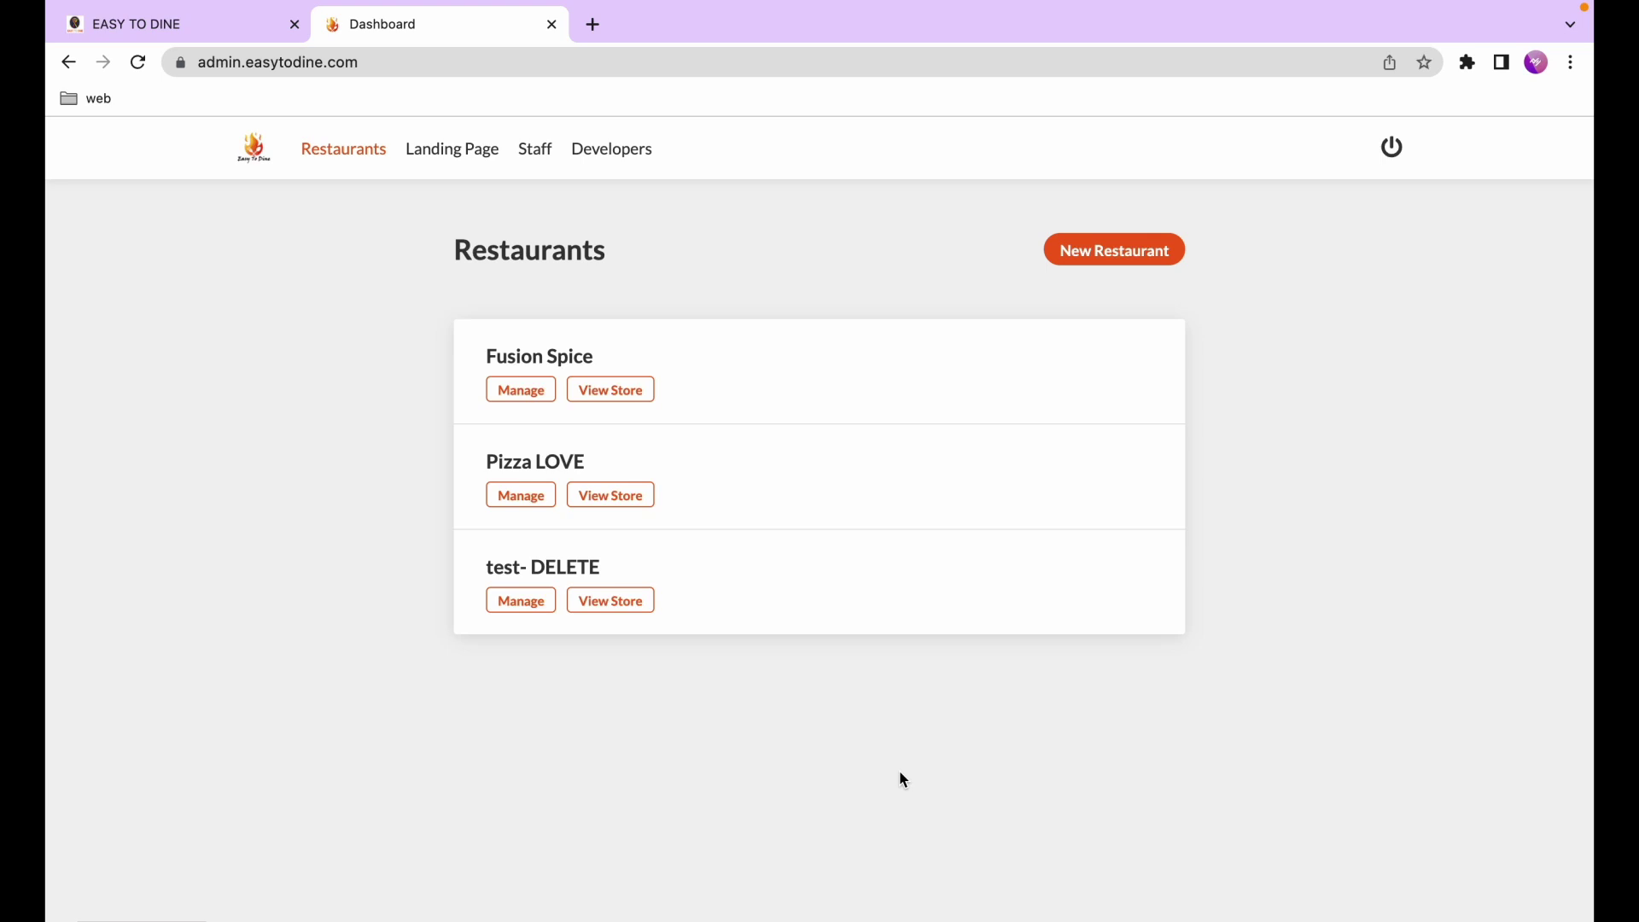
Manage the Pizza LOVE restaurant and go to its empty Menus page
{"action": "left_click", "coordinate": [707, 495]}
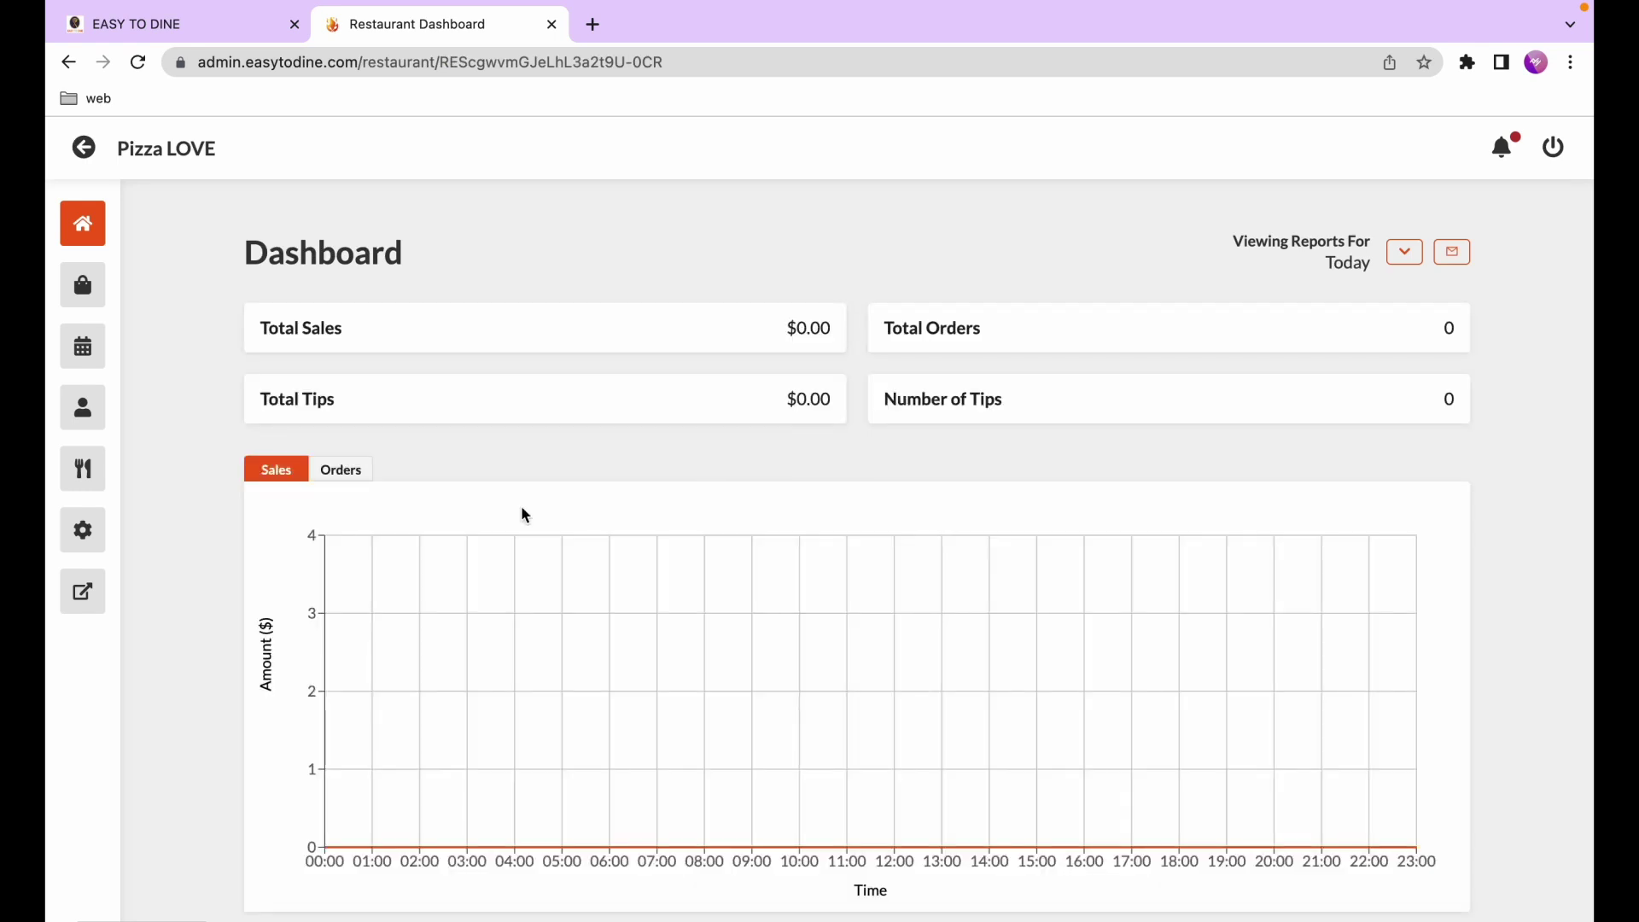
{"action": "left_click", "coordinate": [81, 470]}
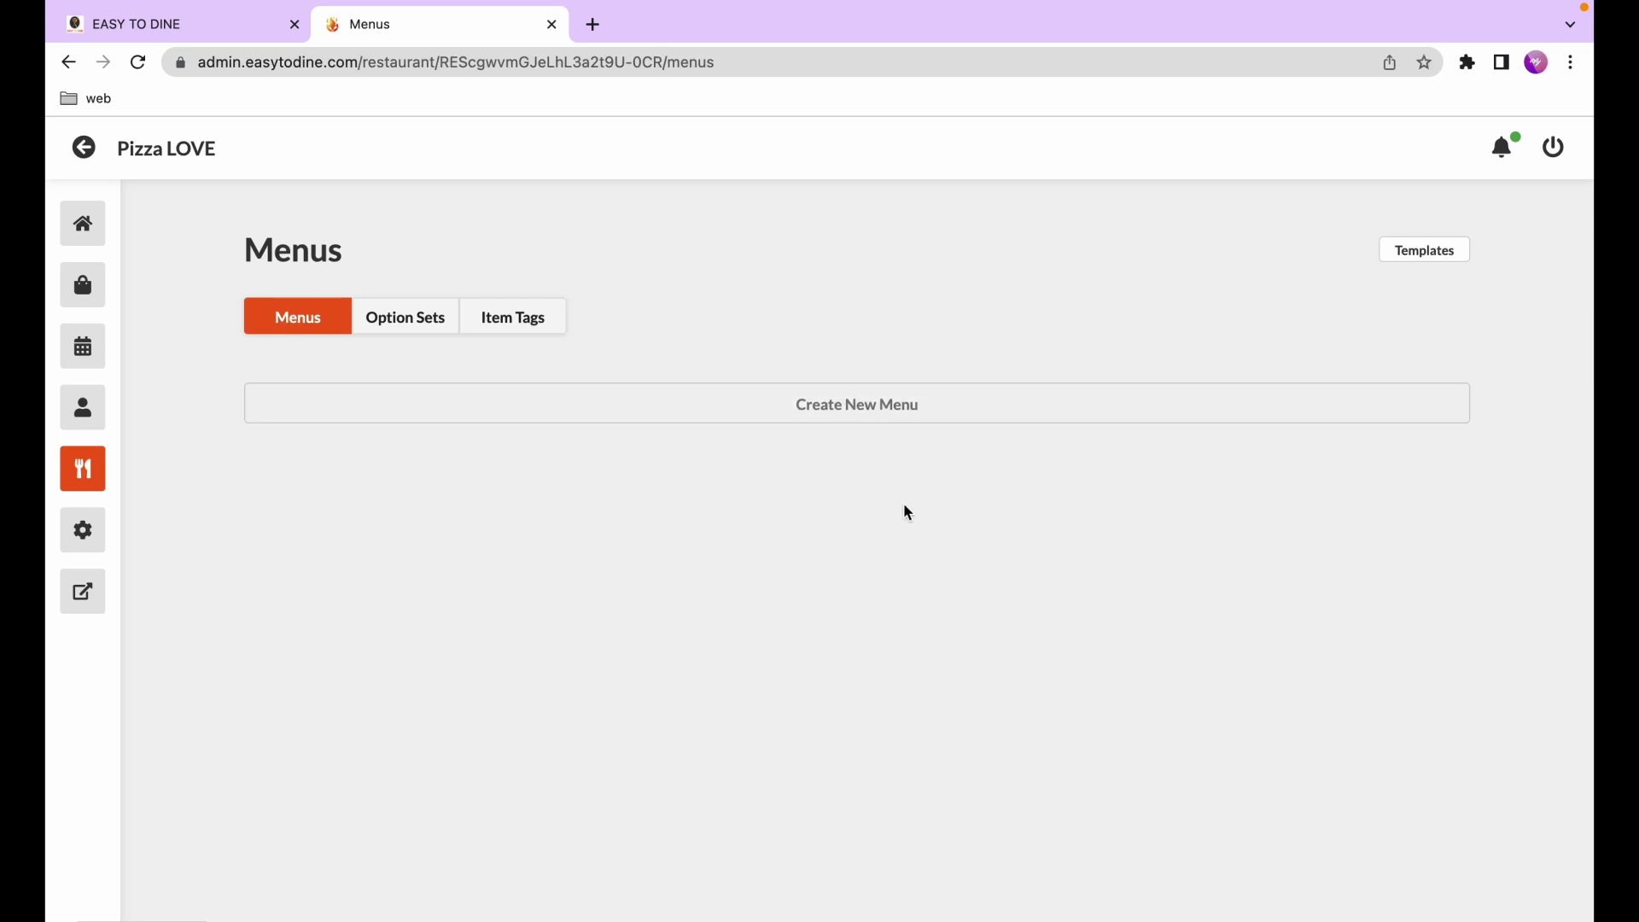
Create a Pizza Menu from the pizza template, then inspect its Pizzas category and option sets
{"action": "left_click", "coordinate": [1435, 250]}
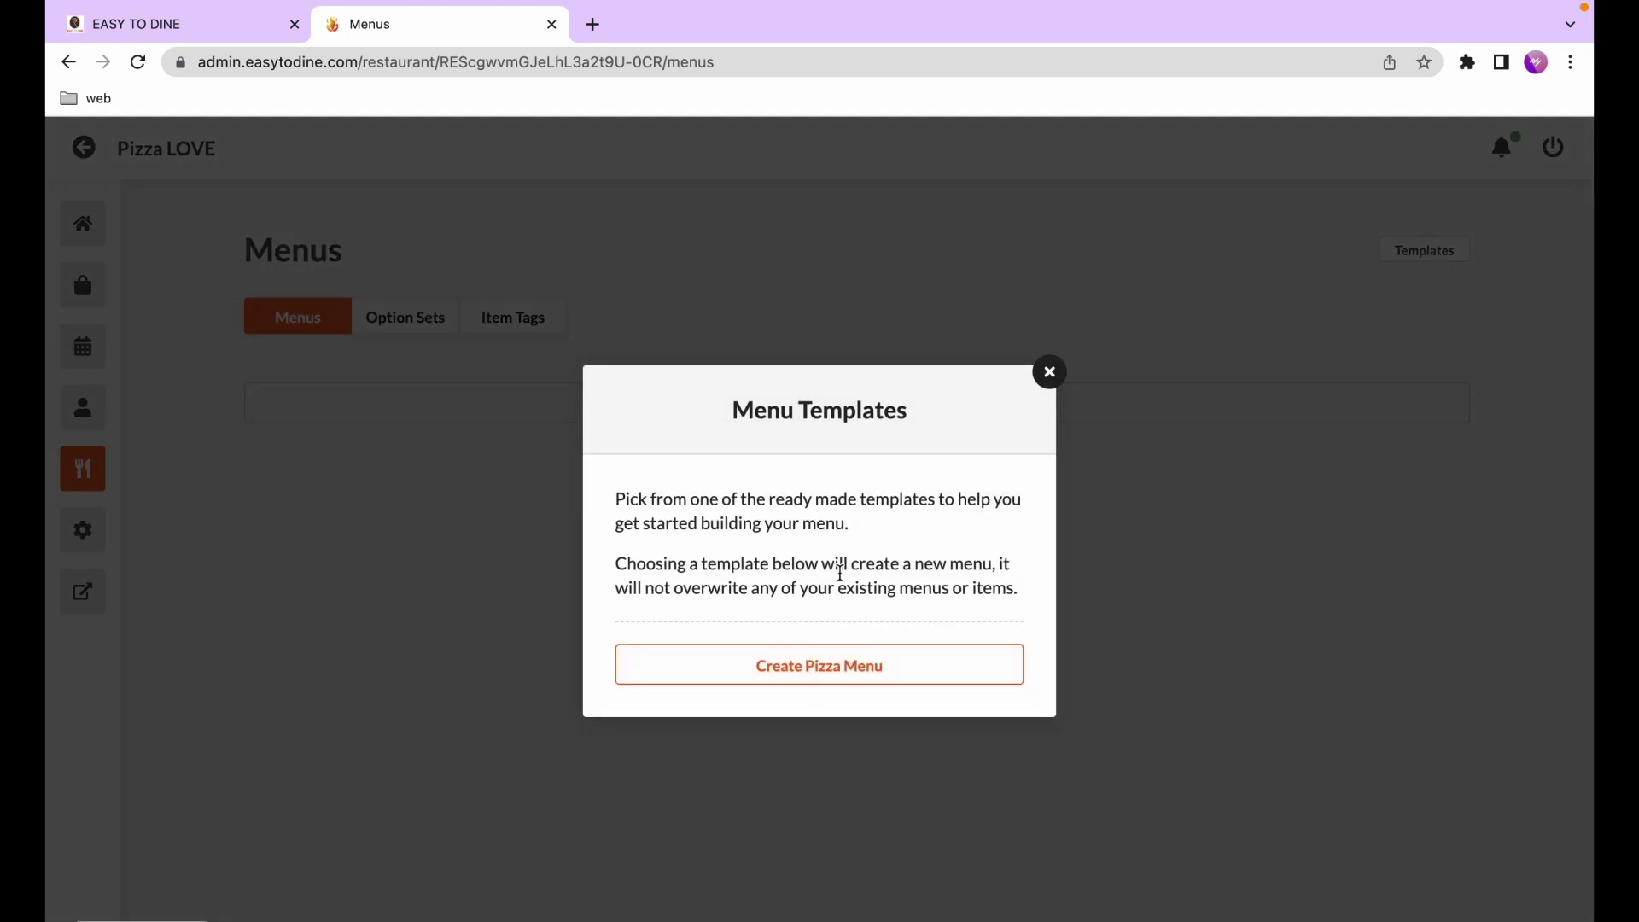
{"action": "left_click", "coordinate": [834, 654]}
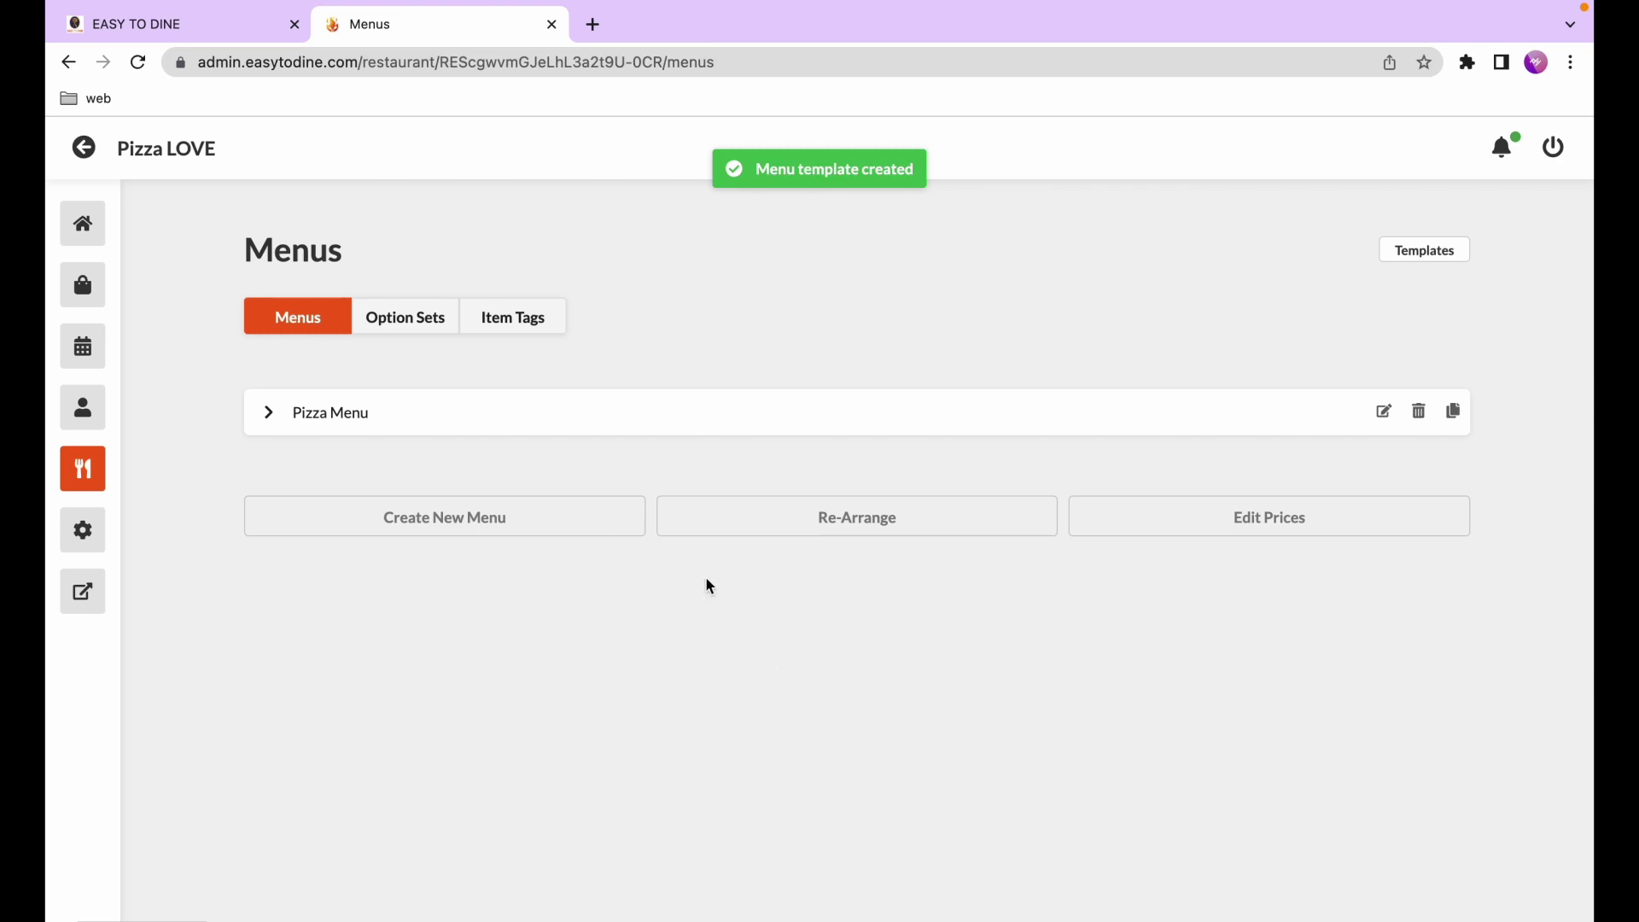
{"action": "left_click", "coordinate": [271, 417]}
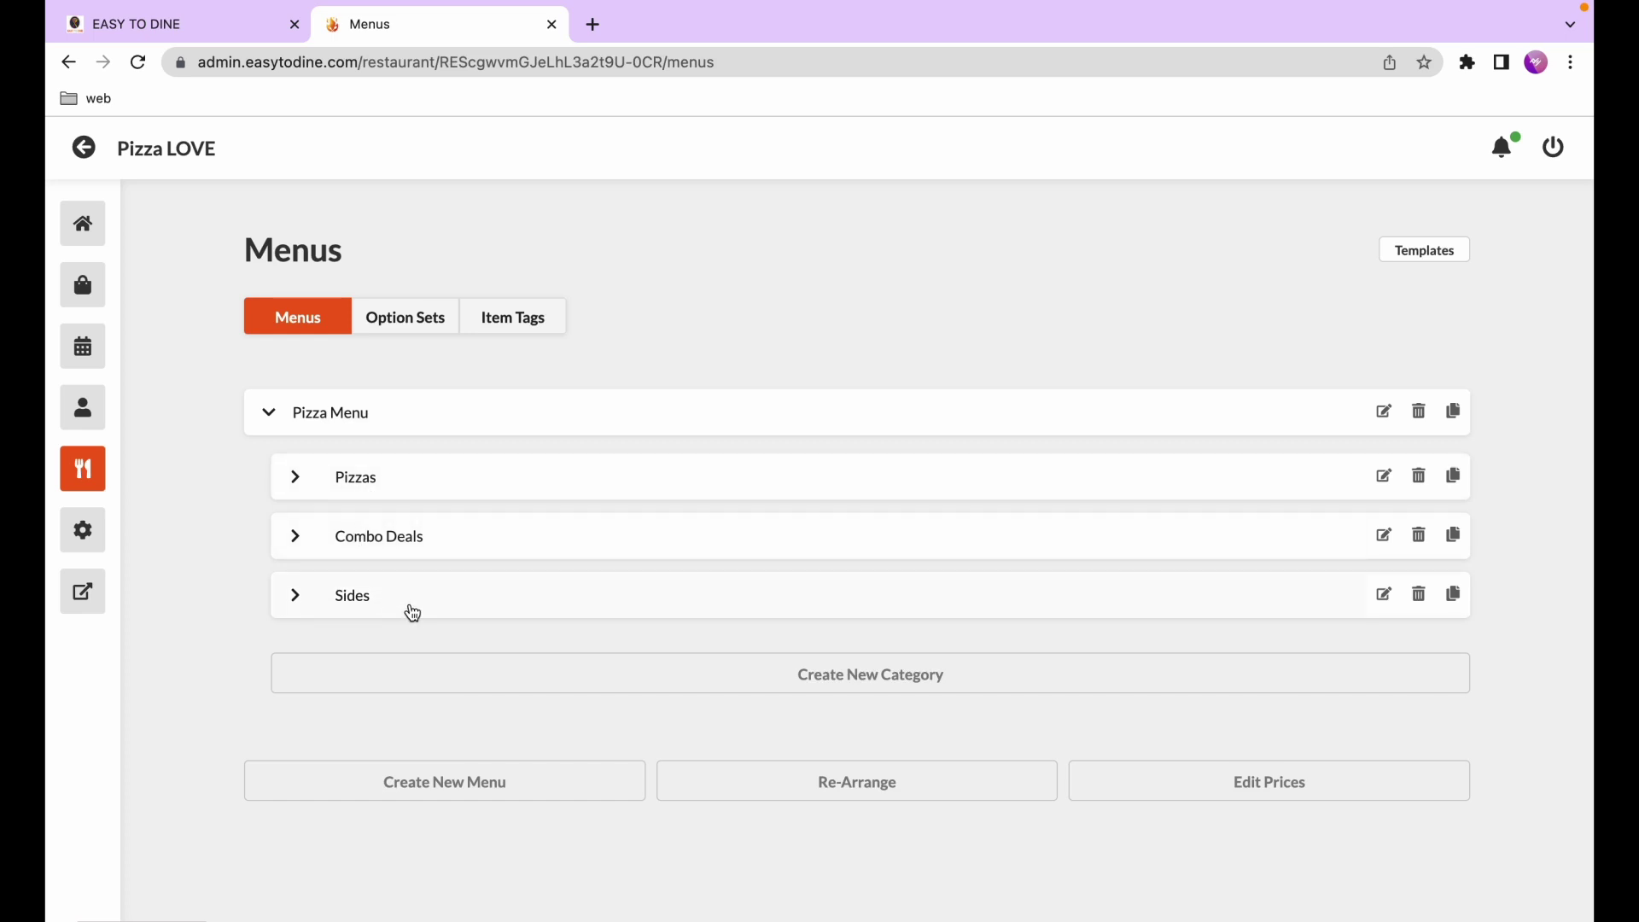
{"action": "left_click", "coordinate": [300, 479]}
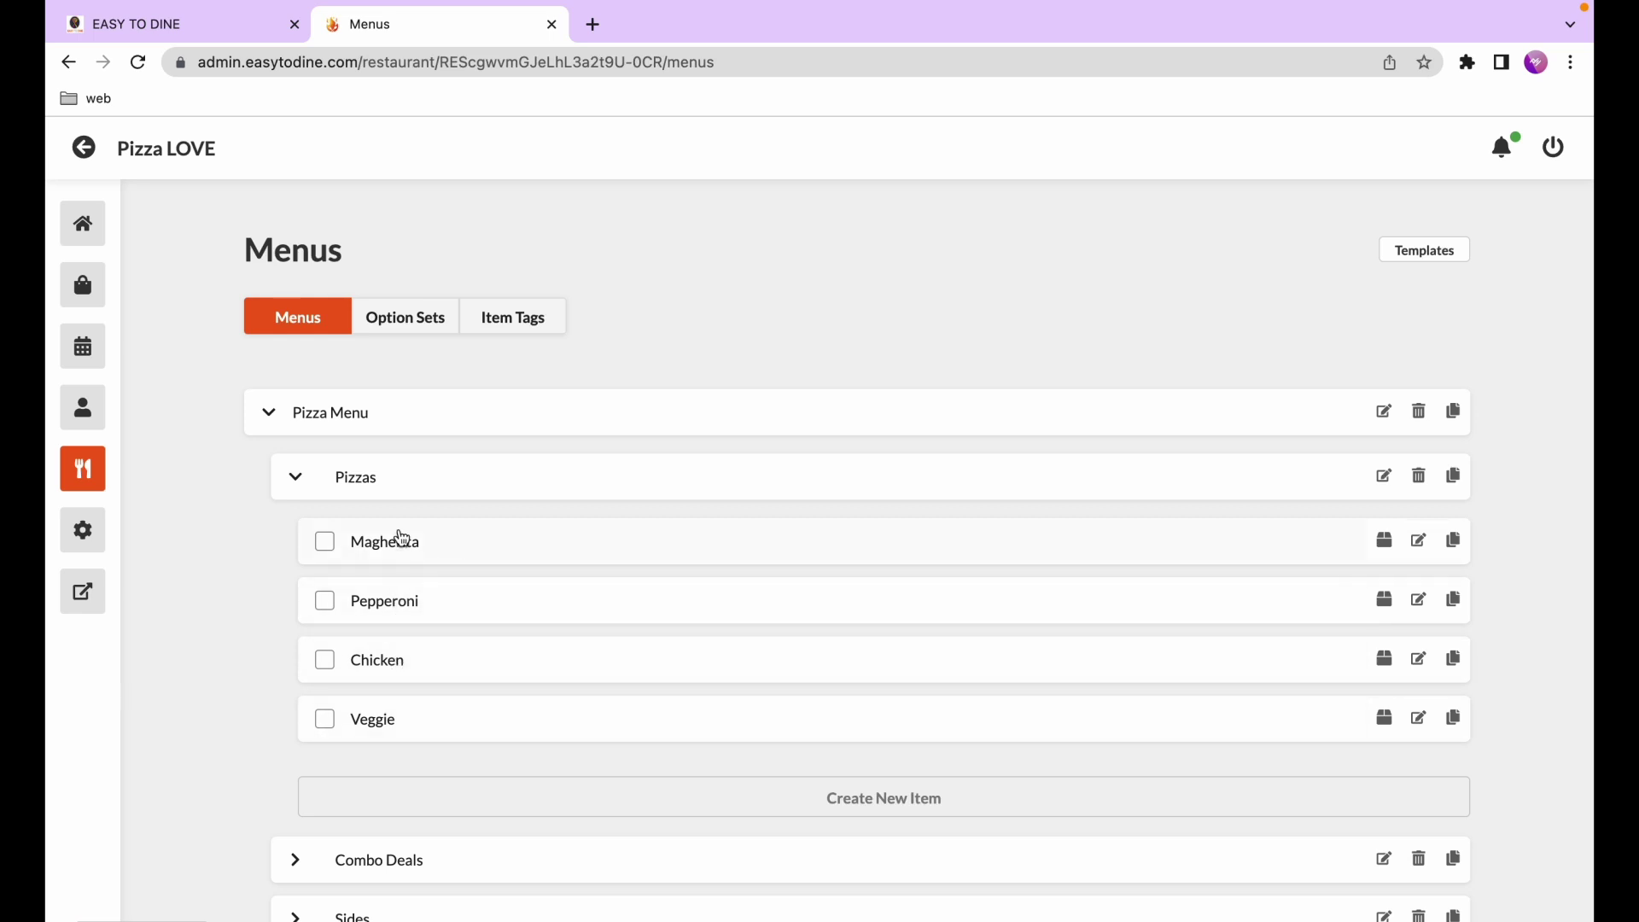
{"action": "left_click", "coordinate": [392, 336]}
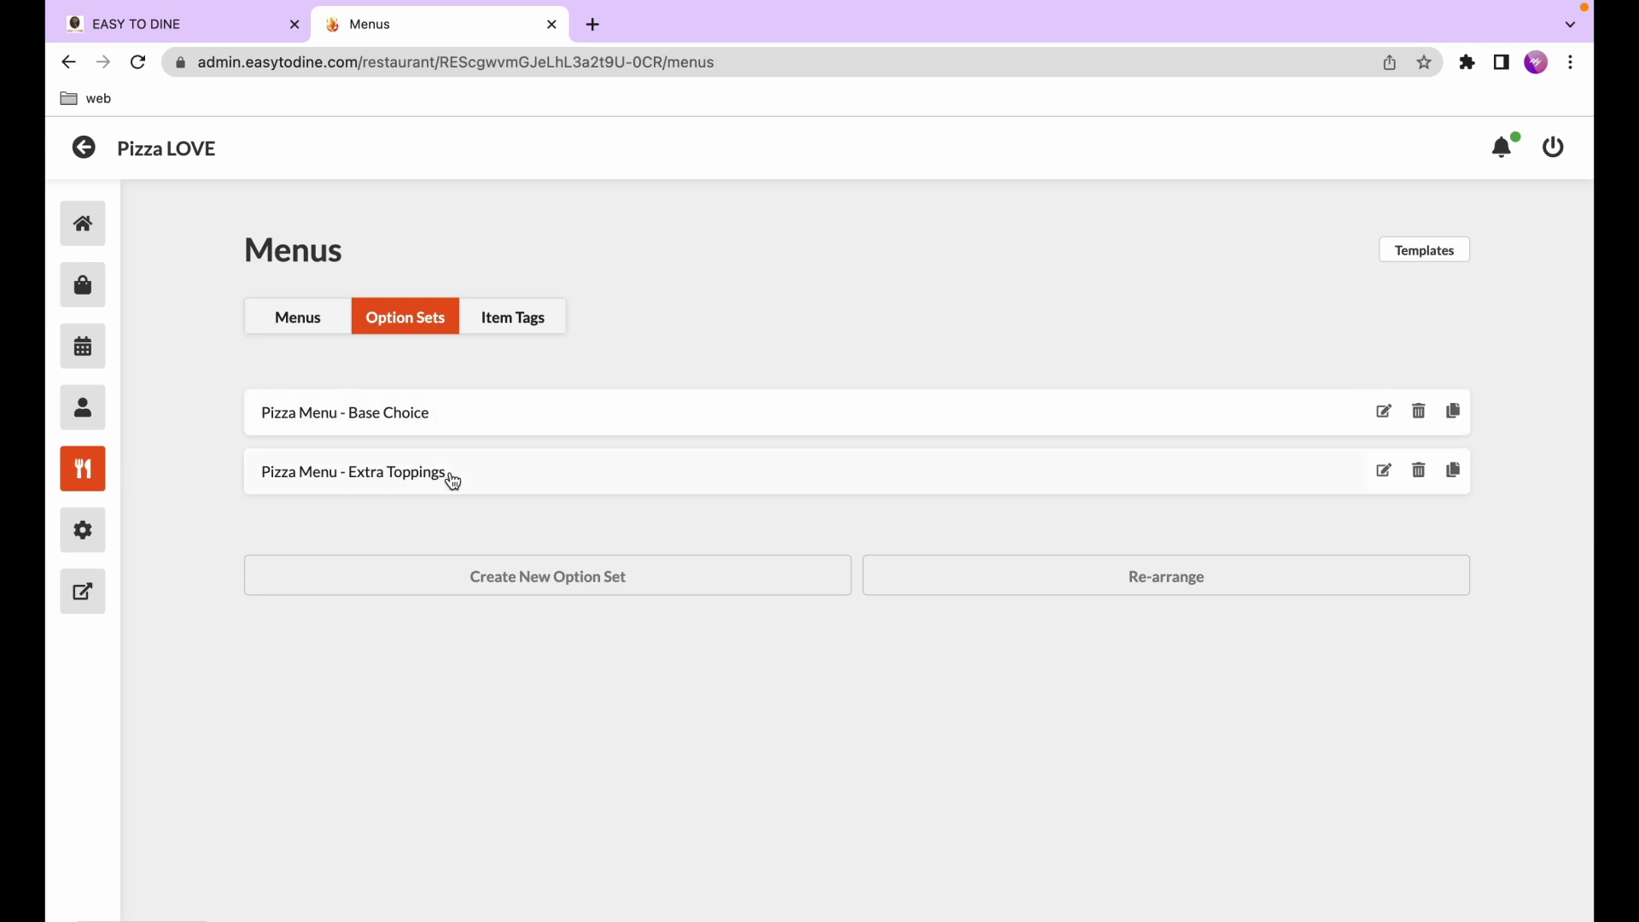
Open the Pizza LOVE storefront and bring up the Magherita pizza's ordering options
{"action": "left_click", "coordinate": [80, 595]}
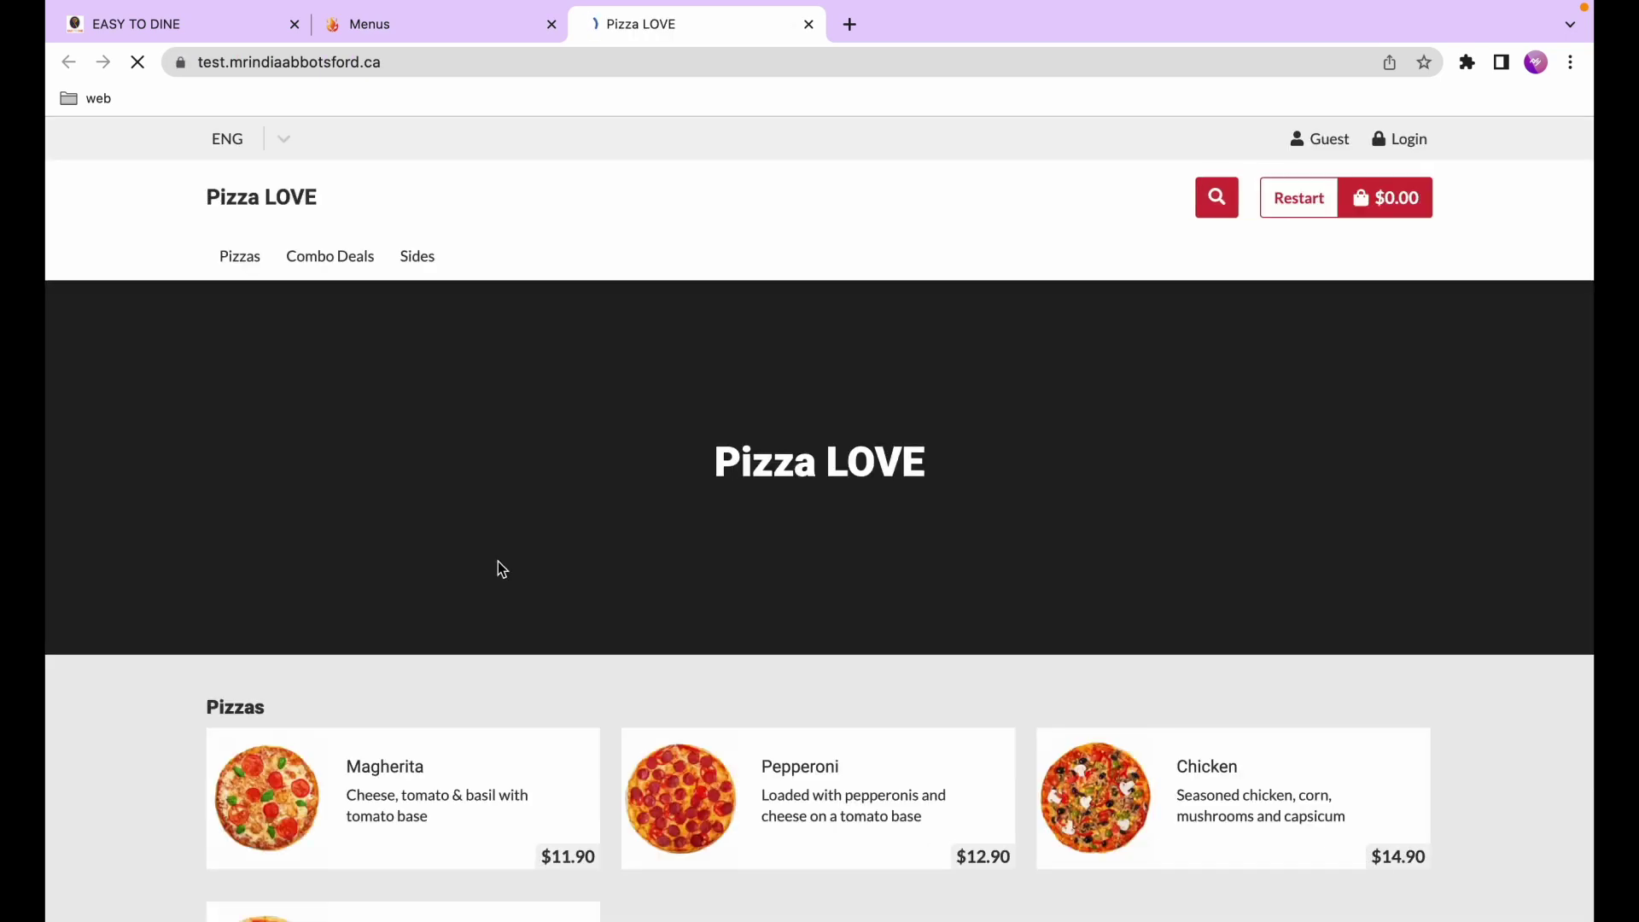
{"action": "scroll", "coordinate": [542, 676], "scroll_direction": "down", "scroll_amount": 5}
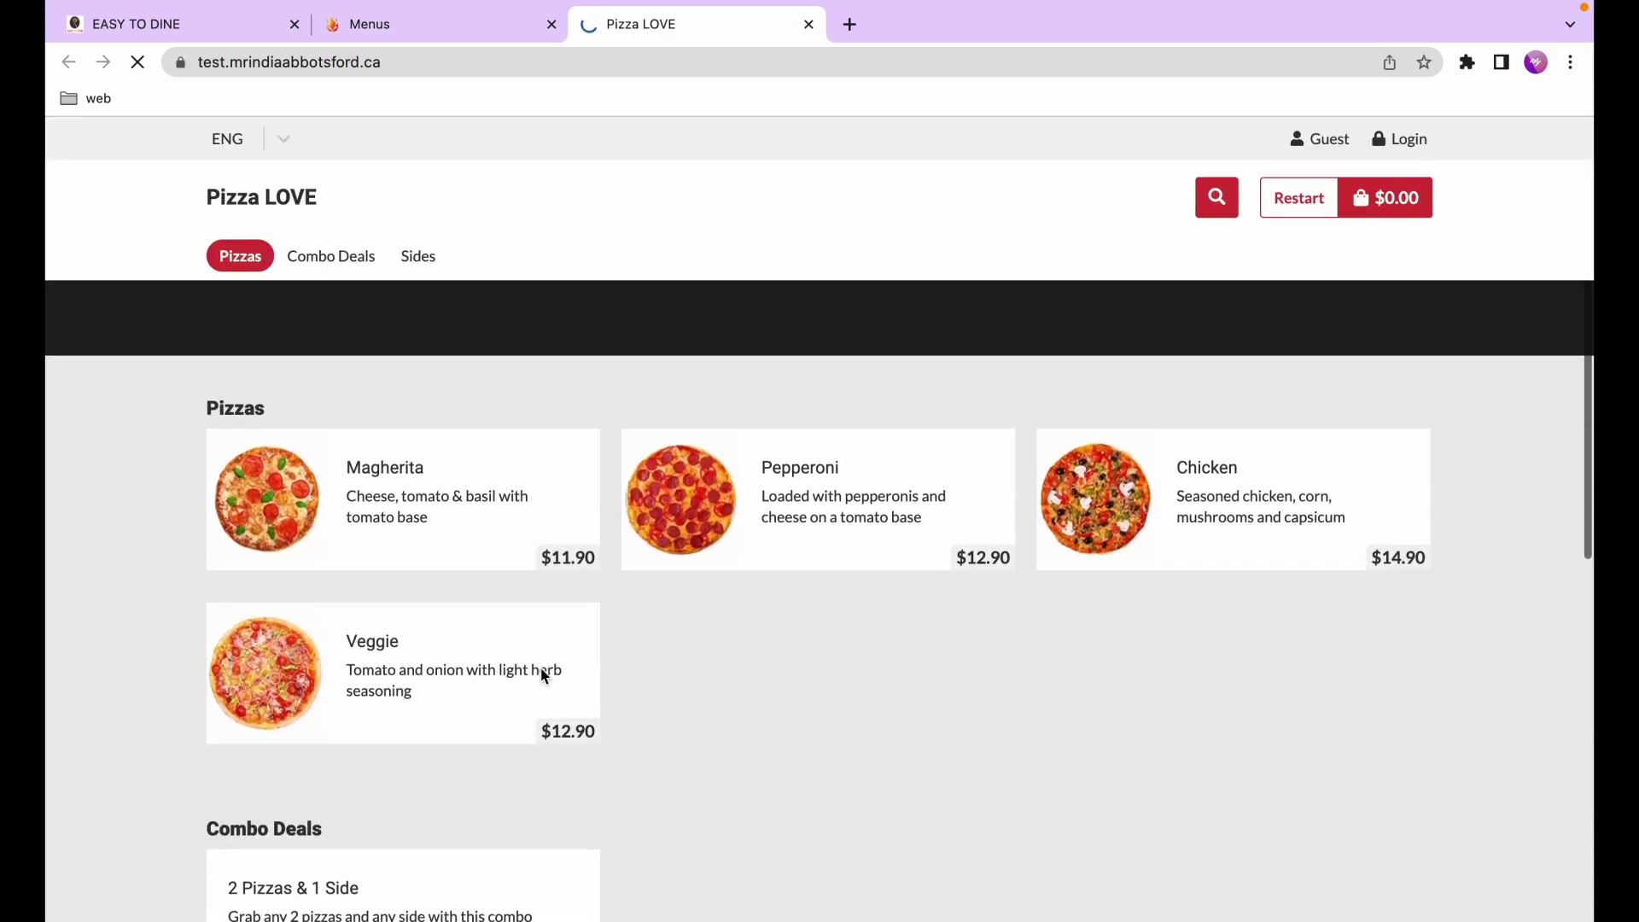
{"action": "scroll", "coordinate": [543, 677], "scroll_direction": "up", "scroll_amount": 5}
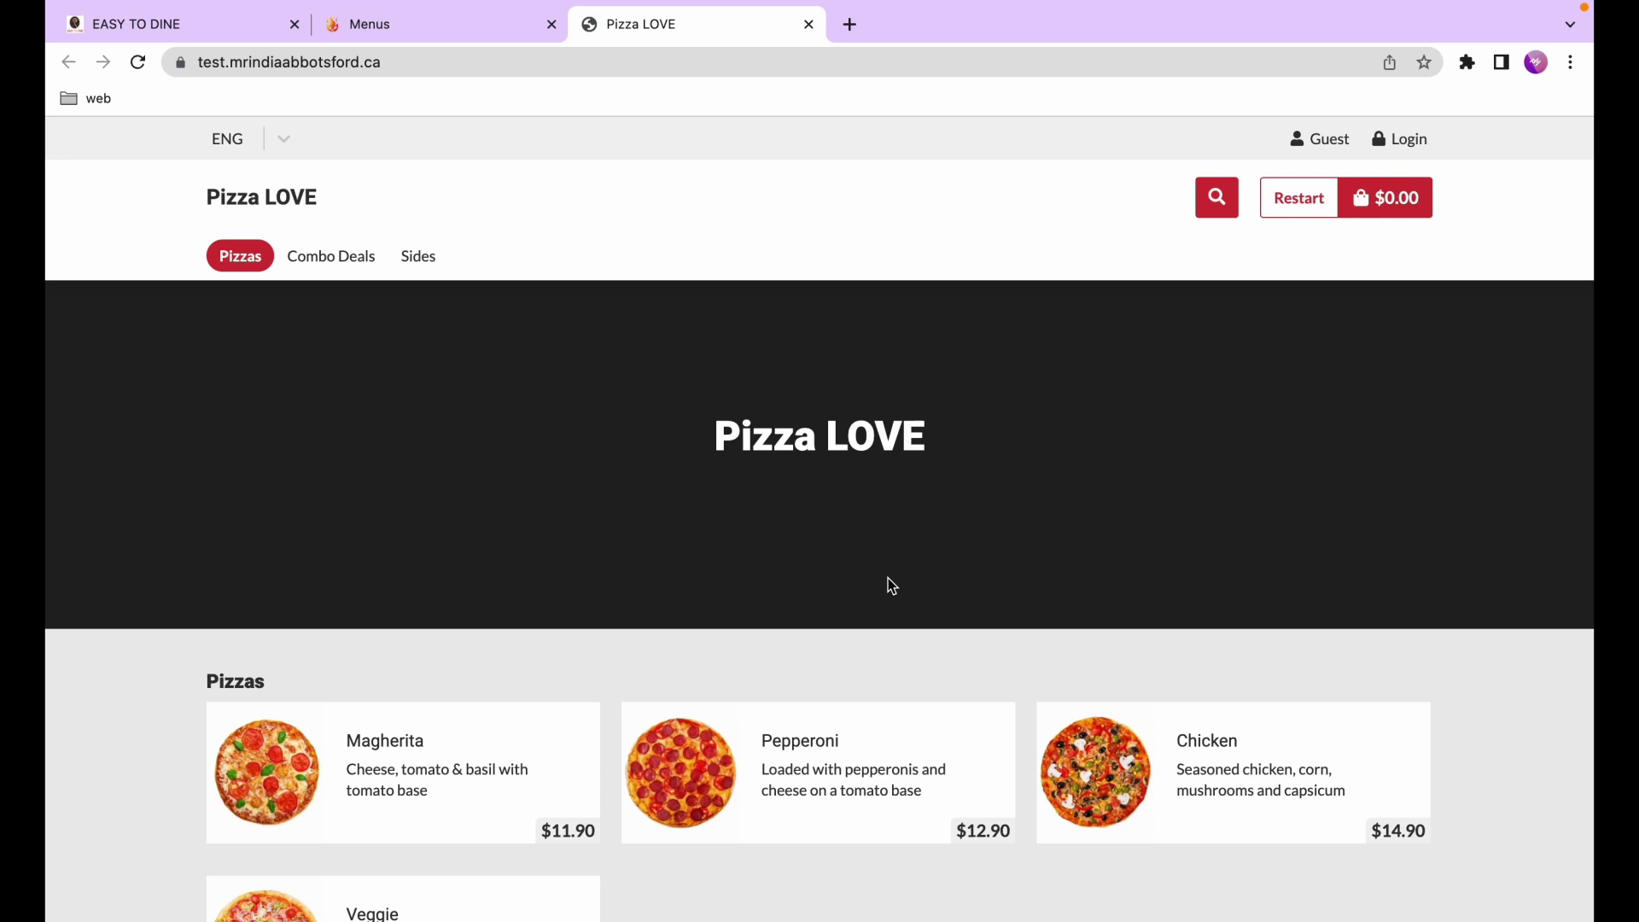
{"action": "left_click", "coordinate": [396, 790]}
{"action": "left_click", "coordinate": [1014, 875]}
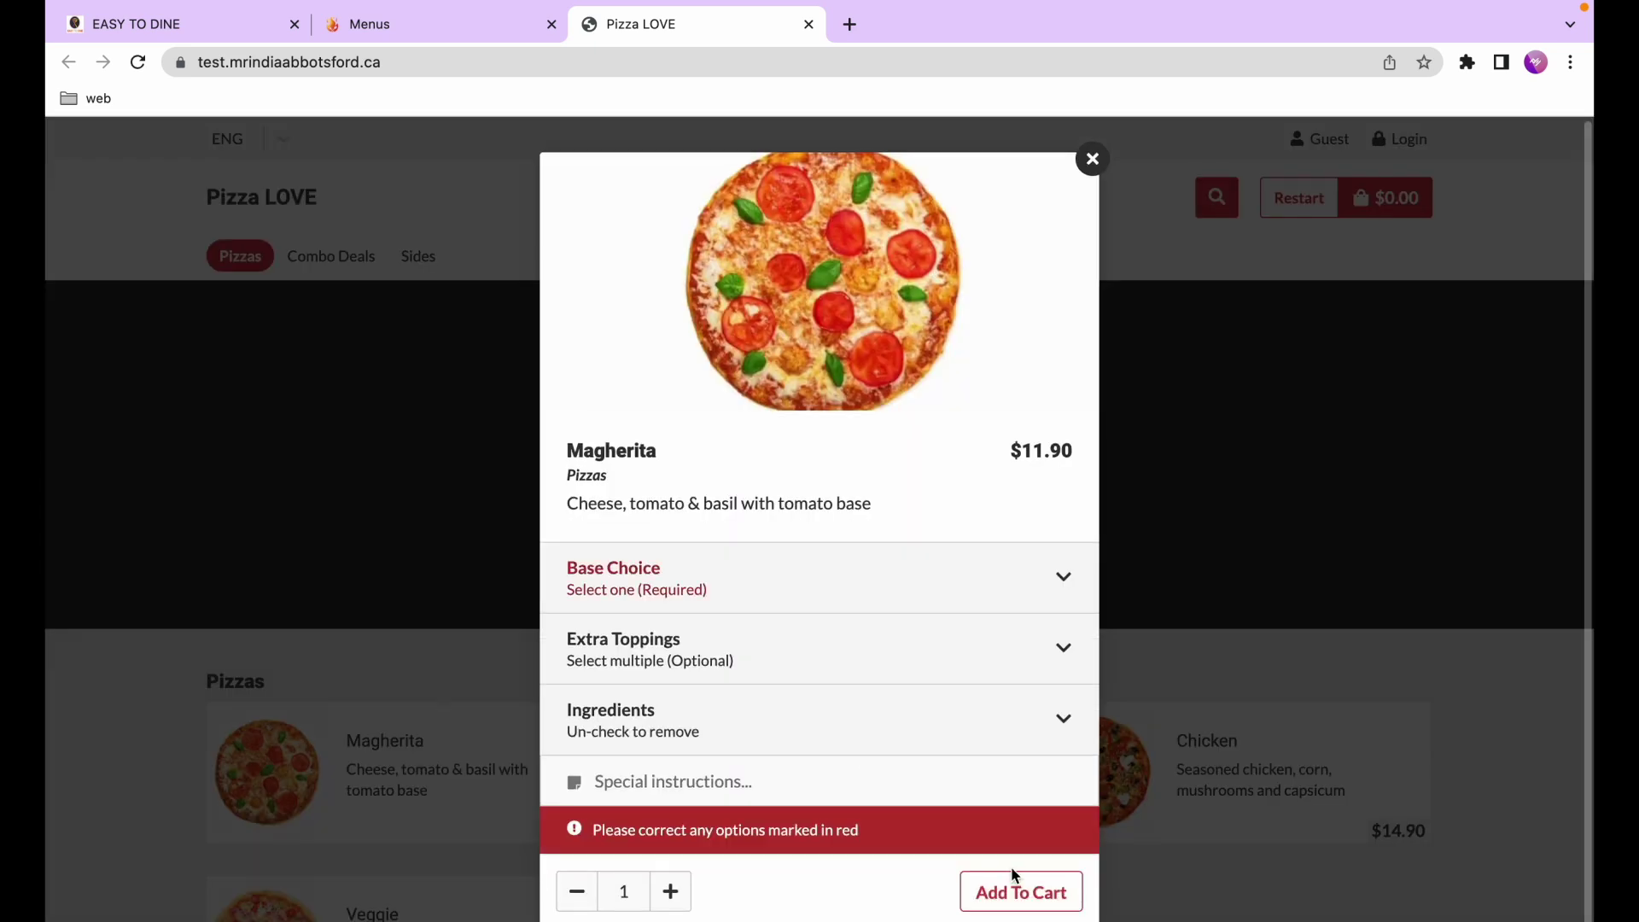
Add a Magherita with Extra Chicken topping to the cart for a $14.90 total
{"action": "left_click", "coordinate": [1054, 610]}
{"action": "left_click", "coordinate": [1047, 791]}
{"action": "scroll", "coordinate": [1049, 787], "scroll_direction": "down", "scroll_amount": 2}
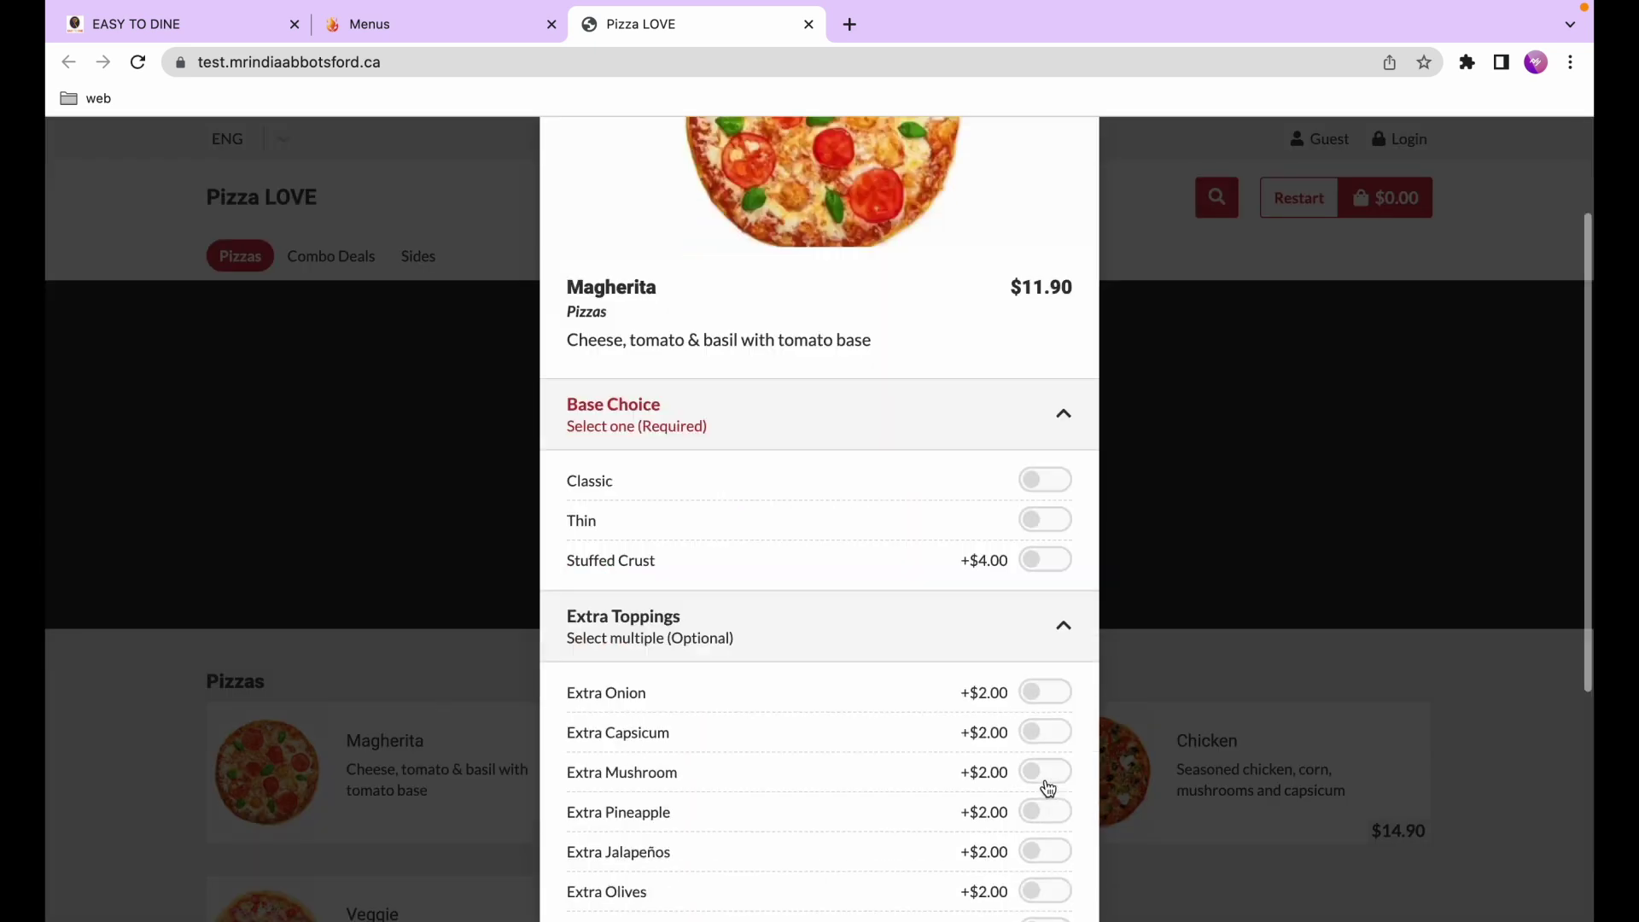
{"action": "scroll", "coordinate": [1049, 787], "scroll_direction": "down", "scroll_amount": 5}
{"action": "left_click", "coordinate": [1020, 889]}
{"action": "scroll", "coordinate": [1014, 568], "scroll_direction": "down", "scroll_amount": 7}
{"action": "left_click", "coordinate": [1046, 454]}
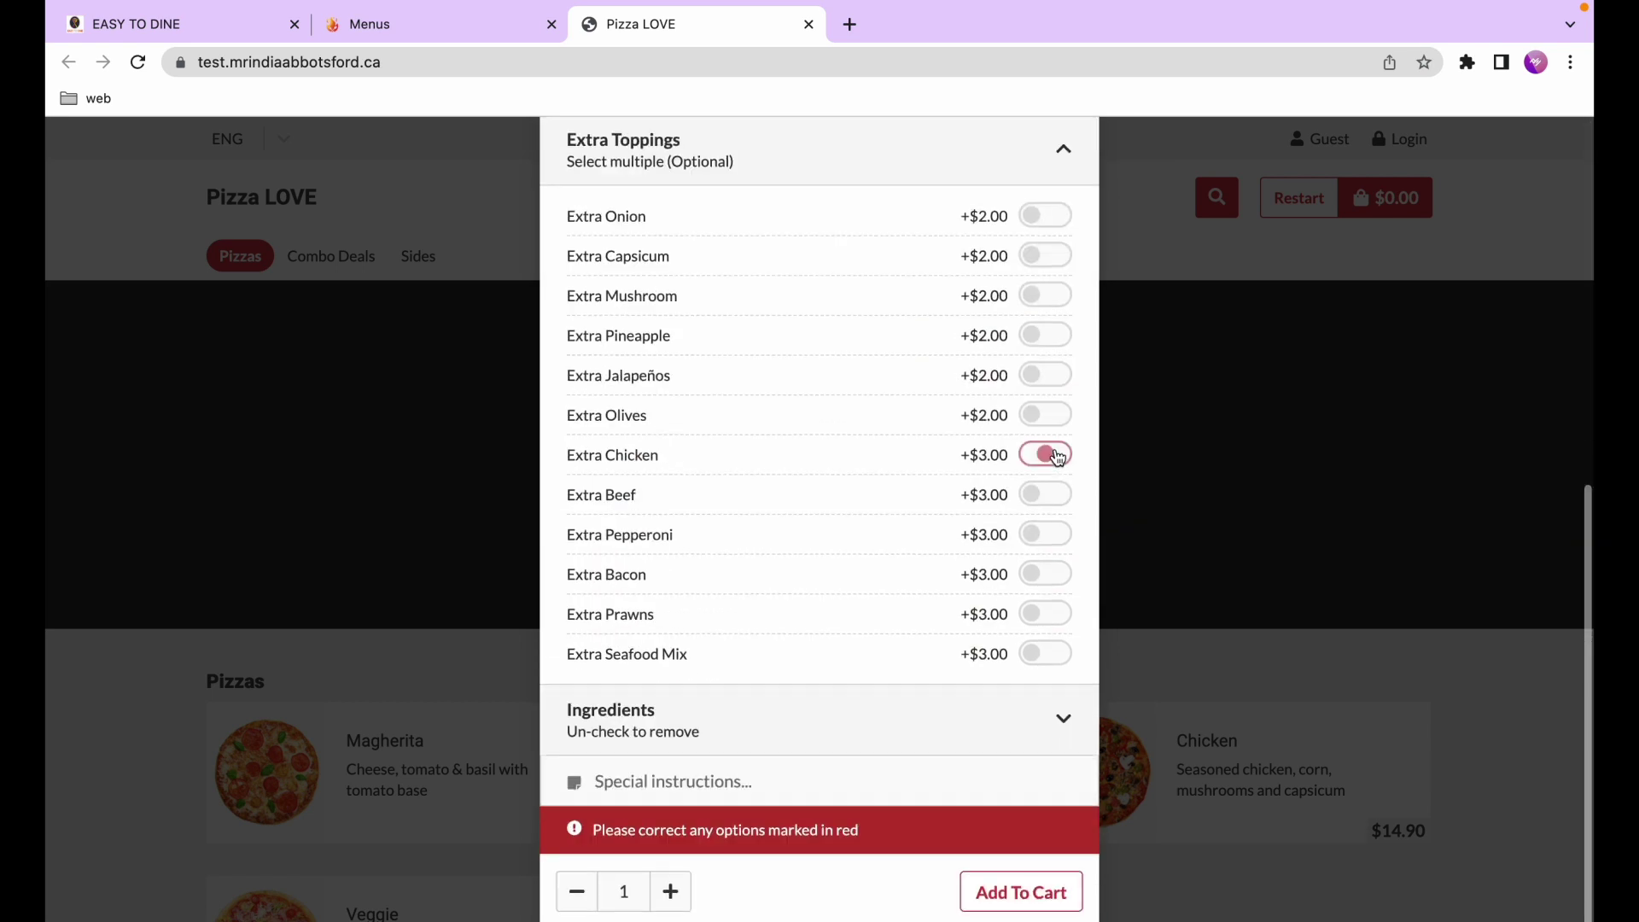
{"action": "left_click", "coordinate": [1029, 888]}
{"action": "scroll", "coordinate": [1027, 748], "scroll_direction": "down", "scroll_amount": 2}
{"action": "scroll", "coordinate": [1028, 748], "scroll_direction": "up", "scroll_amount": 2}
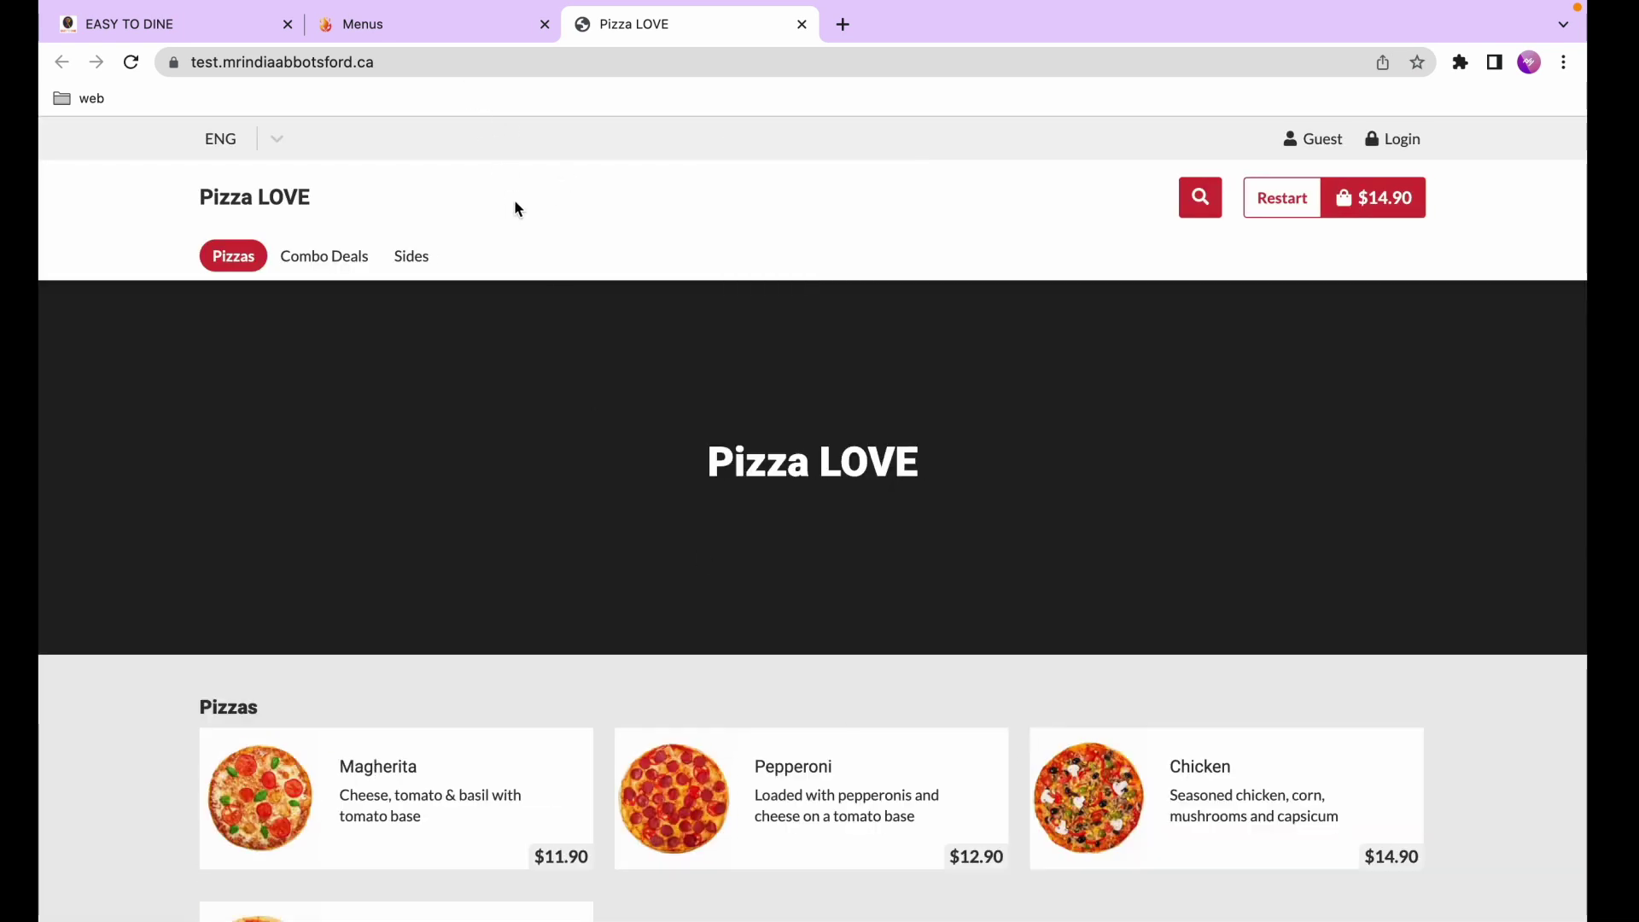
Back in the admin, delete the Base Choice and Extra Toppings option sets
{"action": "left_click", "coordinate": [431, 26]}
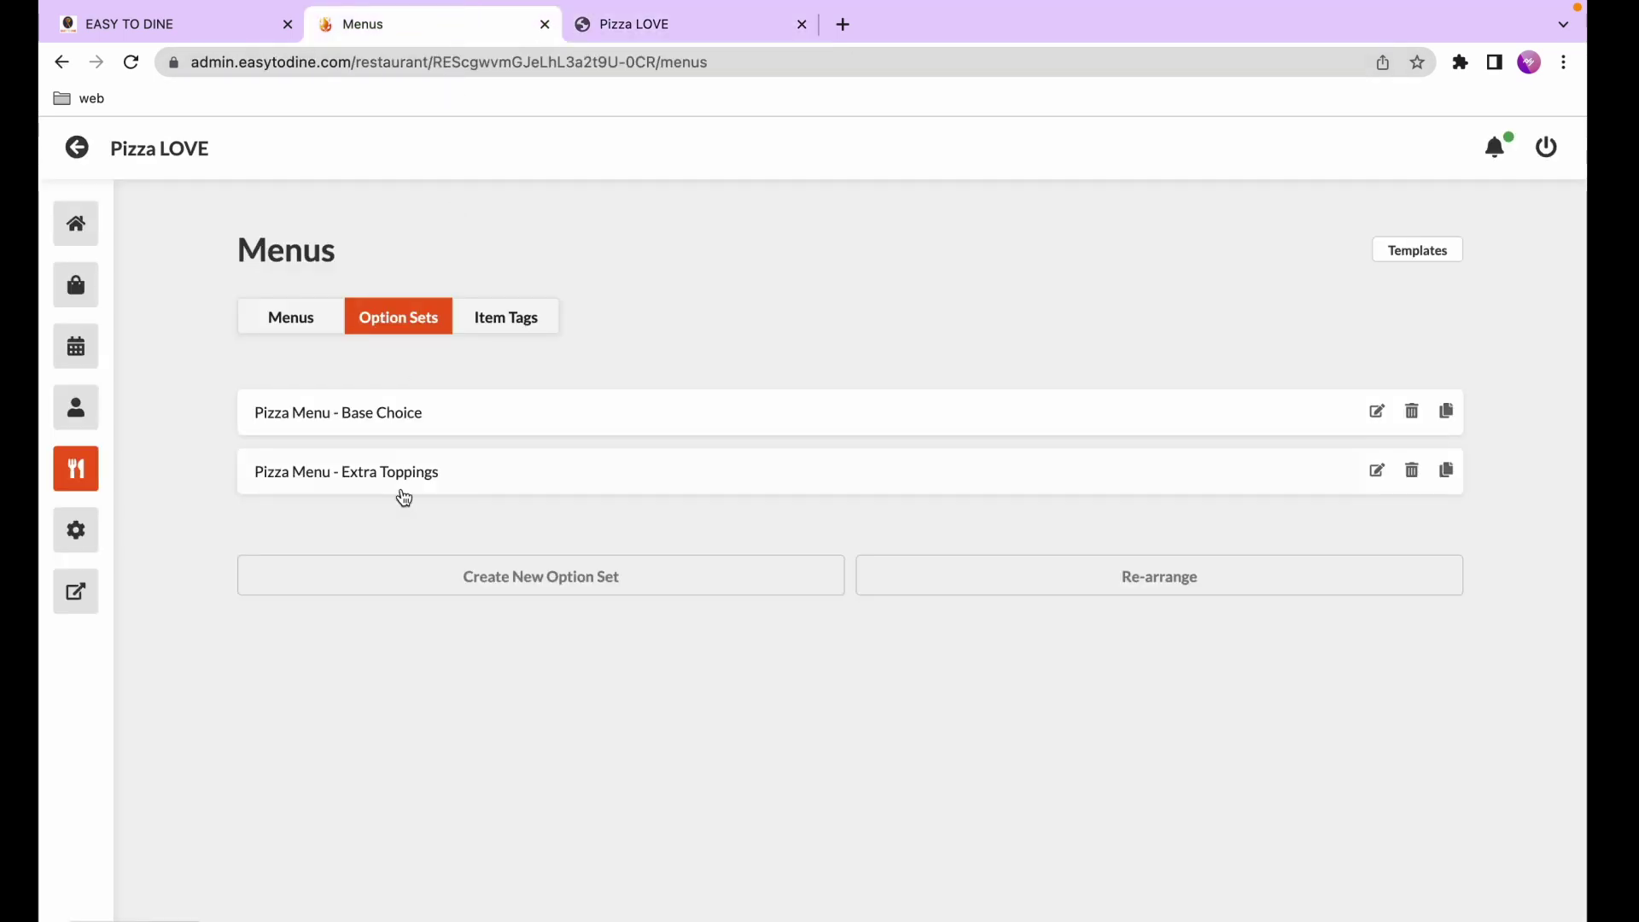
{"action": "left_click", "coordinate": [1412, 411]}
{"action": "left_click", "coordinate": [1022, 563]}
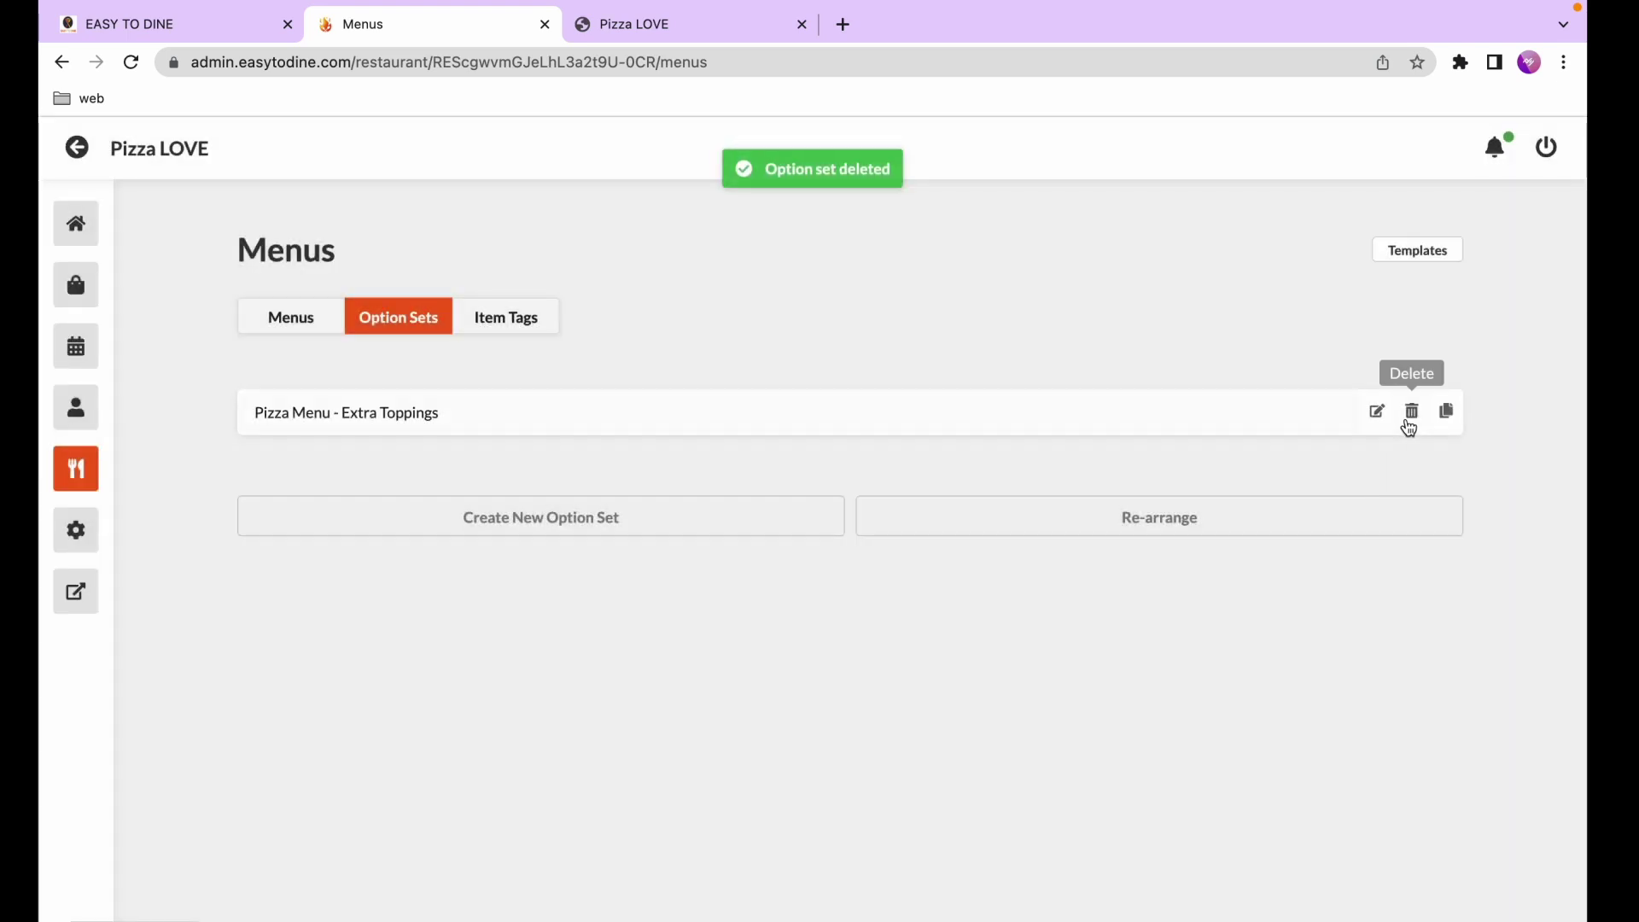
{"action": "left_click", "coordinate": [1412, 411]}
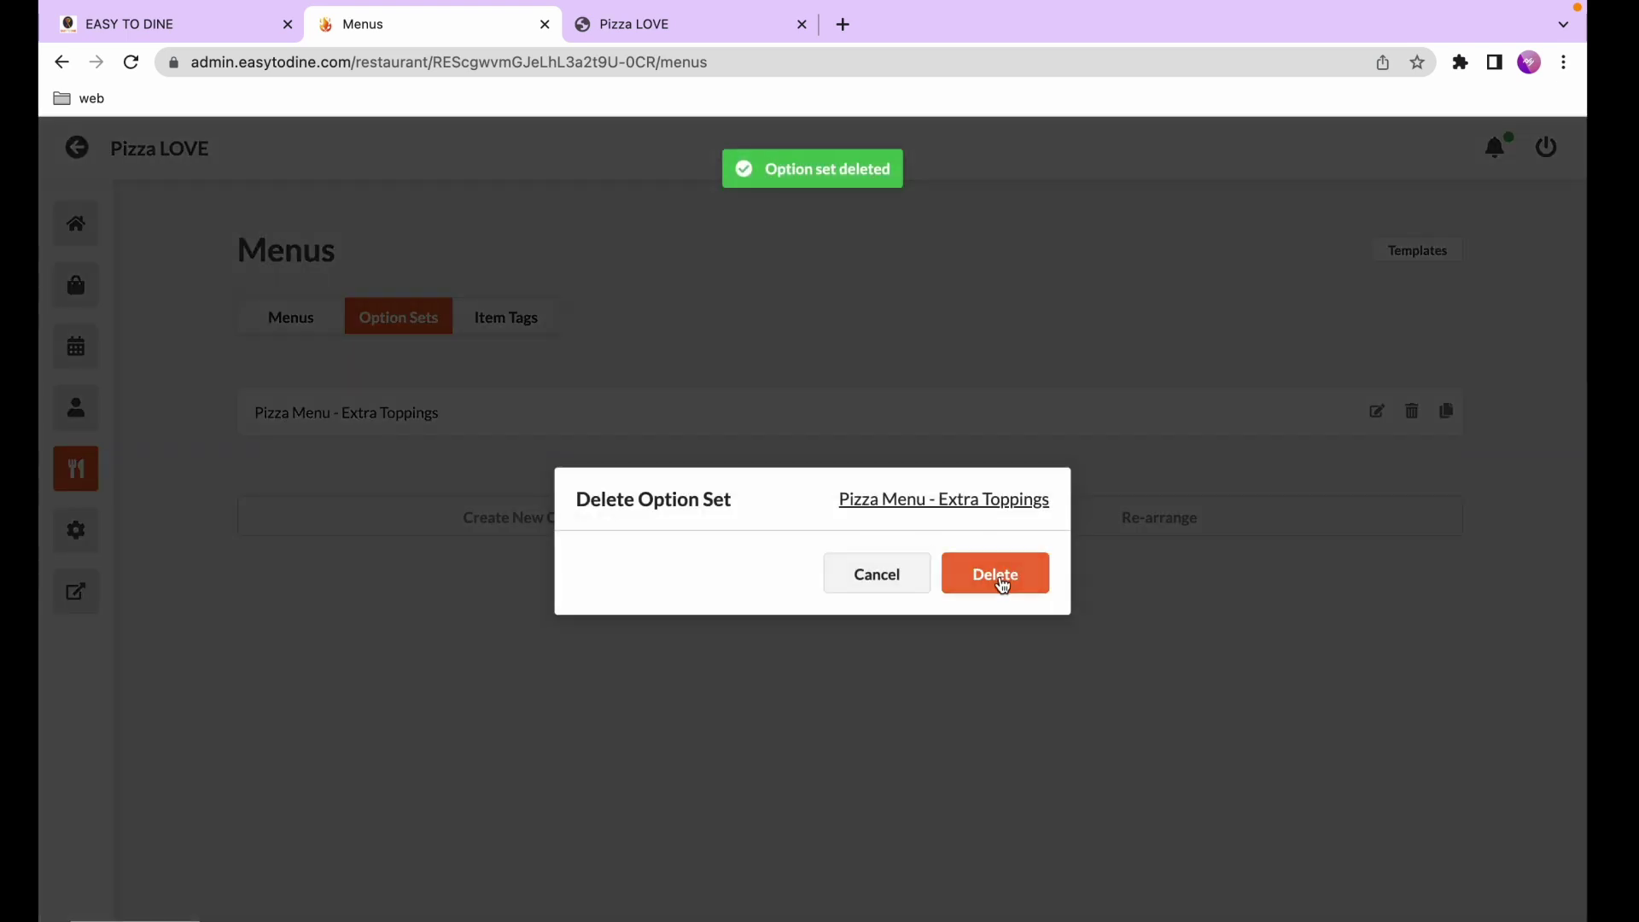
{"action": "left_click", "coordinate": [1005, 575]}
Delete the Pizza Menu from the Menus list
{"action": "left_click", "coordinate": [300, 320]}
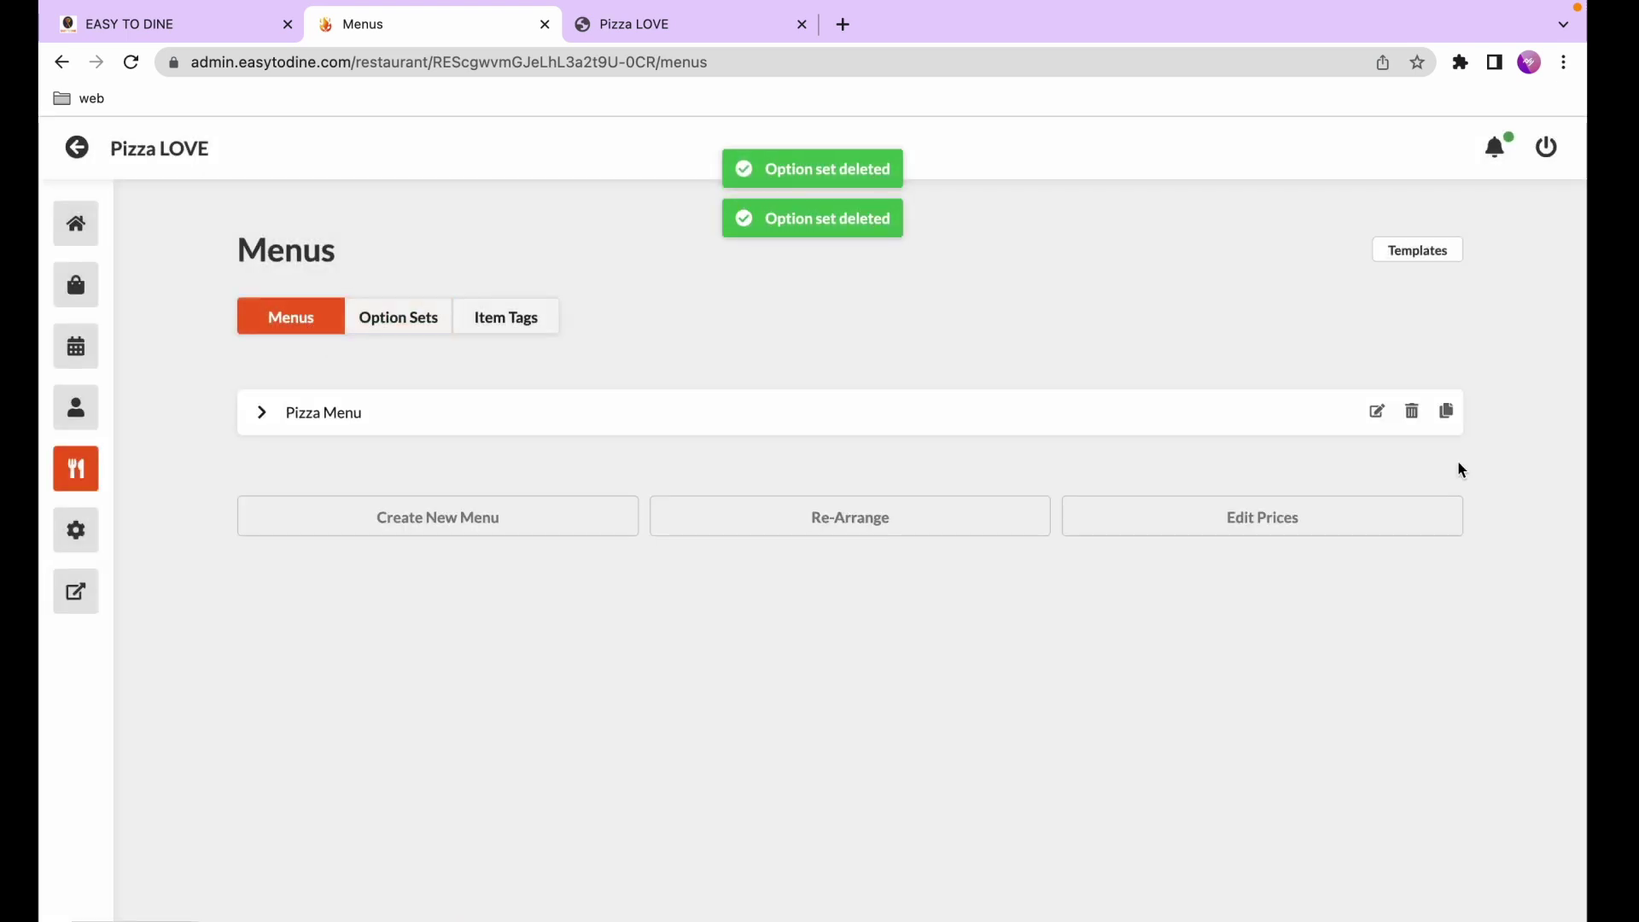
{"action": "left_click", "coordinate": [1414, 414]}
{"action": "left_click", "coordinate": [1413, 412]}
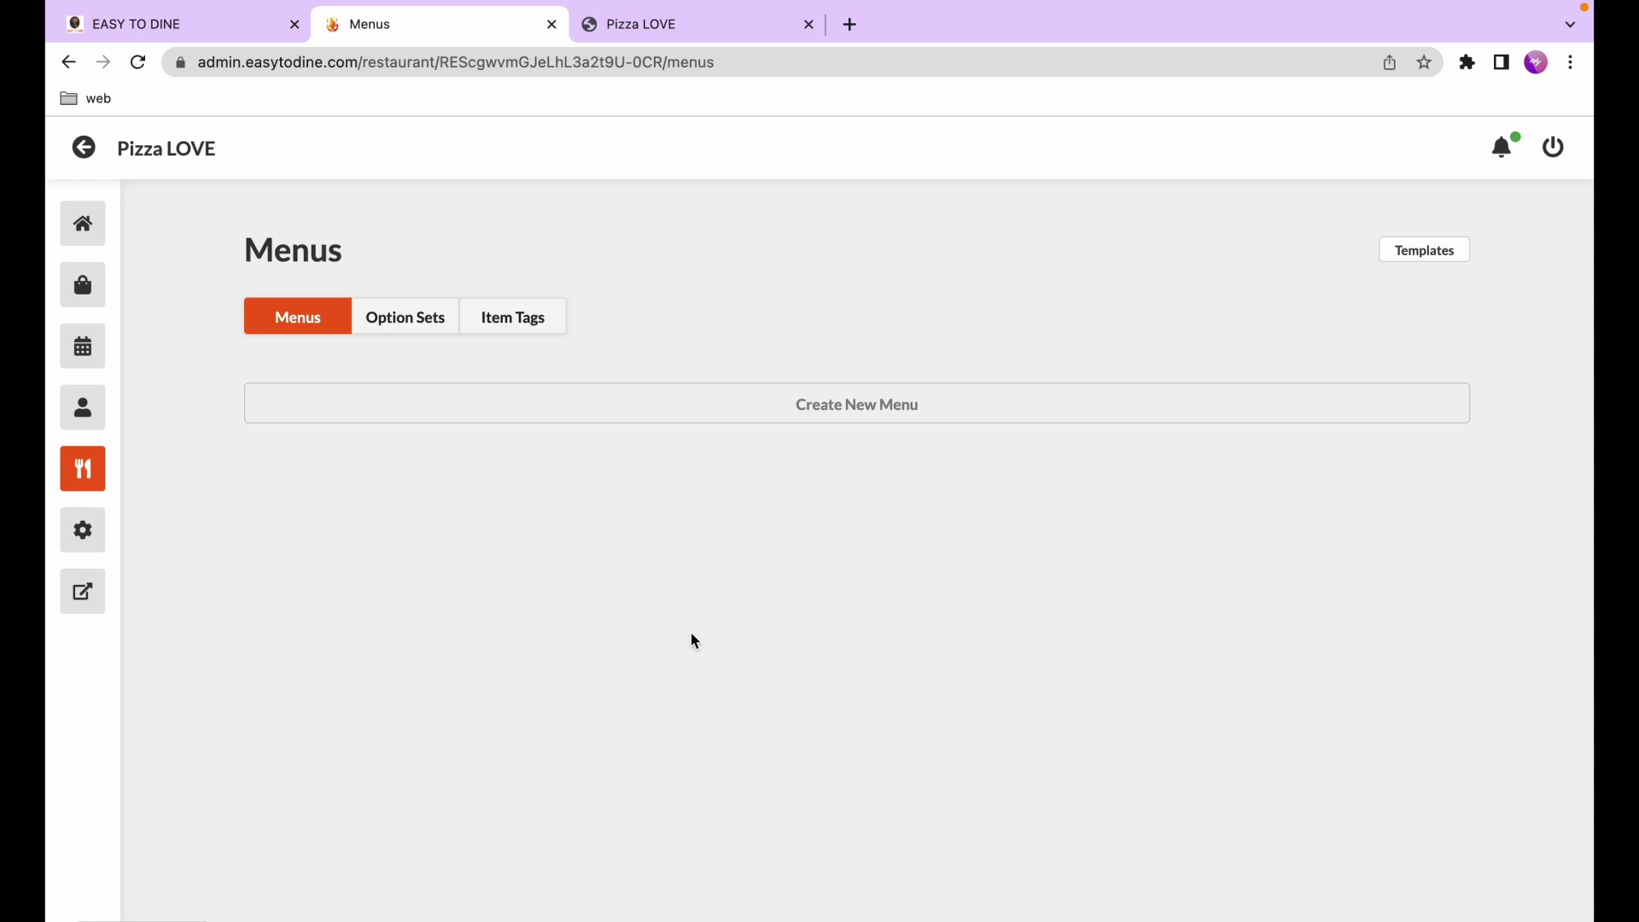
Create a new menu and name it 'Menu'
{"action": "left_click", "coordinate": [881, 412]}
{"action": "left_click", "coordinate": [720, 401]}
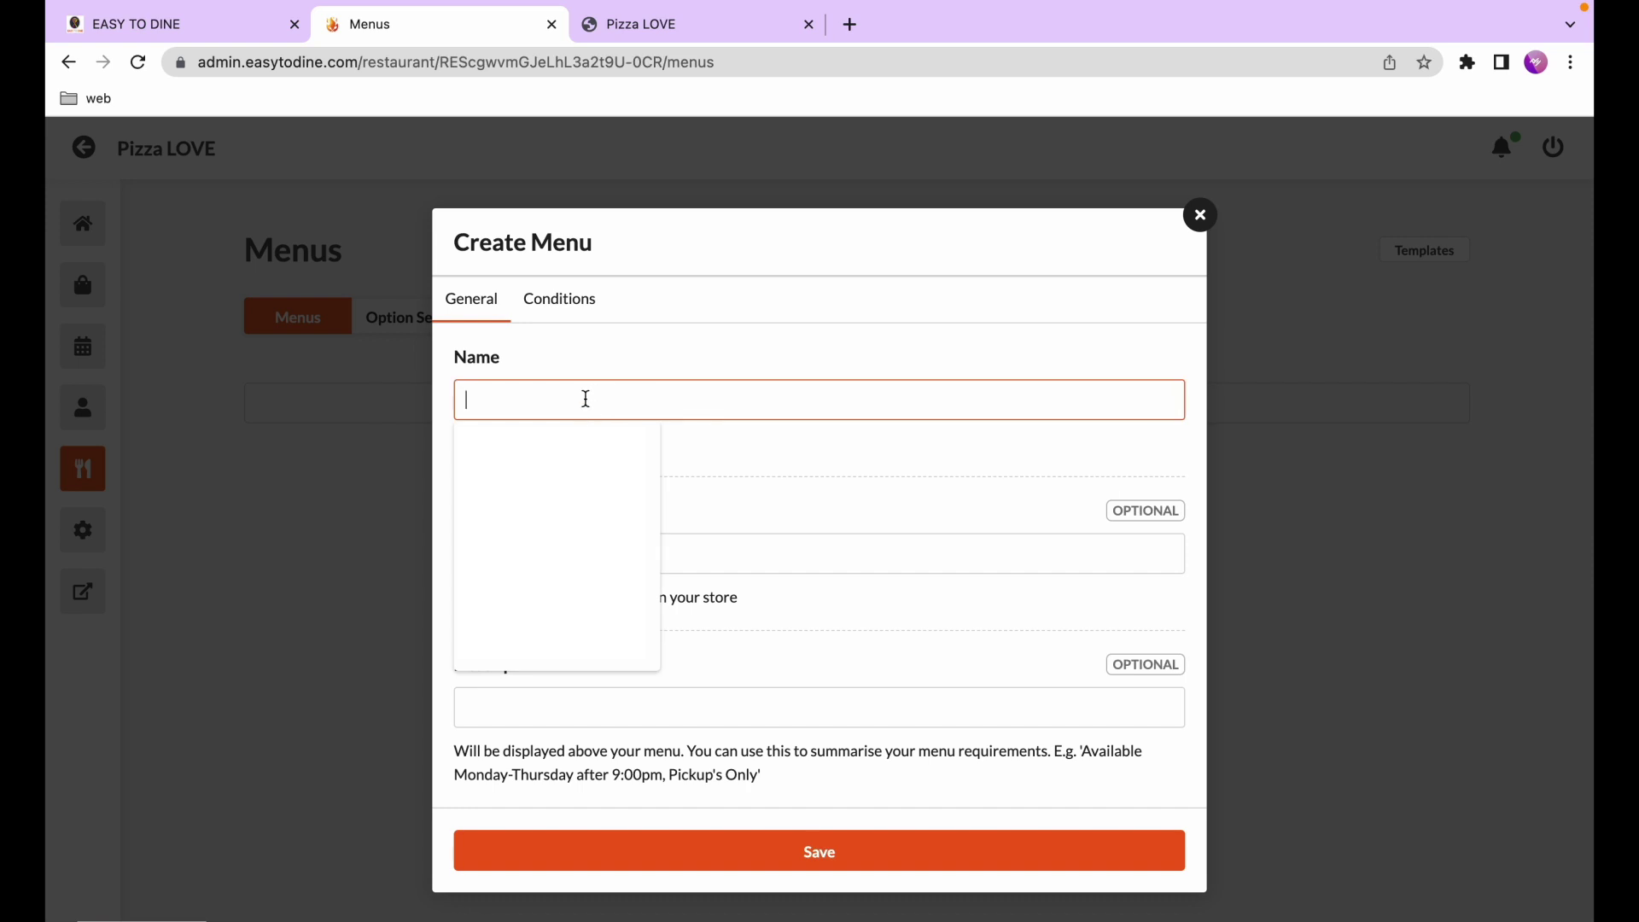
{"action": "type", "text": "M"}
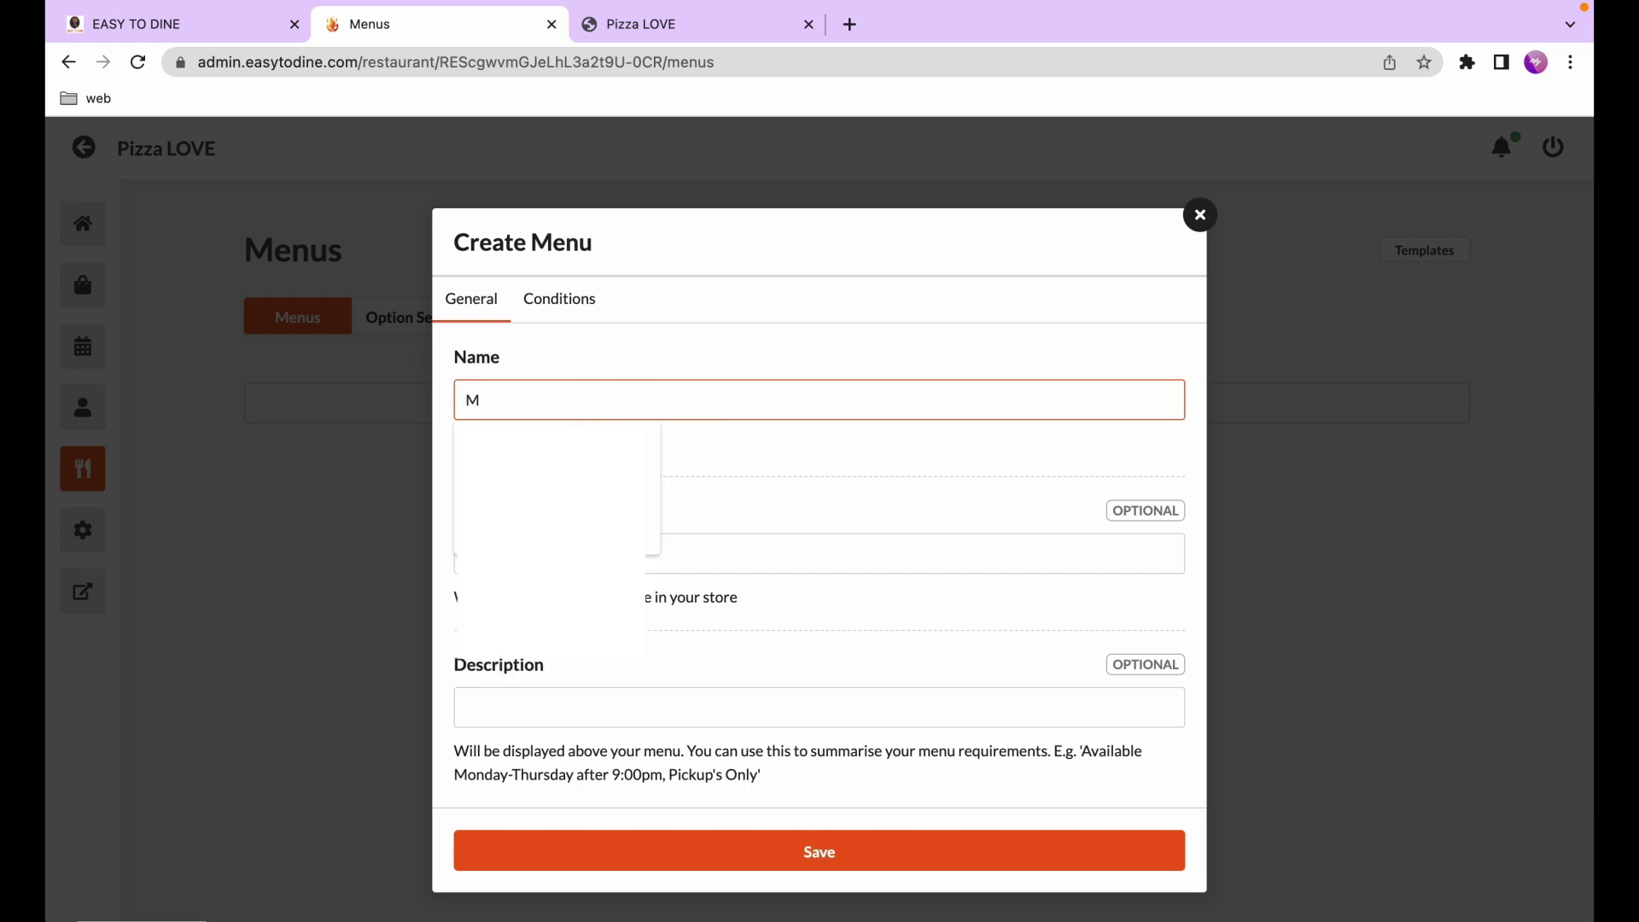
{"action": "type", "text": "enu"}
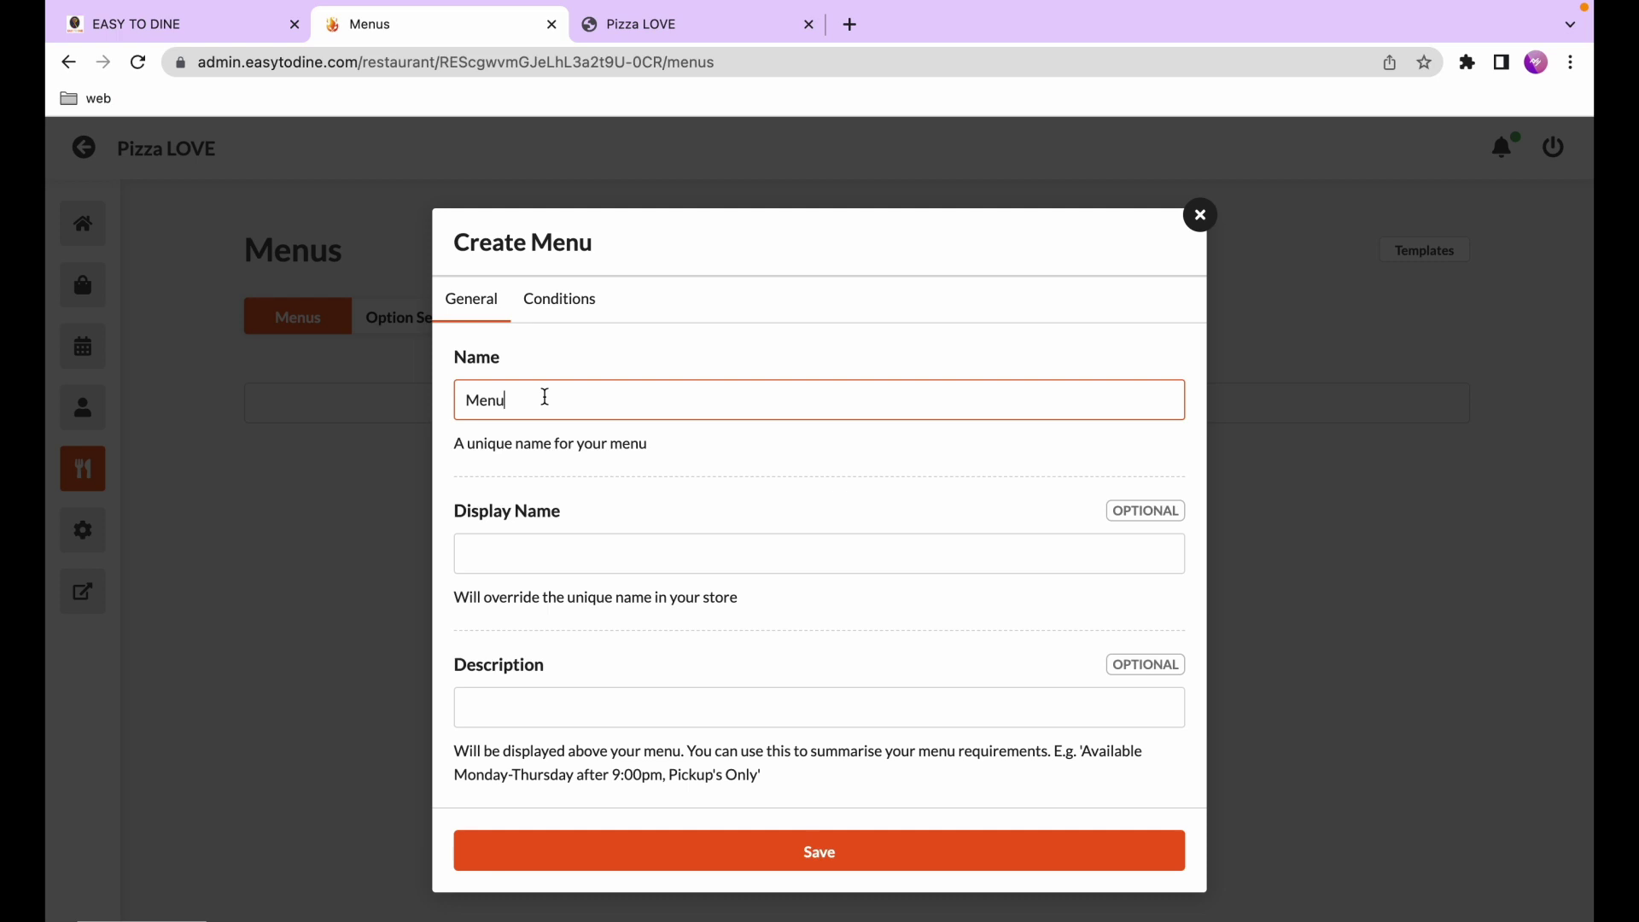
{"action": "left_click_drag", "start_coordinate": [544, 397], "coordinate": [441, 400]}
{"action": "type", "text": "breakfast"}
{"action": "key", "text": "BackSpace"}
{"action": "key", "text": "BackSpace"}
{"action": "key", "text": "BackSpace"}
{"action": "key", "text": "BackSpace"}
{"action": "key", "text": "BackSpace"}
{"action": "key", "text": "BackSpace"}
{"action": "key", "text": "BackSpace"}
{"action": "type", "text": "Menu"}
Leave Display Name and Description empty and move to the menu's Conditions settings
{"action": "left_click", "coordinate": [510, 557]}
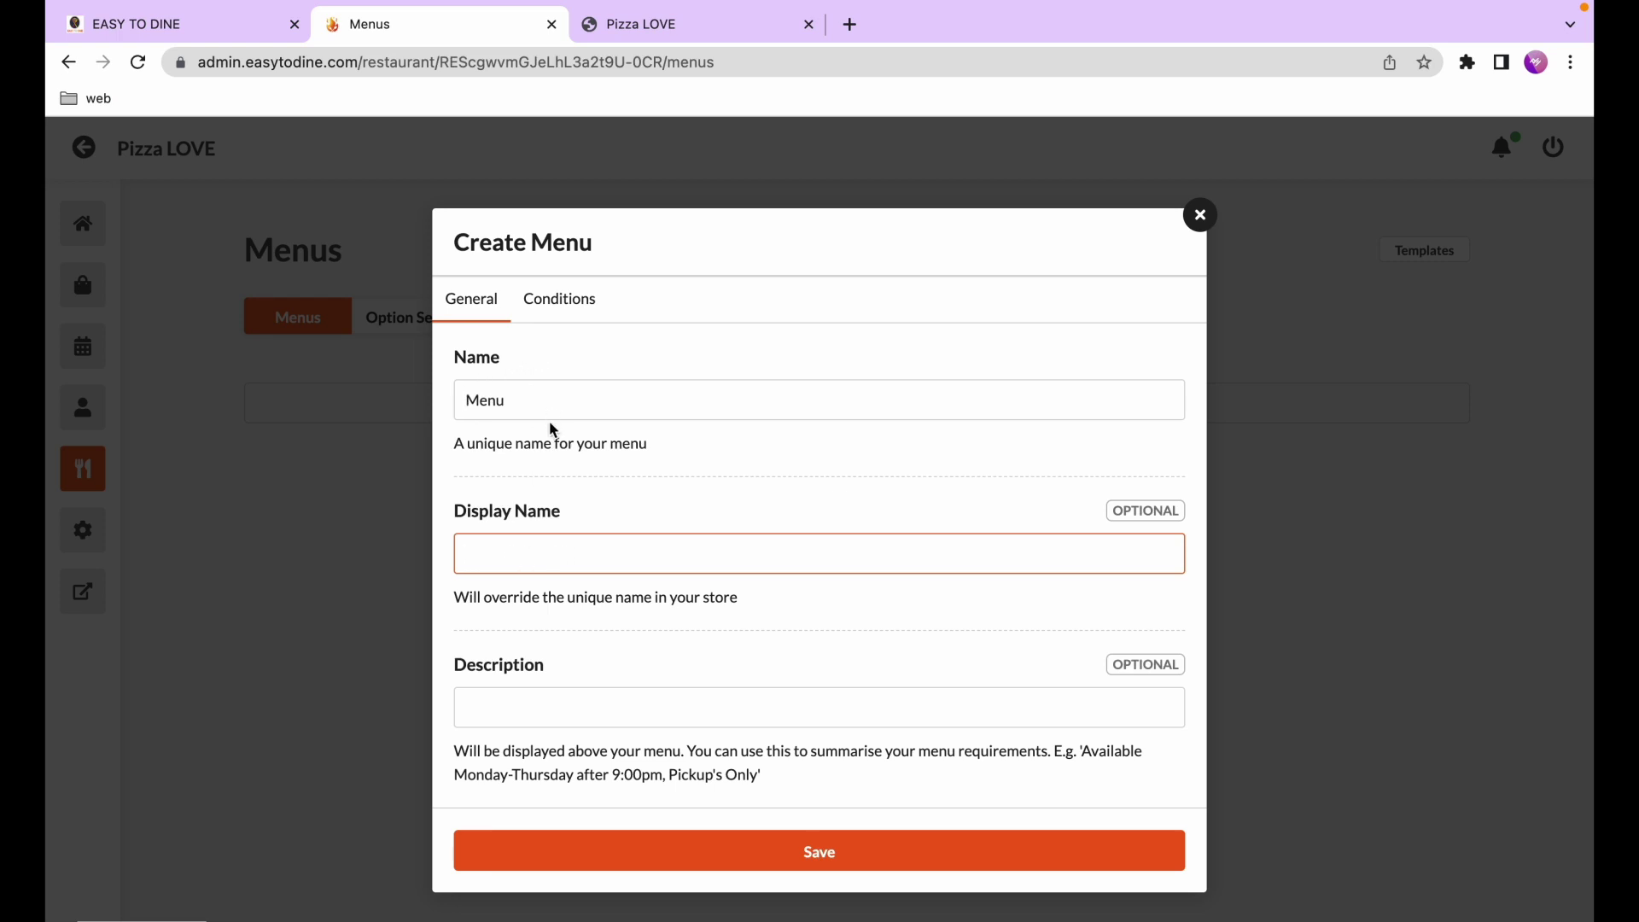
{"action": "left_click", "coordinate": [508, 703]}
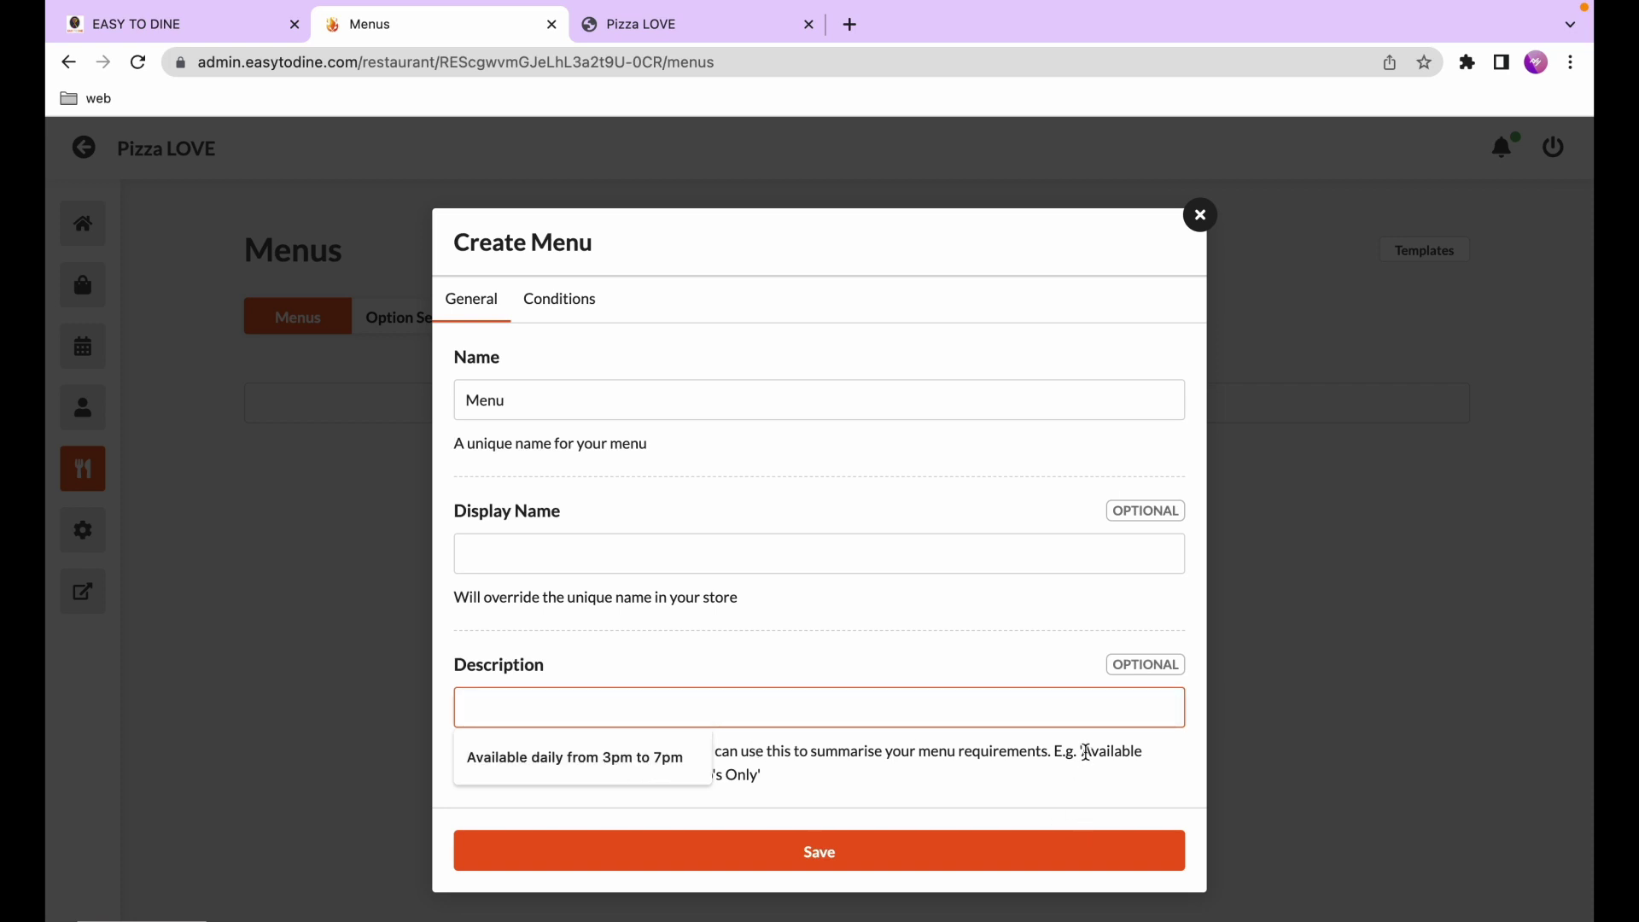
{"action": "left_click_drag", "start_coordinate": [1084, 751], "coordinate": [1071, 800]}
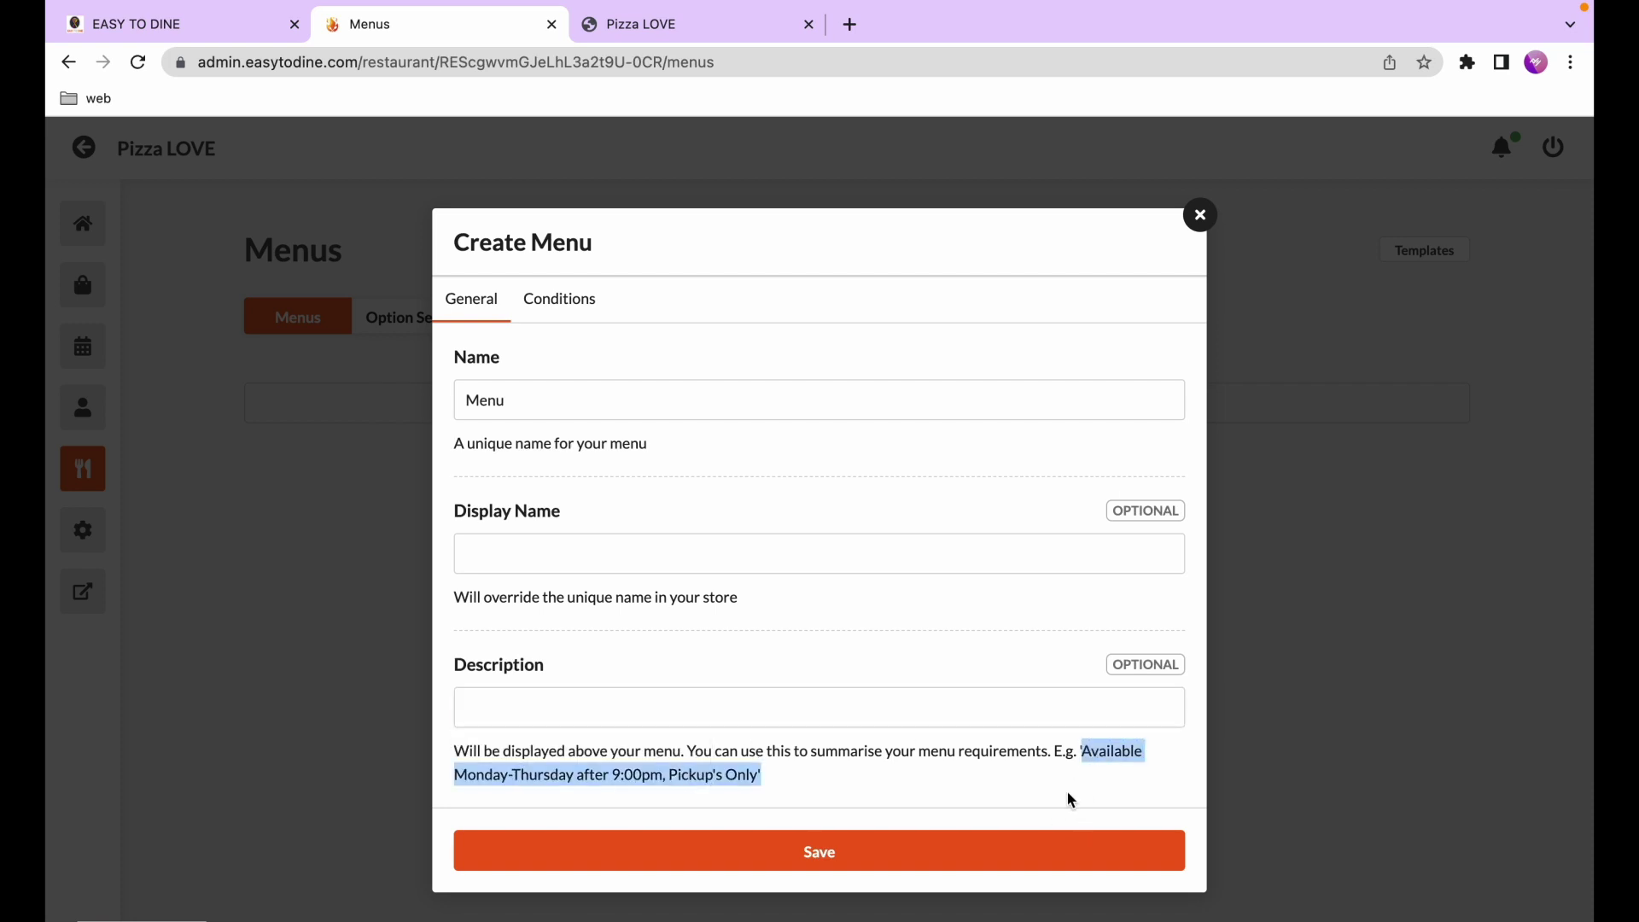
{"action": "left_click", "coordinate": [751, 711]}
{"action": "left_click", "coordinate": [728, 671]}
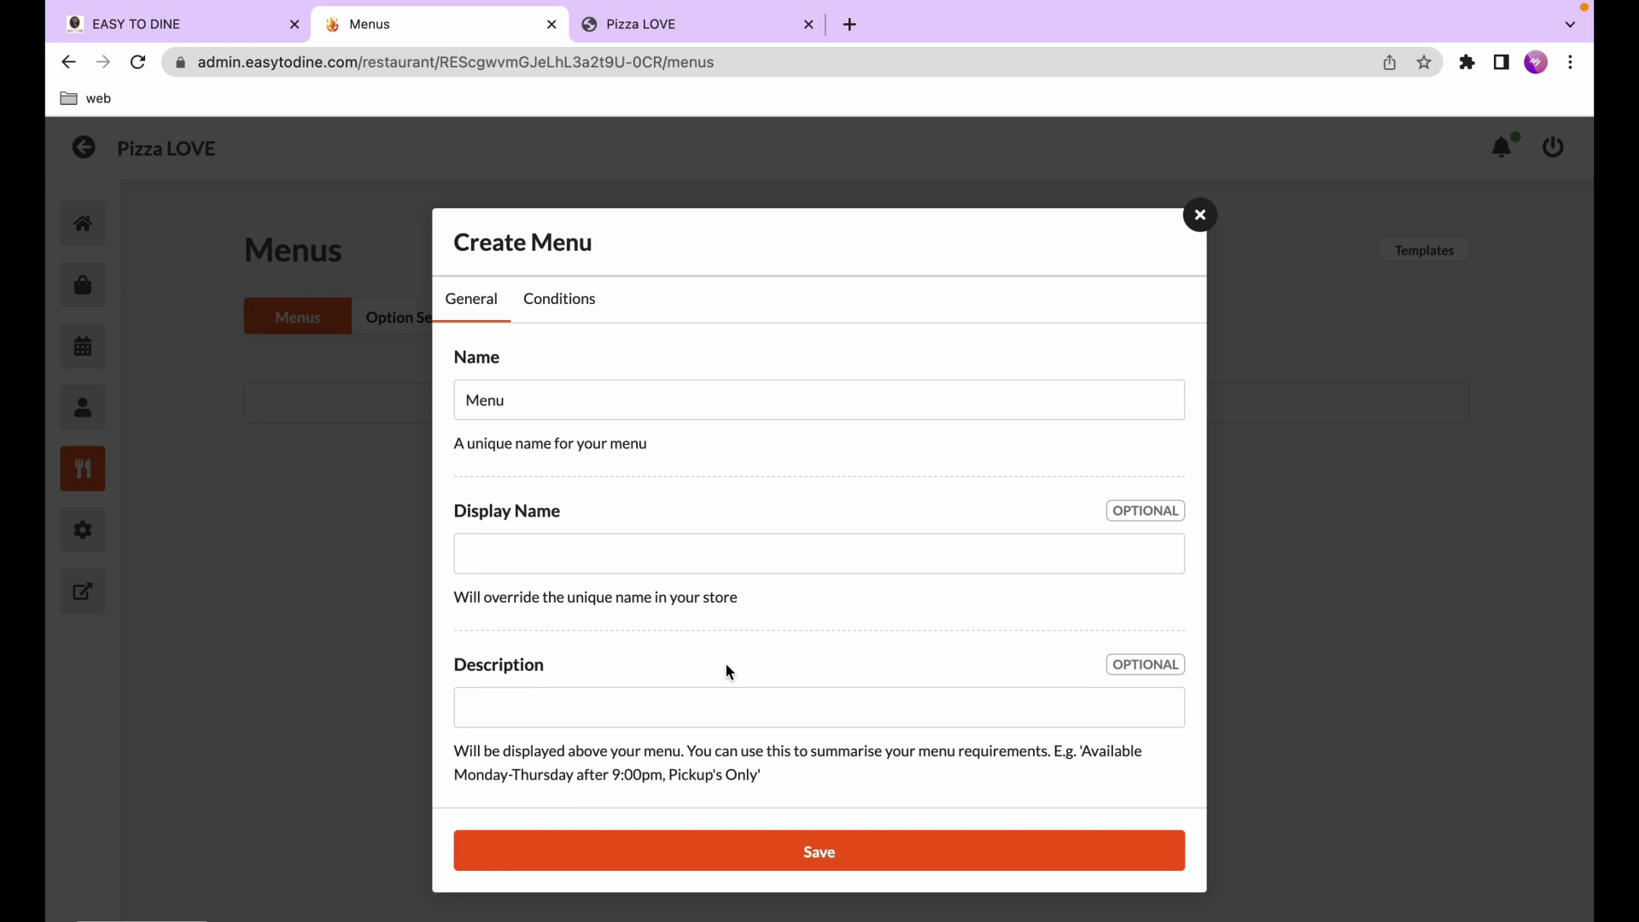
{"action": "left_click", "coordinate": [557, 299]}
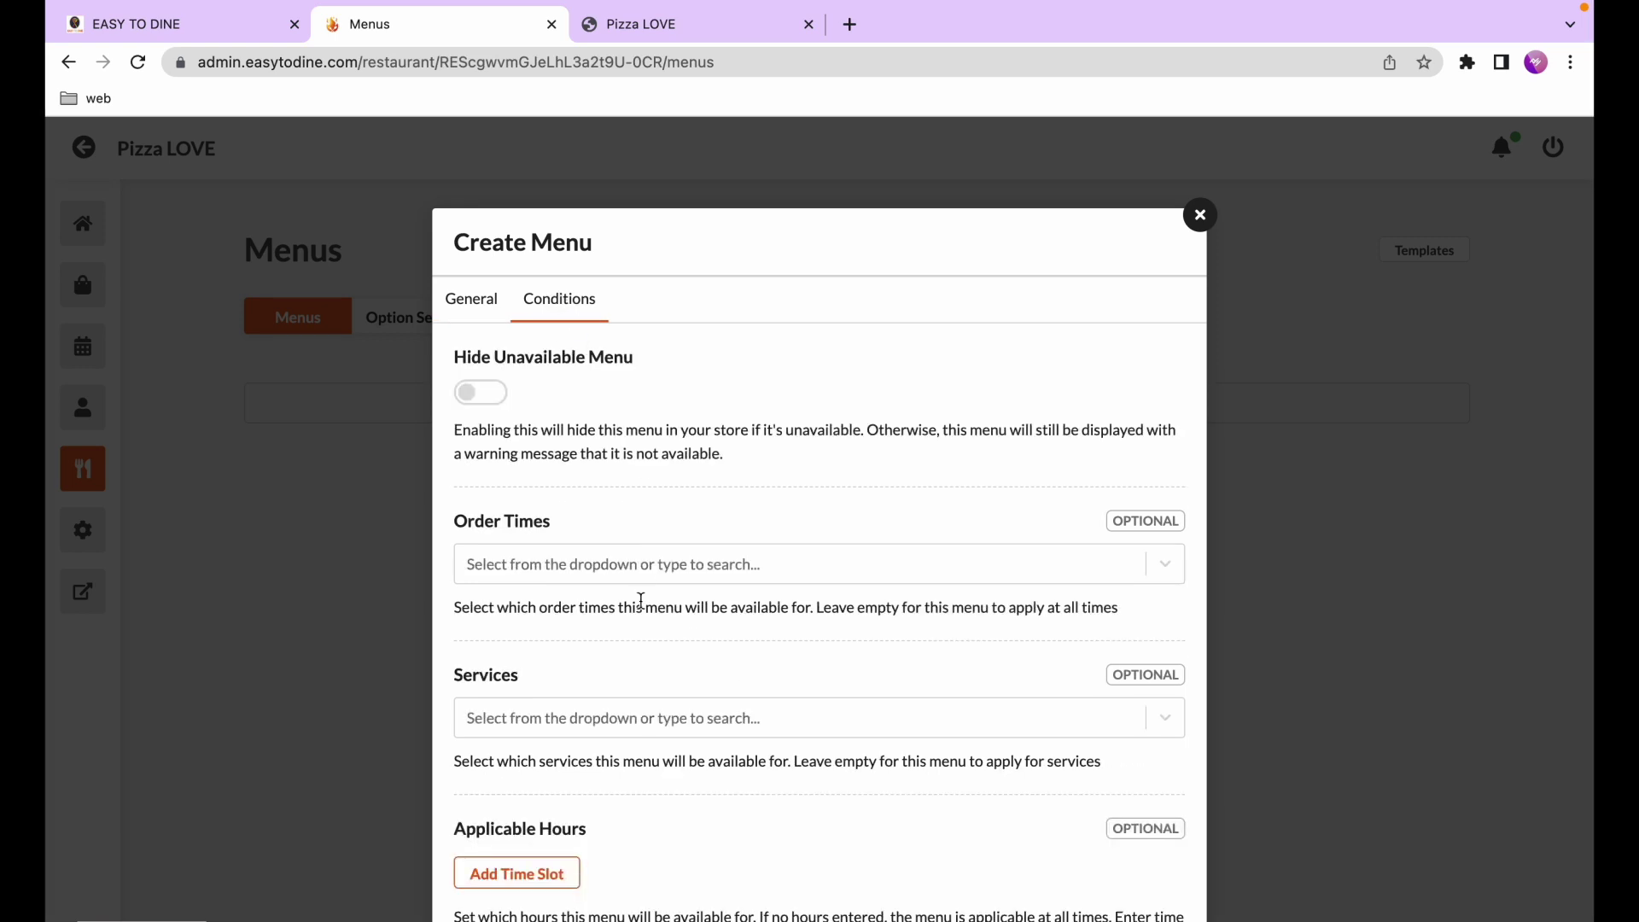
Review the order time, service, age-restriction and pre-orders-only conditions, leaving them unchanged
{"action": "scroll", "coordinate": [642, 602], "scroll_direction": "down", "scroll_amount": 7}
{"action": "scroll", "coordinate": [641, 602], "scroll_direction": "down", "scroll_amount": 3}
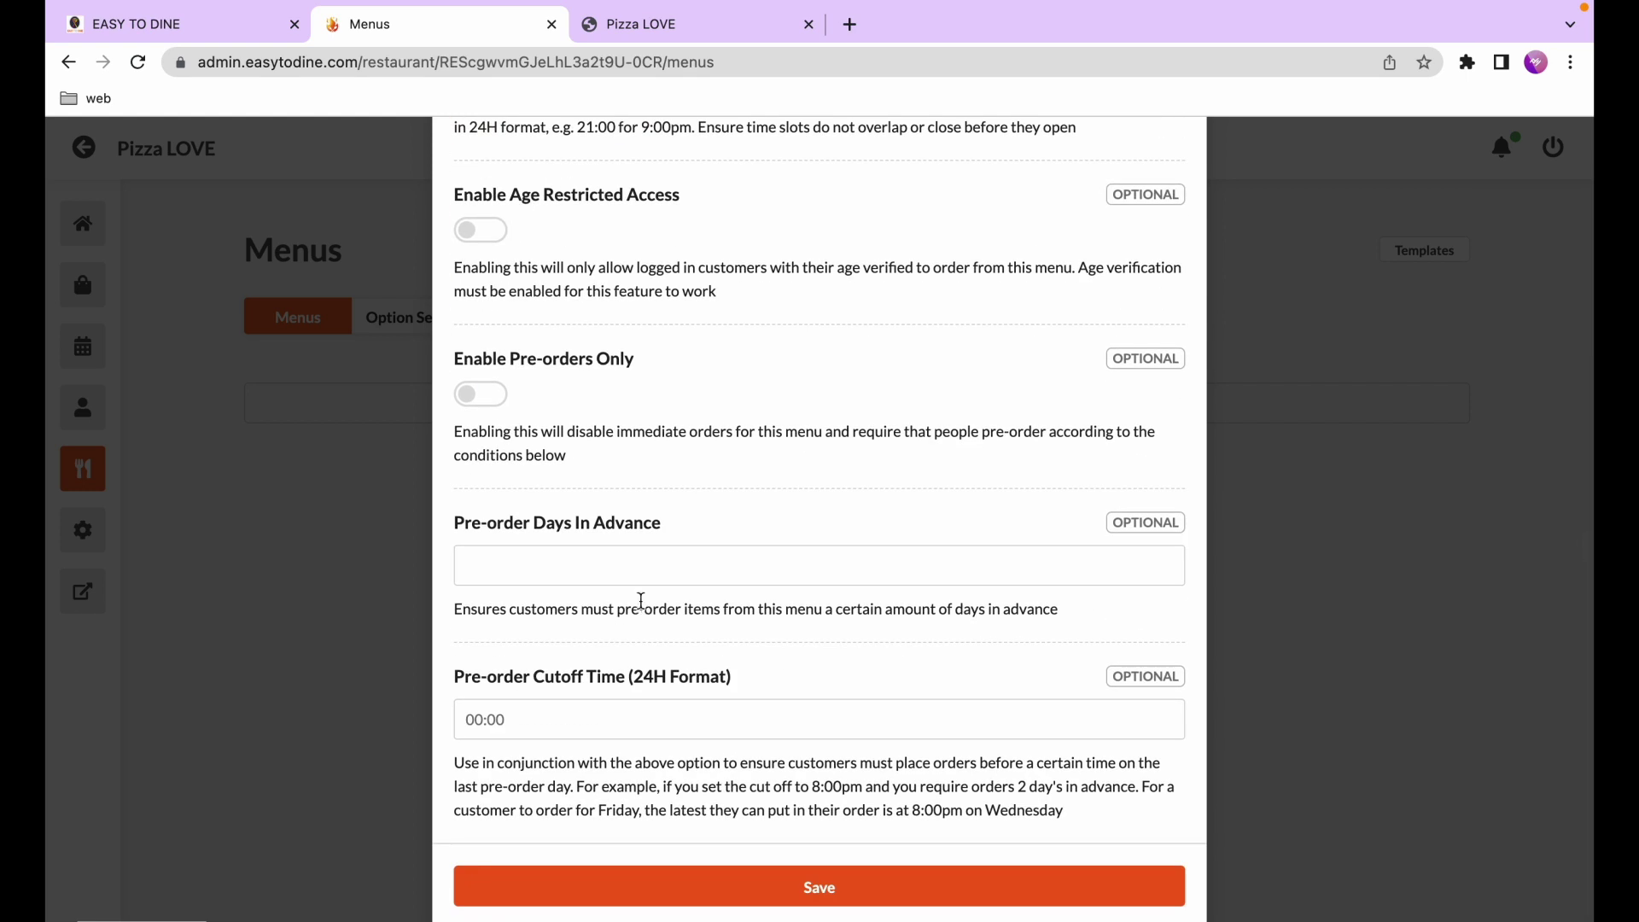
{"action": "scroll", "coordinate": [641, 602], "scroll_direction": "up", "scroll_amount": 9}
{"action": "scroll", "coordinate": [642, 602], "scroll_direction": "up", "scroll_amount": 1}
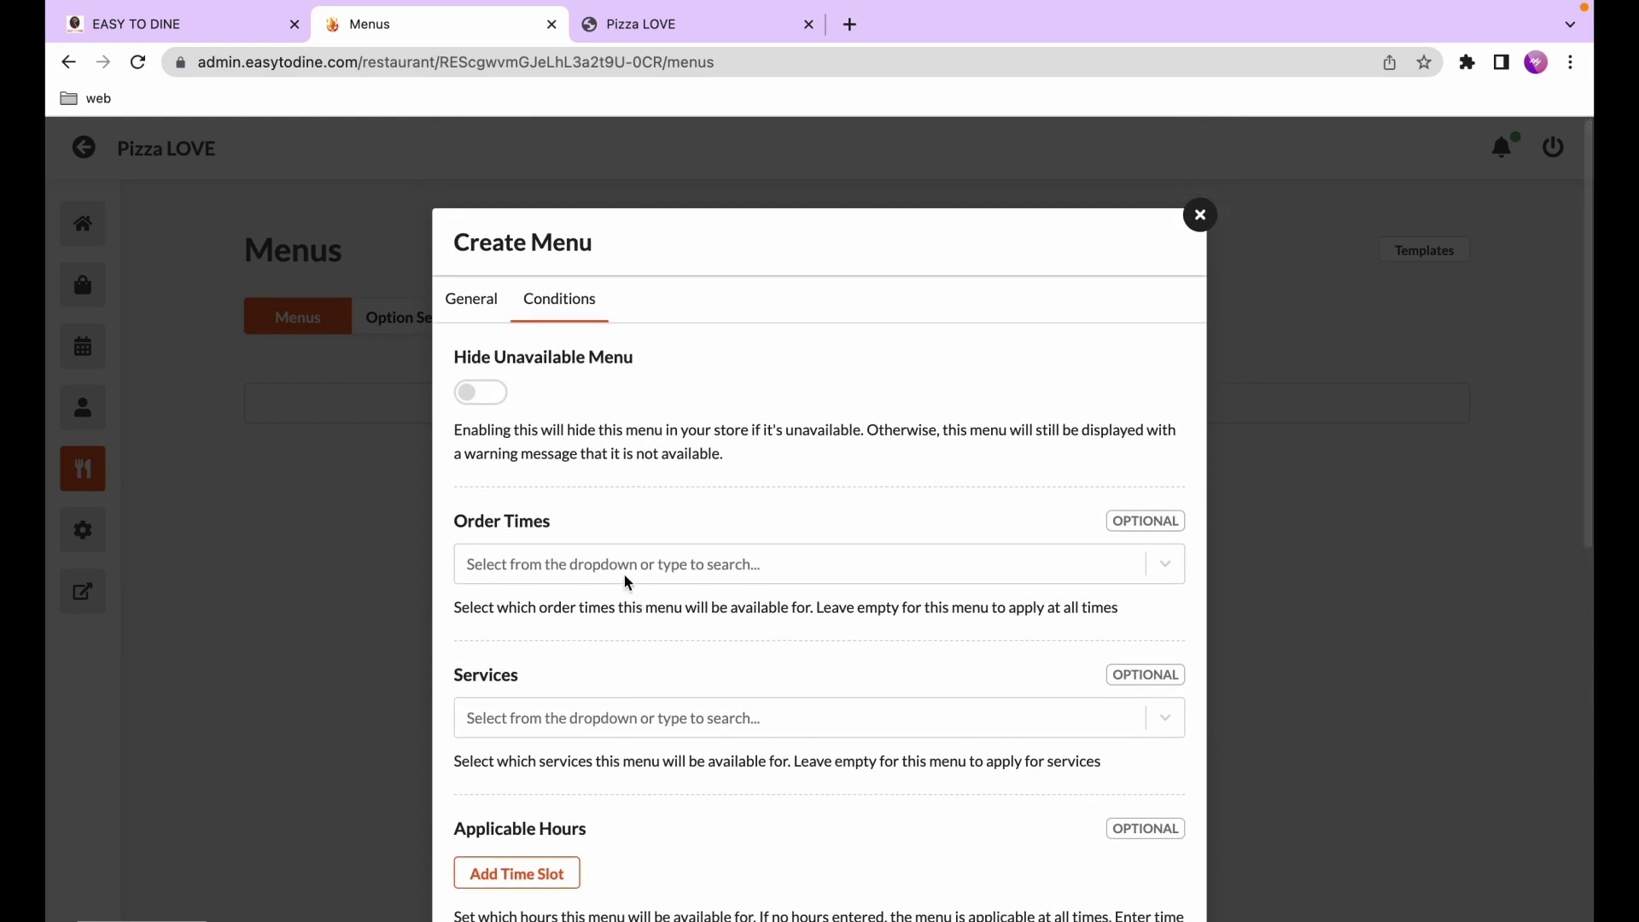
{"action": "left_click", "coordinate": [511, 566]}
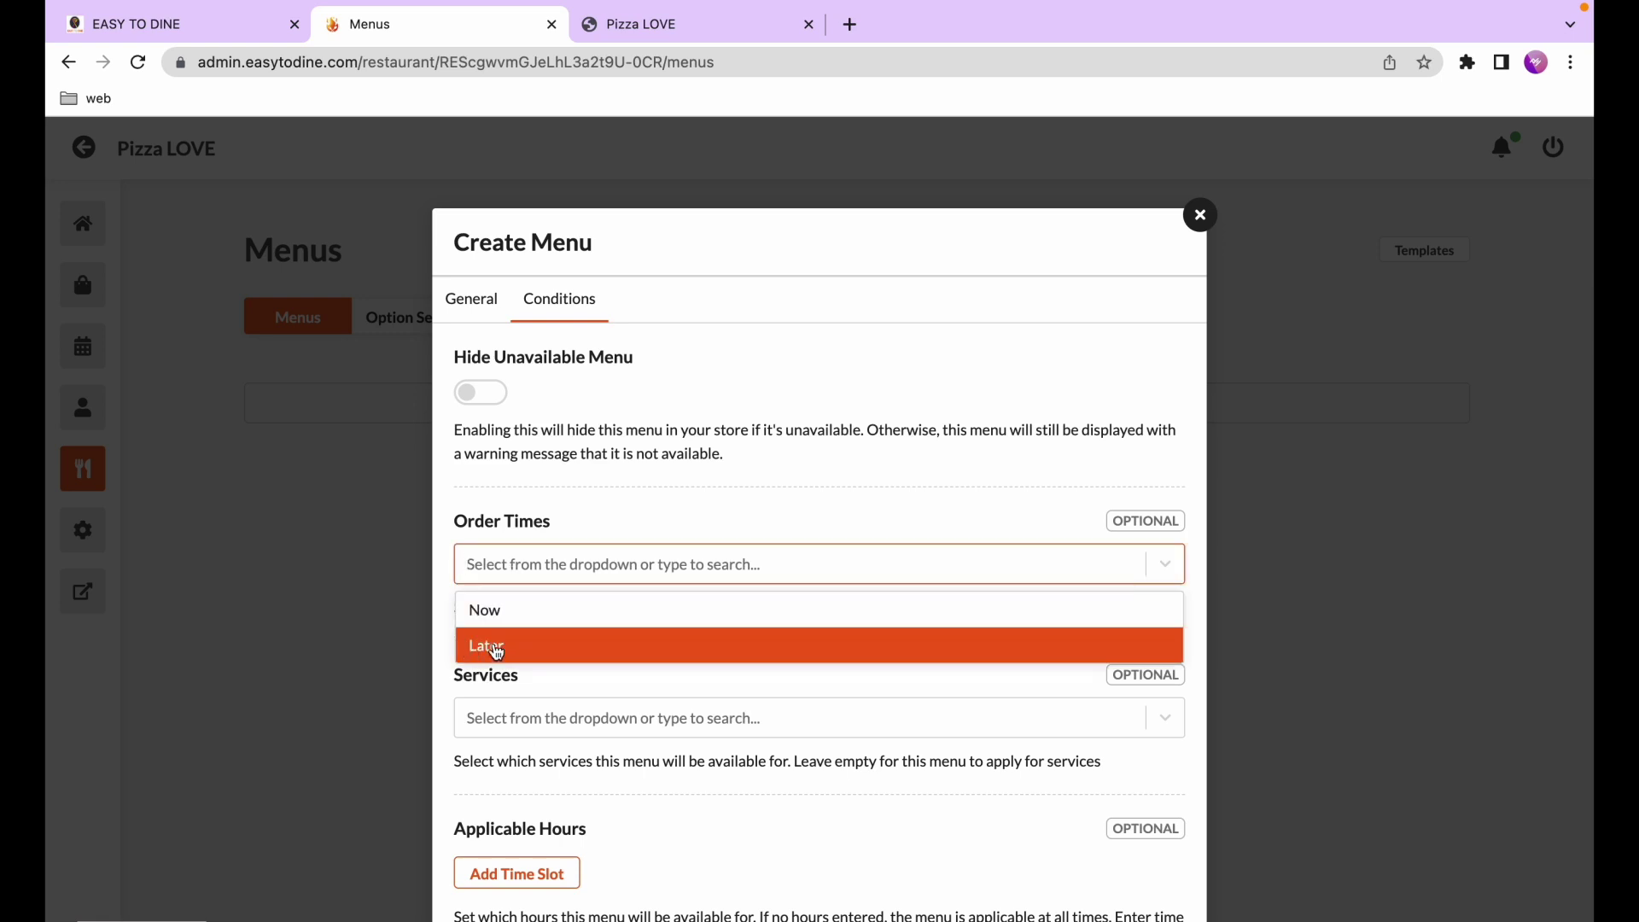
{"action": "left_click", "coordinate": [516, 566]}
{"action": "scroll", "coordinate": [516, 565], "scroll_direction": "down", "scroll_amount": 3}
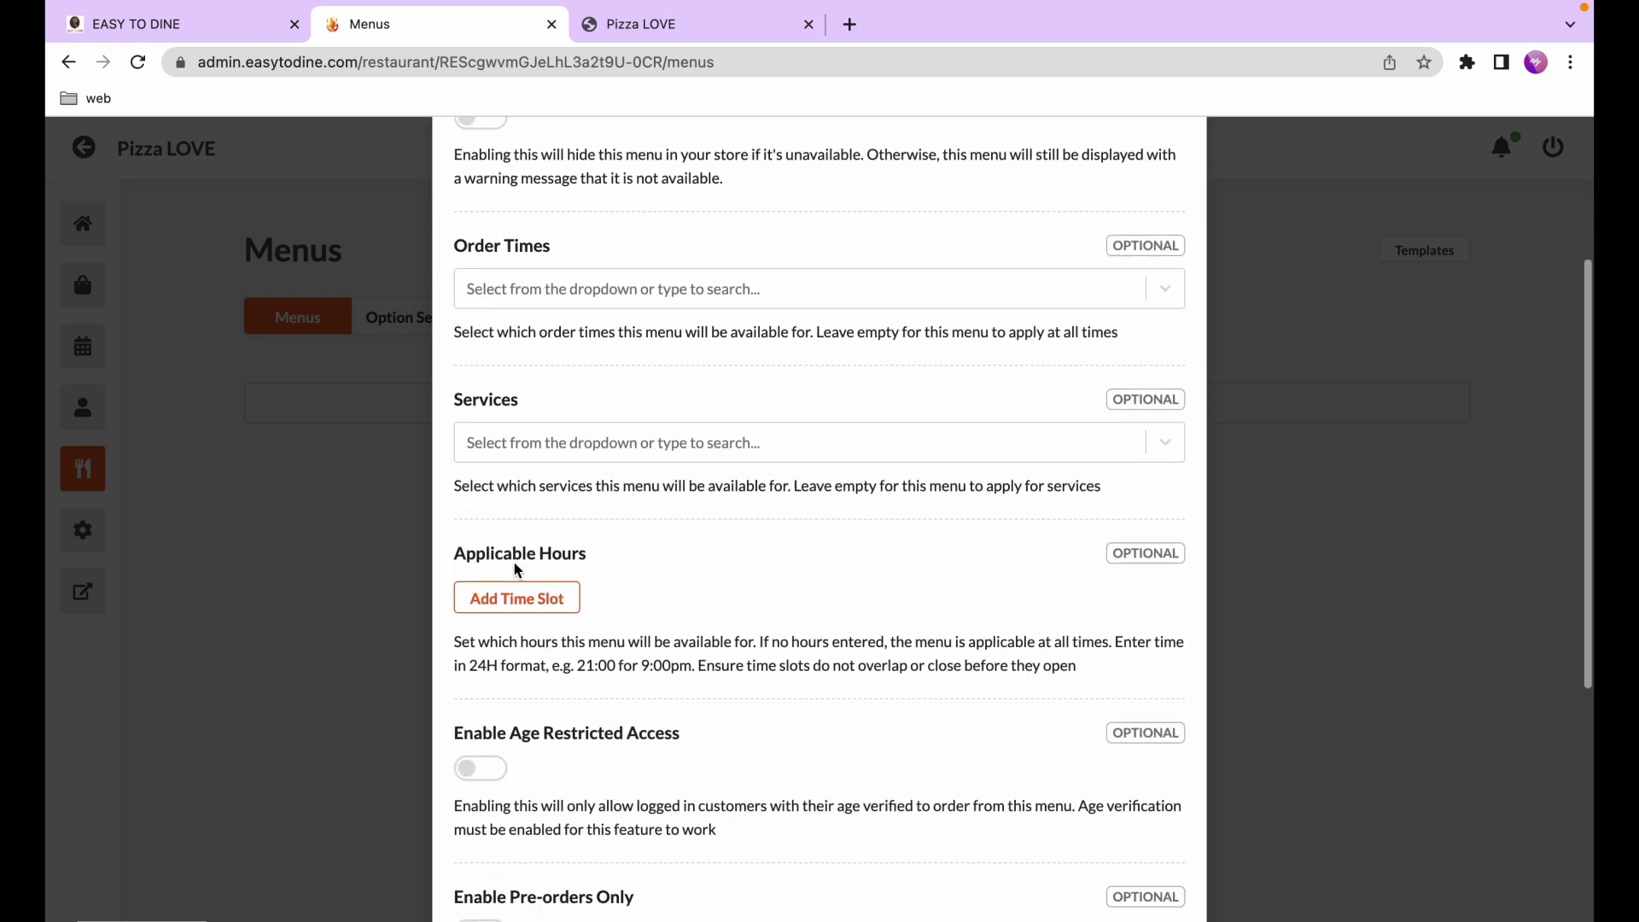
{"action": "left_click", "coordinate": [523, 438]}
{"action": "left_click", "coordinate": [511, 430]}
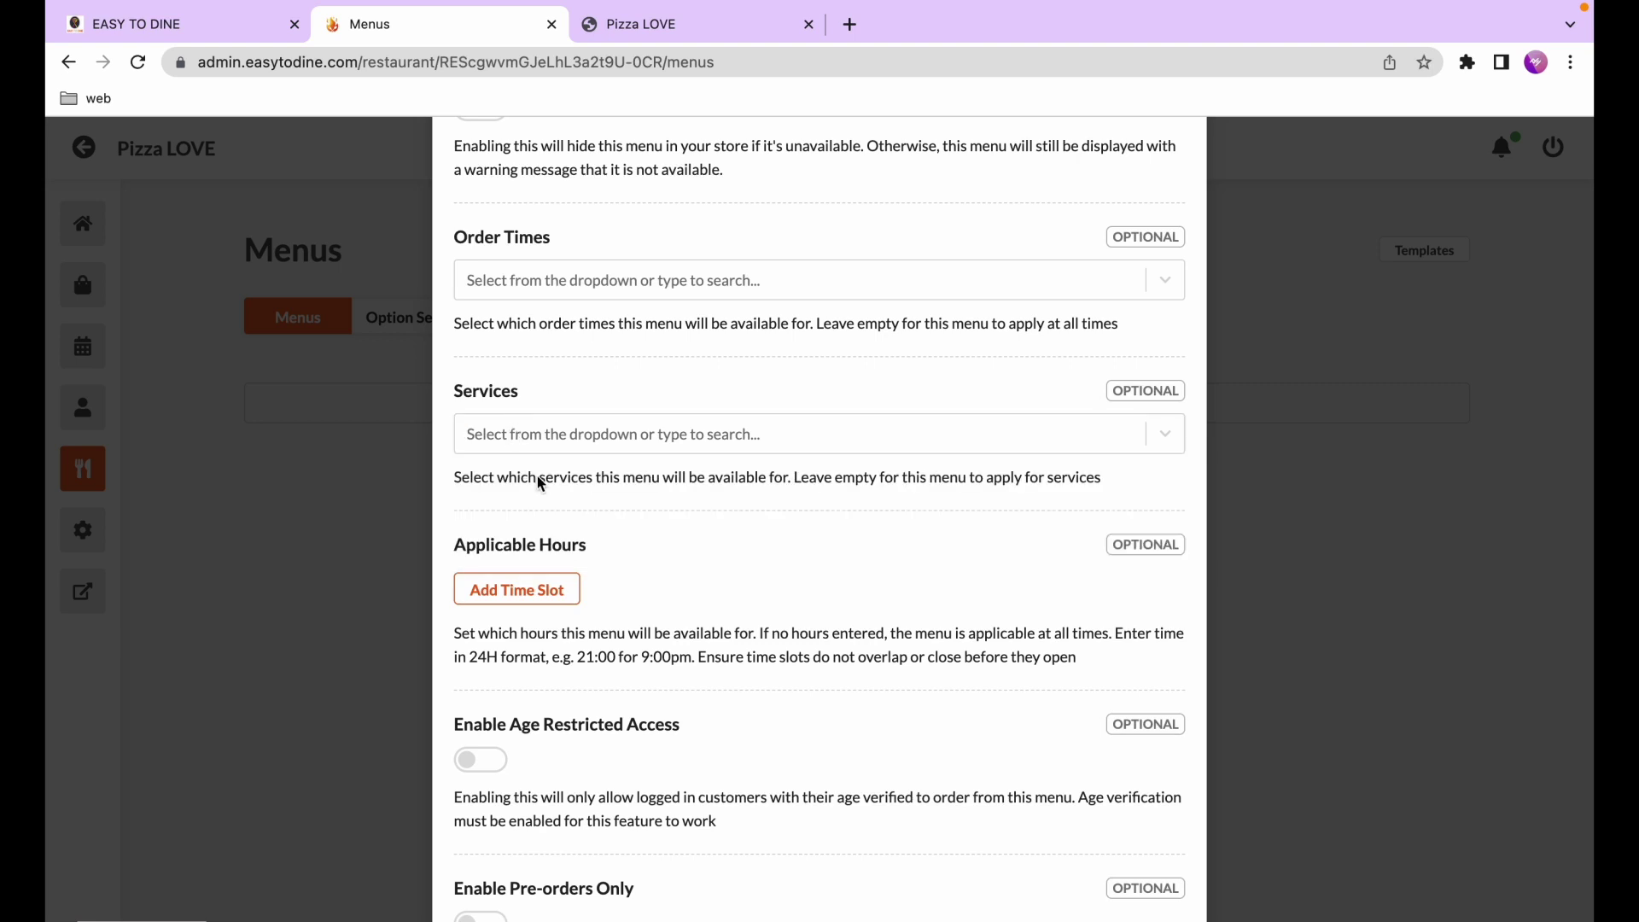
{"action": "scroll", "coordinate": [537, 474], "scroll_direction": "down", "scroll_amount": 2}
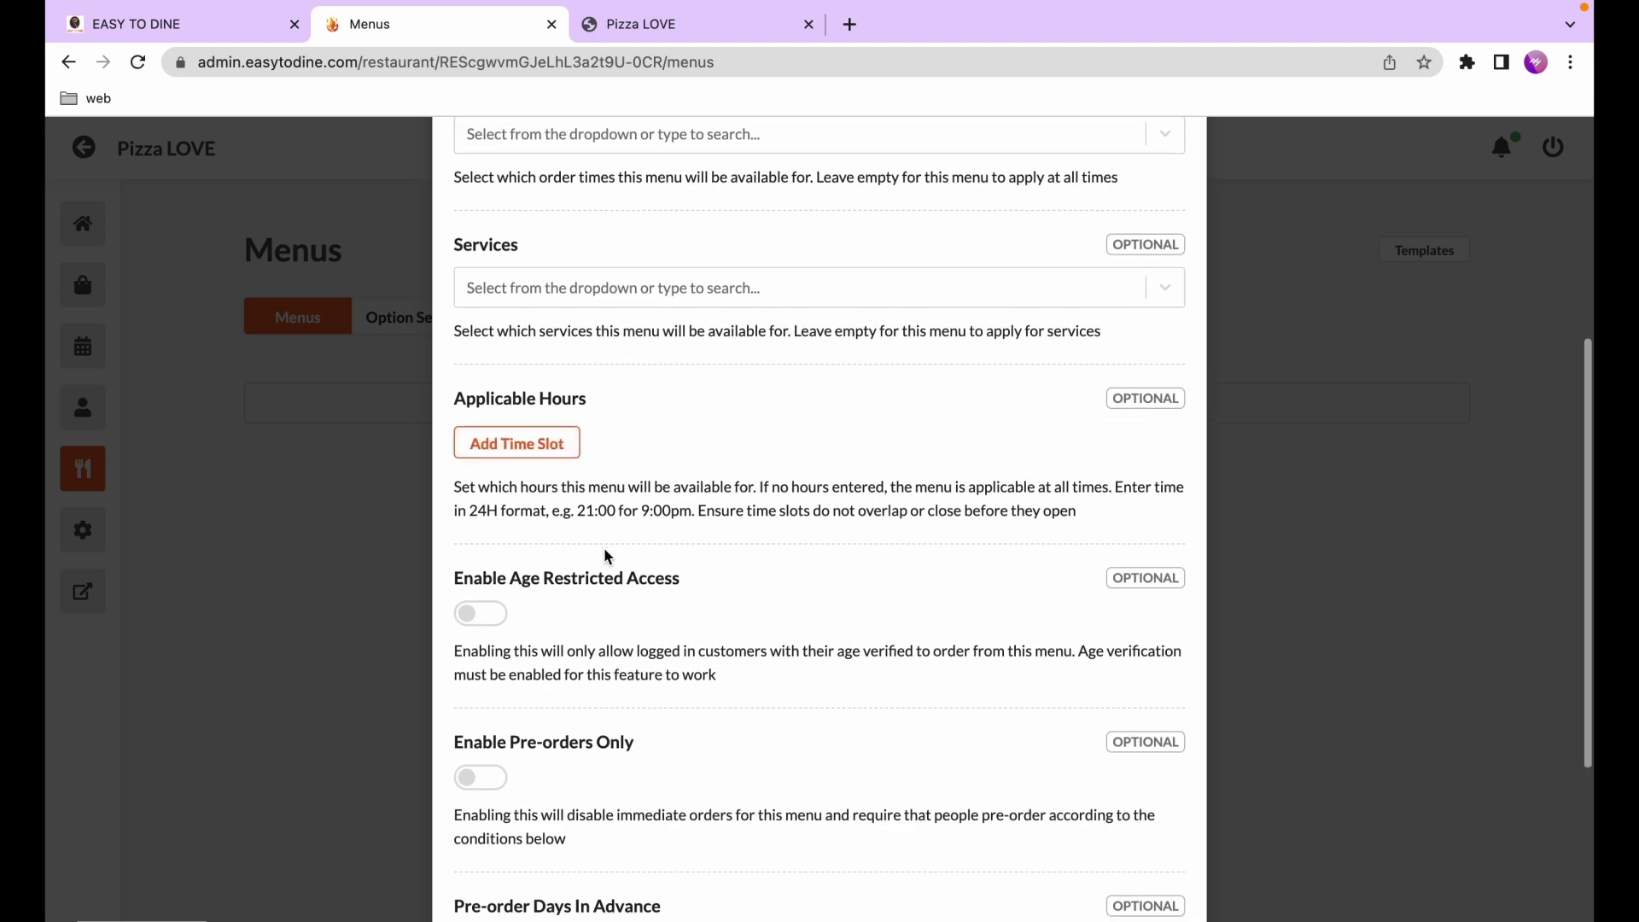
{"action": "scroll", "coordinate": [607, 557], "scroll_direction": "down", "scroll_amount": 3}
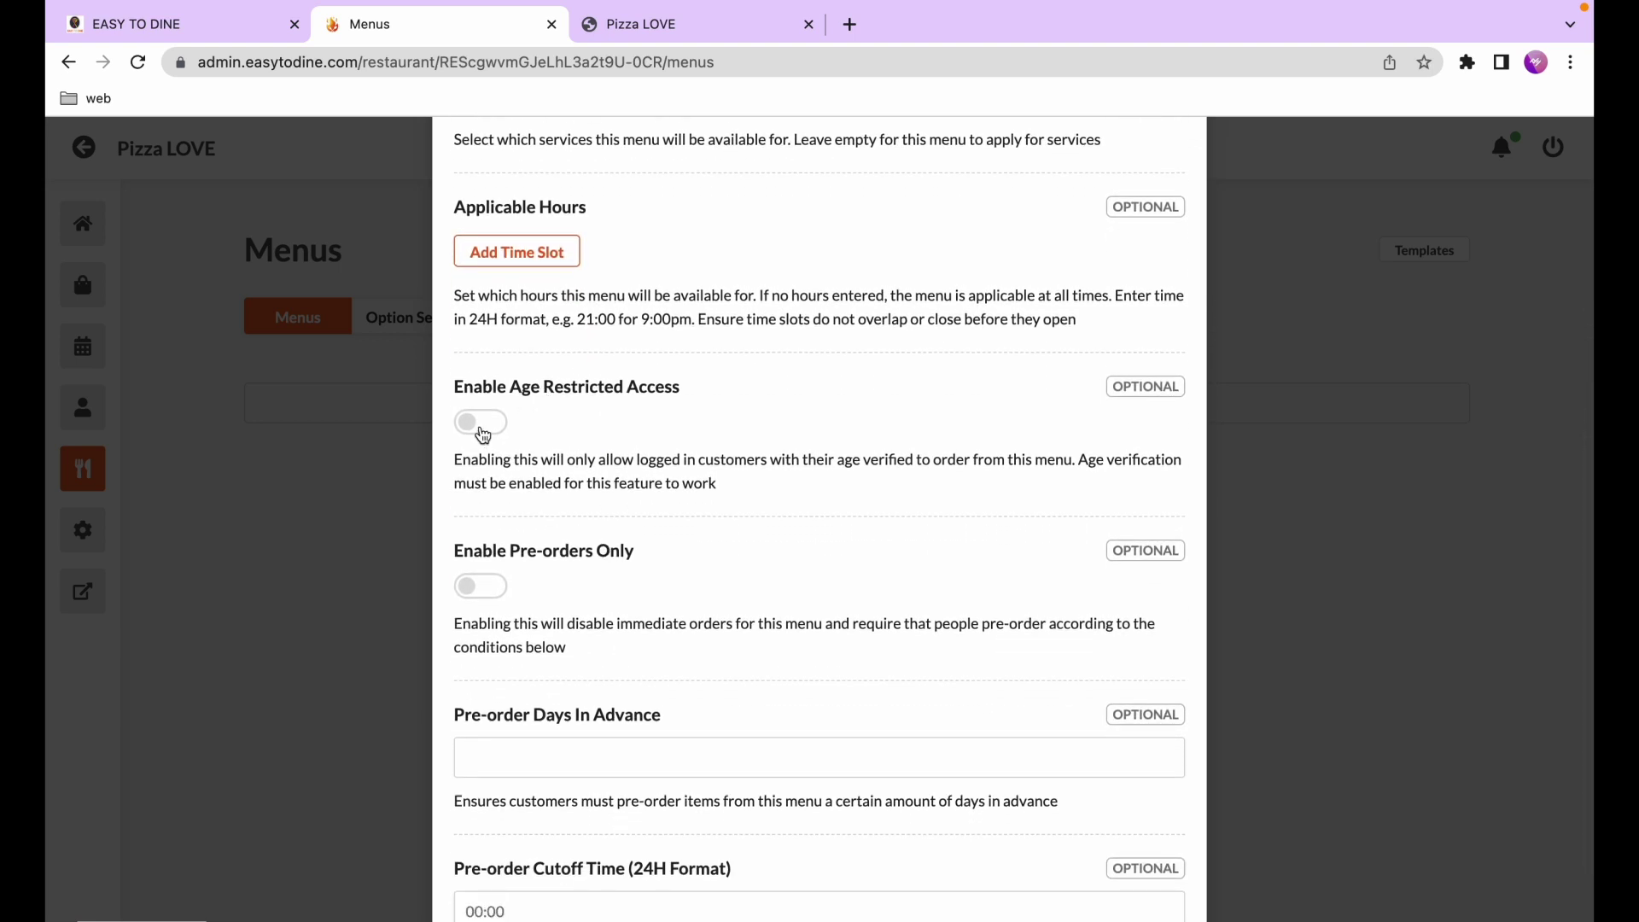
{"action": "left_click", "coordinate": [484, 427]}
{"action": "left_click", "coordinate": [484, 426]}
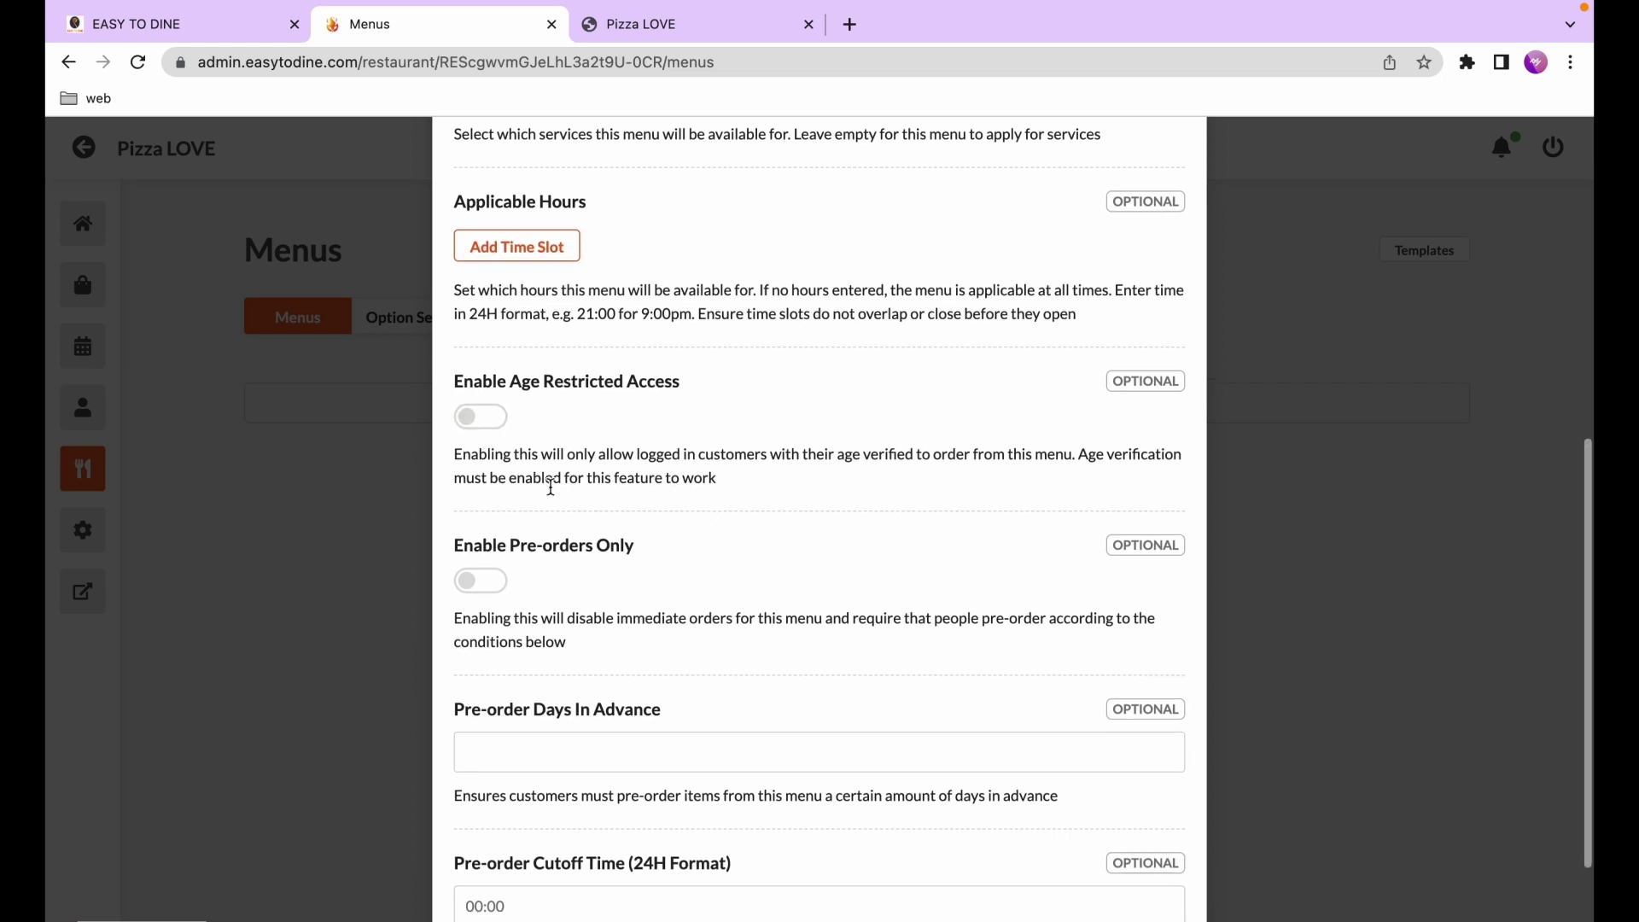
{"action": "scroll", "coordinate": [555, 481], "scroll_direction": "down", "scroll_amount": 2}
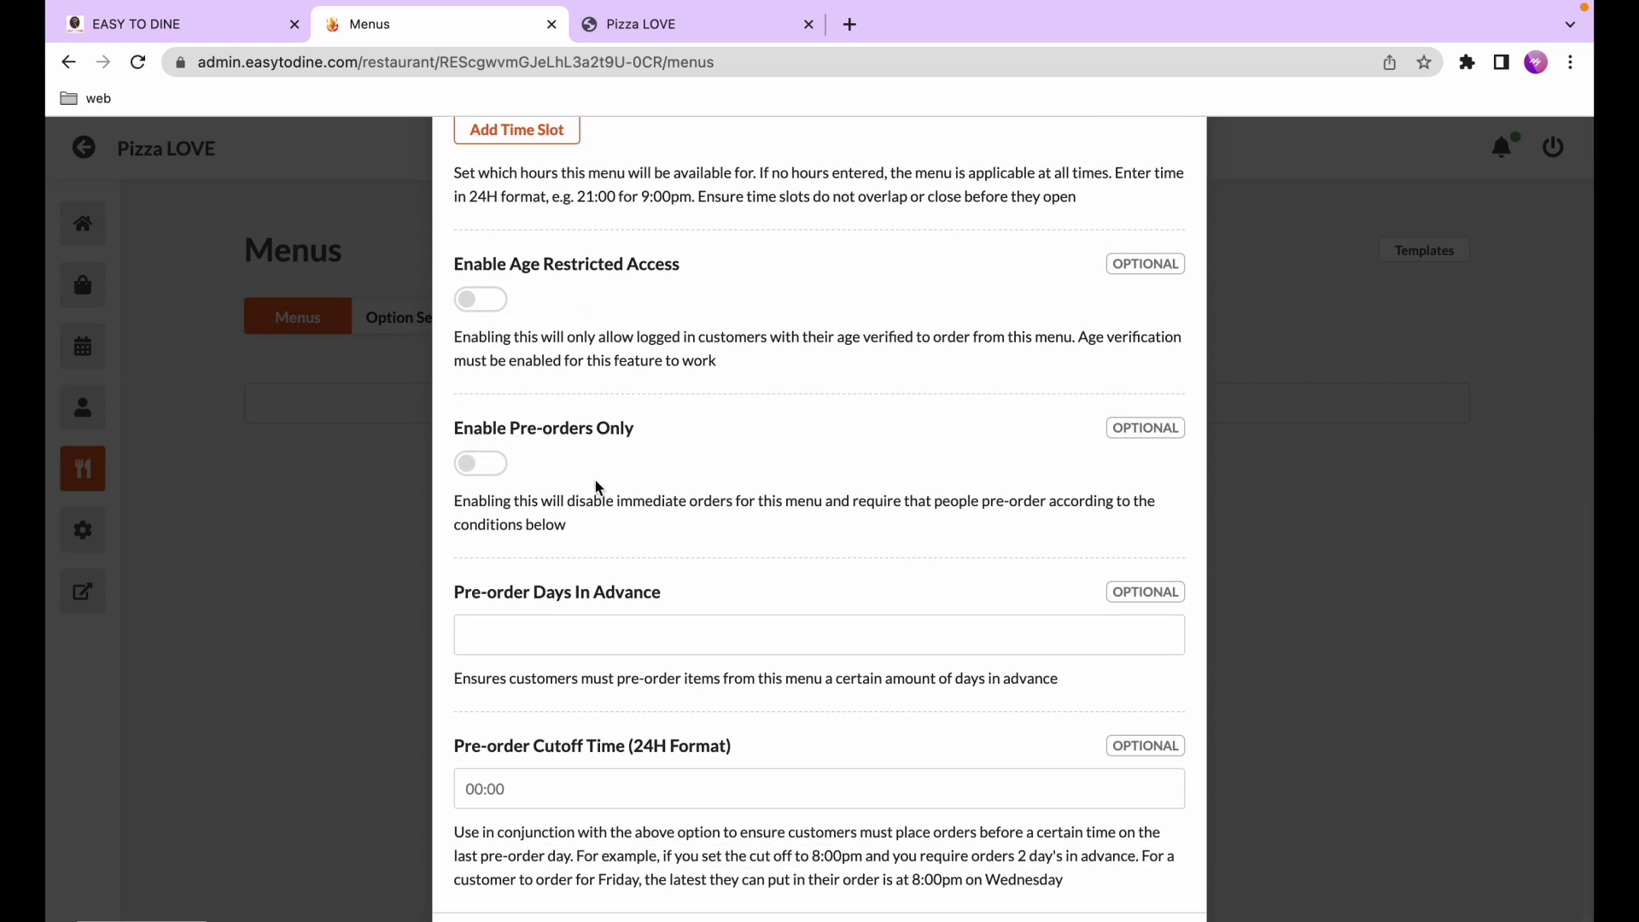
{"action": "left_click", "coordinate": [479, 464]}
{"action": "left_click", "coordinate": [479, 465]}
Set pre-orders to 5 days in advance with a 21:00 cutoff time
{"action": "left_click", "coordinate": [544, 633]}
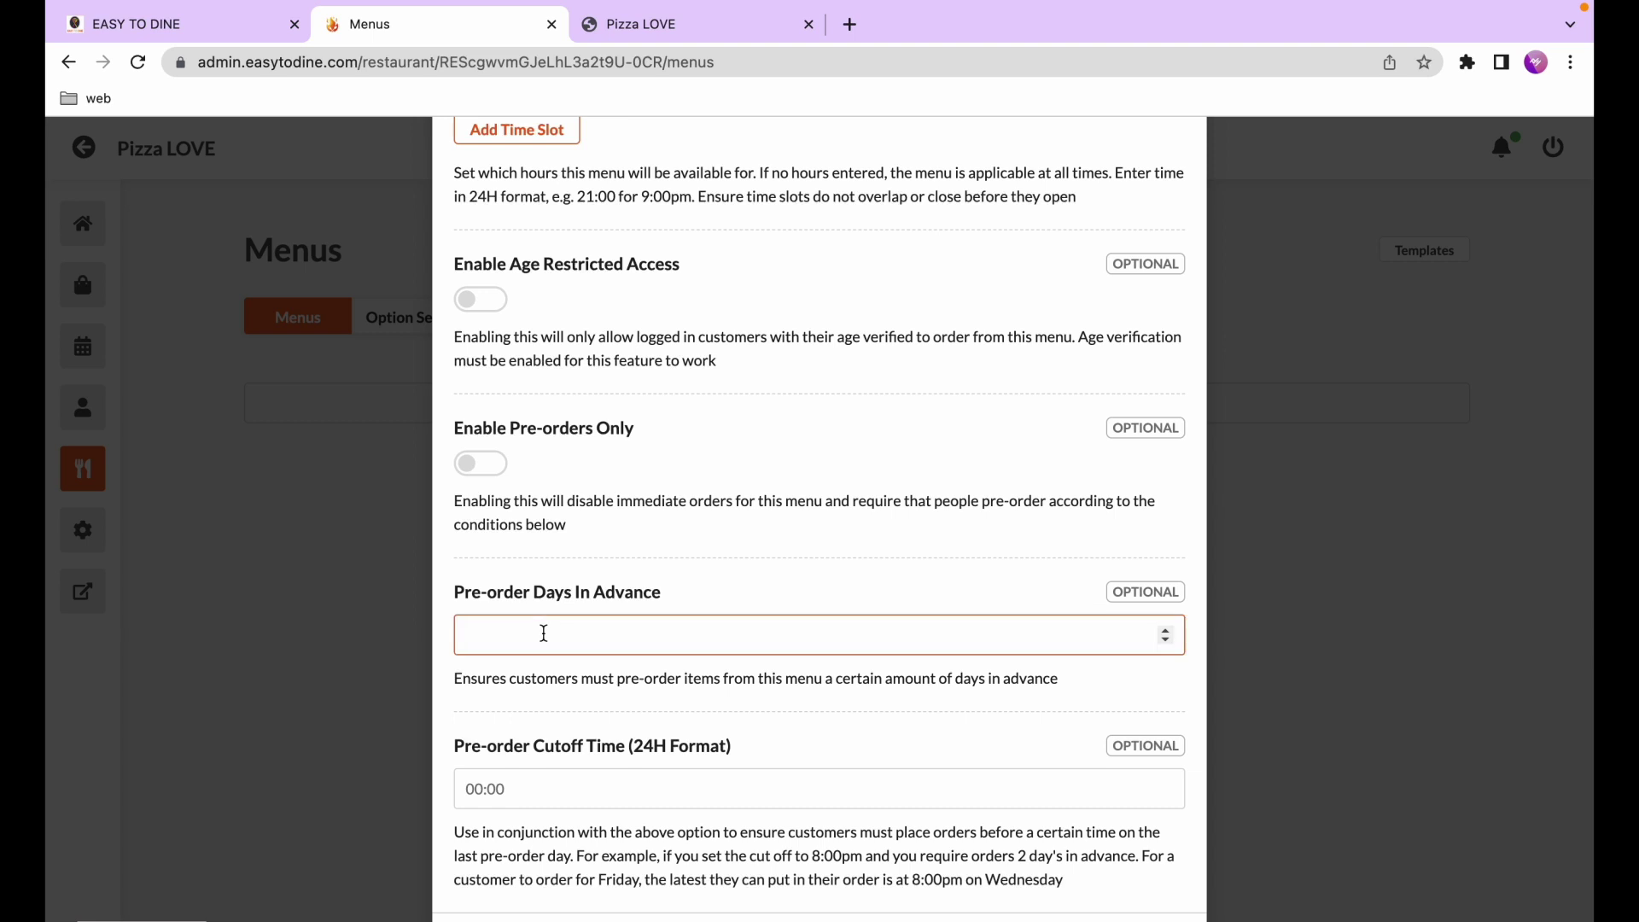
{"action": "type", "text": "5"}
{"action": "left_click", "coordinate": [479, 787]}
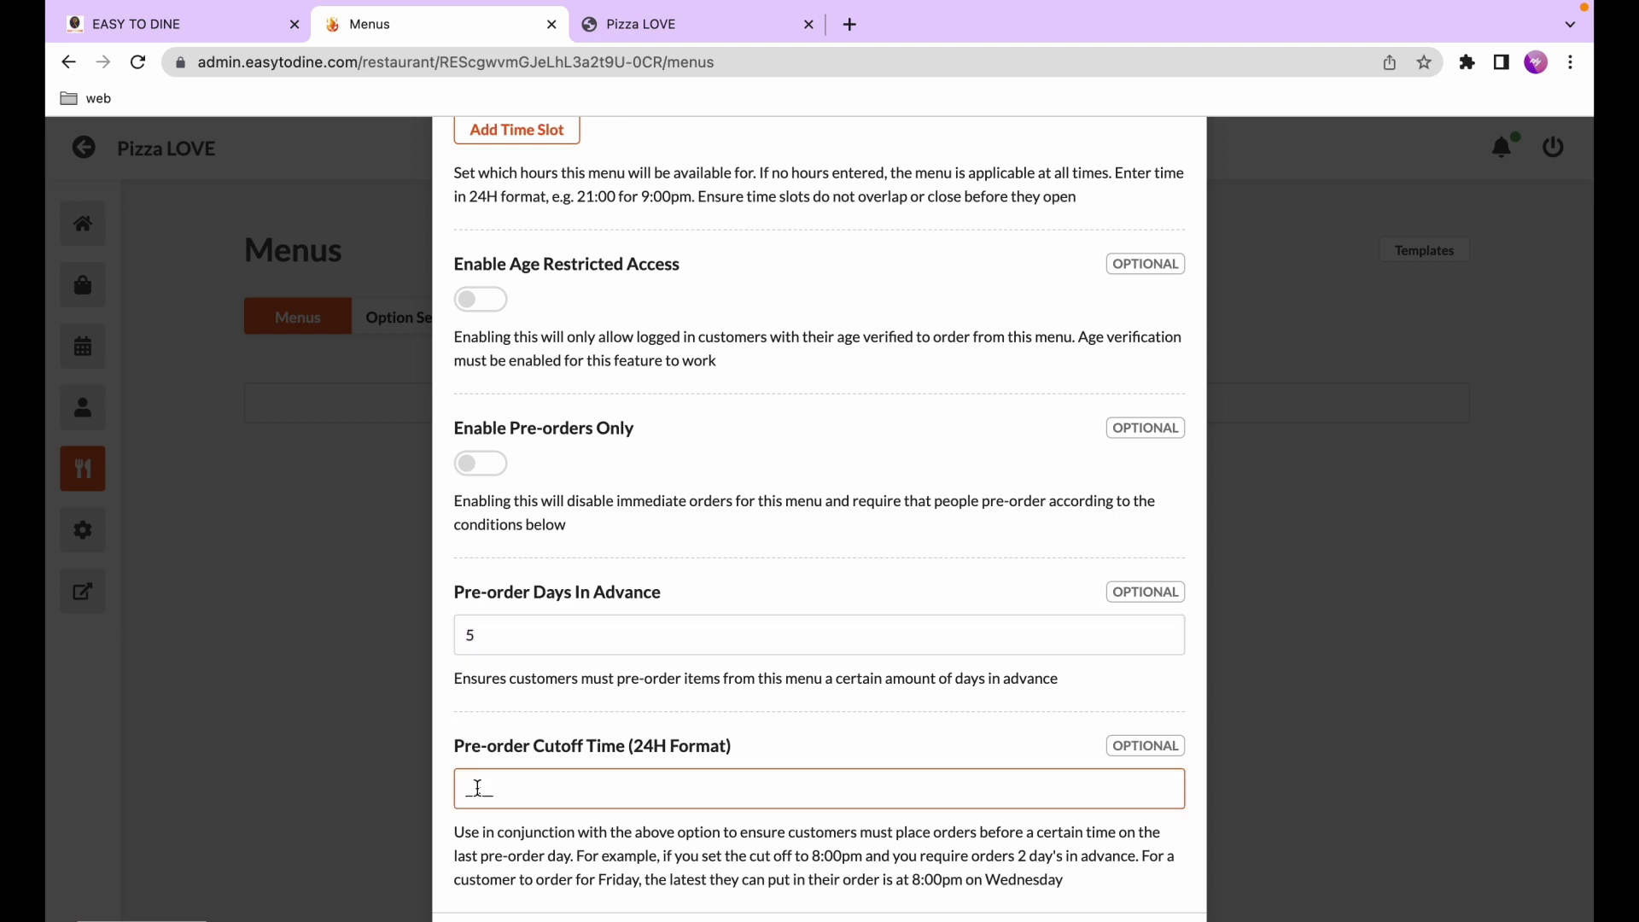
{"action": "type", "text": "21:00"}
Keep the name 'Menu' in the general details and save the menu
{"action": "scroll", "coordinate": [649, 513], "scroll_direction": "up", "scroll_amount": 10}
{"action": "scroll", "coordinate": [598, 683], "scroll_direction": "down", "scroll_amount": 5}
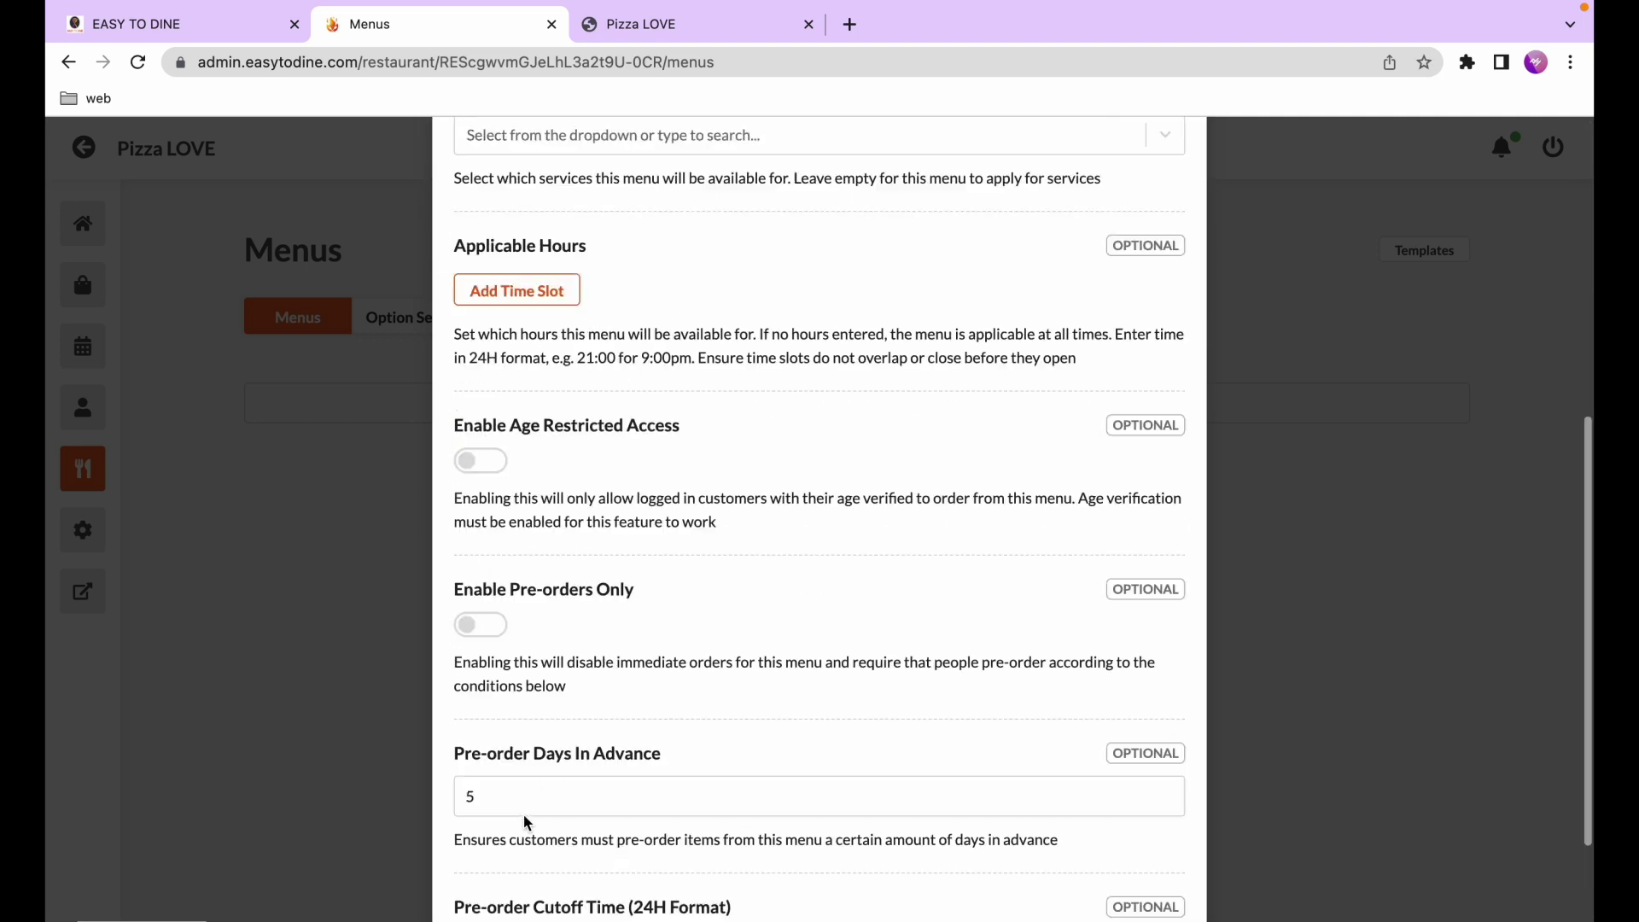
{"action": "scroll", "coordinate": [525, 822], "scroll_direction": "down", "scroll_amount": 5}
{"action": "scroll", "coordinate": [512, 512], "scroll_direction": "up", "scroll_amount": 15}
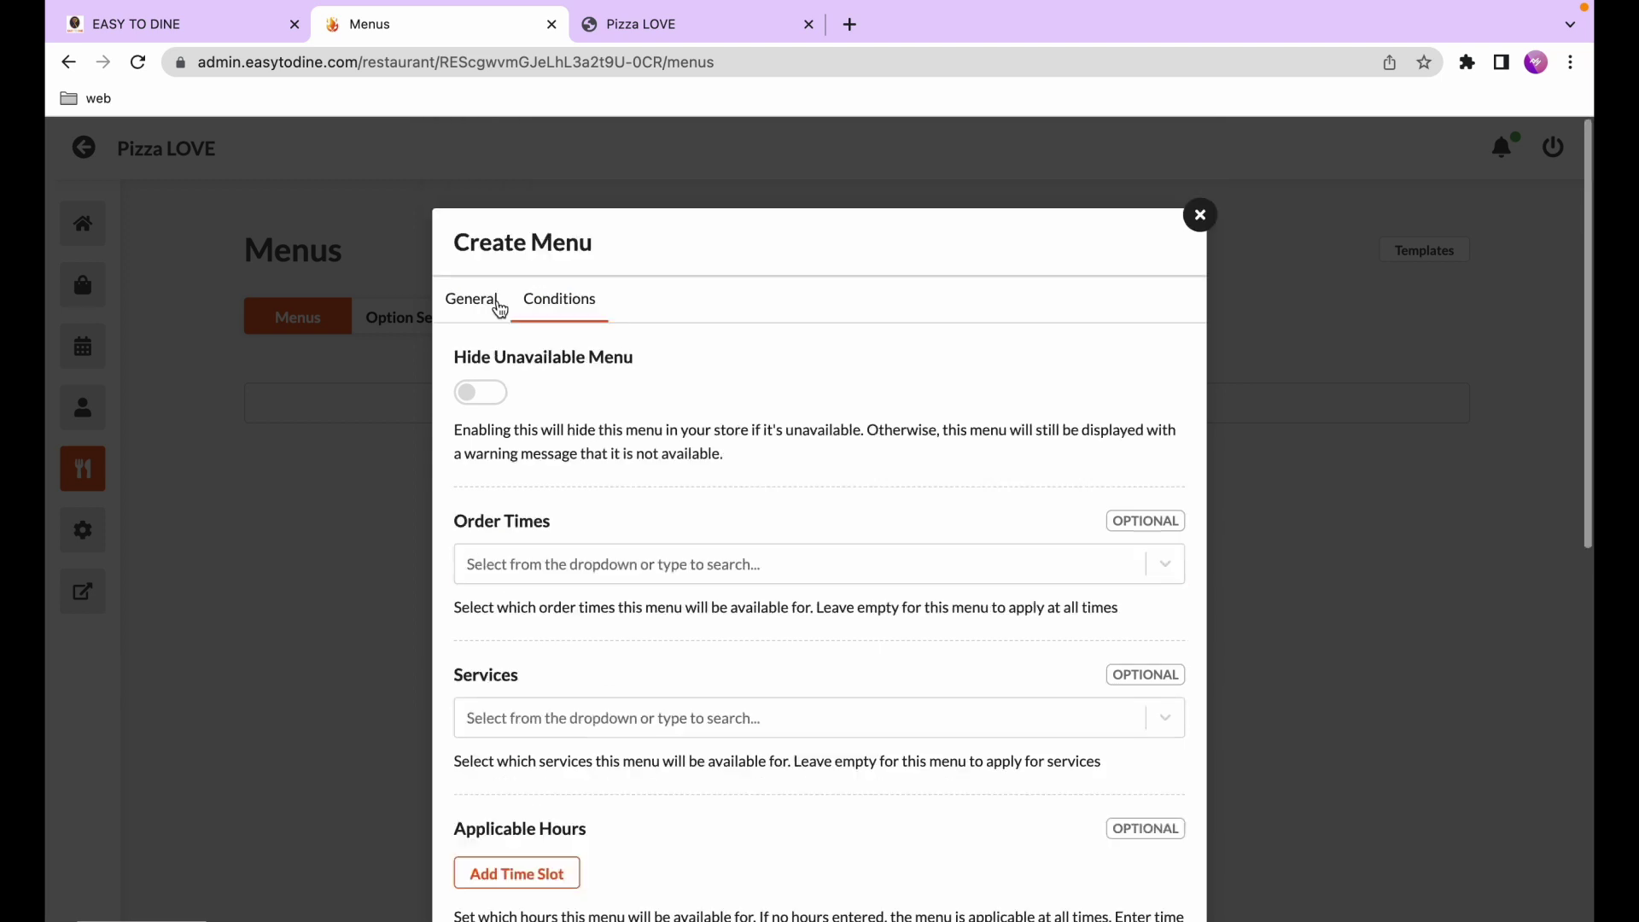
{"action": "left_click", "coordinate": [499, 307]}
{"action": "left_click_drag", "start_coordinate": [538, 394], "coordinate": [404, 405]}
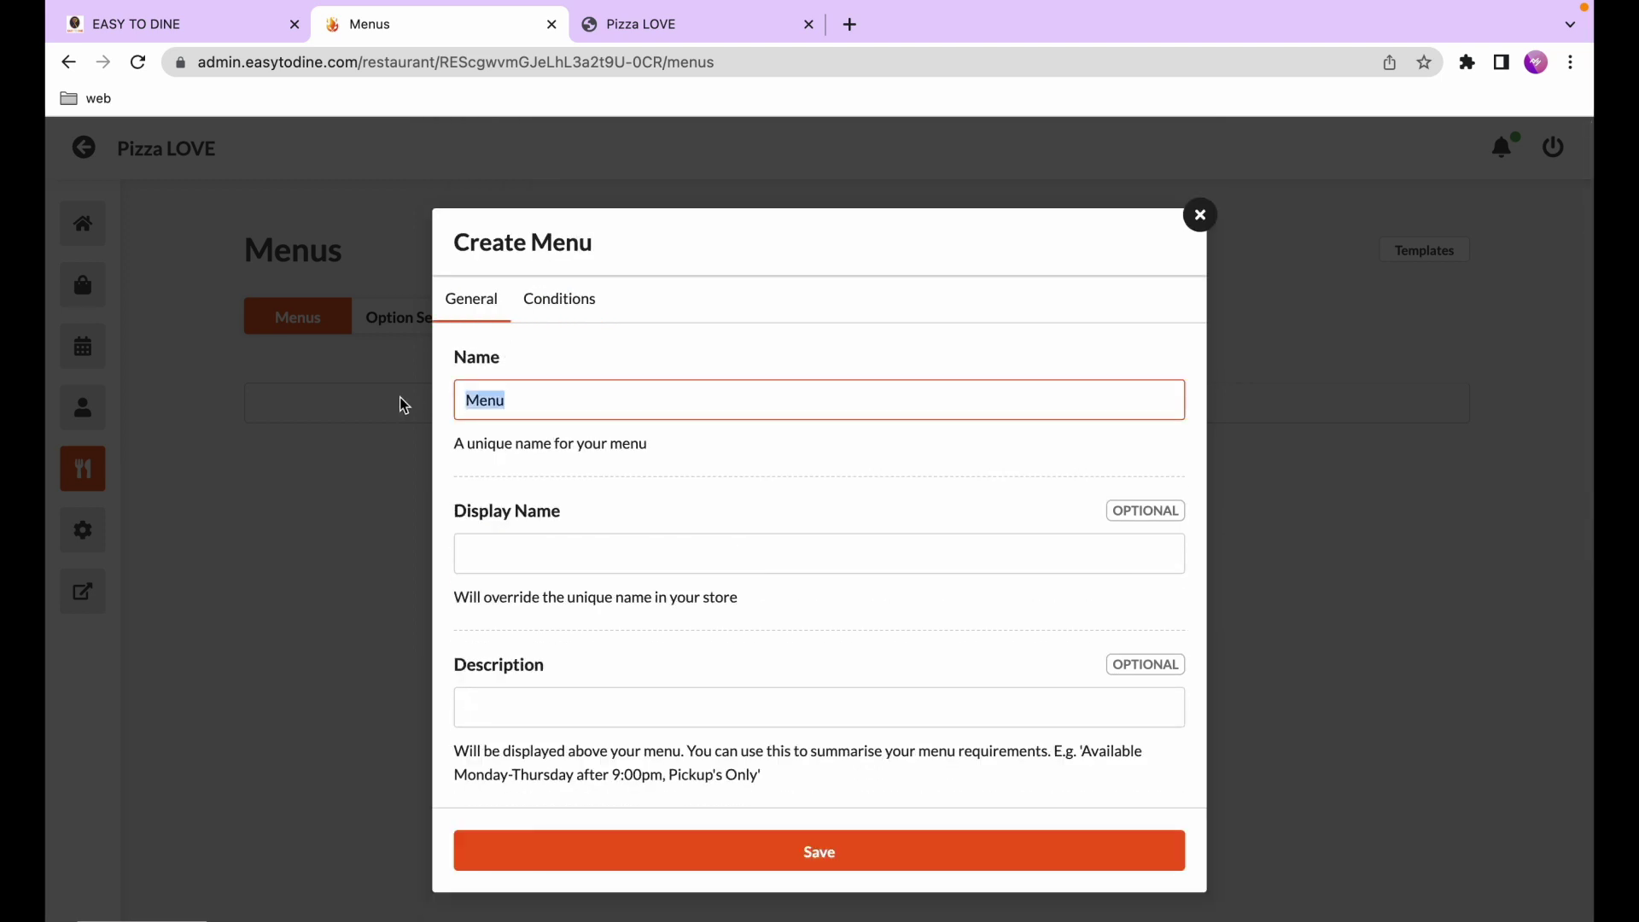
{"action": "left_click", "coordinate": [668, 850]}
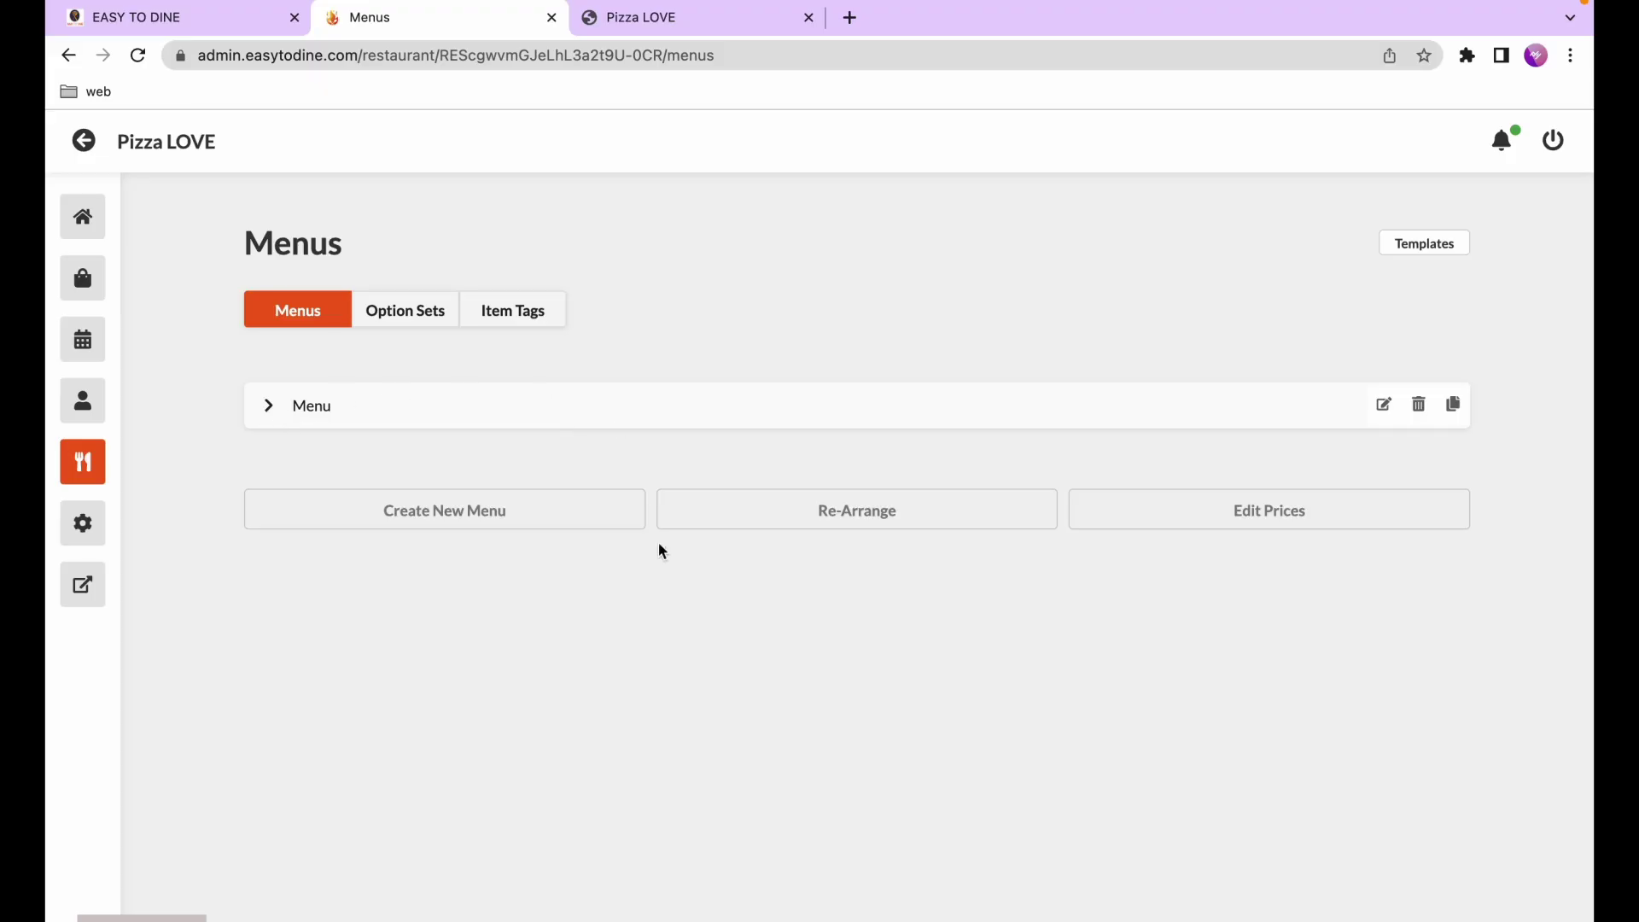
Add a Sandwiches category to the Menu menu
{"action": "left_click", "coordinate": [271, 409]}
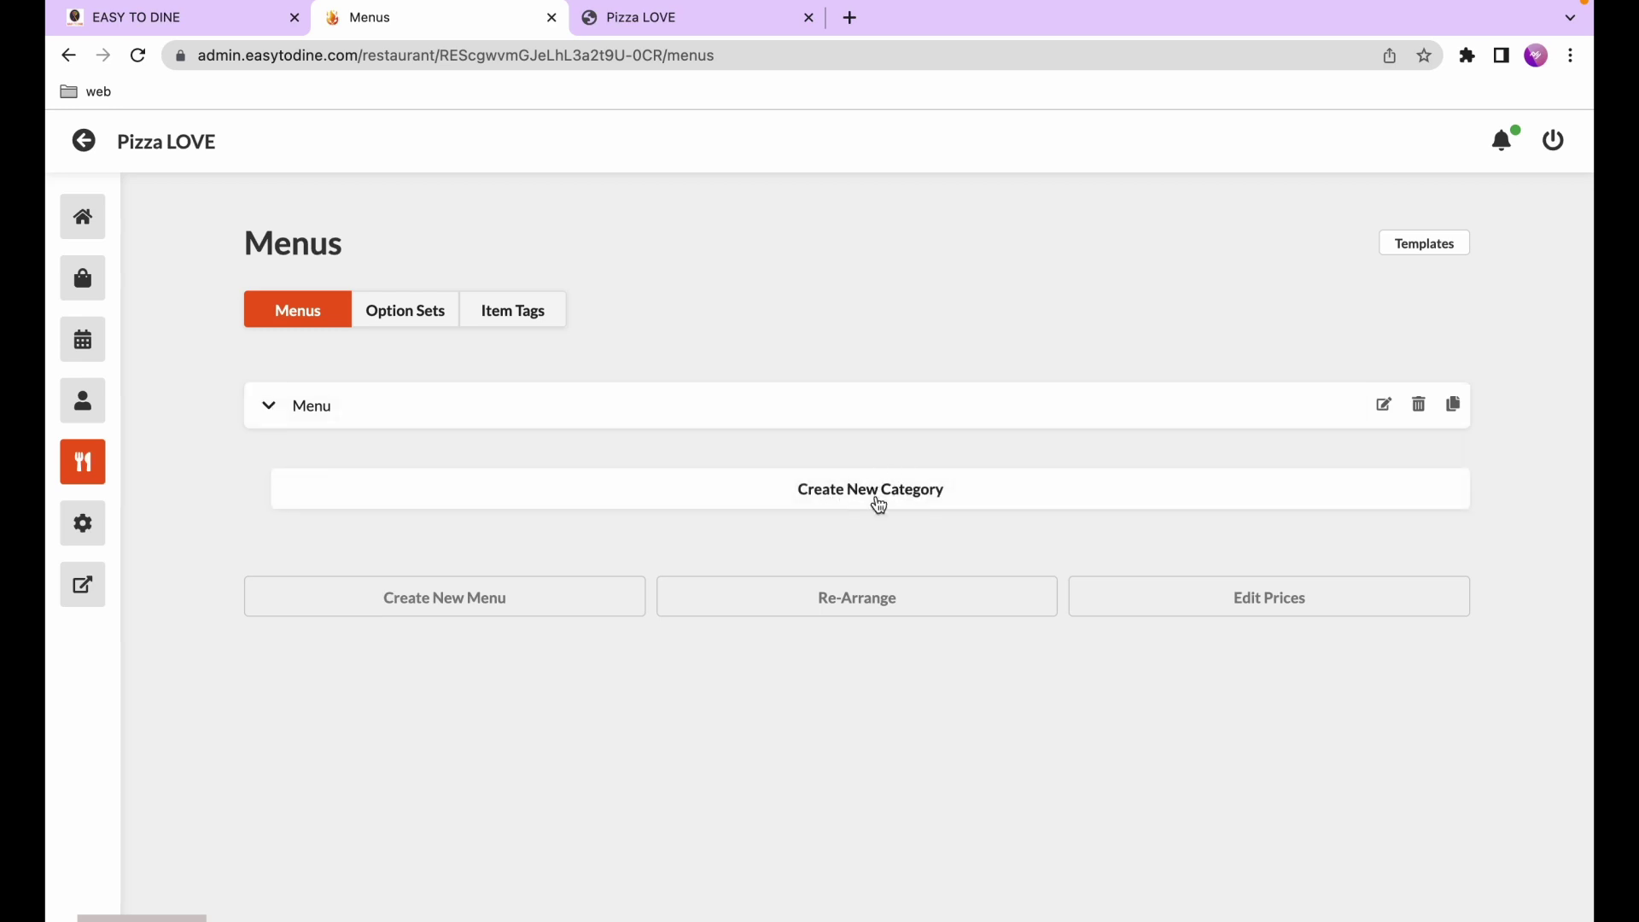
{"action": "left_click", "coordinate": [939, 492]}
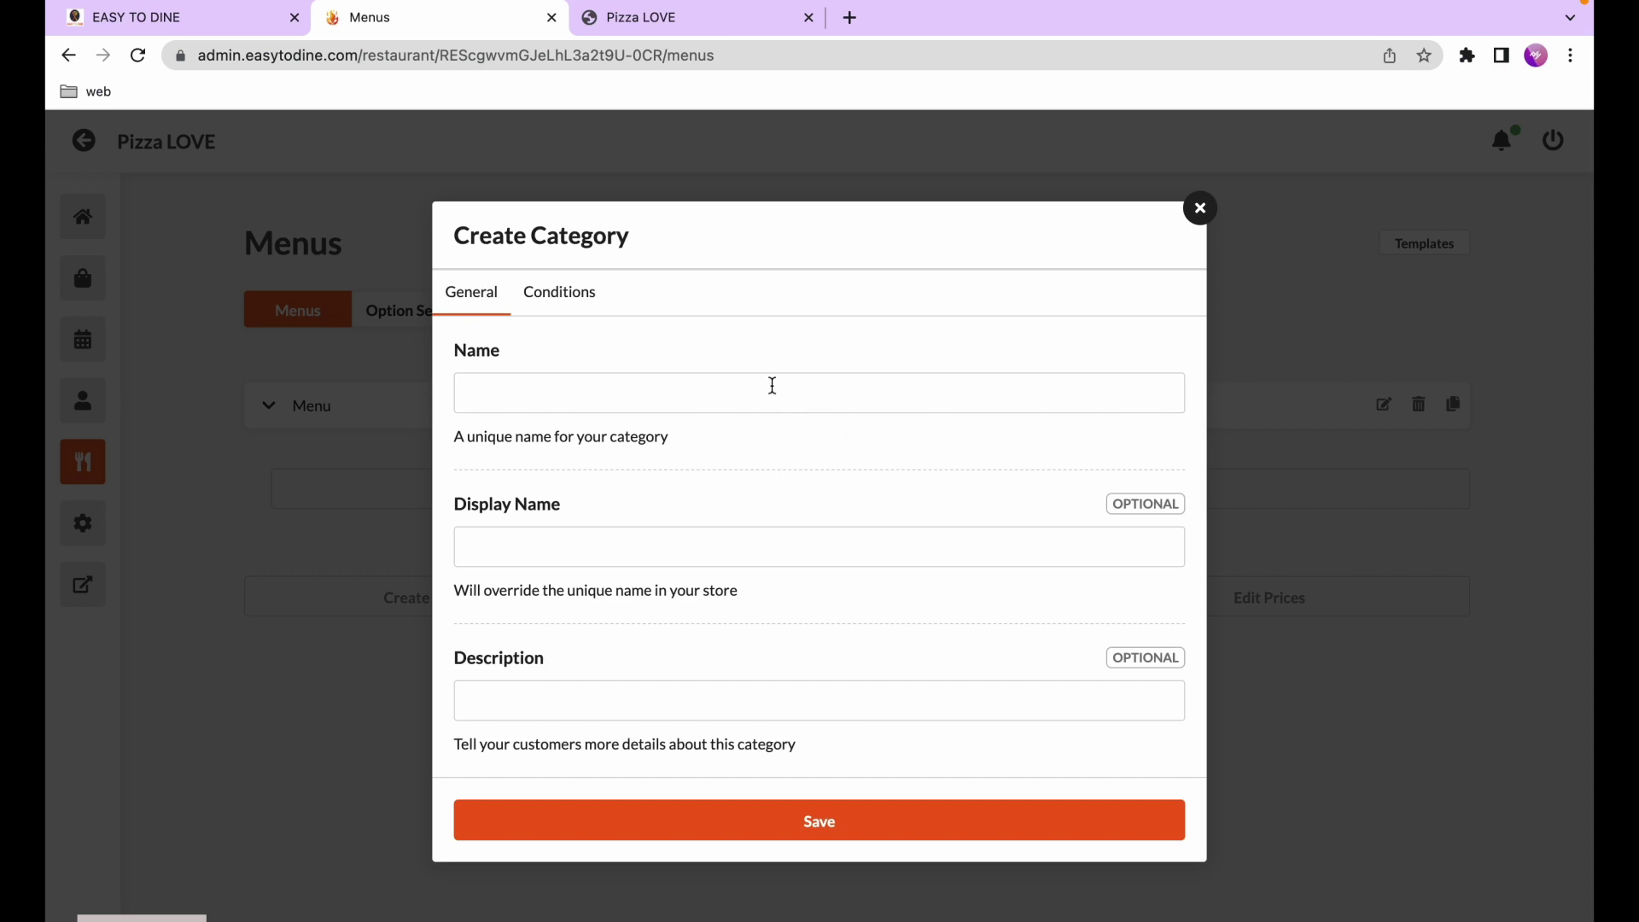
{"action": "left_click", "coordinate": [767, 386]}
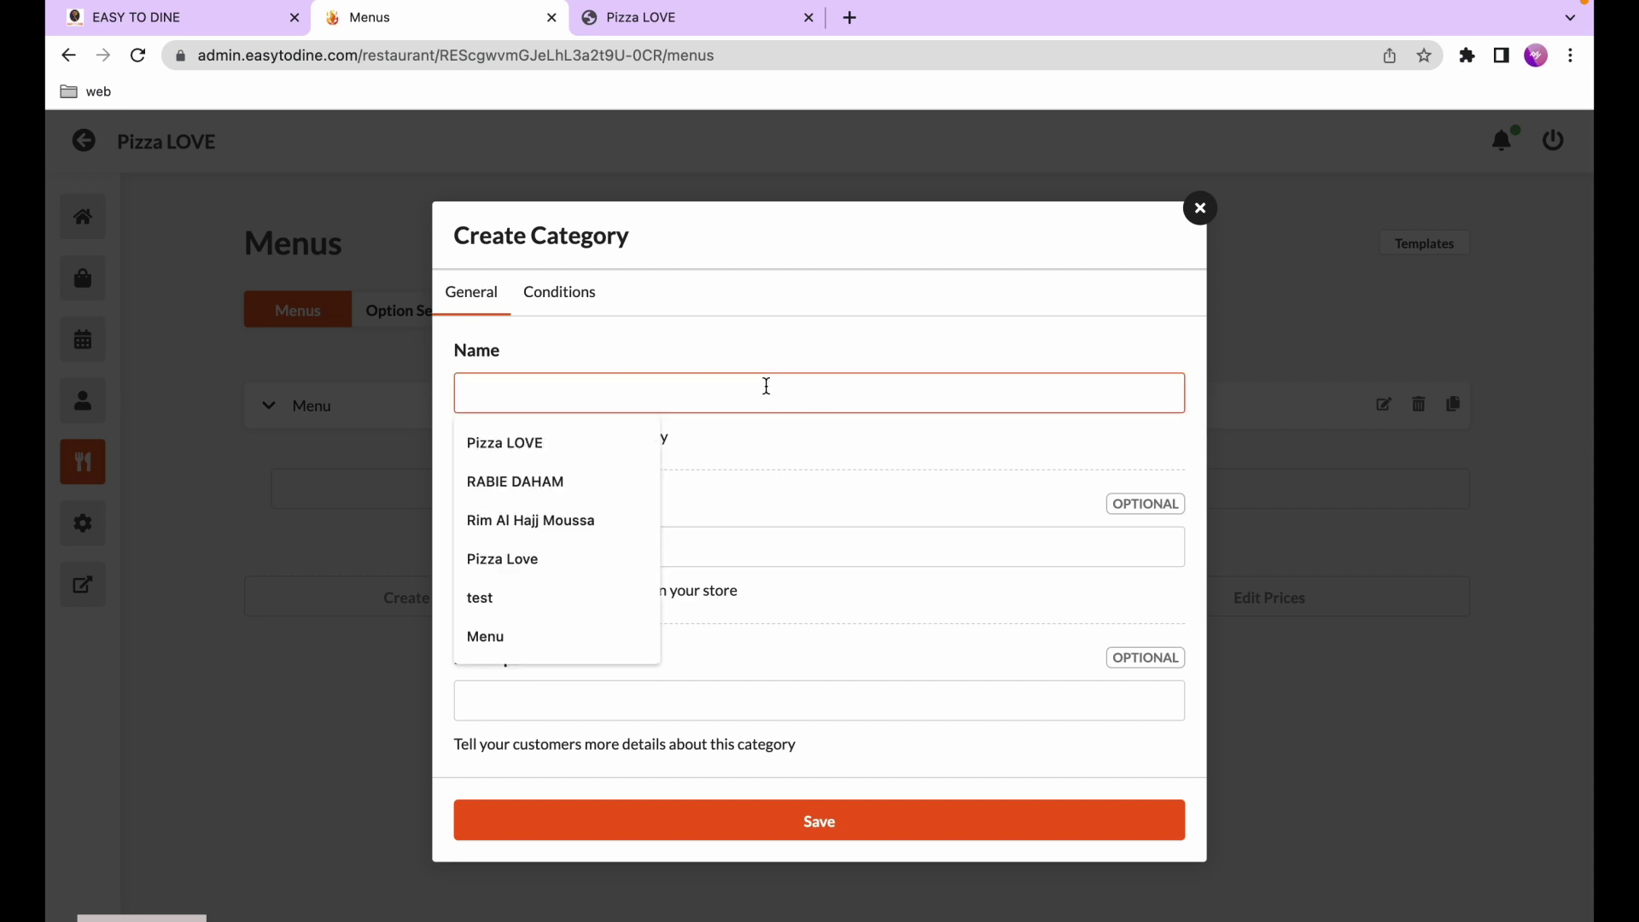
{"action": "type", "text": "san"}
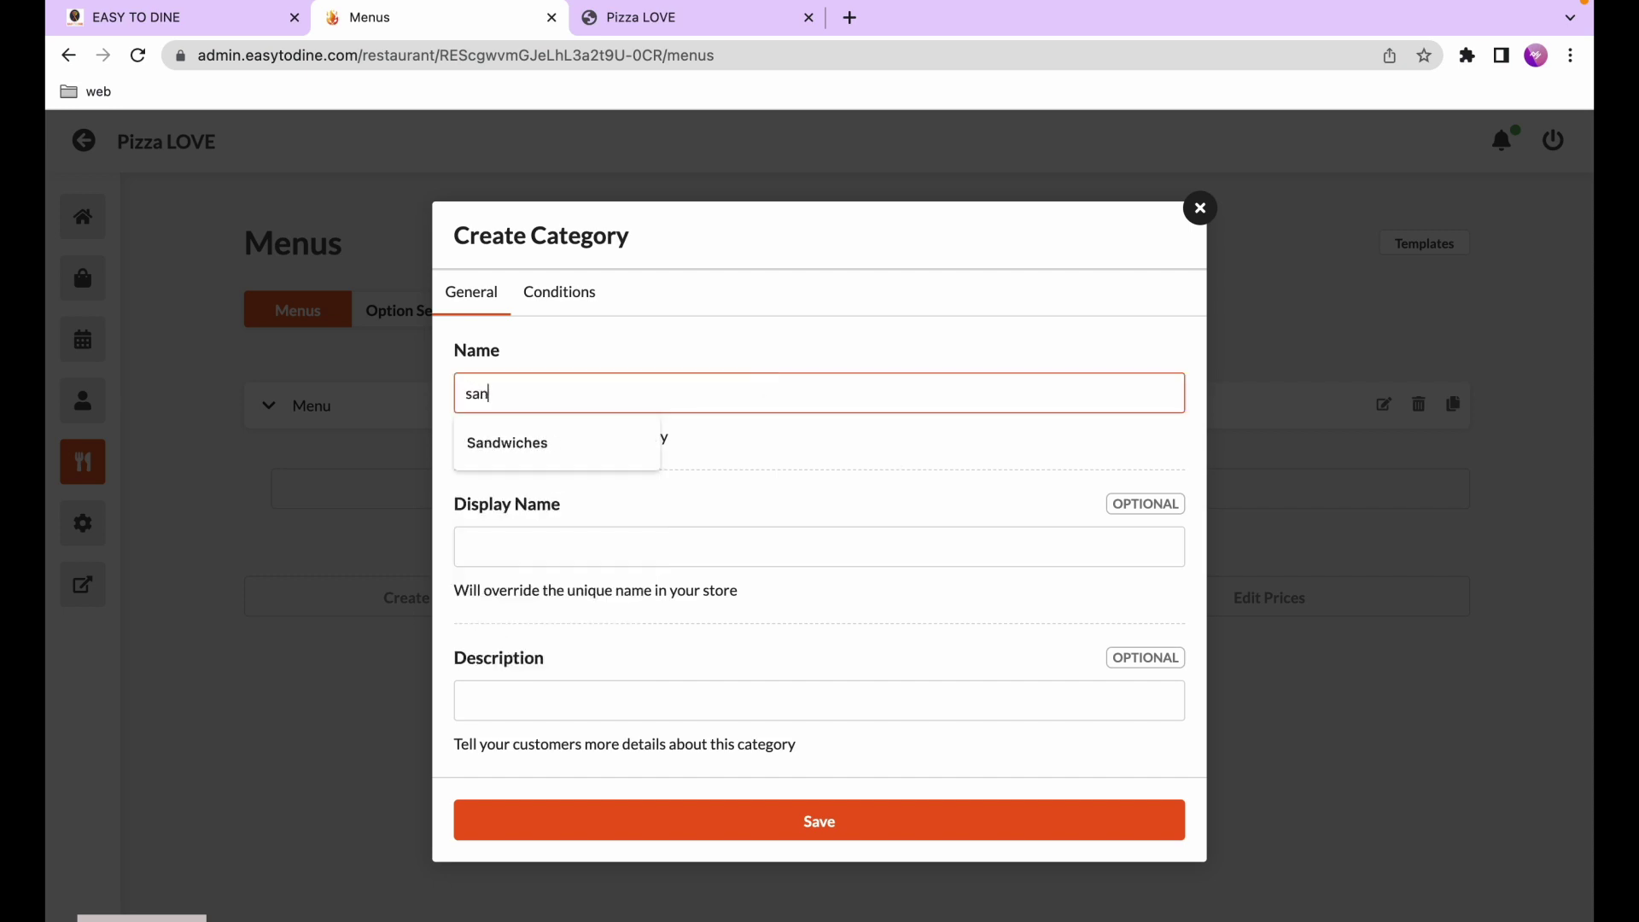
{"action": "left_click", "coordinate": [588, 444]}
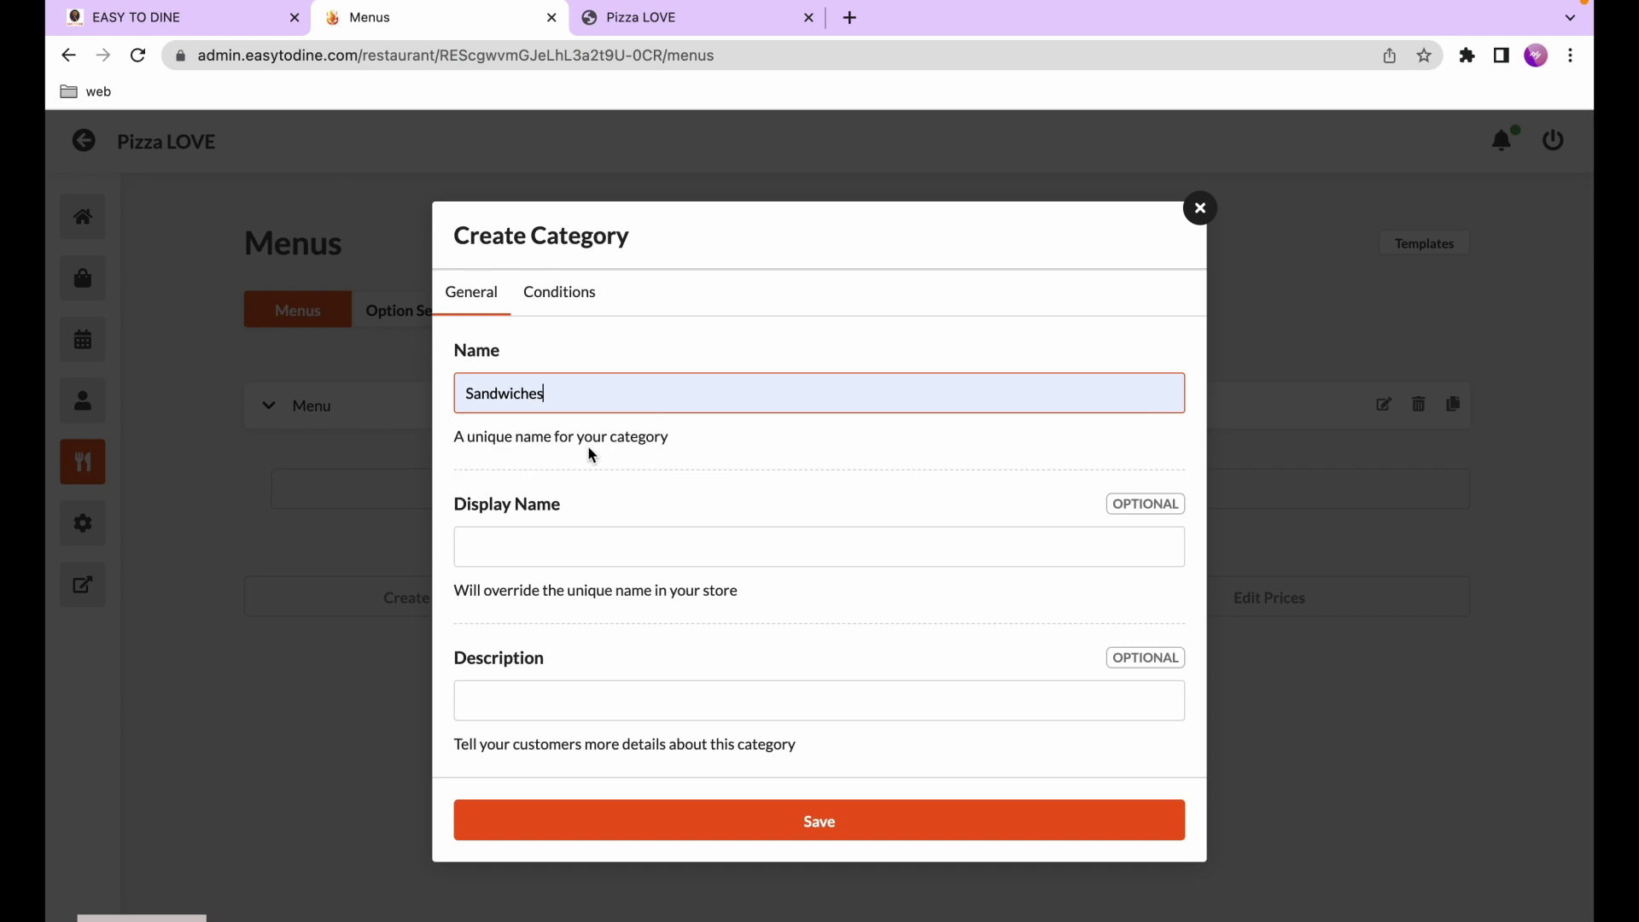
{"action": "left_click", "coordinate": [572, 543]}
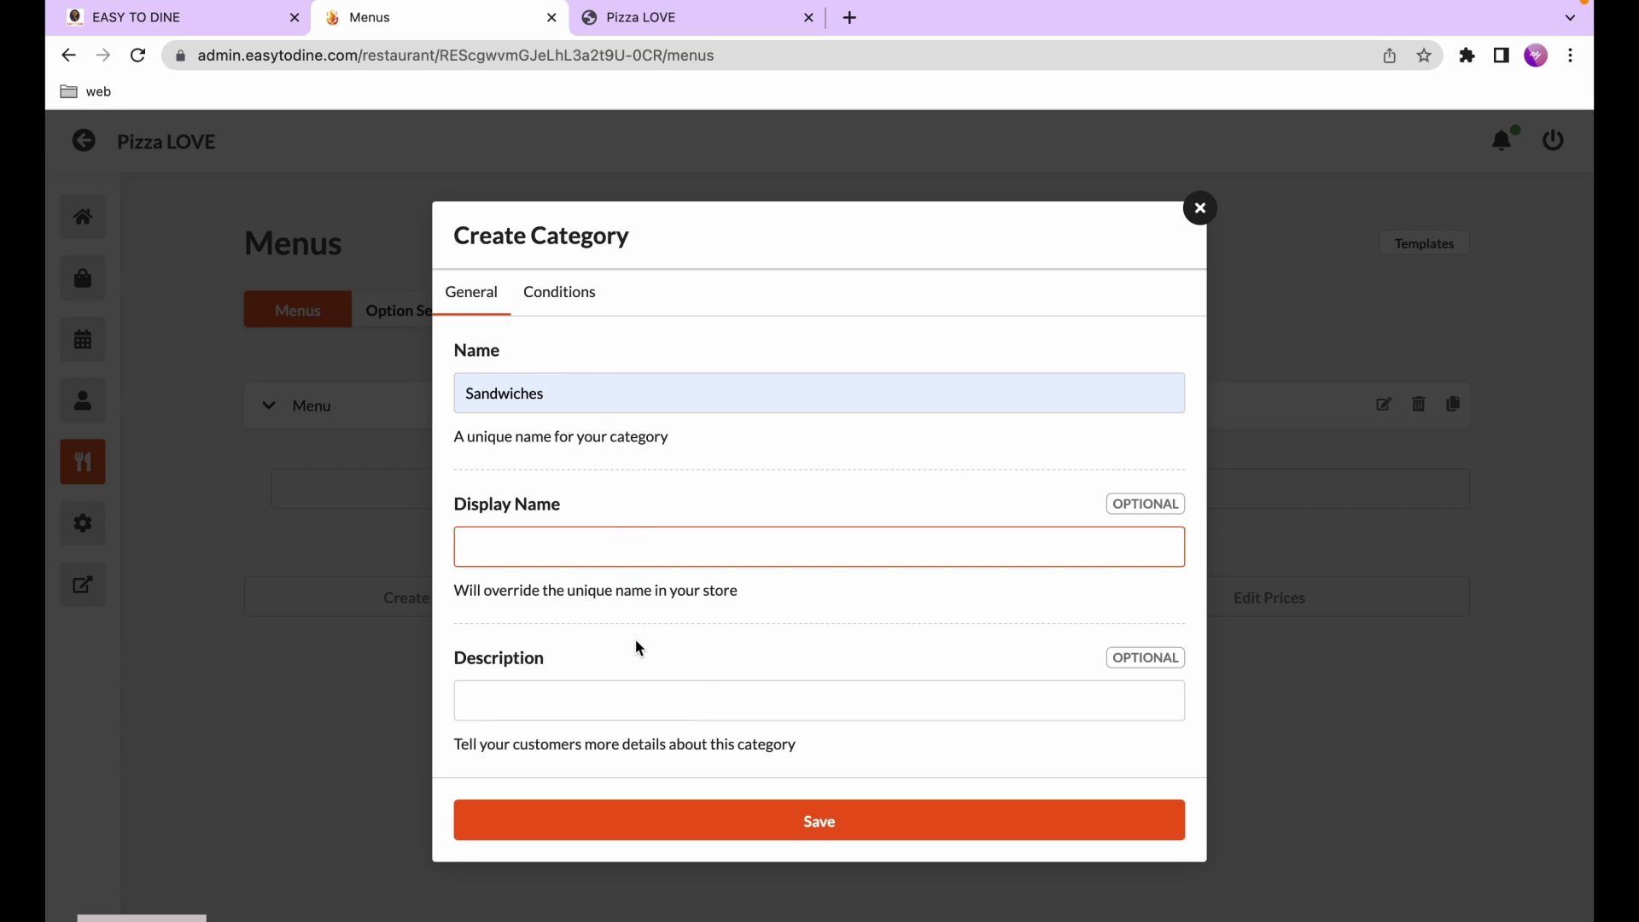
{"action": "left_click", "coordinate": [716, 824]}
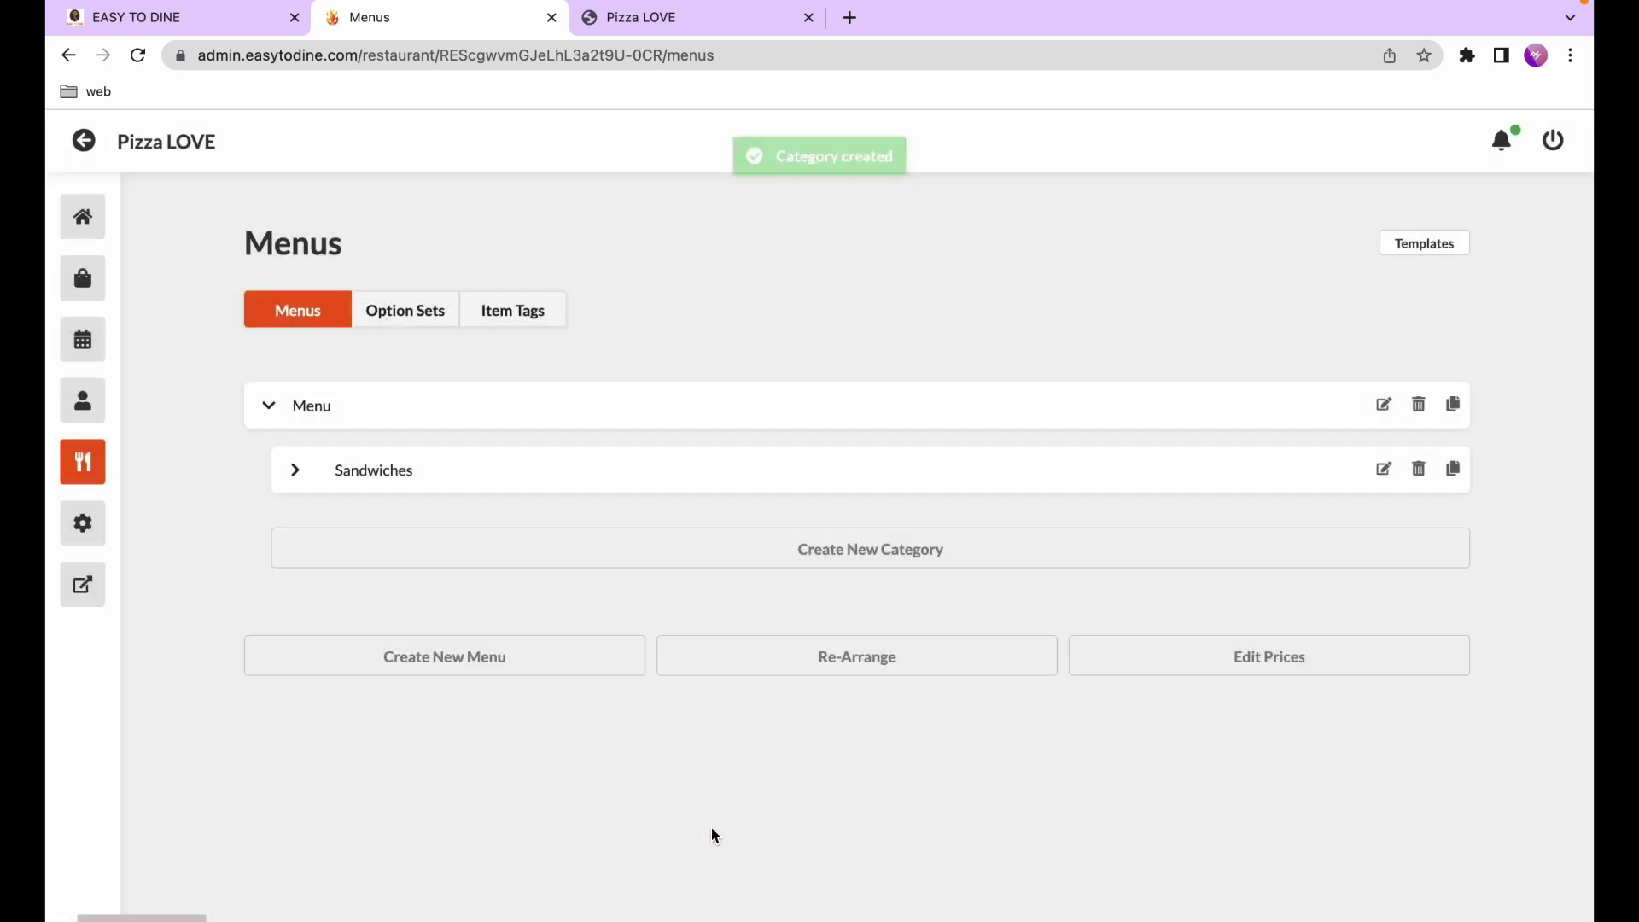
Add a second category named Pizzas
{"action": "left_click", "coordinate": [549, 551]}
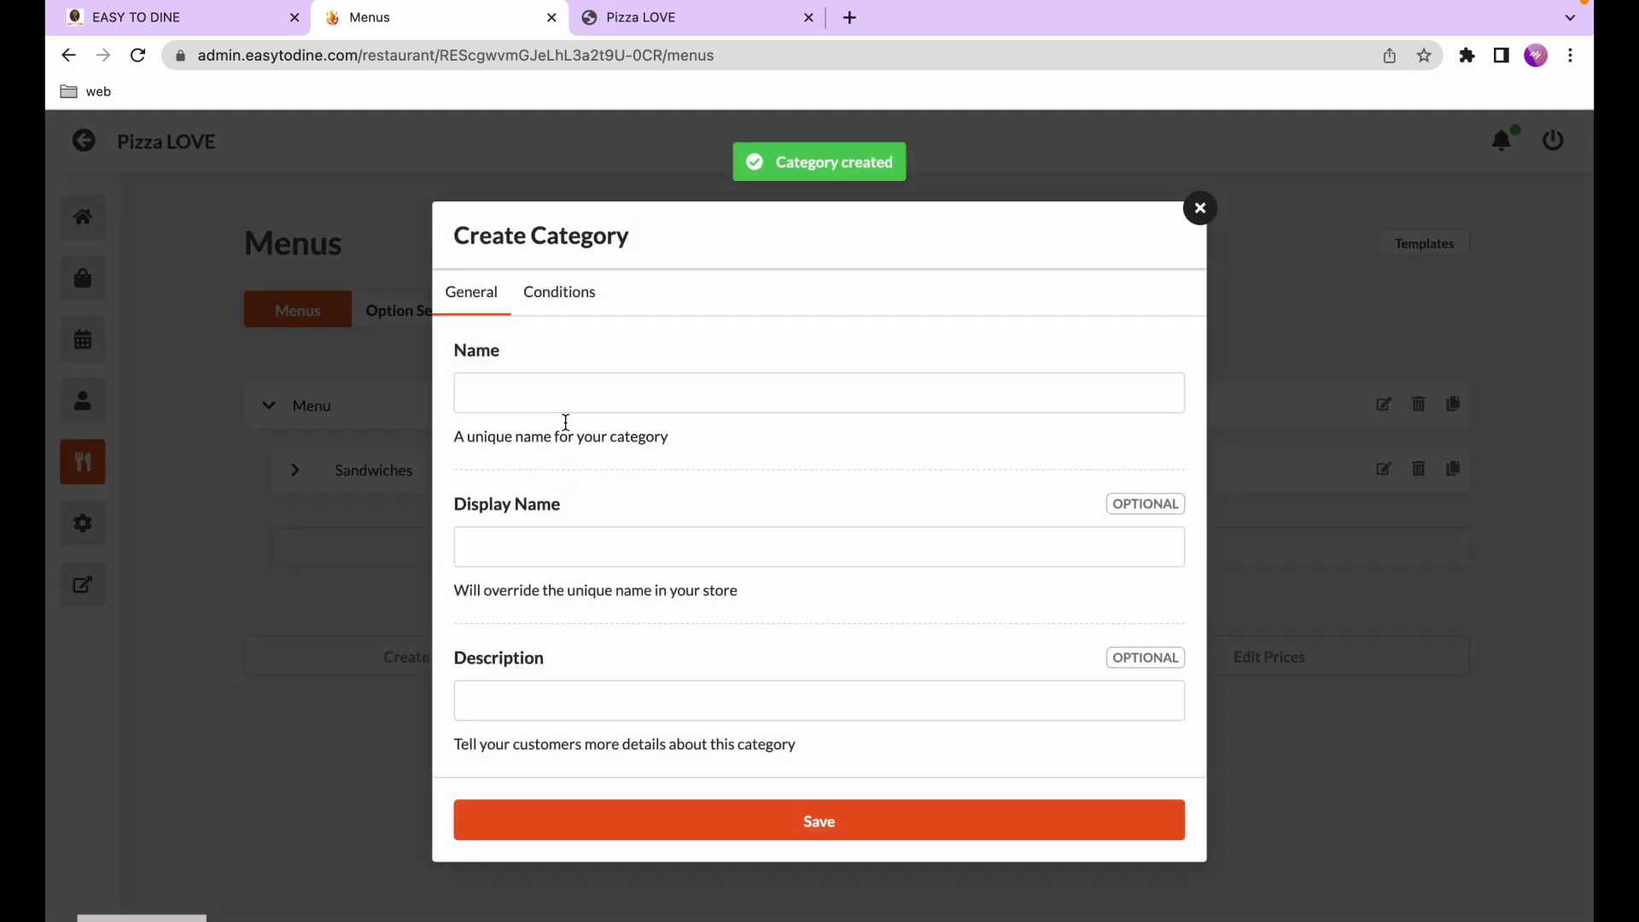
{"action": "left_click", "coordinate": [559, 383]}
{"action": "type", "text": "P"}
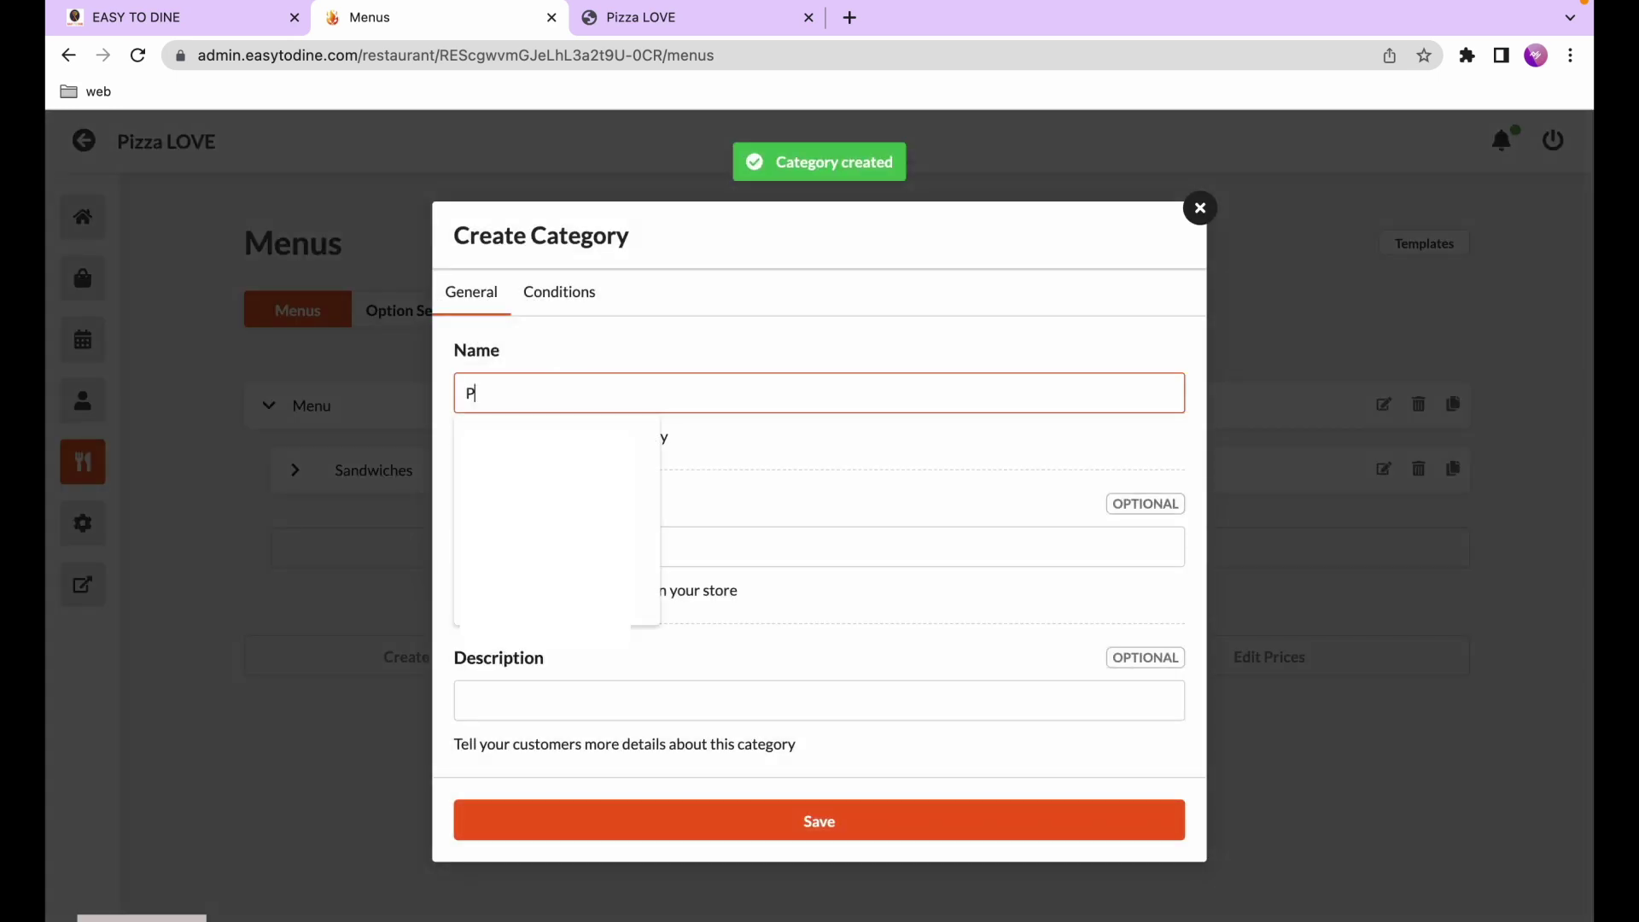
{"action": "type", "text": "izzas"}
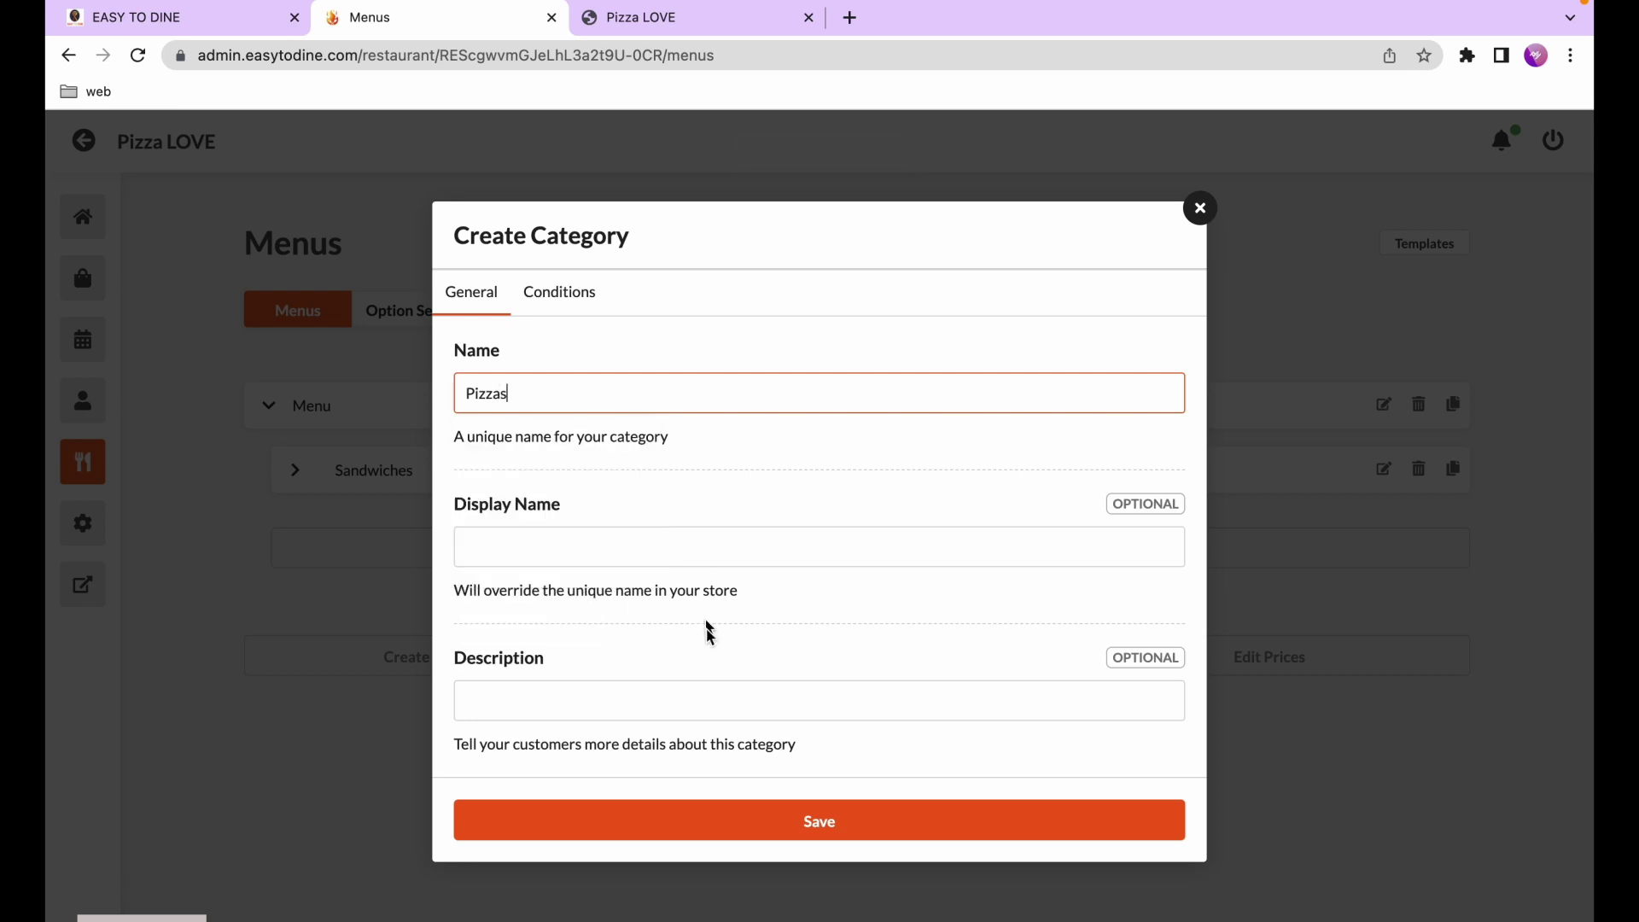
{"action": "left_click", "coordinate": [706, 822]}
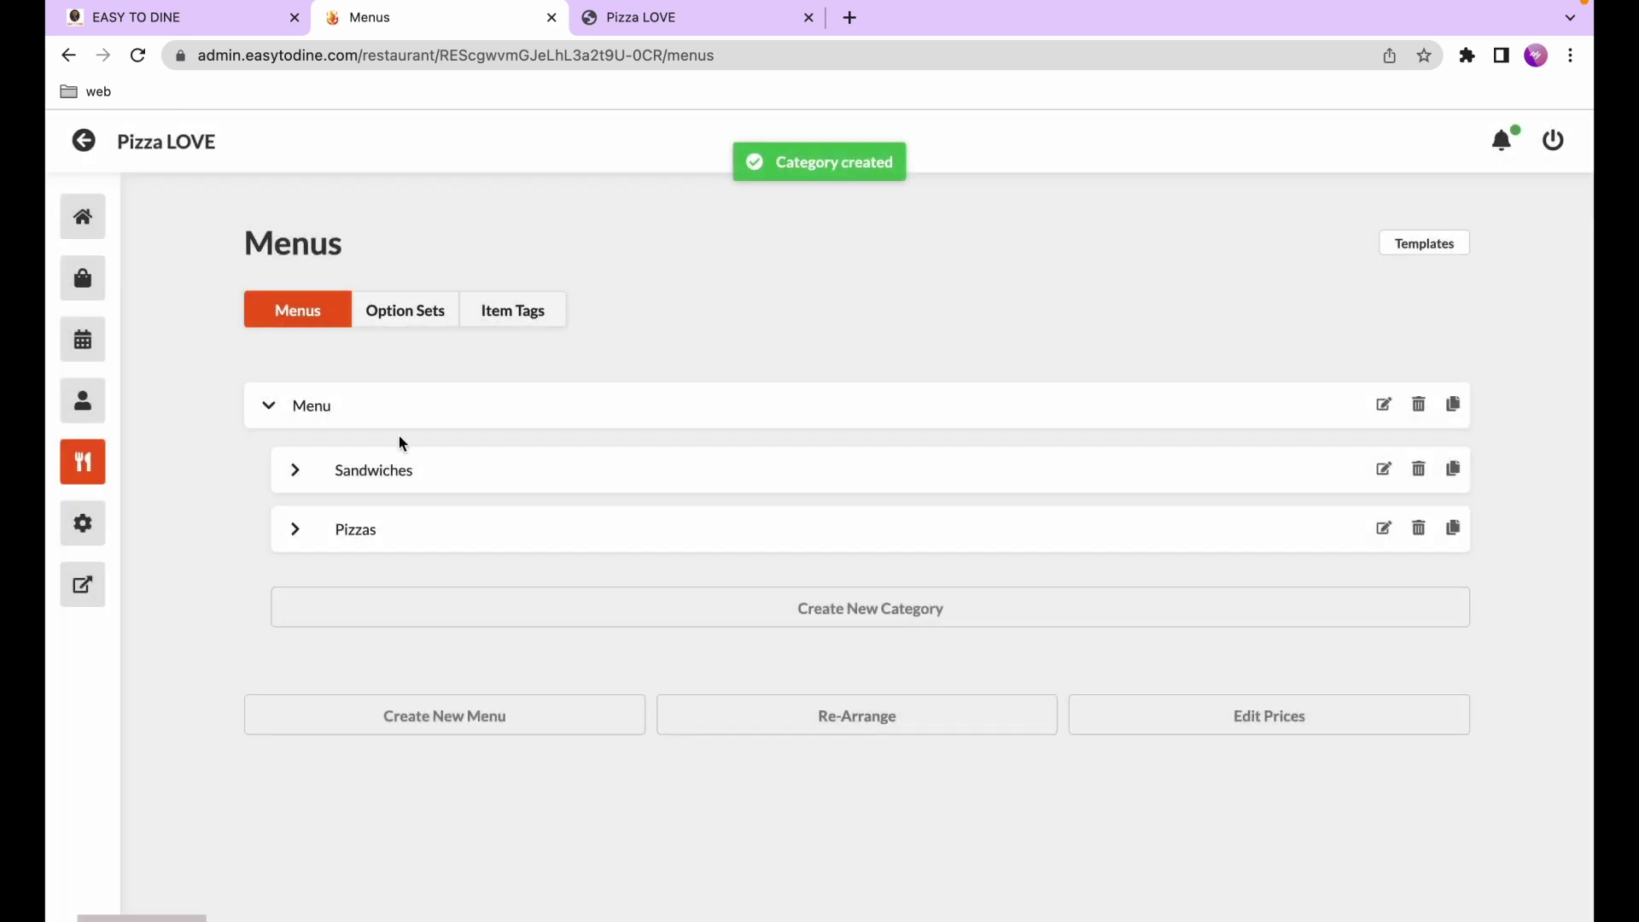
Start a standard item in Sandwiches named Ham sandwich from the autofill suggestion
{"action": "left_click", "coordinate": [299, 469]}
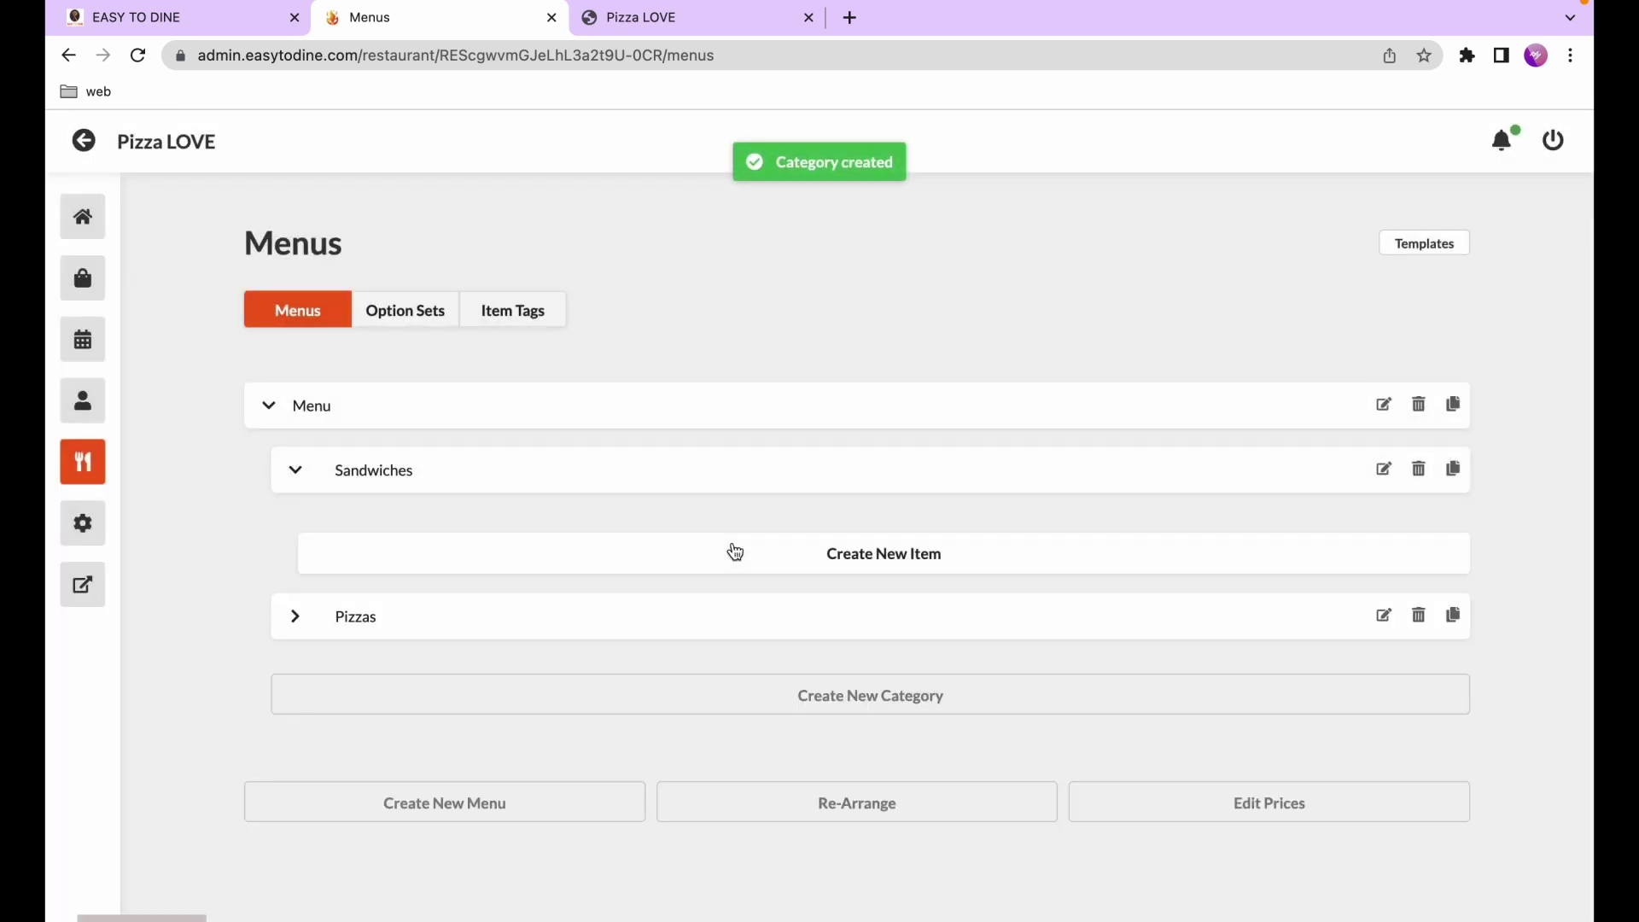
{"action": "left_click", "coordinate": [626, 557]}
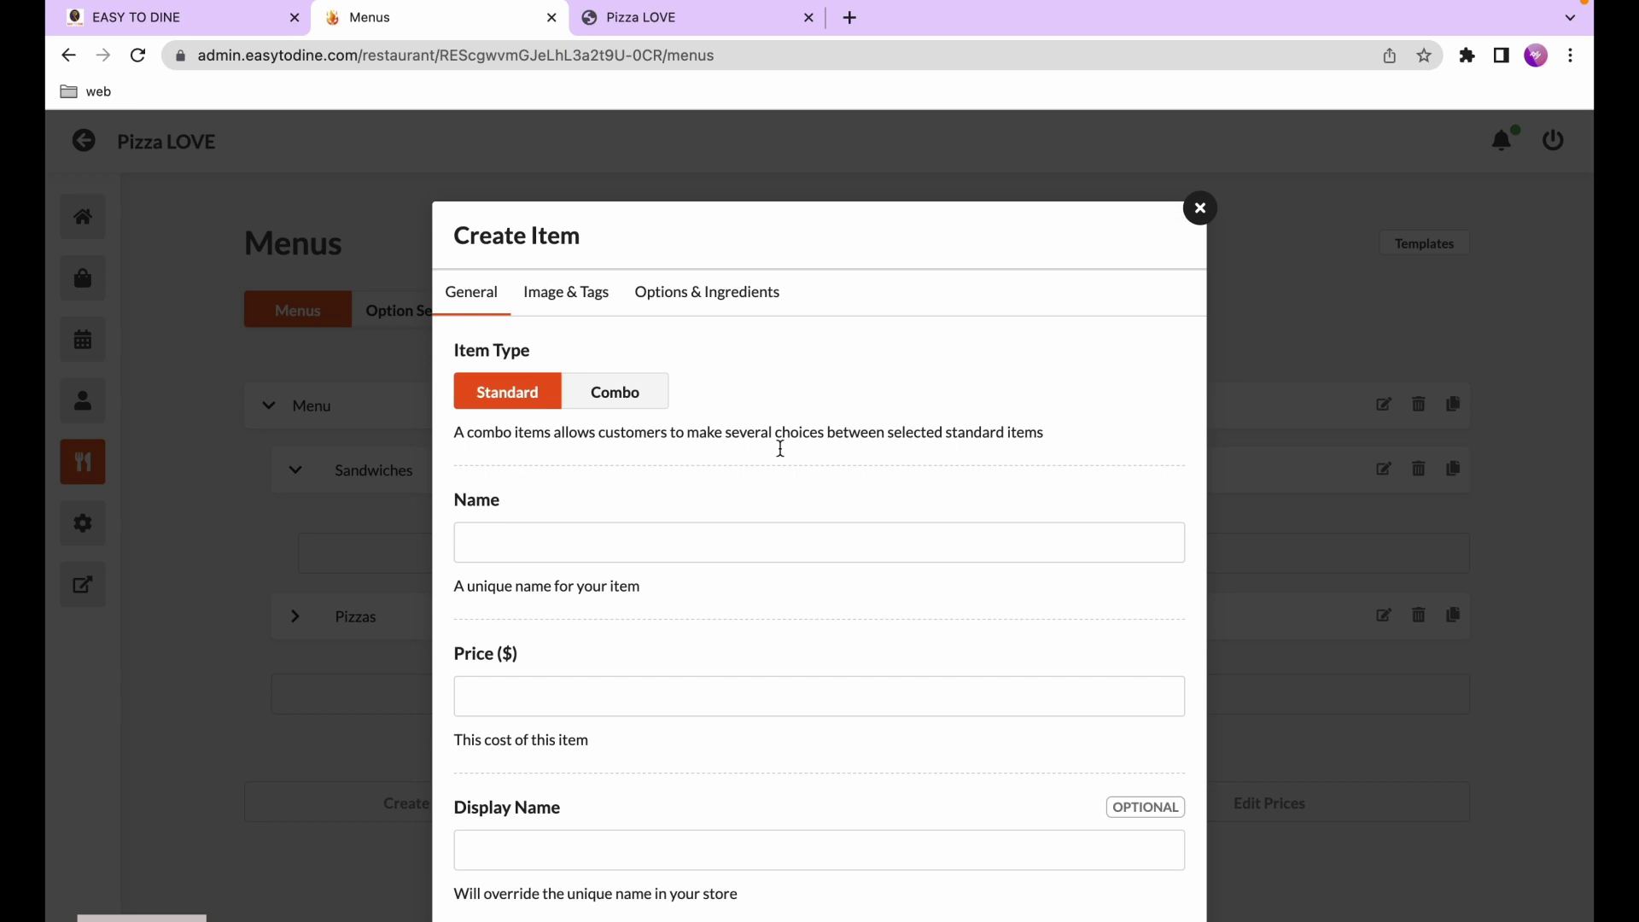
{"action": "left_click", "coordinate": [607, 543]}
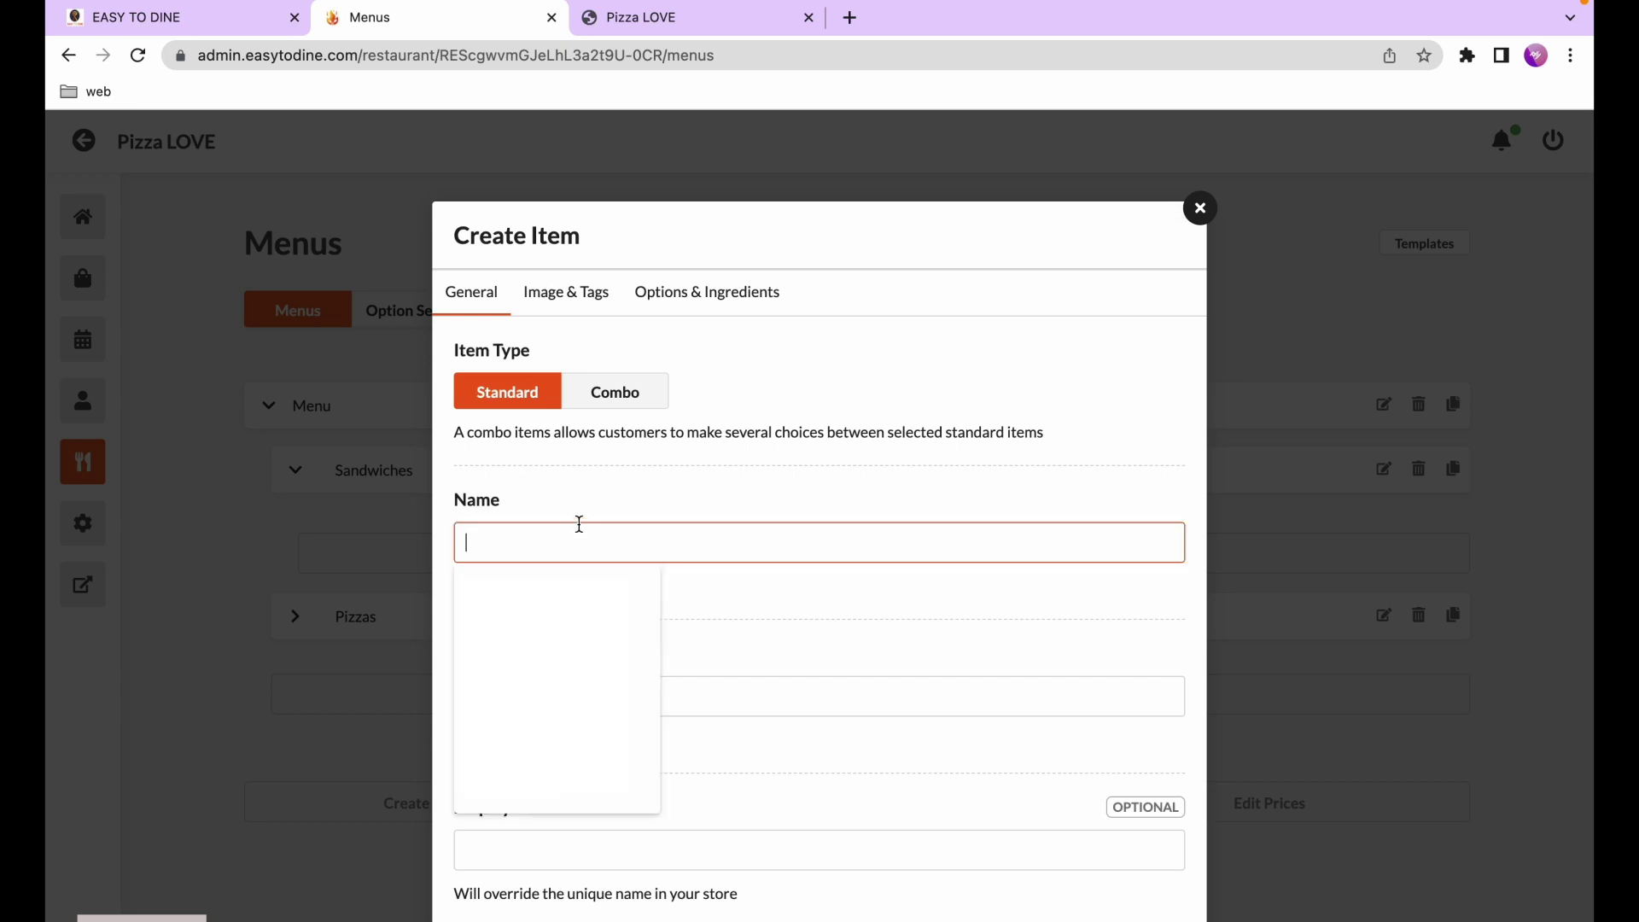
{"action": "left_click", "coordinate": [615, 391]}
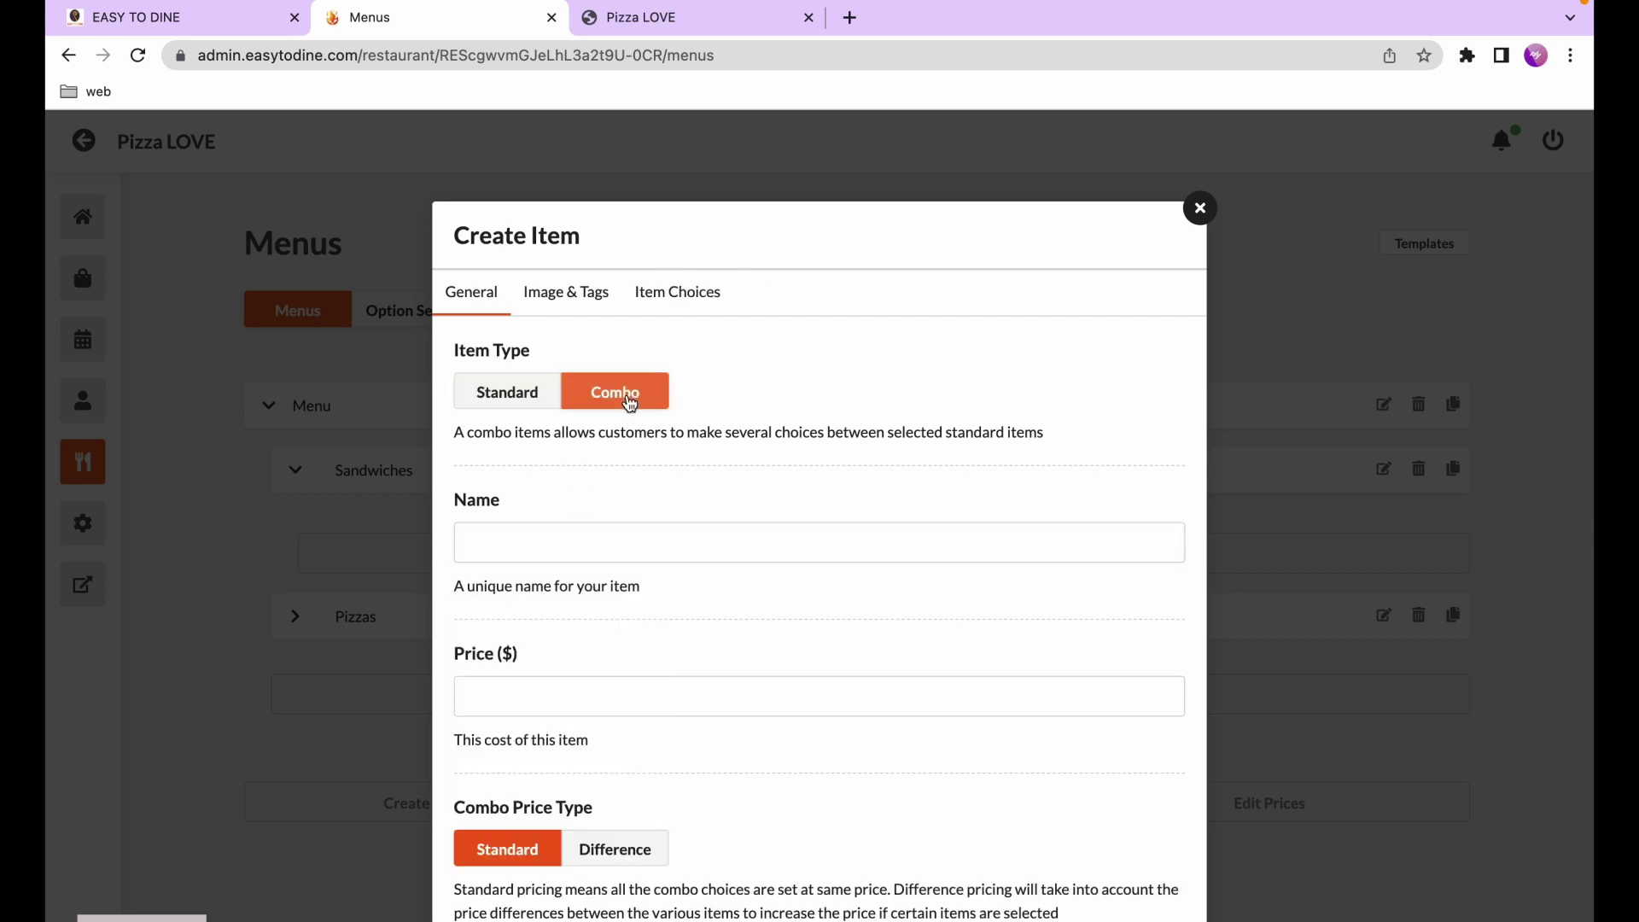
{"action": "left_click", "coordinate": [513, 391]}
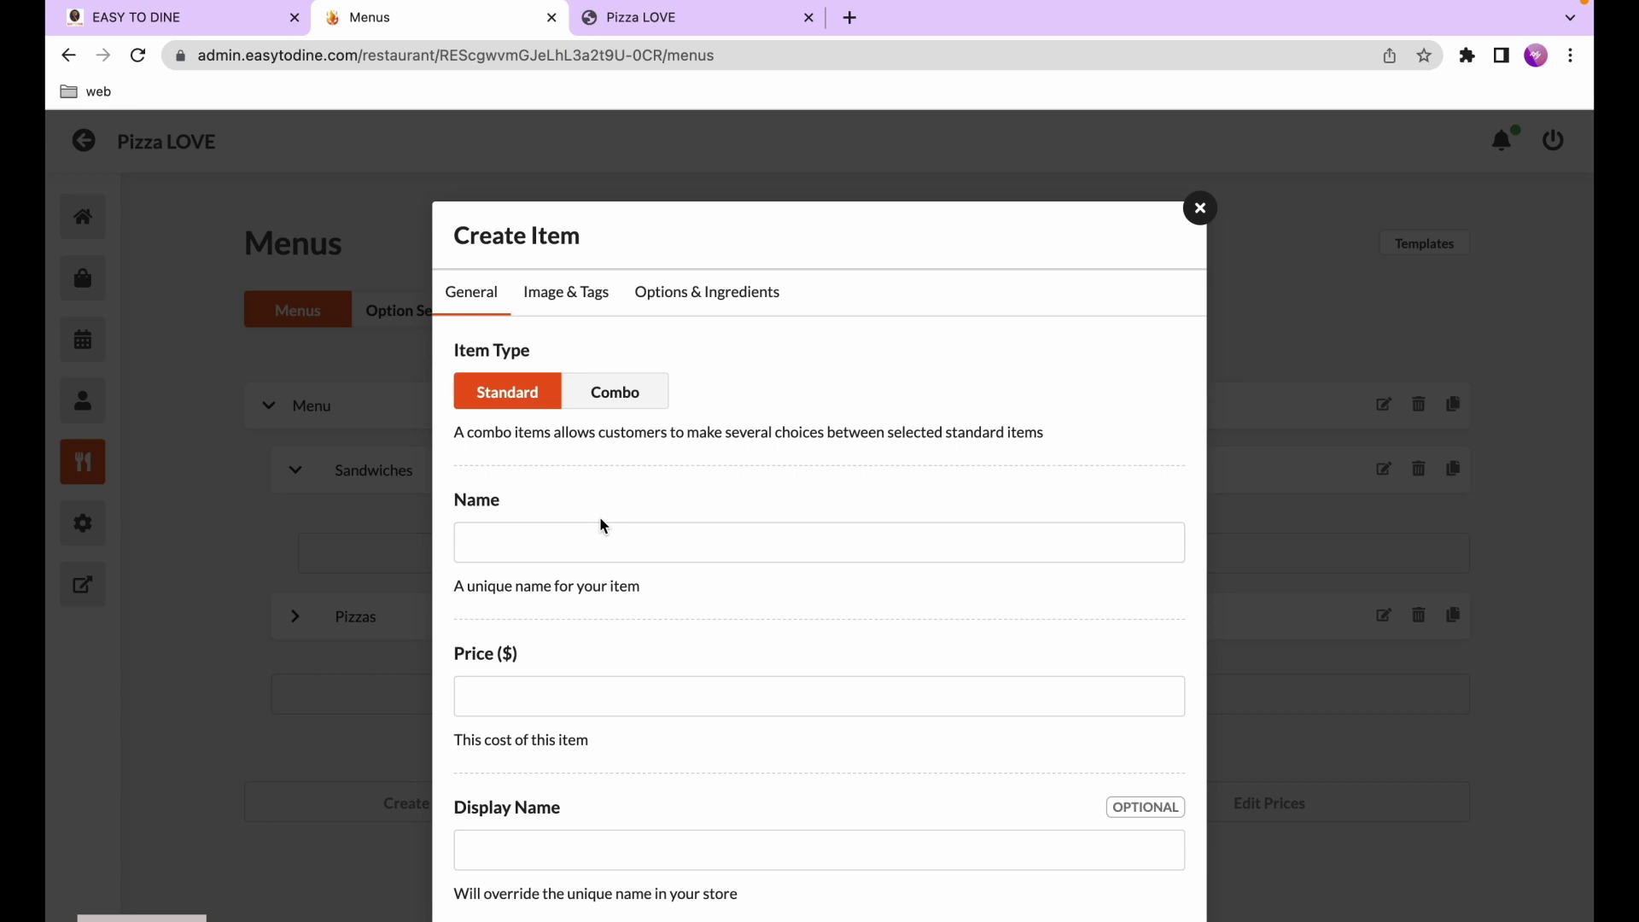
{"action": "left_click", "coordinate": [589, 537]}
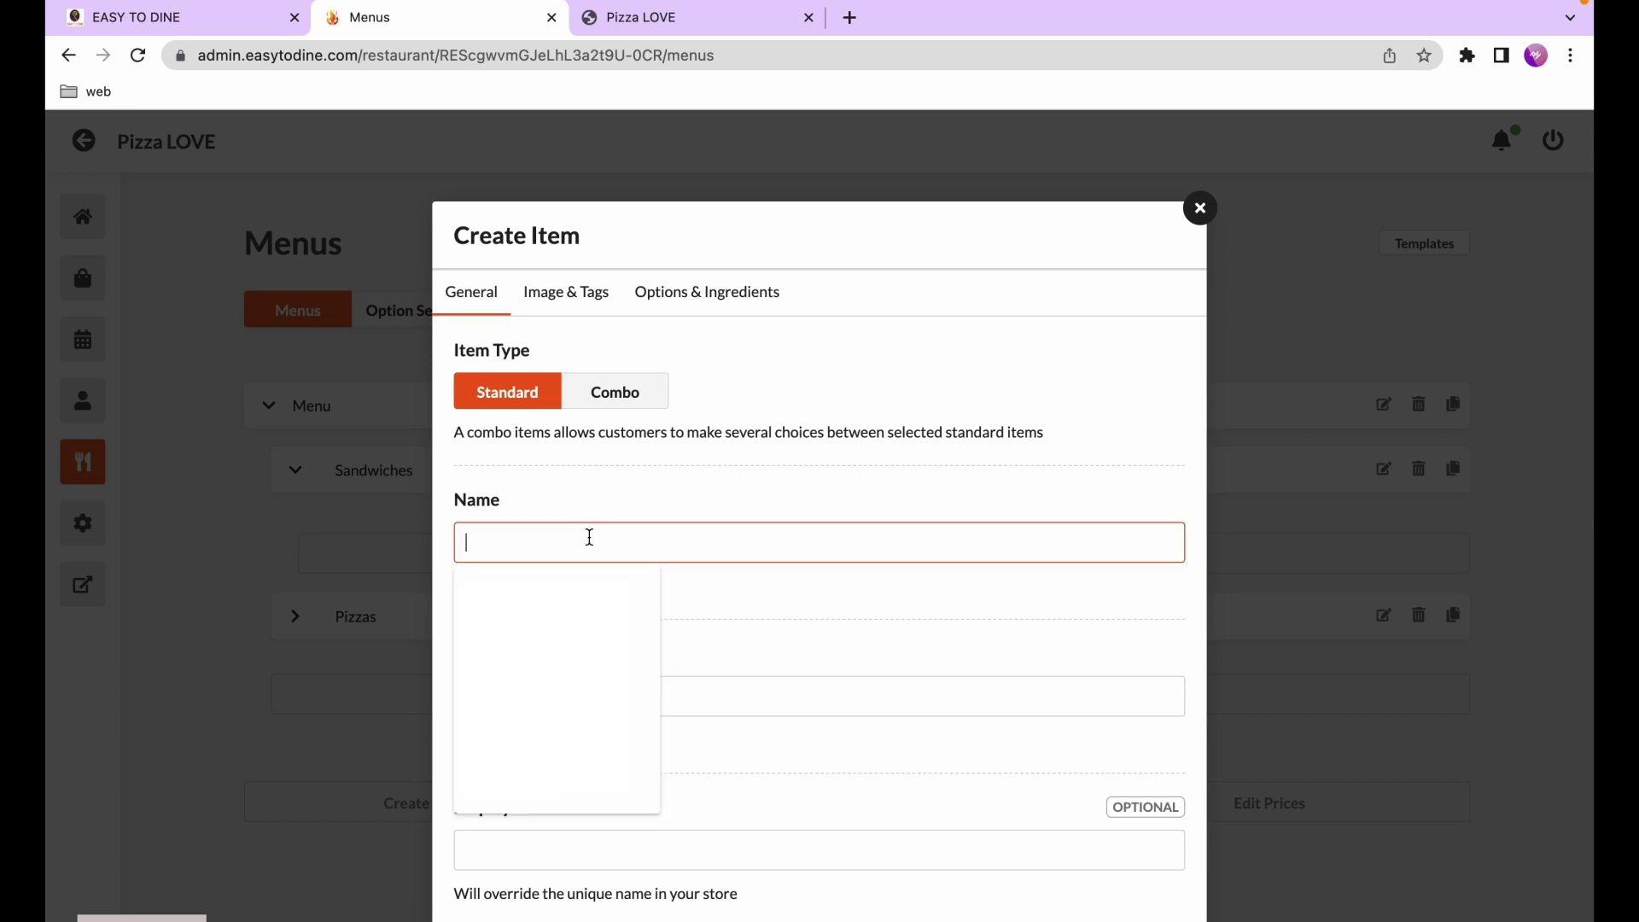
{"action": "type", "text": "Ham sandwish"}
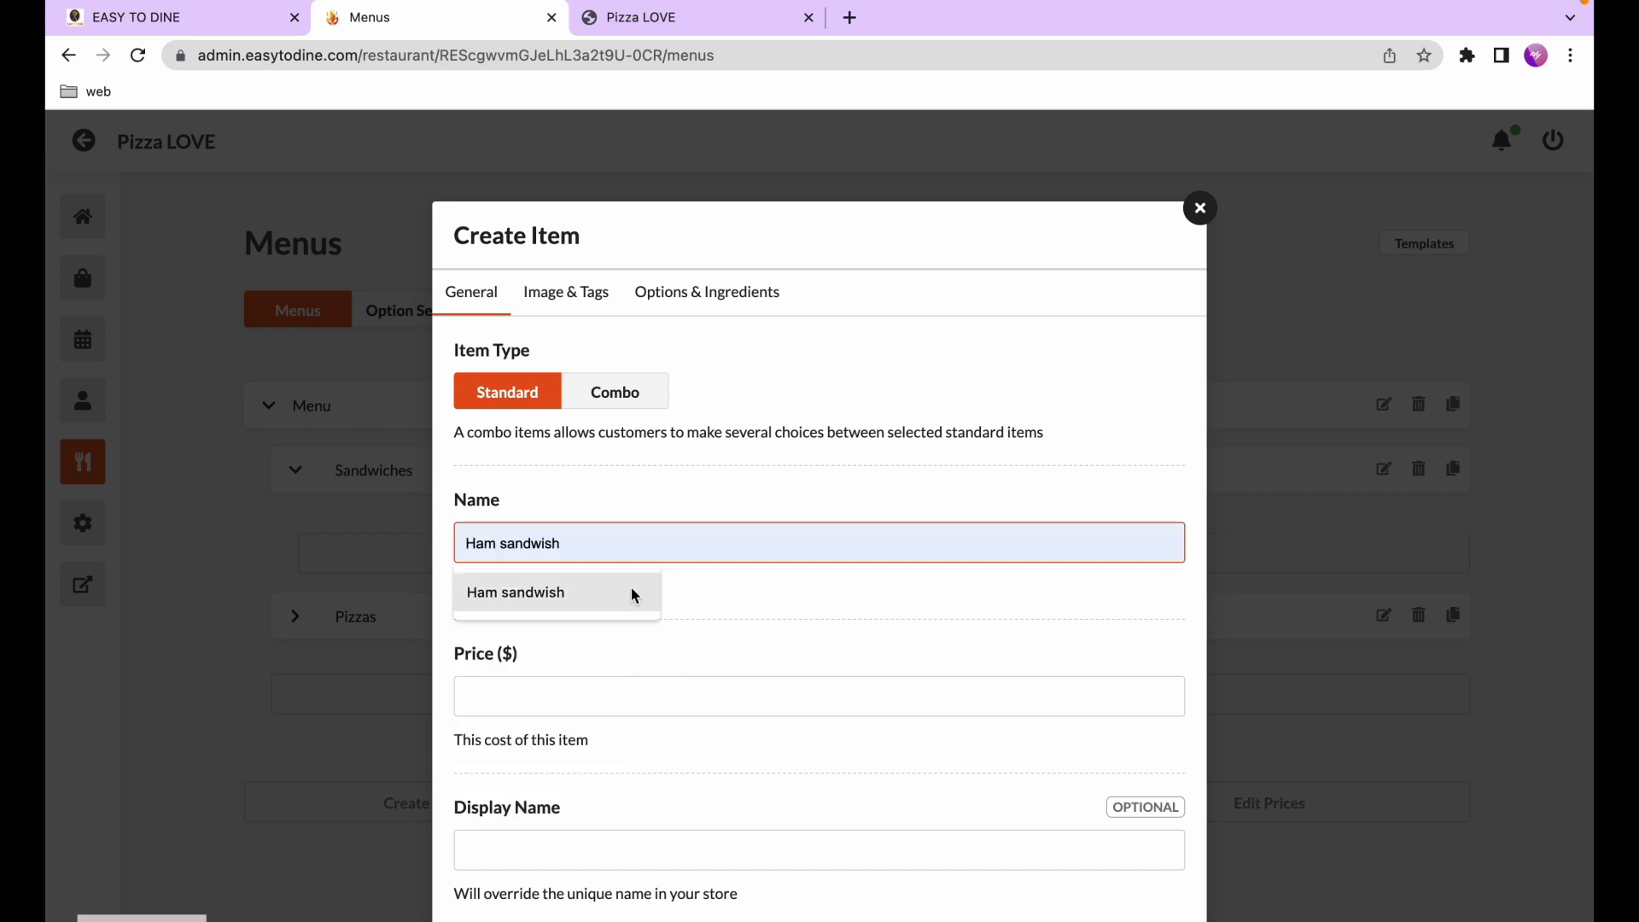
{"action": "left_click", "coordinate": [632, 589]}
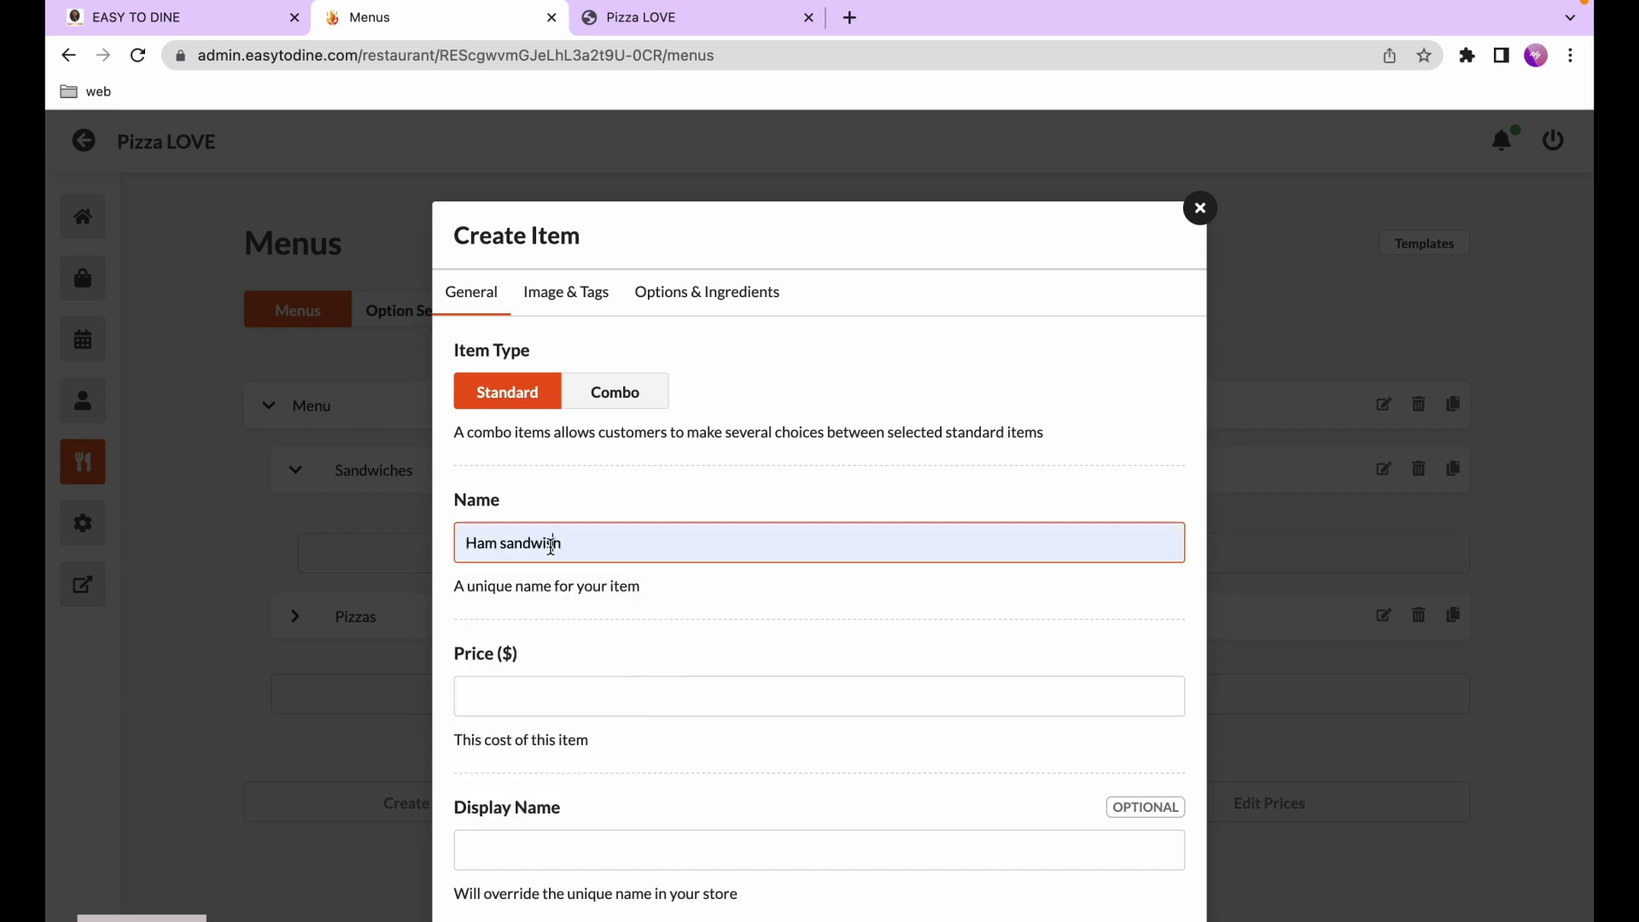
Price it at 9.50, describe it as 'amazing bread with a lot of ham', and save
{"action": "scroll", "coordinate": [630, 606], "scroll_direction": "down", "scroll_amount": 3}
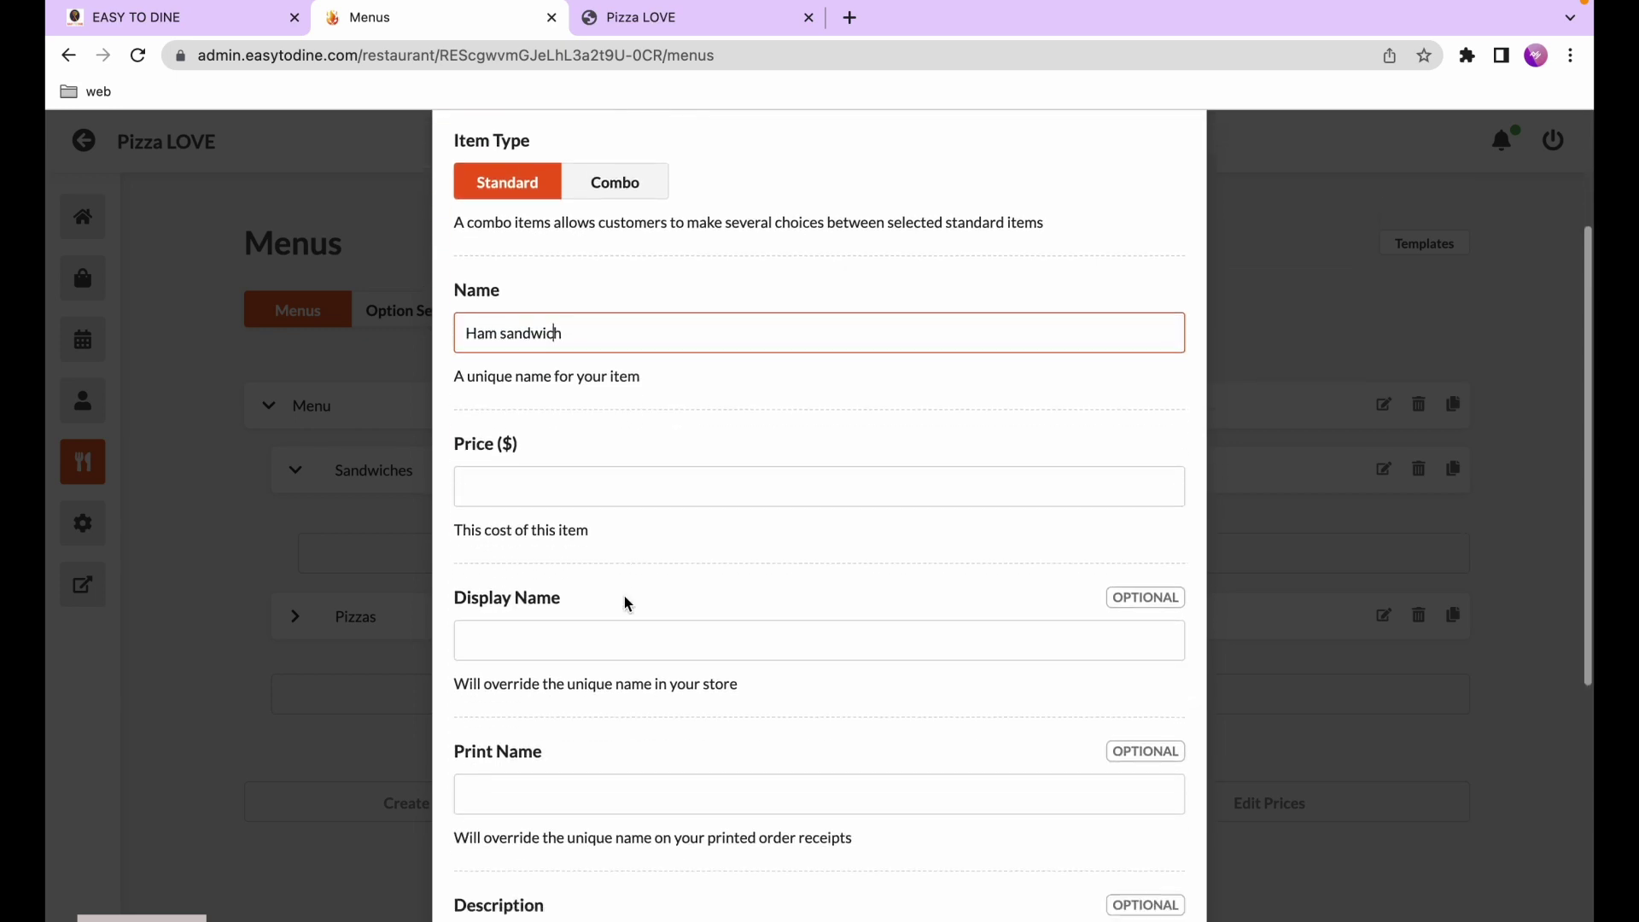
{"action": "left_click", "coordinate": [544, 481]}
{"action": "type", "text": "950"}
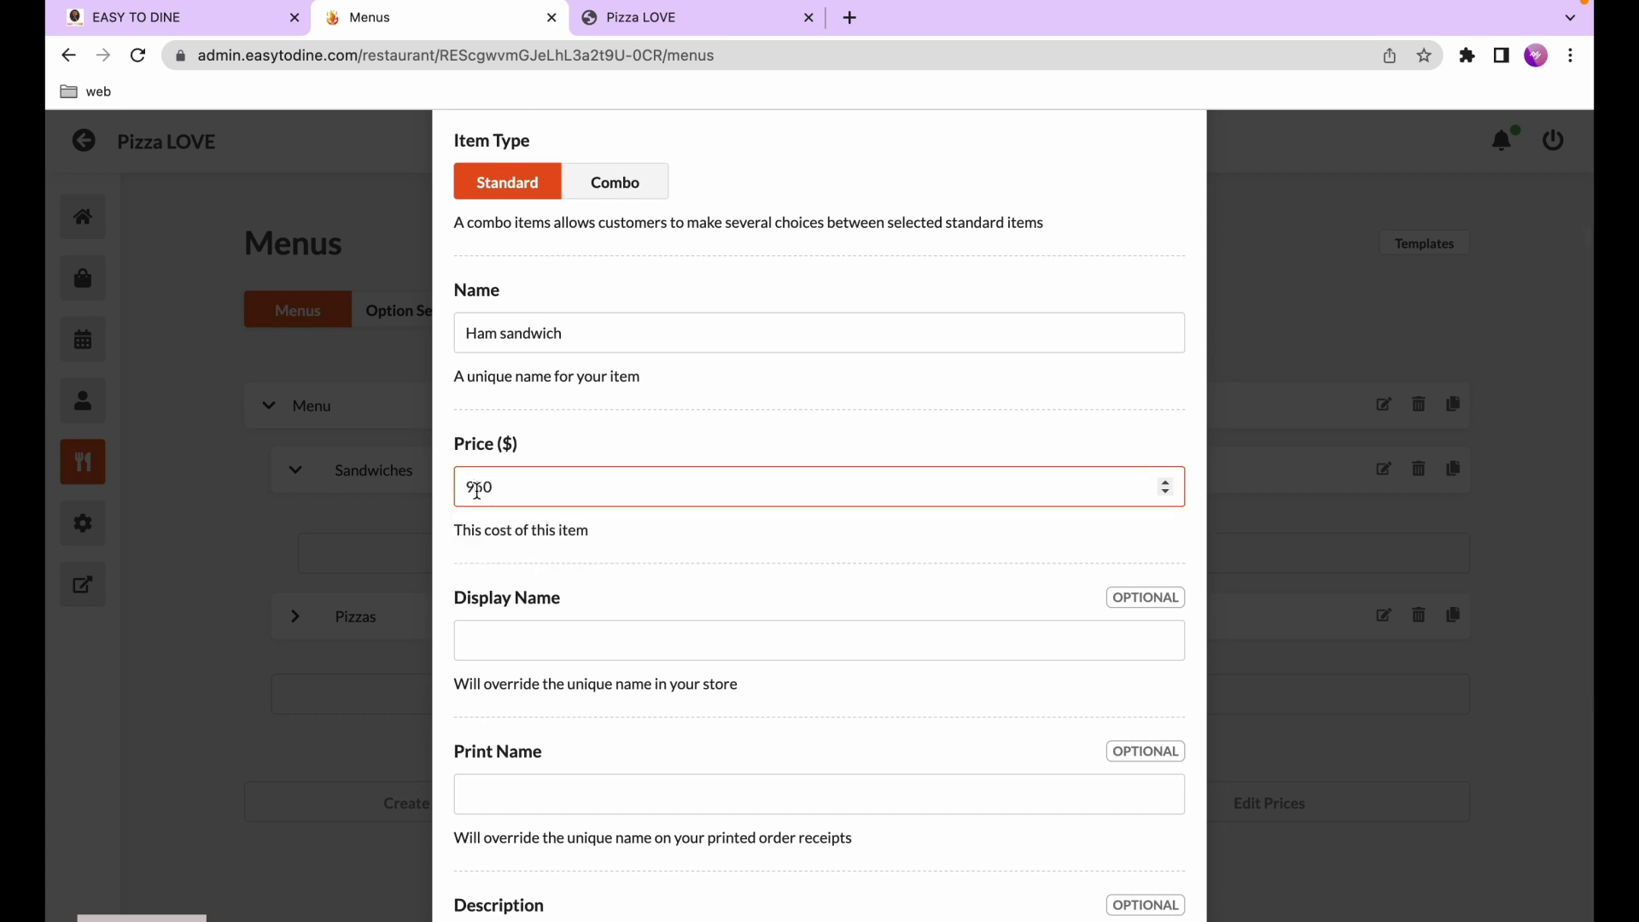
{"action": "left_click", "coordinate": [478, 489]}
{"action": "type", "text": "."}
{"action": "scroll", "coordinate": [626, 550], "scroll_direction": "down", "scroll_amount": 5}
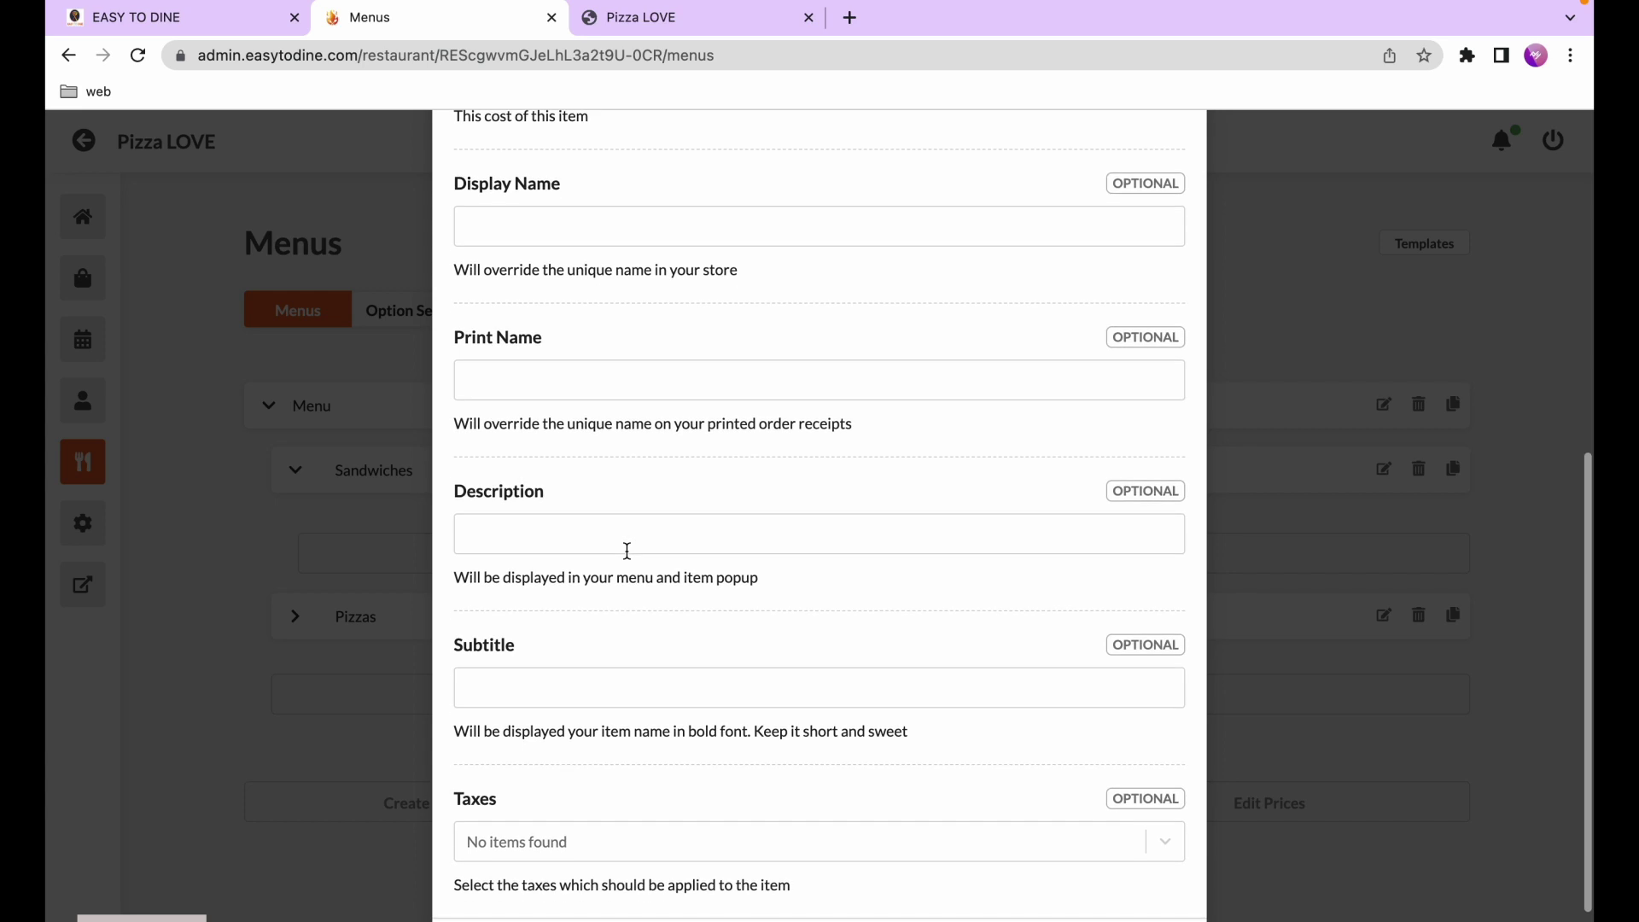
{"action": "left_click", "coordinate": [581, 480]}
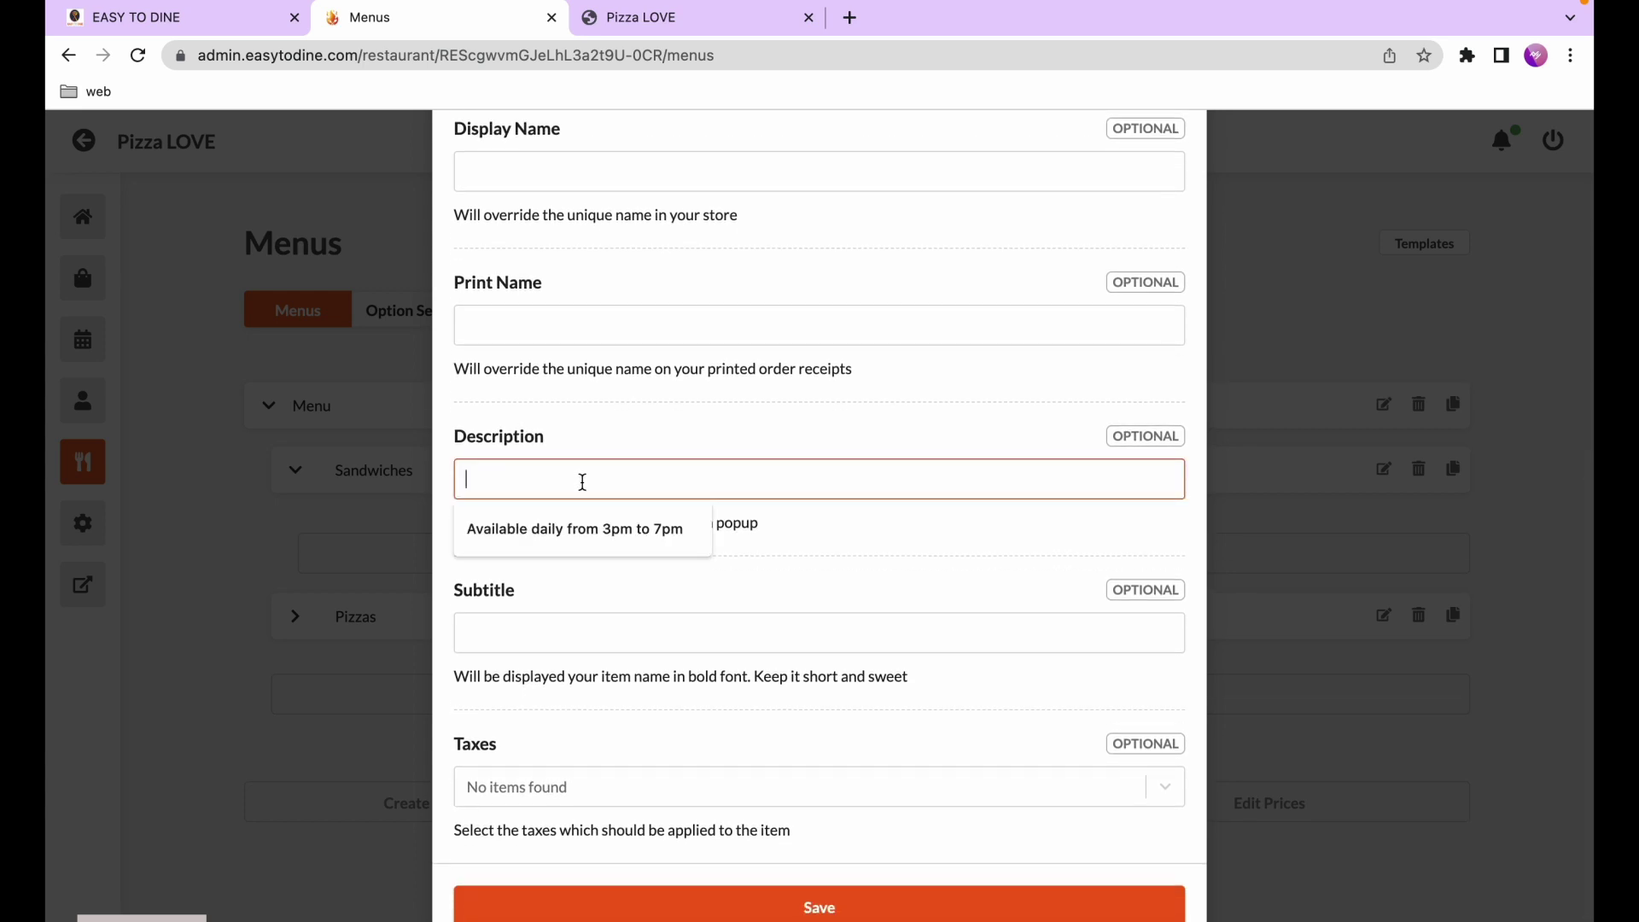
{"action": "type", "text": "ama"}
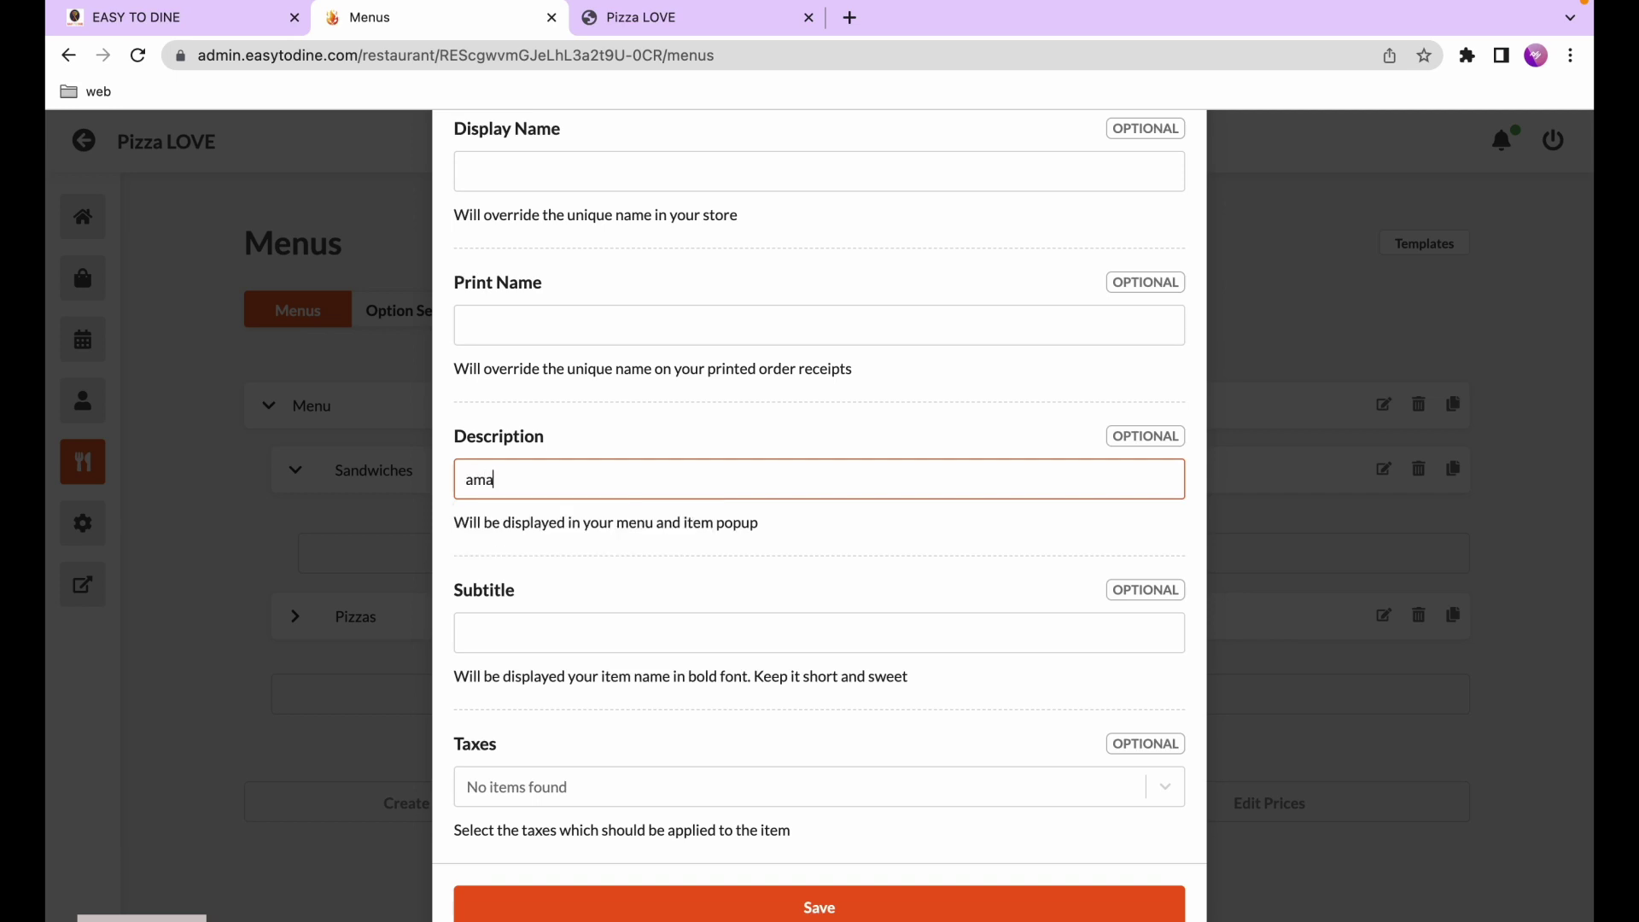
{"action": "type", "text": "zing bread with a lot of ham"}
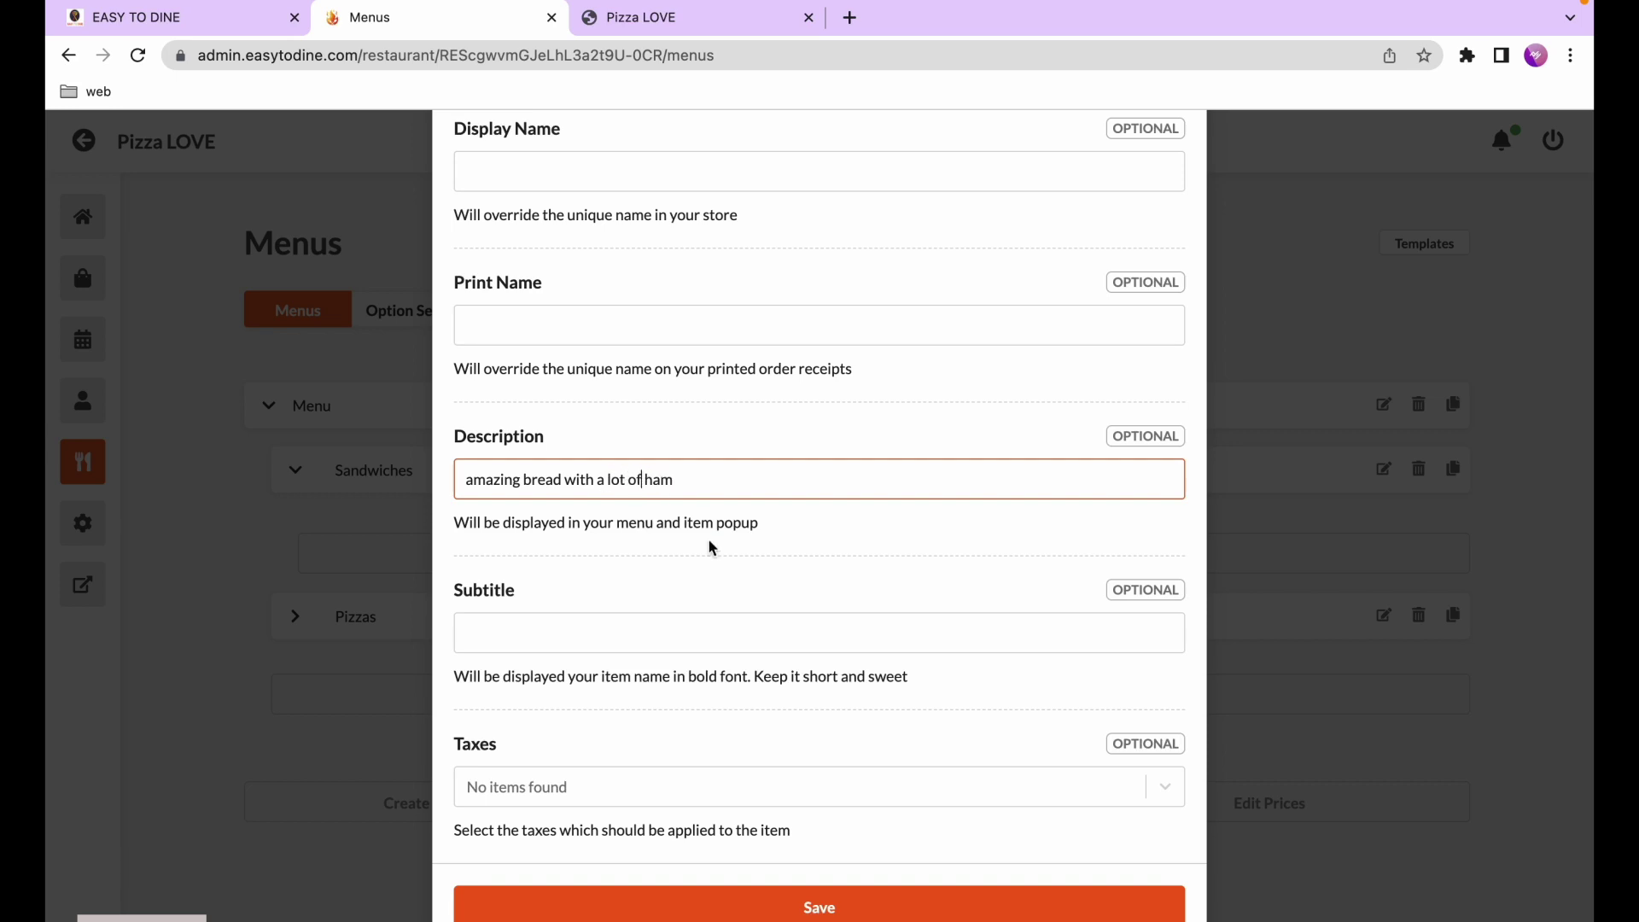
{"action": "scroll", "coordinate": [708, 544], "scroll_direction": "down", "scroll_amount": 1}
{"action": "key", "text": "Left"}
{"action": "key", "text": "Left"}
{"action": "key", "text": "Left"}
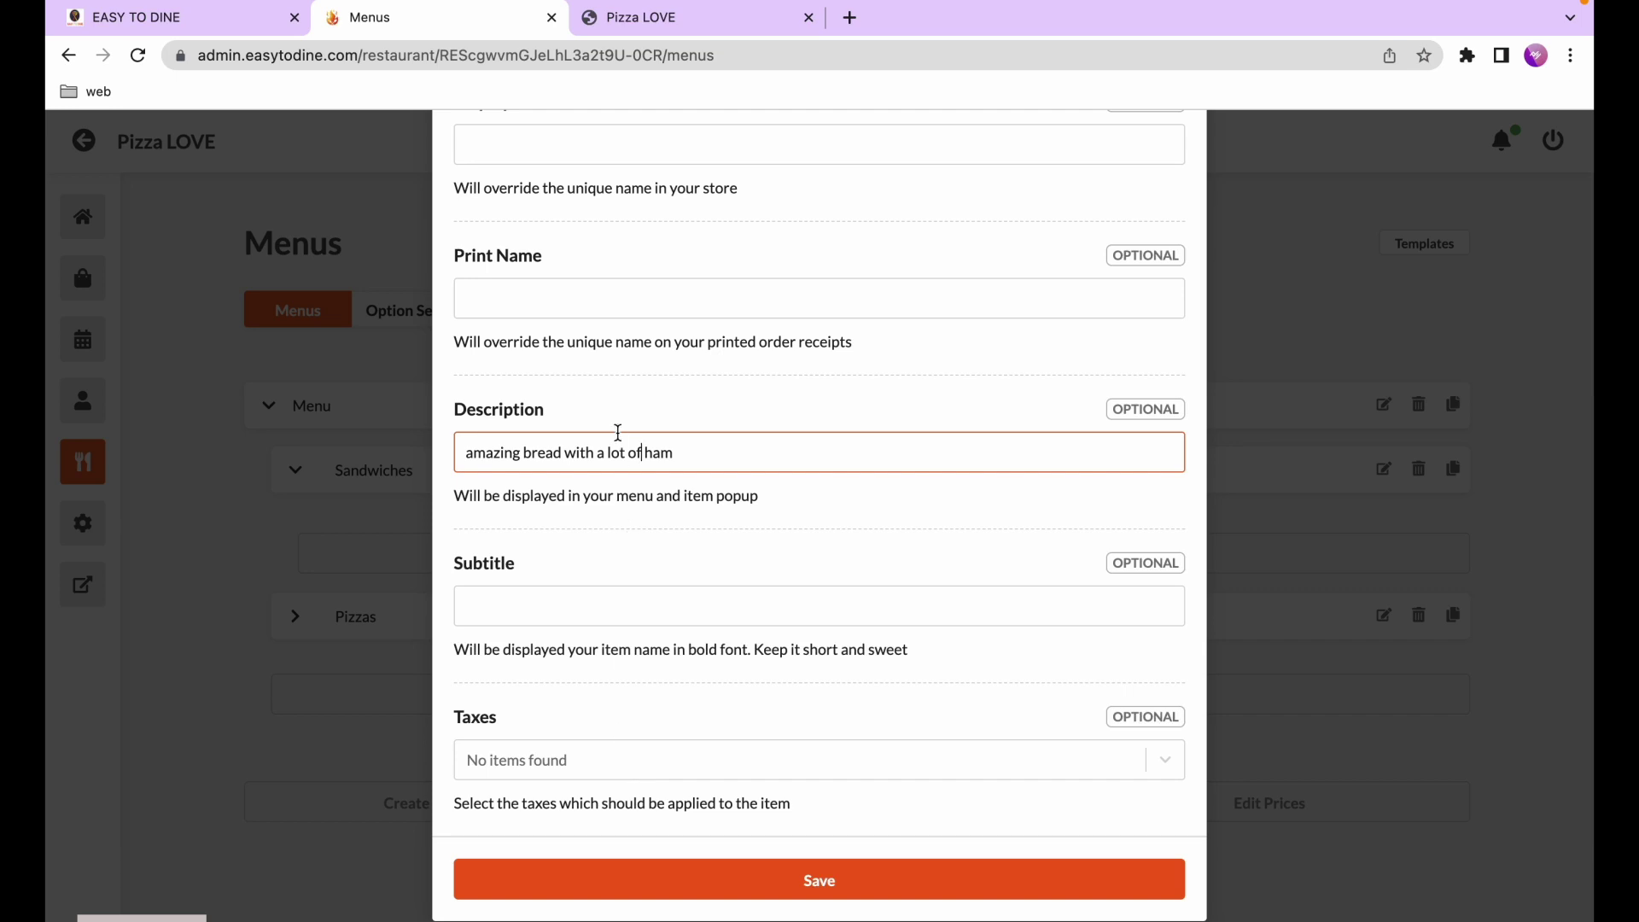
{"action": "left_click", "coordinate": [726, 872]}
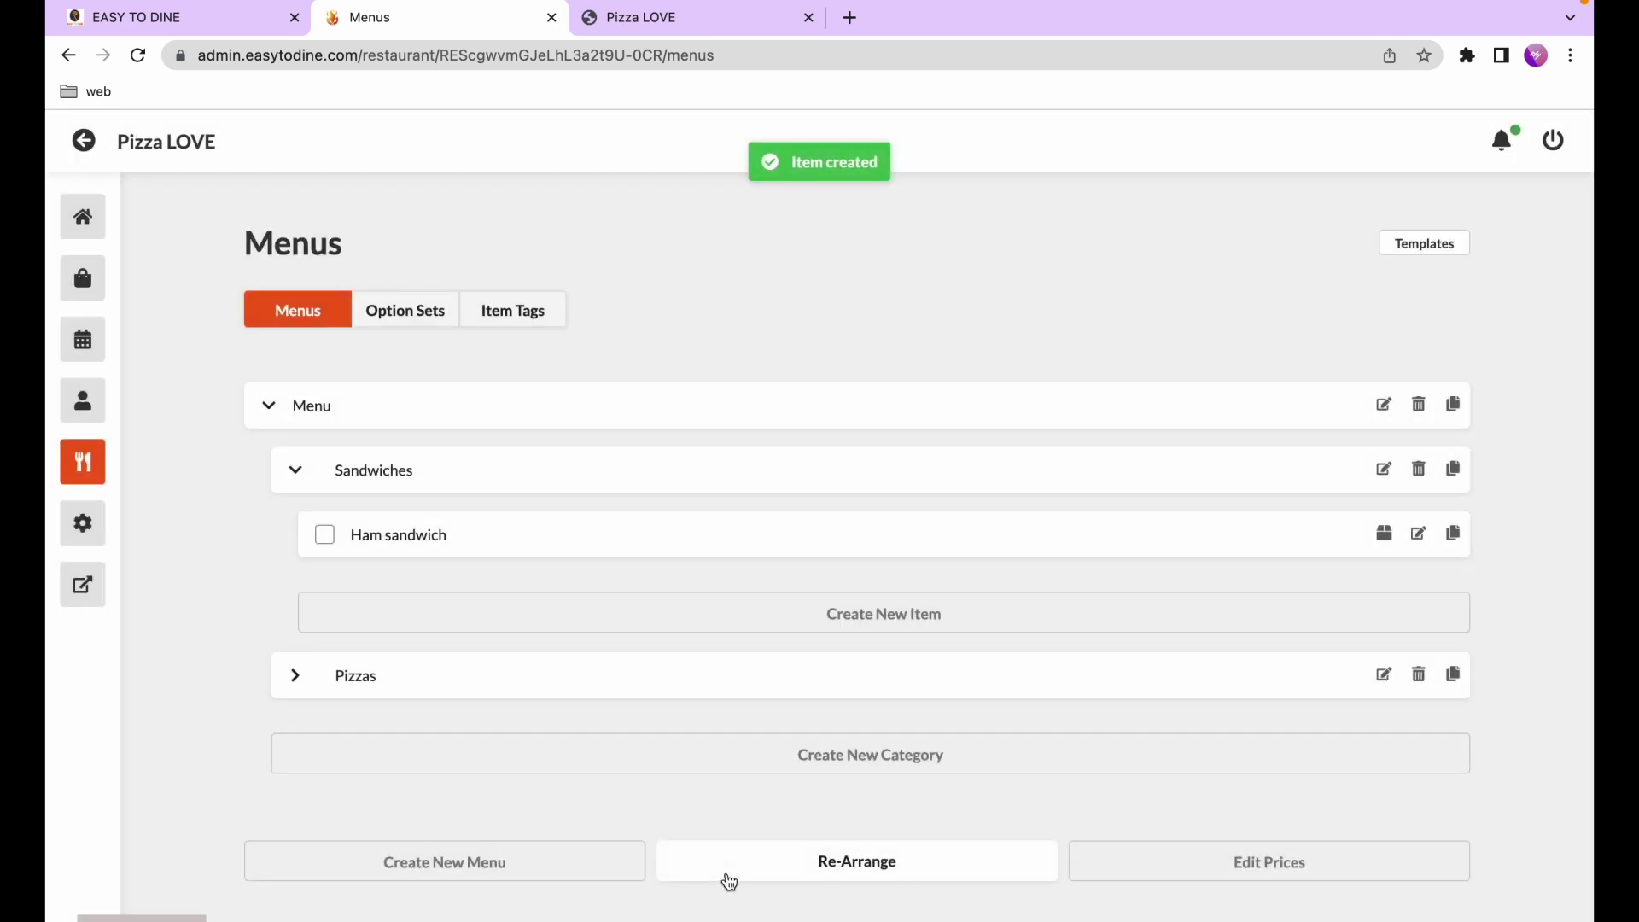
Open the live Pizza LOVE store and check the Sandwiches section shows Ham sandwich at $9.50
{"action": "left_click", "coordinate": [82, 585]}
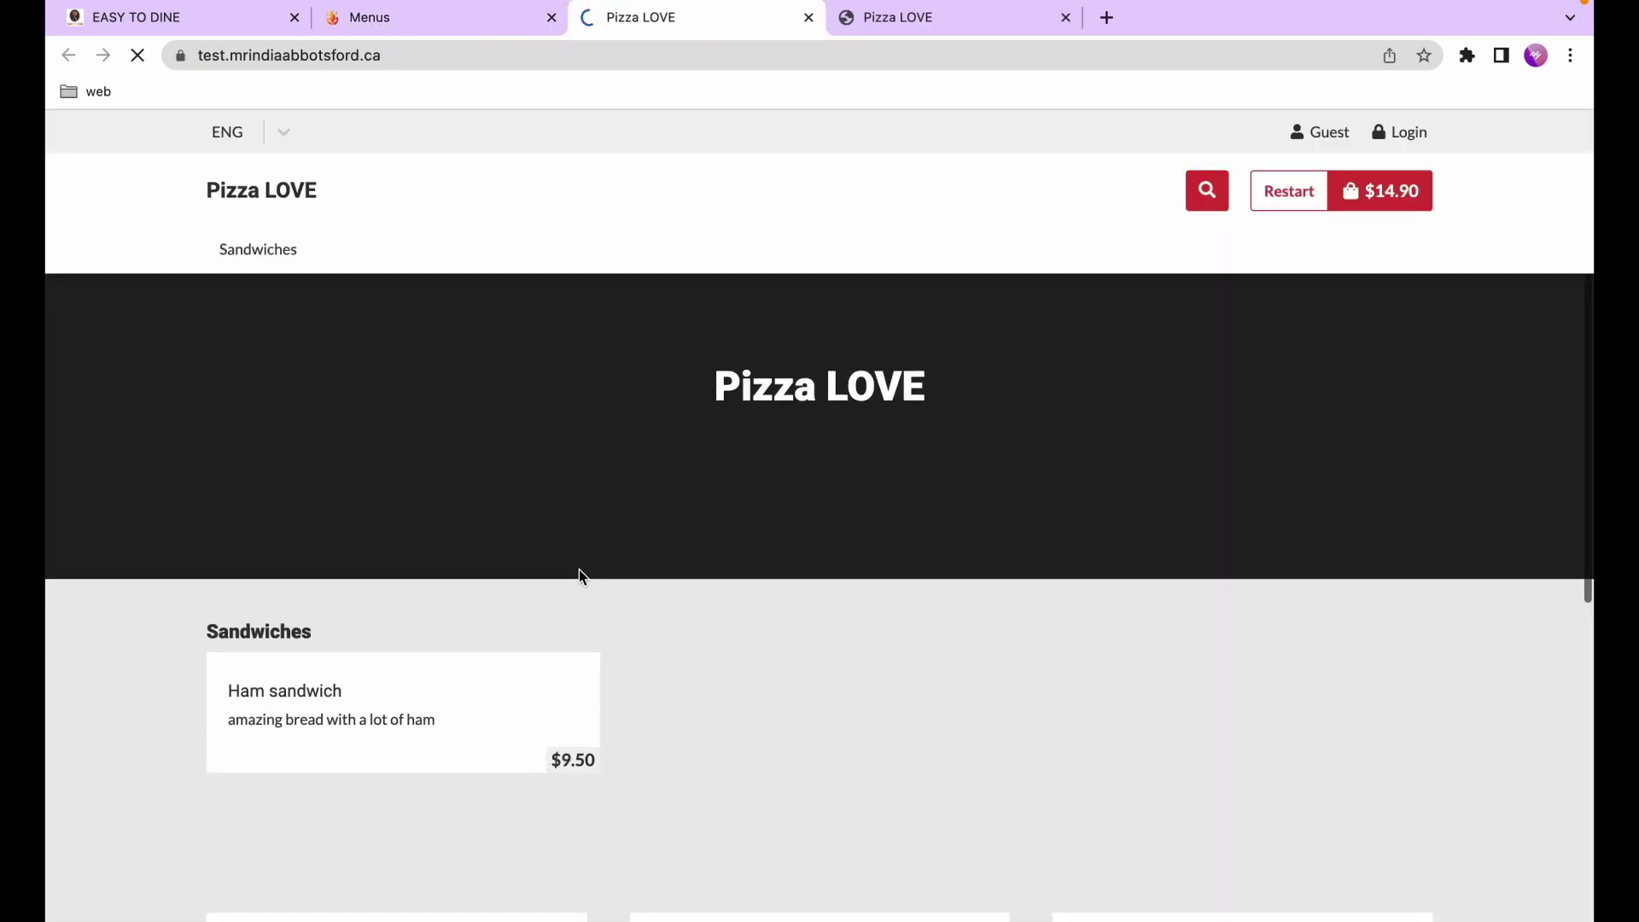
{"action": "left_click", "coordinate": [256, 254]}
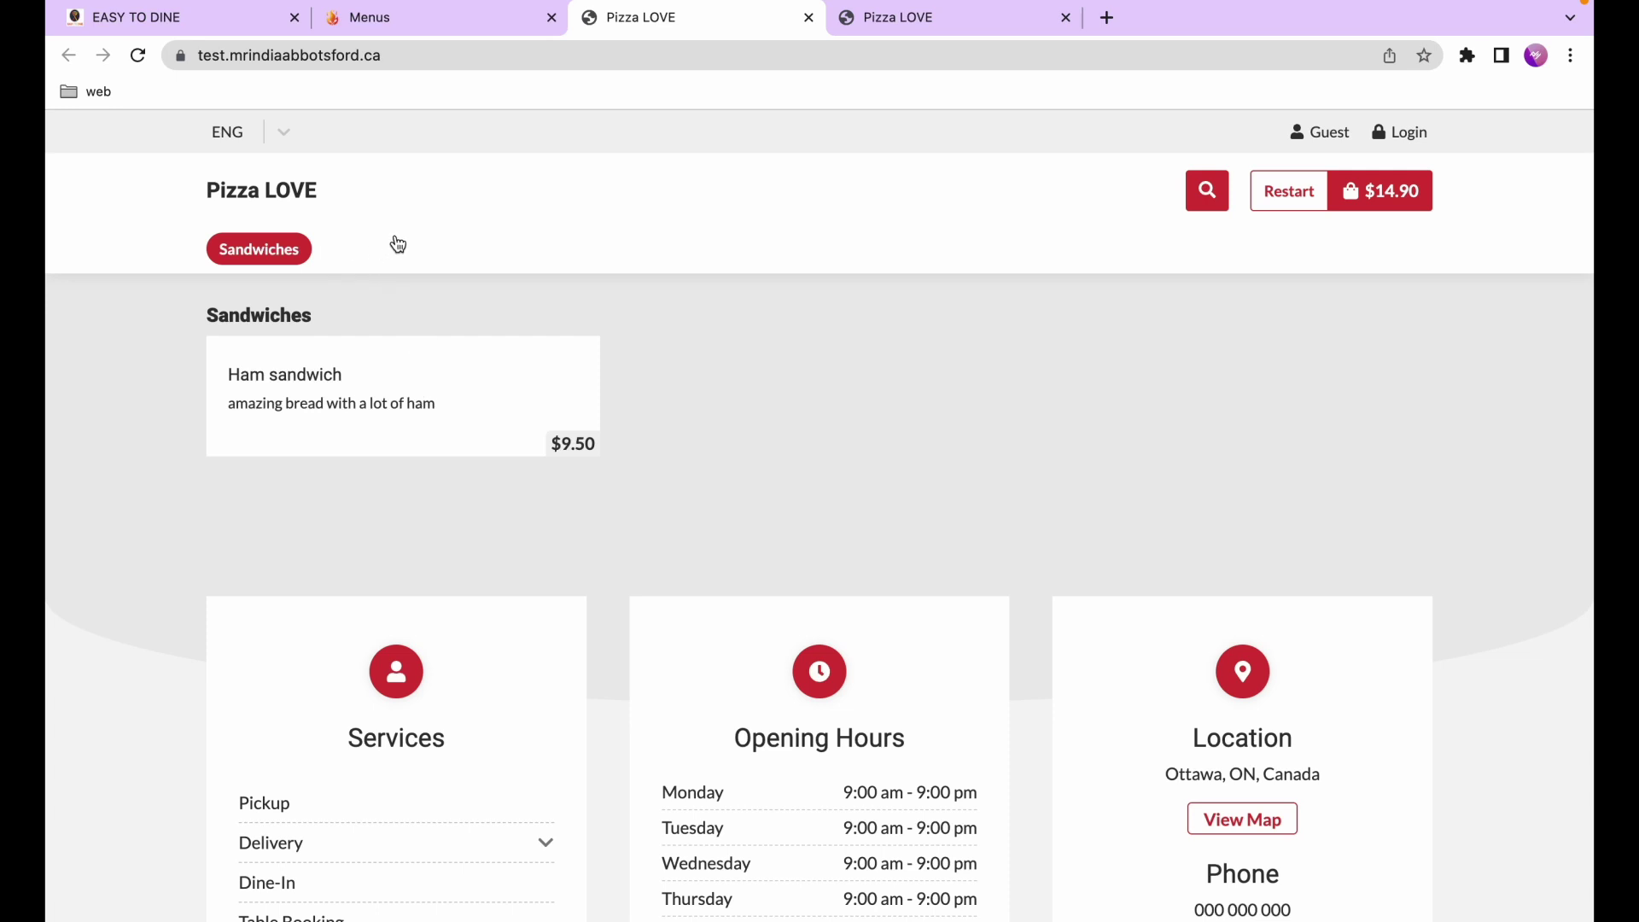
Back in the admin, start a new Sandwiches item named 'Grilled Chicken sandwich'
{"action": "left_click", "coordinate": [379, 18]}
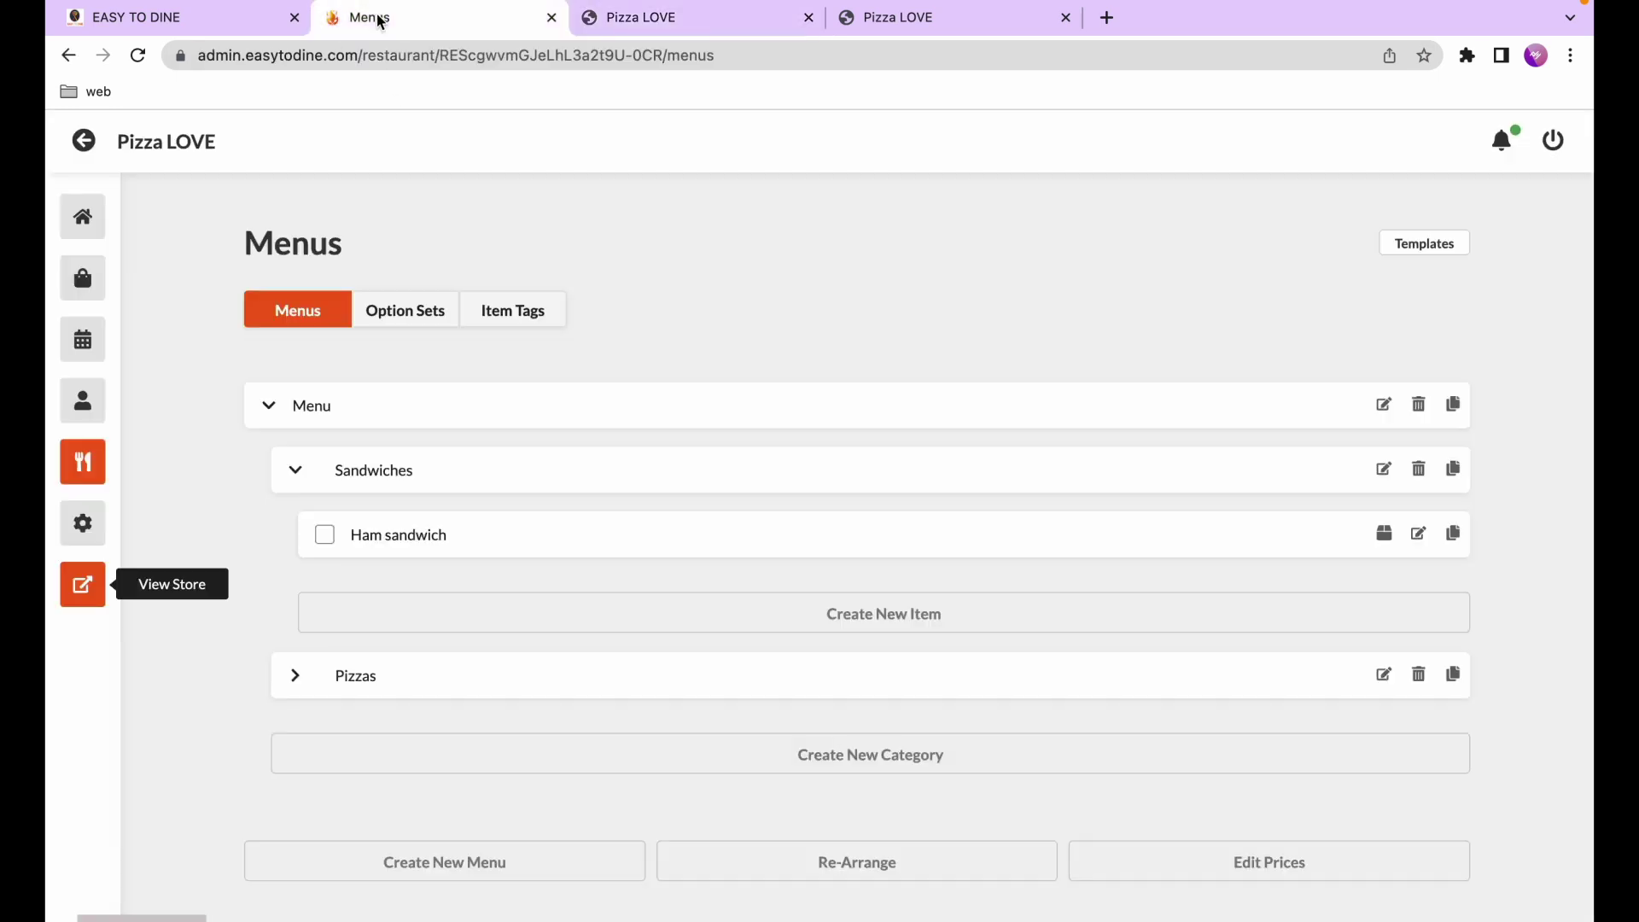
{"action": "scroll", "coordinate": [654, 476], "scroll_direction": "down", "scroll_amount": 1}
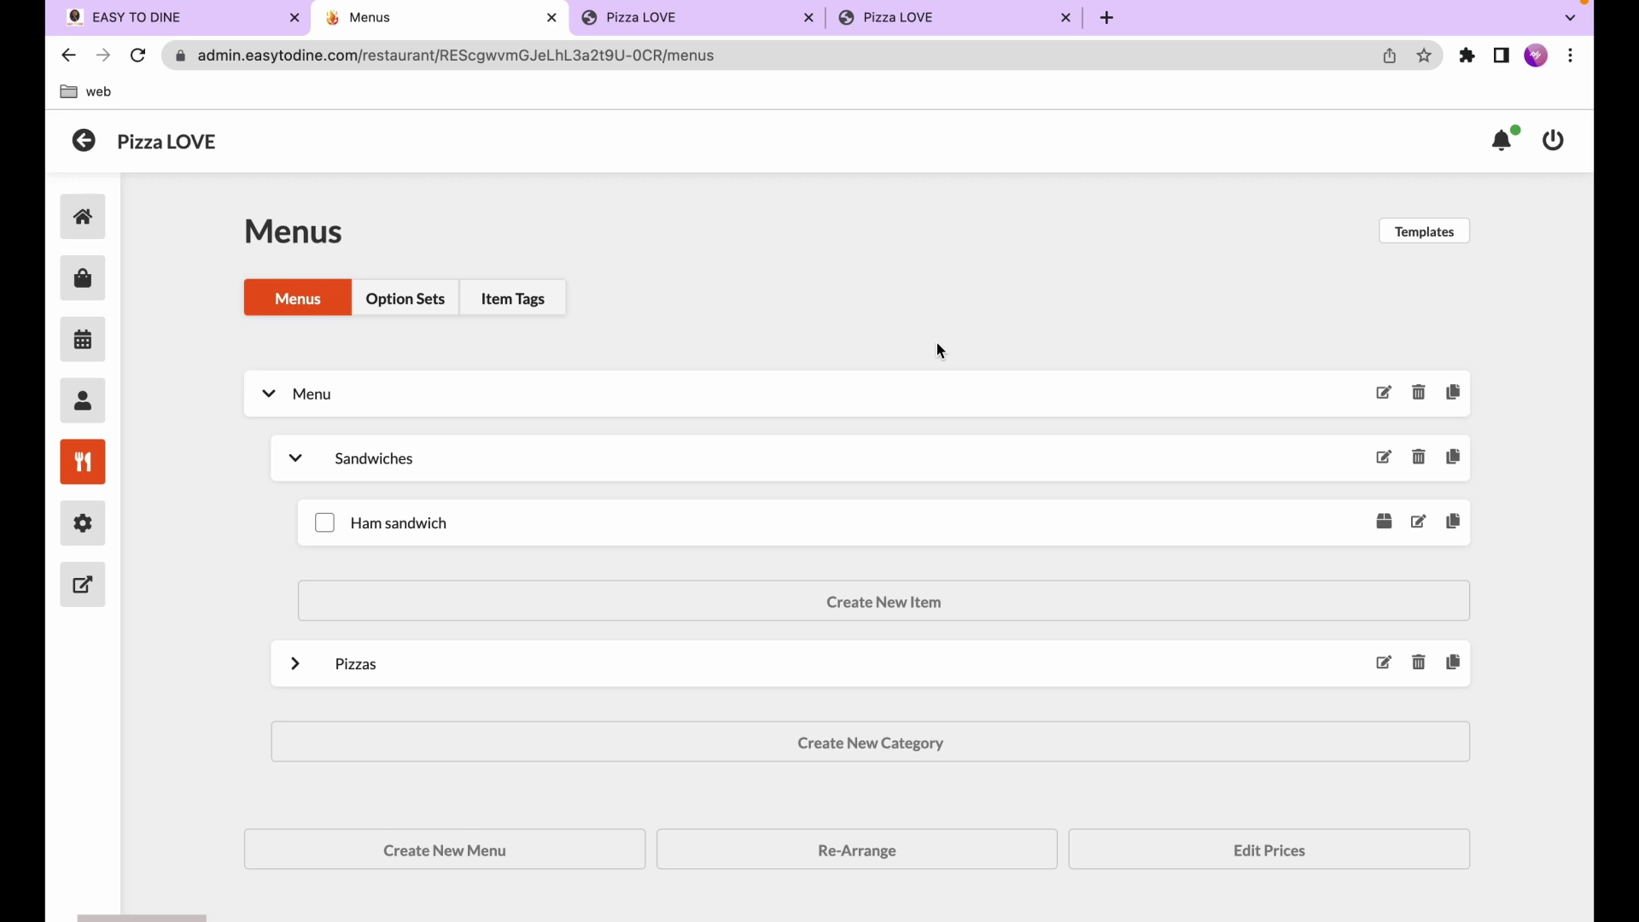
{"action": "left_click", "coordinate": [812, 598]}
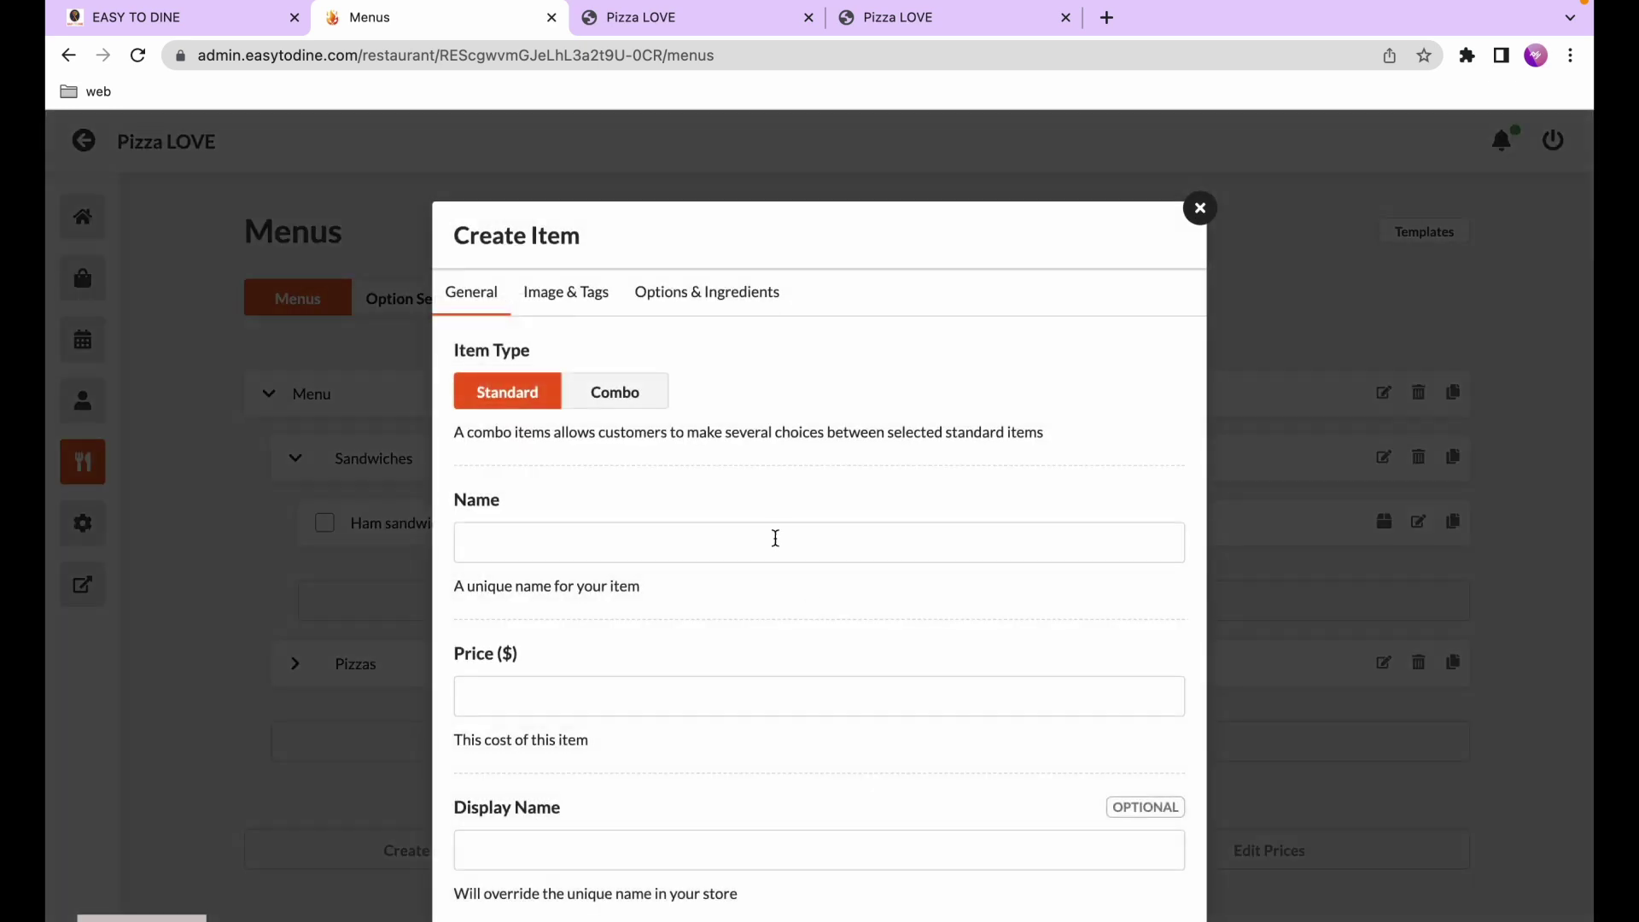
{"action": "left_click", "coordinate": [576, 544]}
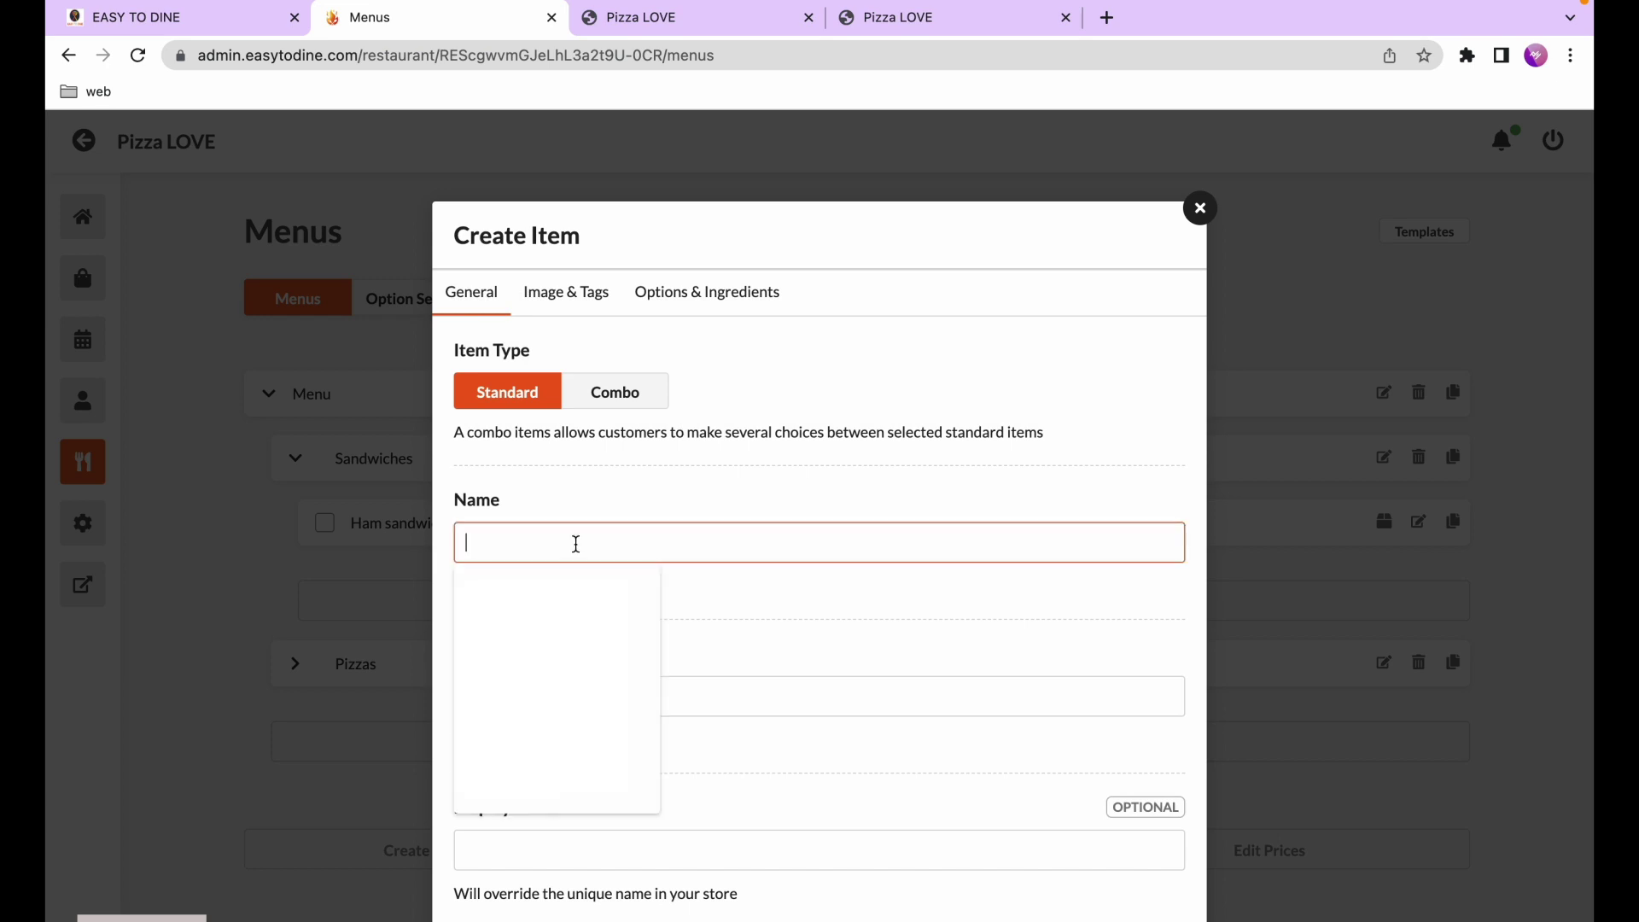
{"action": "type", "text": "Grilled"}
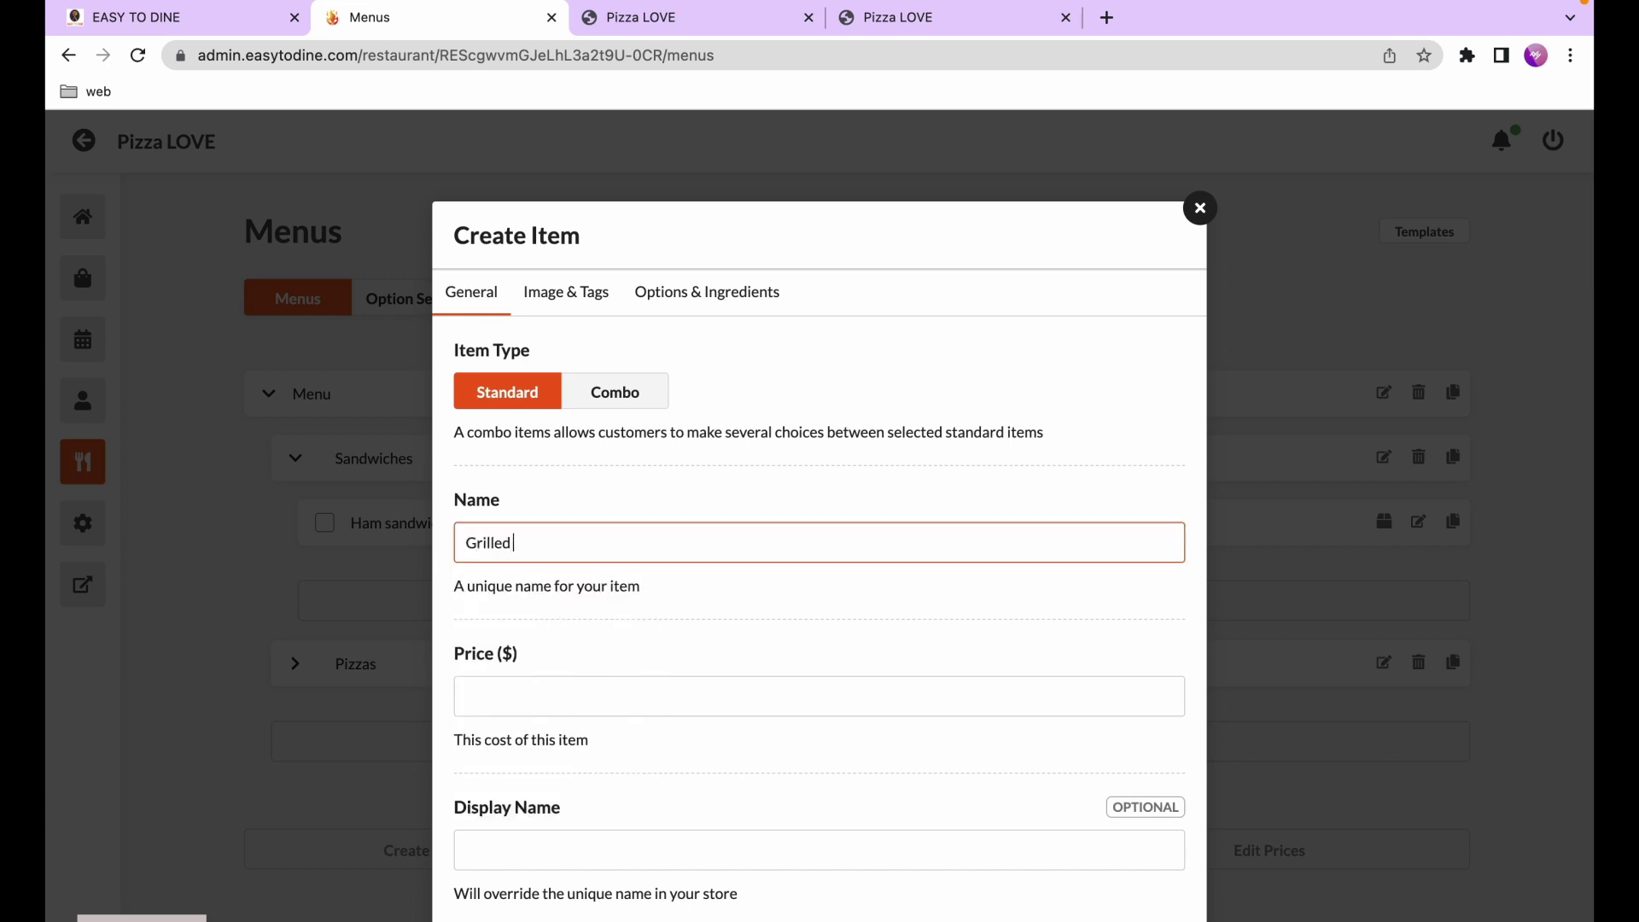
{"action": "type", "text": " Chicken d"}
{"action": "key", "text": "BackSpace"}
{"action": "type", "text": "sandwich"}
Give the item price 12.50 and the subtitle 'most popular'
{"action": "left_click", "coordinate": [699, 705]}
{"action": "type", "text": "12"}
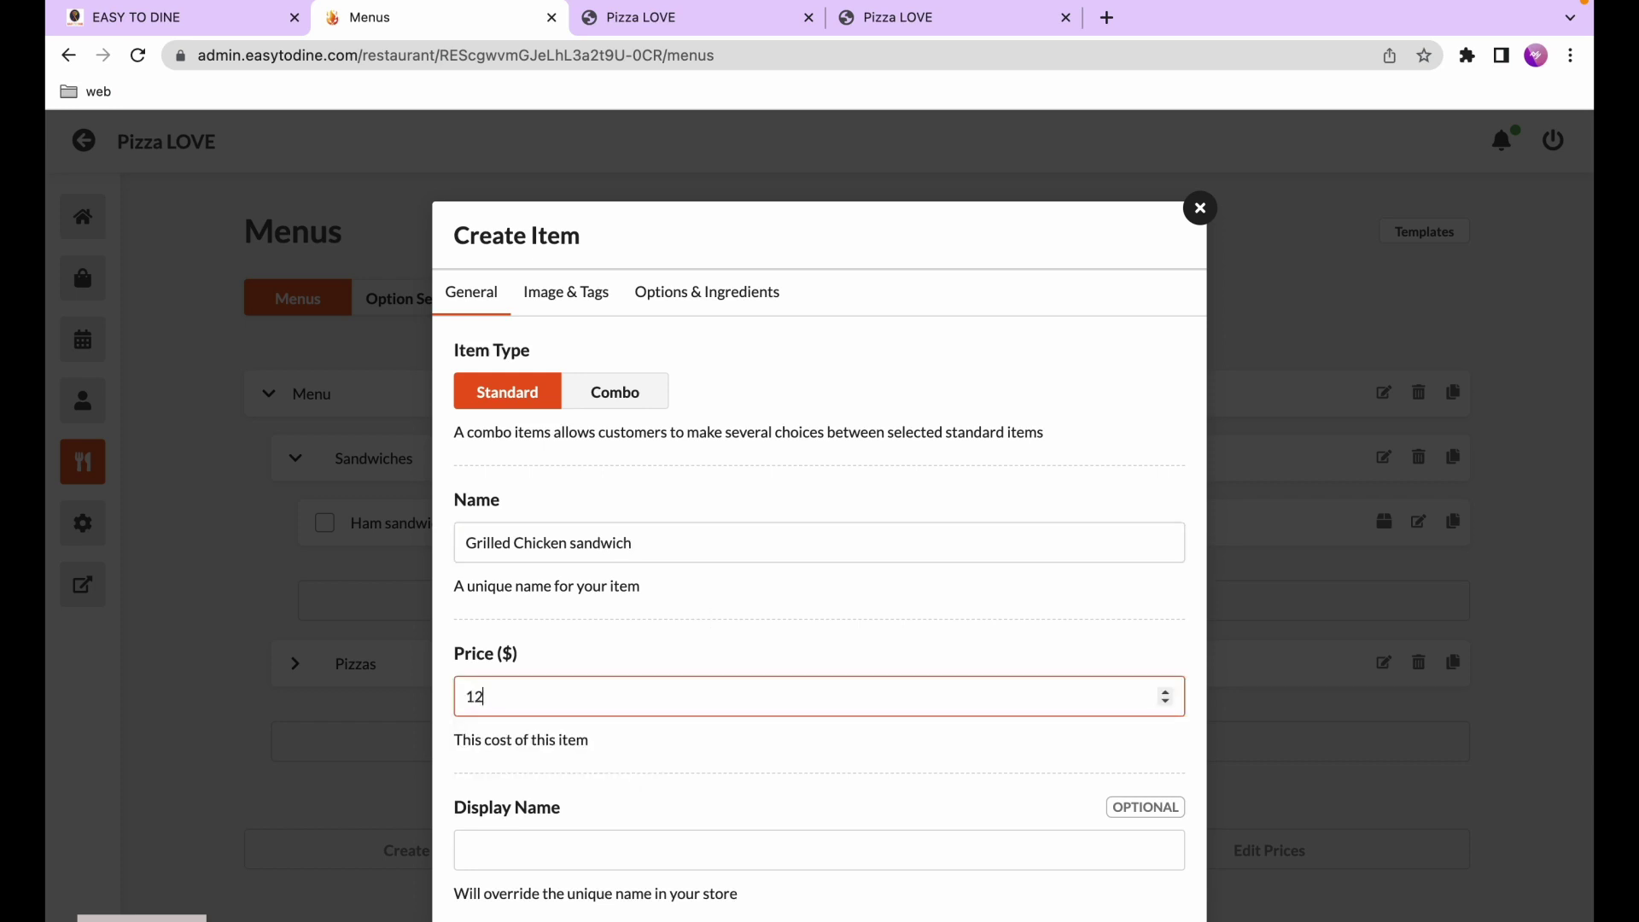
{"action": "type", "text": ".50"}
{"action": "scroll", "coordinate": [725, 767], "scroll_direction": "down", "scroll_amount": 3}
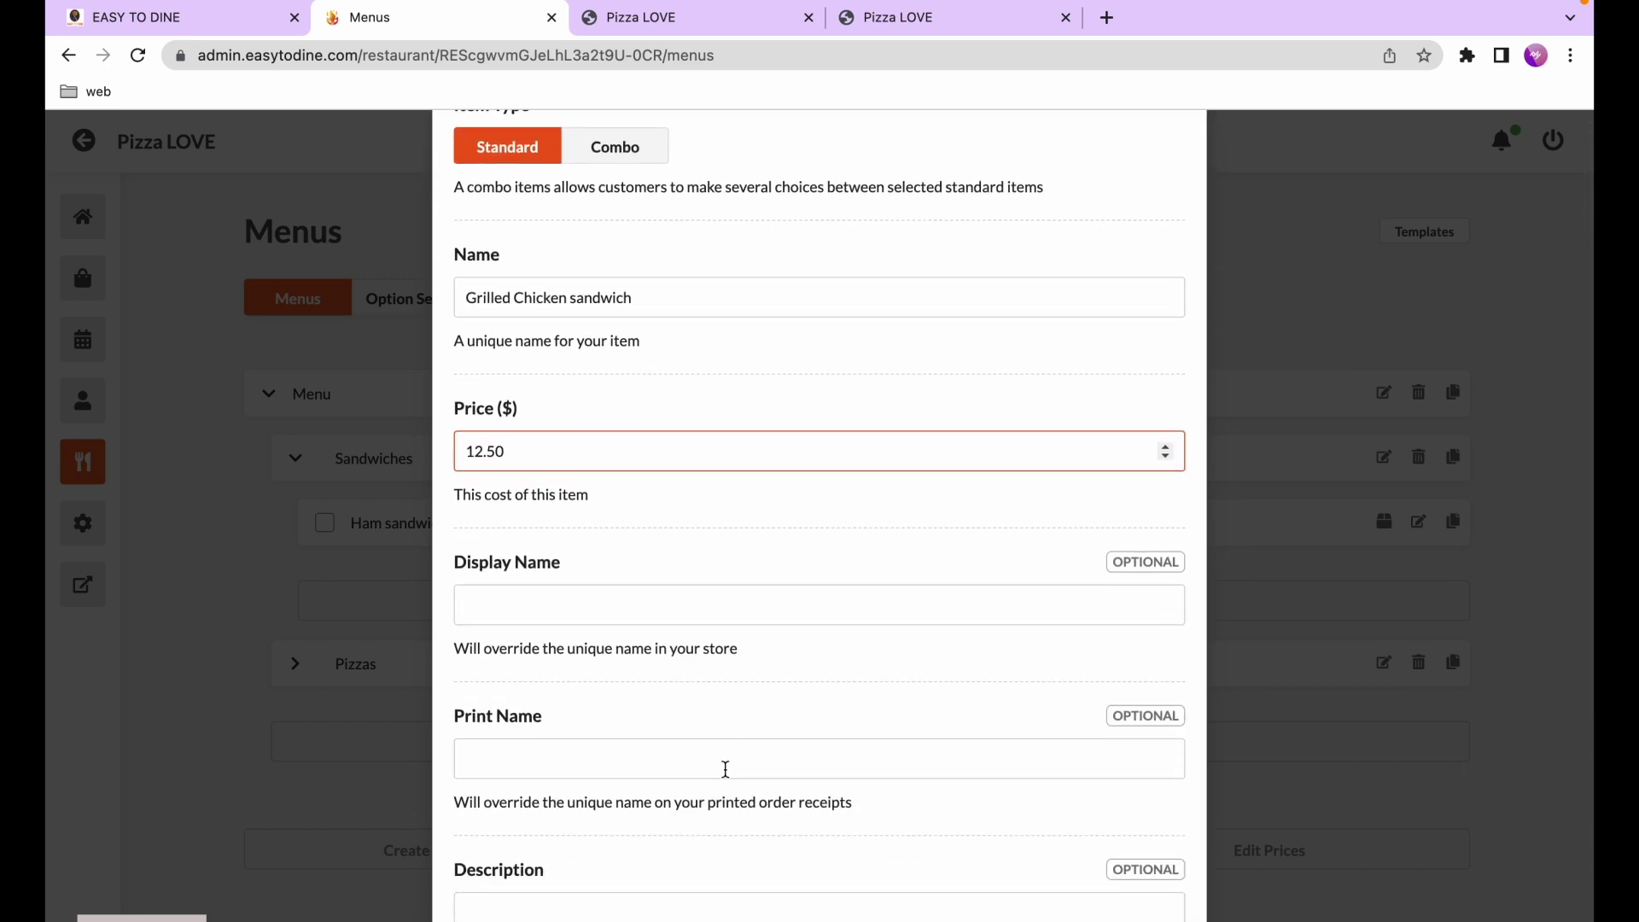
{"action": "key", "text": "Tab"}
{"action": "key", "text": "Tab"}
{"action": "key", "text": "Tab"}
{"action": "key", "text": "Tab"}
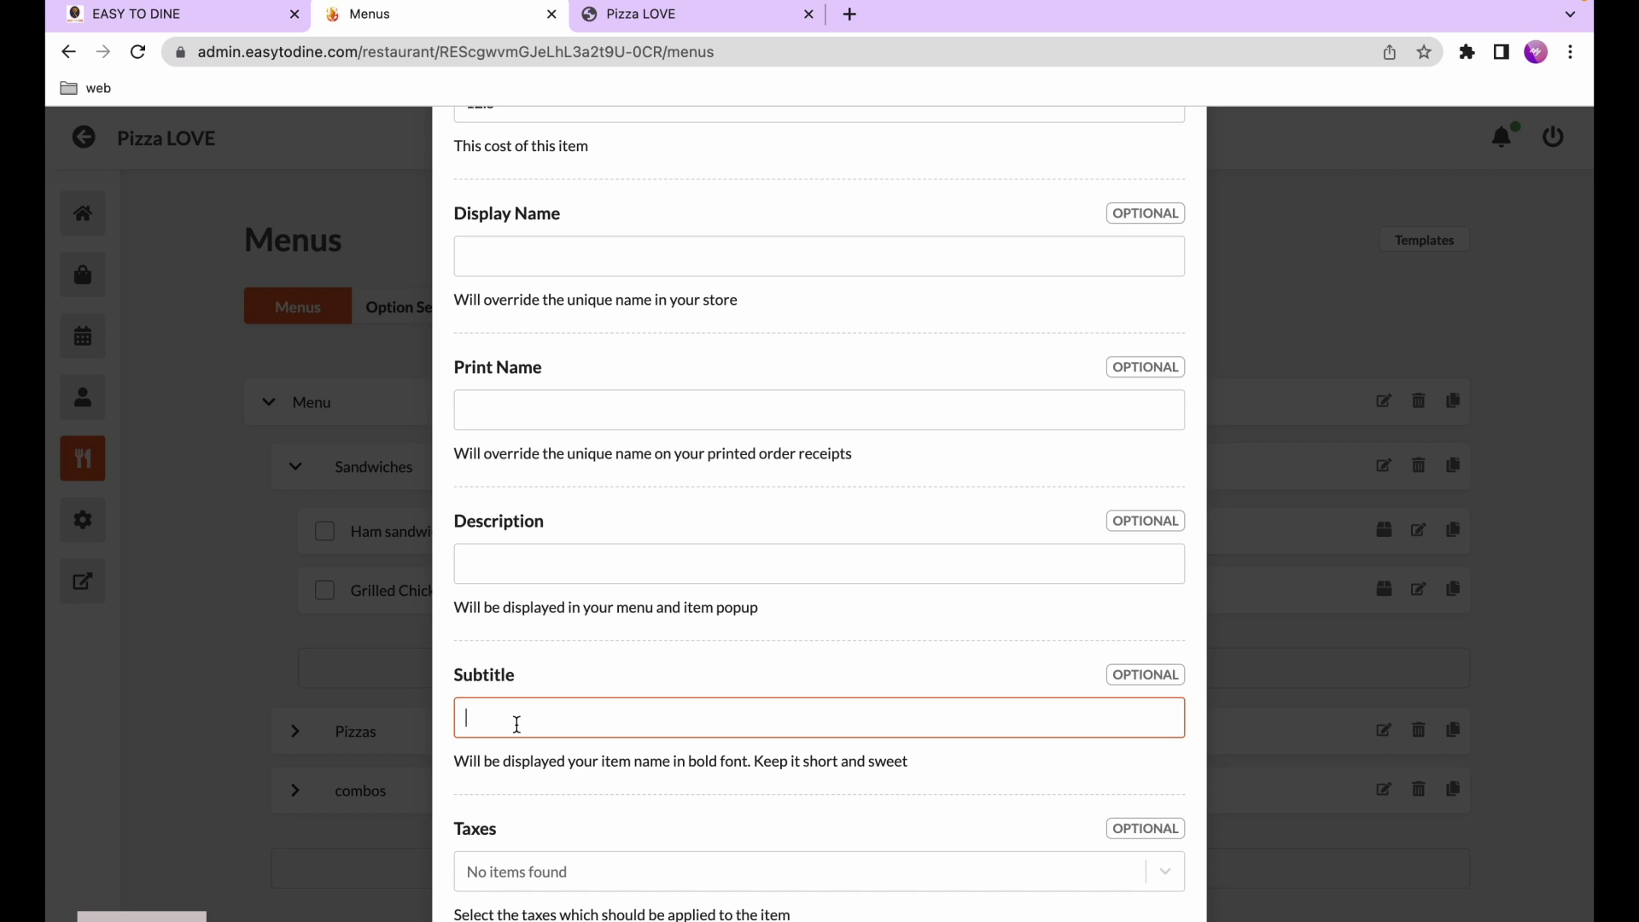
{"action": "type", "text": "most popular"}
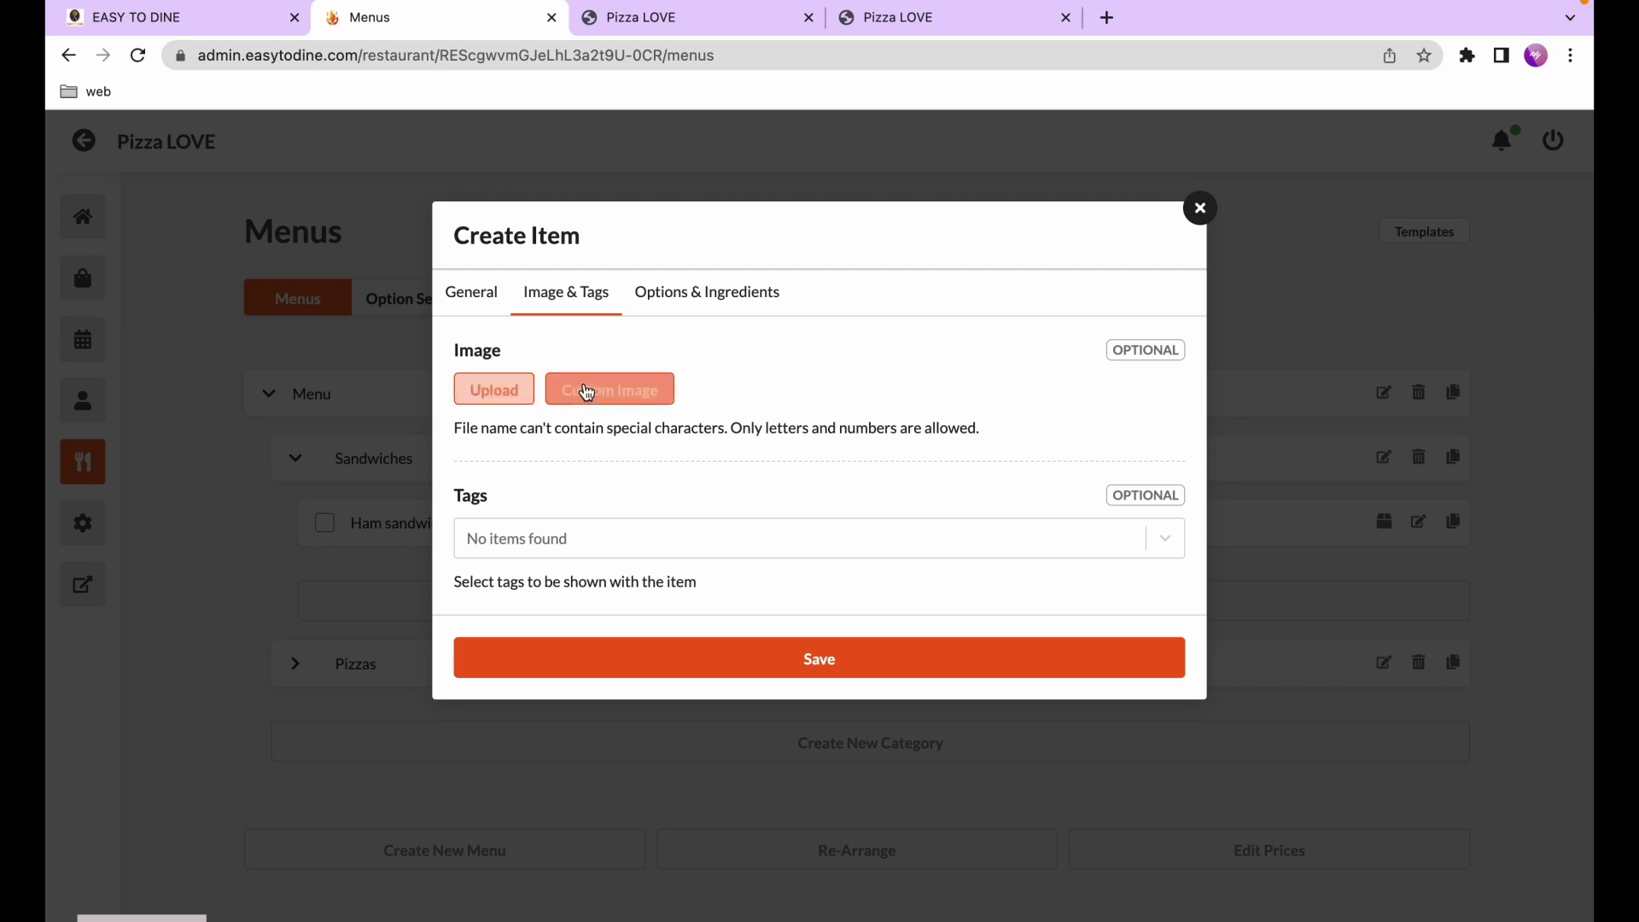
Upload 'grilled chicken sandwich.jpeg' from the computer as the Grilled Chicken item's image
{"action": "left_click", "coordinate": [494, 390]}
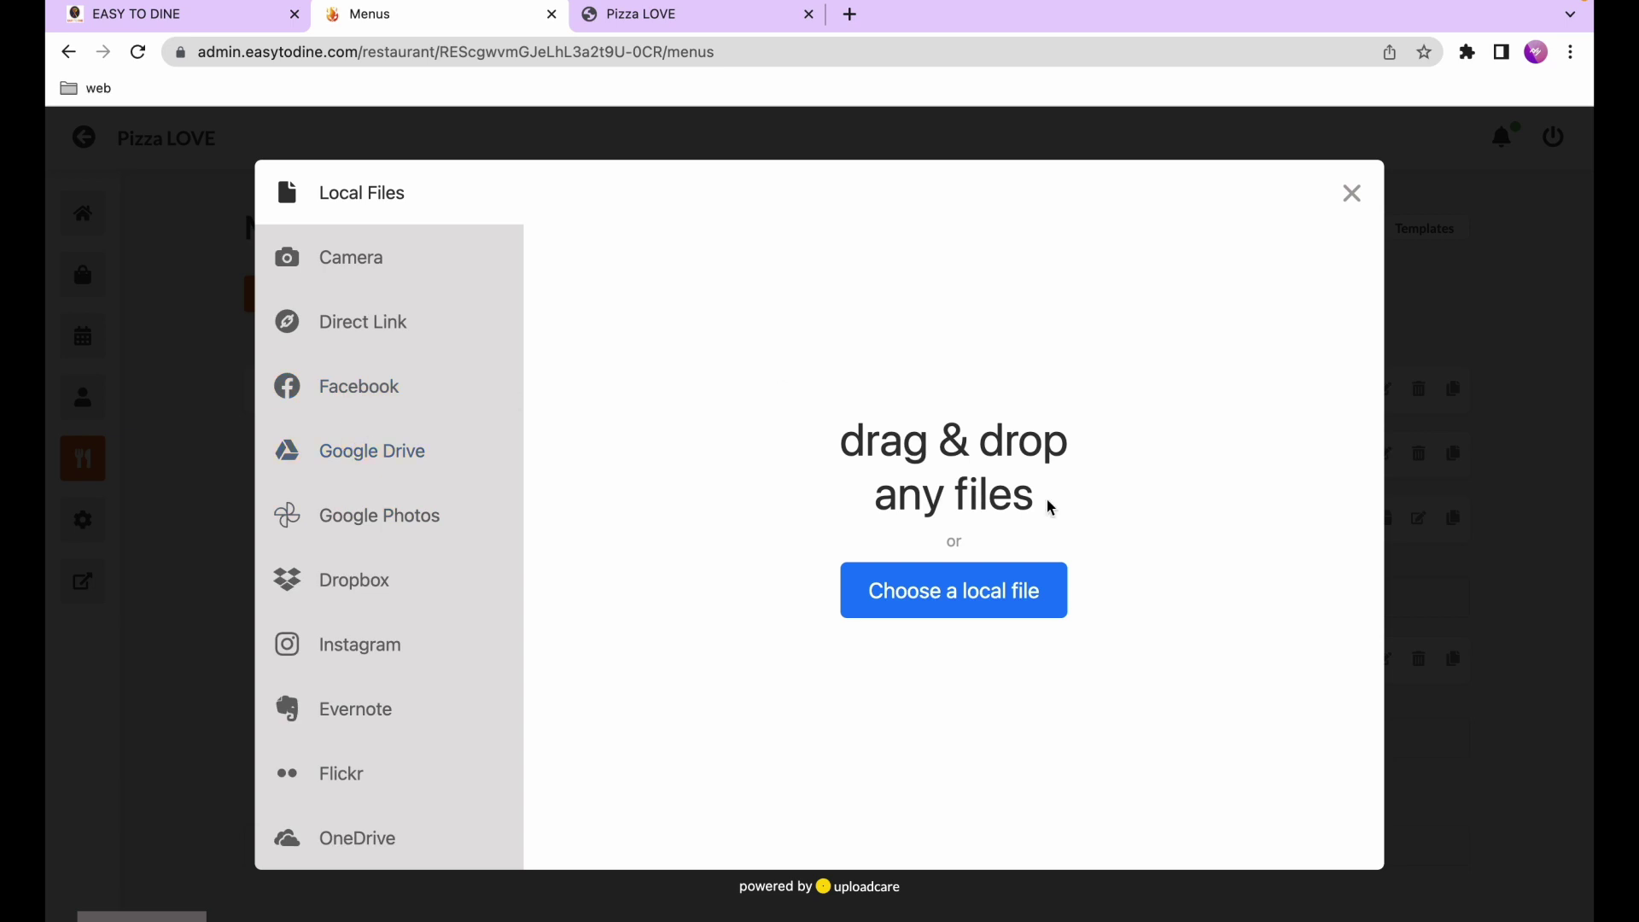
{"action": "left_click", "coordinate": [974, 603]}
{"action": "left_click", "coordinate": [1143, 275]}
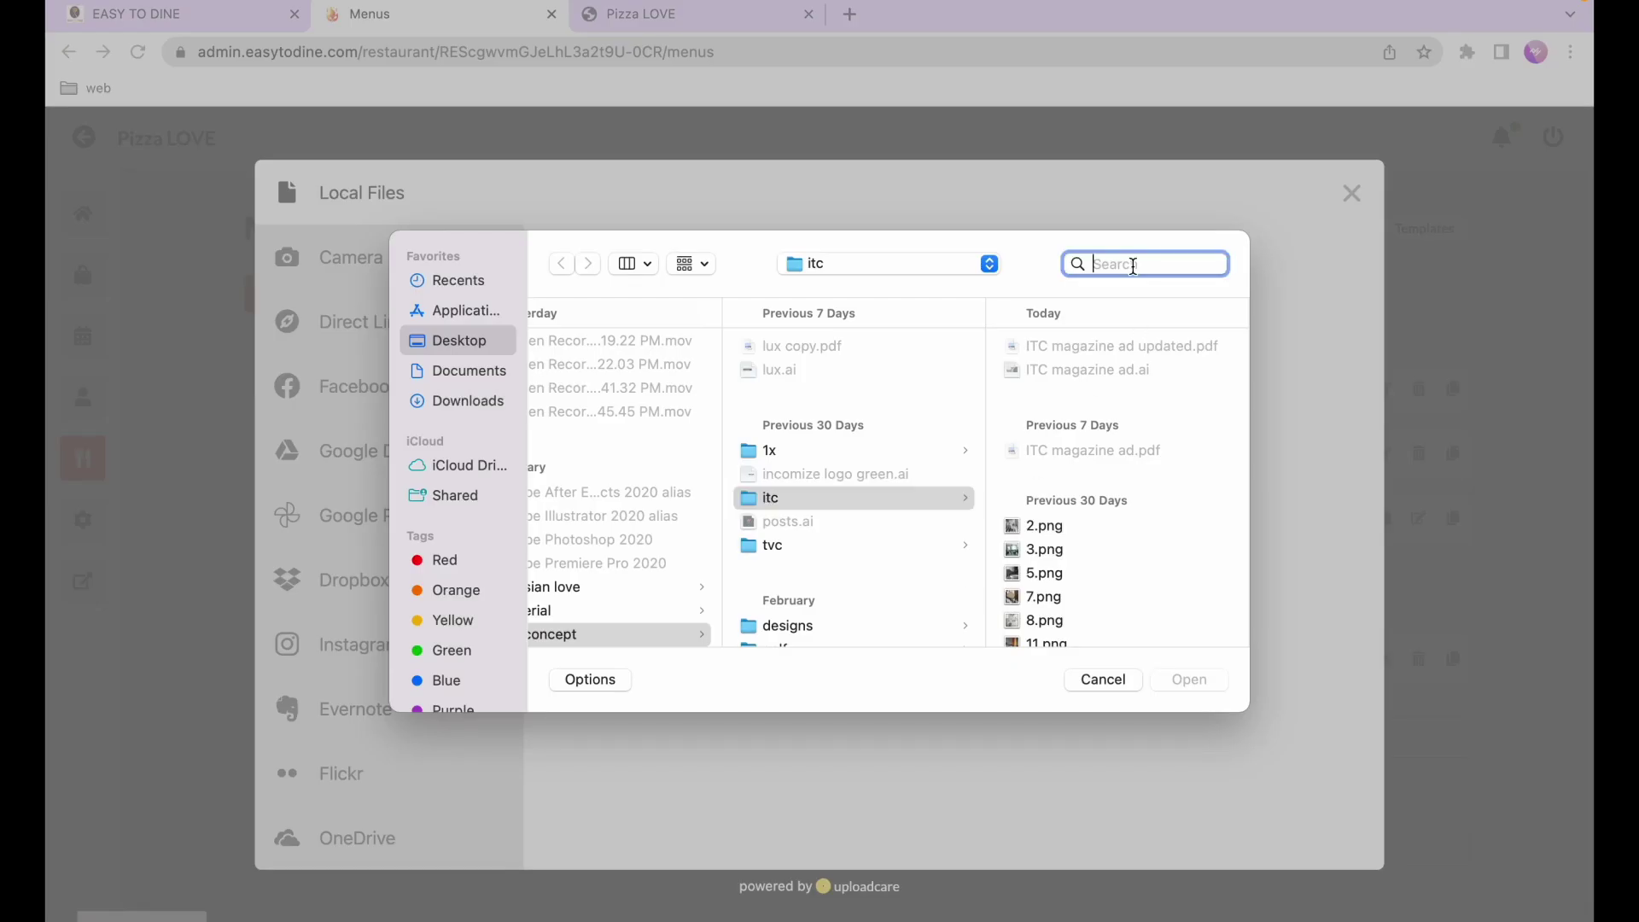
{"action": "type", "text": "grilled"}
{"action": "left_click_drag", "start_coordinate": [1137, 273], "coordinate": [1080, 282]}
{"action": "left_click", "coordinate": [649, 381]}
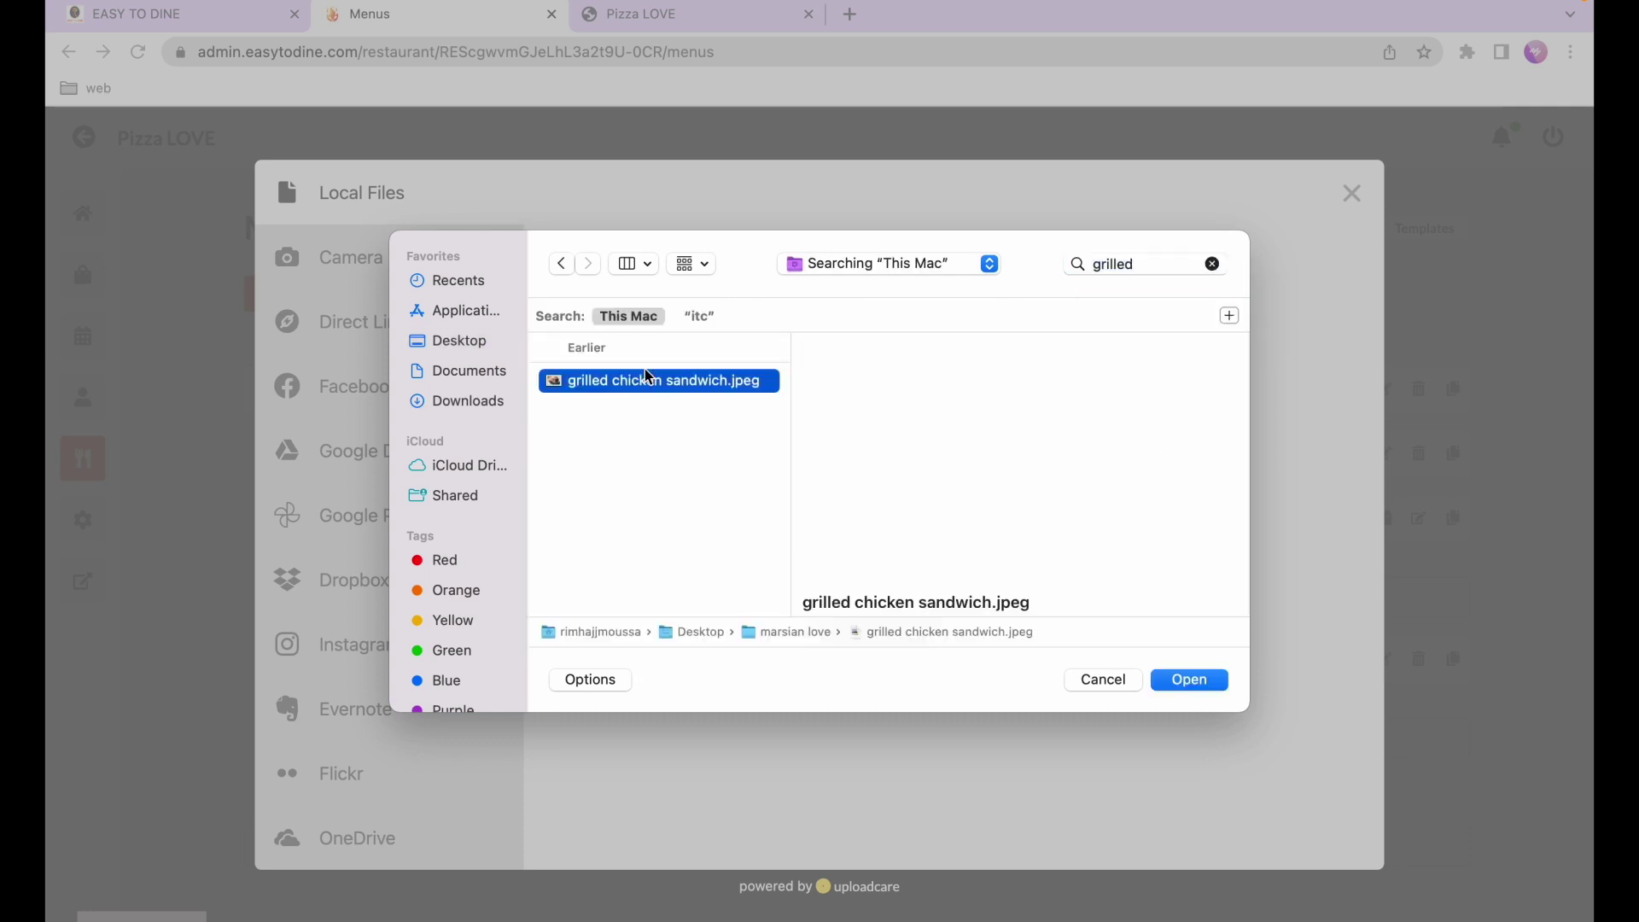
{"action": "left_click", "coordinate": [1178, 680]}
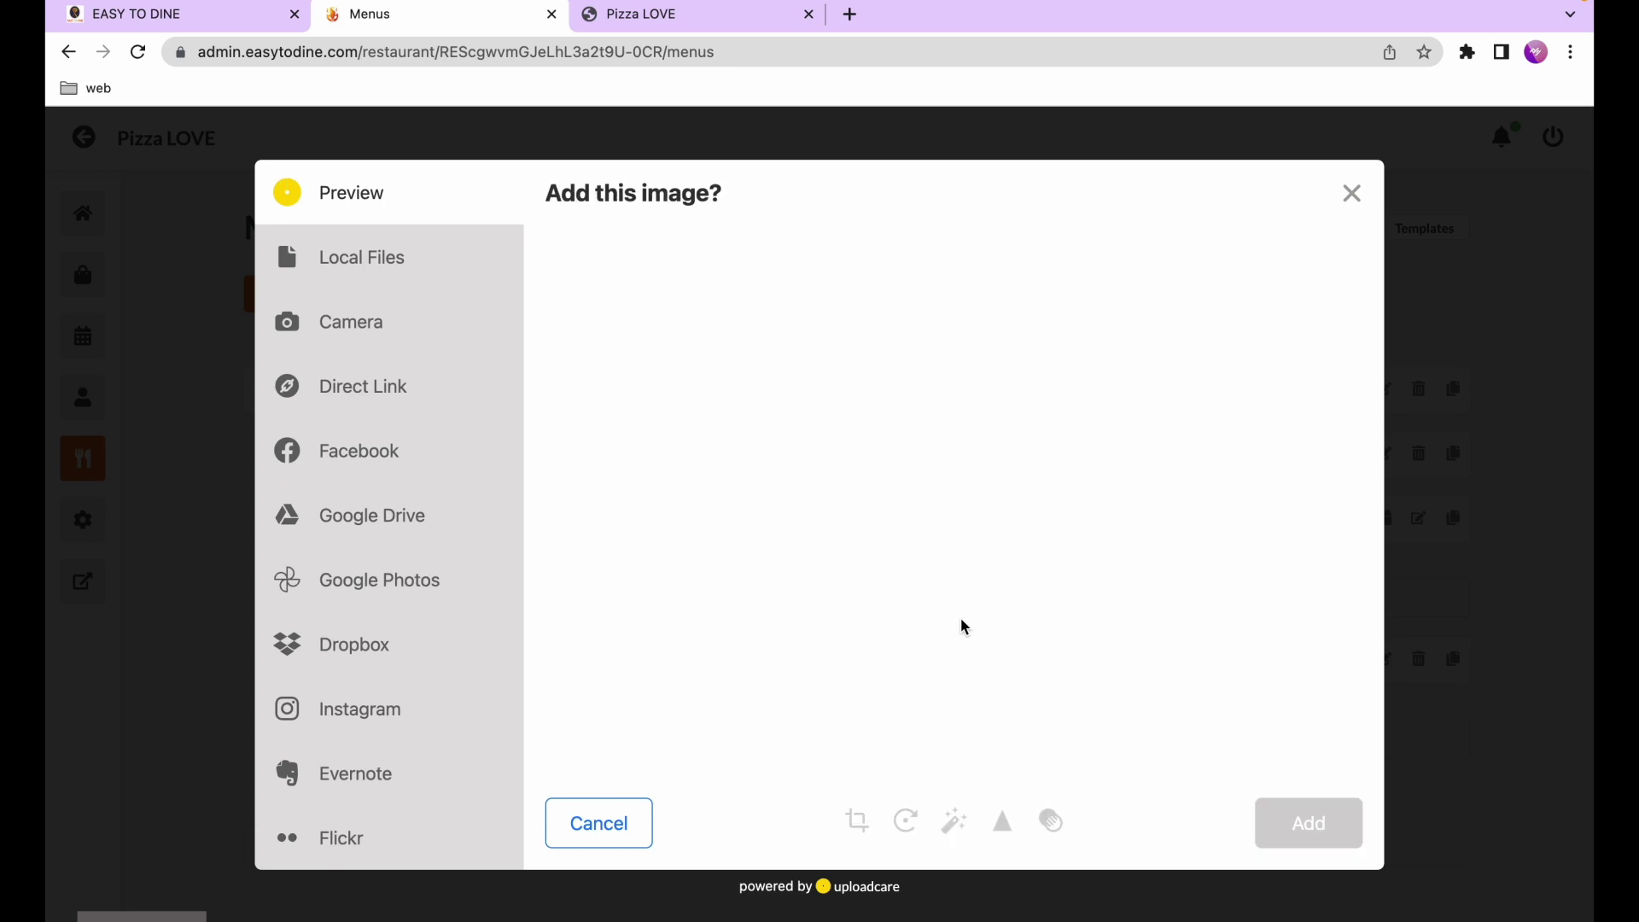
{"action": "left_click", "coordinate": [1298, 827]}
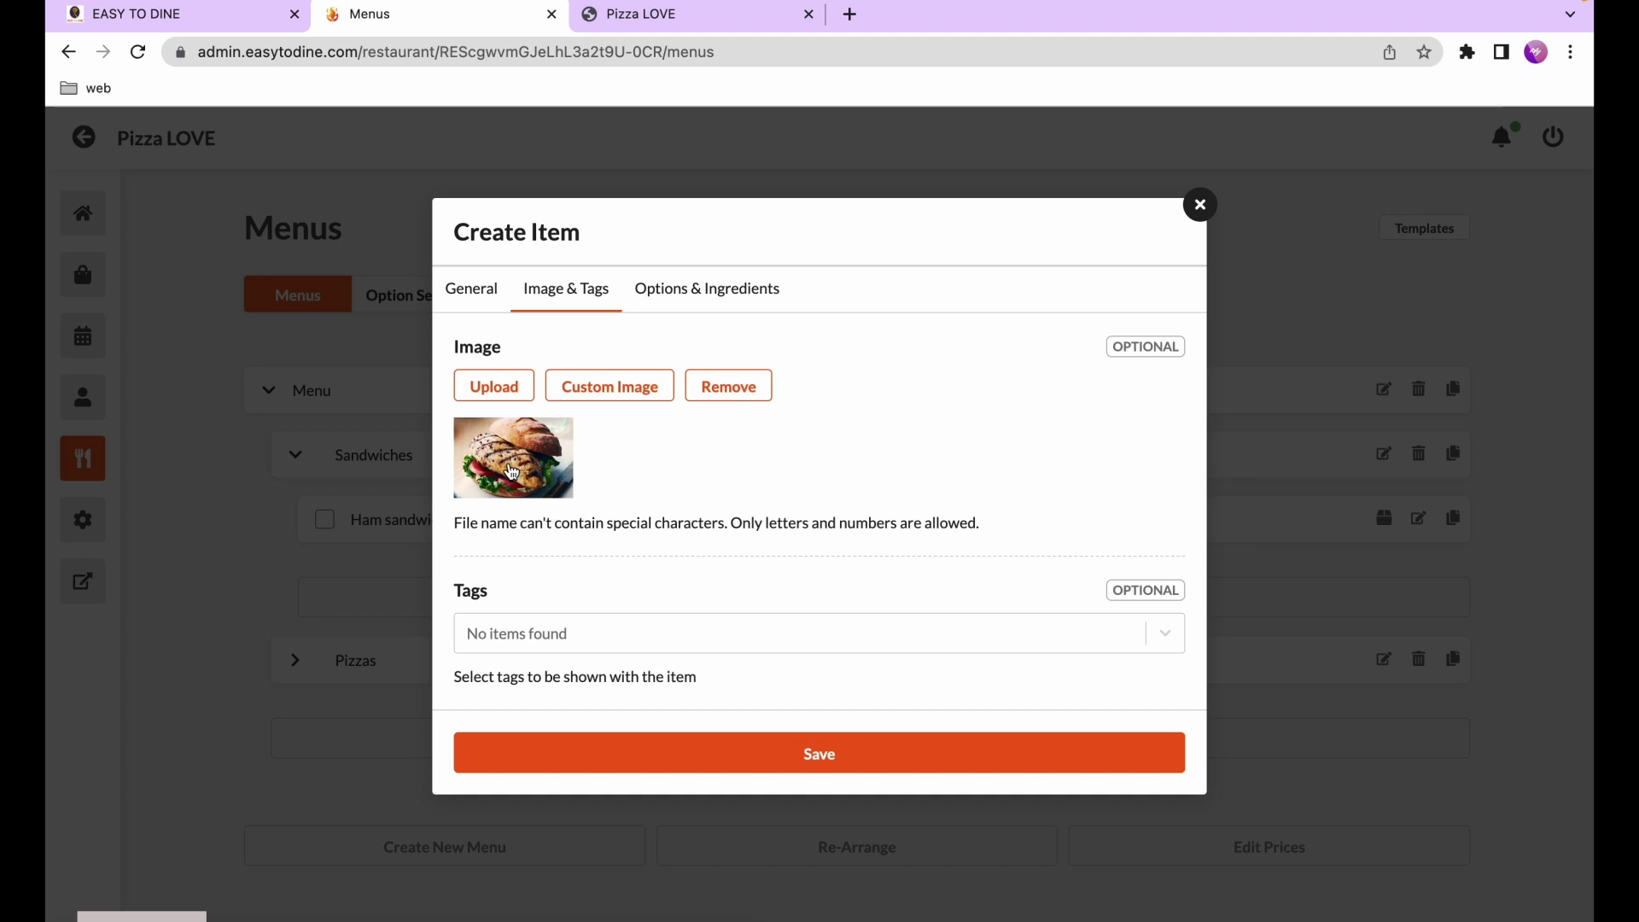
Give the sandwich ingredients grilled chicken, lettuce and mayo, then save the item
{"action": "left_click", "coordinate": [672, 290]}
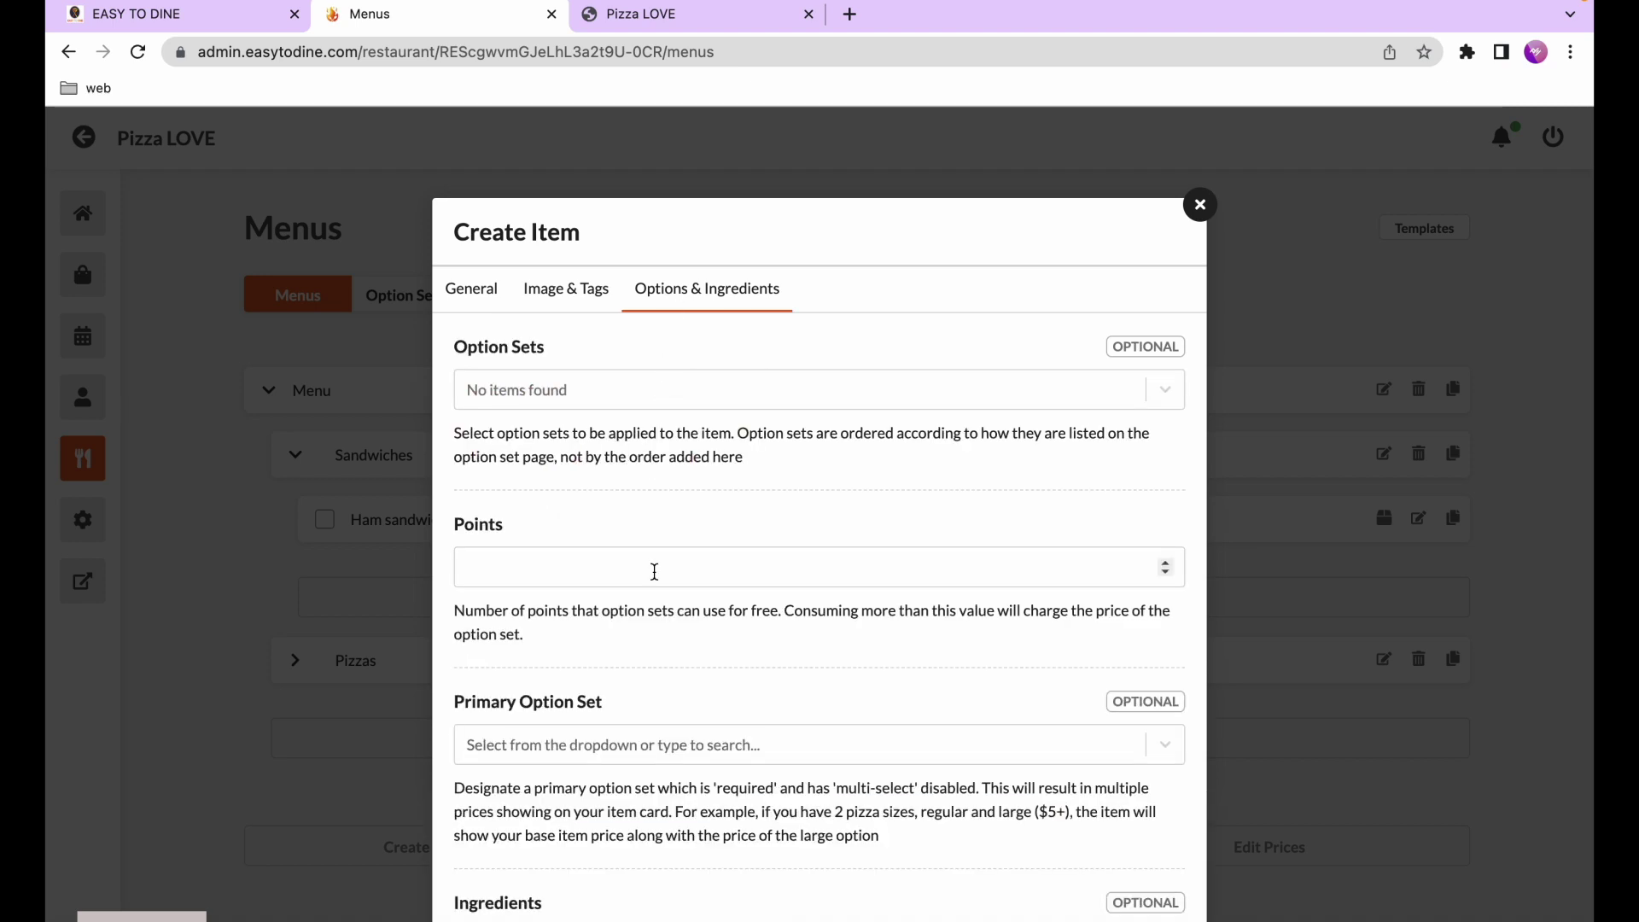
{"action": "scroll", "coordinate": [653, 568], "scroll_direction": "down", "scroll_amount": 3}
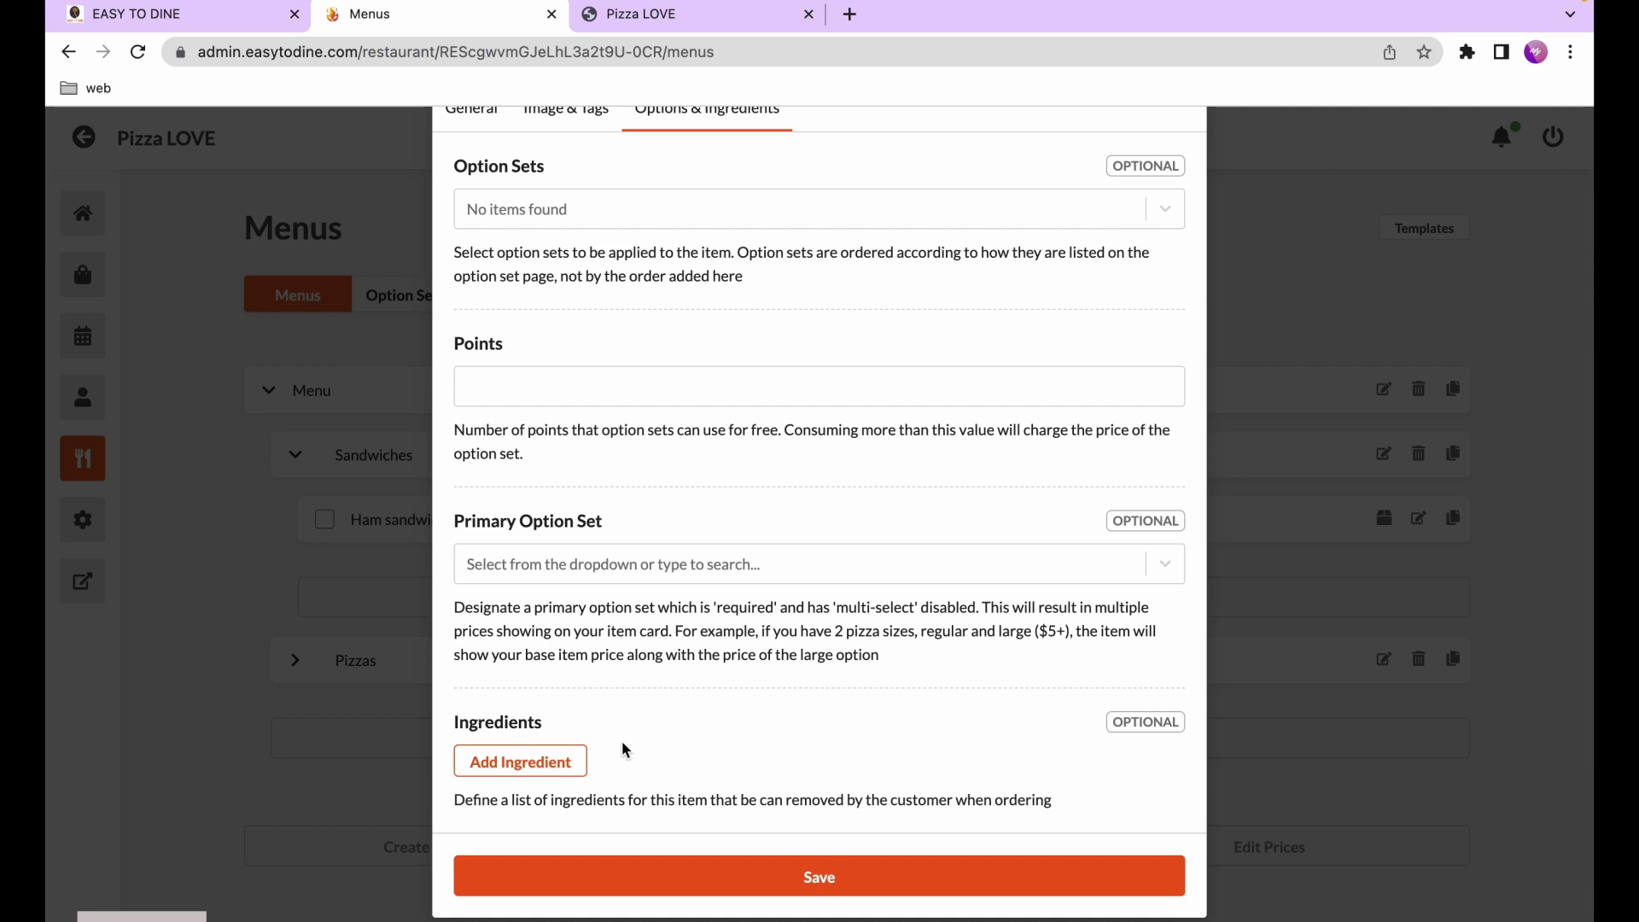
{"action": "left_click", "coordinate": [546, 761]}
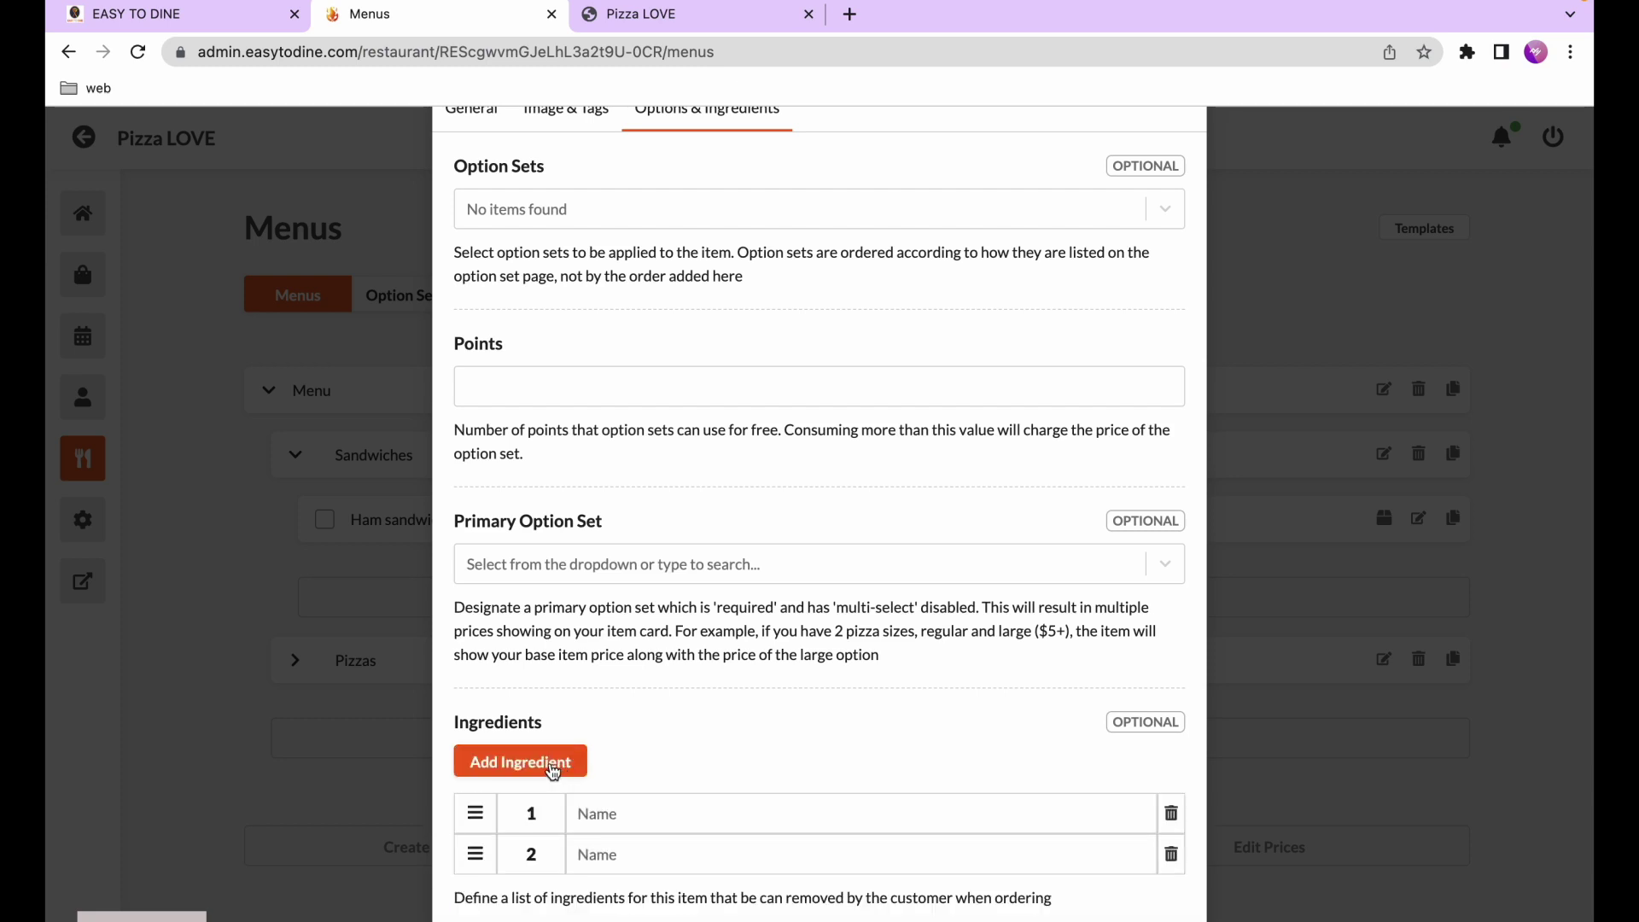
{"action": "left_click", "coordinate": [619, 808]}
{"action": "type", "text": "grilled chicken"}
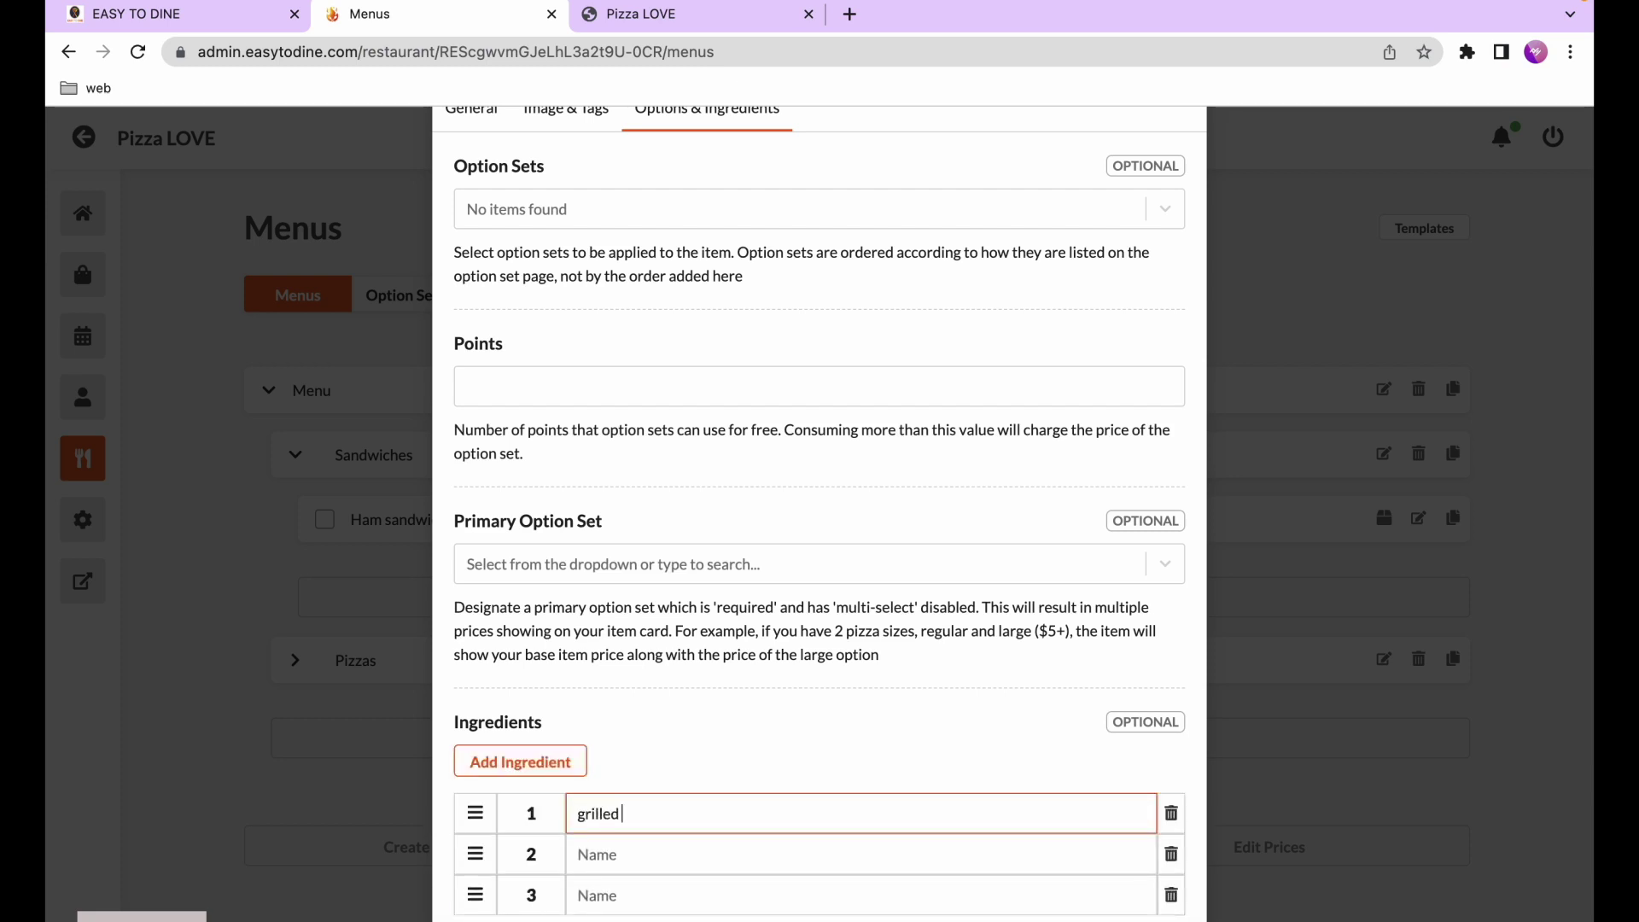
{"action": "left_click", "coordinate": [600, 848]}
{"action": "type", "text": "lettuce"}
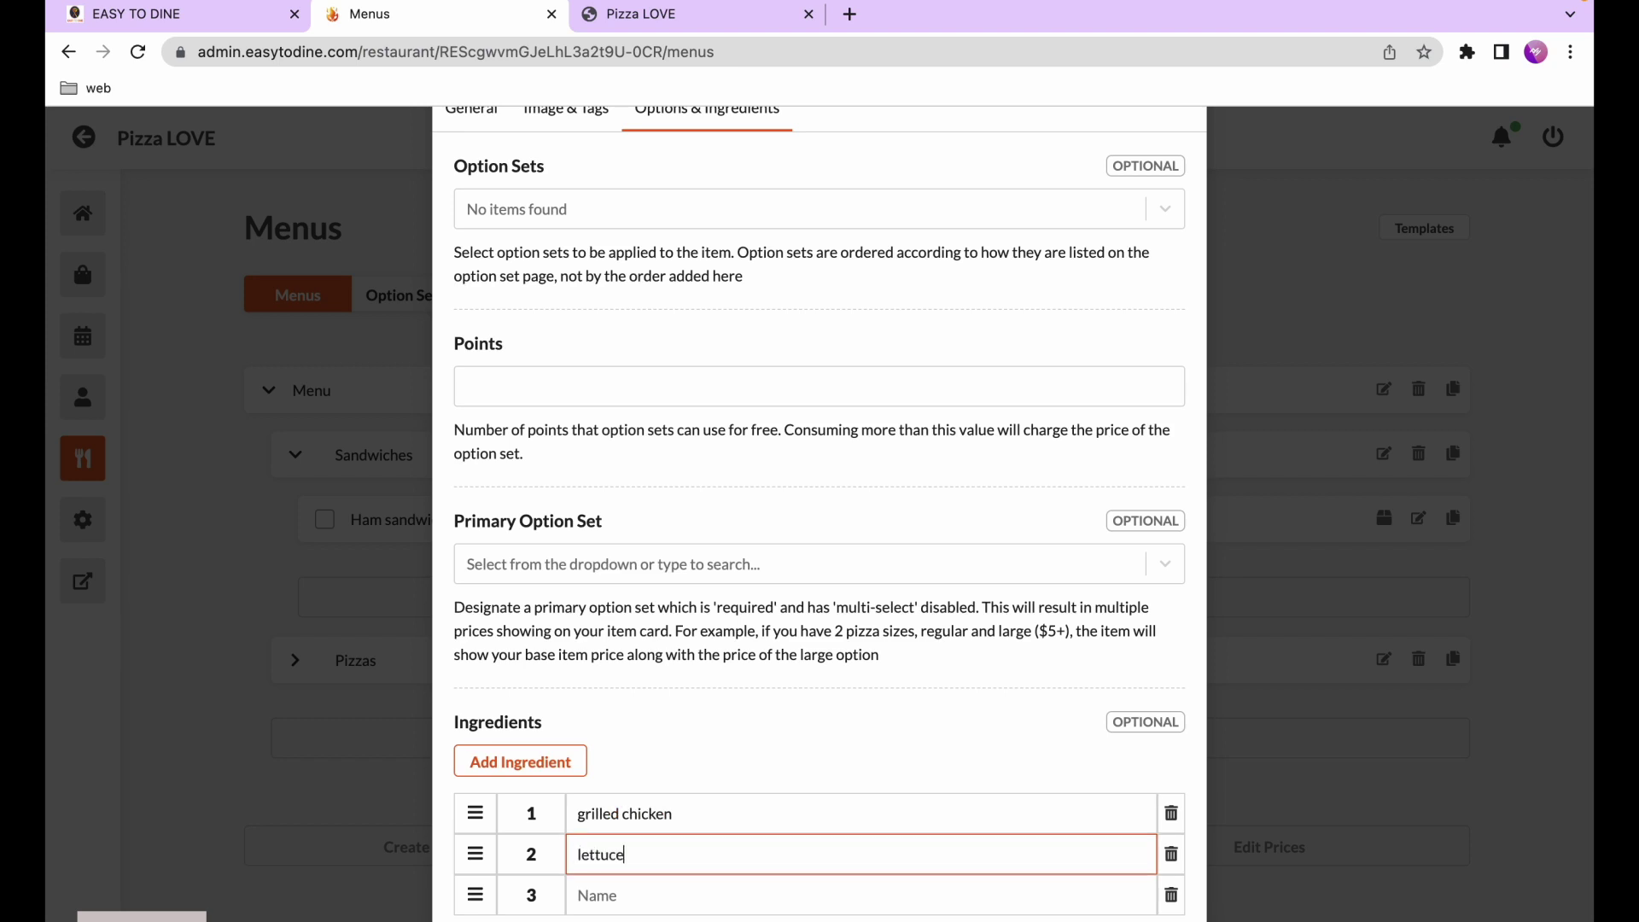
{"action": "left_click", "coordinate": [614, 904]}
{"action": "type", "text": "mayo"}
{"action": "scroll", "coordinate": [740, 823], "scroll_direction": "down", "scroll_amount": 3}
{"action": "left_click", "coordinate": [732, 878]}
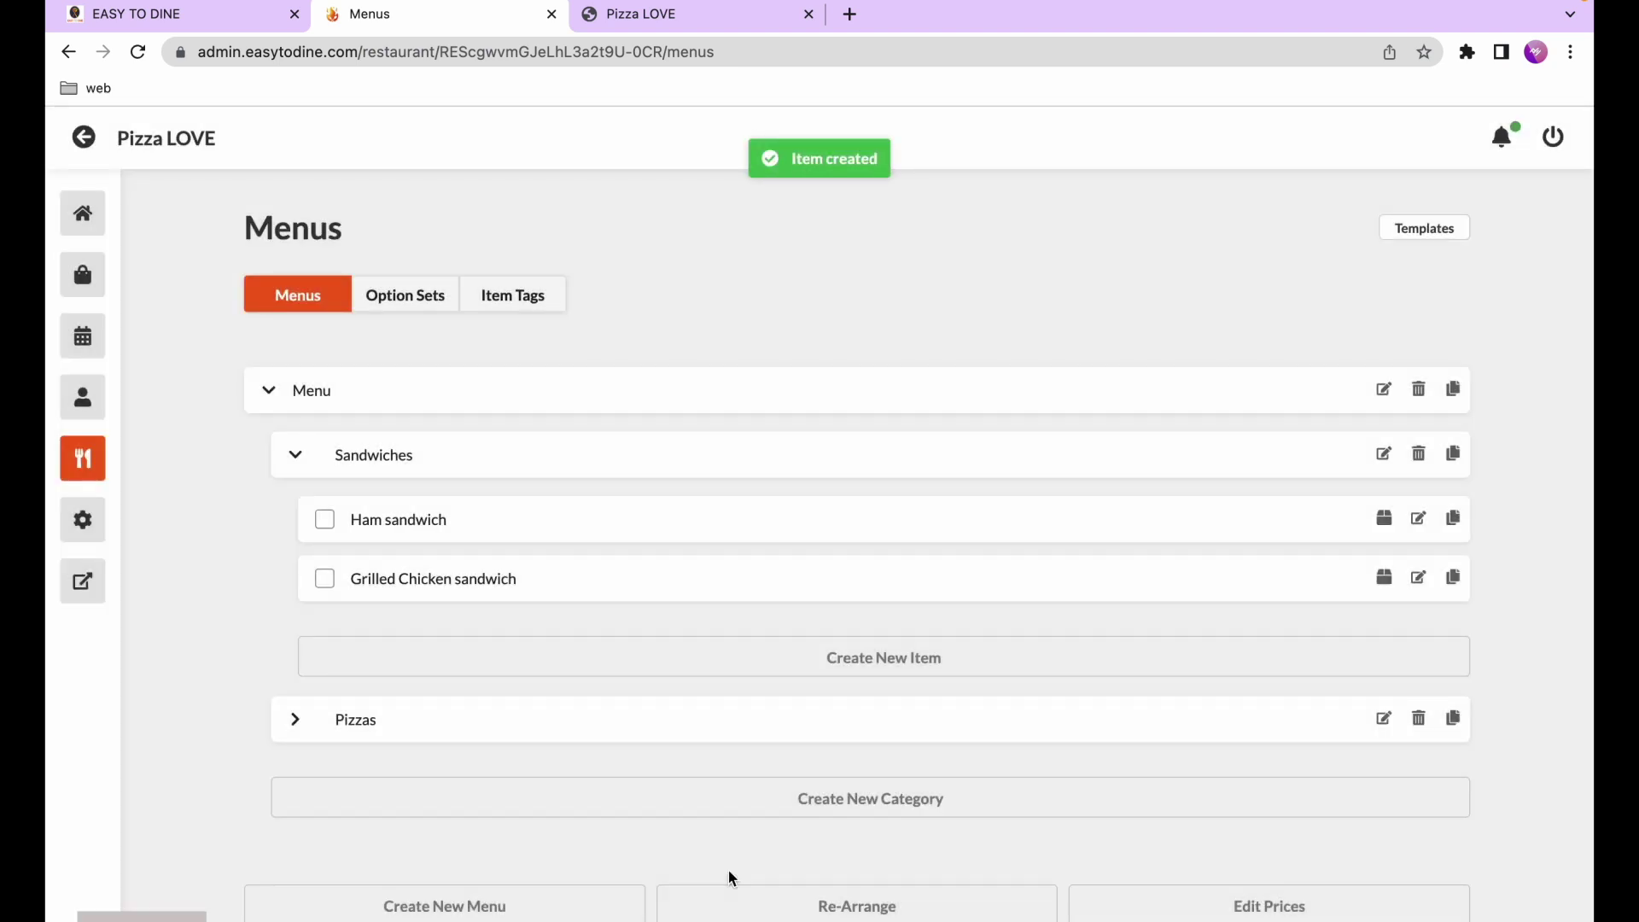
Create a Vegetarian Pizza item under Pizzas with a price and the description 'yummy'
{"action": "left_click", "coordinate": [768, 721]}
{"action": "scroll", "coordinate": [803, 743], "scroll_direction": "down", "scroll_amount": 1}
{"action": "left_click", "coordinate": [837, 732]}
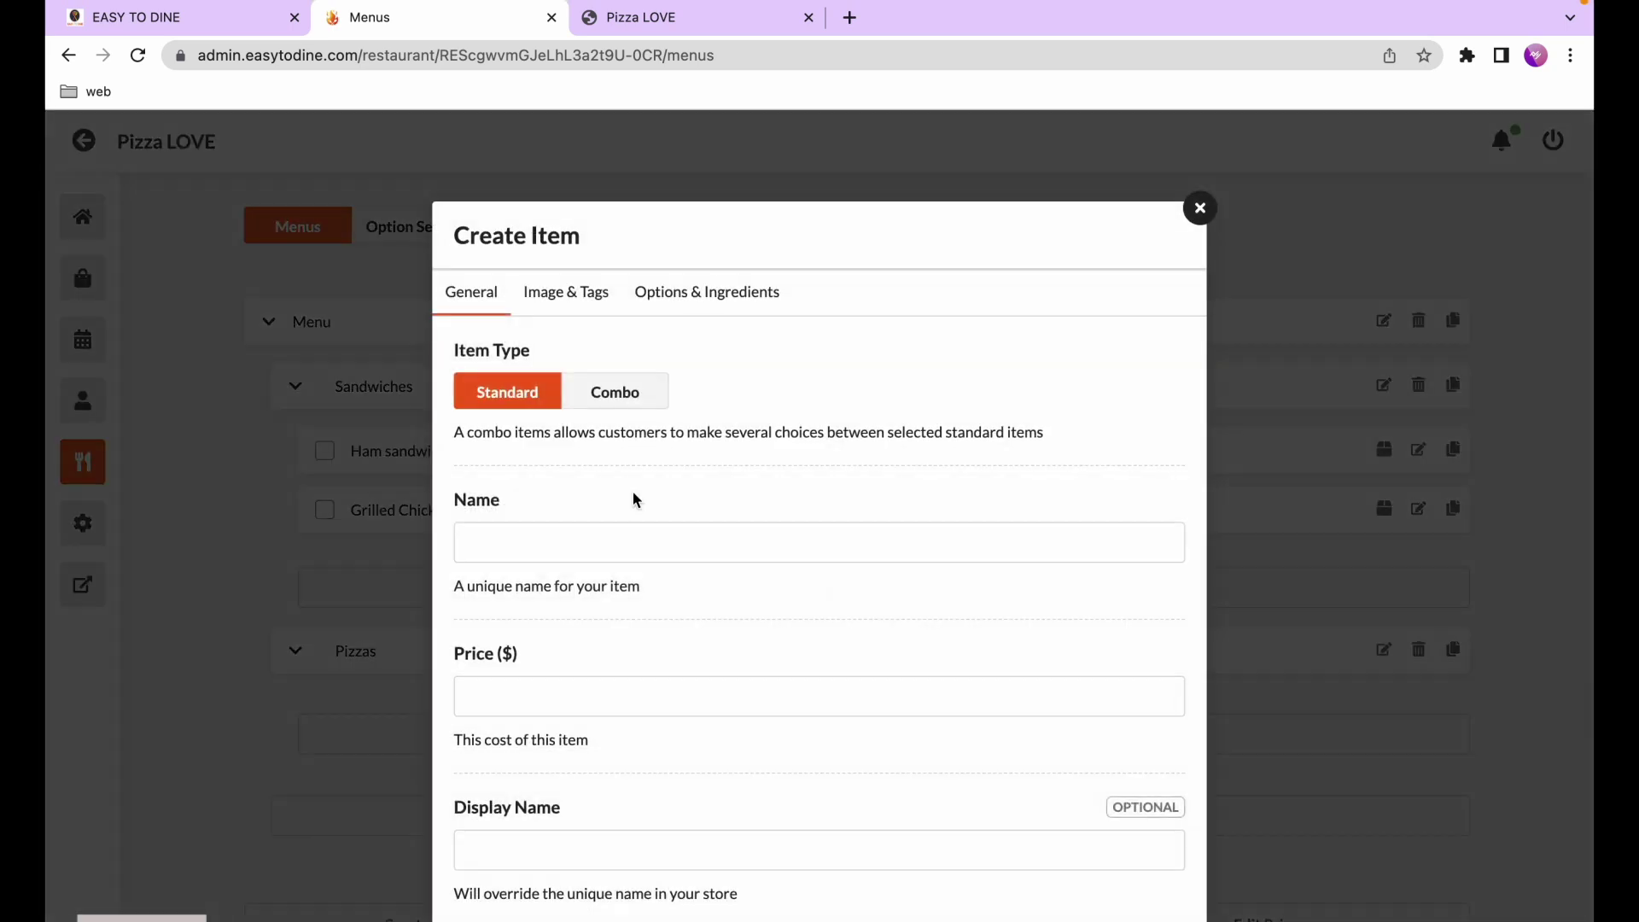
{"action": "left_click", "coordinate": [540, 554]}
{"action": "type", "text": "veg"}
{"action": "left_click", "coordinate": [555, 589]}
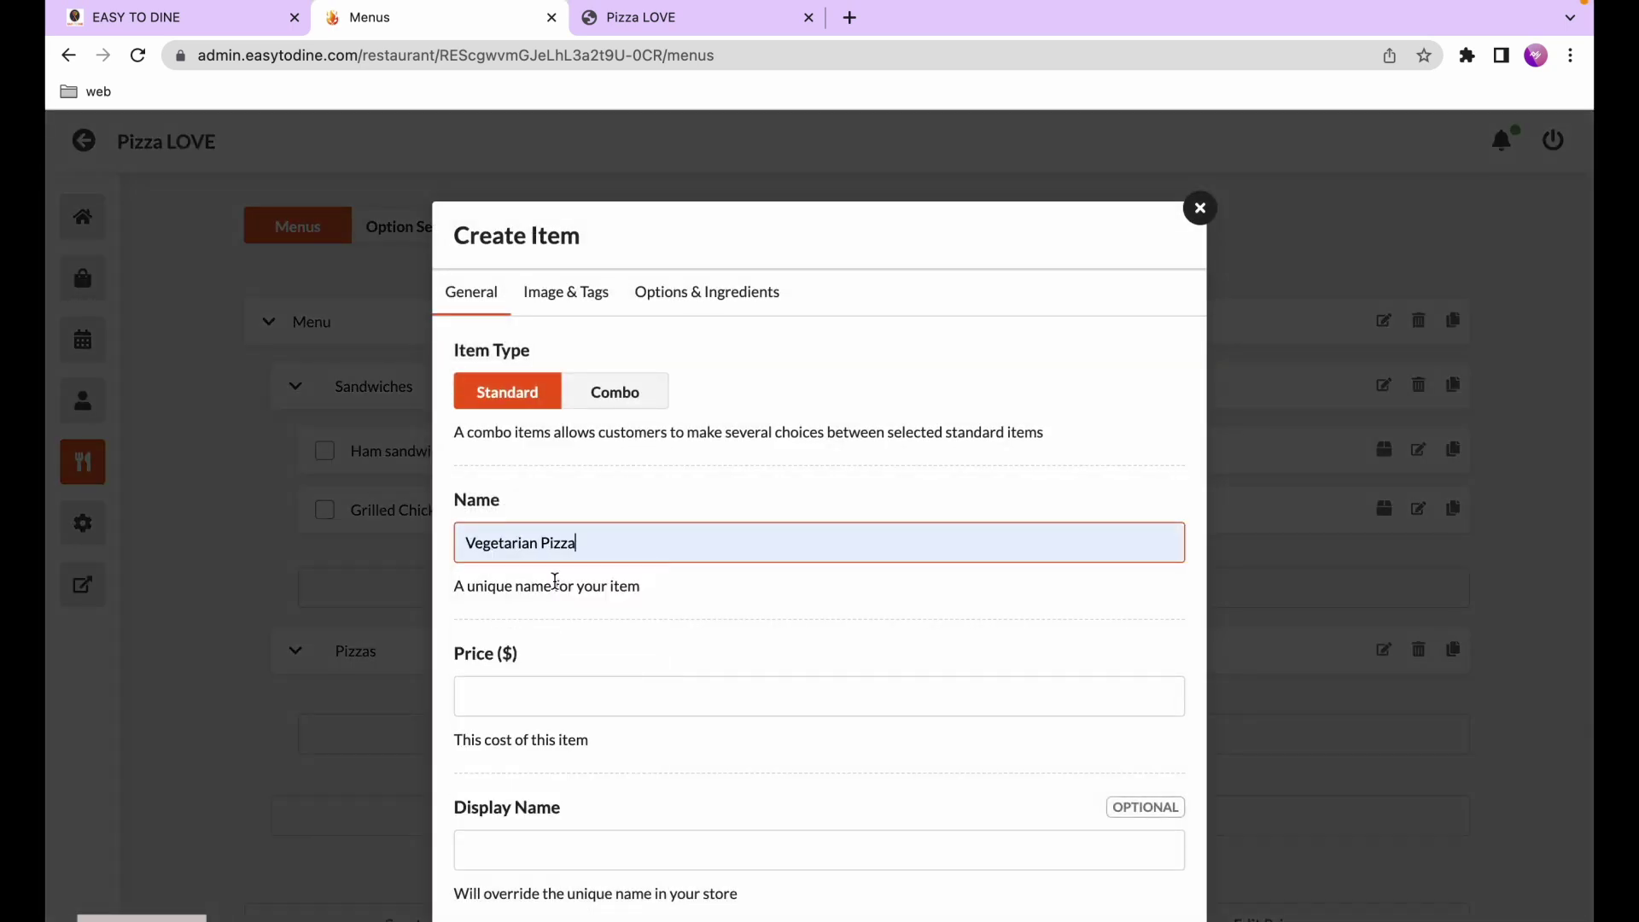
{"action": "left_click", "coordinate": [543, 713]}
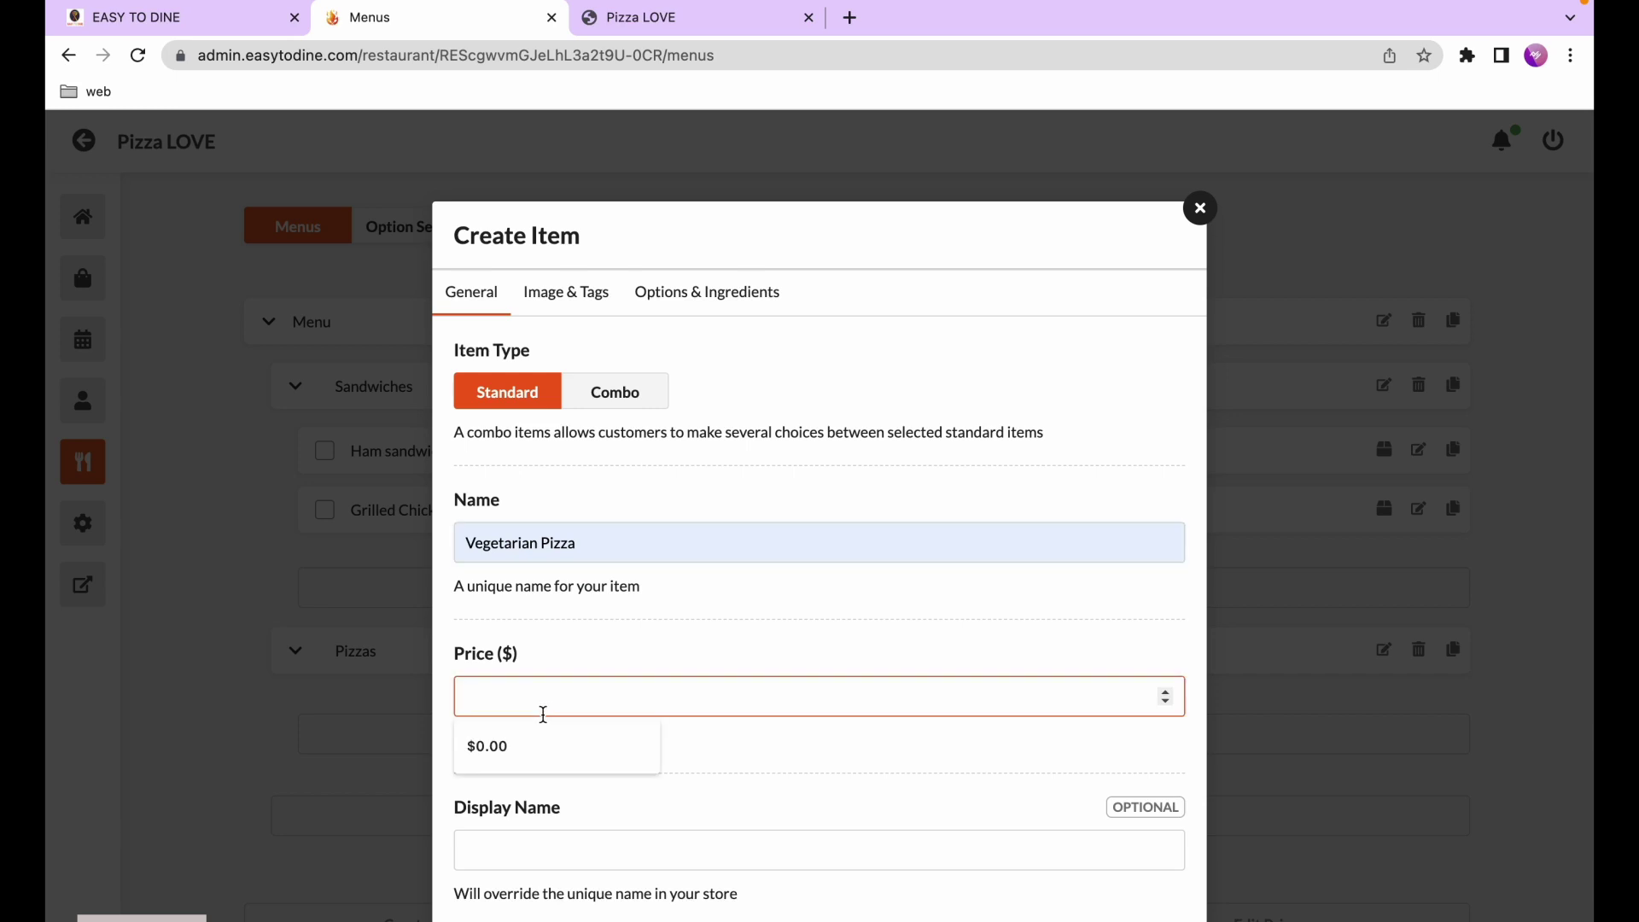
{"action": "type", "text": "15"}
{"action": "scroll", "coordinate": [598, 726], "scroll_direction": "down", "scroll_amount": 8}
{"action": "left_click", "coordinate": [529, 461]}
{"action": "type", "text": "yummy"}
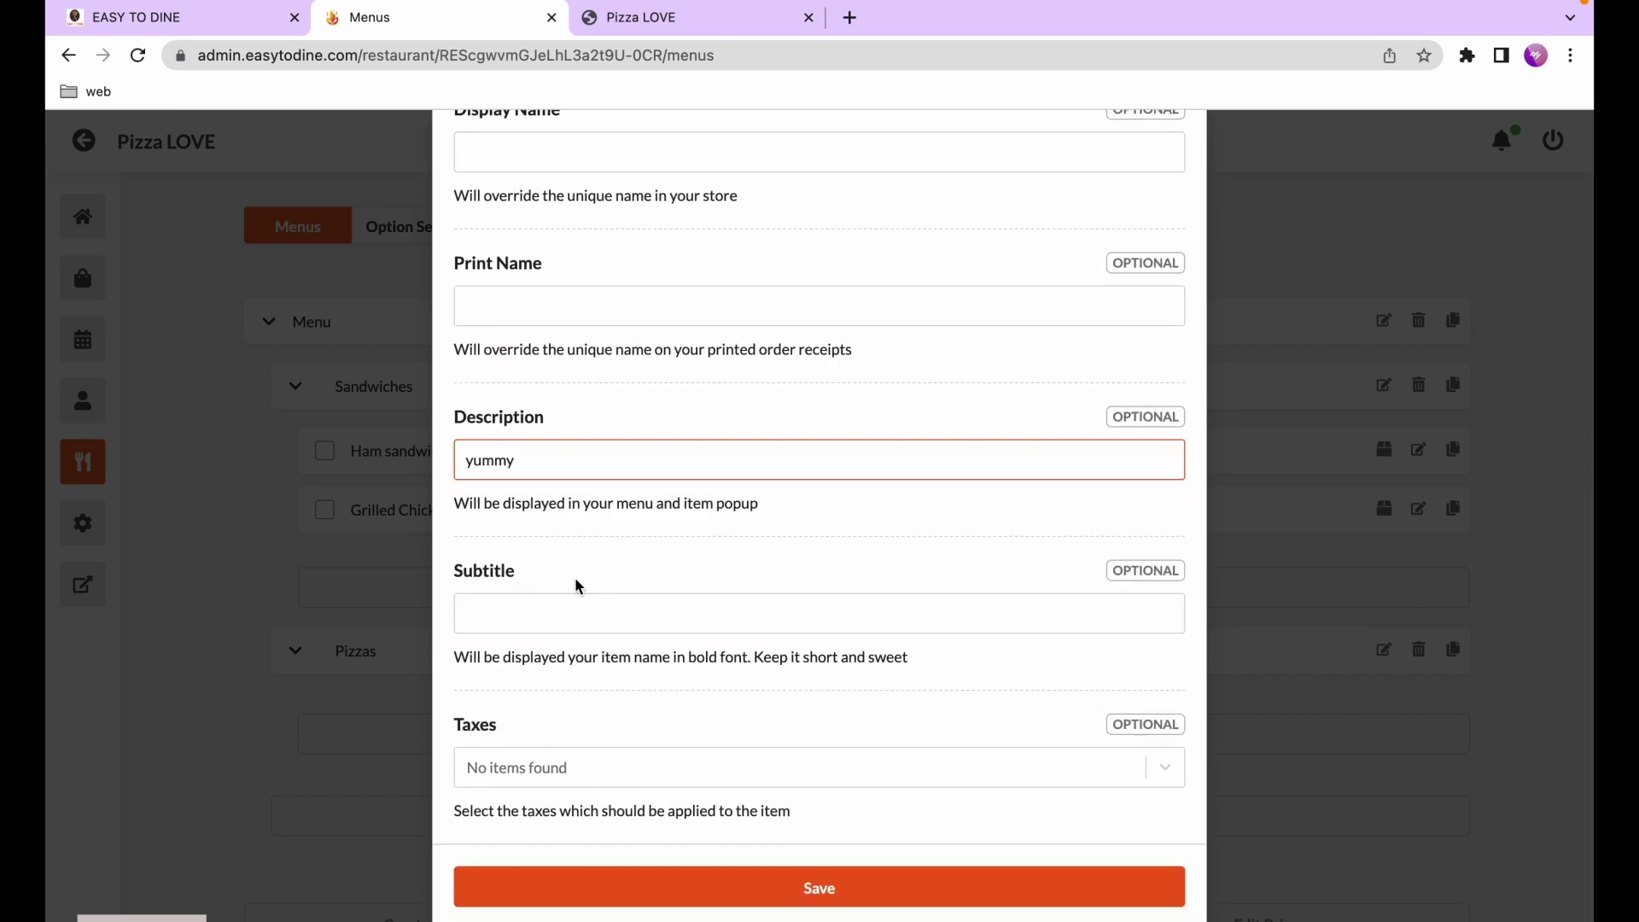
Attach 'veggie pizza.jpeg' as the Vegetarian Pizza's image
{"action": "scroll", "coordinate": [576, 577], "scroll_direction": "up", "scroll_amount": 8}
{"action": "left_click", "coordinate": [566, 293]}
{"action": "left_click", "coordinate": [511, 396]}
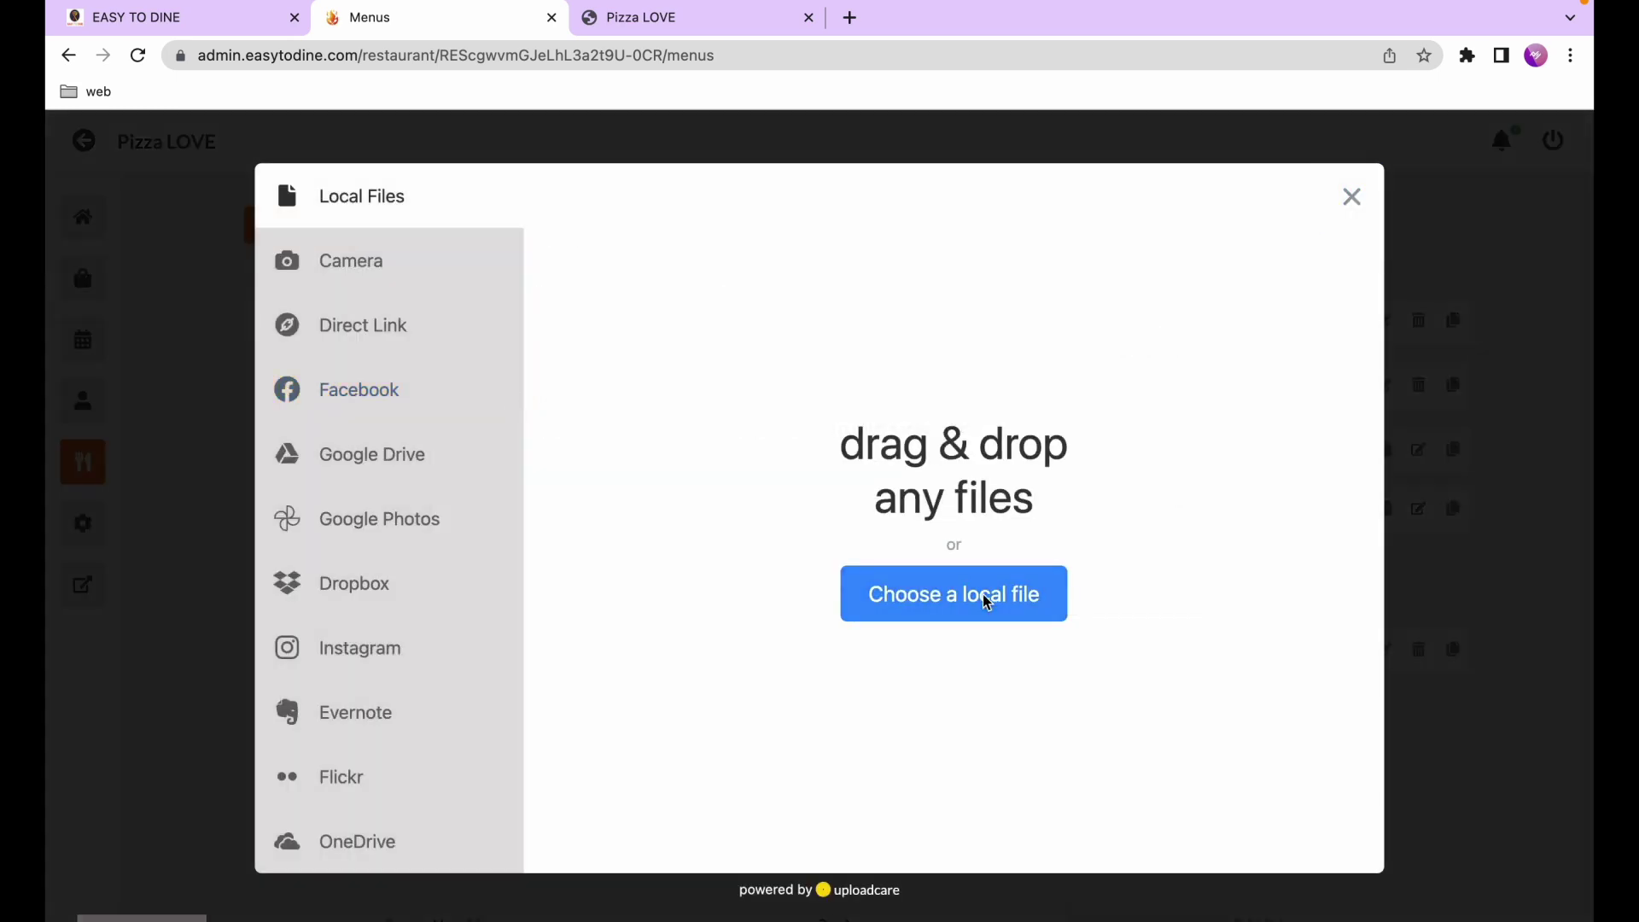
{"action": "left_click", "coordinate": [982, 596]}
{"action": "left_click", "coordinate": [683, 395]}
{"action": "left_click", "coordinate": [1191, 682]}
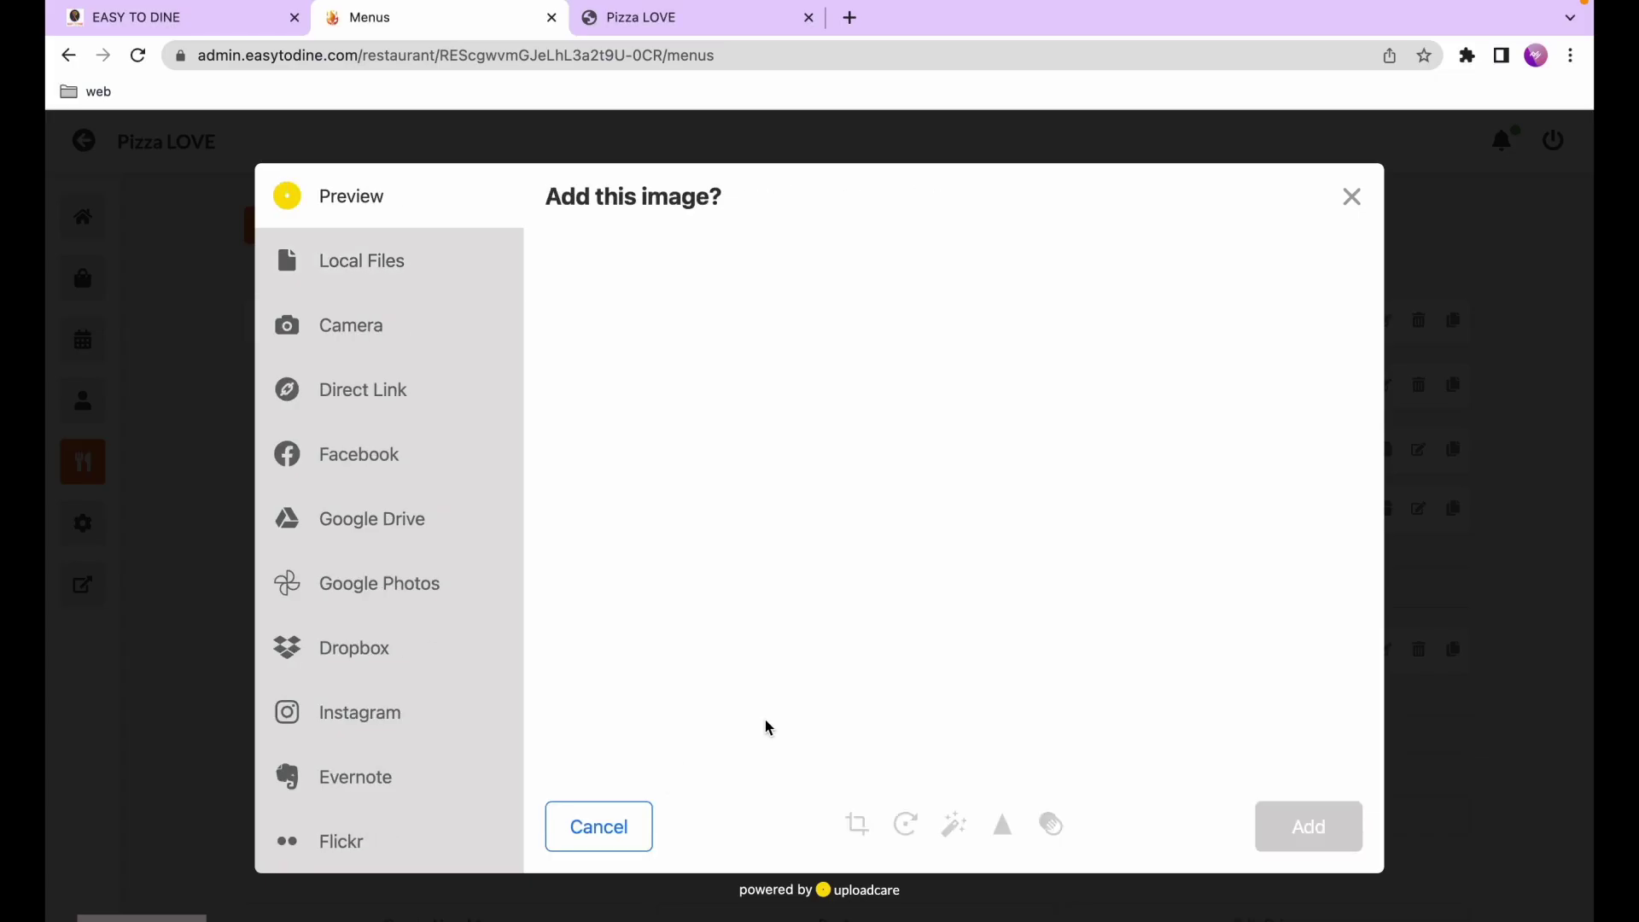
{"action": "left_click", "coordinate": [1308, 826]}
Add onion and tomato as ingredients and save the Vegetarian Pizza
{"action": "left_click", "coordinate": [671, 299]}
{"action": "scroll", "coordinate": [577, 794], "scroll_direction": "down", "scroll_amount": 3}
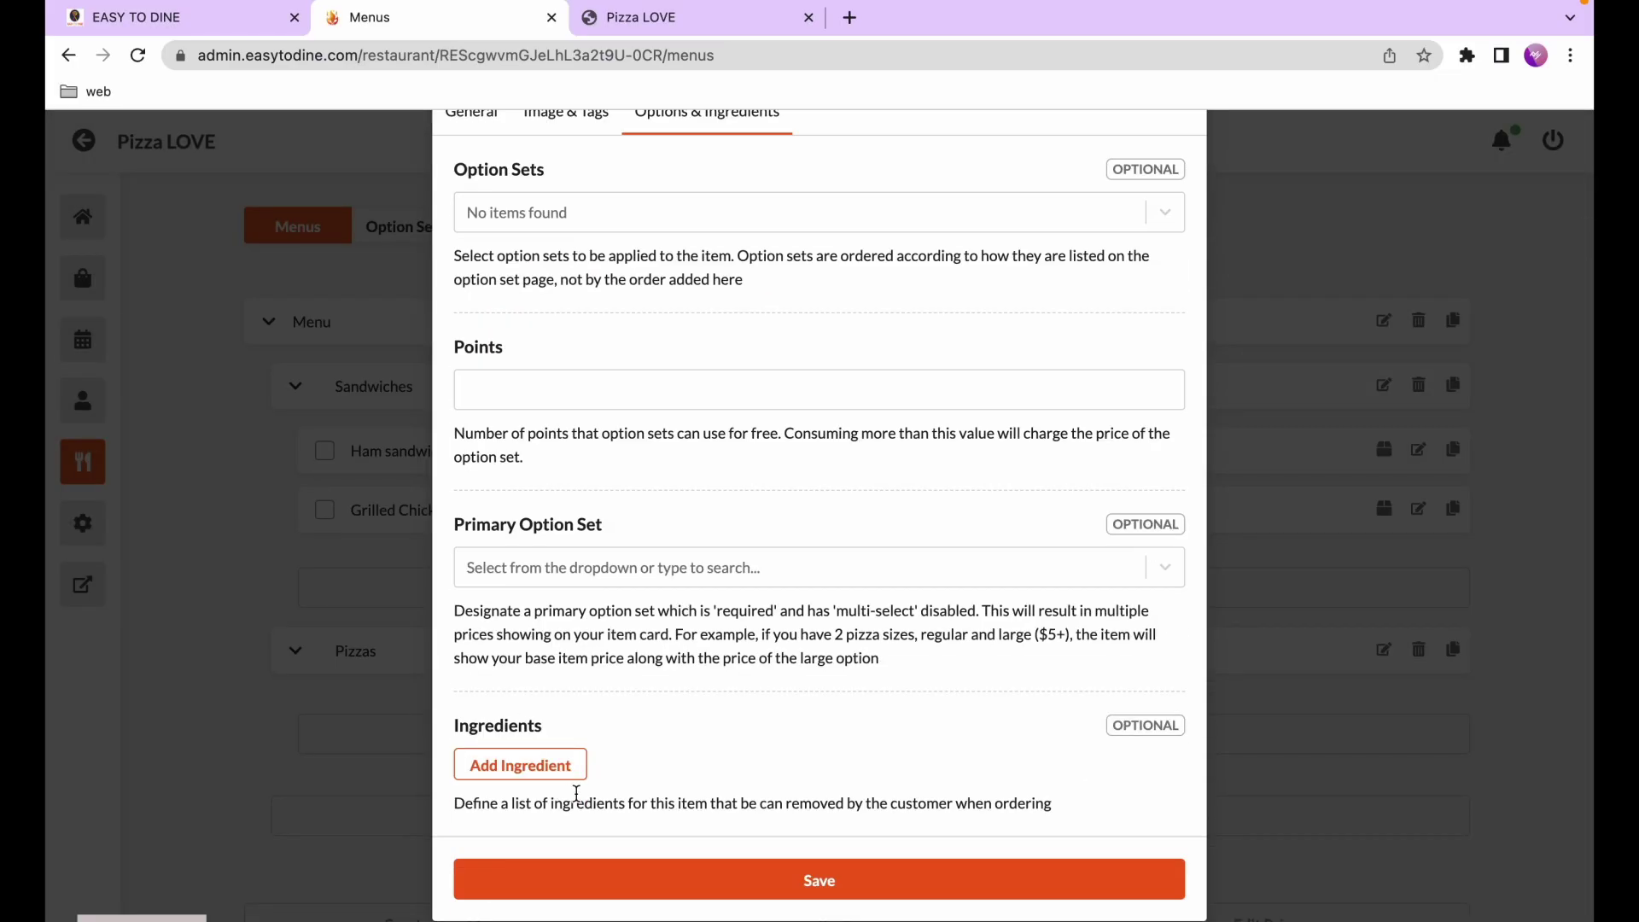
{"action": "left_click", "coordinate": [520, 766]}
{"action": "left_click", "coordinate": [615, 817]}
{"action": "type", "text": "onion"}
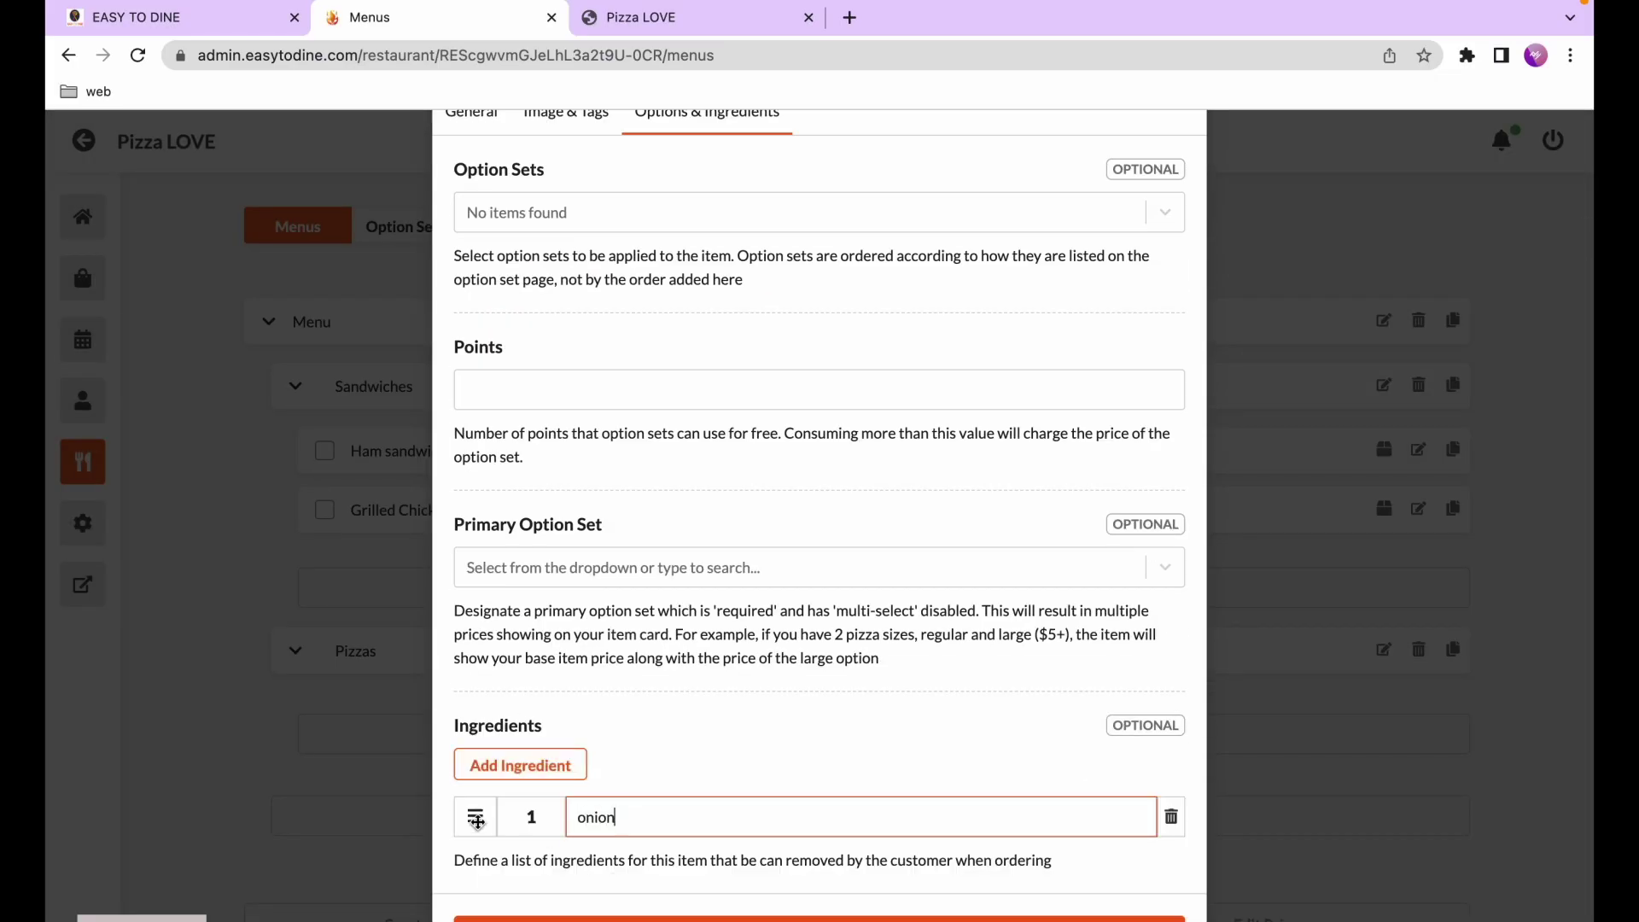
{"action": "left_click", "coordinate": [520, 765]}
{"action": "left_click", "coordinate": [764, 855]}
{"action": "type", "text": "tomato"}
{"action": "key", "text": "Return"}
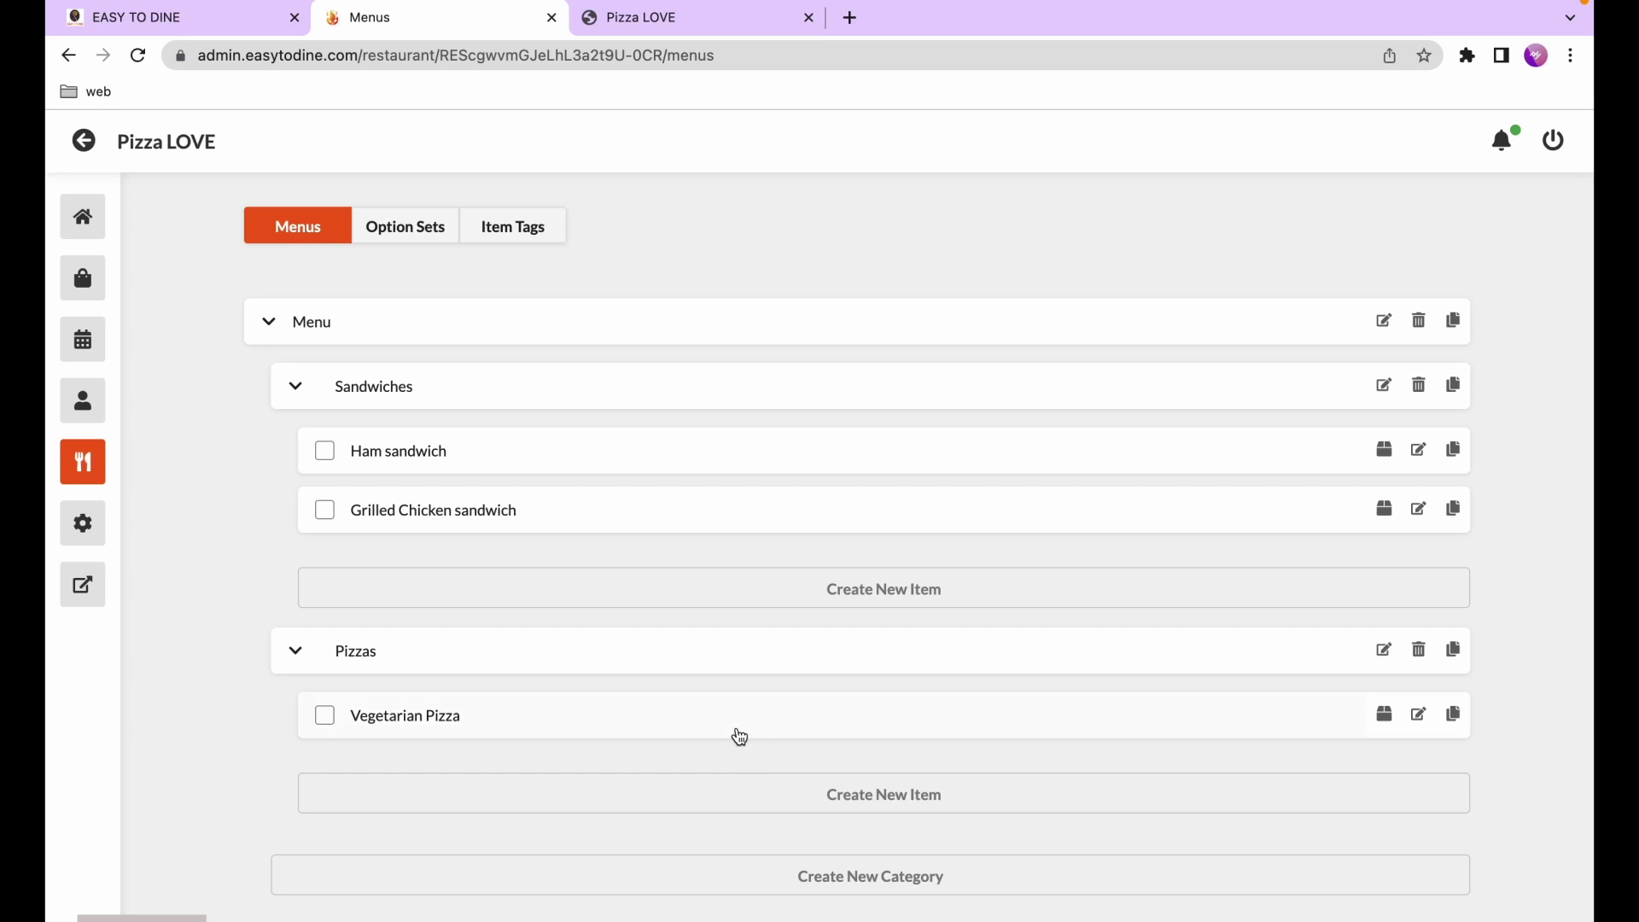
{"action": "key", "text": "ctrl+Tab"}
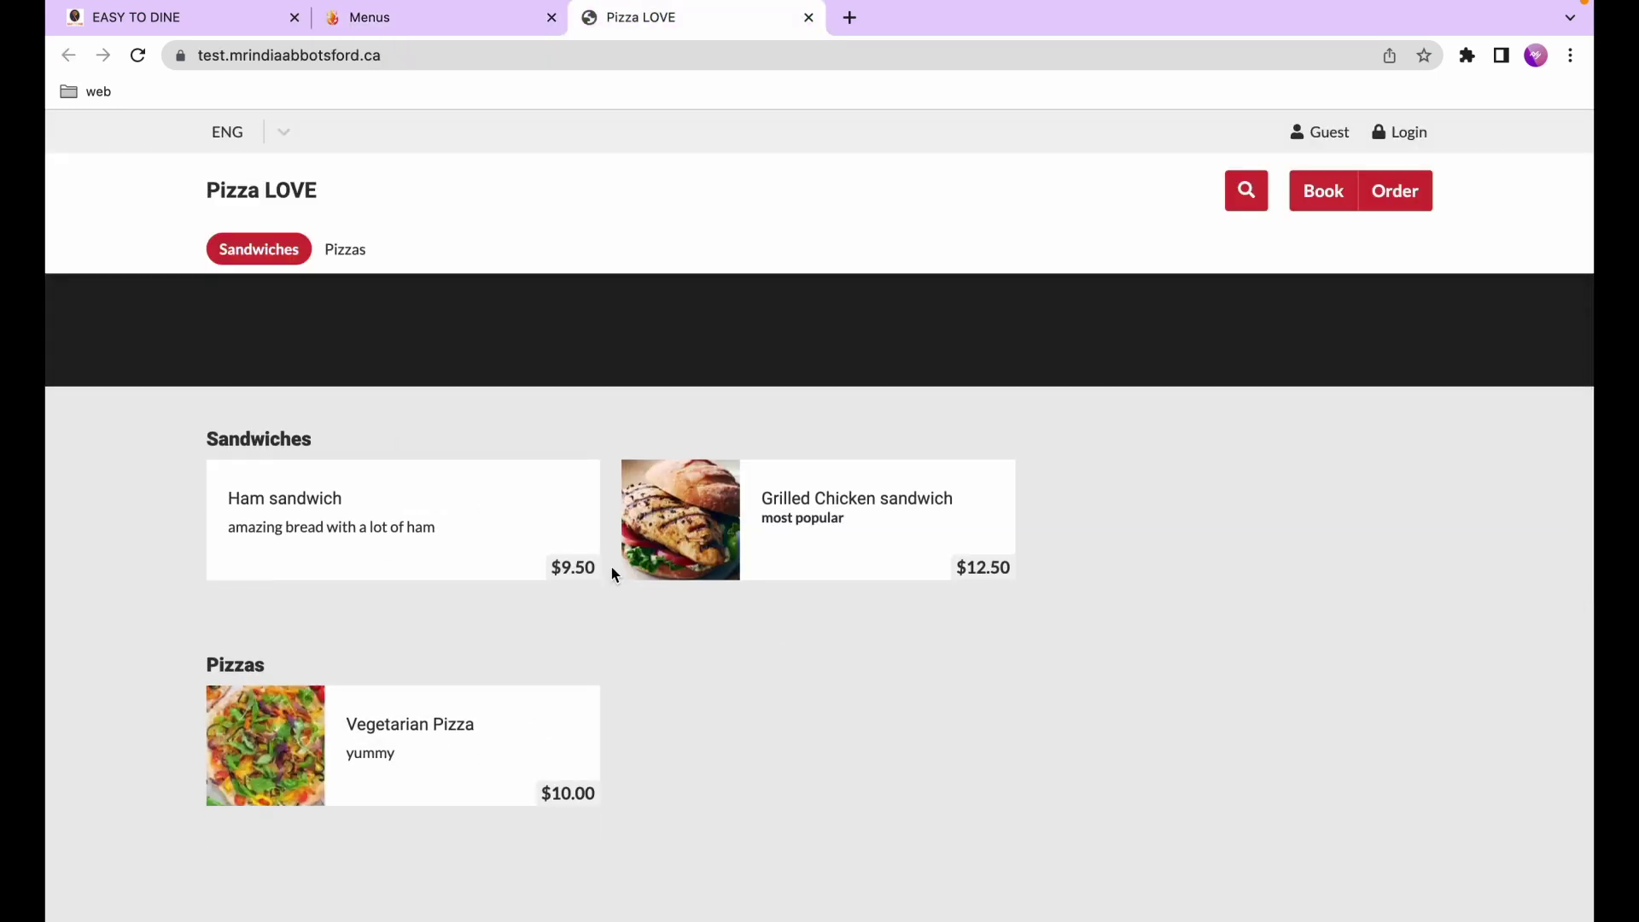
Start a pickup order for now on the Pizza LOVE storefront
{"action": "left_click", "coordinate": [345, 250]}
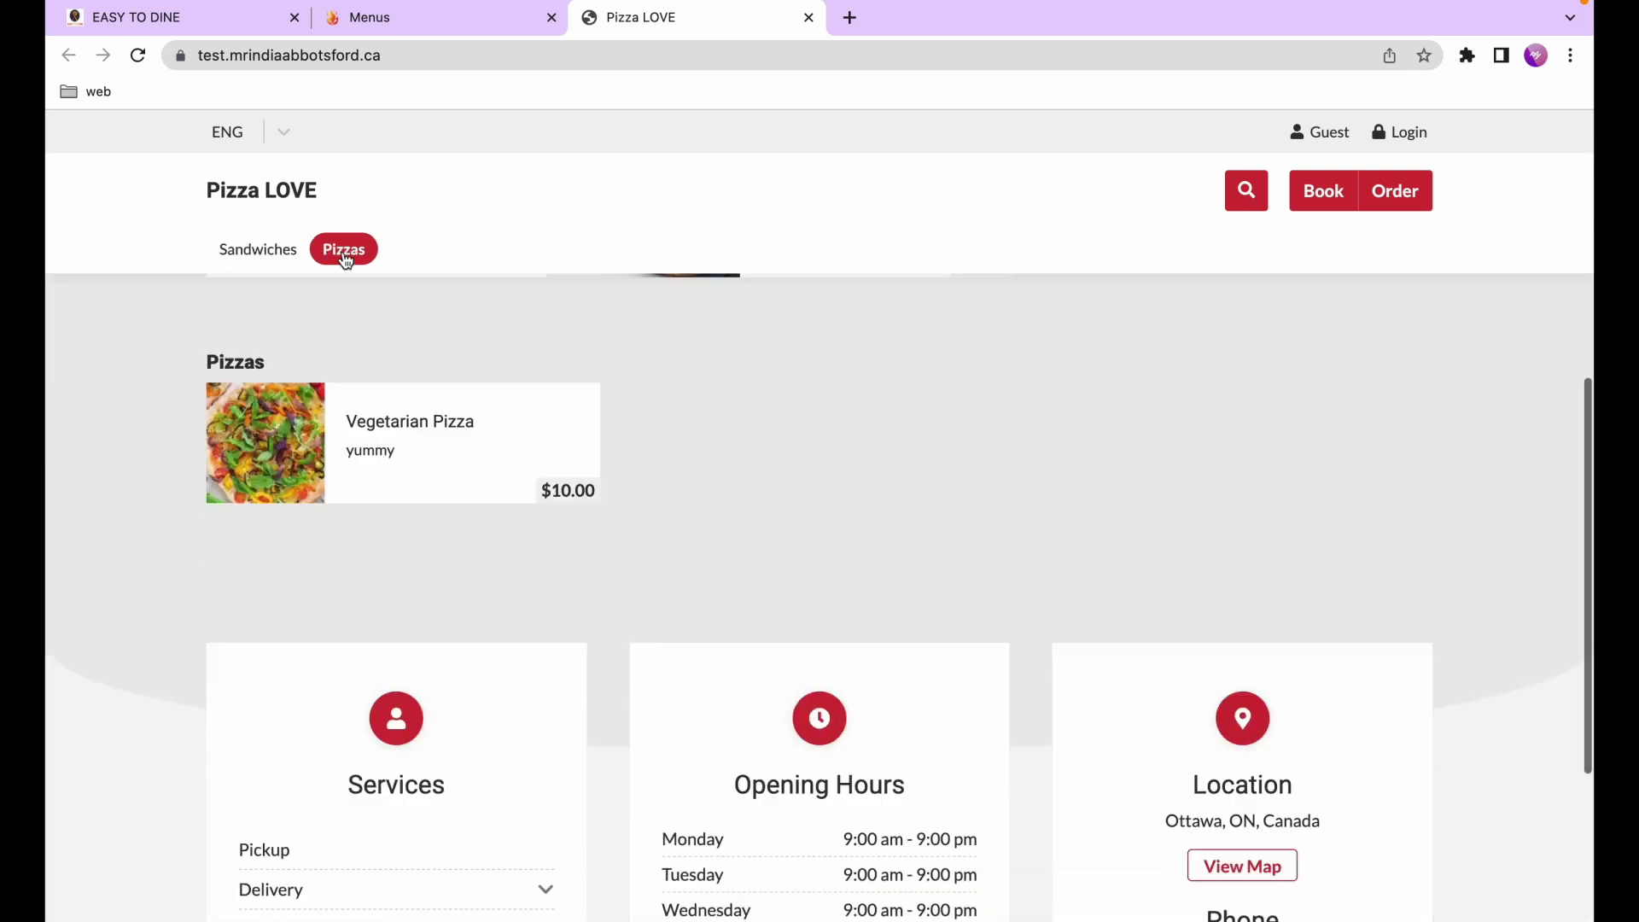
{"action": "left_click", "coordinate": [259, 250]}
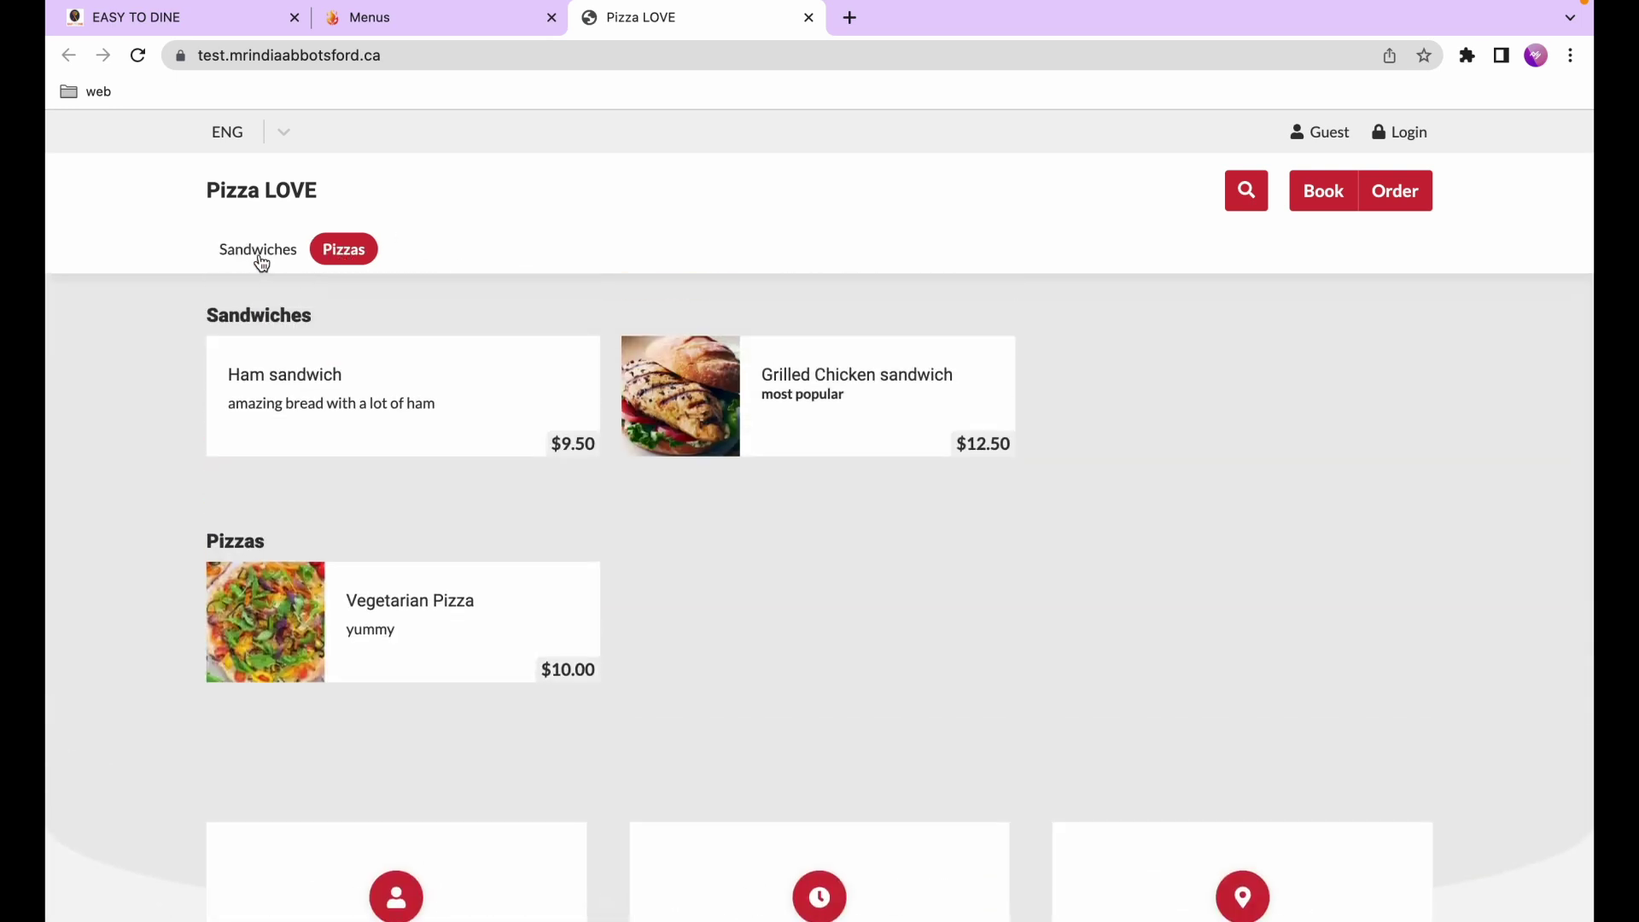
{"action": "left_click", "coordinate": [1399, 192]}
{"action": "left_click", "coordinate": [643, 447]}
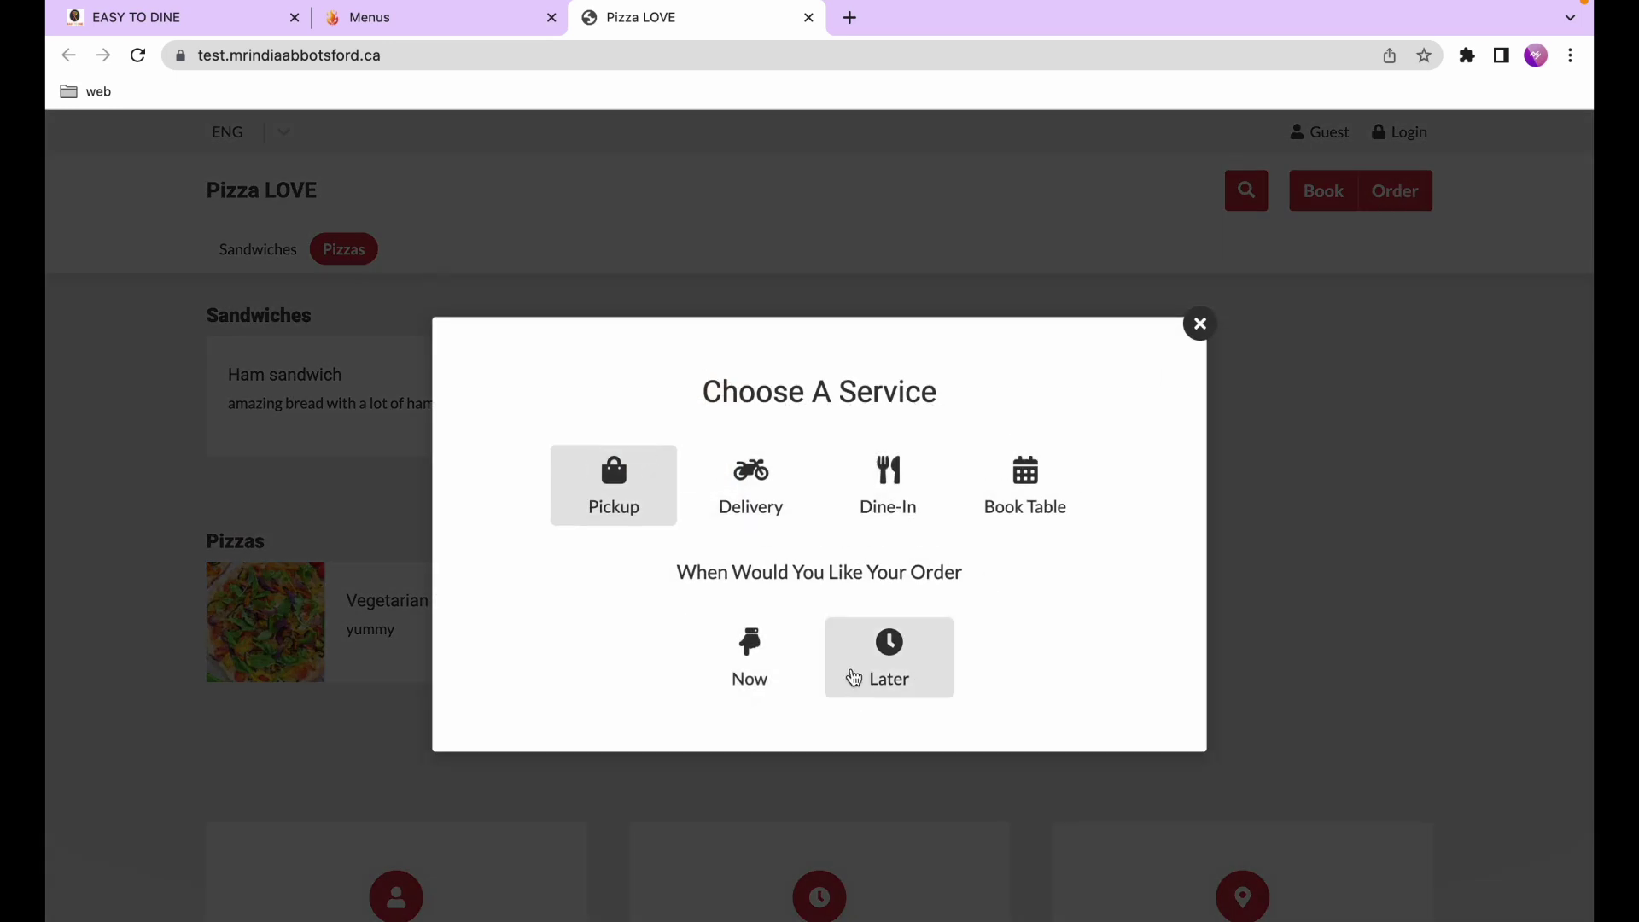
{"action": "left_click", "coordinate": [756, 670]}
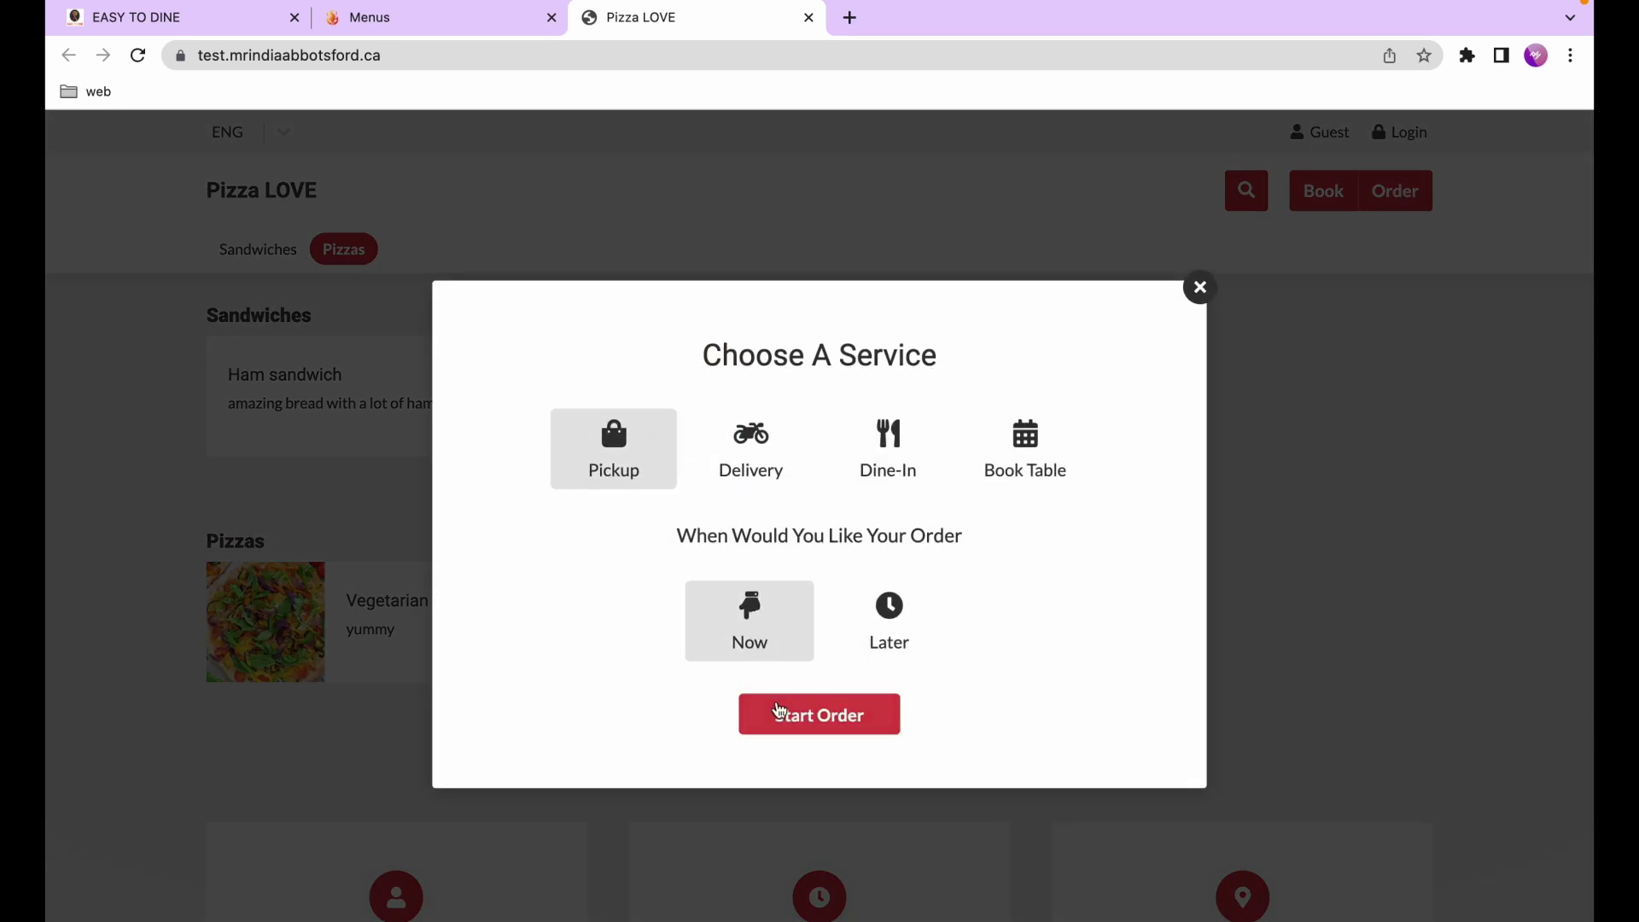
{"action": "left_click", "coordinate": [773, 708]}
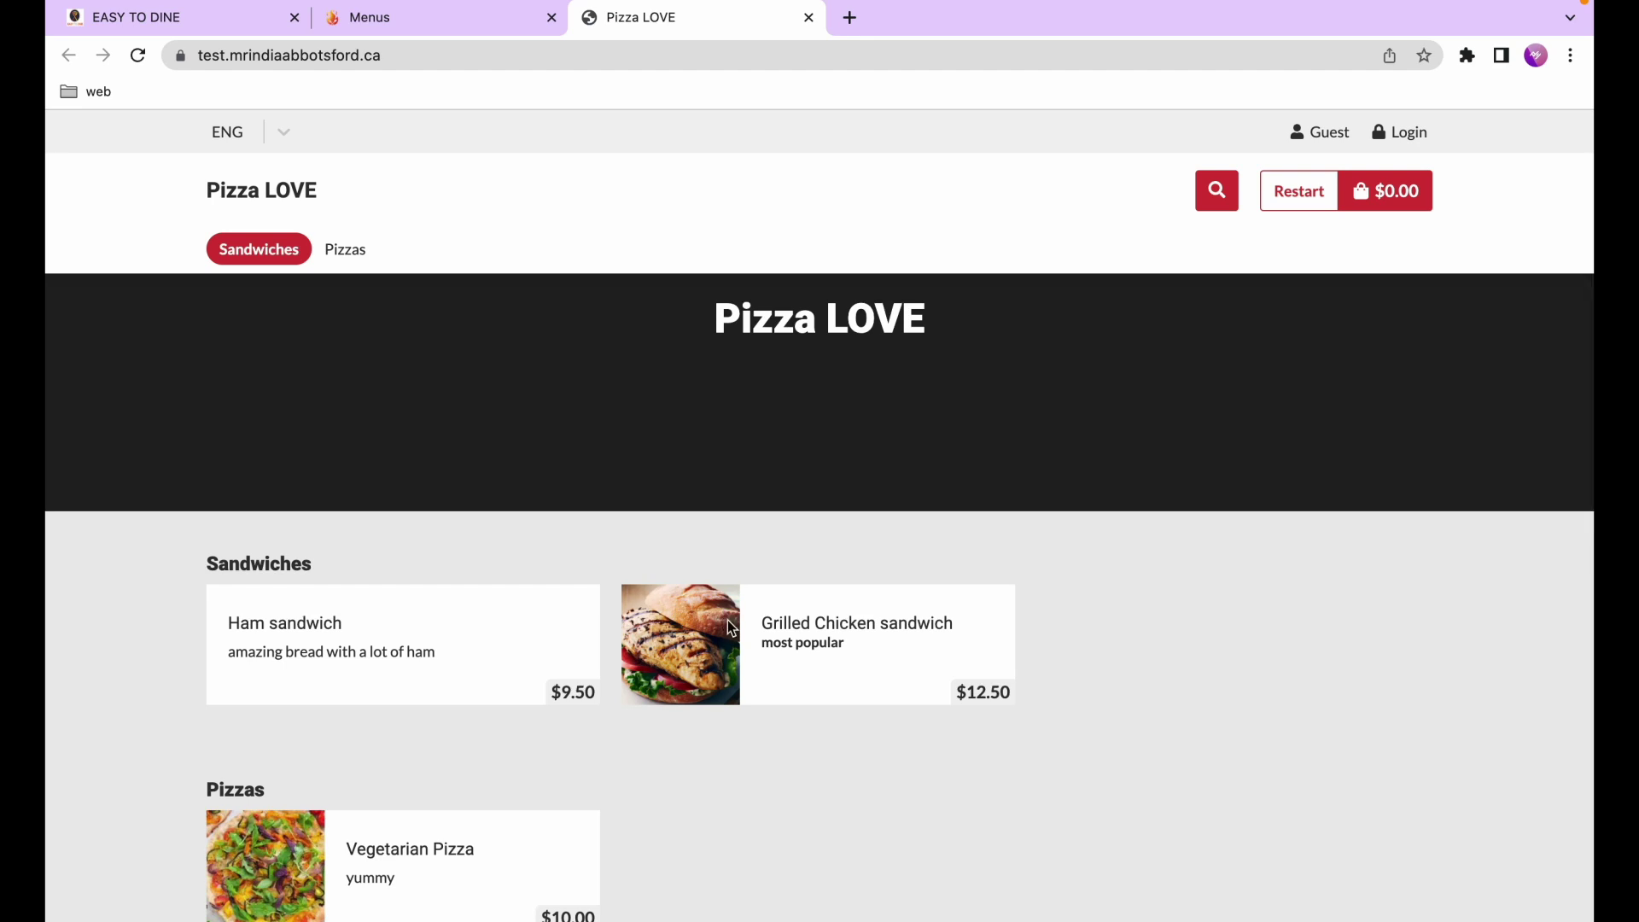
Add a Grilled Chicken sandwich without grilled chicken and lettuce to the cart
{"action": "left_click", "coordinate": [728, 628]}
{"action": "left_click", "coordinate": [1035, 669]}
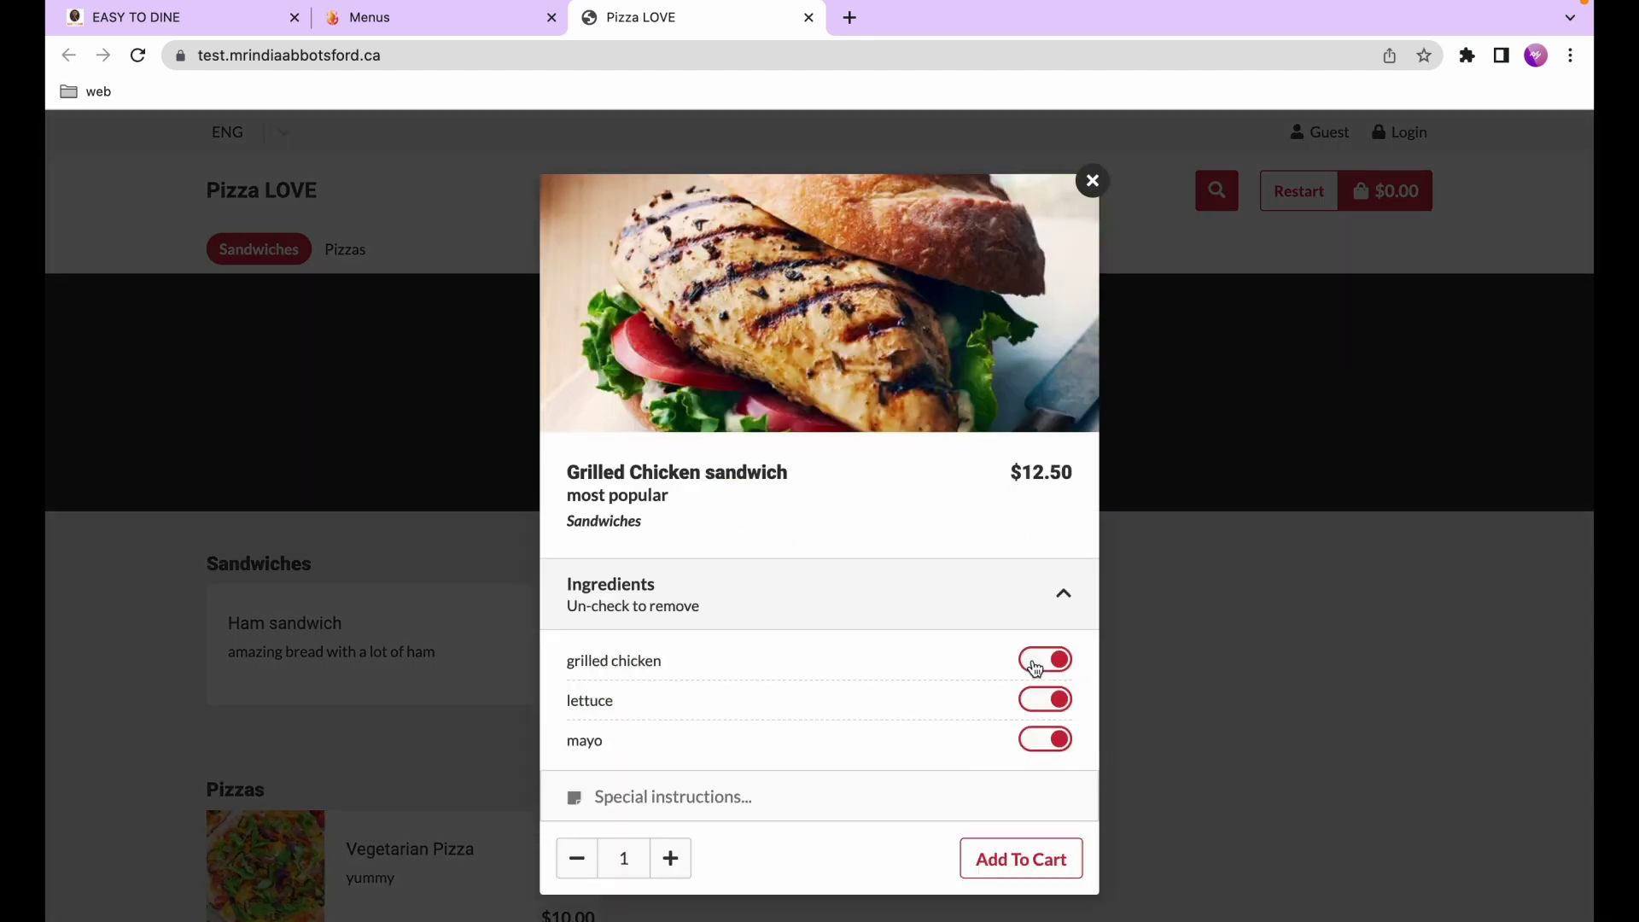
{"action": "left_click", "coordinate": [1045, 661]}
{"action": "left_click", "coordinate": [1048, 698]}
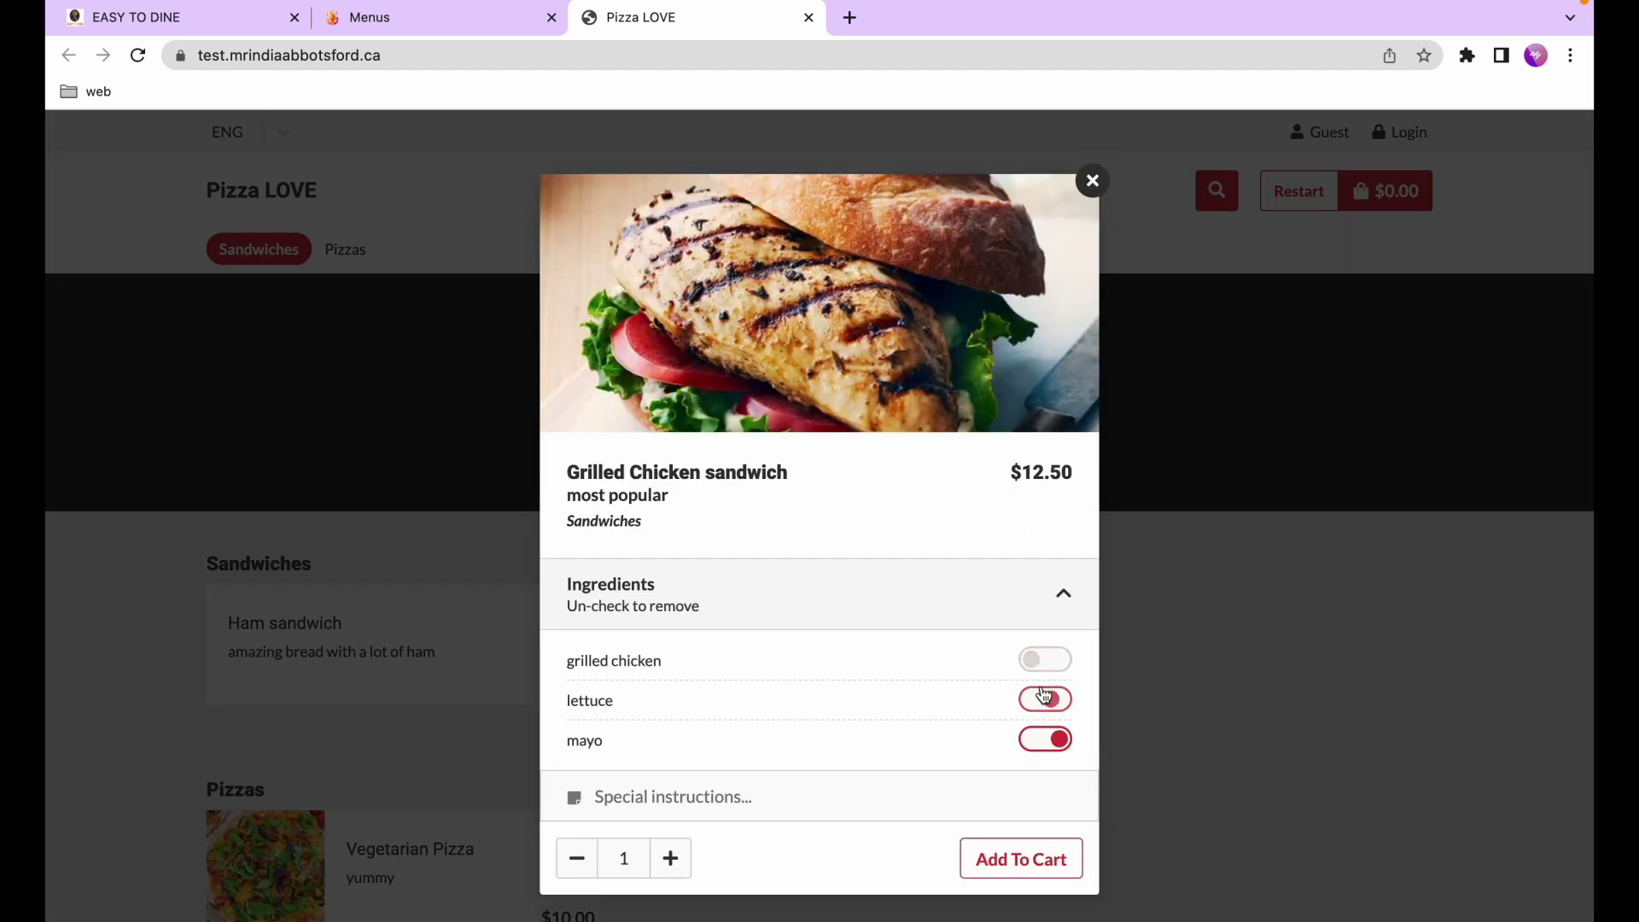
{"action": "left_click", "coordinate": [1004, 866]}
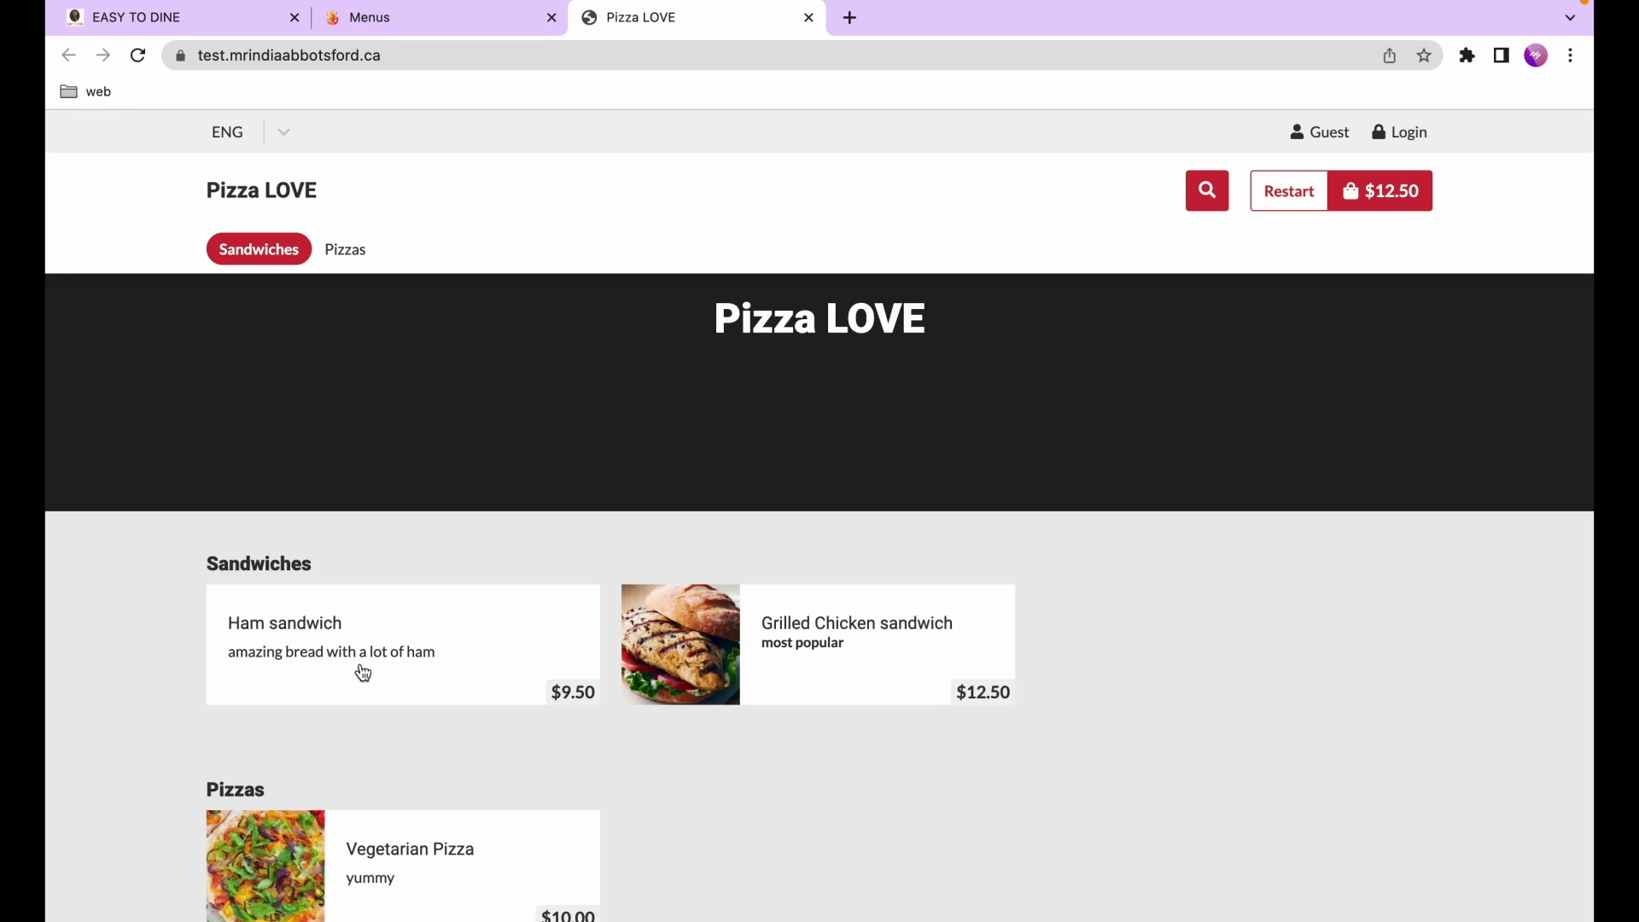
Review the $12.50 cart at checkout, then return to the admin Menus page
{"action": "left_click", "coordinate": [1364, 193]}
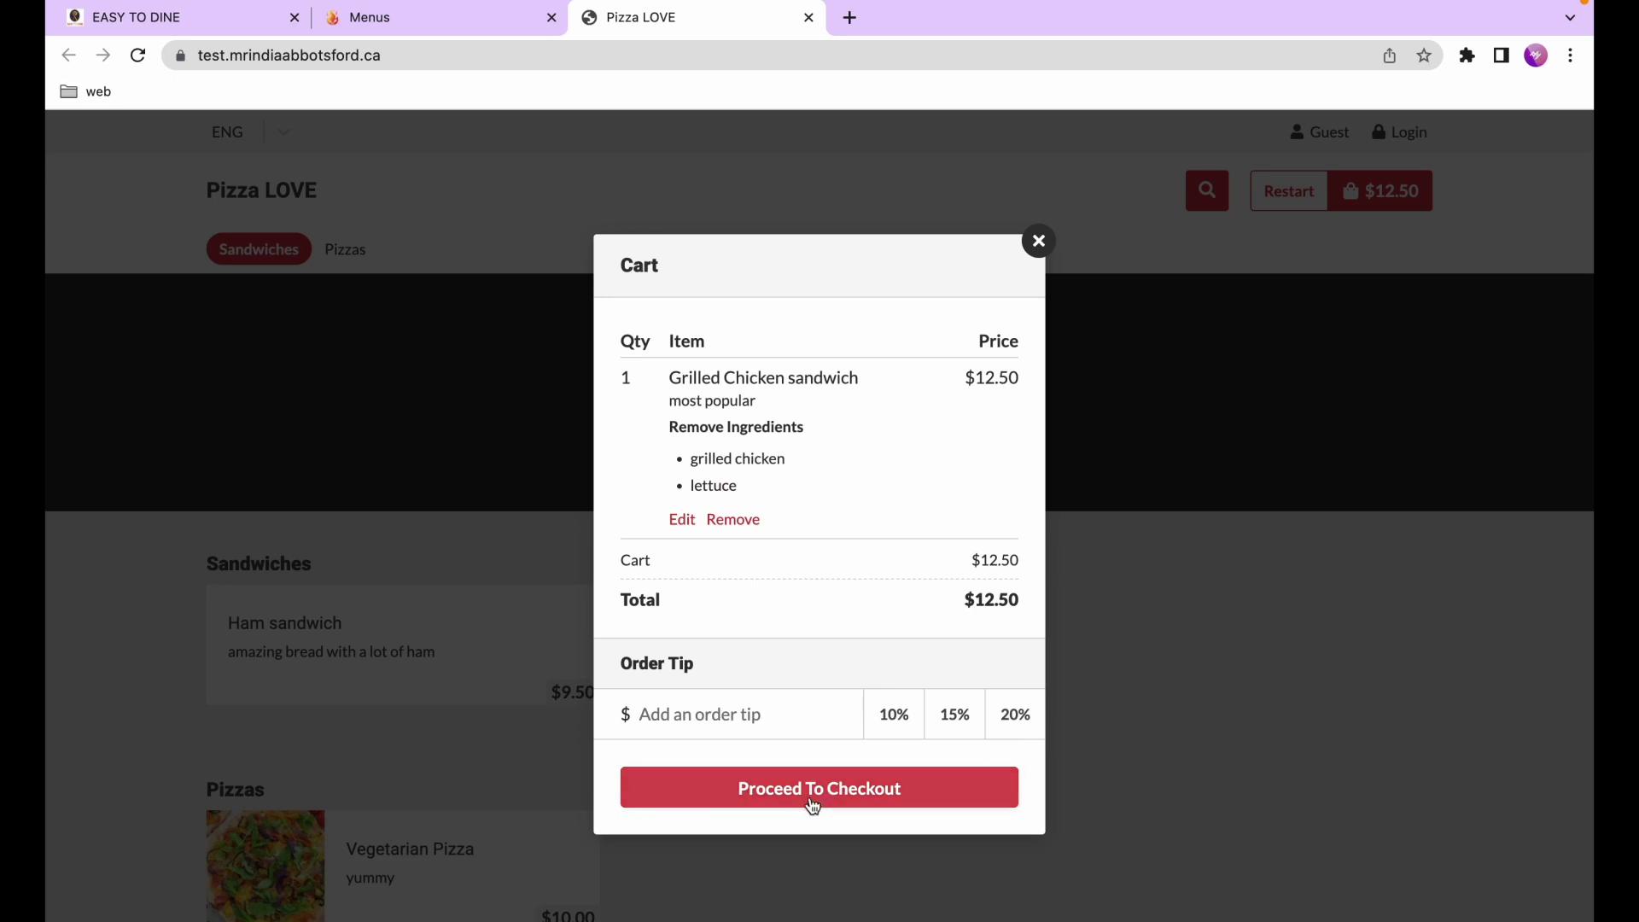
{"action": "left_click", "coordinate": [813, 803]}
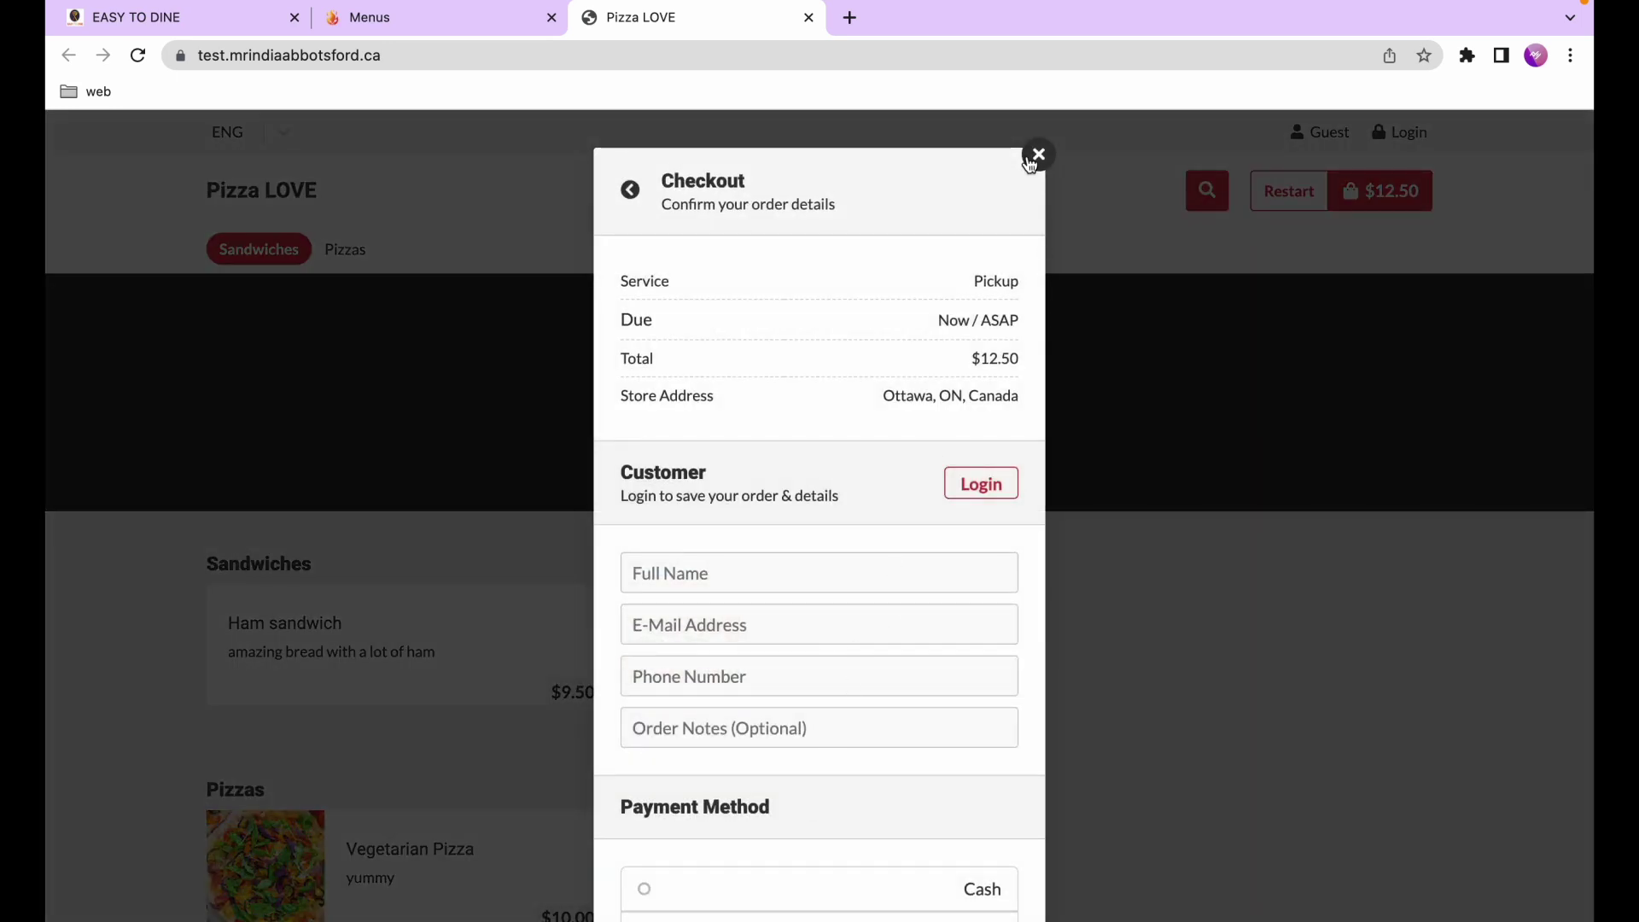
{"action": "left_click", "coordinate": [1038, 157]}
{"action": "left_click", "coordinate": [403, 7]}
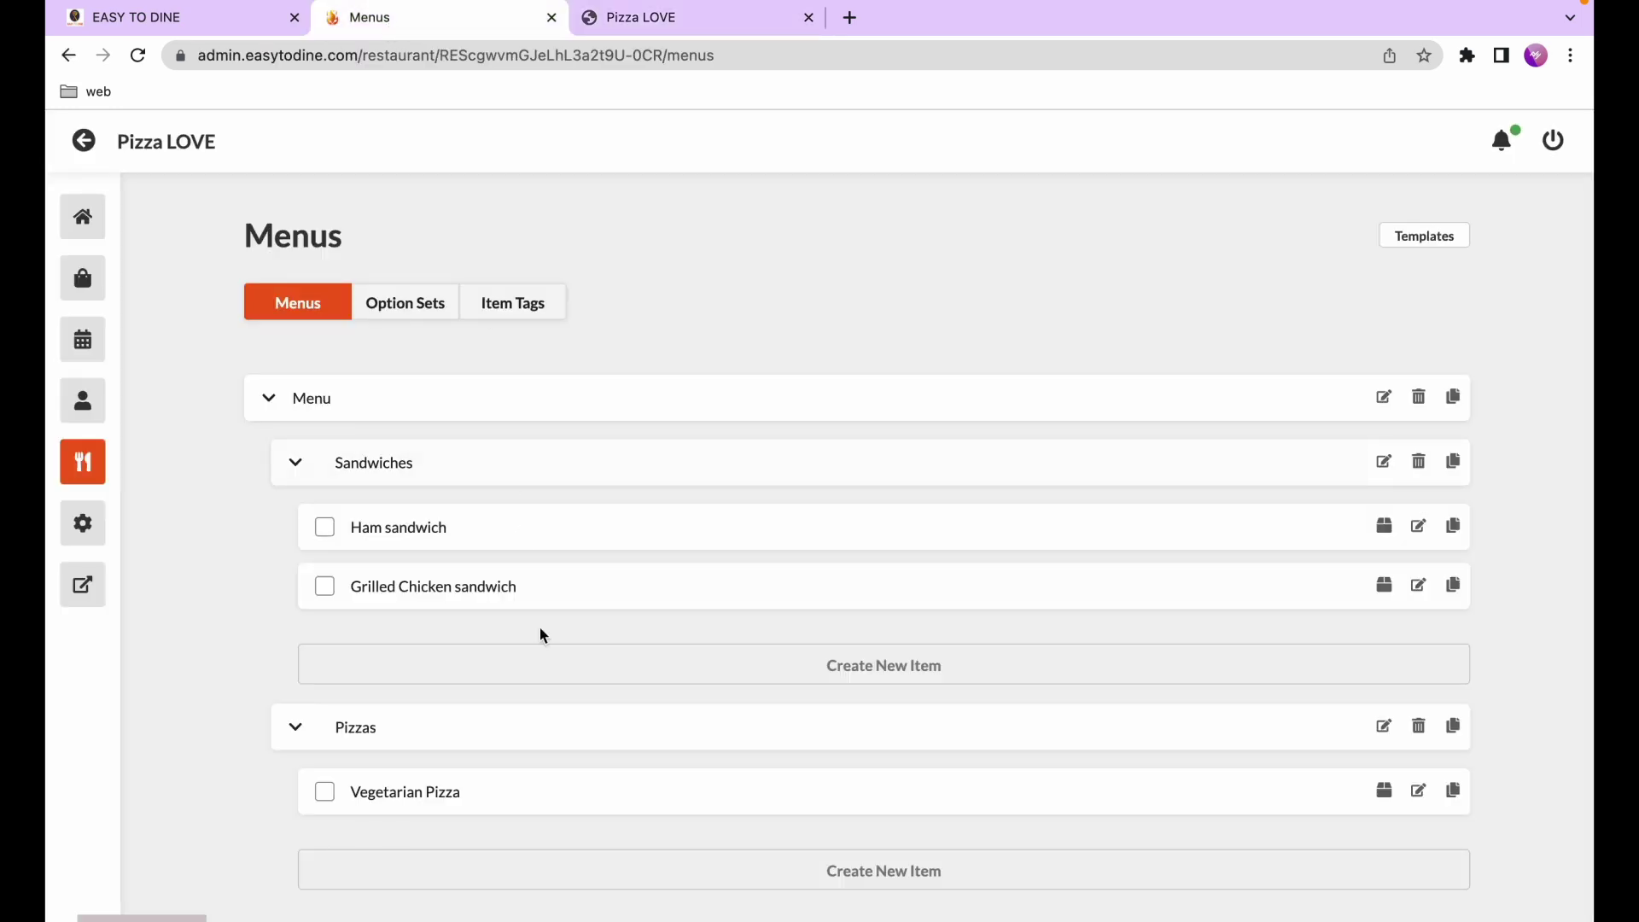
Set only the Ham sandwich to No Stock and reload the storefront to check it
{"action": "left_click", "coordinate": [325, 527]}
{"action": "left_click", "coordinate": [324, 587]}
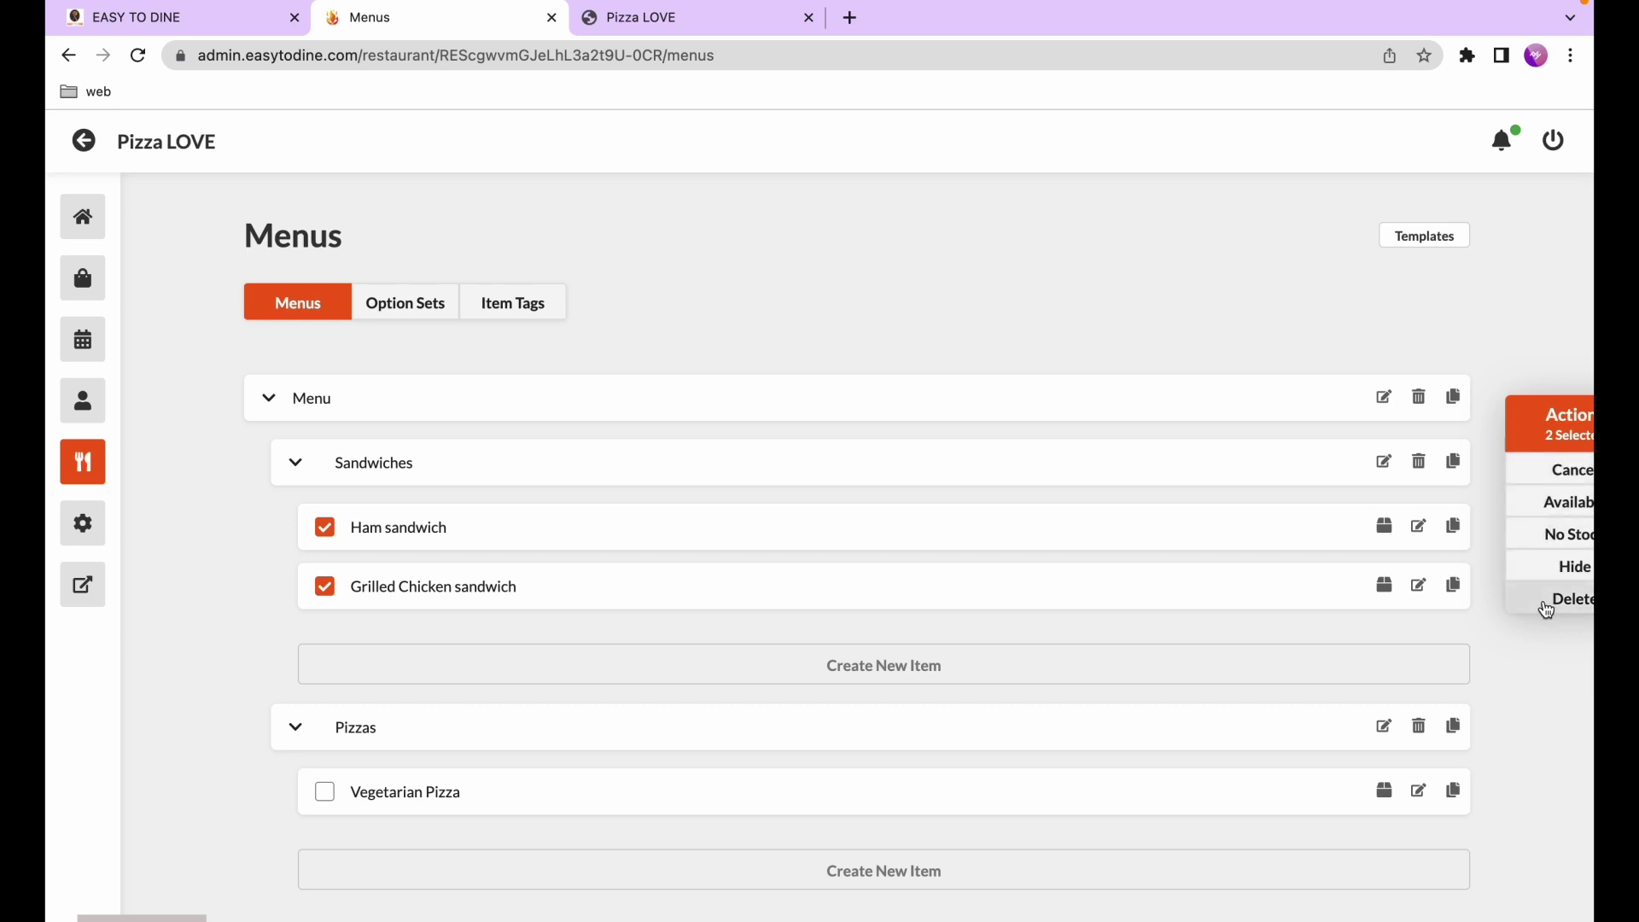
{"action": "left_click_drag", "start_coordinate": [1504, 391], "coordinate": [1449, 353]}
{"action": "left_click", "coordinate": [1539, 433]}
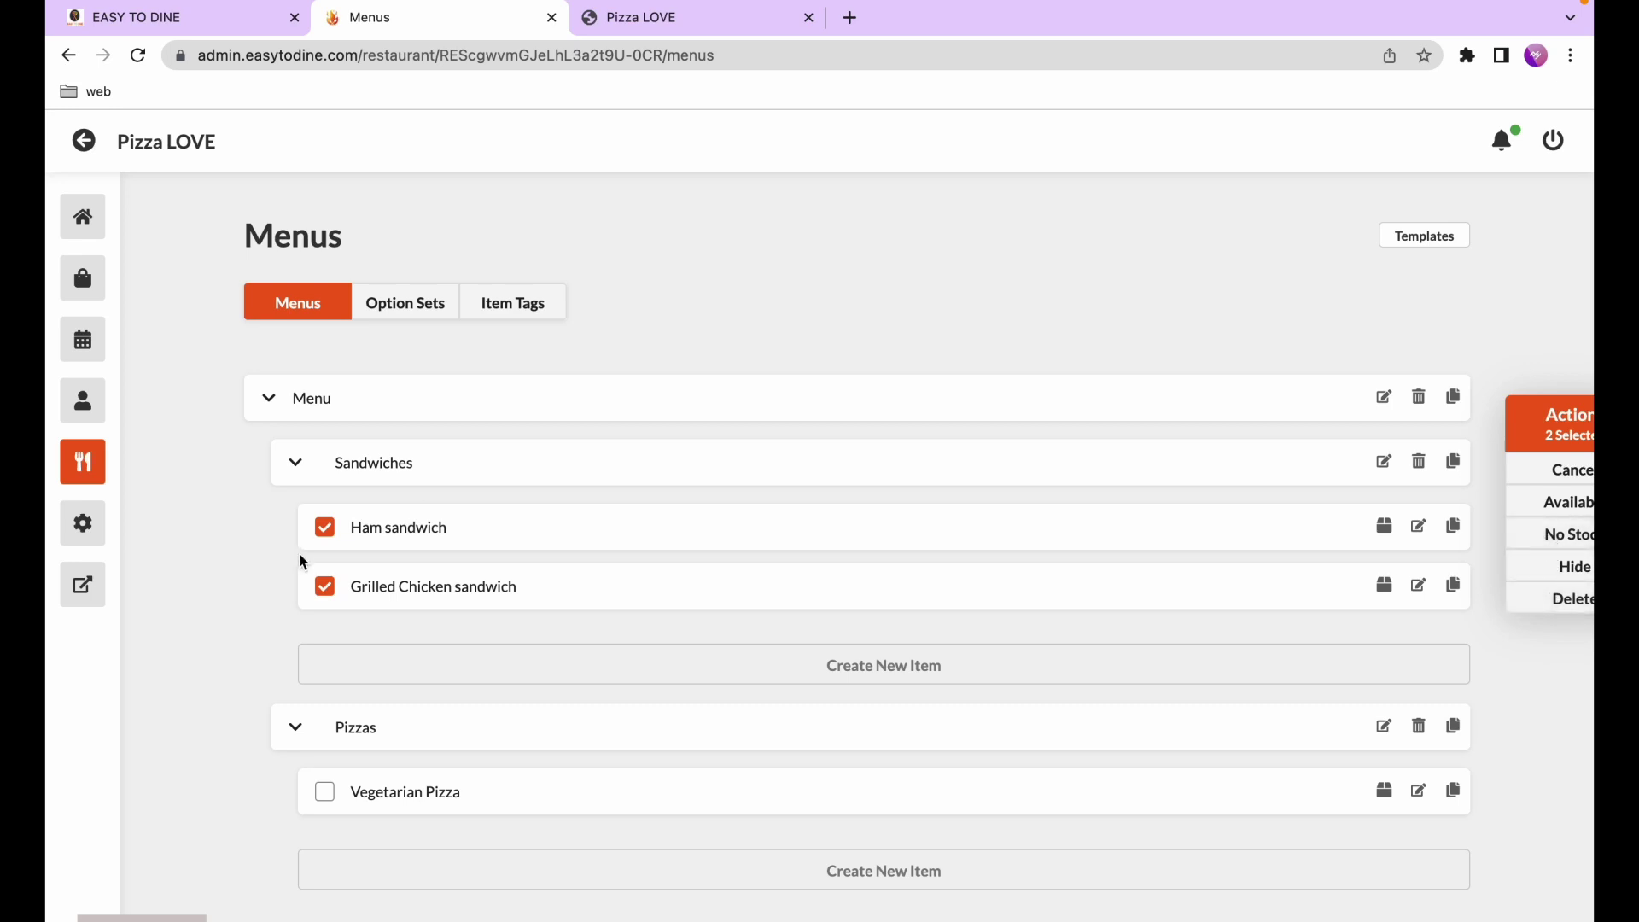
{"action": "left_click", "coordinate": [325, 590]}
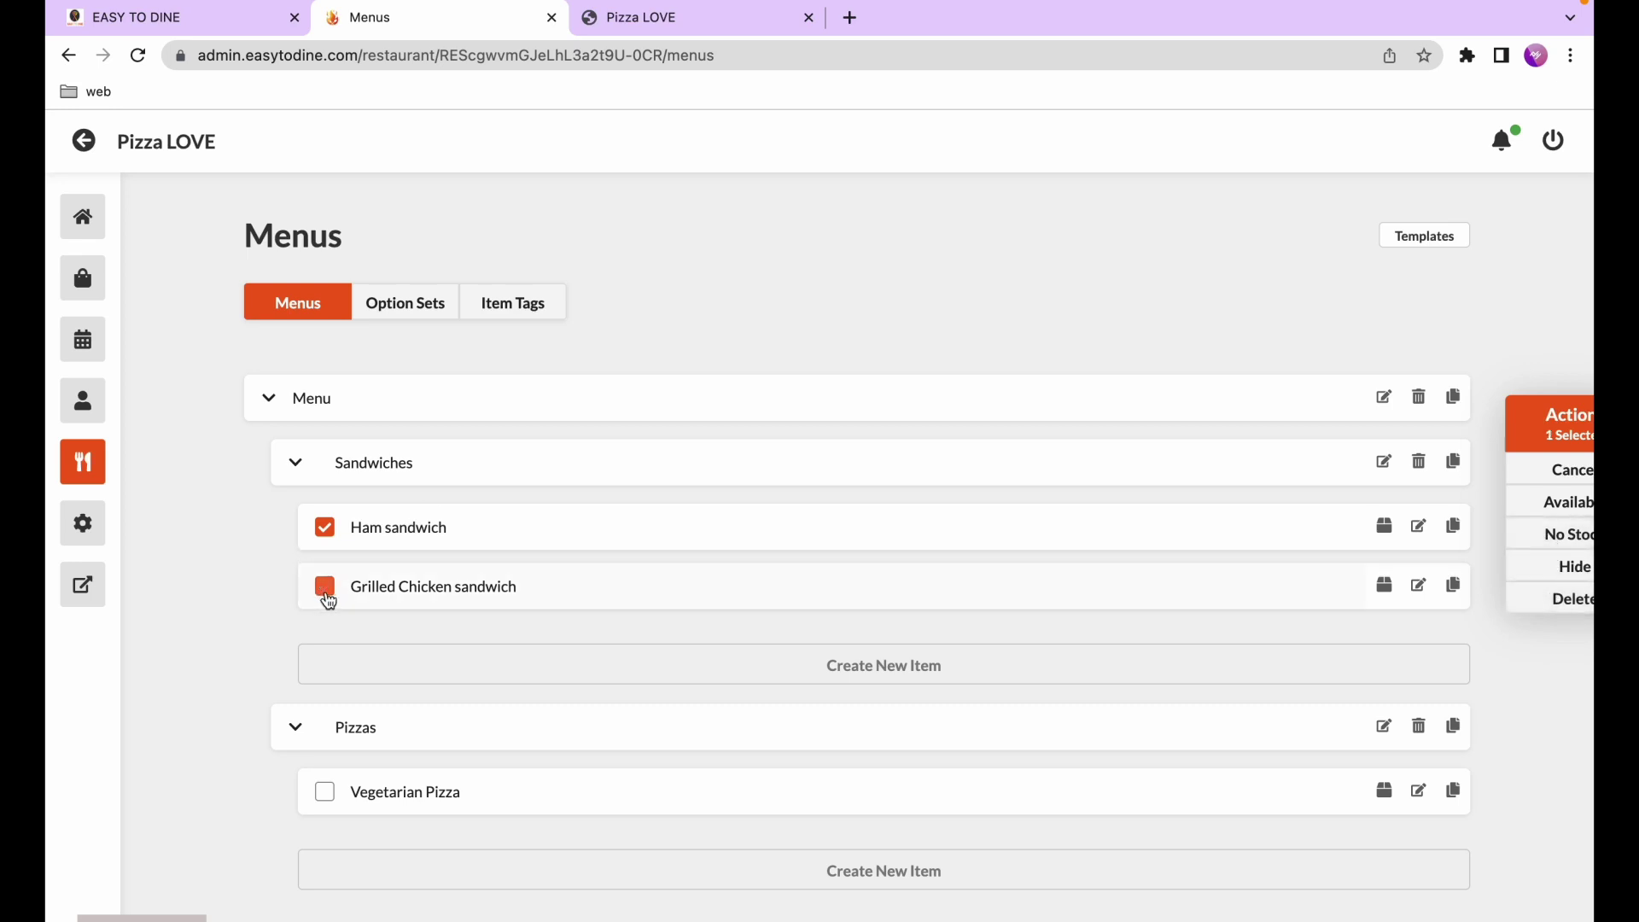
{"action": "left_click", "coordinate": [1559, 536]}
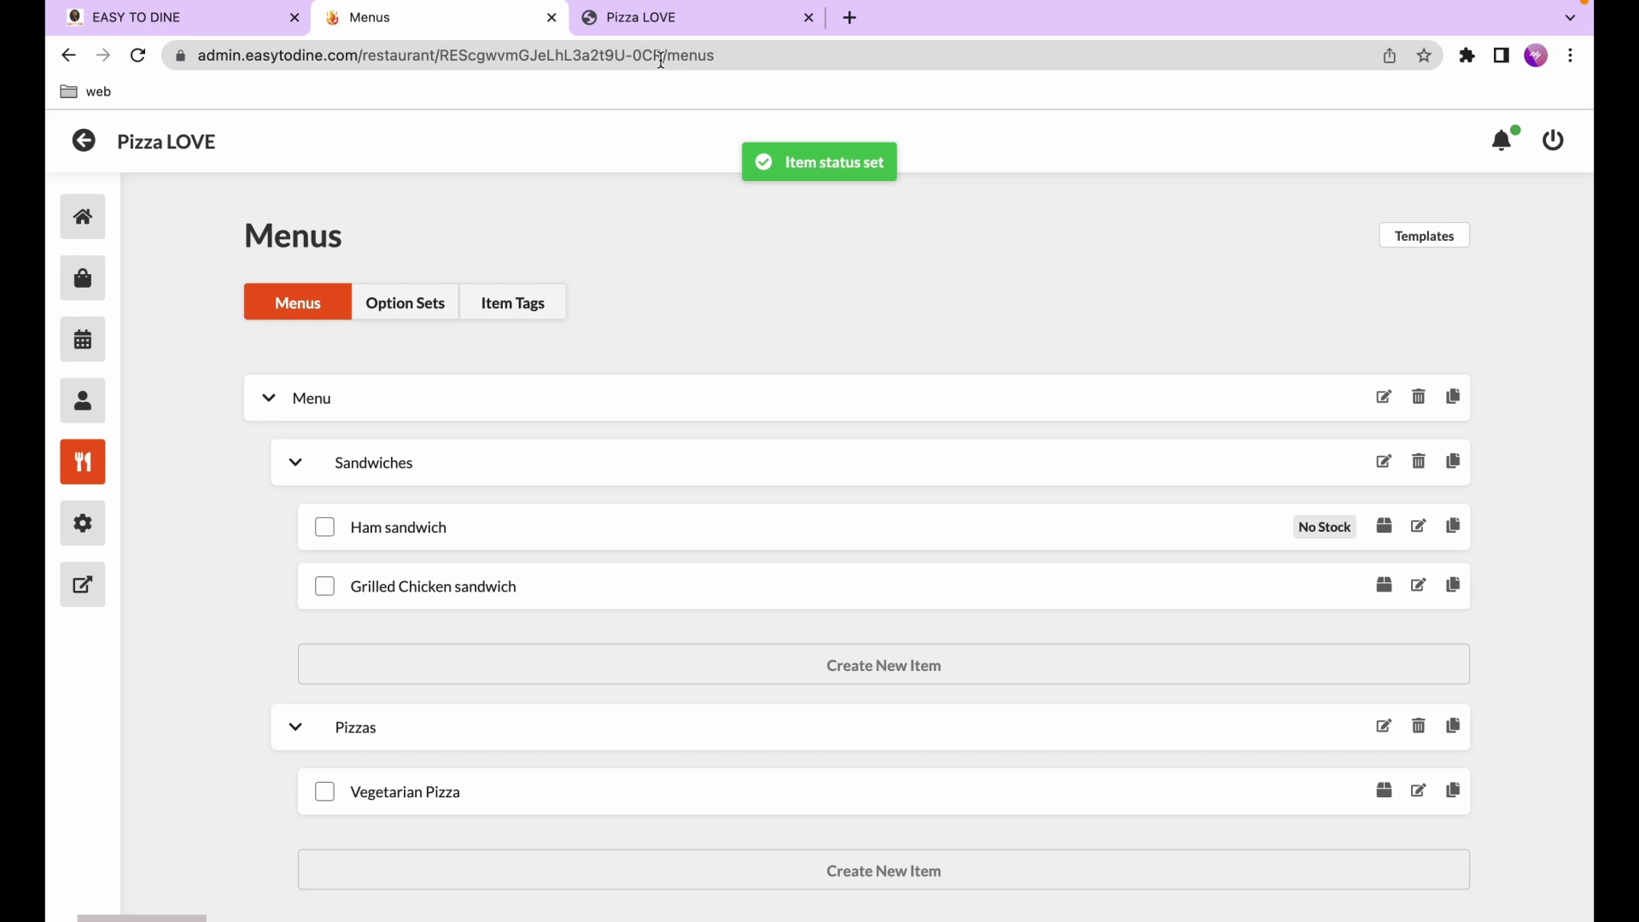
{"action": "left_click", "coordinate": [642, 21]}
{"action": "left_click", "coordinate": [138, 56]}
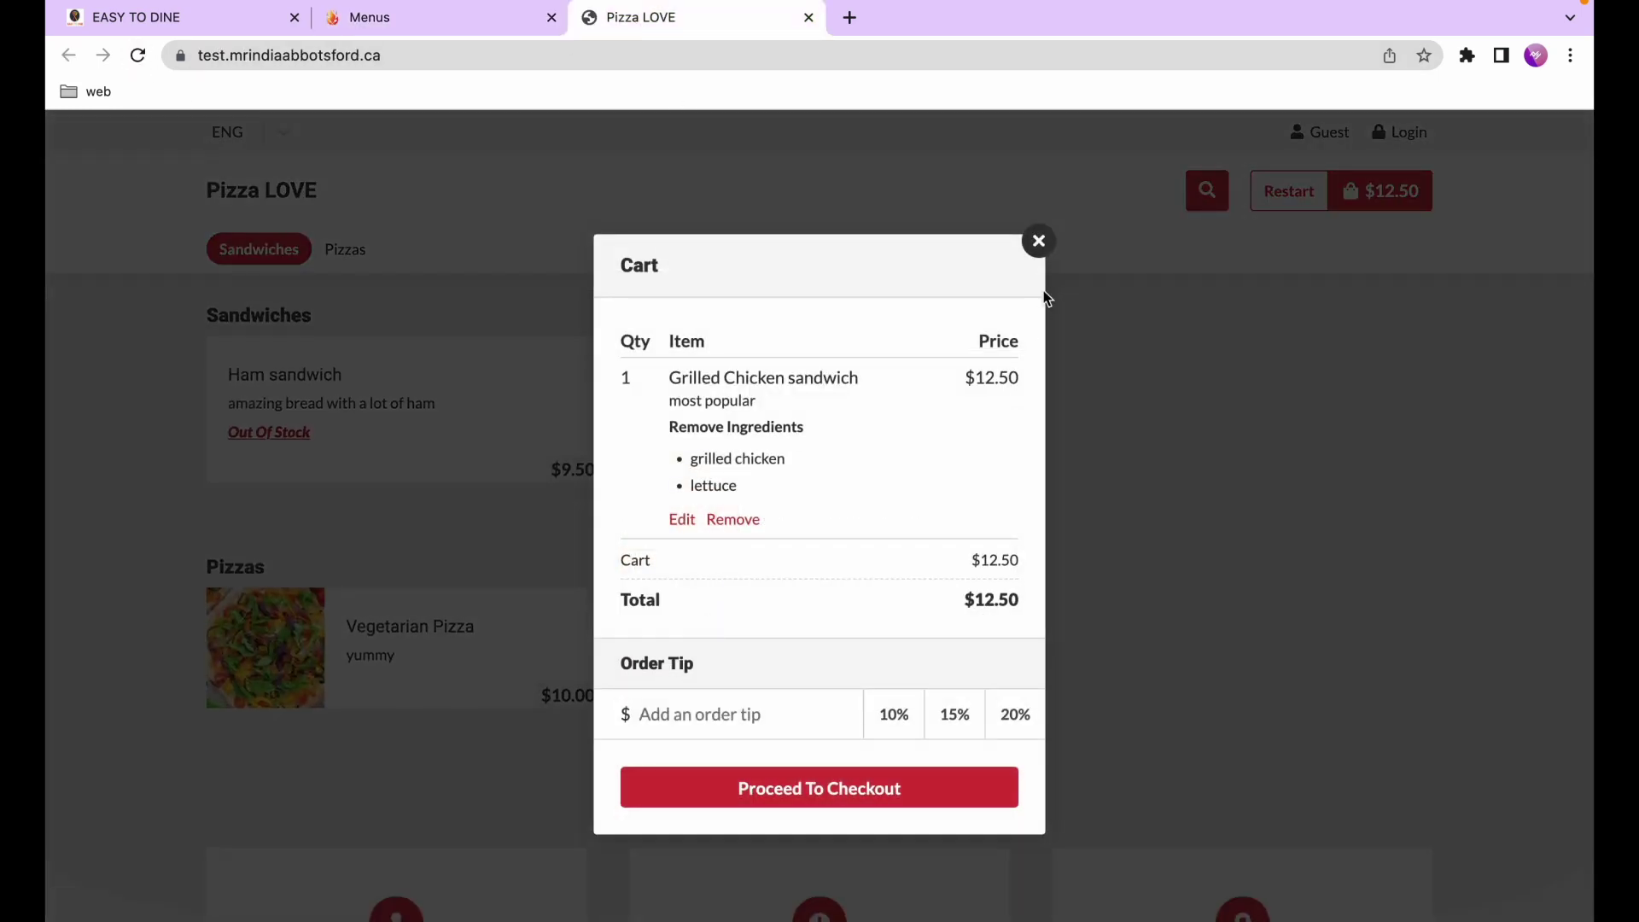
Close the storefront's cart and go back to the admin Menus page
{"action": "left_click", "coordinate": [1036, 242]}
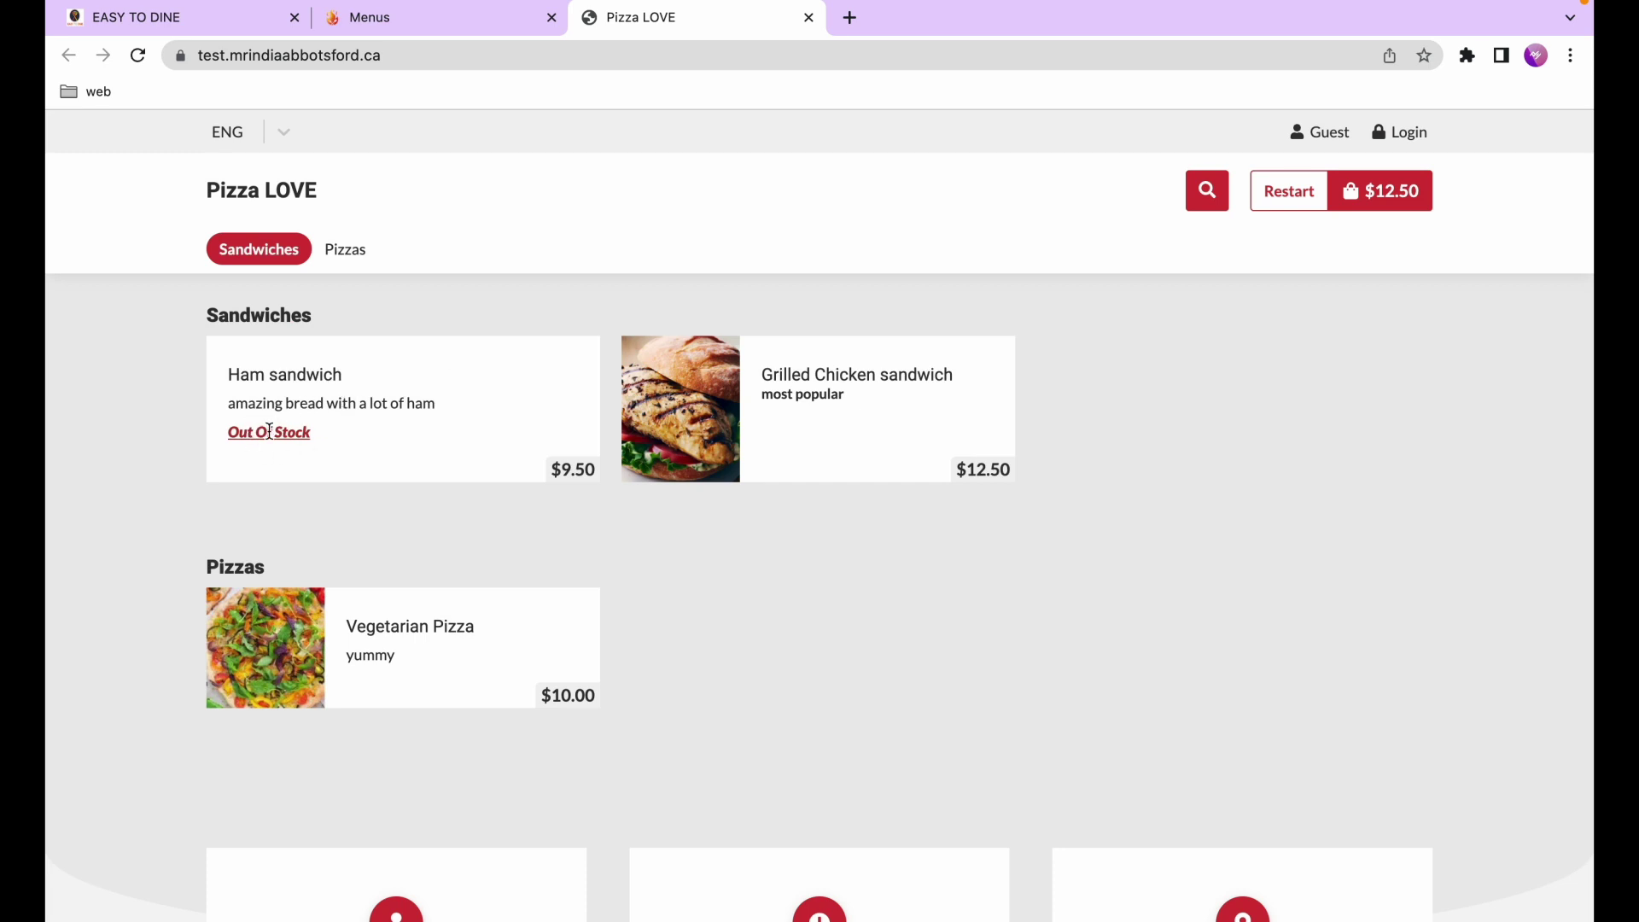
{"action": "left_click", "coordinate": [401, 17]}
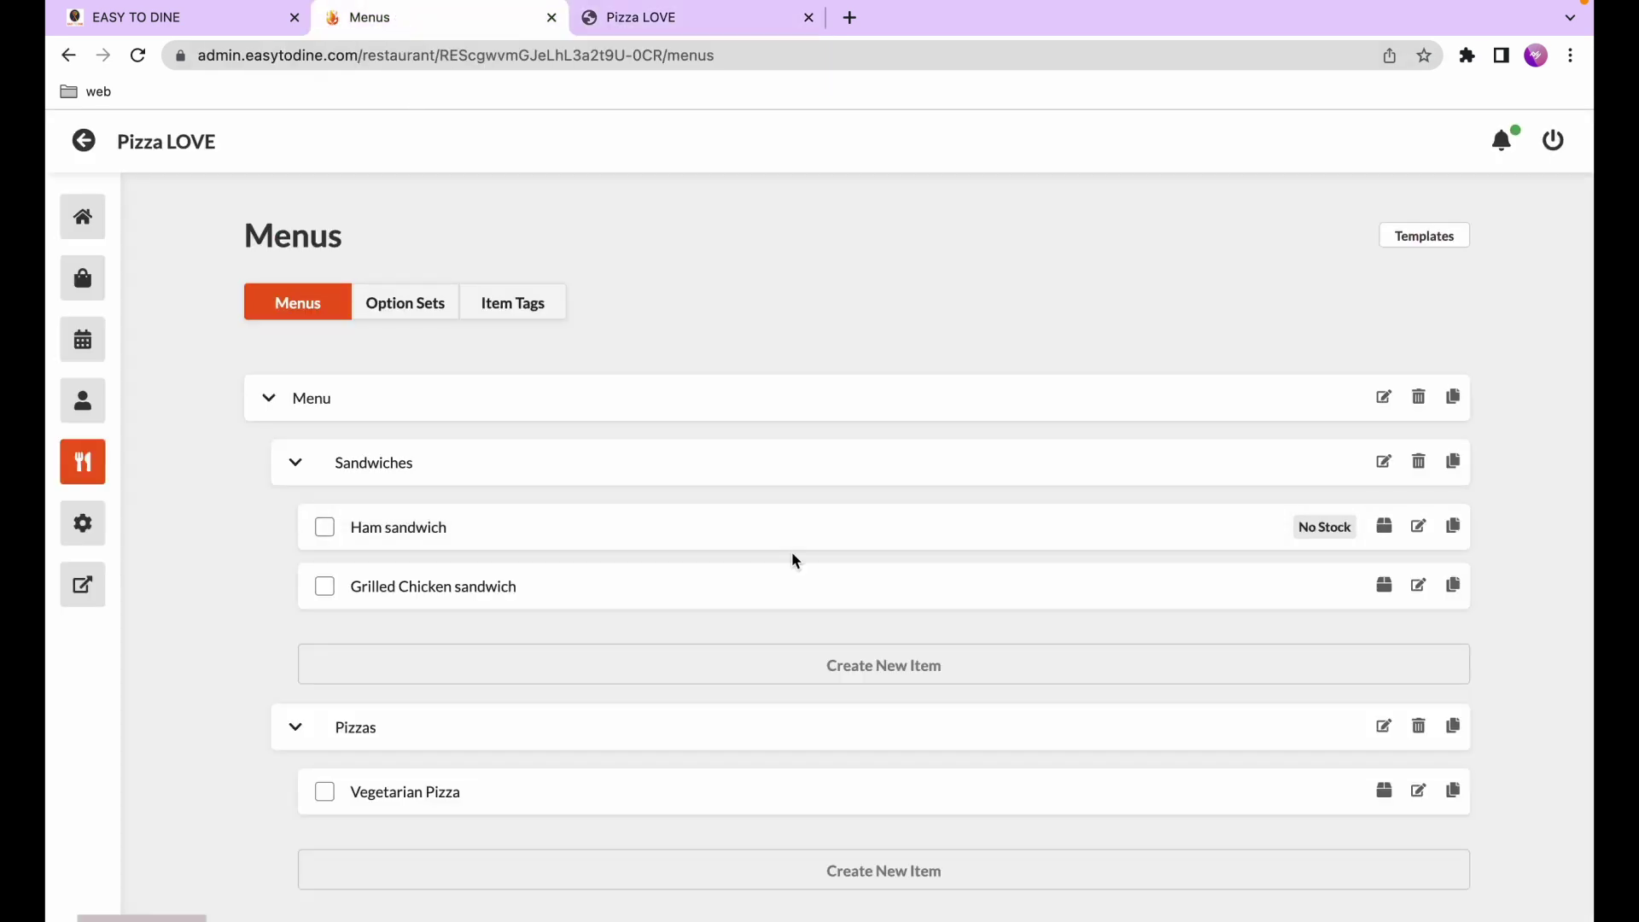
Clear the No Stock flag so the Ham sandwich is available again
{"action": "left_click", "coordinate": [326, 530]}
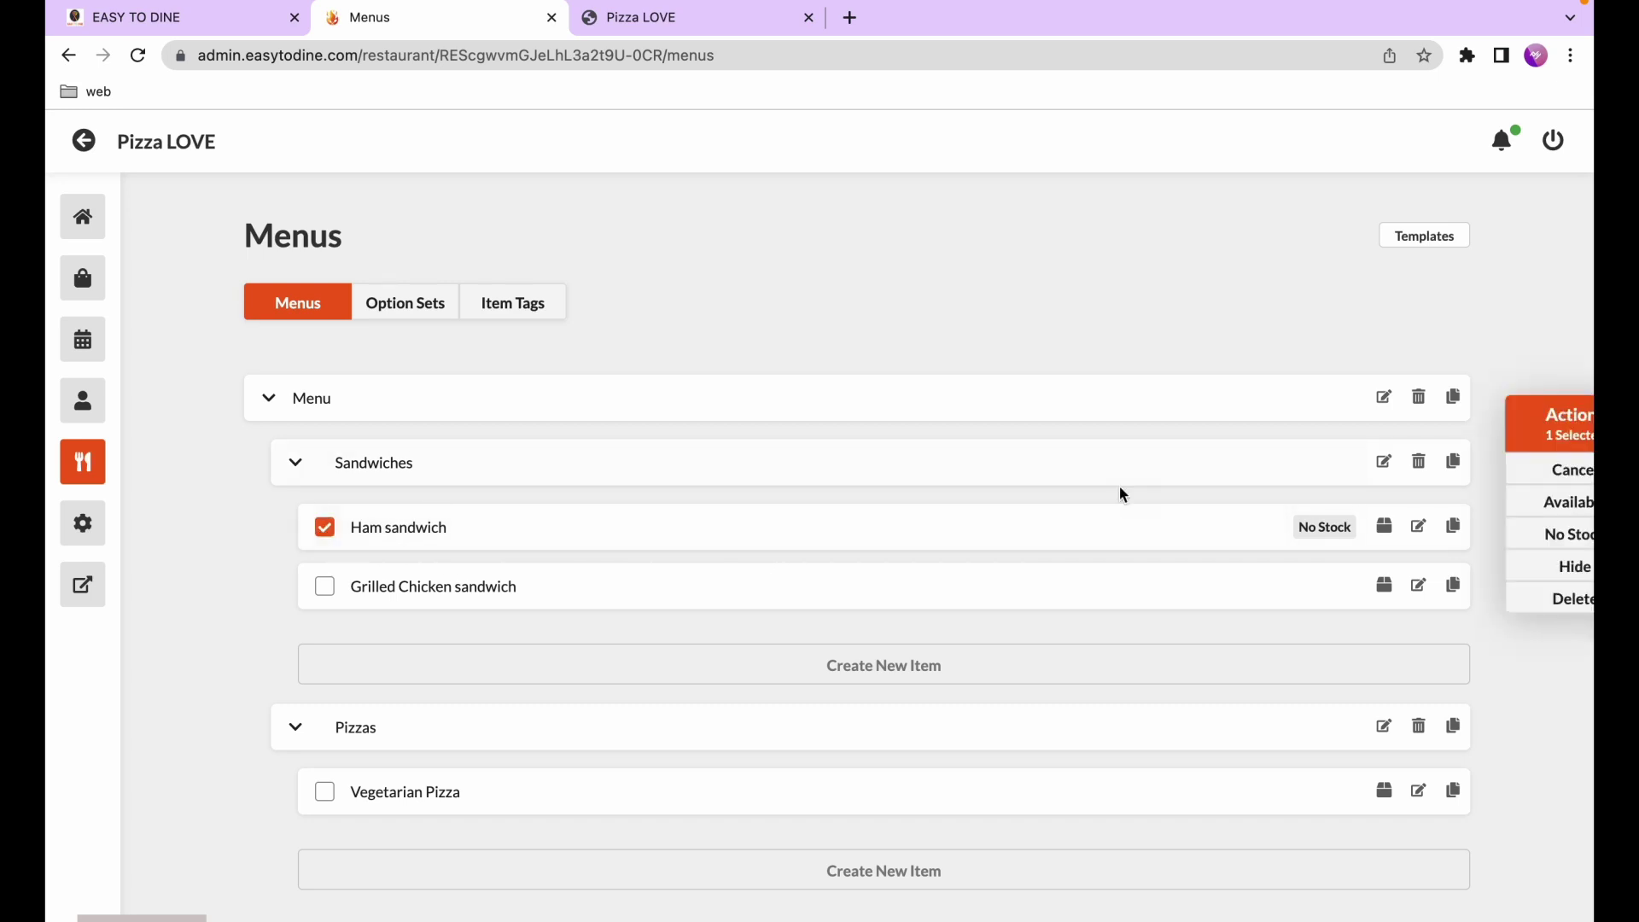
{"action": "left_click", "coordinate": [1568, 509]}
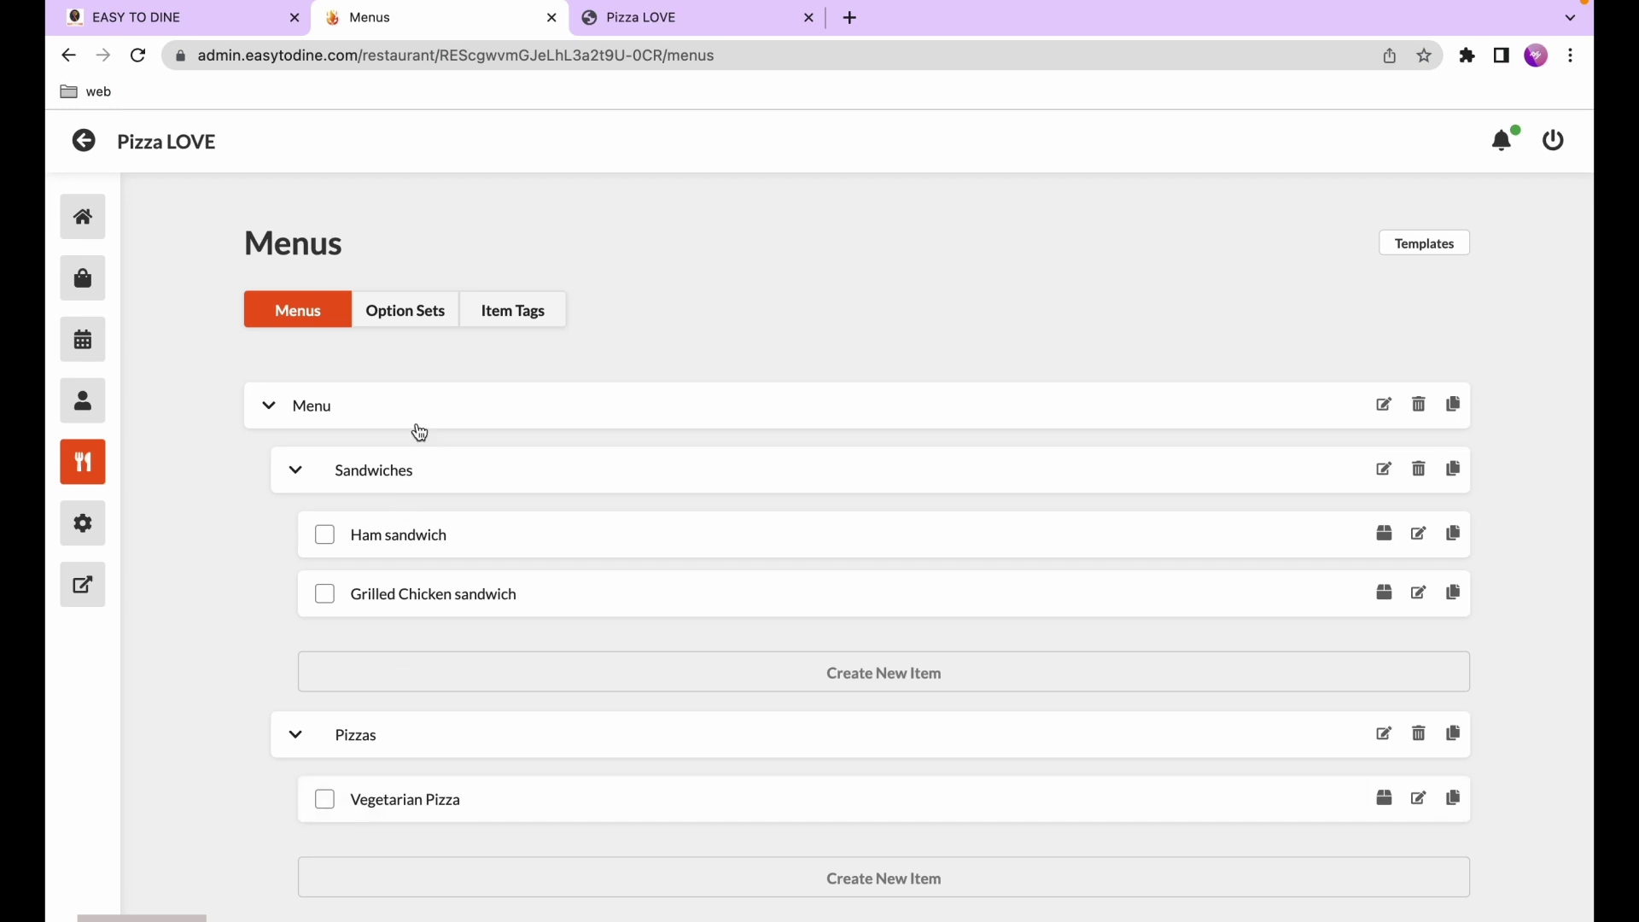
Draft a new option set named 'pizza - size' with display name 'size'
{"action": "left_click", "coordinate": [407, 318]}
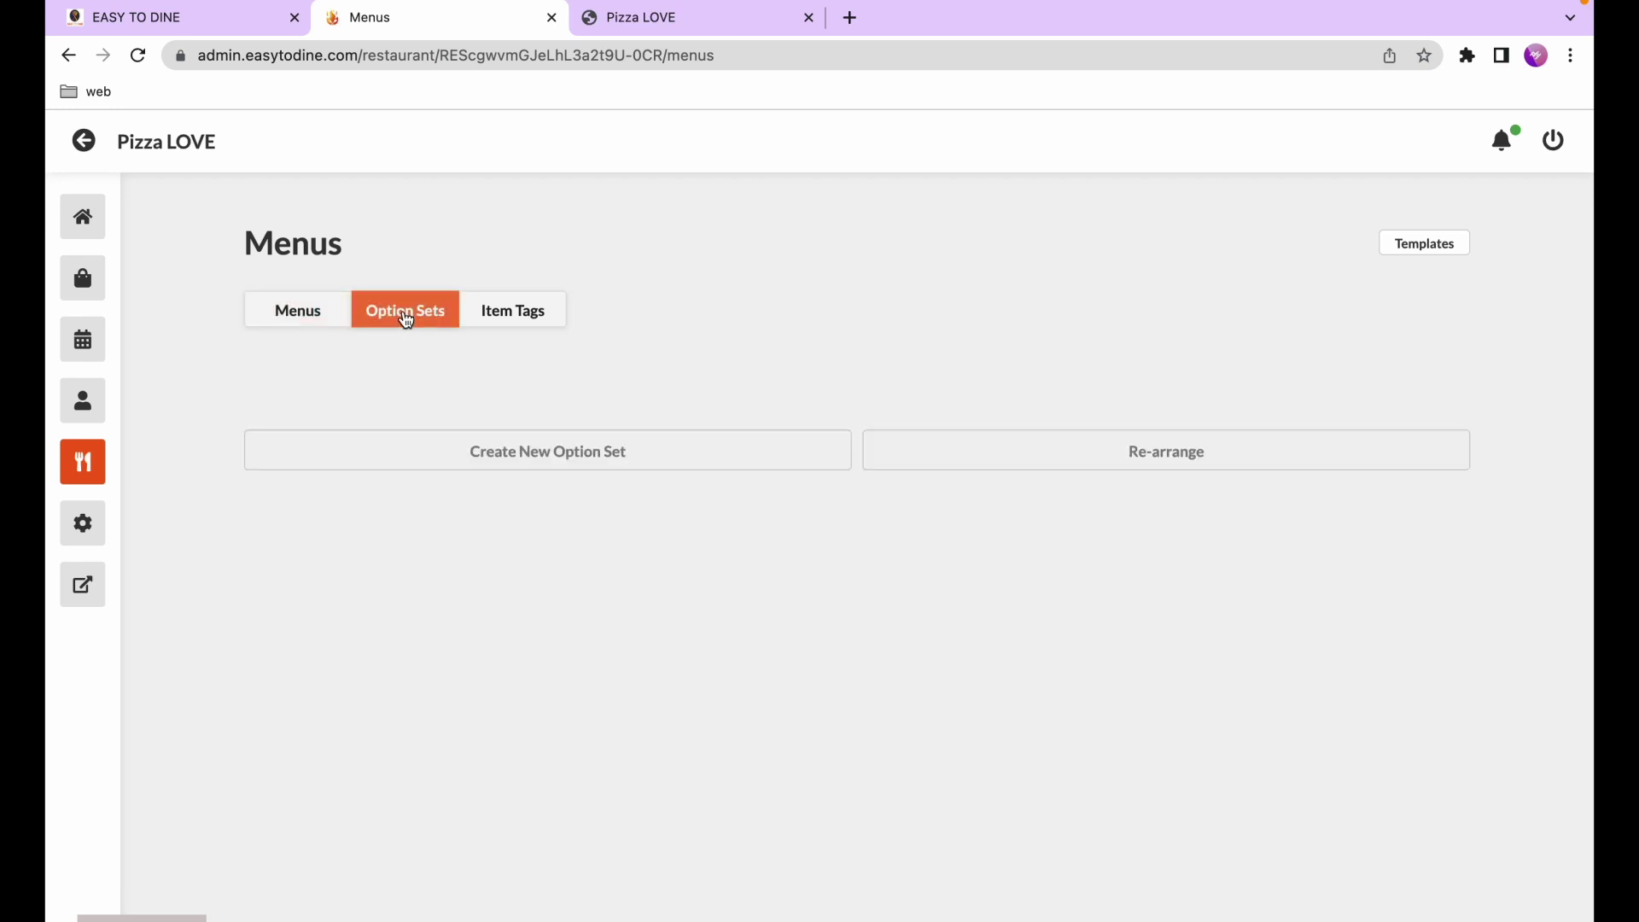
{"action": "left_click", "coordinate": [522, 467]}
{"action": "left_click", "coordinate": [522, 544]}
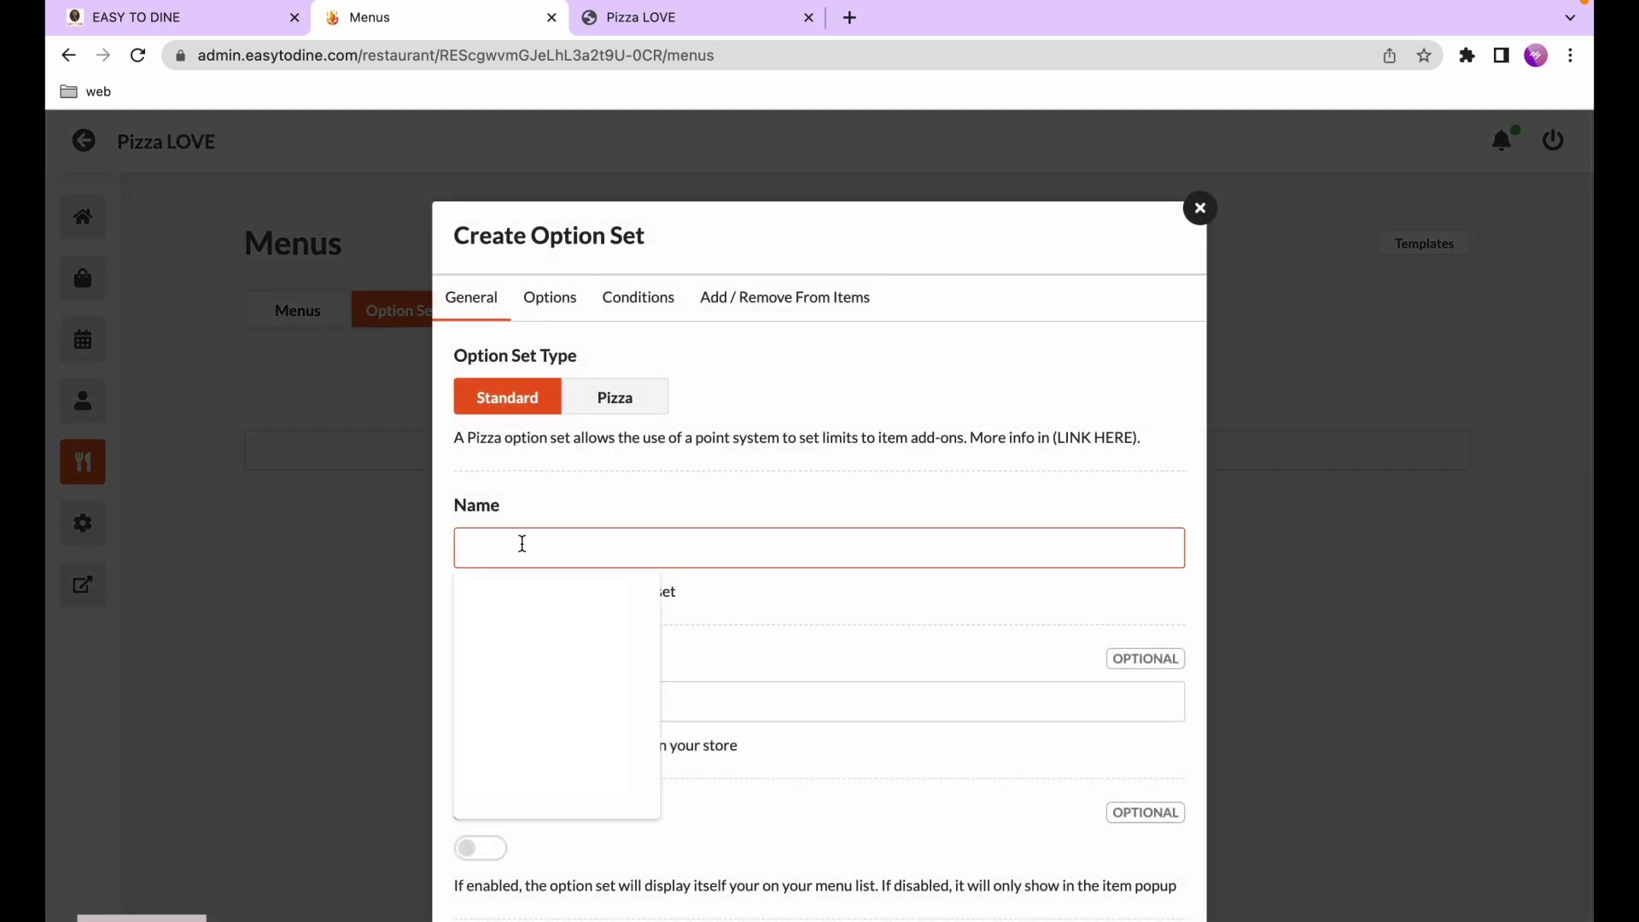
{"action": "type", "text": "pizza"}
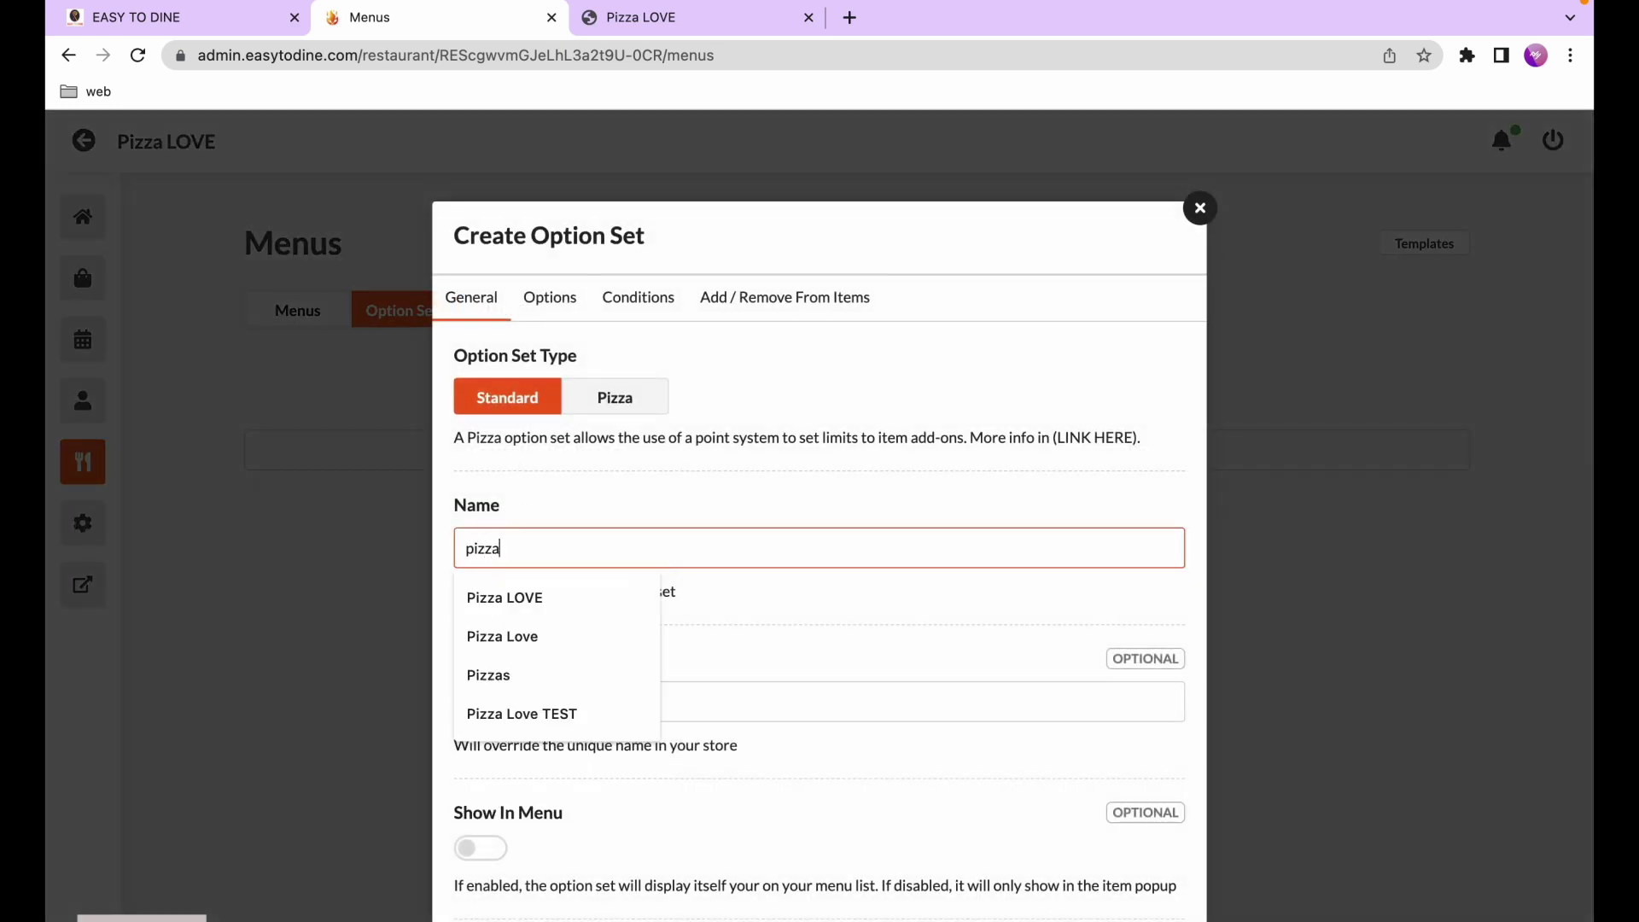
{"action": "type", "text": " - size"}
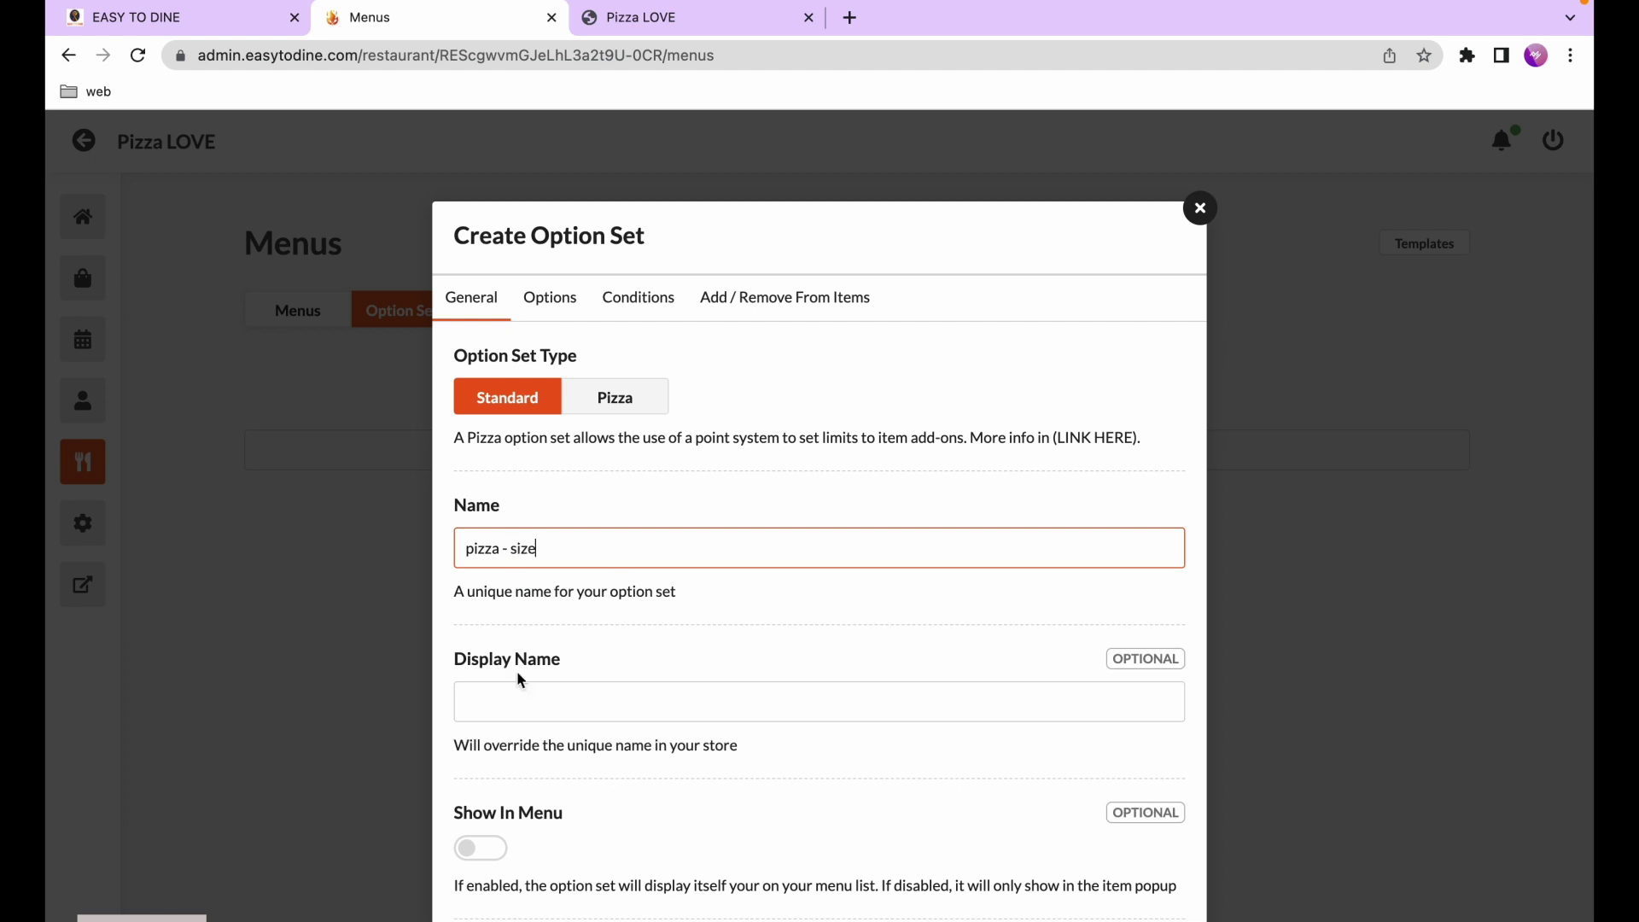
{"action": "left_click", "coordinate": [517, 701]}
{"action": "type", "text": "size"}
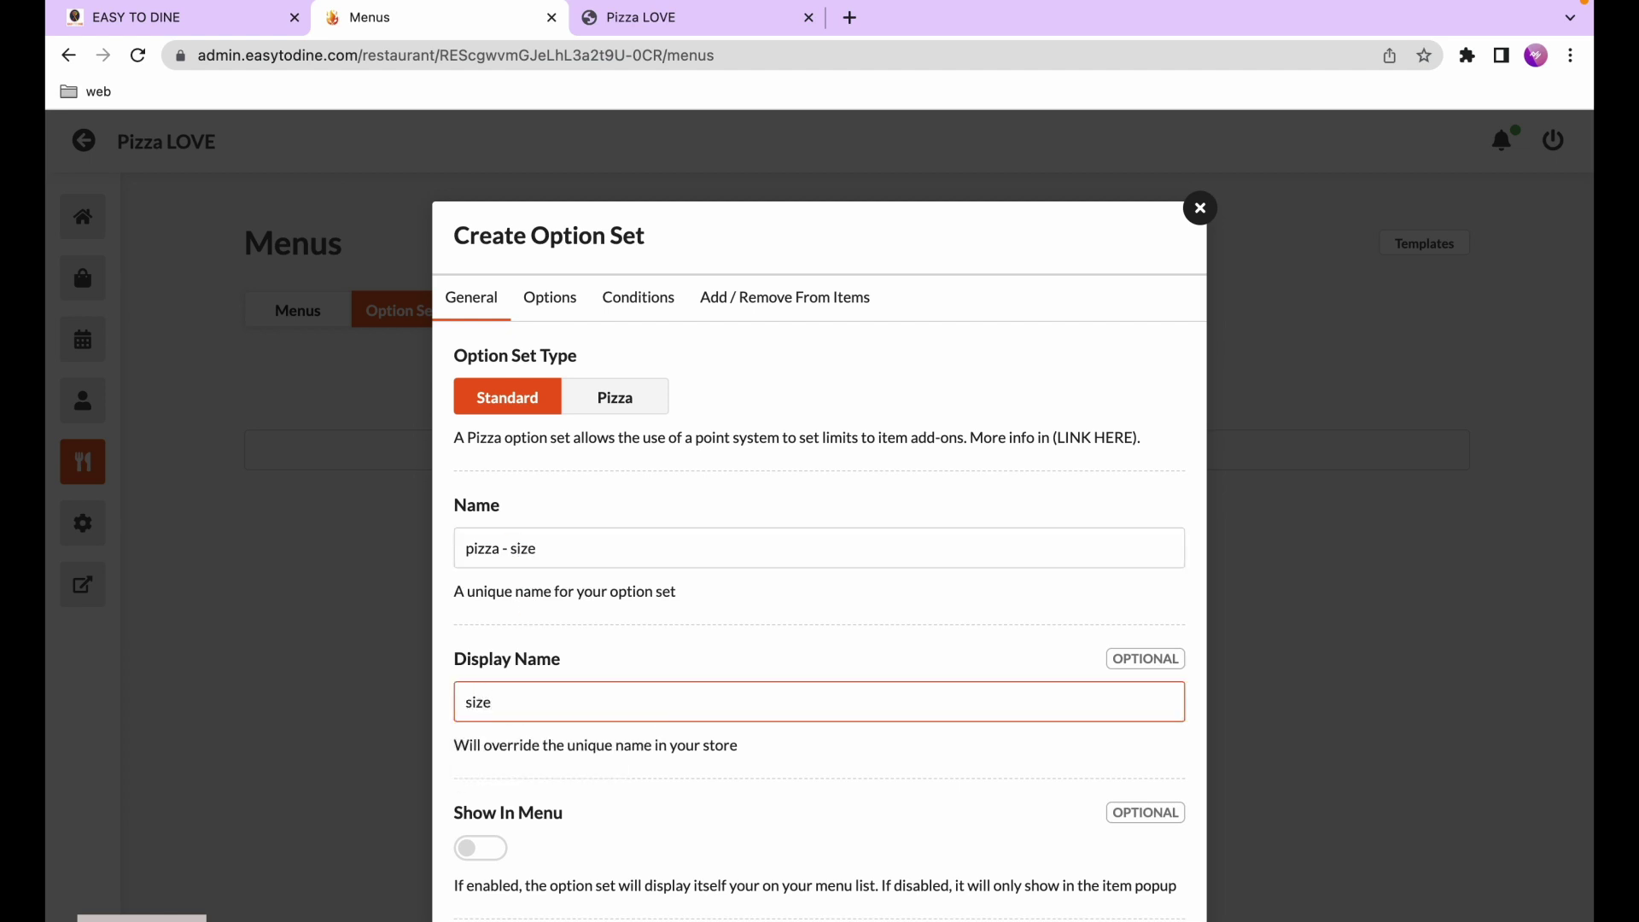
{"action": "key", "text": "ctrl+a"}
{"action": "left_click", "coordinate": [513, 699]}
{"action": "scroll", "coordinate": [480, 710], "scroll_direction": "down", "scroll_amount": 1}
{"action": "scroll", "coordinate": [480, 710], "scroll_direction": "up", "scroll_amount": 1}
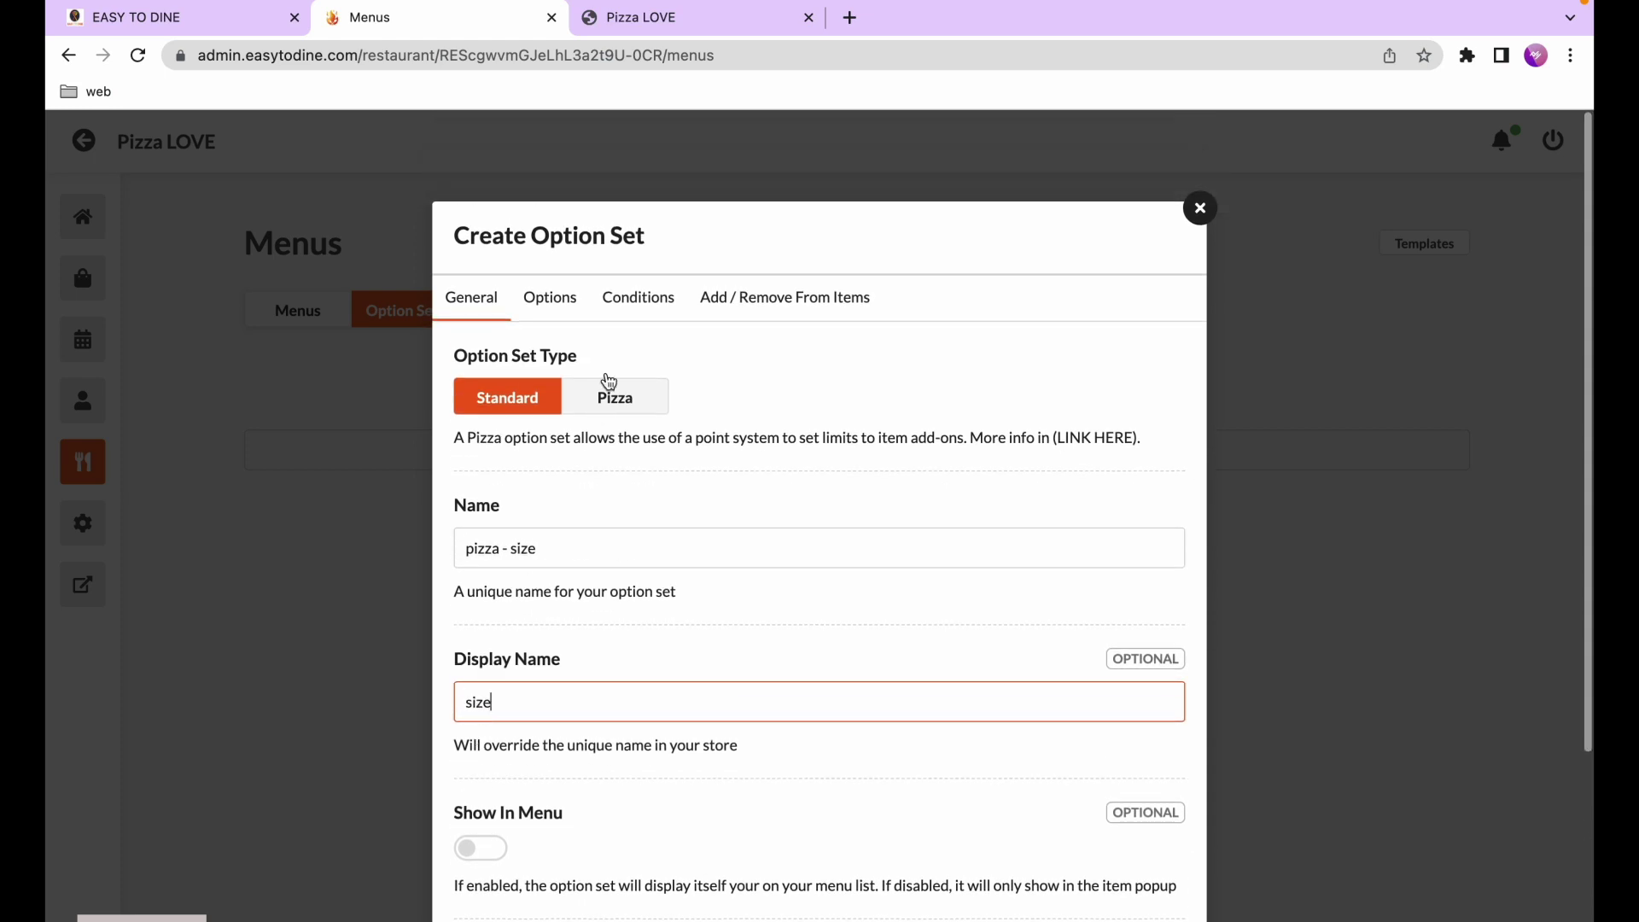
{"action": "left_click", "coordinate": [567, 309]}
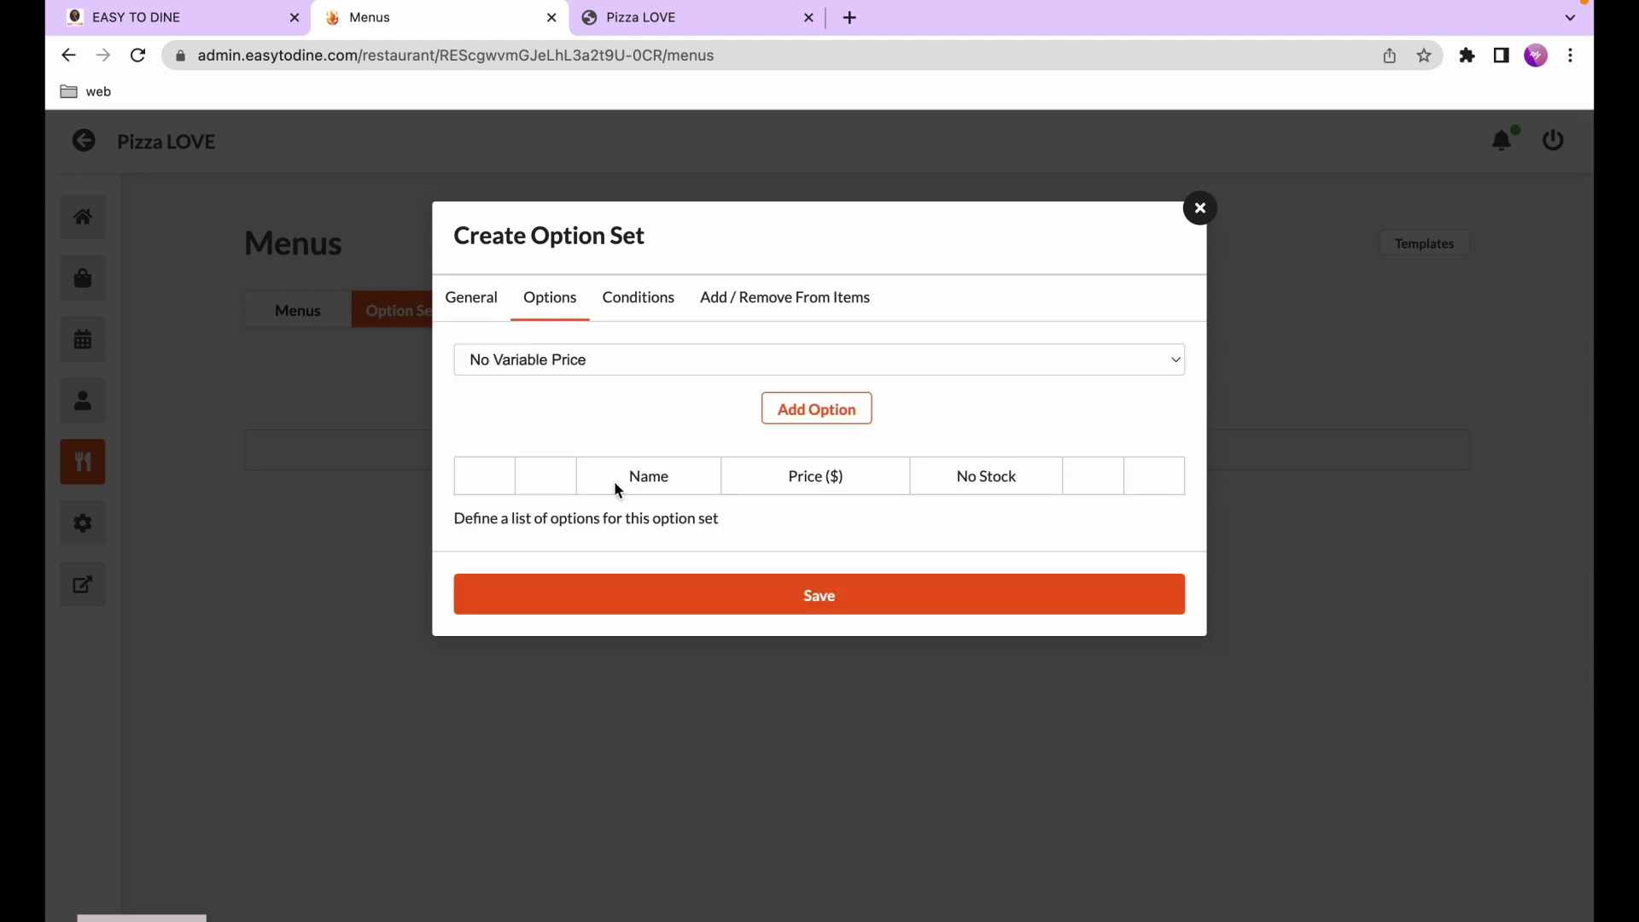
Add options 'regular' and 'large' to the size set, pricing large at 5
{"action": "left_click", "coordinate": [851, 411]}
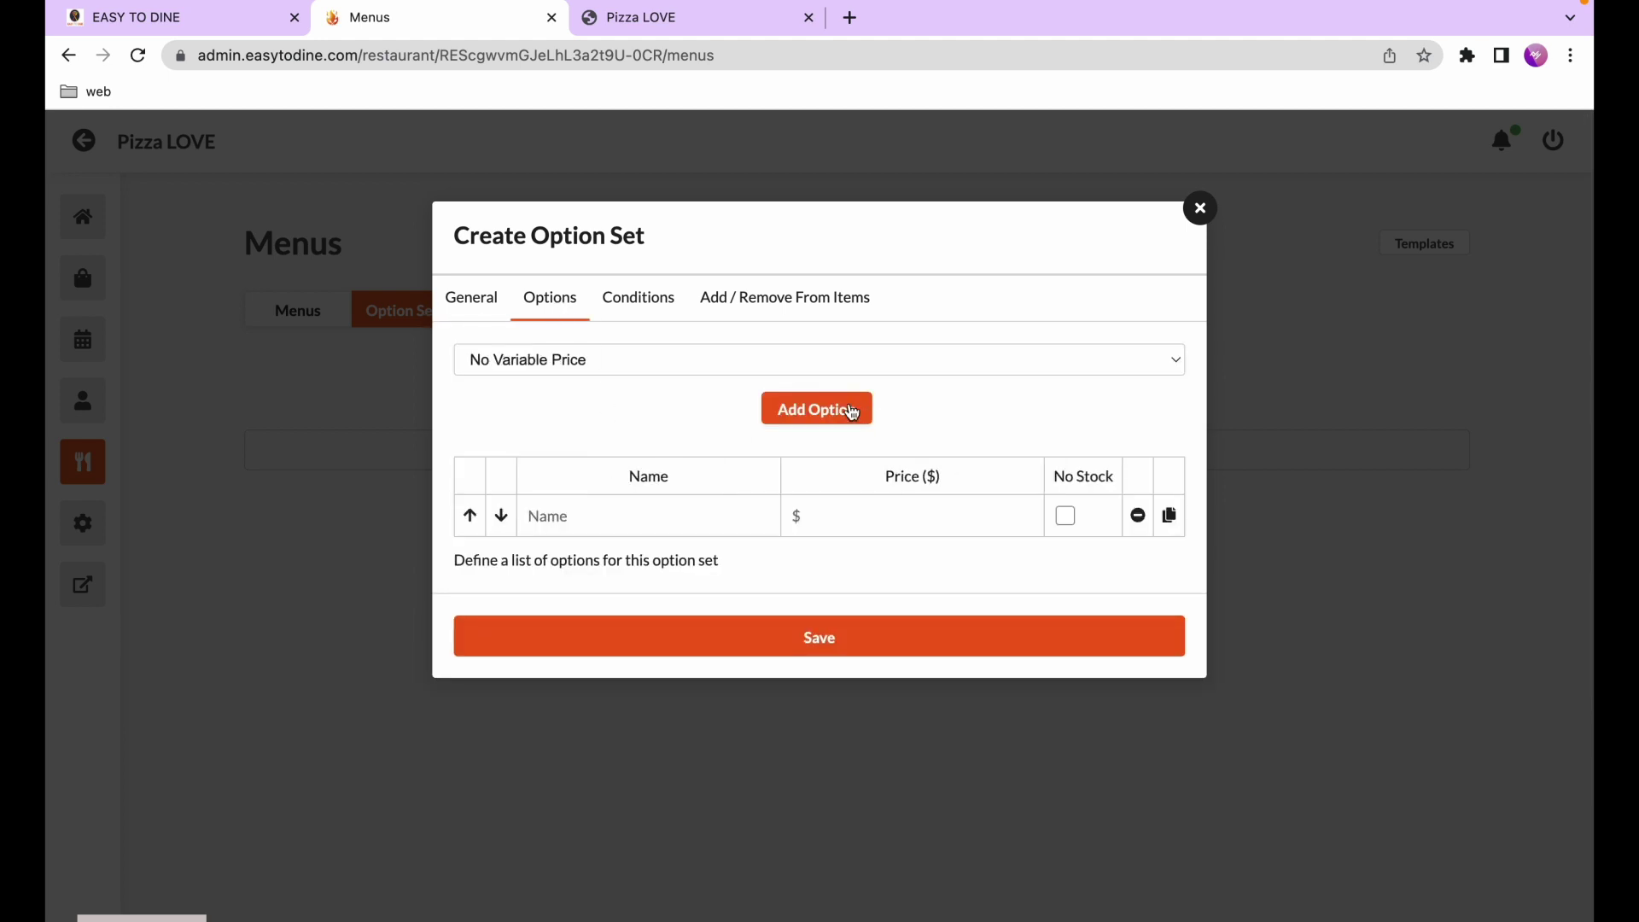
{"action": "left_click", "coordinate": [850, 410]}
{"action": "type", "text": "reg"}
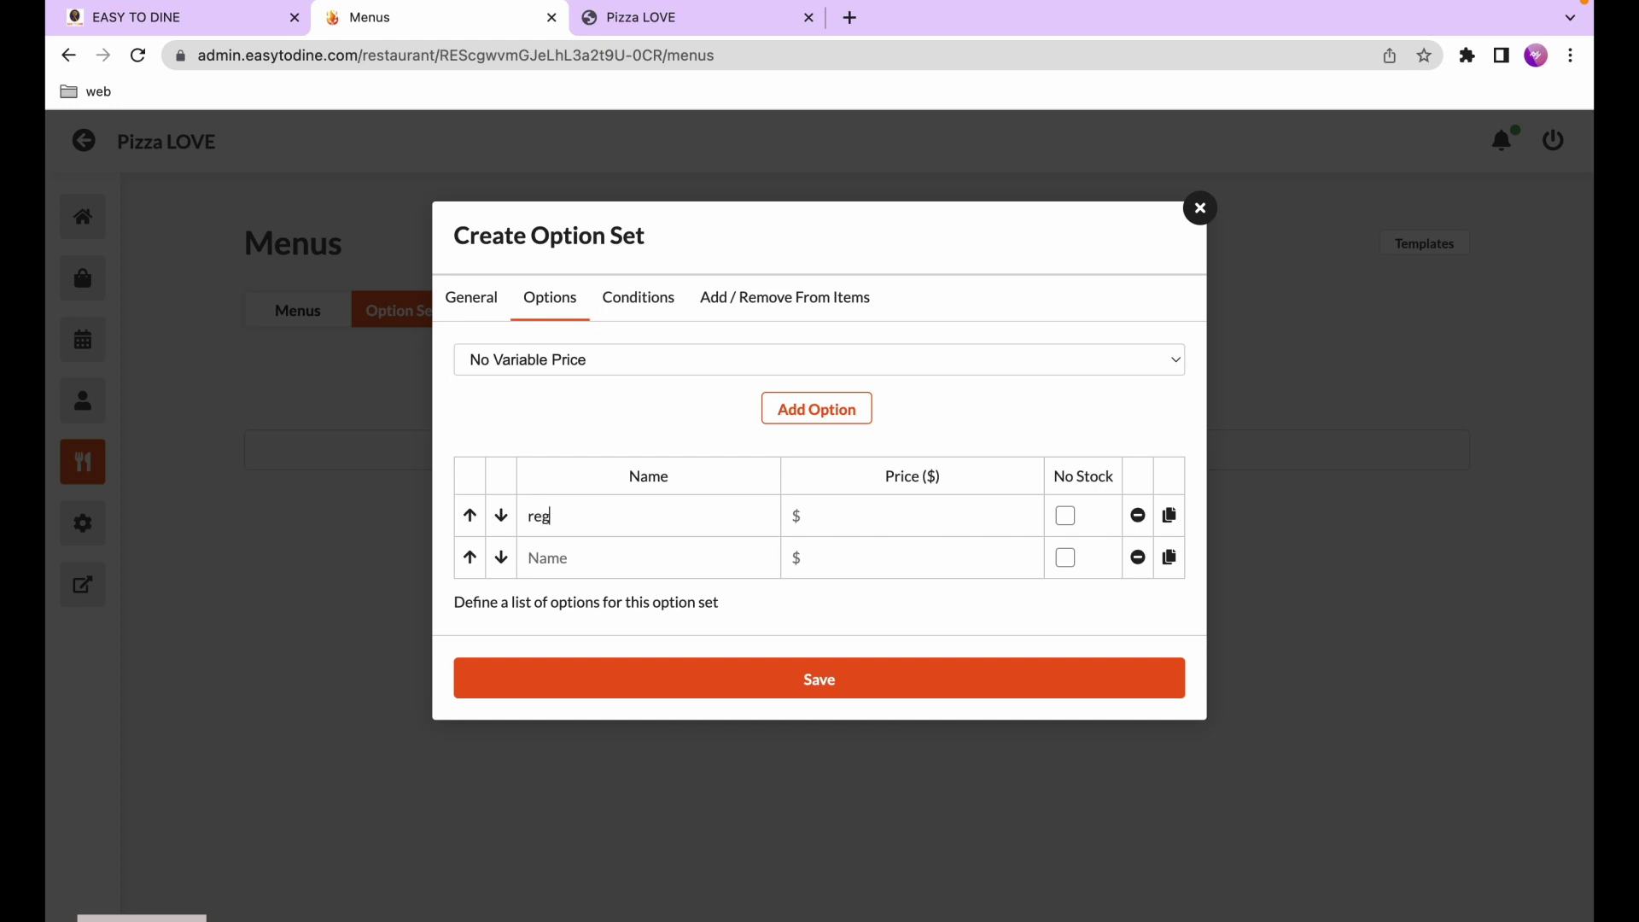
{"action": "type", "text": "ular"}
{"action": "left_click", "coordinate": [572, 562]}
{"action": "type", "text": "large"}
{"action": "left_click", "coordinate": [835, 559]}
{"action": "type", "text": "5"}
{"action": "left_click", "coordinate": [632, 301]}
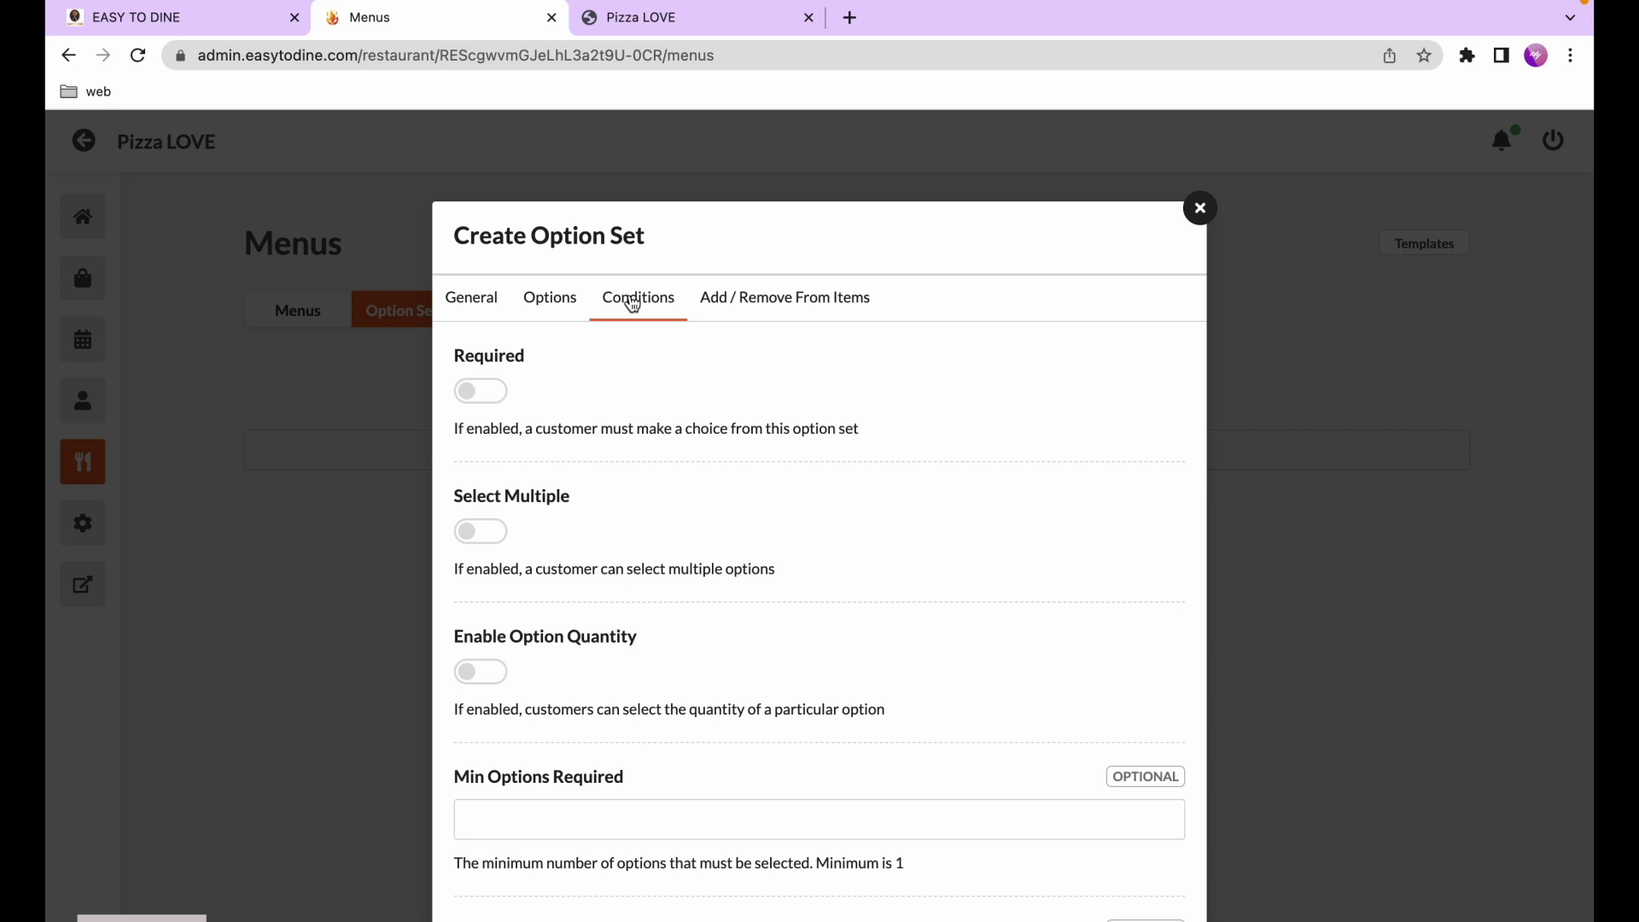
Make the size set required, apply it to Vegetarian Pizza, and save it
{"action": "left_click", "coordinate": [476, 402]}
{"action": "left_click", "coordinate": [754, 306]}
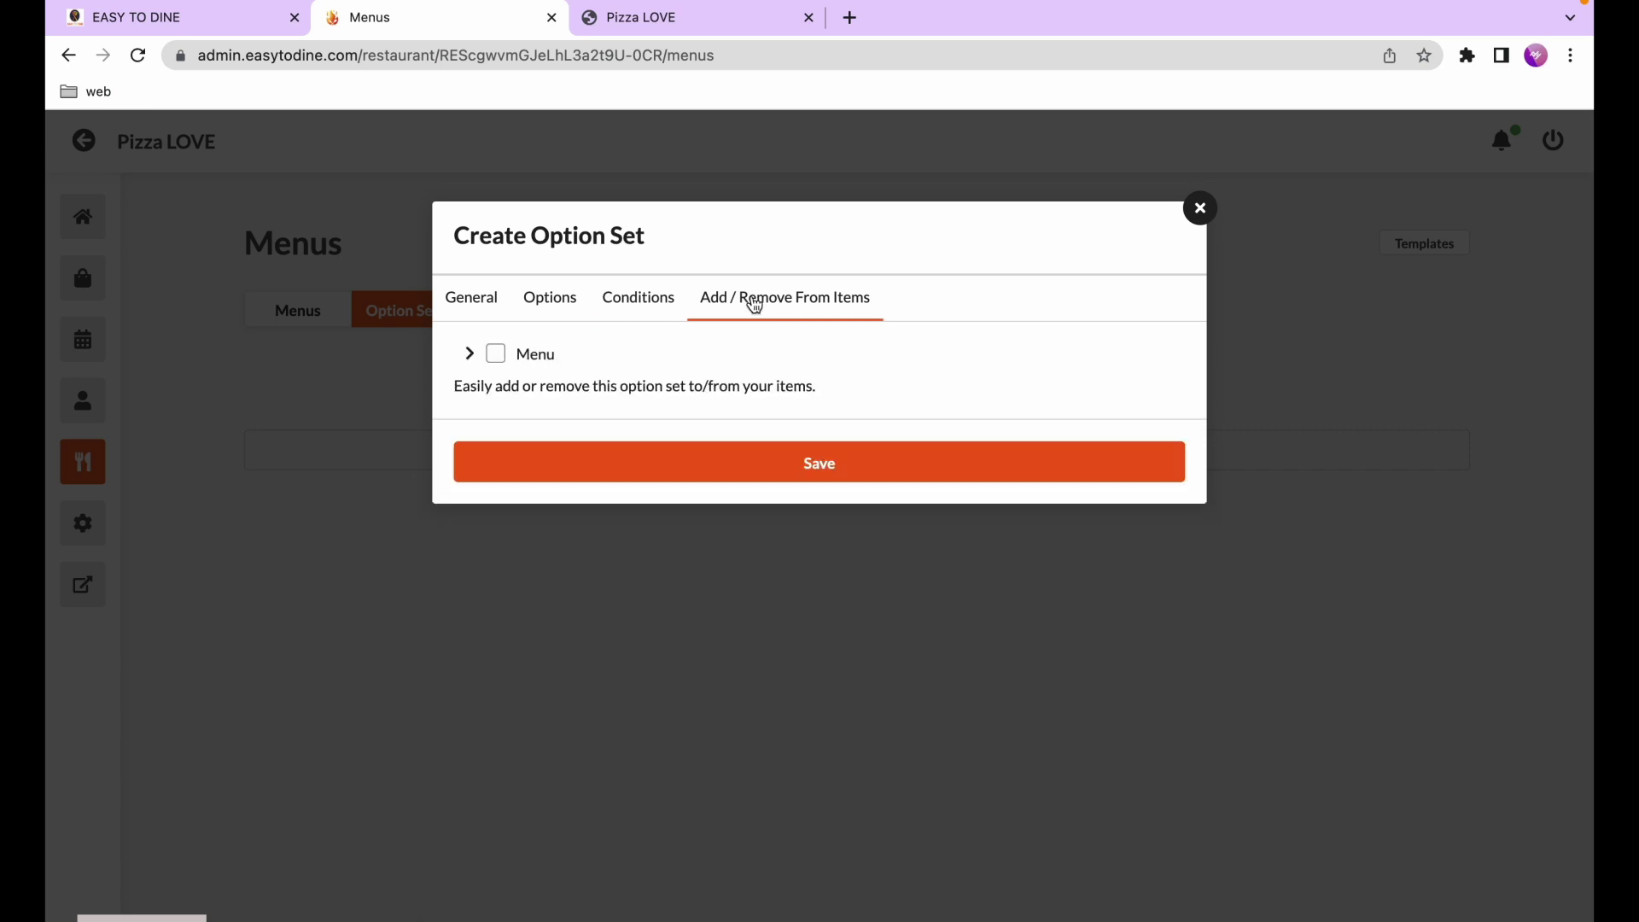
{"action": "left_click", "coordinate": [469, 354]}
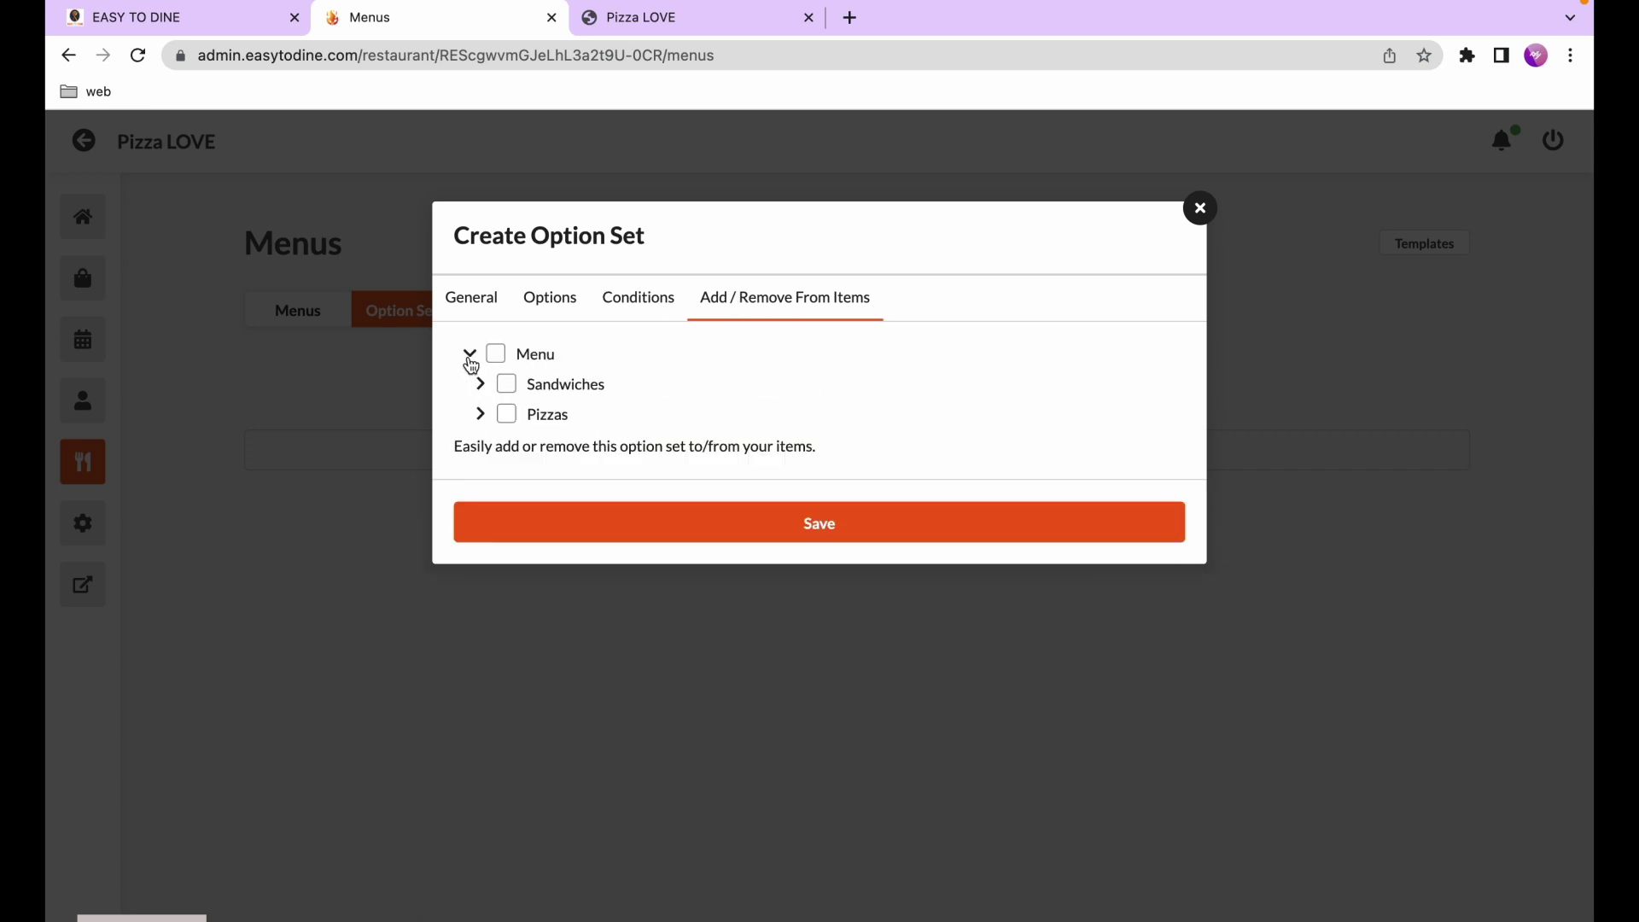
{"action": "left_click", "coordinate": [481, 414]}
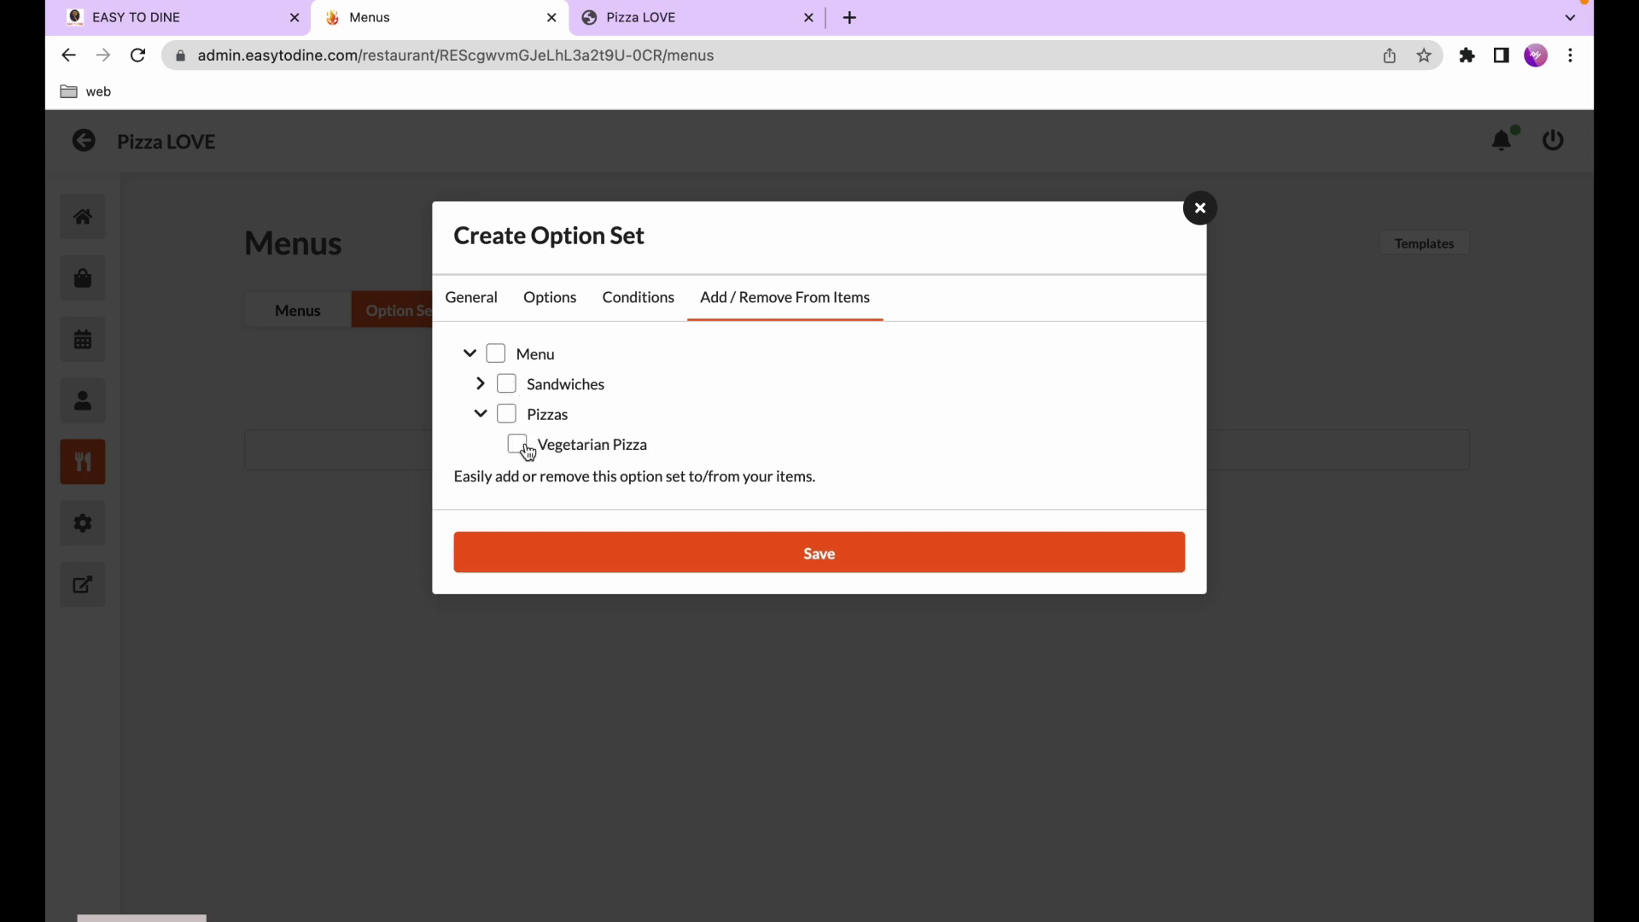
{"action": "left_click", "coordinate": [520, 445]}
{"action": "left_click", "coordinate": [637, 551]}
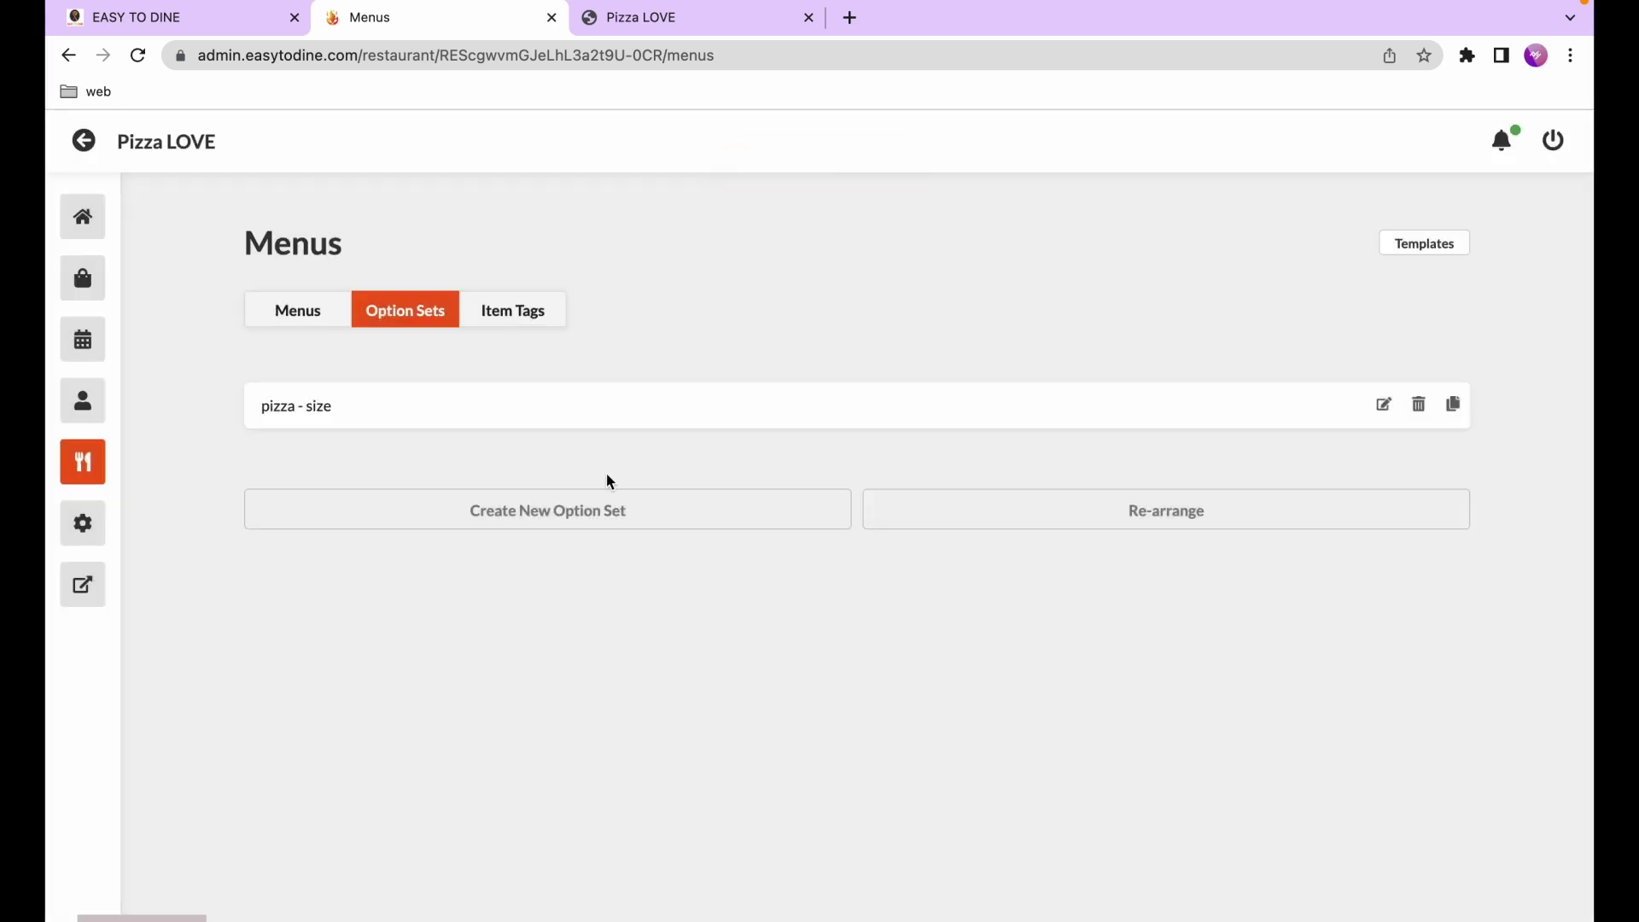
Create a new option set named 'pizza - extra toppings' with display name 'extra toppings'
{"action": "left_click", "coordinate": [566, 508]}
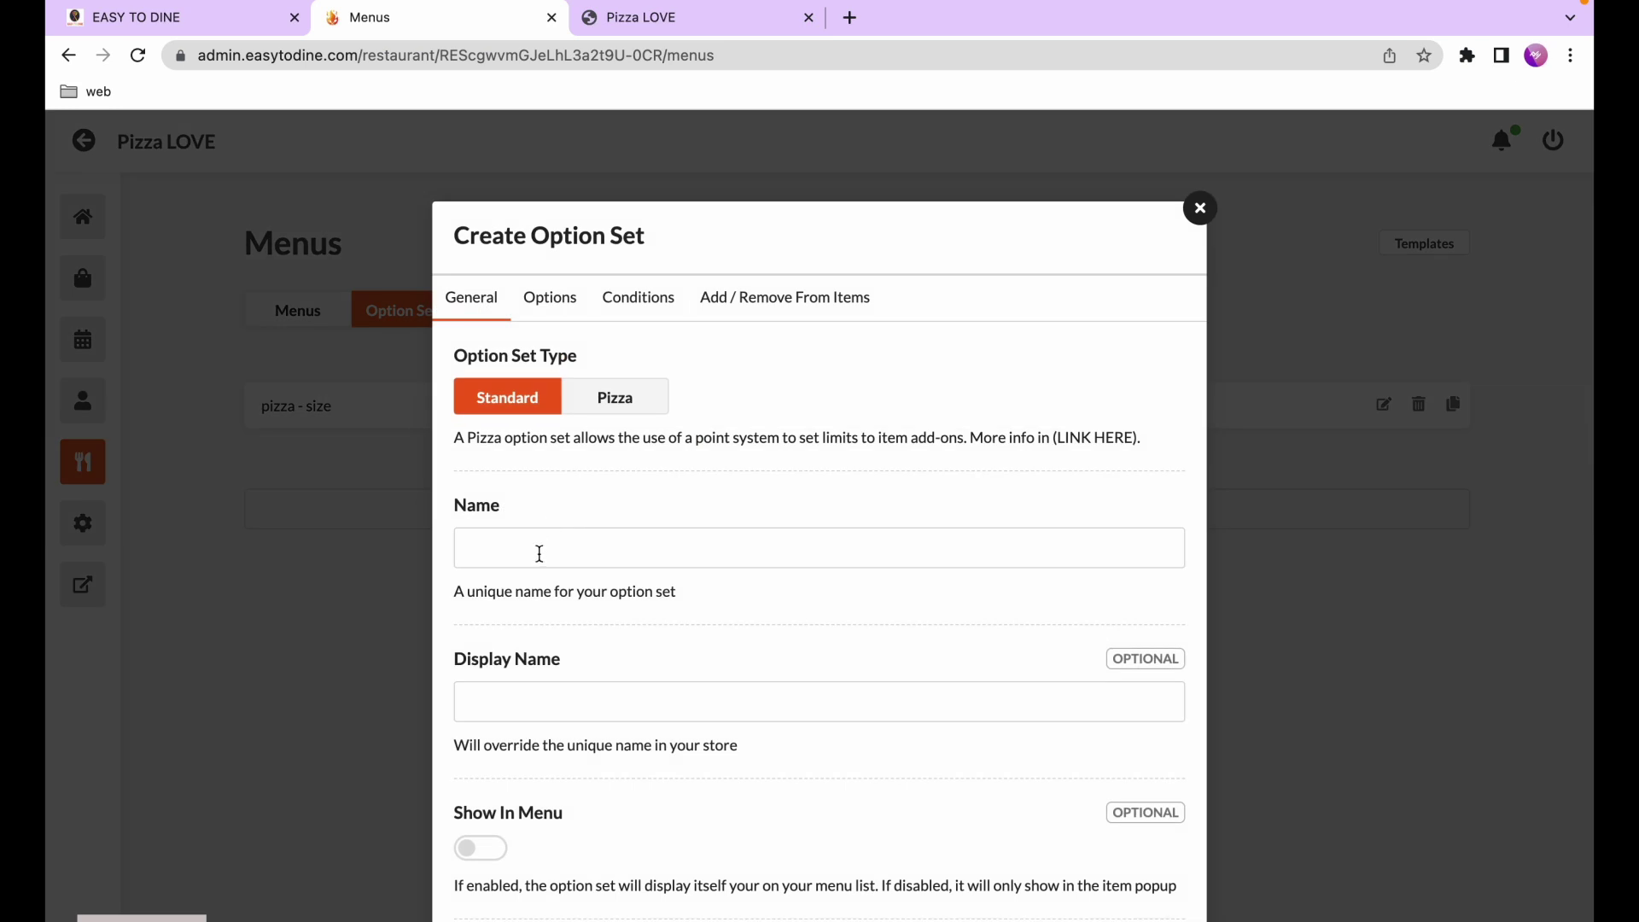
{"action": "left_click", "coordinate": [540, 554]}
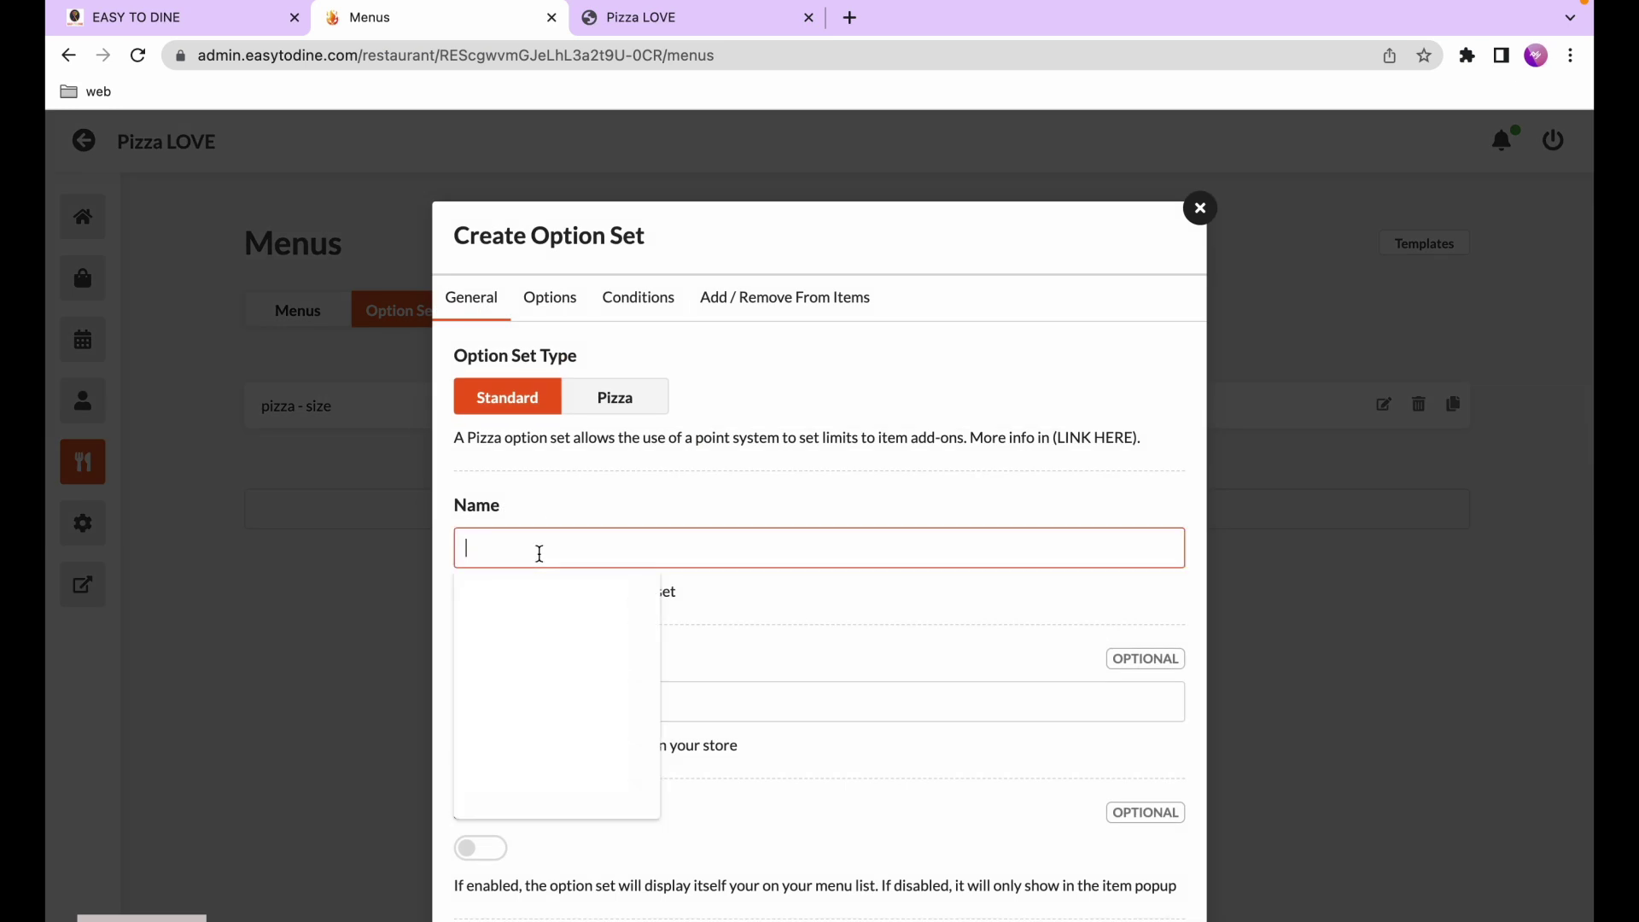
{"action": "type", "text": "pizza"}
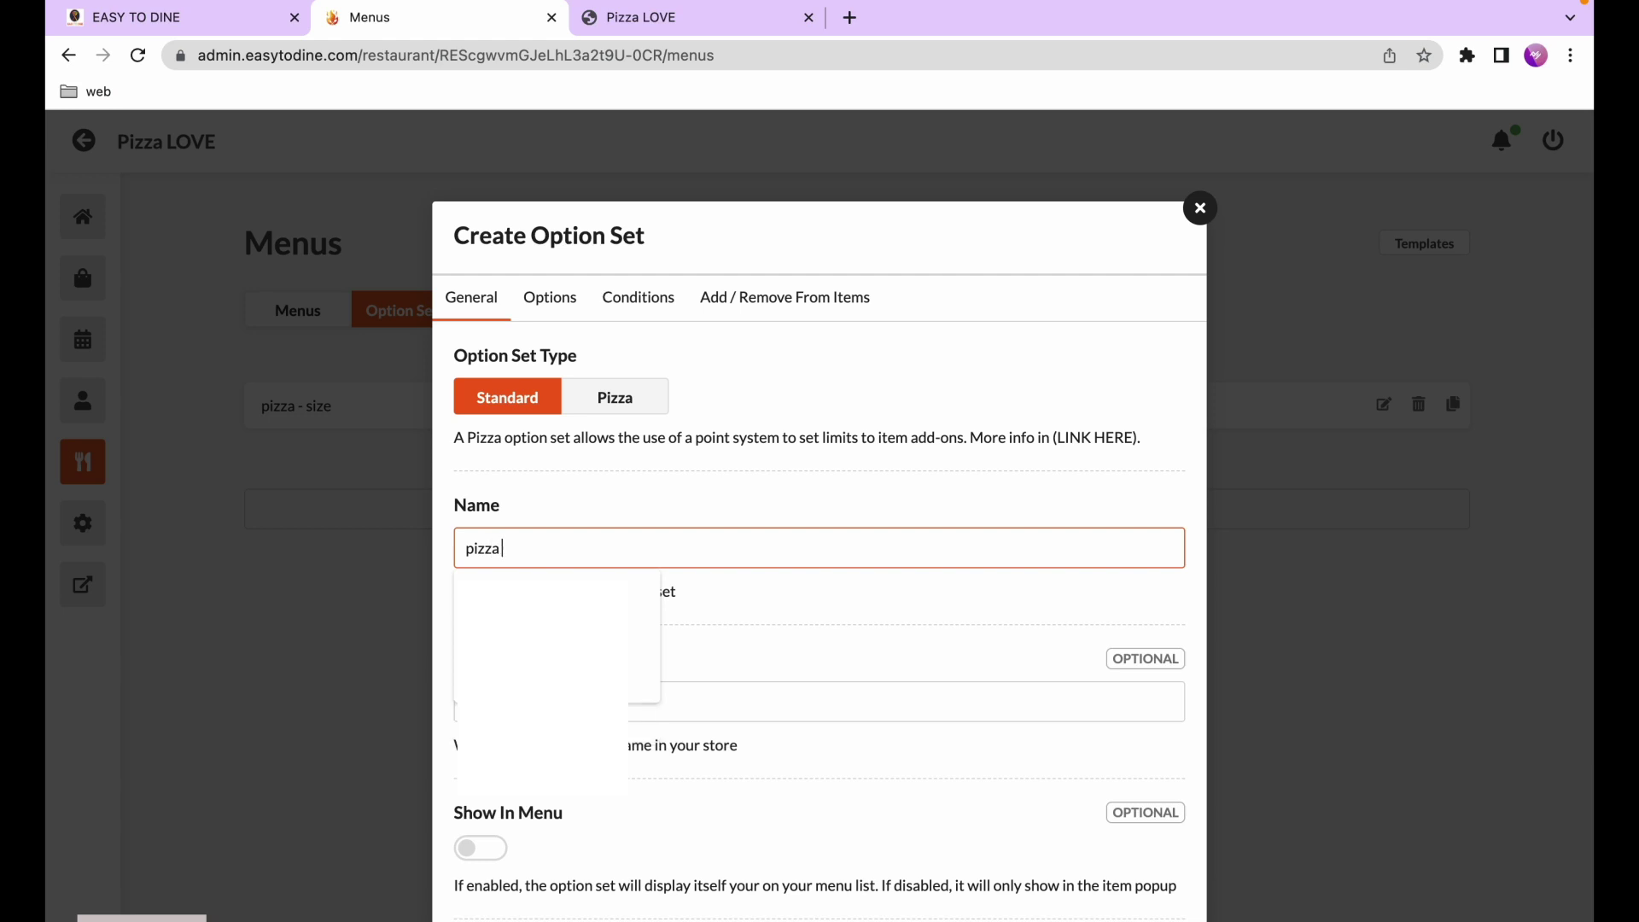
{"action": "type", "text": " - extra toppings"}
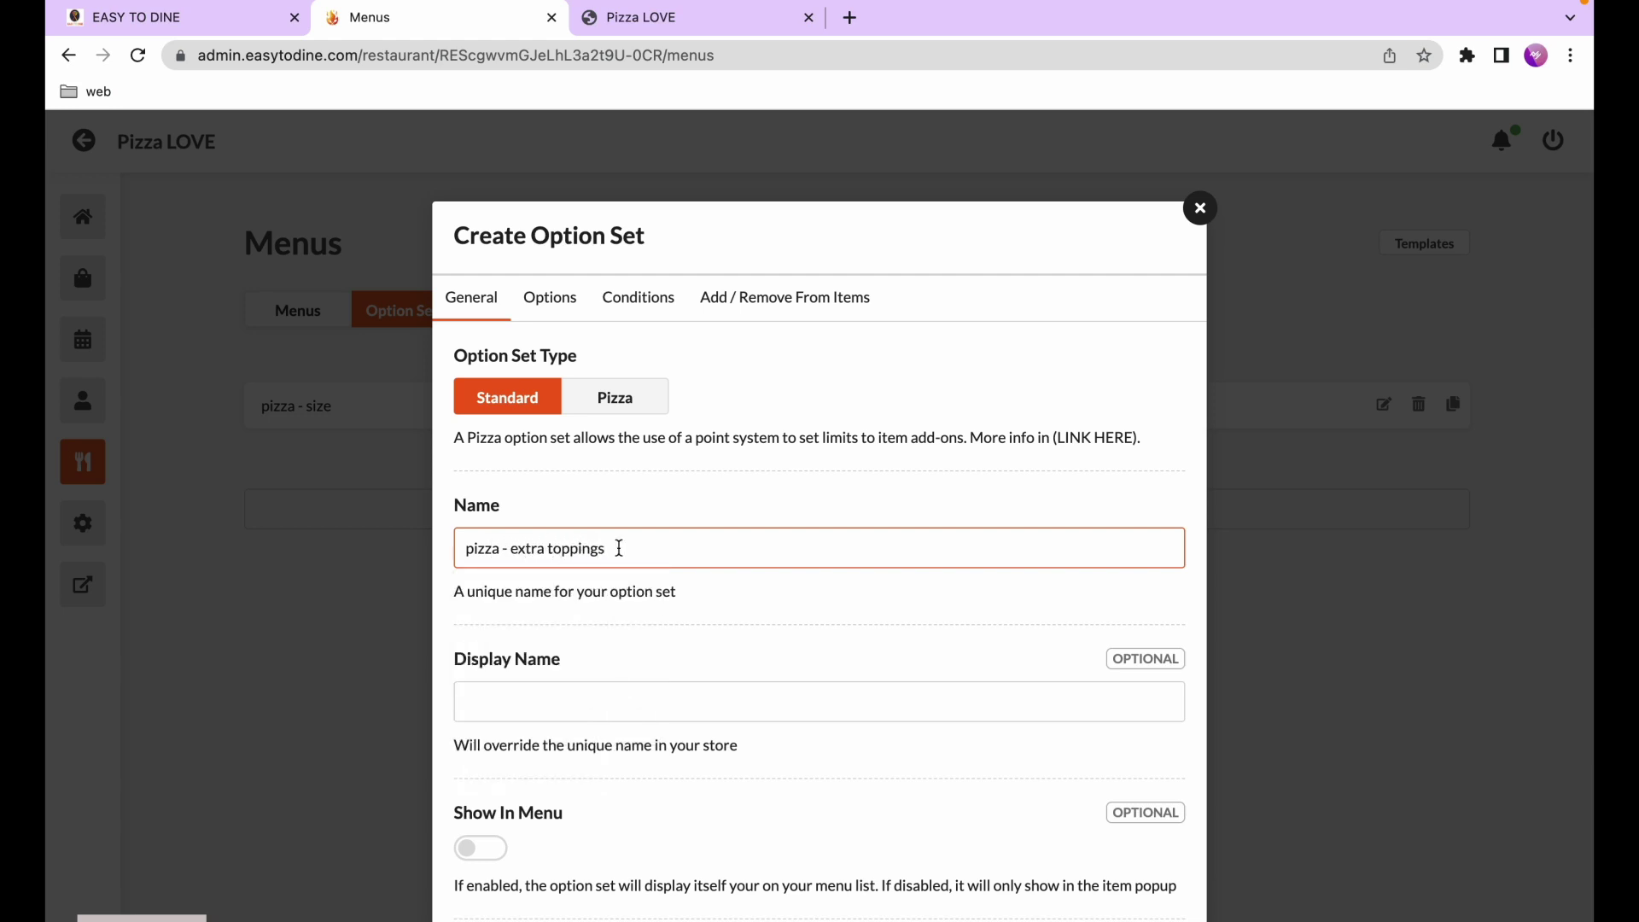
{"action": "left_click_drag", "start_coordinate": [616, 548], "coordinate": [513, 550]}
{"action": "key", "text": "ctrl+c"}
{"action": "left_click", "coordinate": [516, 700]}
{"action": "key", "text": "ctrl+v"}
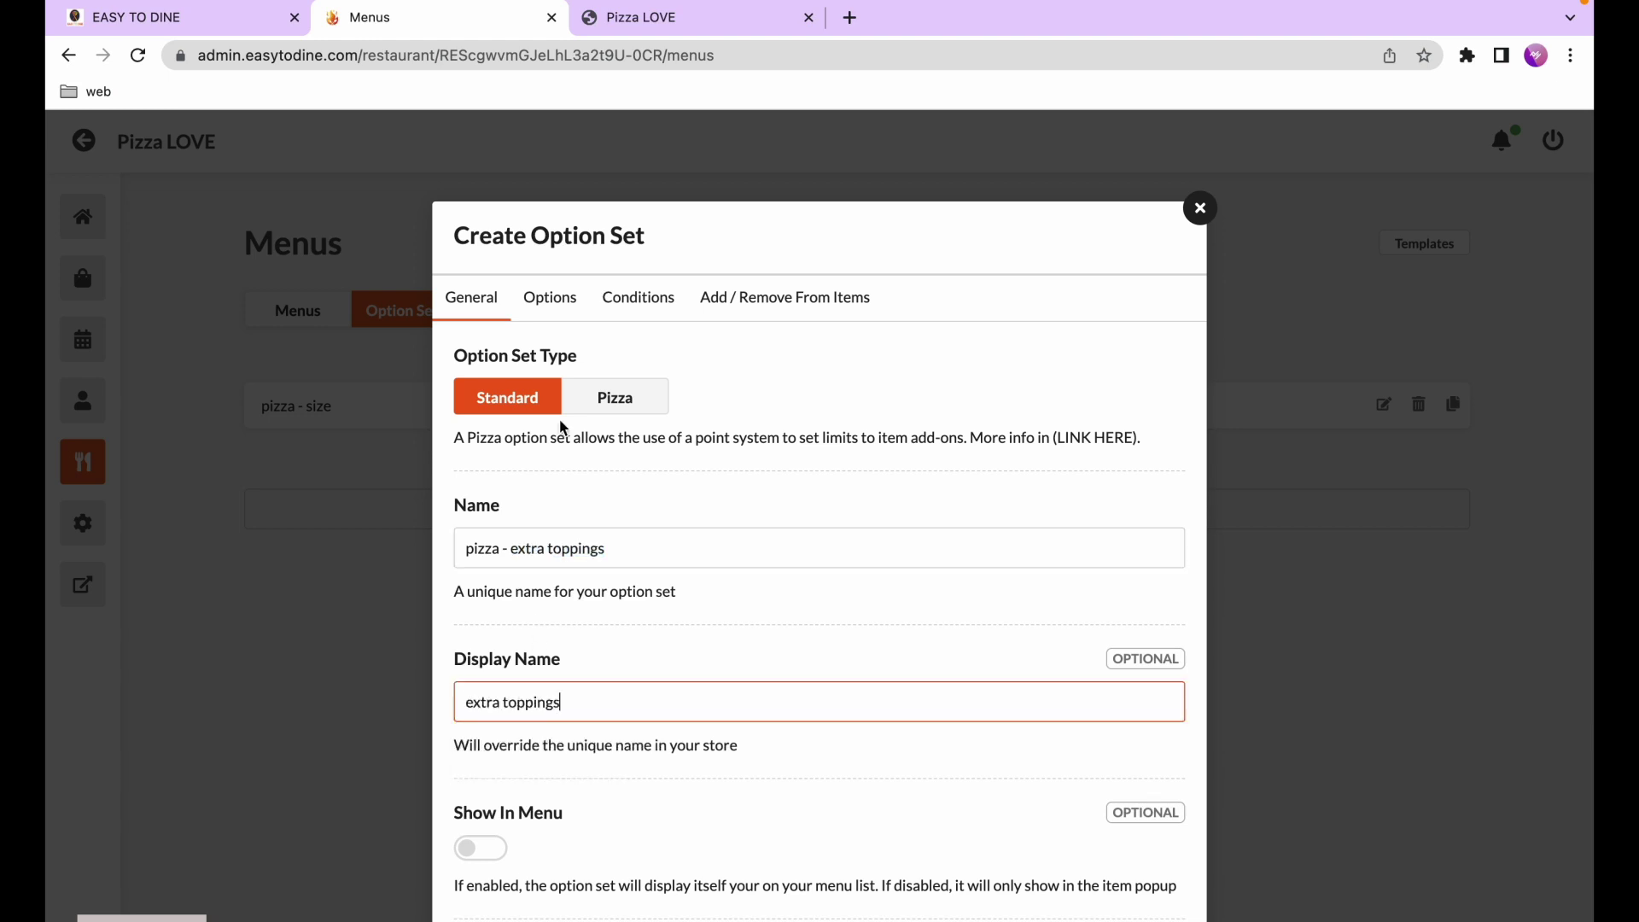
{"action": "left_click", "coordinate": [549, 309]}
Add three topping options: extra chicken at 2, extra cheese at 1.50, and 'ectra olive' at 1
{"action": "left_click", "coordinate": [794, 408]}
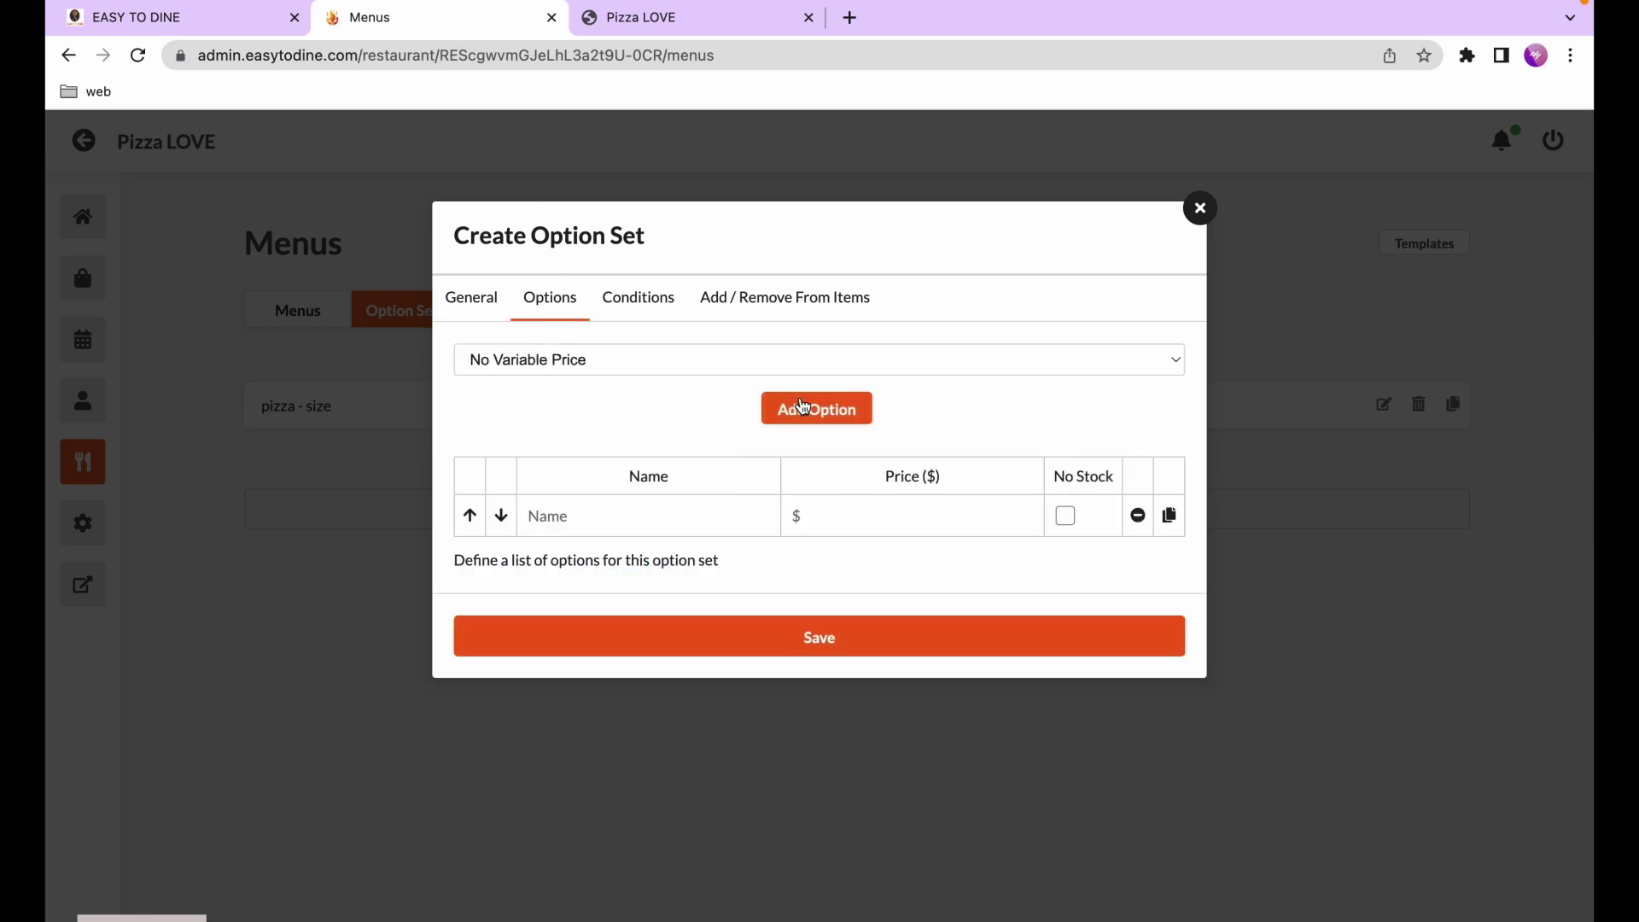
{"action": "left_click", "coordinate": [794, 409]}
{"action": "left_click", "coordinate": [794, 408]}
{"action": "left_click", "coordinate": [597, 515]}
{"action": "type", "text": "extra chicken"}
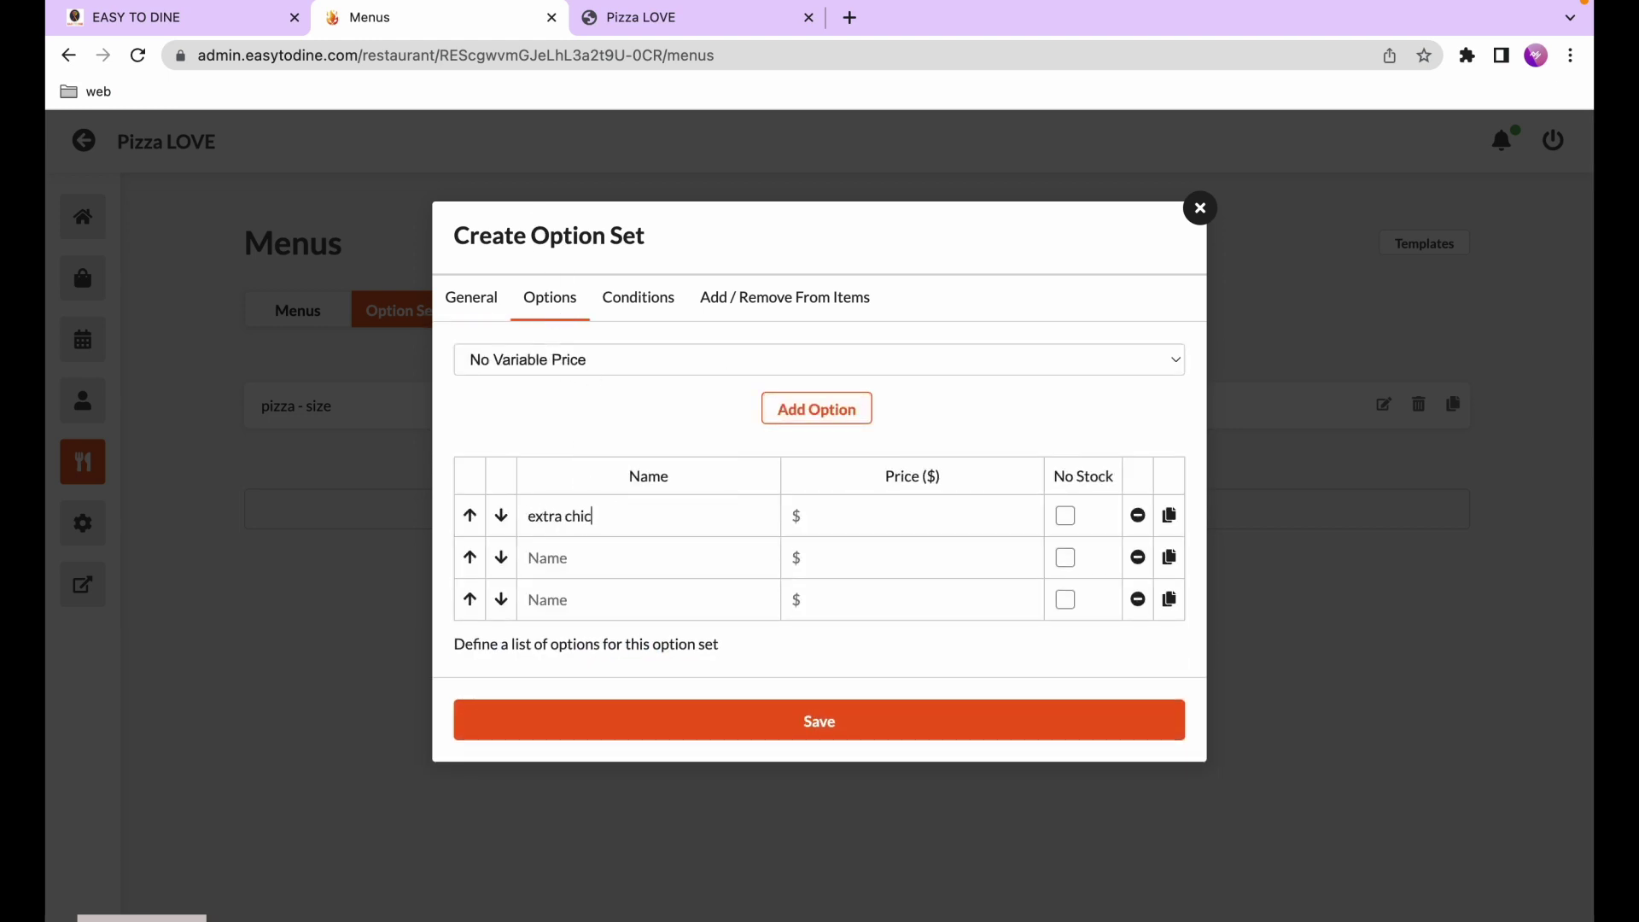
{"action": "left_click", "coordinate": [860, 524]}
{"action": "type", "text": "2"}
{"action": "left_click", "coordinate": [624, 571]}
{"action": "type", "text": "e"}
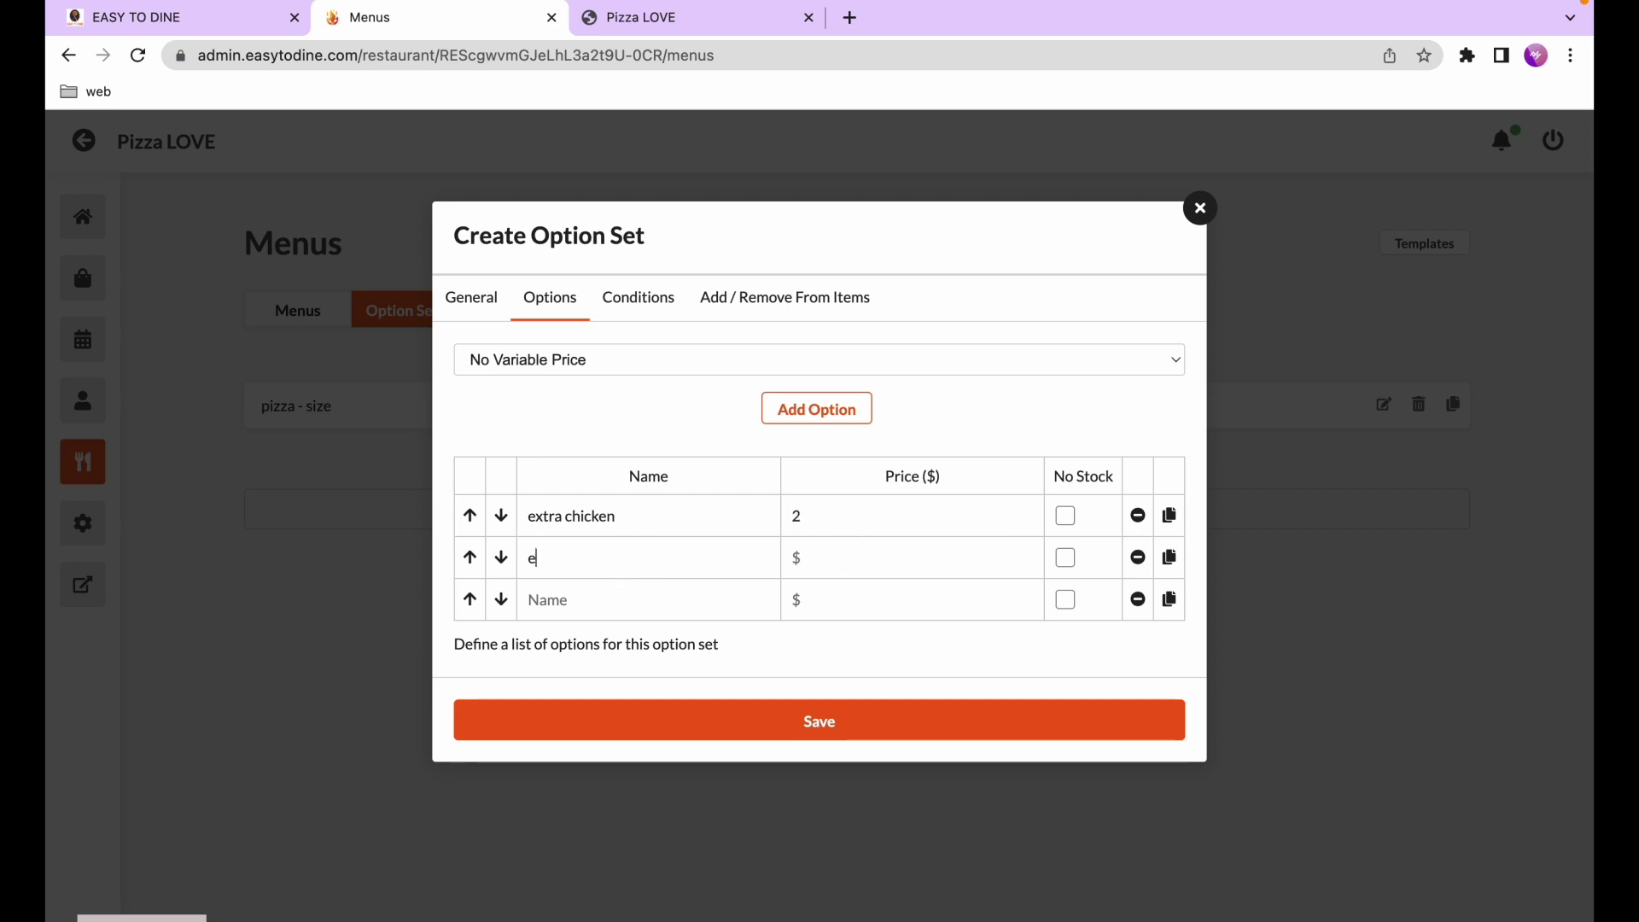
{"action": "type", "text": "xtra che"}
{"action": "type", "text": "1.50"}
{"action": "left_click", "coordinate": [677, 588]}
{"action": "type", "text": "ectra olive"}
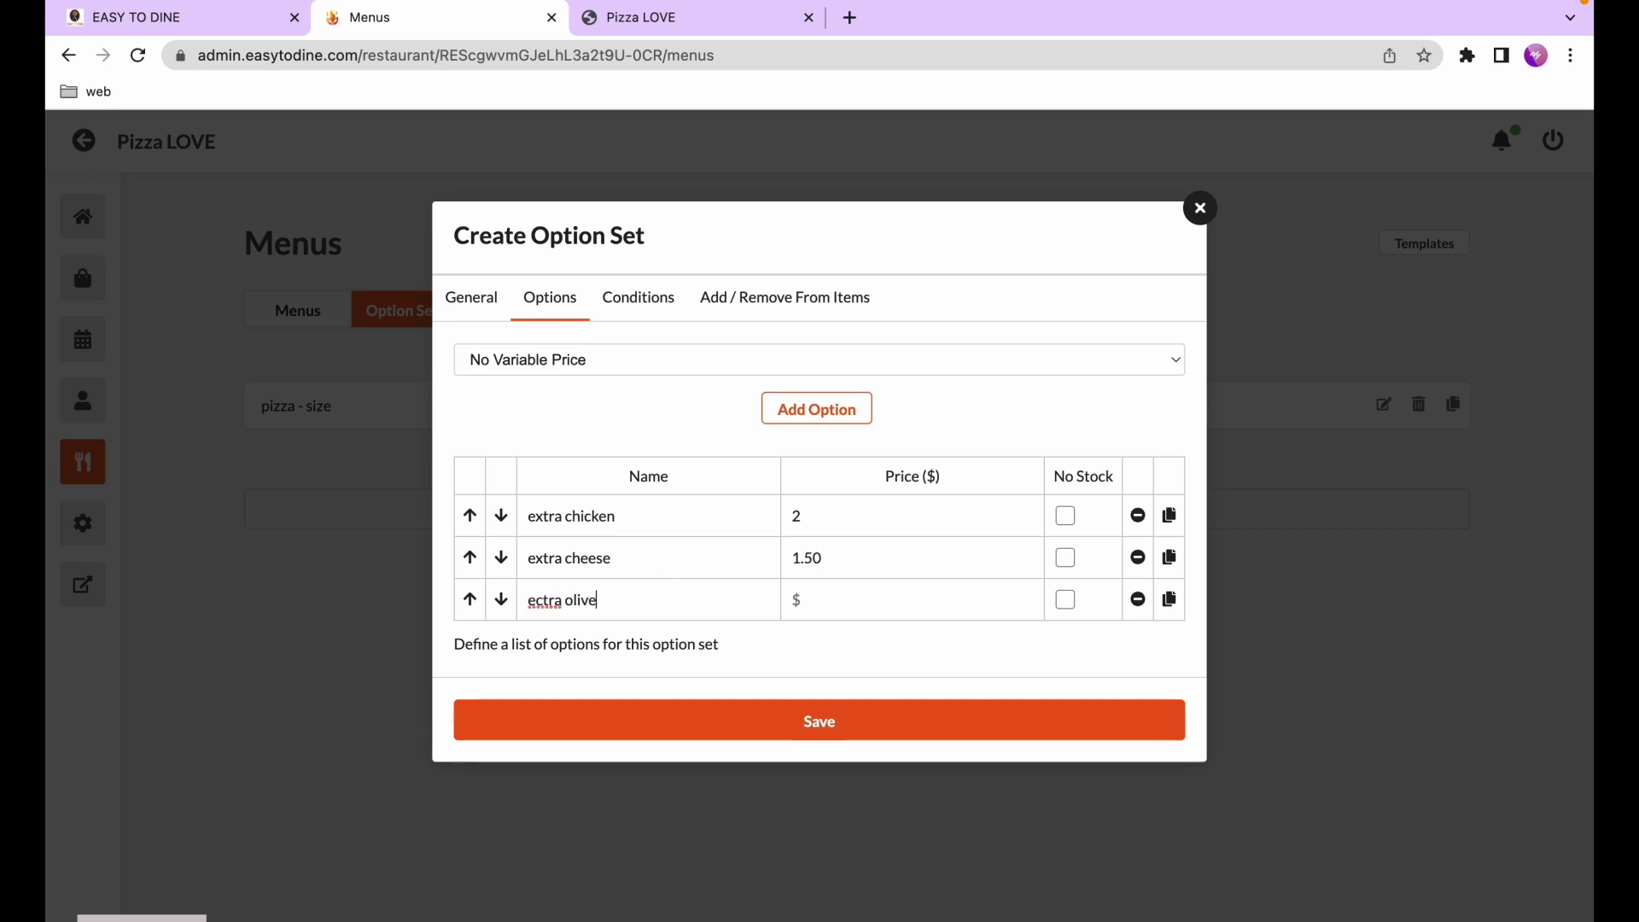
{"action": "key", "text": "Tab"}
{"action": "type", "text": "1"}
{"action": "left_click", "coordinate": [636, 299]}
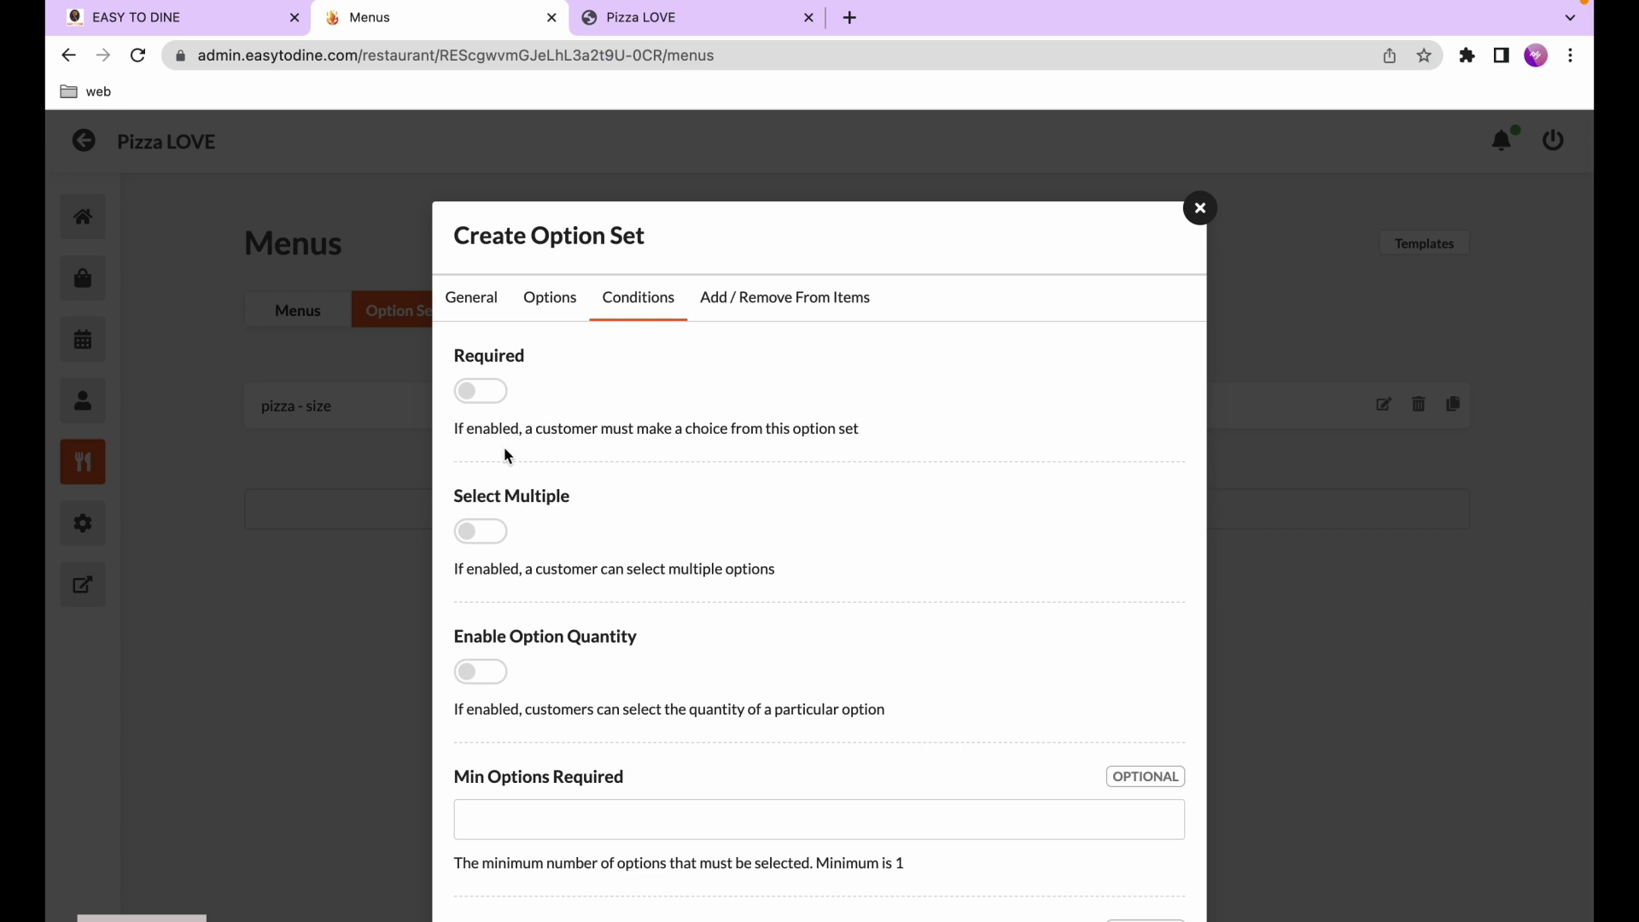
Turn on Select Multiple, assign the toppings set to Vegetarian Pizza under Menu > Pizzas, and save
{"action": "left_click", "coordinate": [485, 538]}
{"action": "left_click", "coordinate": [769, 307]}
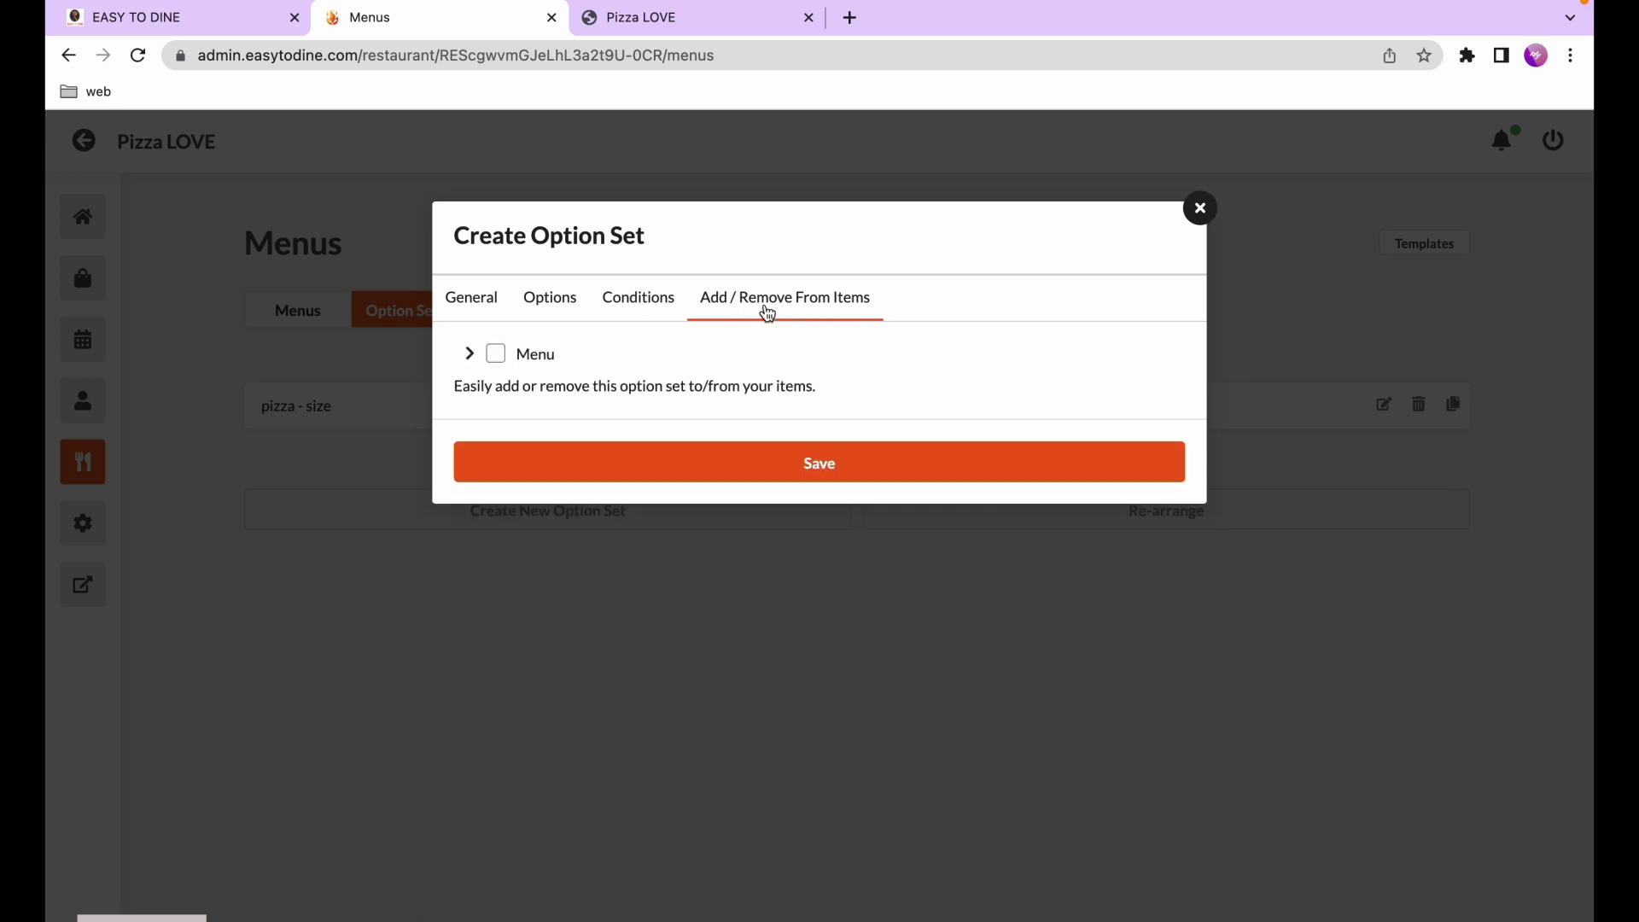
{"action": "left_click", "coordinate": [469, 353]}
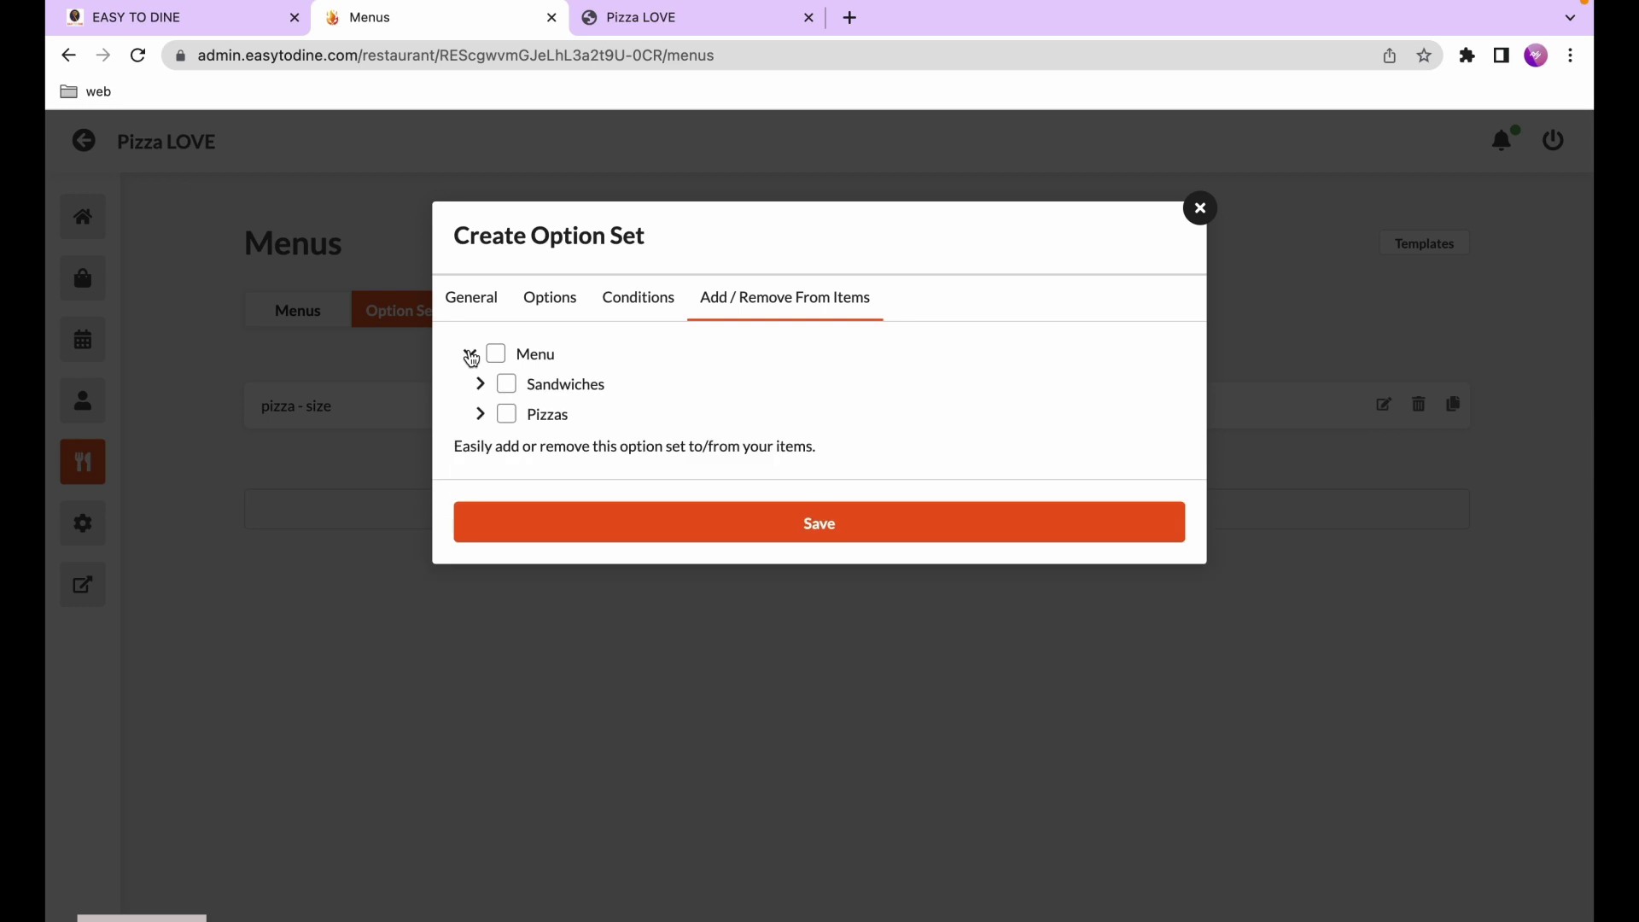
{"action": "left_click", "coordinate": [481, 414]}
{"action": "left_click", "coordinate": [517, 444]}
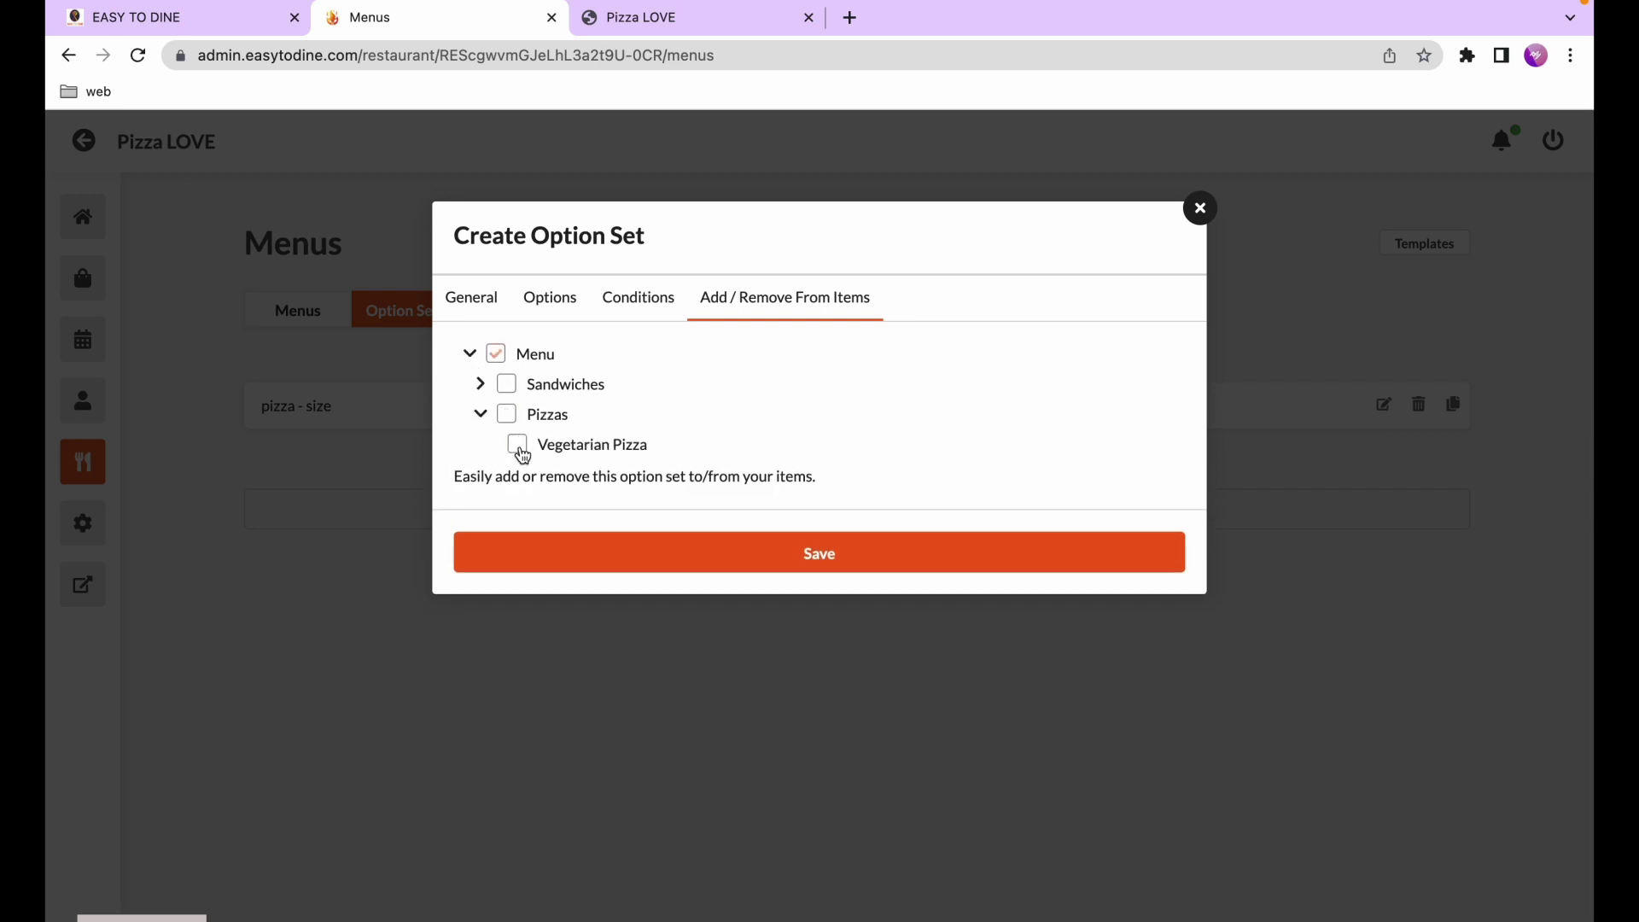
{"action": "left_click", "coordinate": [572, 552]}
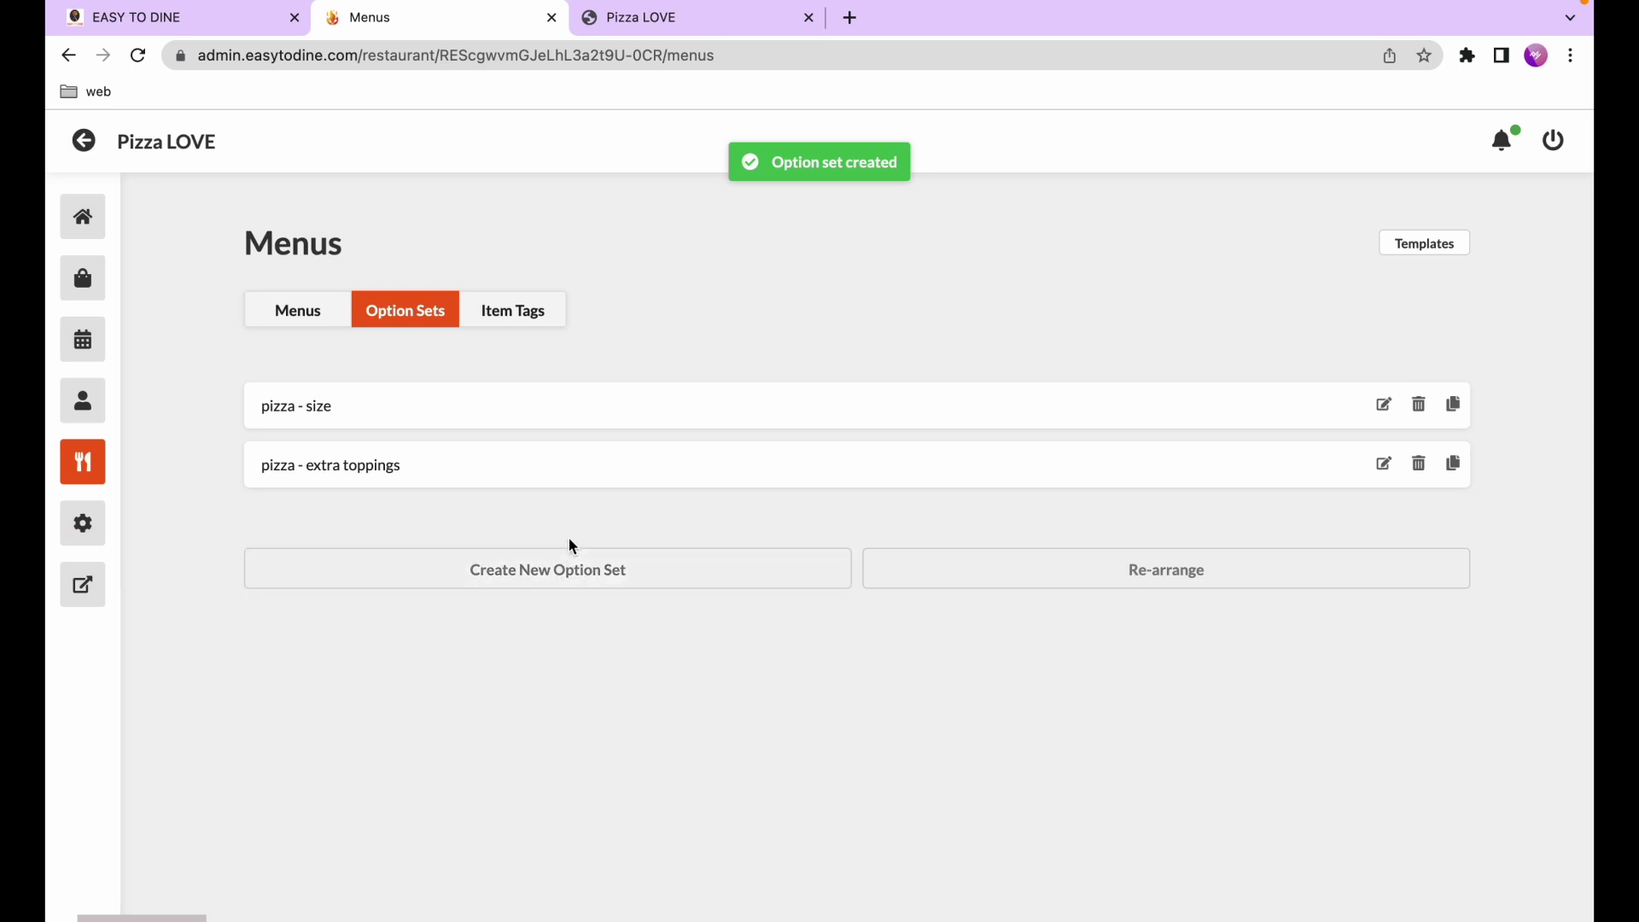
{"action": "left_click", "coordinate": [662, 17]}
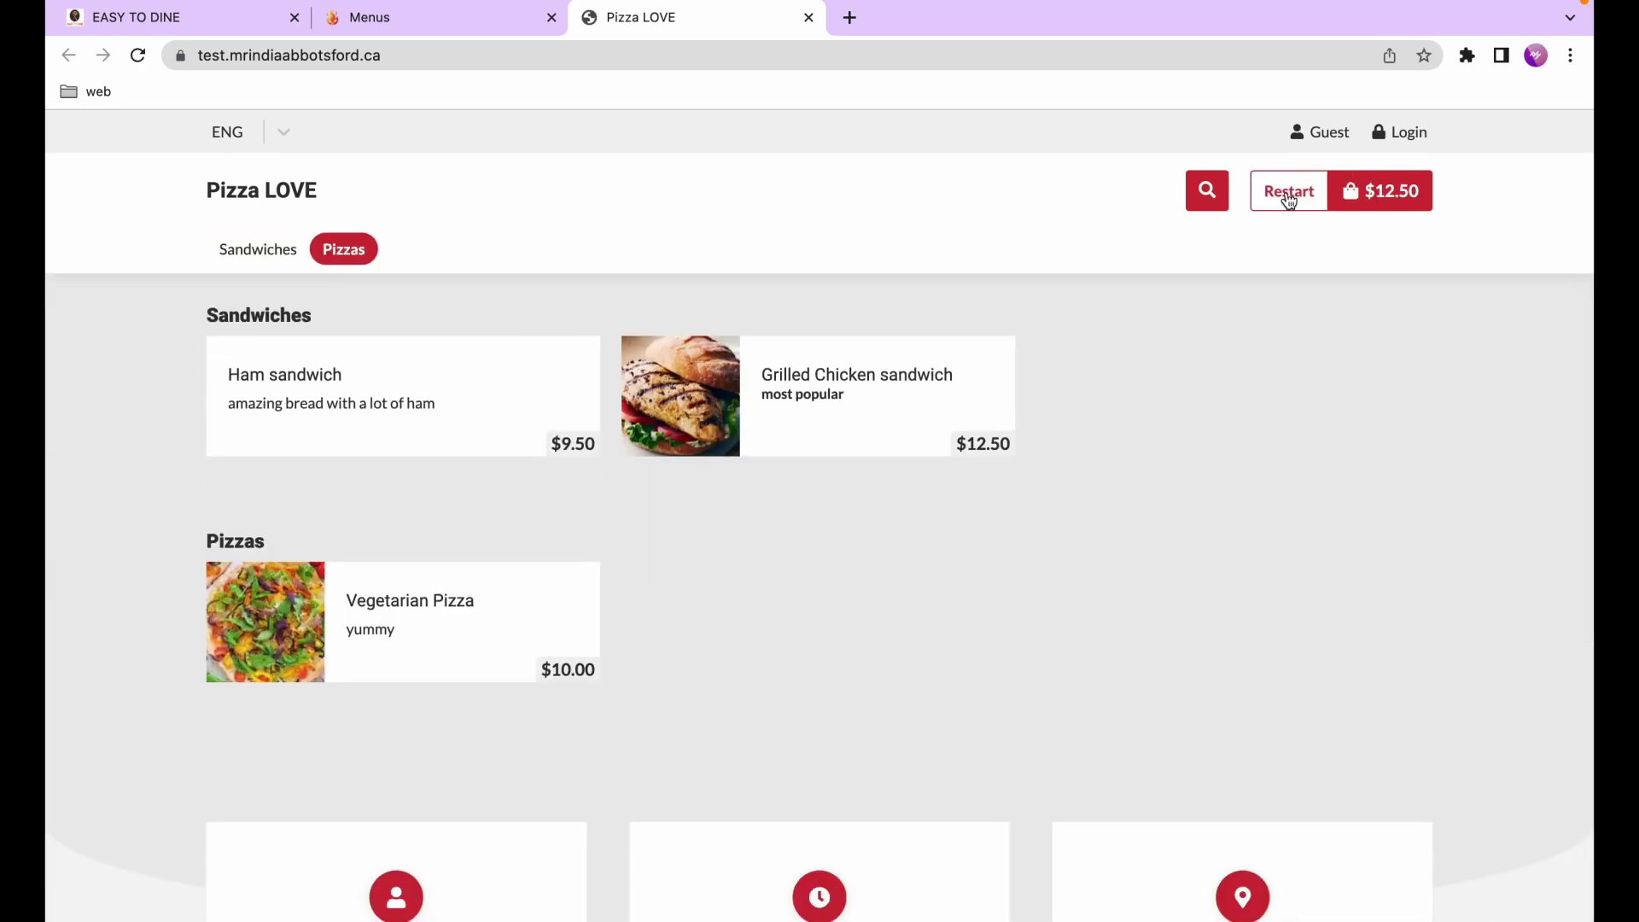
Restart the storefront order and start a new pickup order
{"action": "left_click", "coordinate": [1288, 200]}
{"action": "left_click", "coordinate": [1013, 620]}
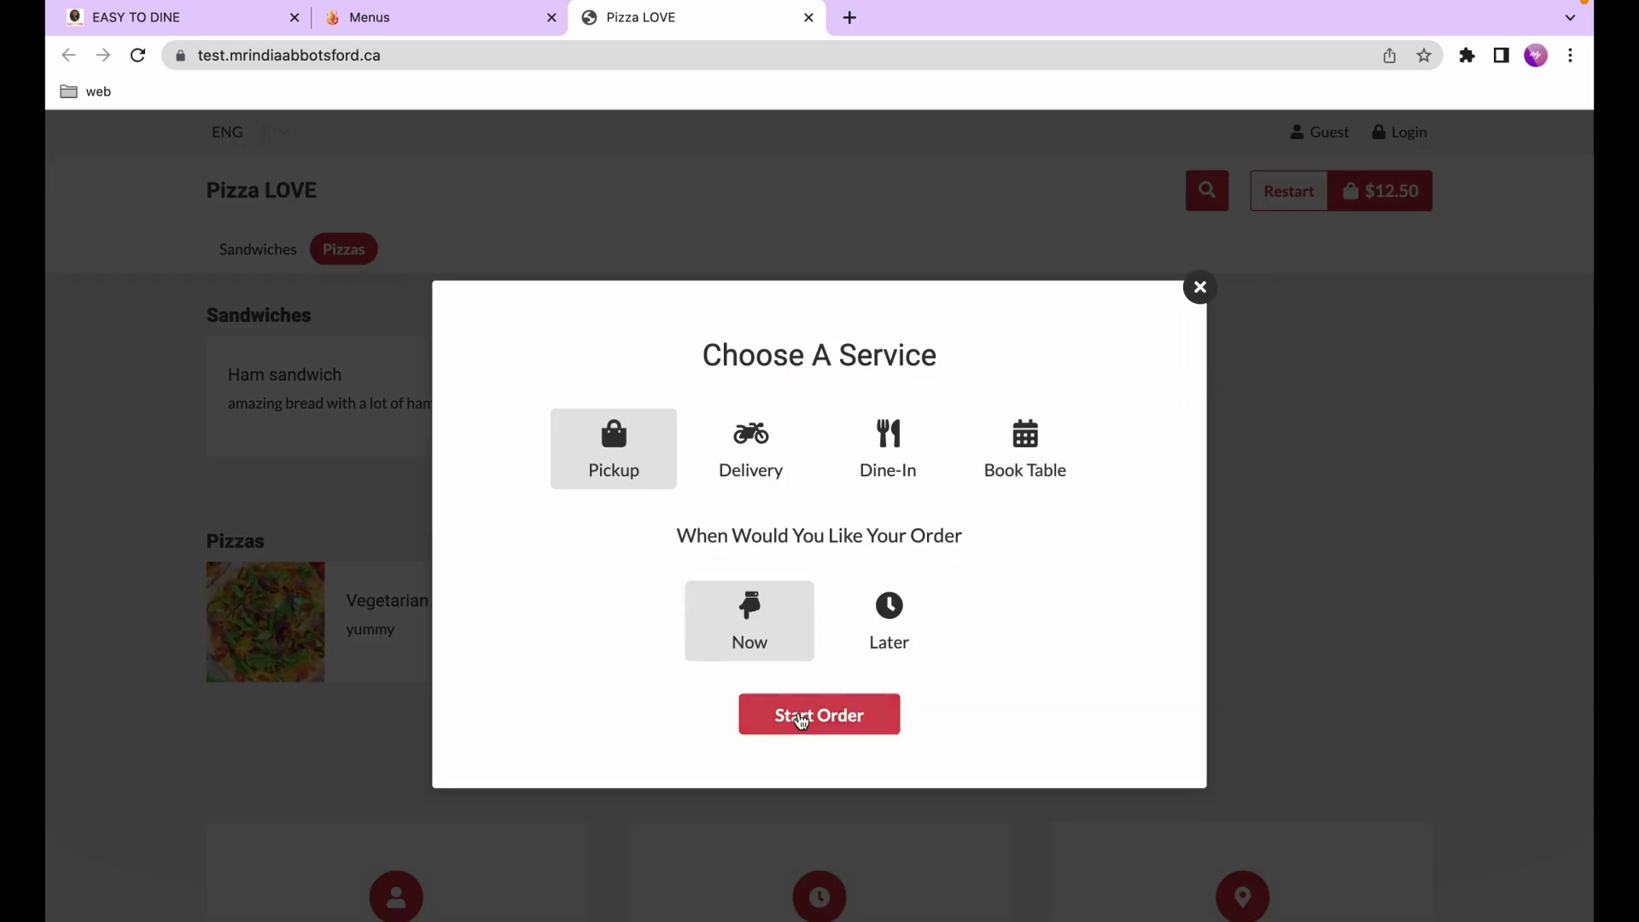
{"action": "left_click", "coordinate": [801, 717]}
Add a large Vegetarian Pizza with extra chicken, extra cheese and extra olive to the cart
{"action": "left_click", "coordinate": [373, 395]}
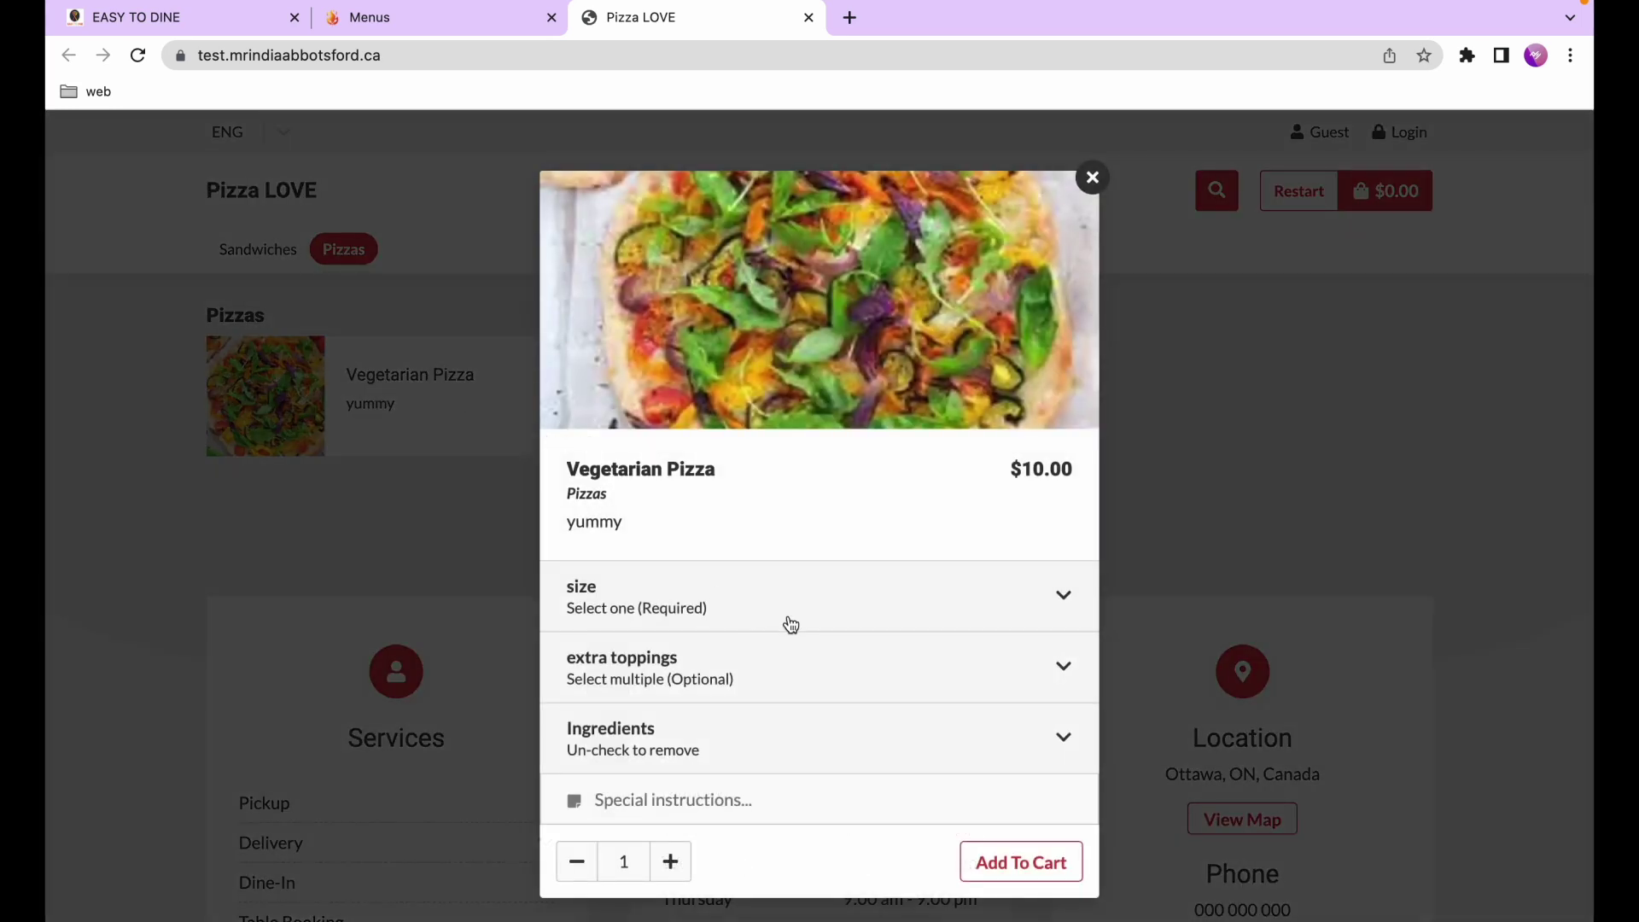
{"action": "left_click", "coordinate": [1051, 602]}
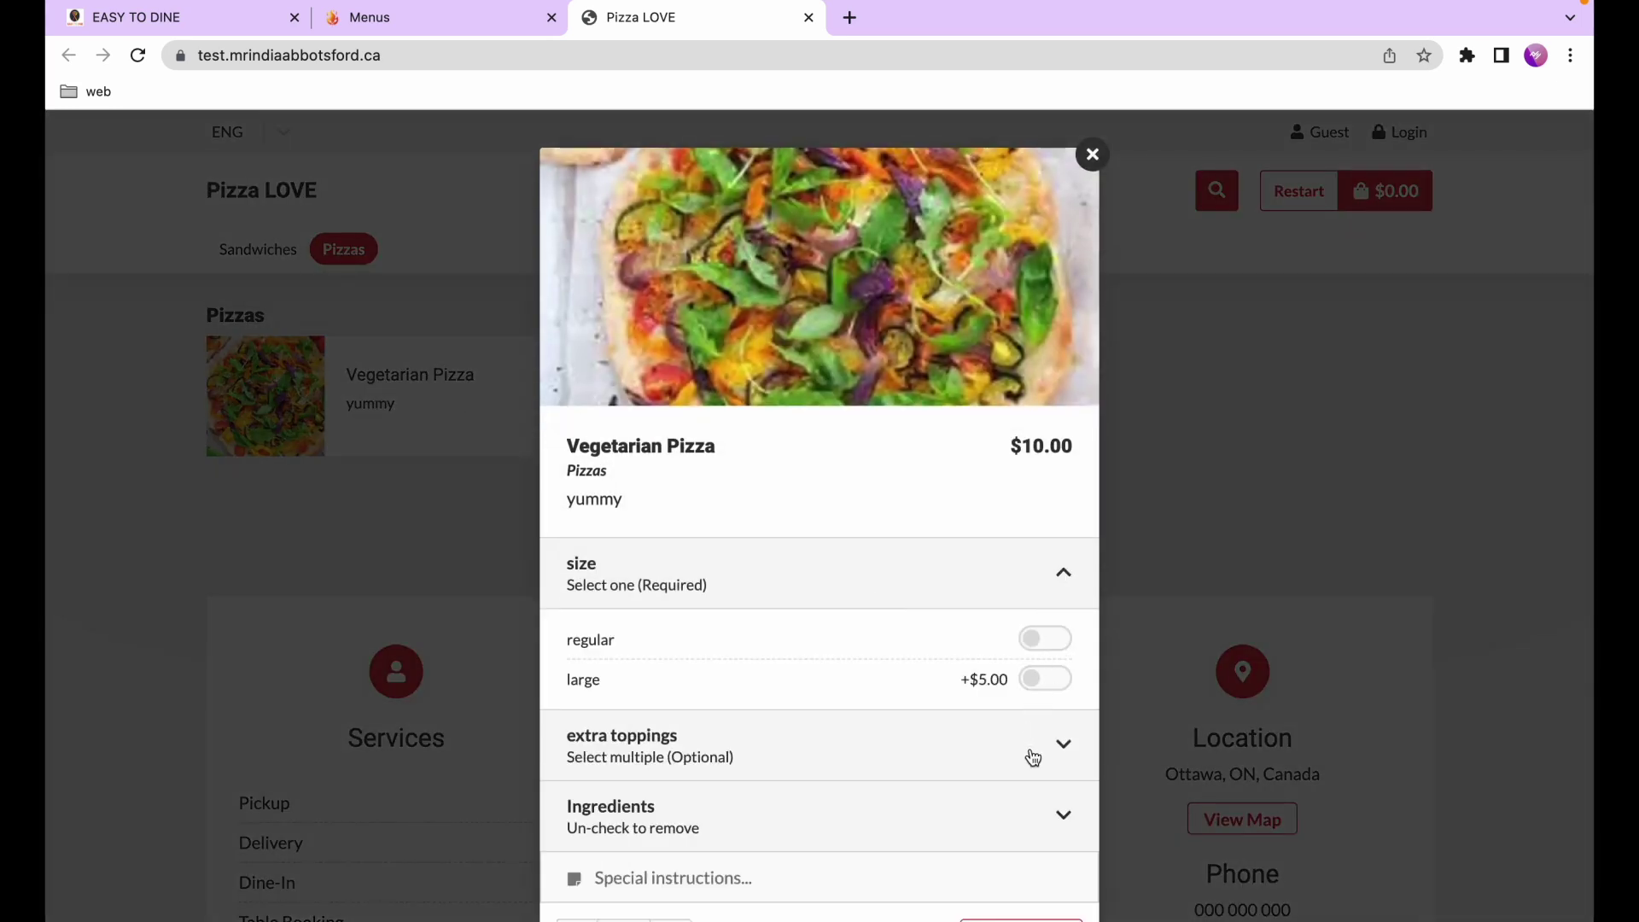
{"action": "left_click", "coordinate": [1043, 642]}
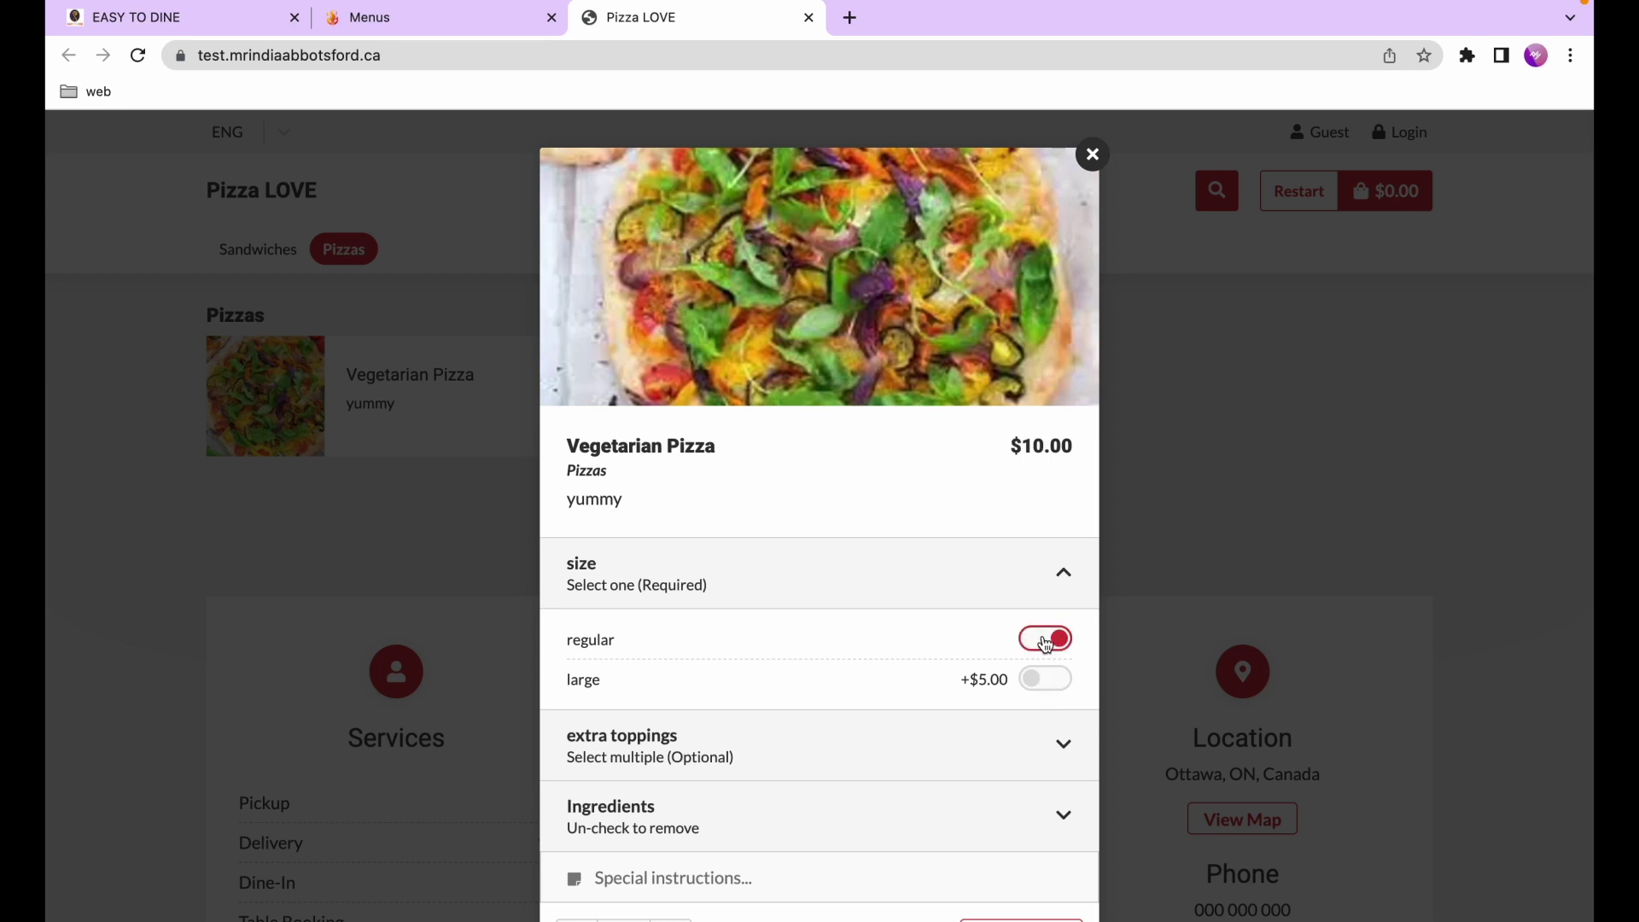
{"action": "left_click", "coordinate": [1058, 751]}
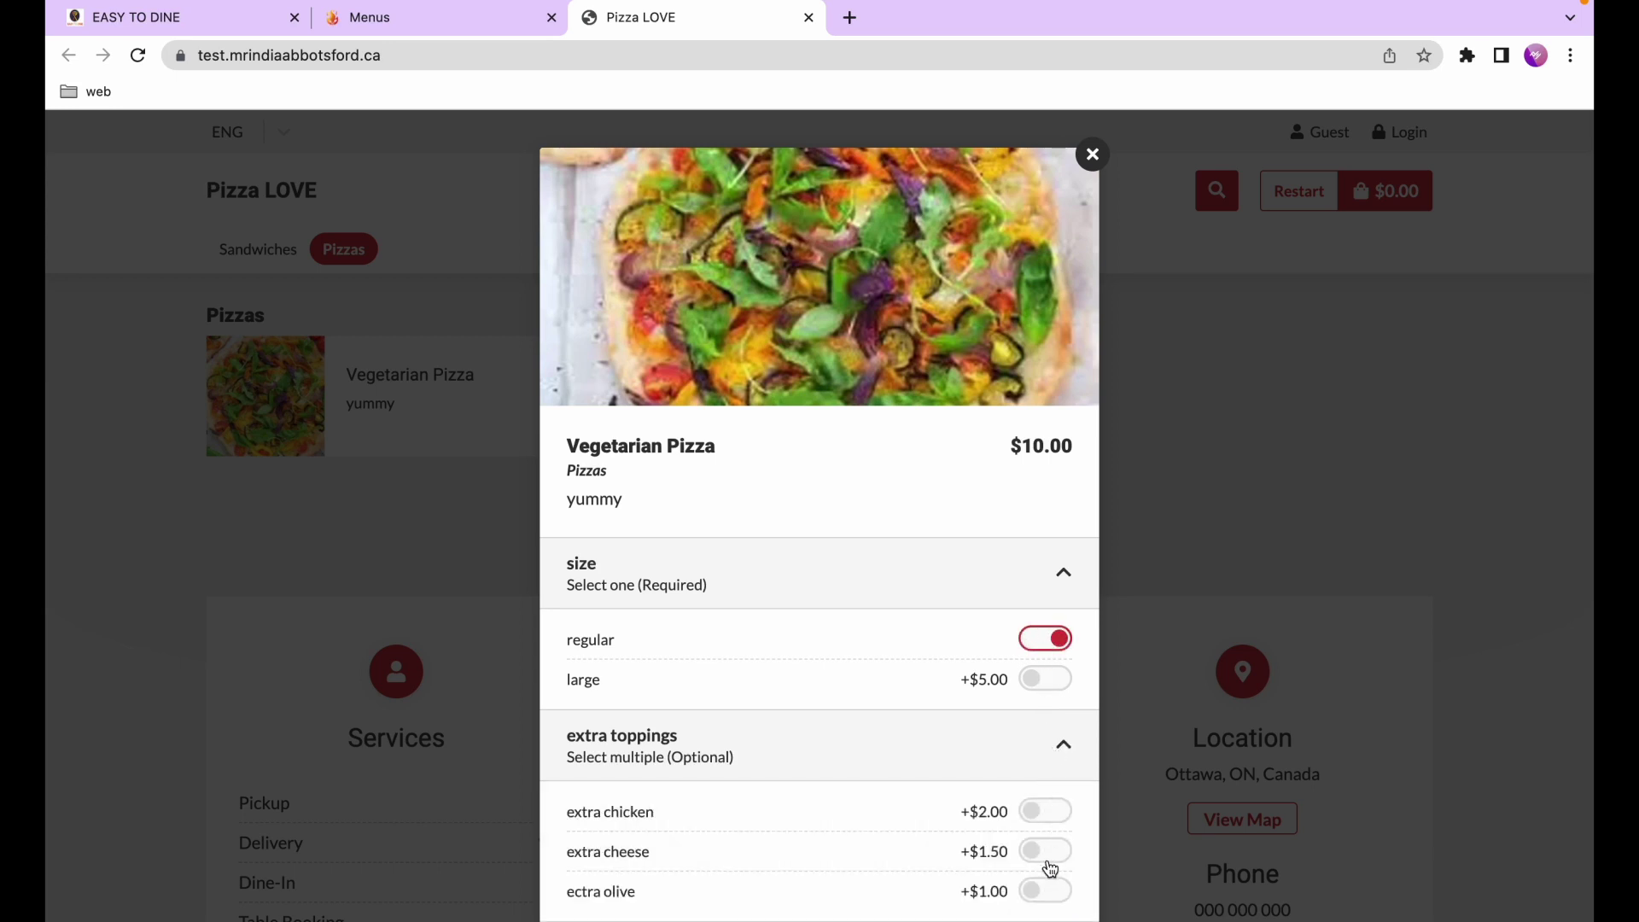
{"action": "left_click", "coordinate": [1050, 679]}
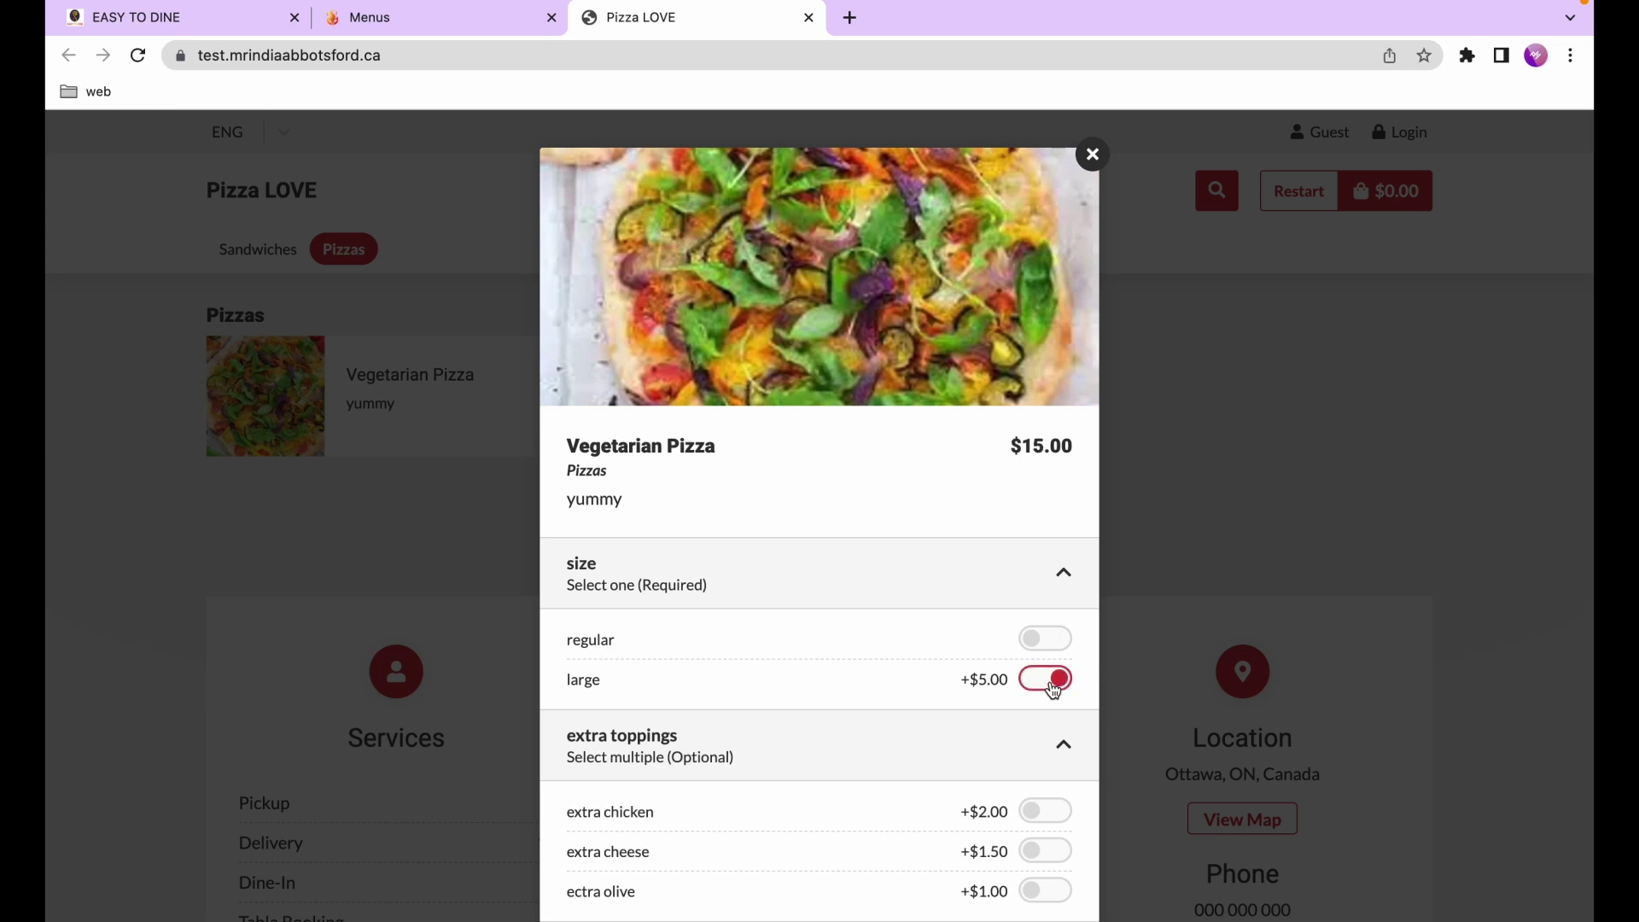
{"action": "scroll", "coordinate": [1029, 730], "scroll_direction": "down", "scroll_amount": 2}
{"action": "scroll", "coordinate": [1029, 725], "scroll_direction": "down", "scroll_amount": 1}
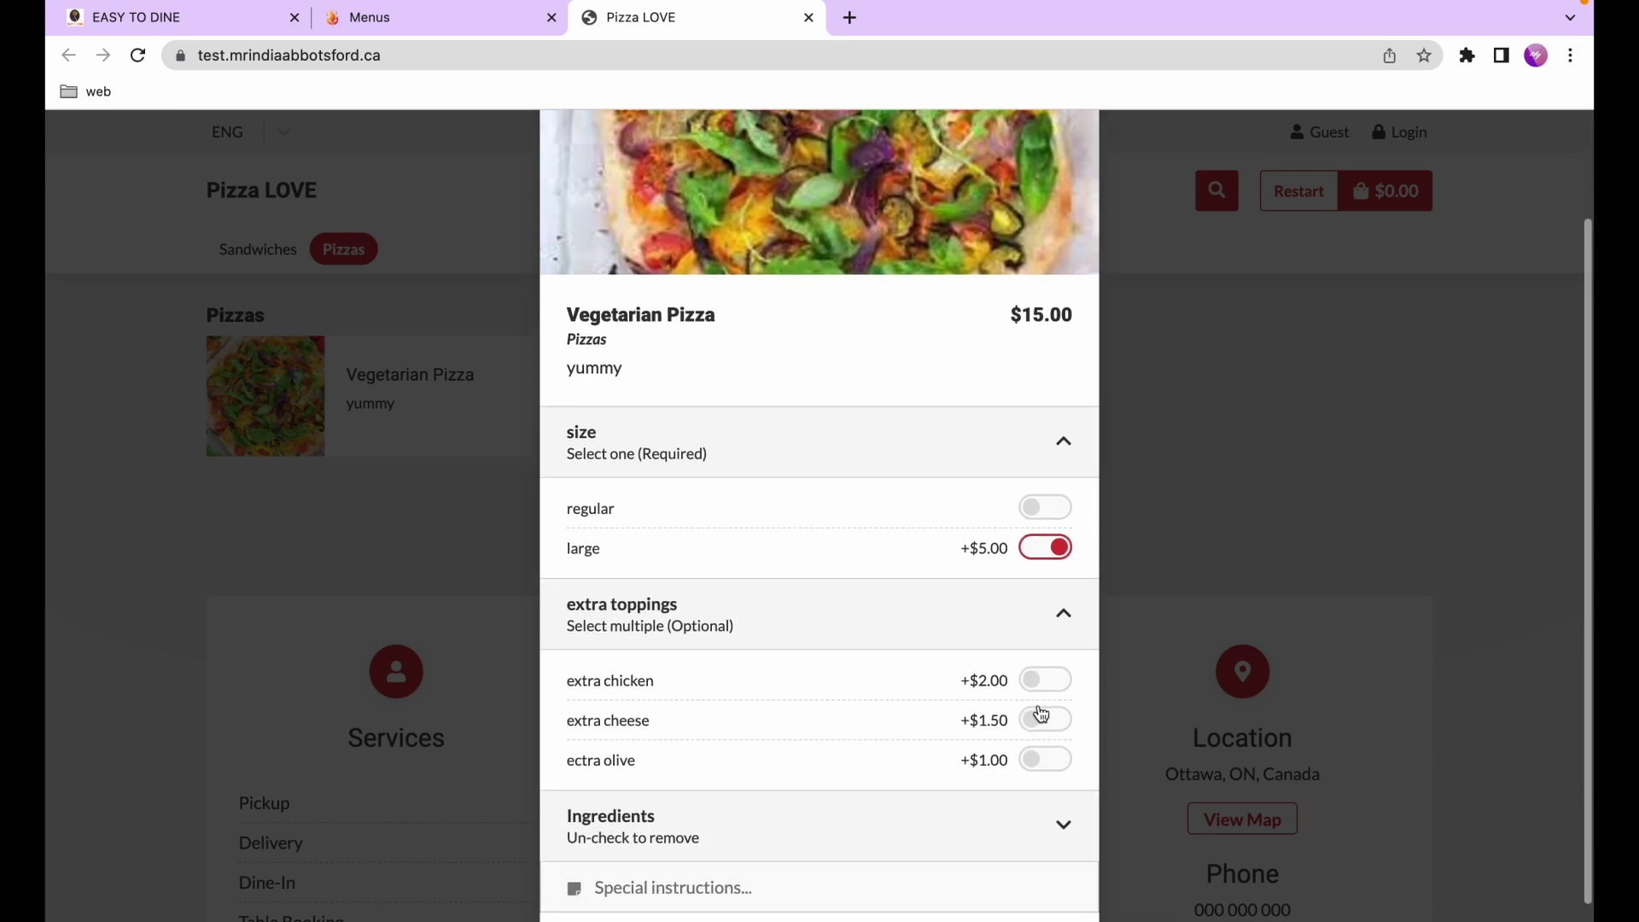
{"action": "left_click", "coordinate": [1046, 680]}
{"action": "left_click", "coordinate": [1050, 715]}
{"action": "left_click", "coordinate": [1046, 759]}
{"action": "scroll", "coordinate": [1036, 783], "scroll_direction": "down", "scroll_amount": 2}
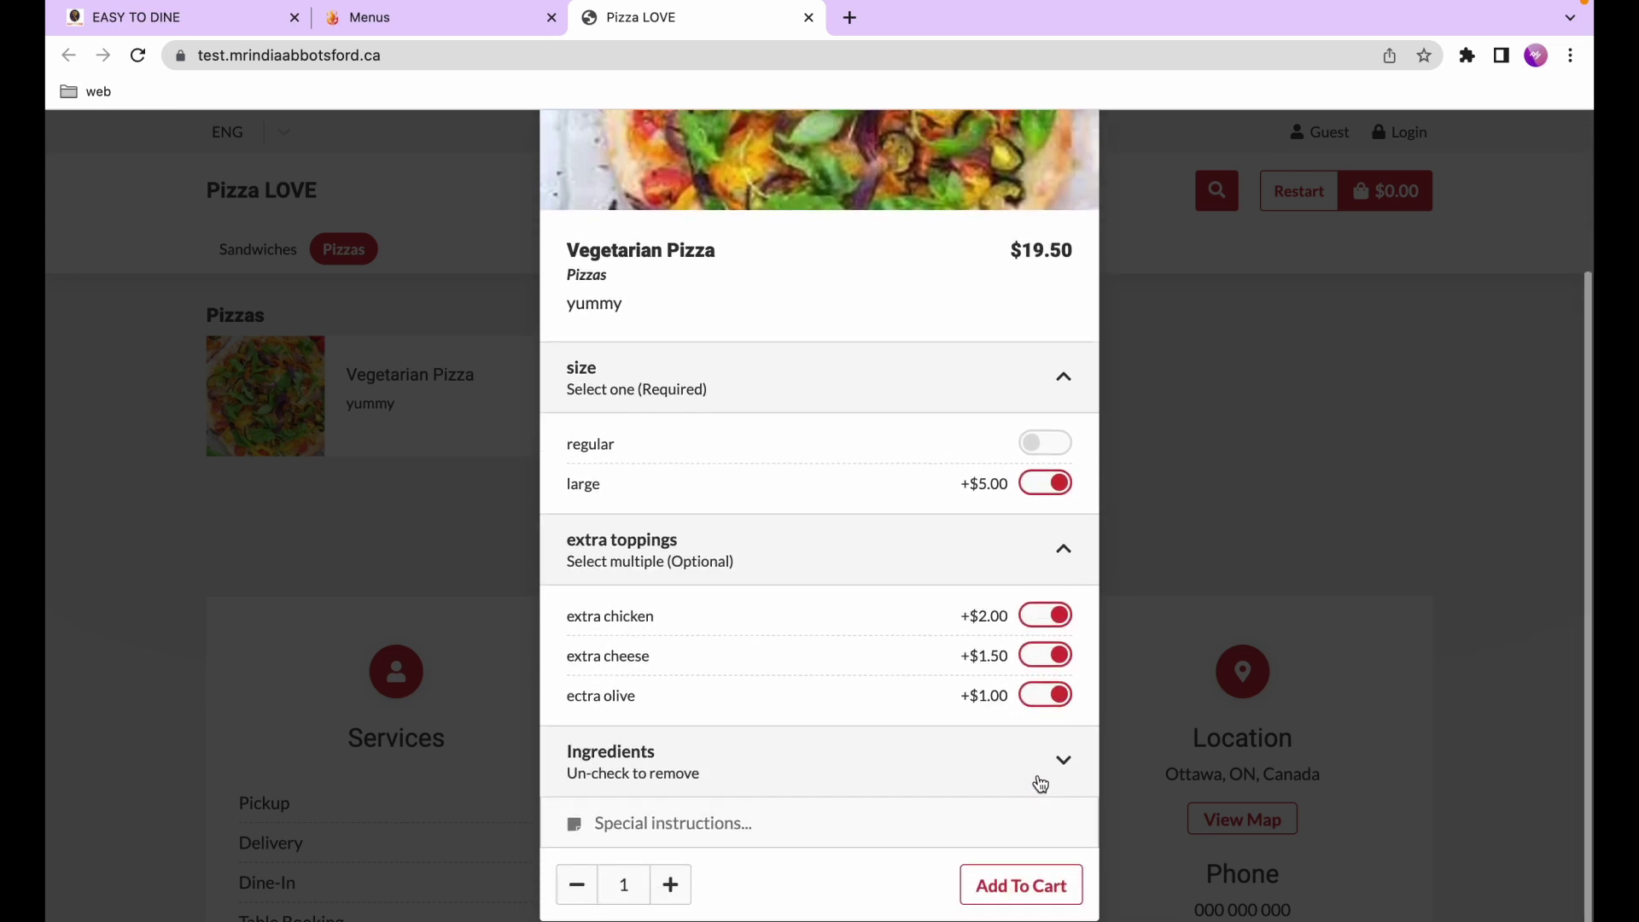
{"action": "left_click", "coordinate": [1021, 888]}
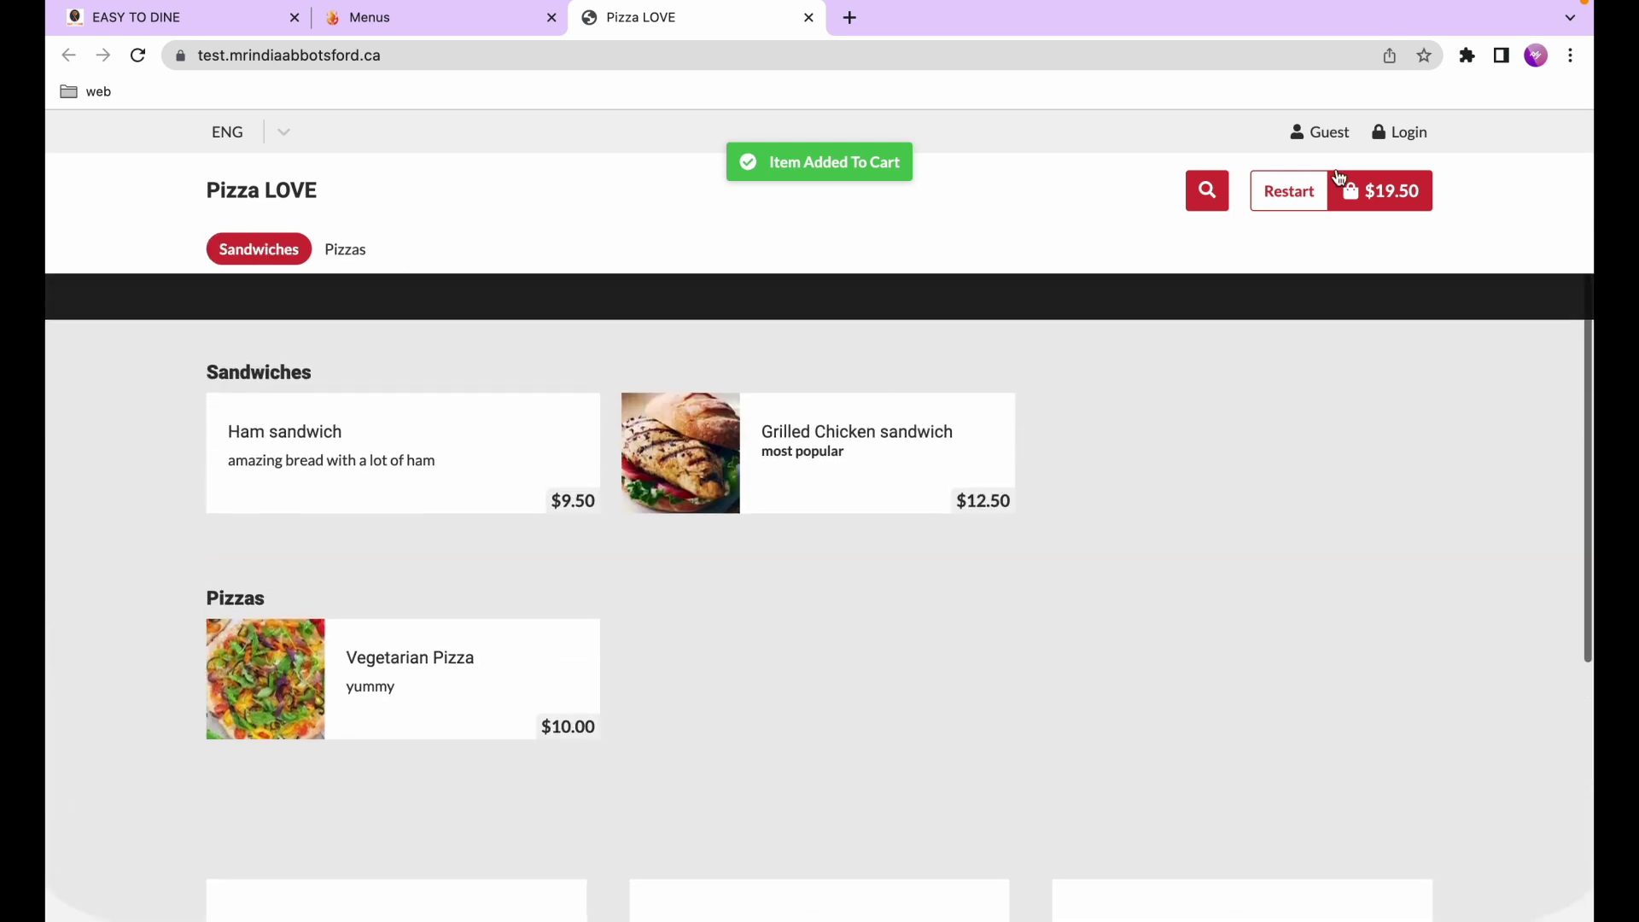
Review the cart showing the $19.50 total
{"action": "left_click", "coordinate": [1368, 193]}
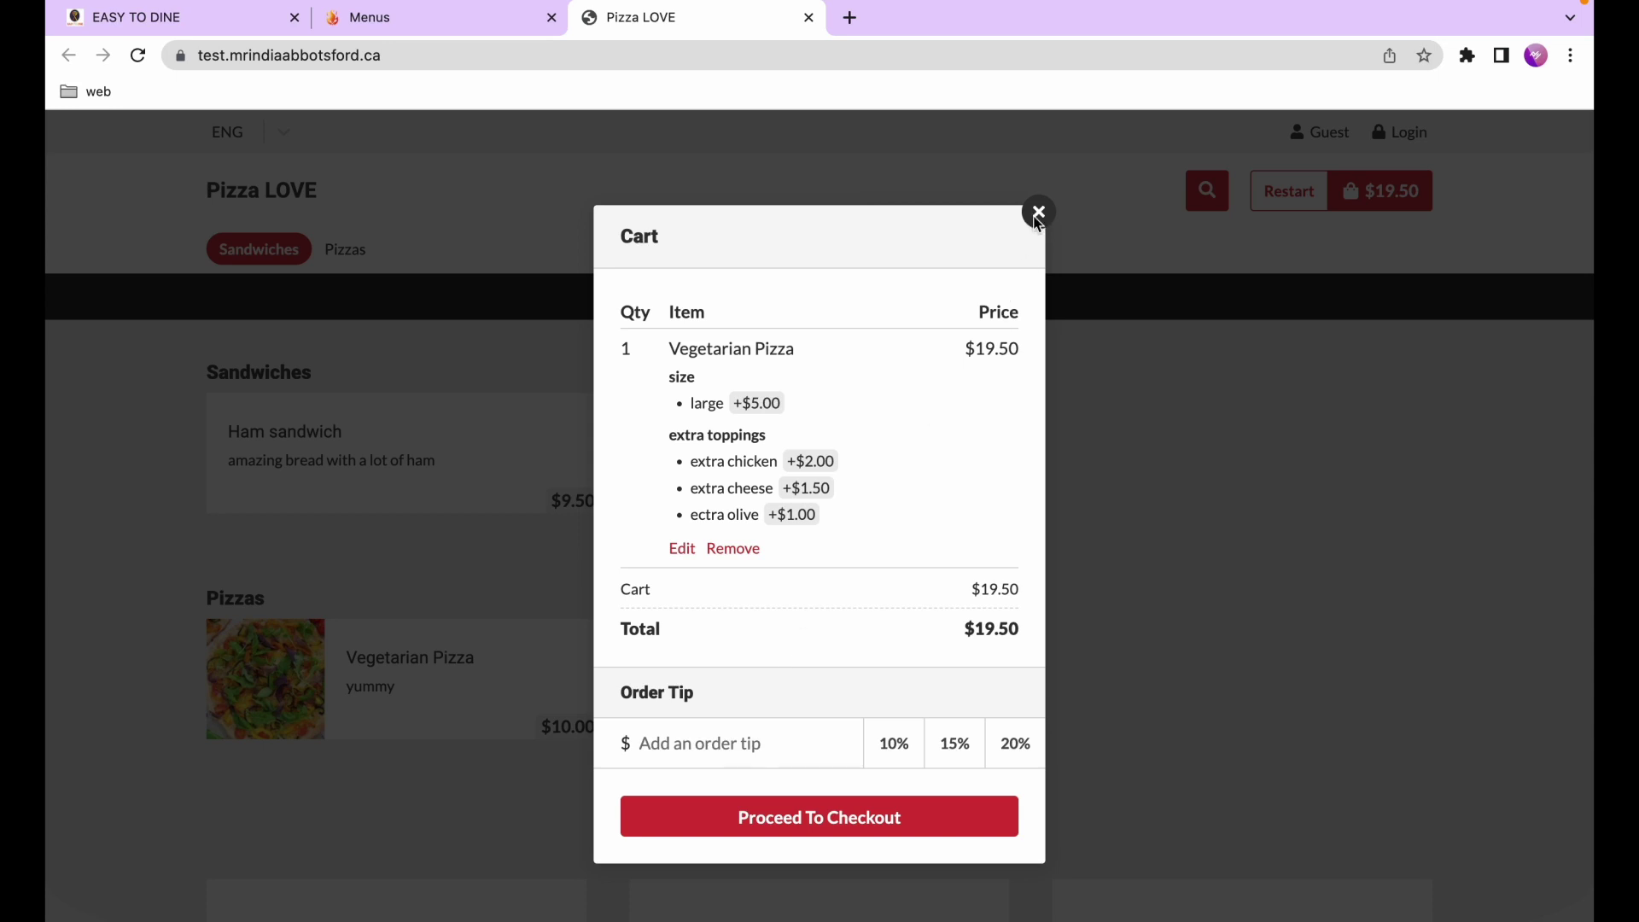
{"action": "left_click", "coordinate": [1039, 214]}
{"action": "left_click", "coordinate": [432, 17]}
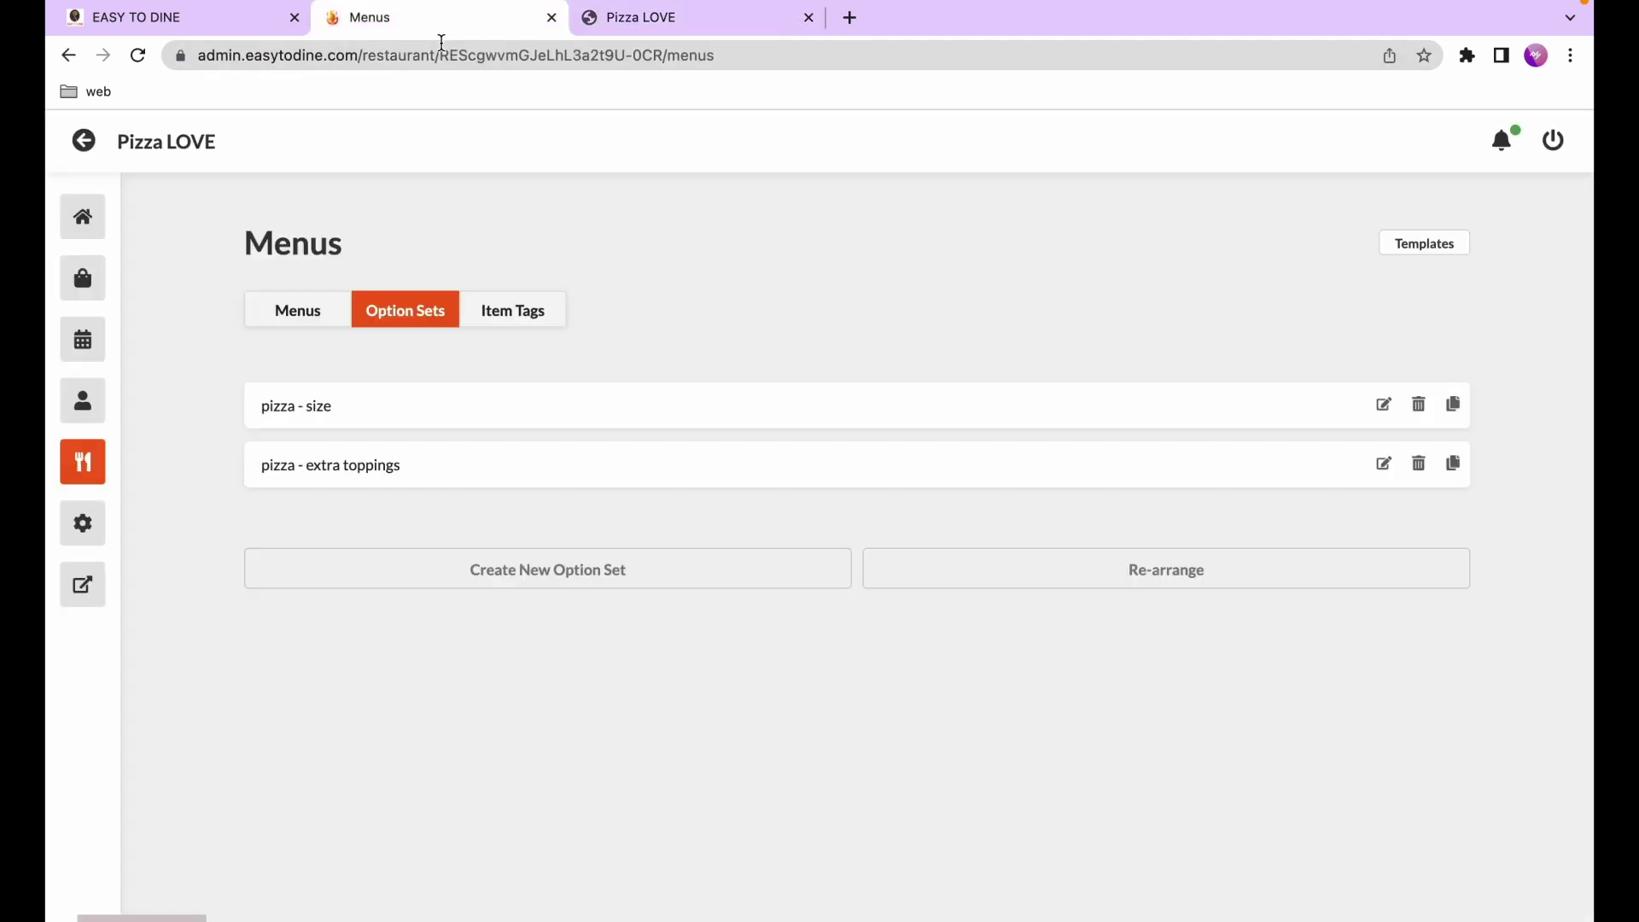
Turn on Enable Option Quantity in the pizza - extra toppings conditions and save the set
{"action": "left_click", "coordinate": [538, 471]}
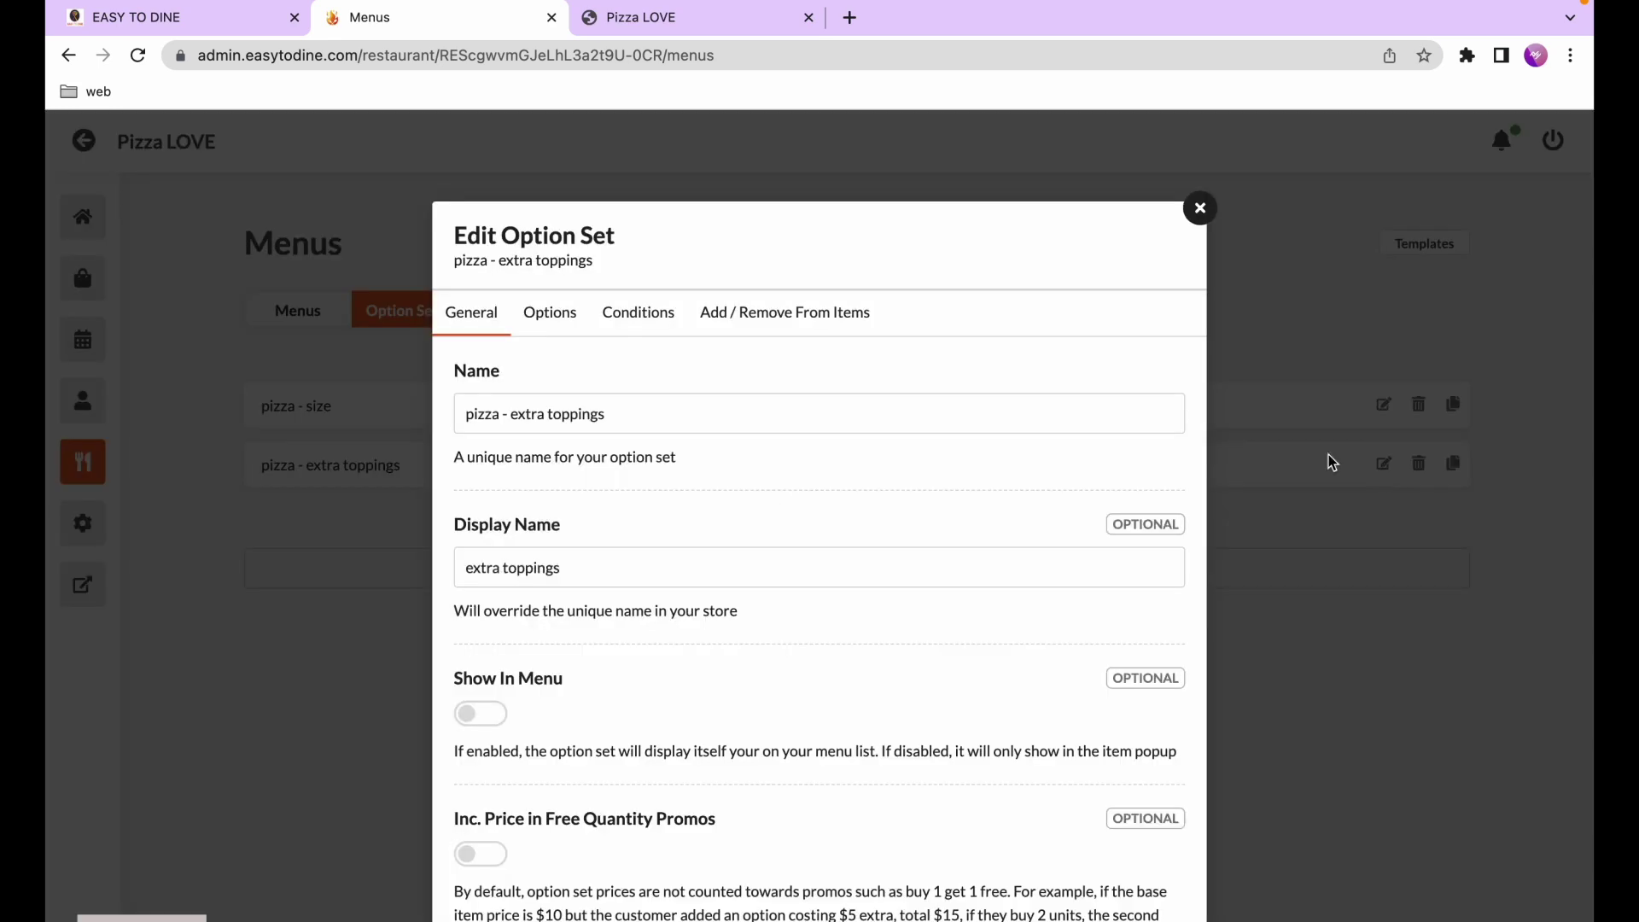
{"action": "left_click", "coordinate": [550, 314]}
{"action": "left_click", "coordinate": [667, 319]}
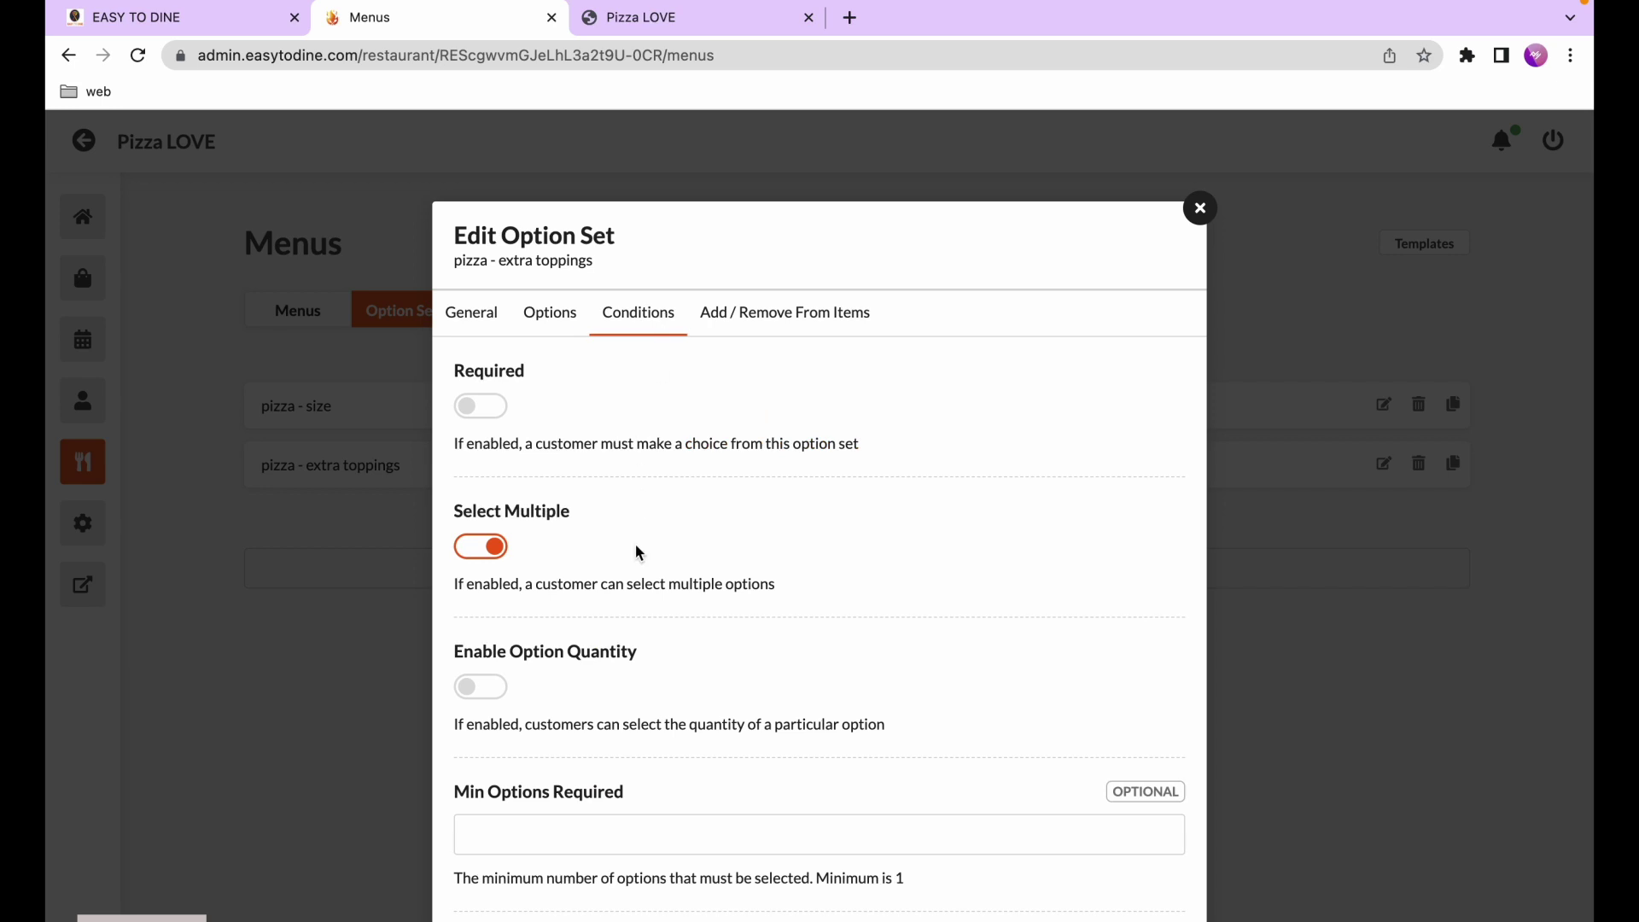
{"action": "scroll", "coordinate": [636, 546], "scroll_direction": "down", "scroll_amount": 1}
{"action": "left_click", "coordinate": [488, 634]}
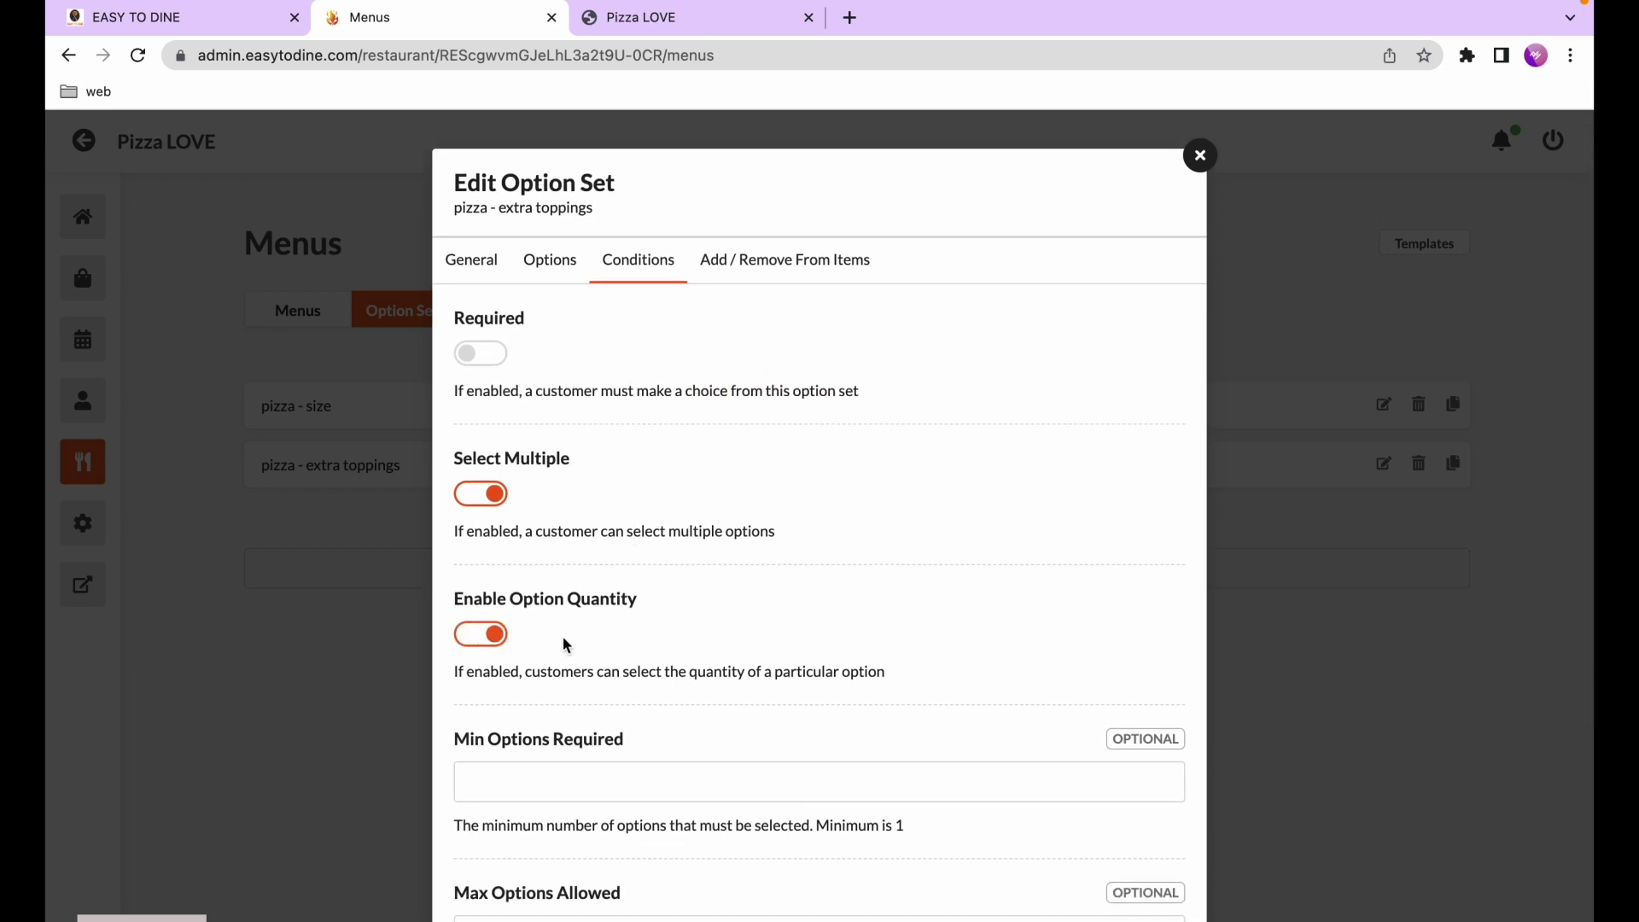
{"action": "scroll", "coordinate": [591, 637], "scroll_direction": "down", "scroll_amount": 1}
{"action": "left_click", "coordinate": [474, 602]}
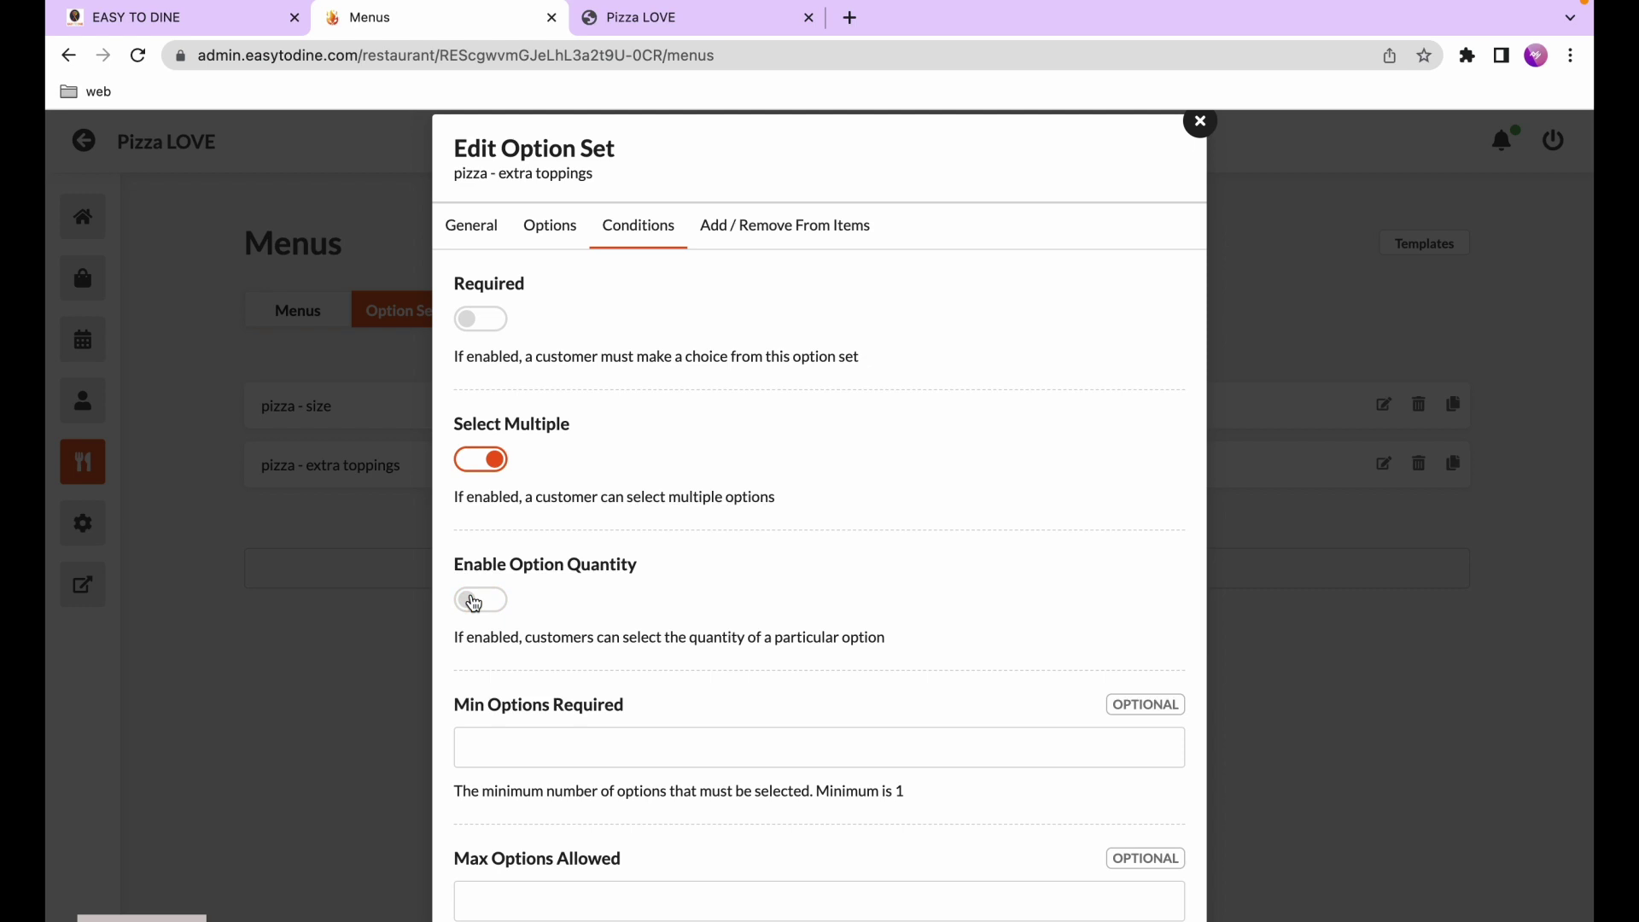
{"action": "left_click", "coordinate": [474, 602]}
{"action": "scroll", "coordinate": [695, 783], "scroll_direction": "down", "scroll_amount": 5}
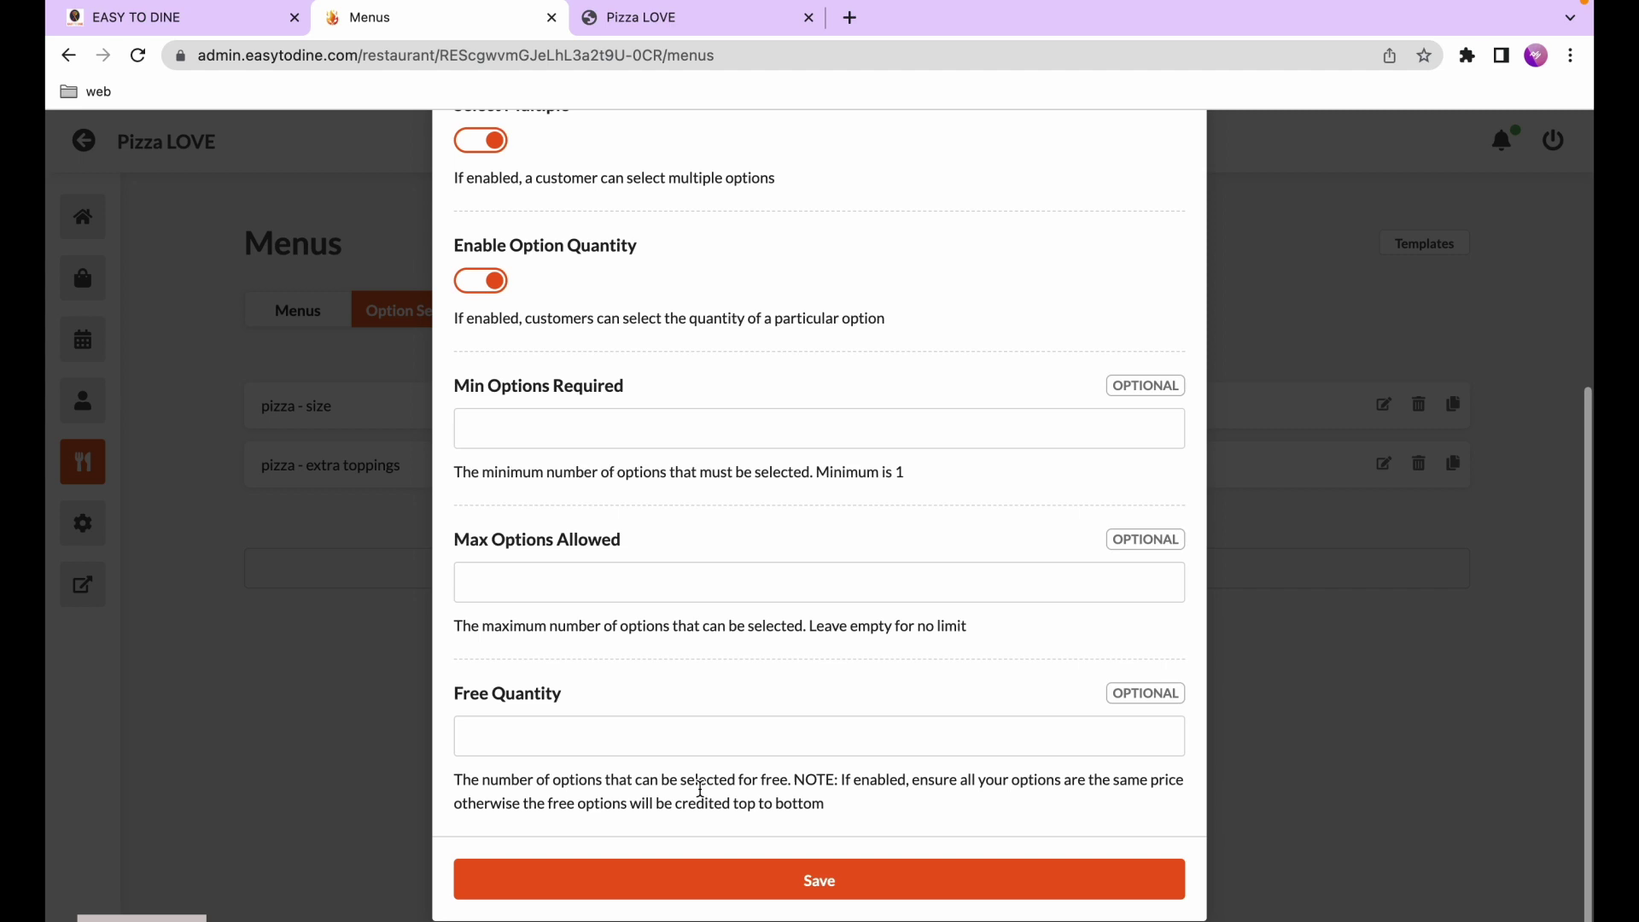
{"action": "left_click", "coordinate": [659, 891]}
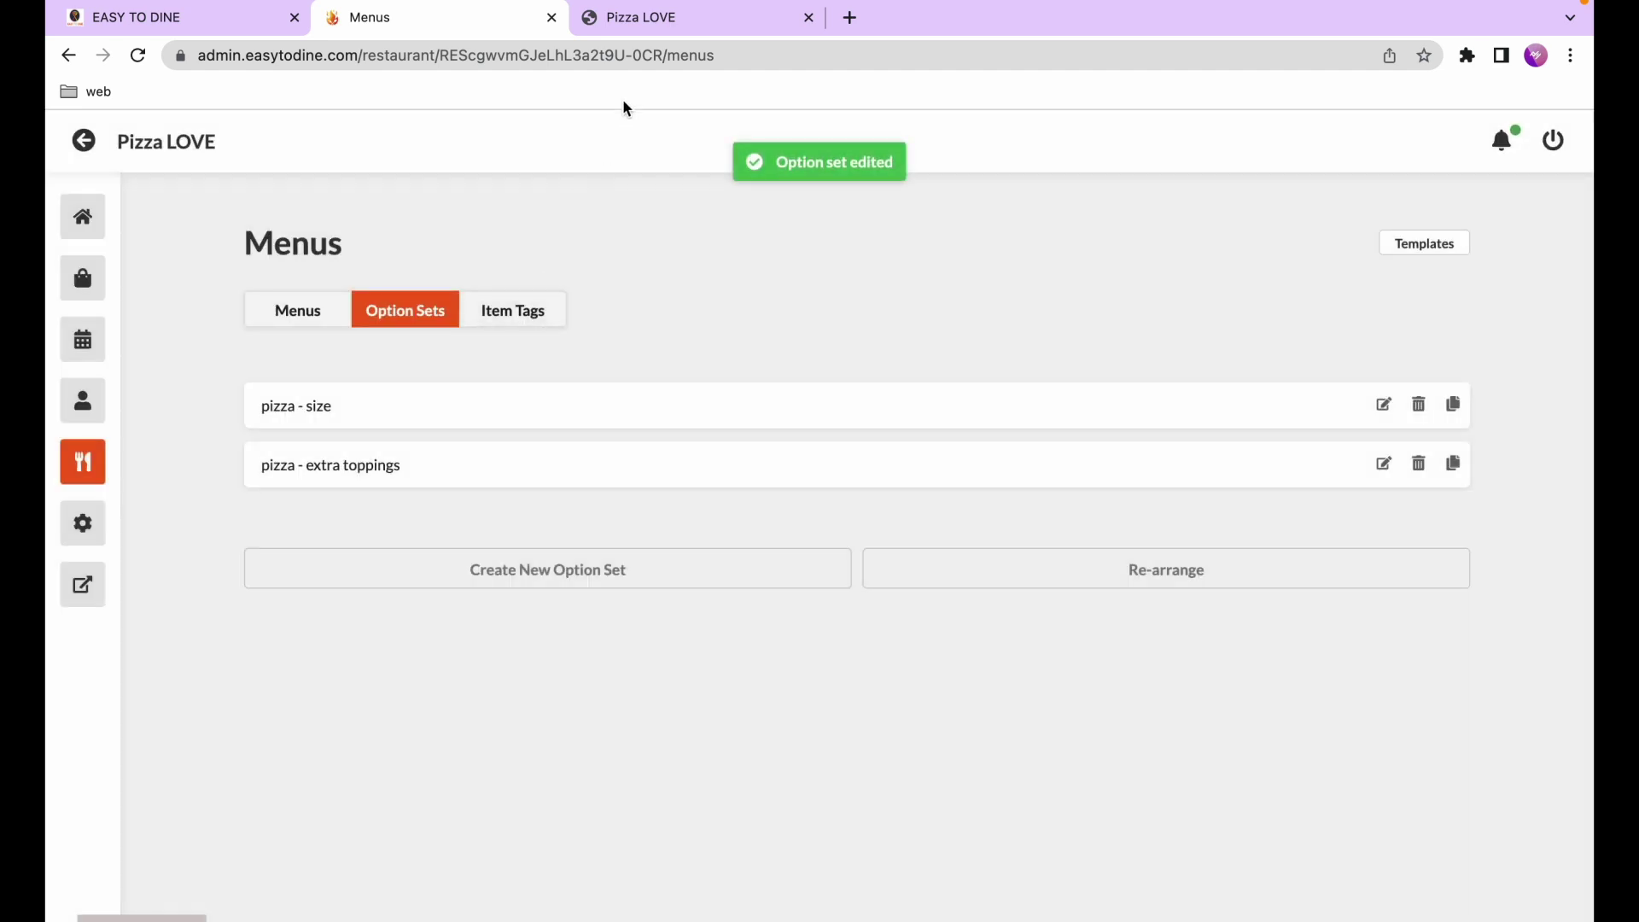
{"action": "left_click", "coordinate": [644, 18]}
Reload the storefront, restart as a new pickup order, and open Vegetarian Pizza
{"action": "left_click", "coordinate": [137, 55]}
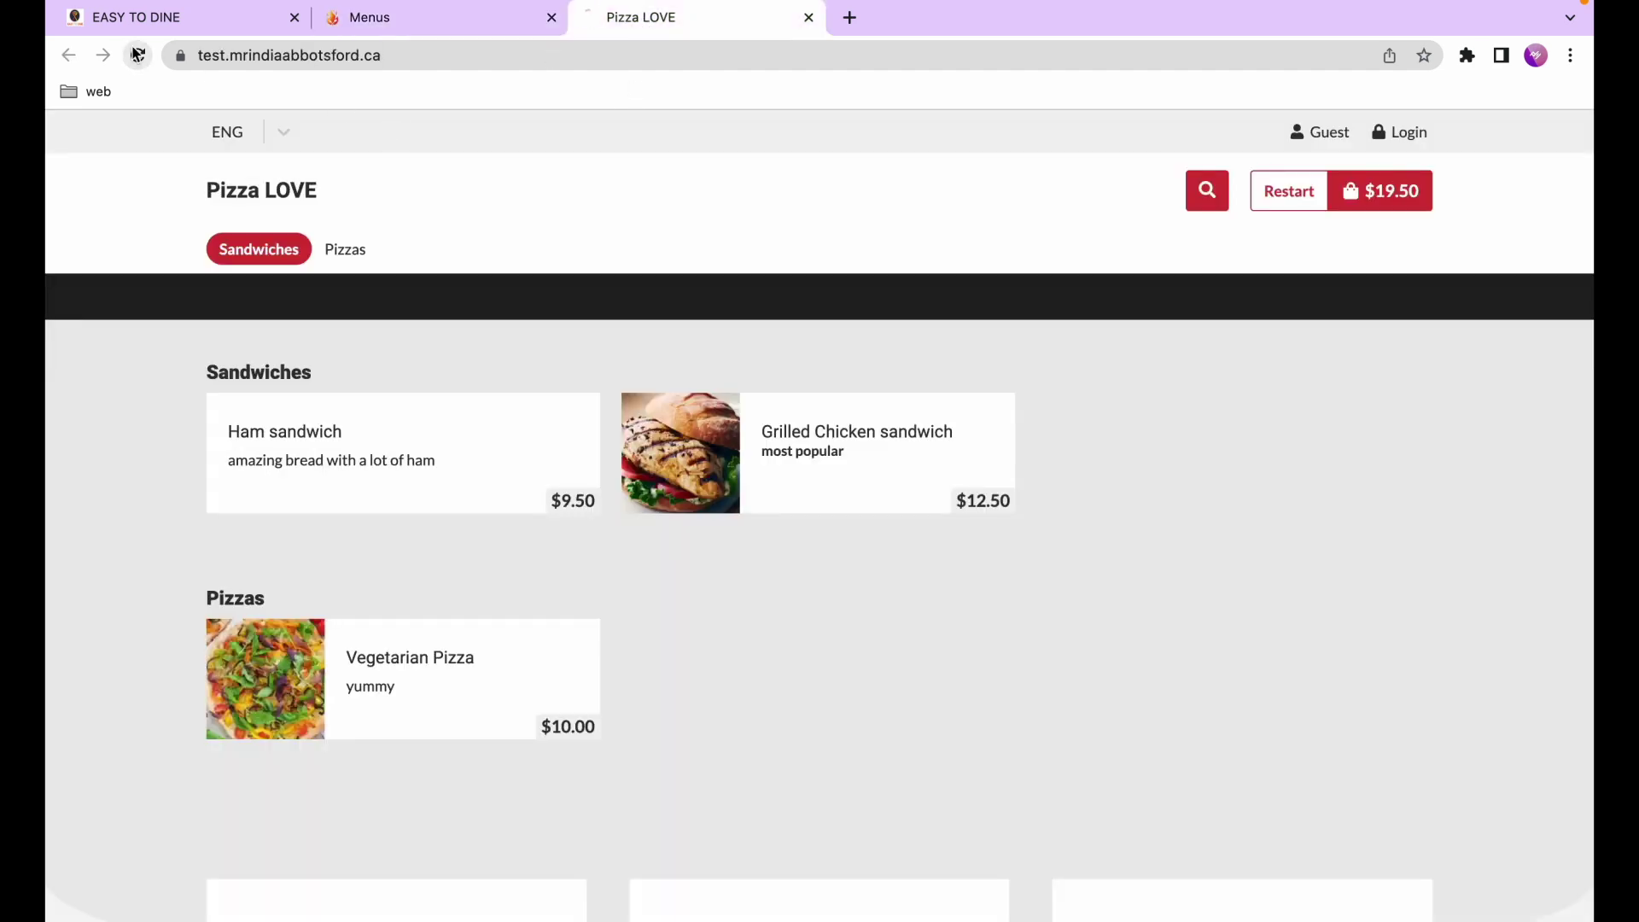
{"action": "scroll", "coordinate": [410, 779], "scroll_direction": "down", "scroll_amount": 2}
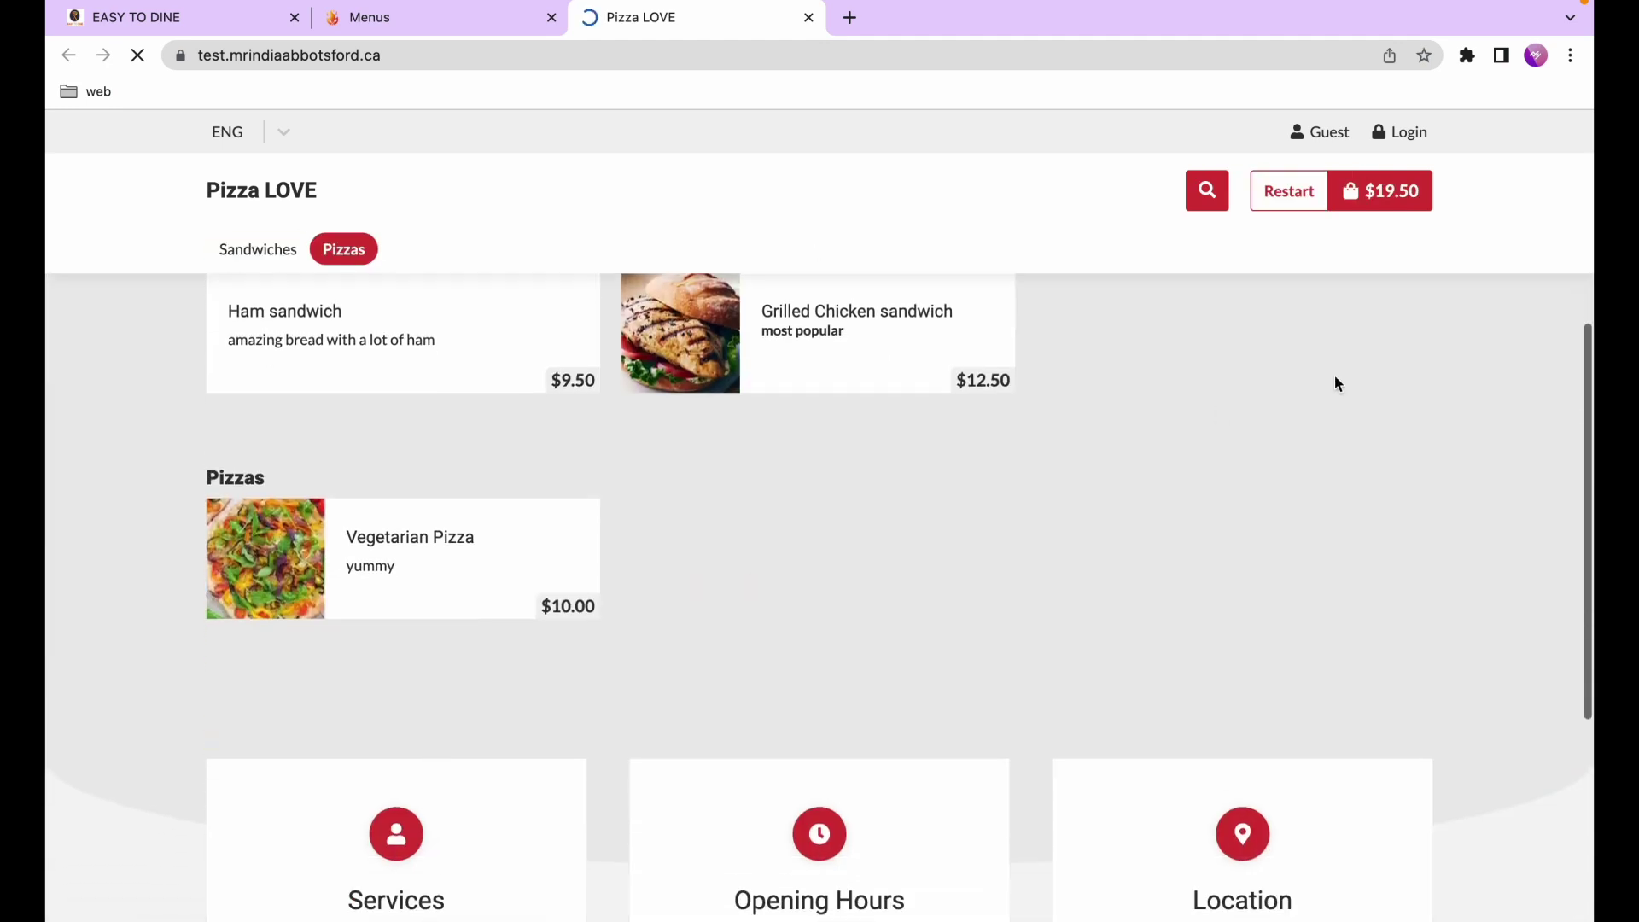
{"action": "left_click", "coordinate": [1288, 191]}
{"action": "left_click", "coordinate": [990, 631]}
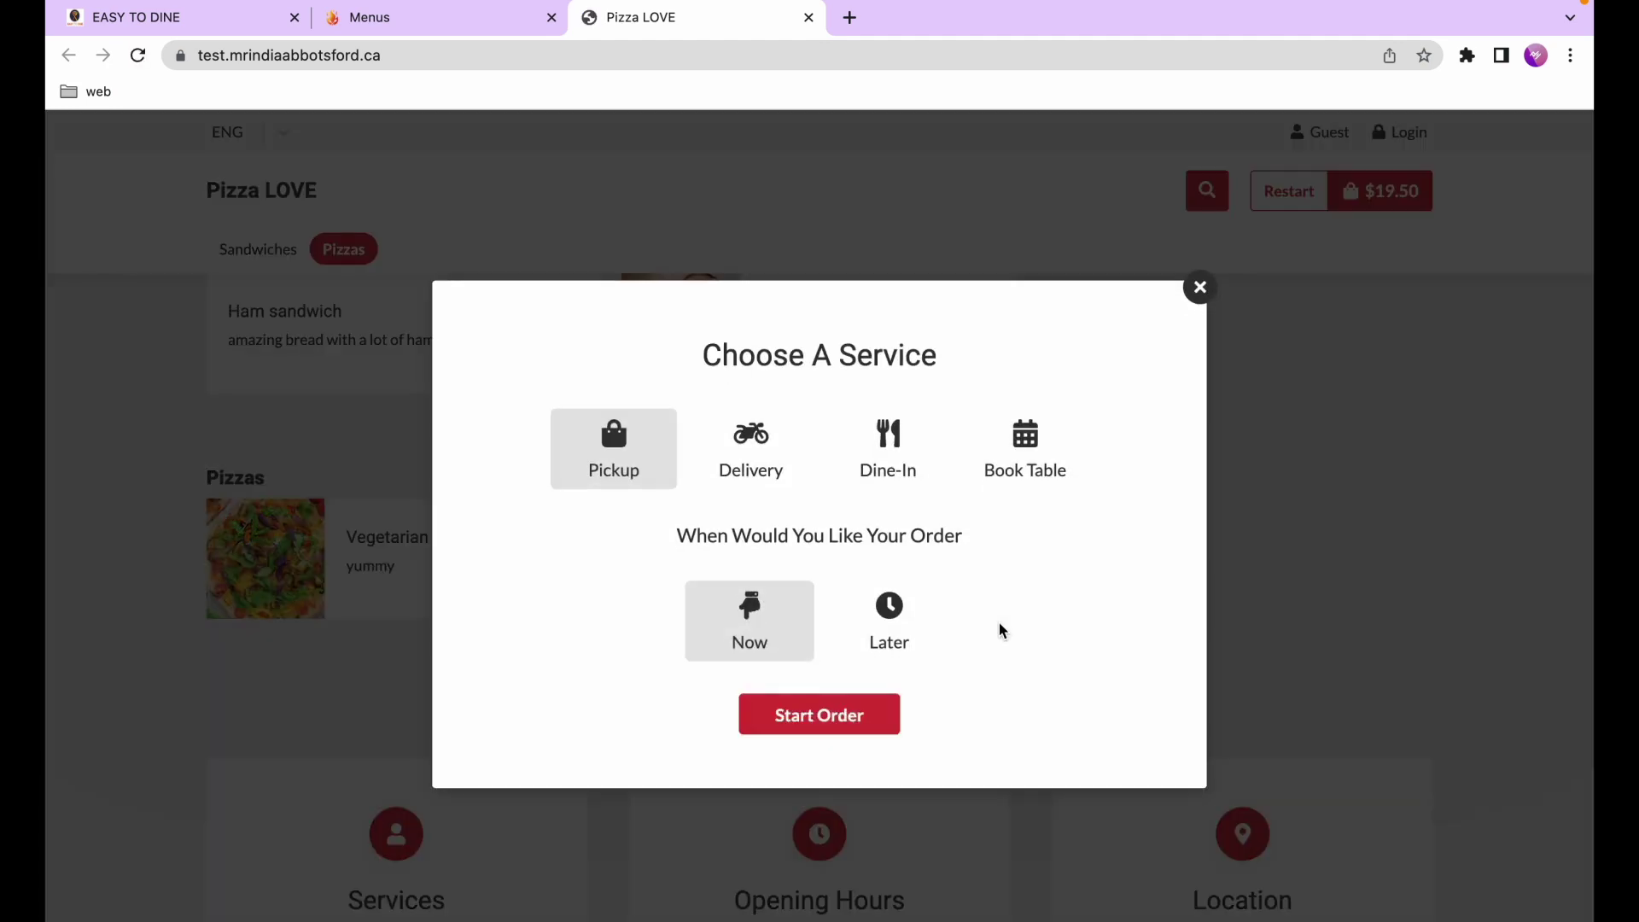
{"action": "left_click", "coordinate": [820, 714]}
{"action": "left_click", "coordinate": [410, 414]}
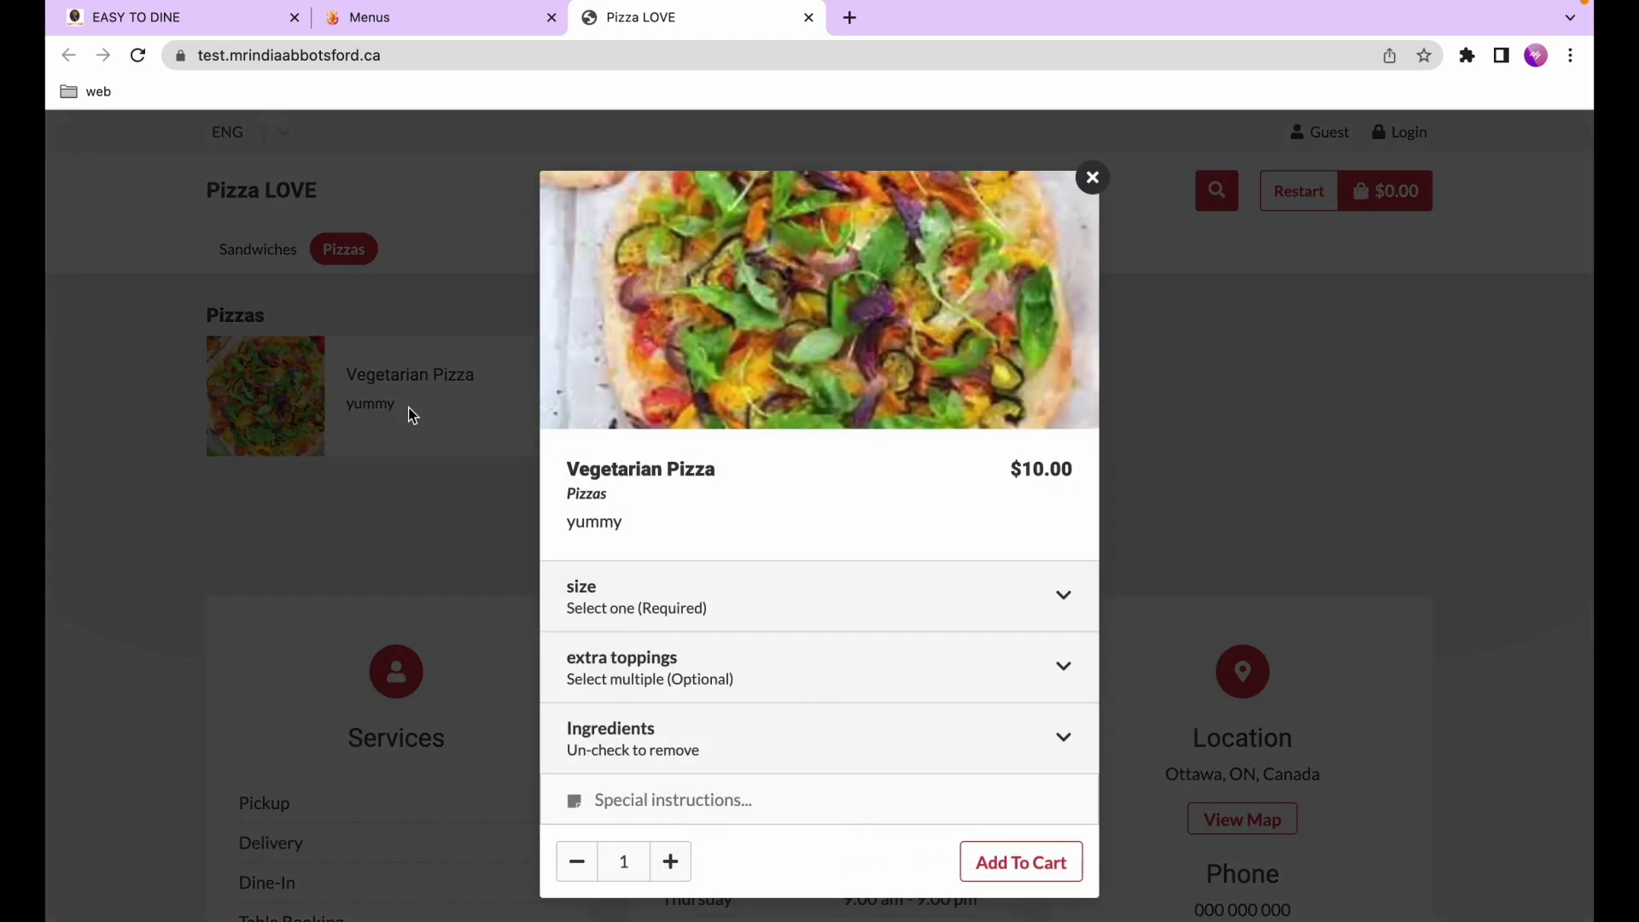
Add a regular Vegetarian Pizza with extra chicken quantity 2 to the cart, totalling $14.00
{"action": "left_click", "coordinate": [978, 676]}
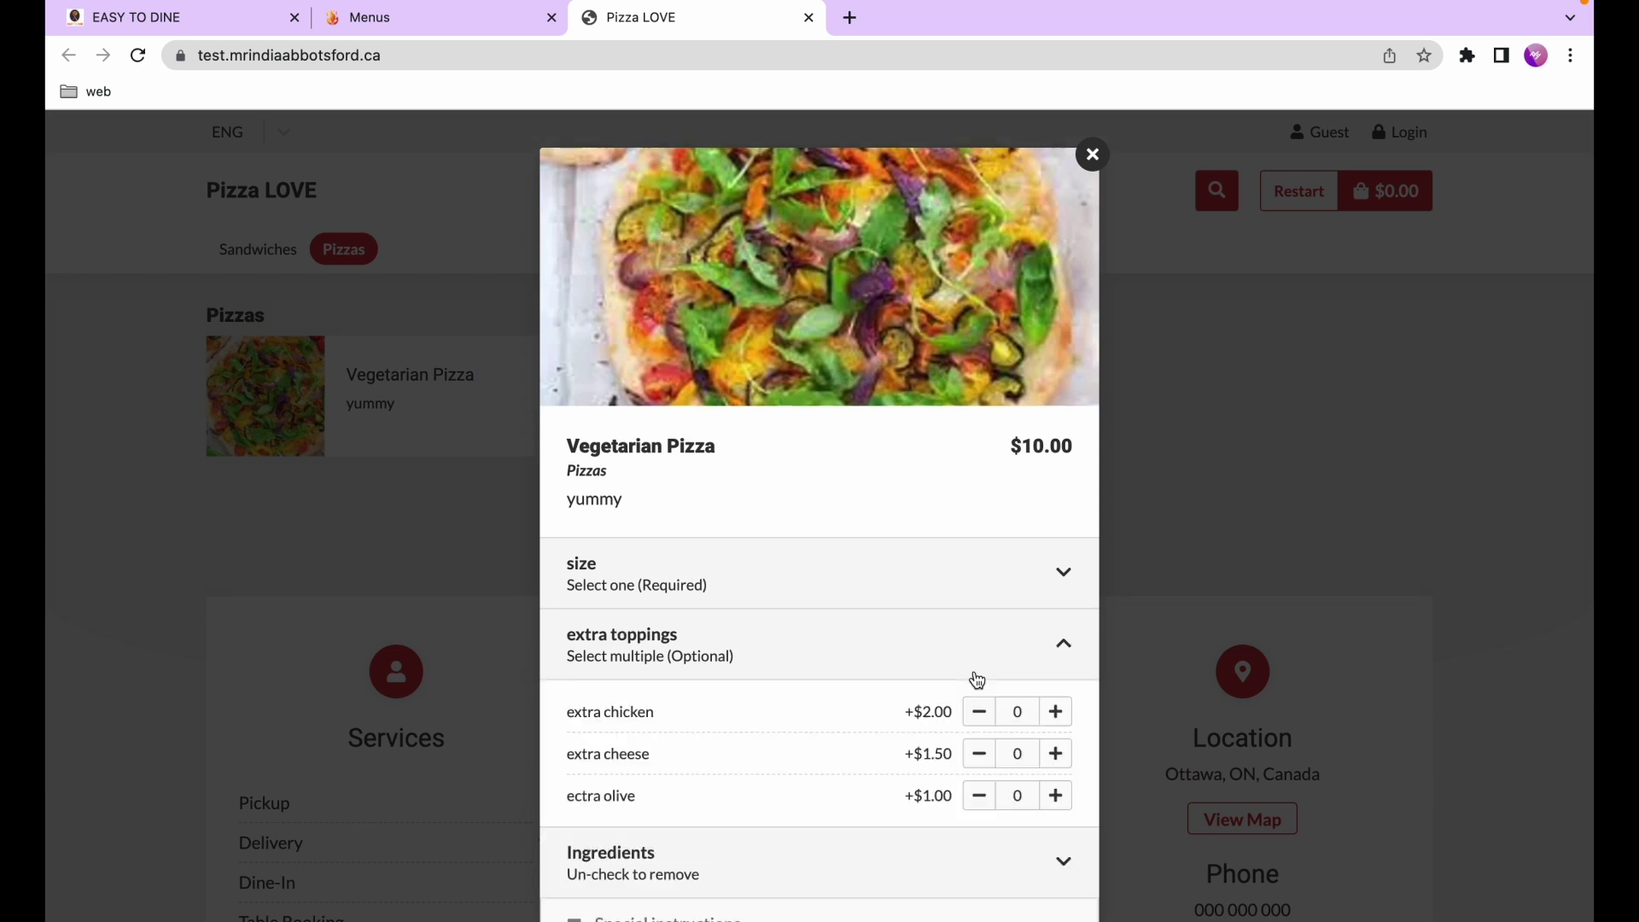
{"action": "scroll", "coordinate": [858, 753], "scroll_direction": "down", "scroll_amount": 1}
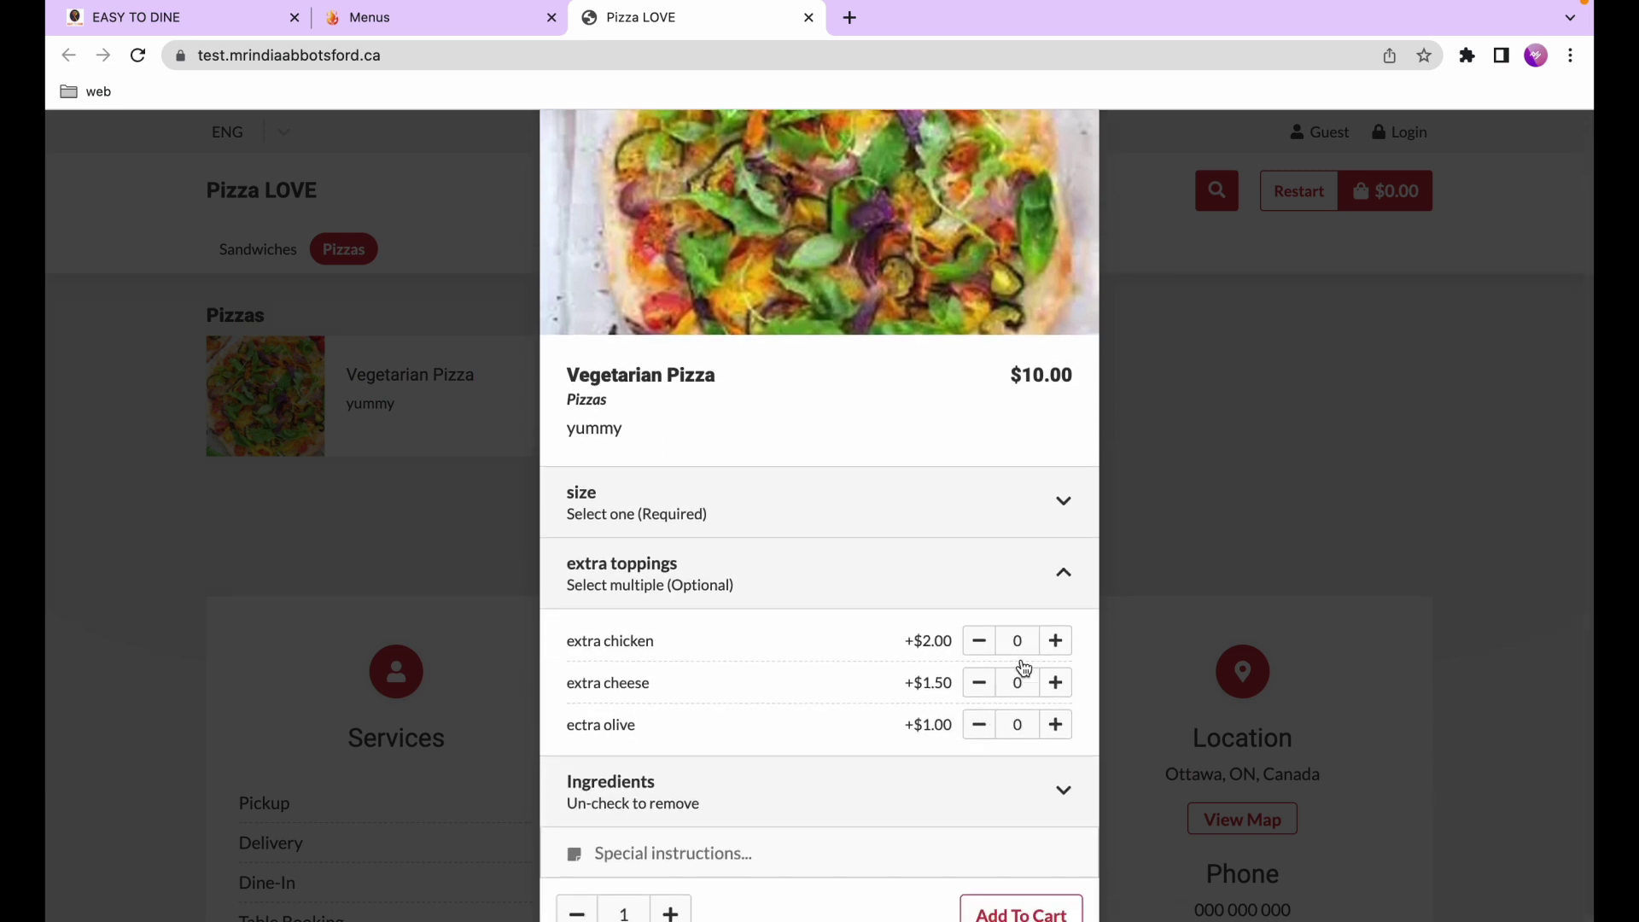
{"action": "left_click", "coordinate": [1056, 506]}
{"action": "left_click", "coordinate": [1058, 506]}
{"action": "left_click", "coordinate": [1056, 642]}
{"action": "left_click", "coordinate": [1056, 642]}
{"action": "left_click", "coordinate": [1057, 642]}
{"action": "left_click", "coordinate": [980, 642]}
{"action": "left_click", "coordinate": [980, 642]}
{"action": "left_click", "coordinate": [1056, 644]}
{"action": "left_click", "coordinate": [1064, 509]}
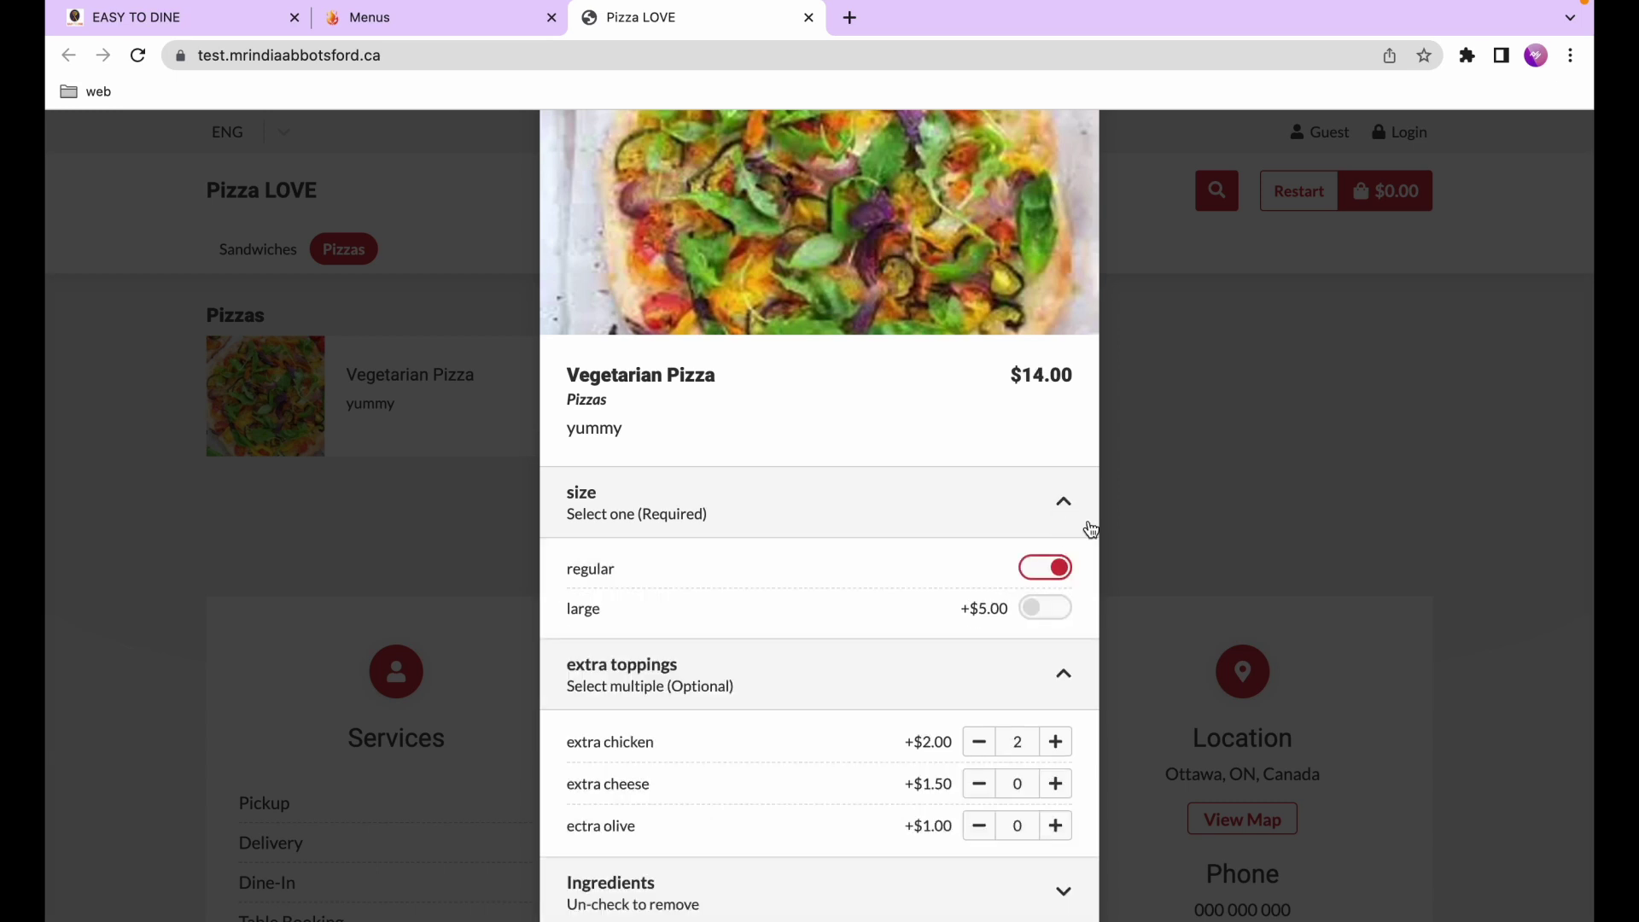
{"action": "scroll", "coordinate": [1068, 581], "scroll_direction": "down", "scroll_amount": 3}
{"action": "left_click", "coordinate": [1040, 880]}
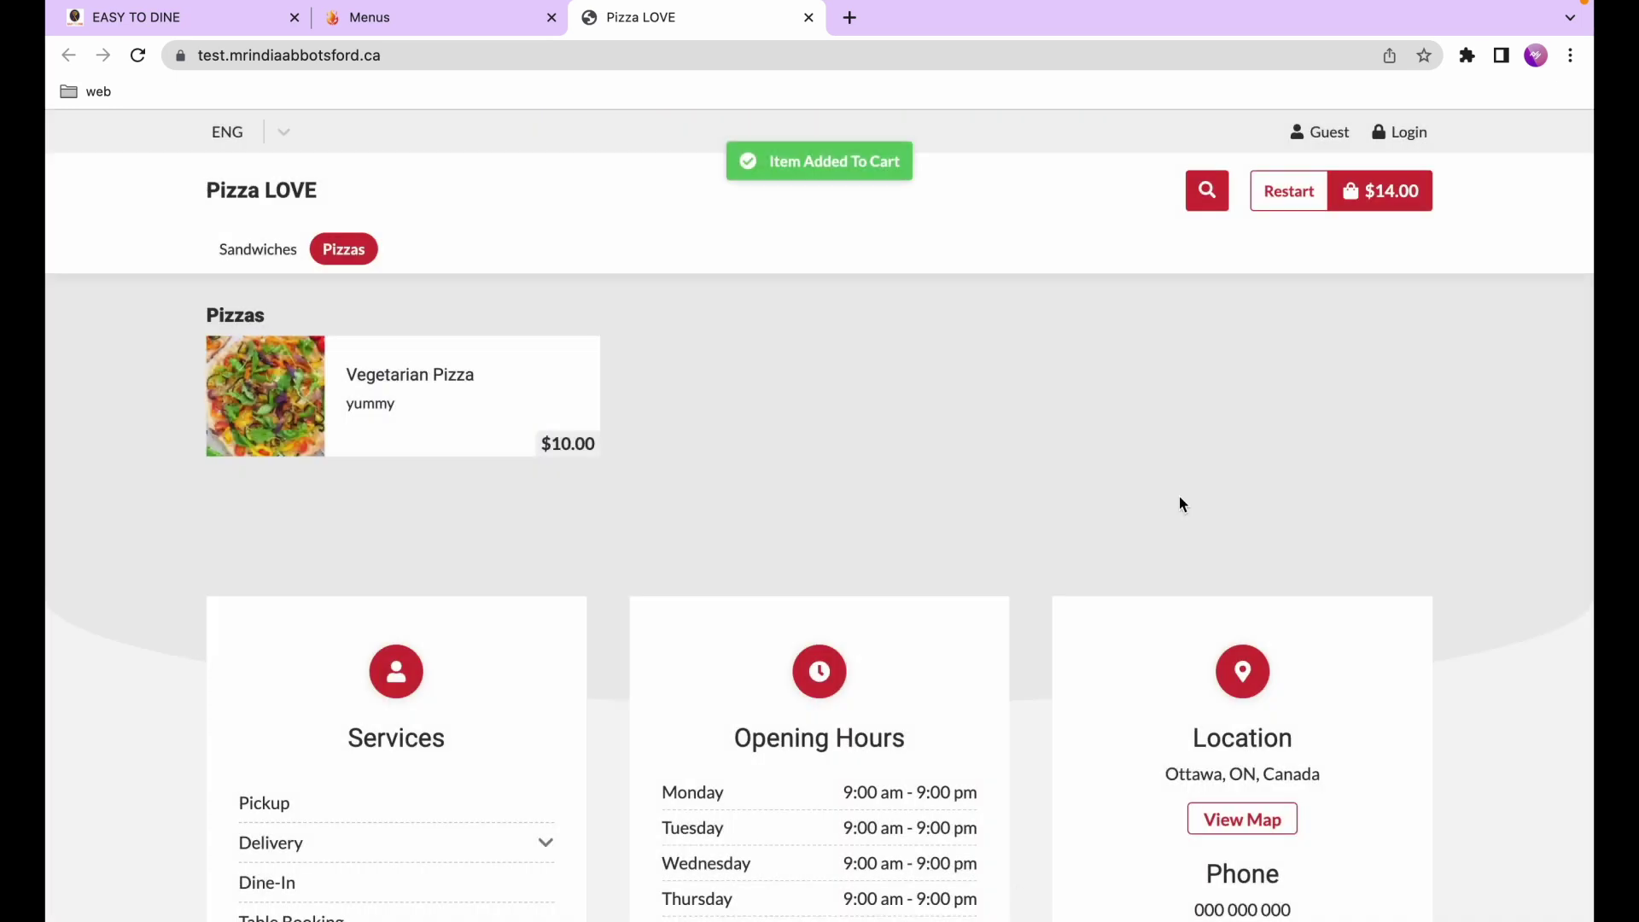
{"action": "left_click", "coordinate": [1369, 191]}
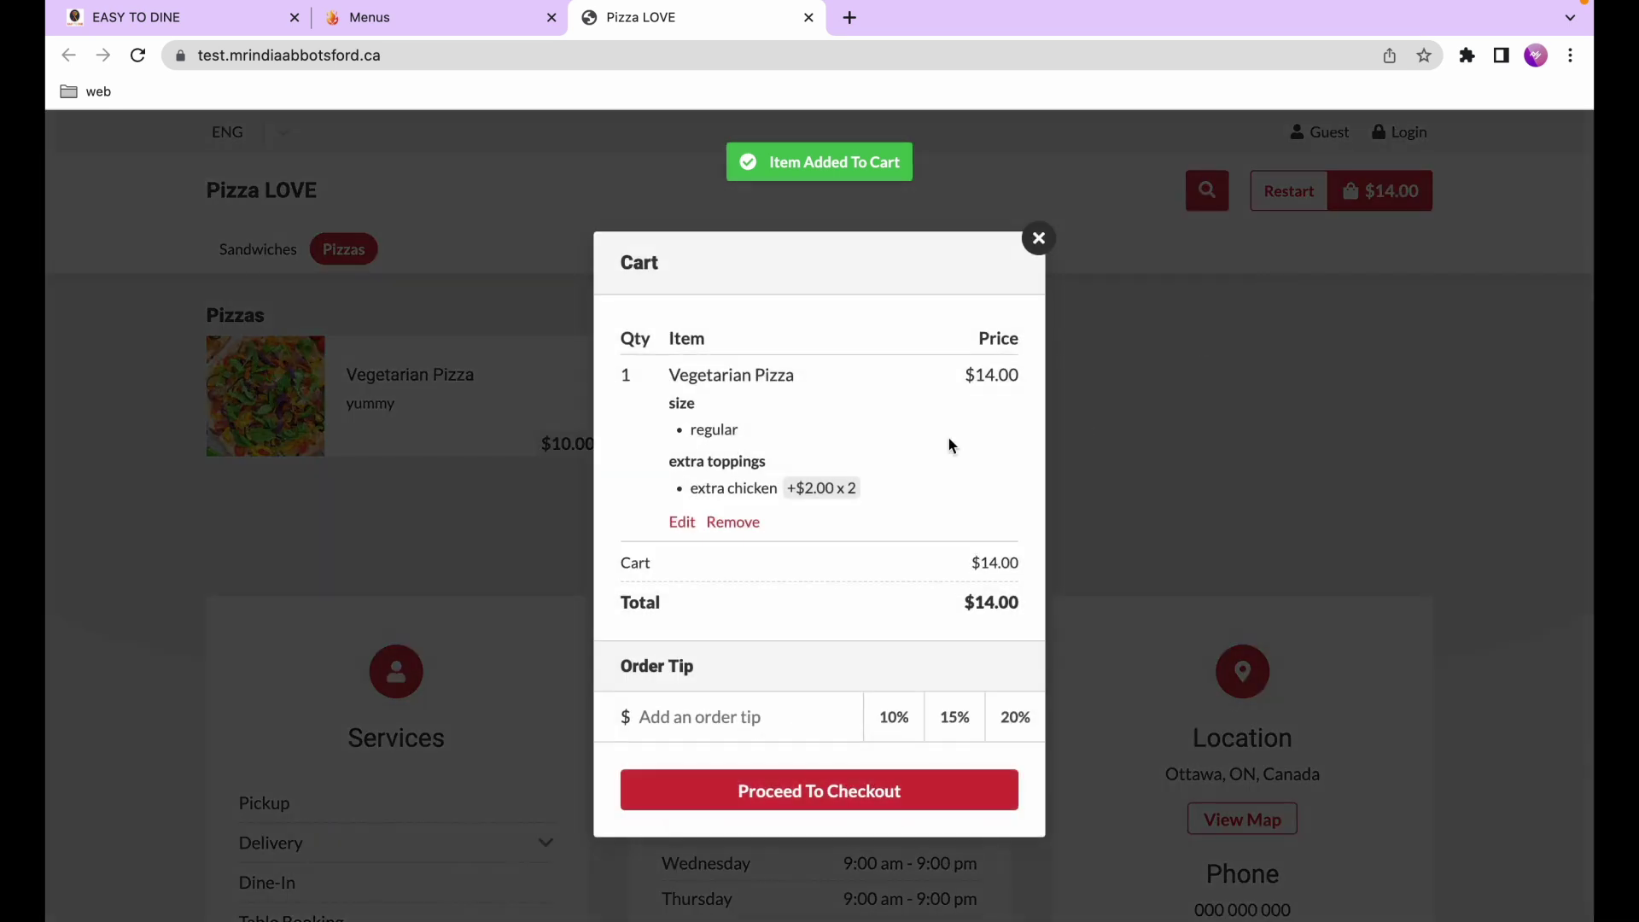
{"action": "left_click", "coordinate": [1038, 239]}
Reopen pizza - extra toppings conditions, leave Min, Max and Free Quantity blank, and save
{"action": "left_click", "coordinate": [448, 19]}
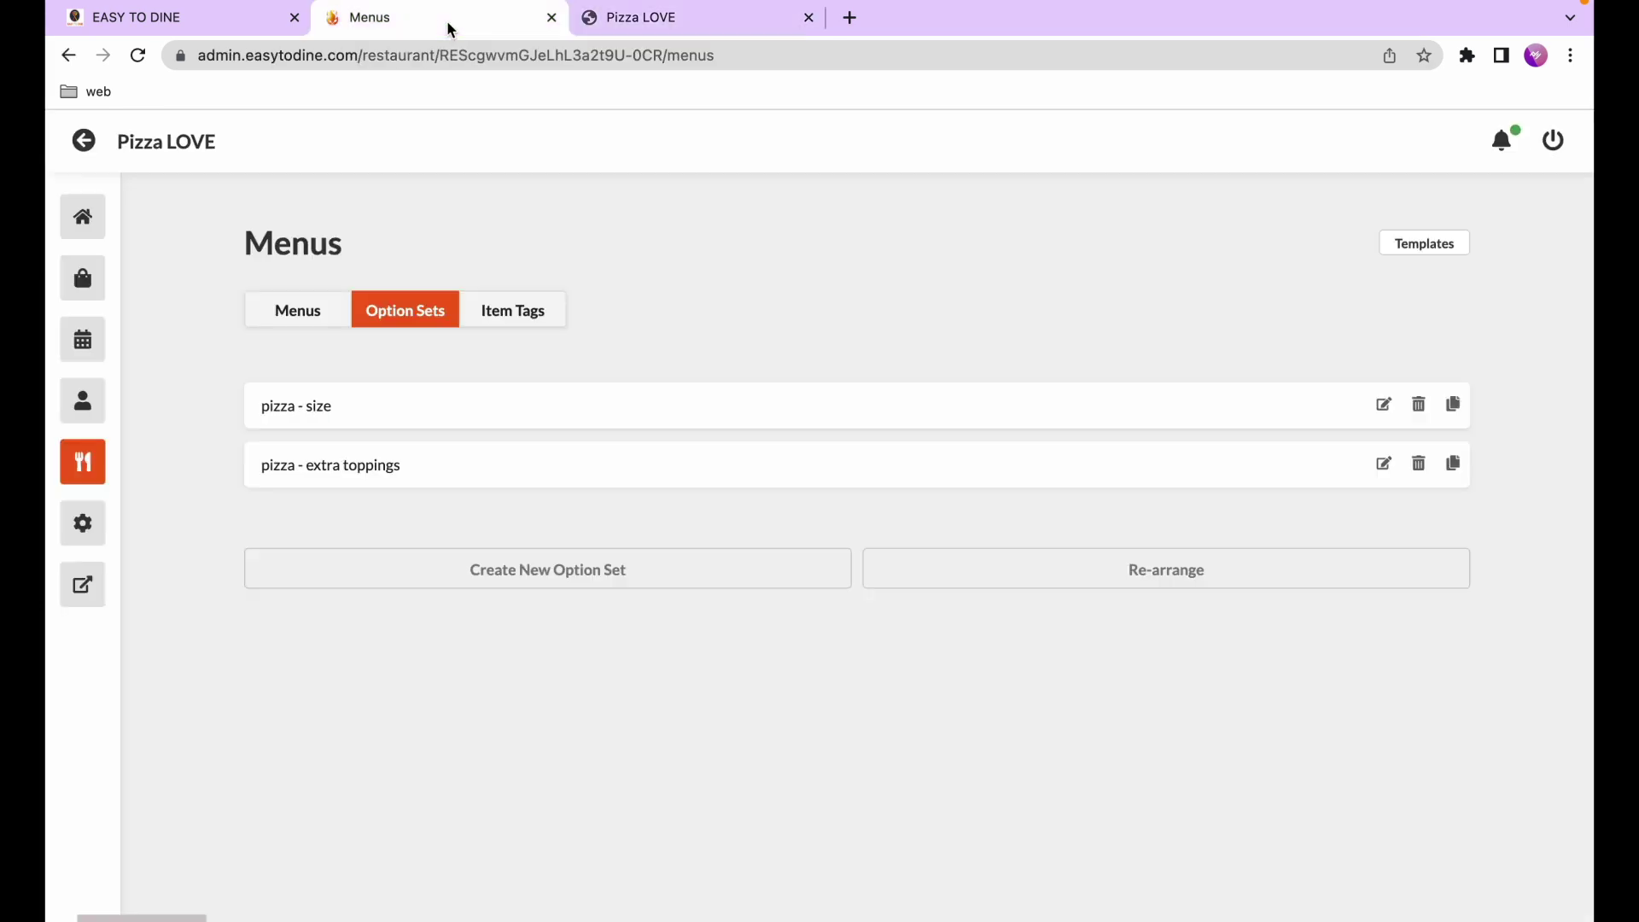
{"action": "left_click", "coordinate": [1384, 463]}
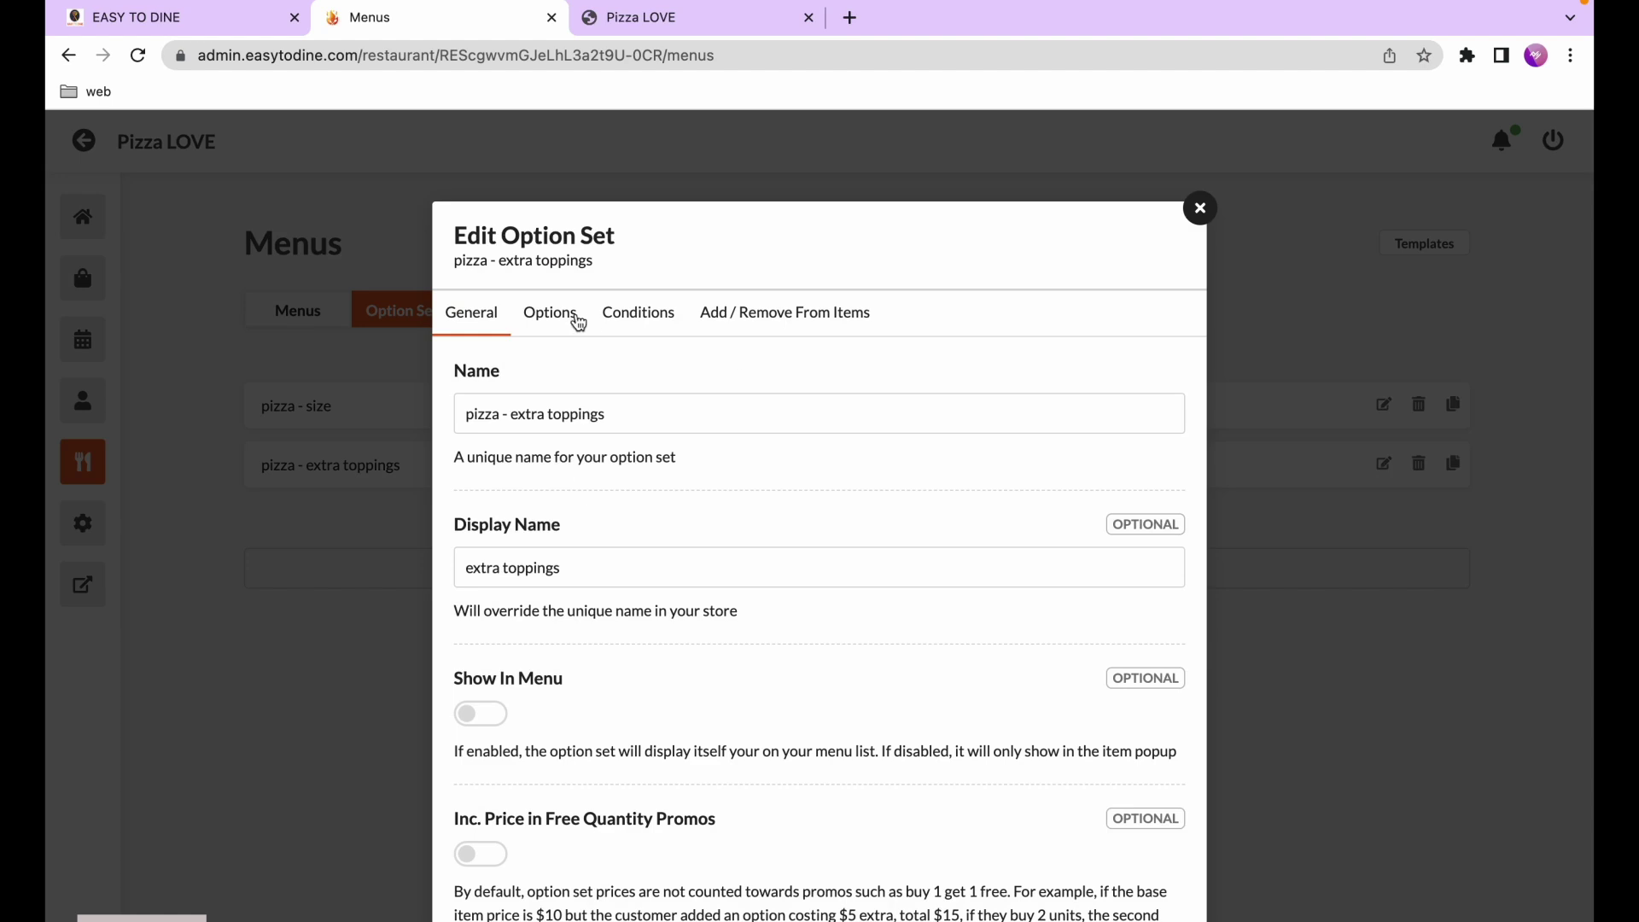
{"action": "left_click", "coordinate": [571, 318]}
{"action": "left_click", "coordinate": [638, 316]}
{"action": "scroll", "coordinate": [638, 317], "scroll_direction": "down", "scroll_amount": 3}
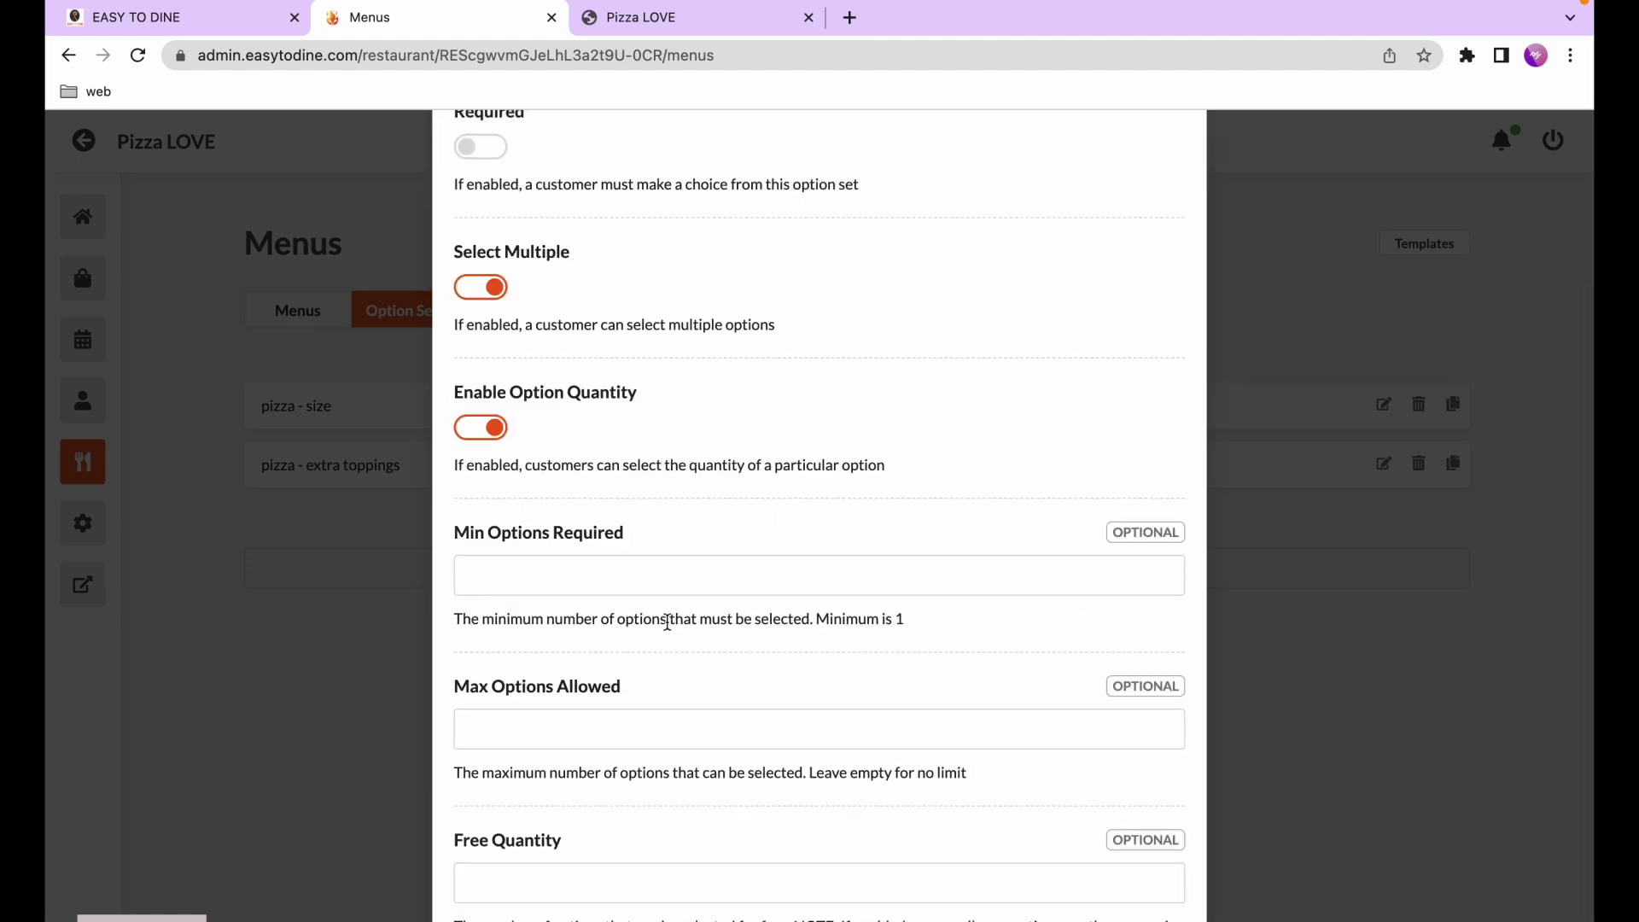
{"action": "left_click", "coordinate": [610, 591]}
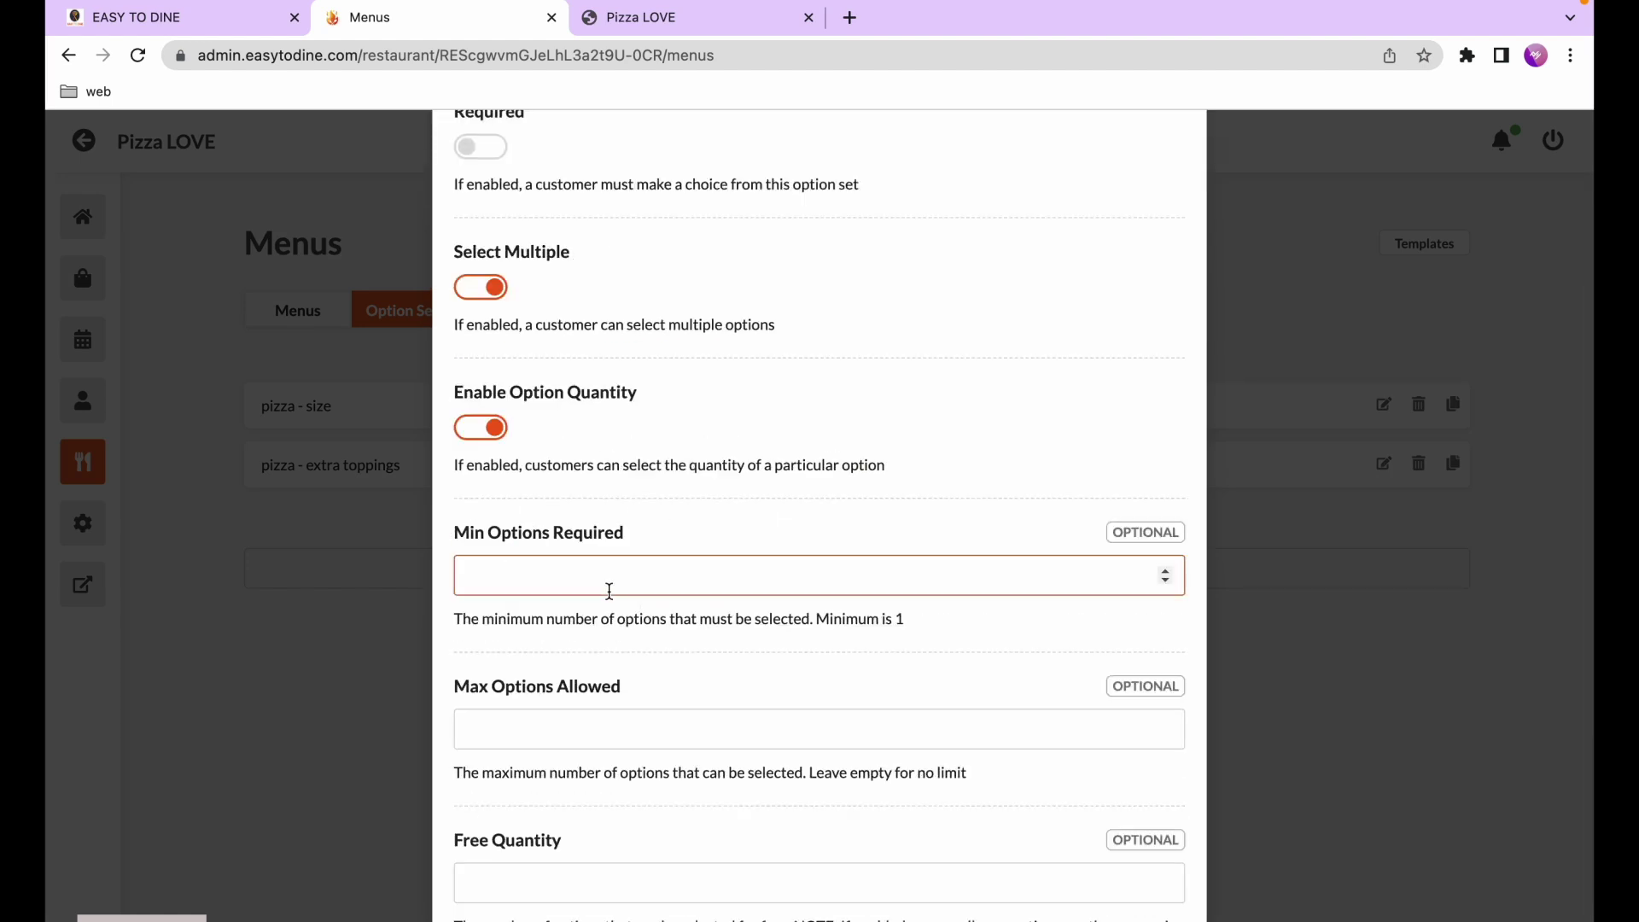
{"action": "left_click", "coordinate": [576, 727]}
{"action": "scroll", "coordinate": [577, 726], "scroll_direction": "down", "scroll_amount": 1}
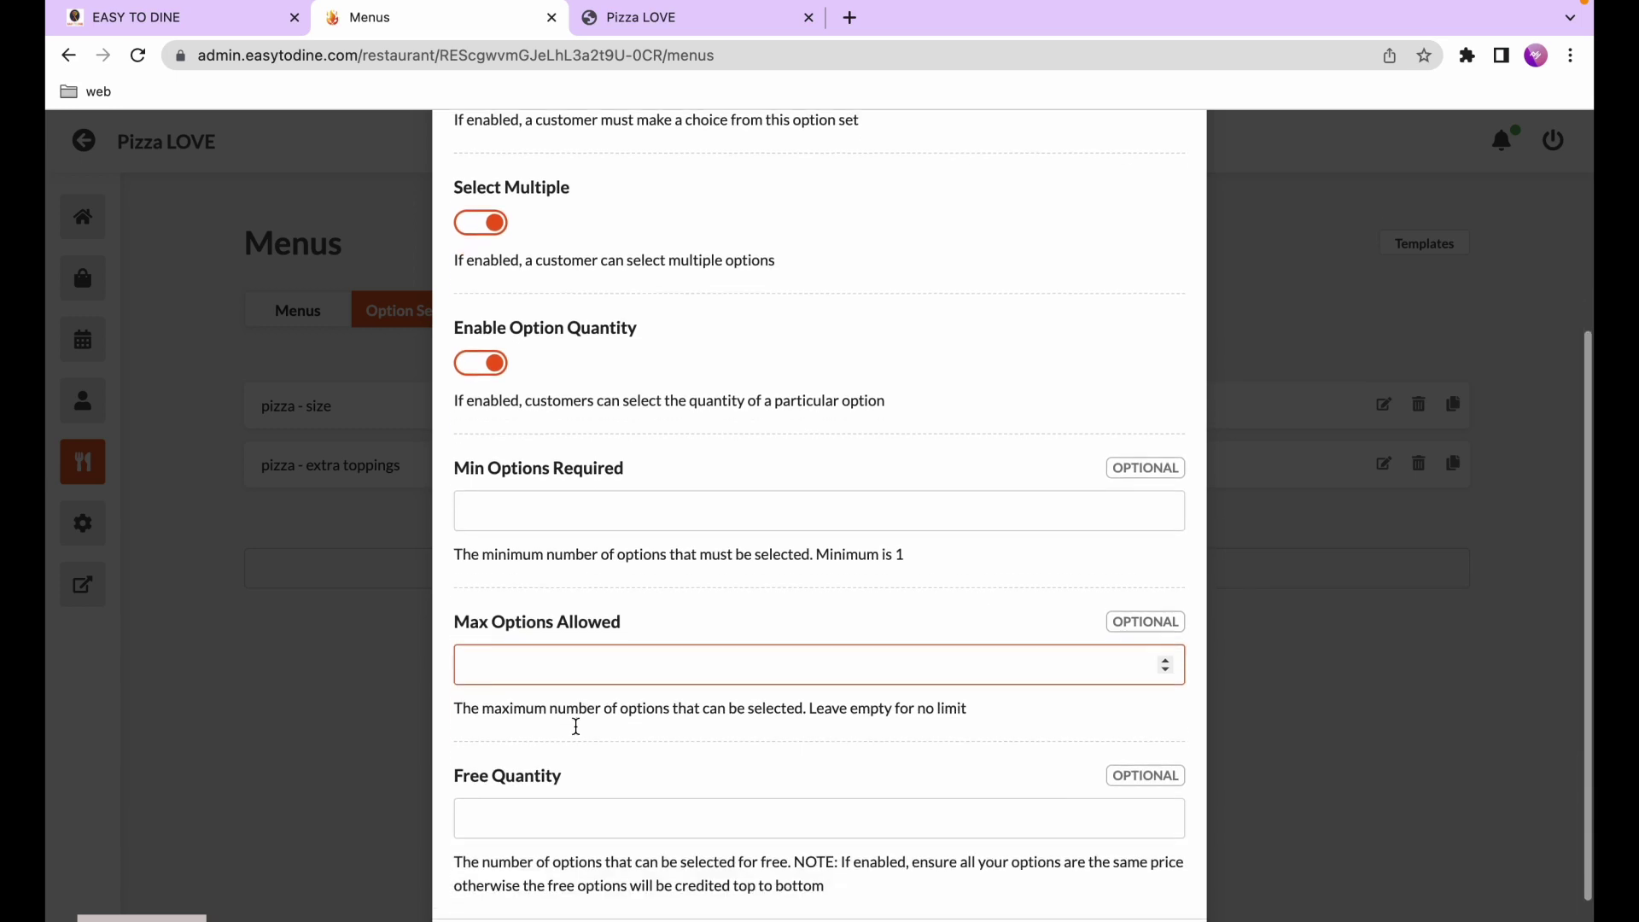
{"action": "left_click", "coordinate": [536, 804]}
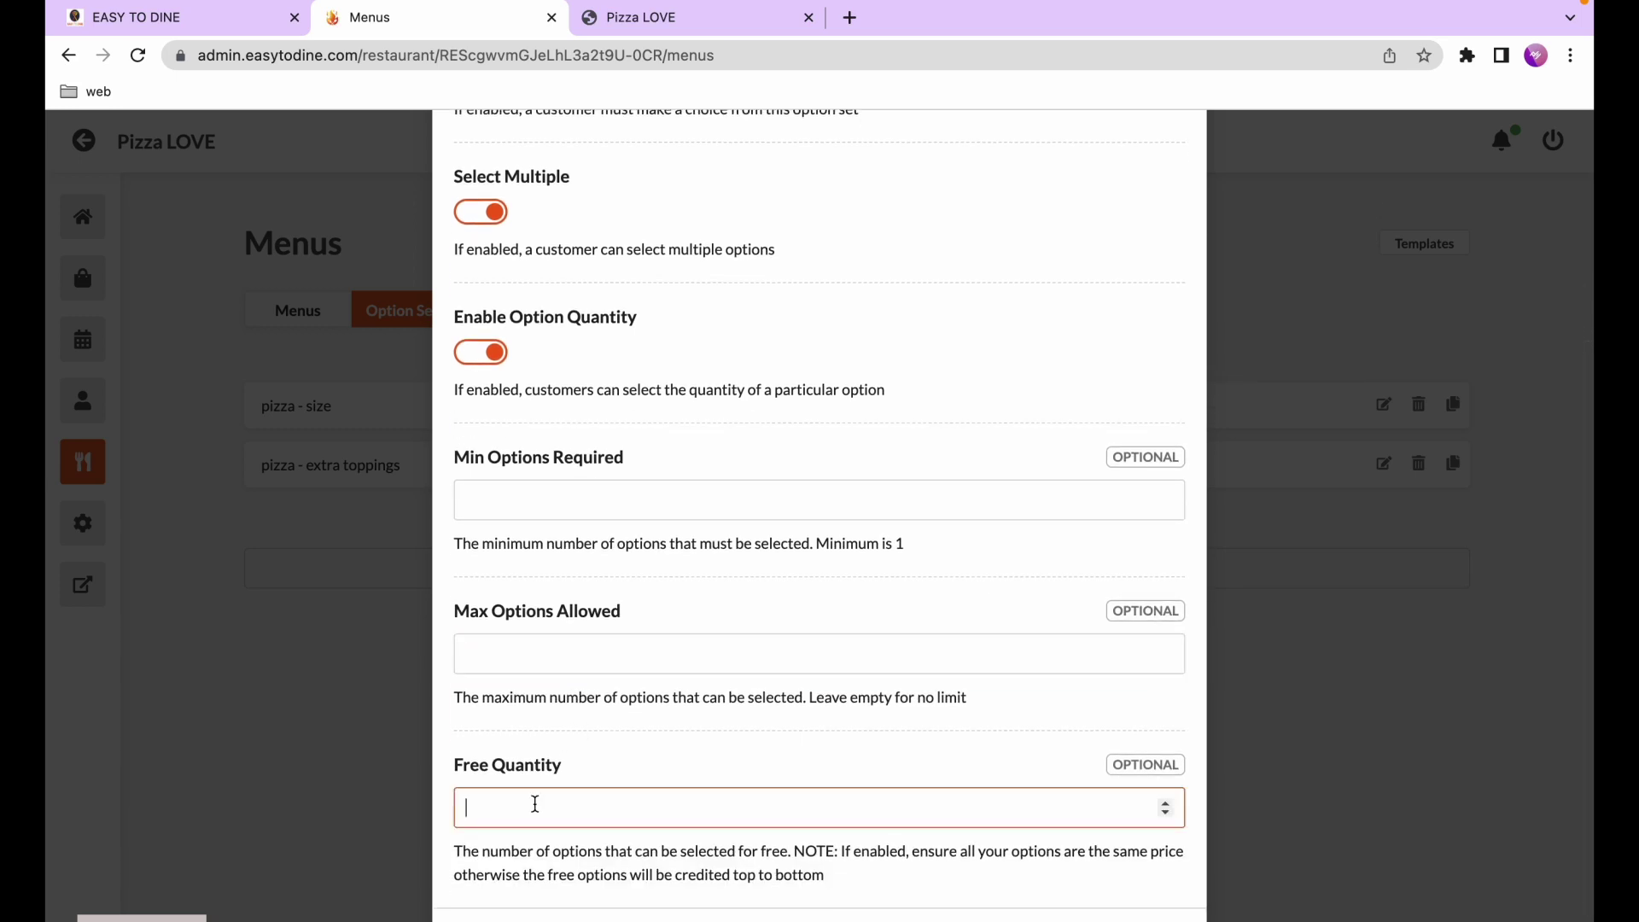
{"action": "scroll", "coordinate": [535, 804], "scroll_direction": "down", "scroll_amount": 1}
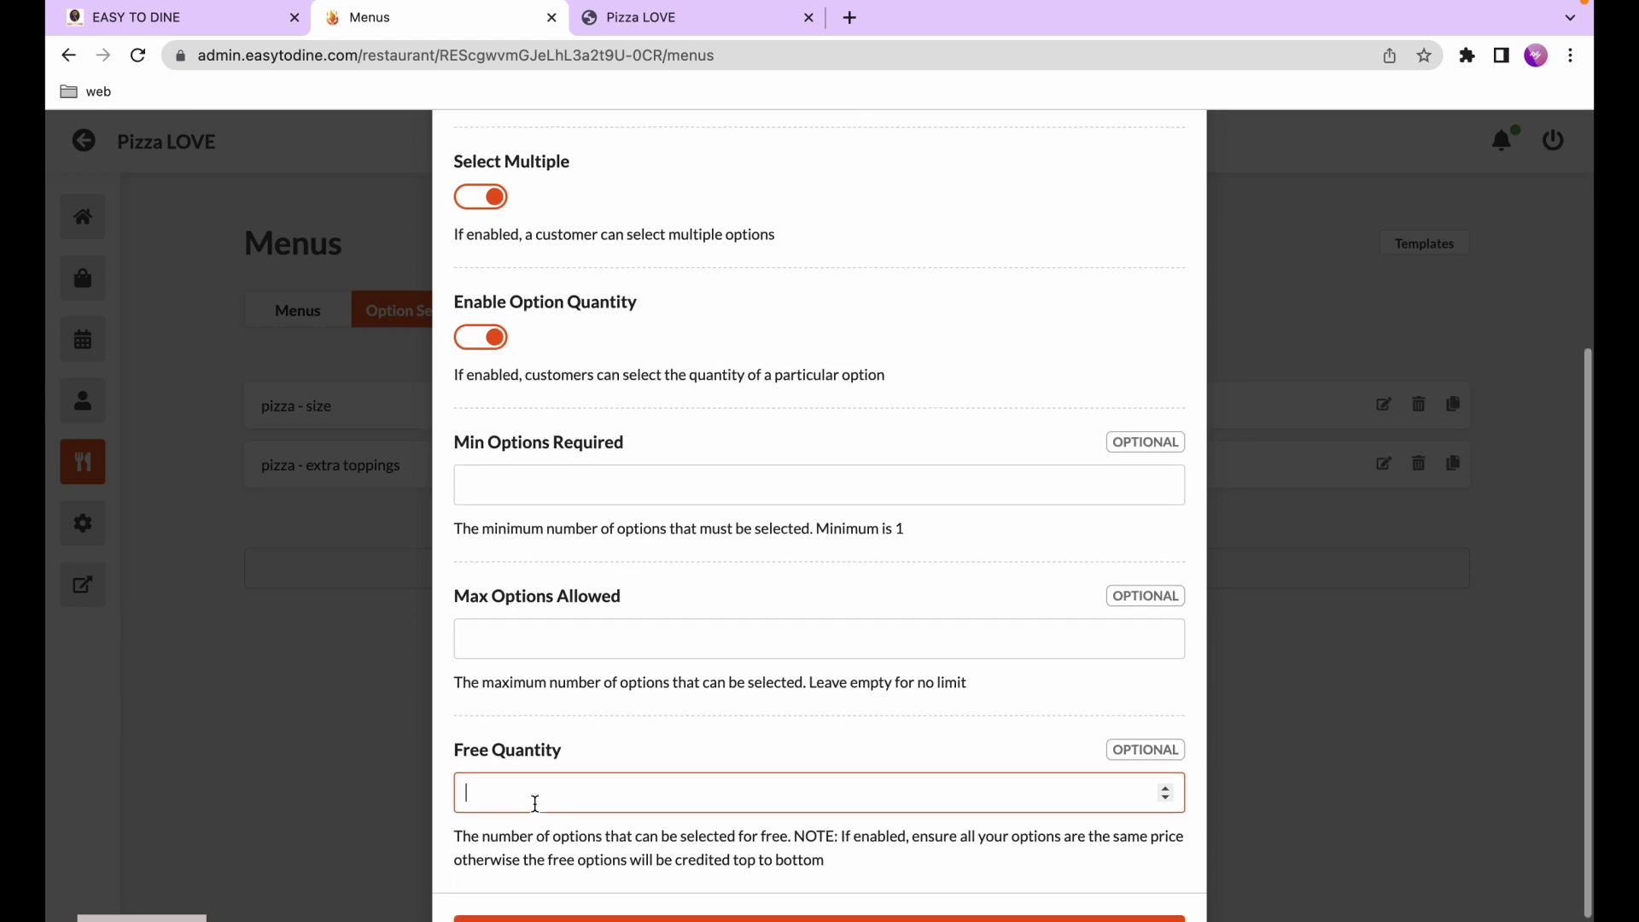
{"action": "scroll", "coordinate": [536, 803], "scroll_direction": "up", "scroll_amount": 1}
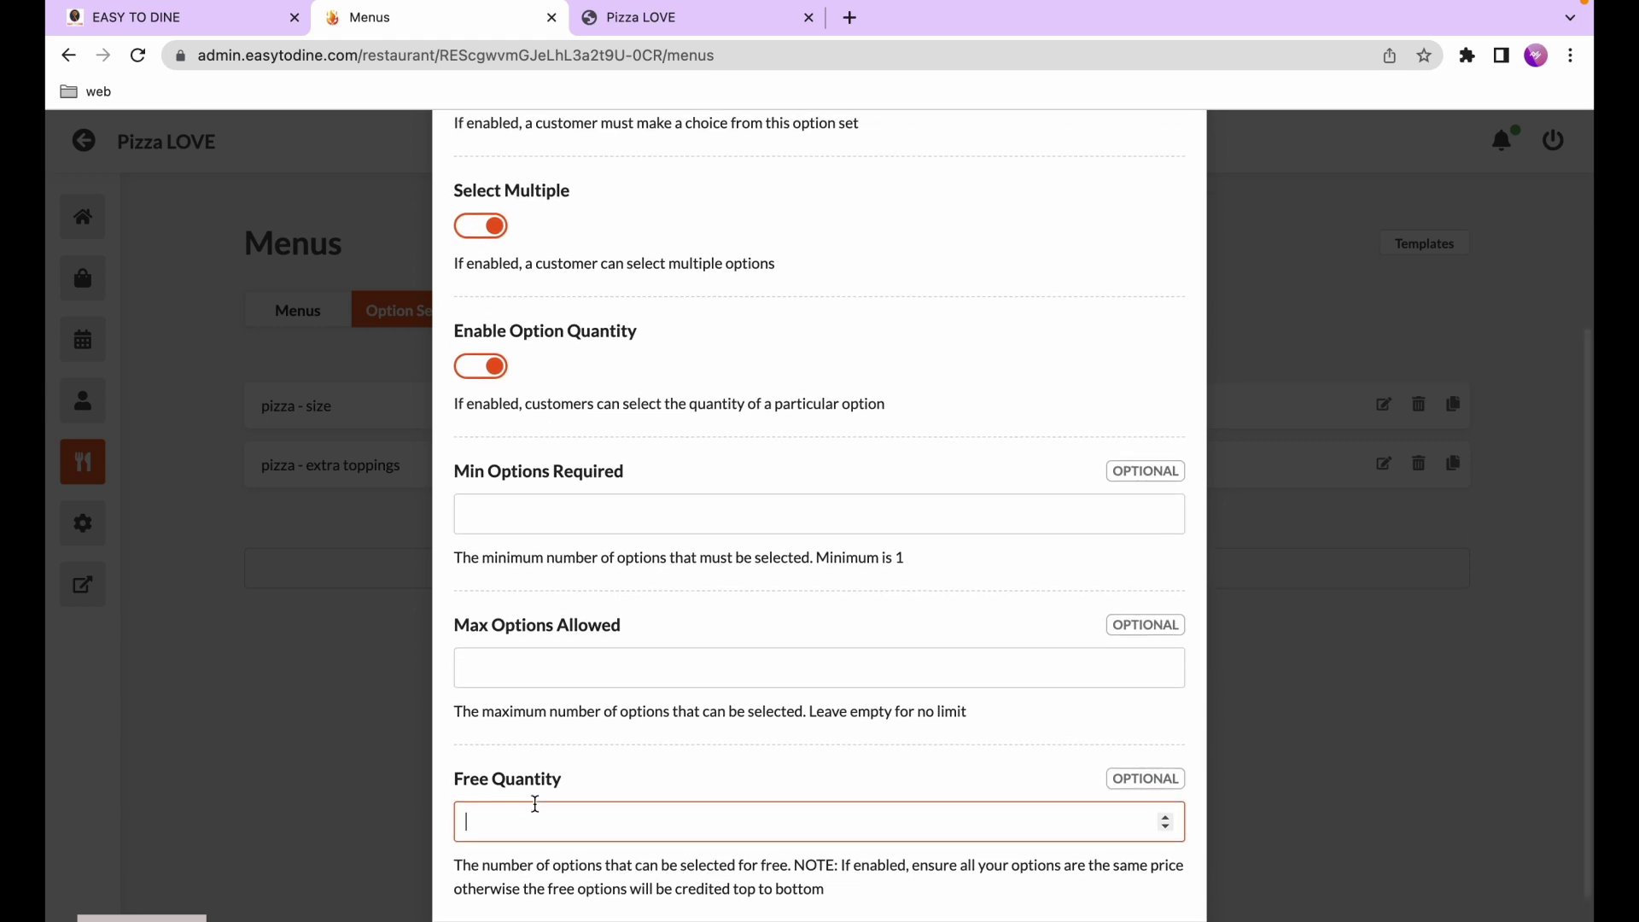
{"action": "left_click", "coordinate": [1317, 564]}
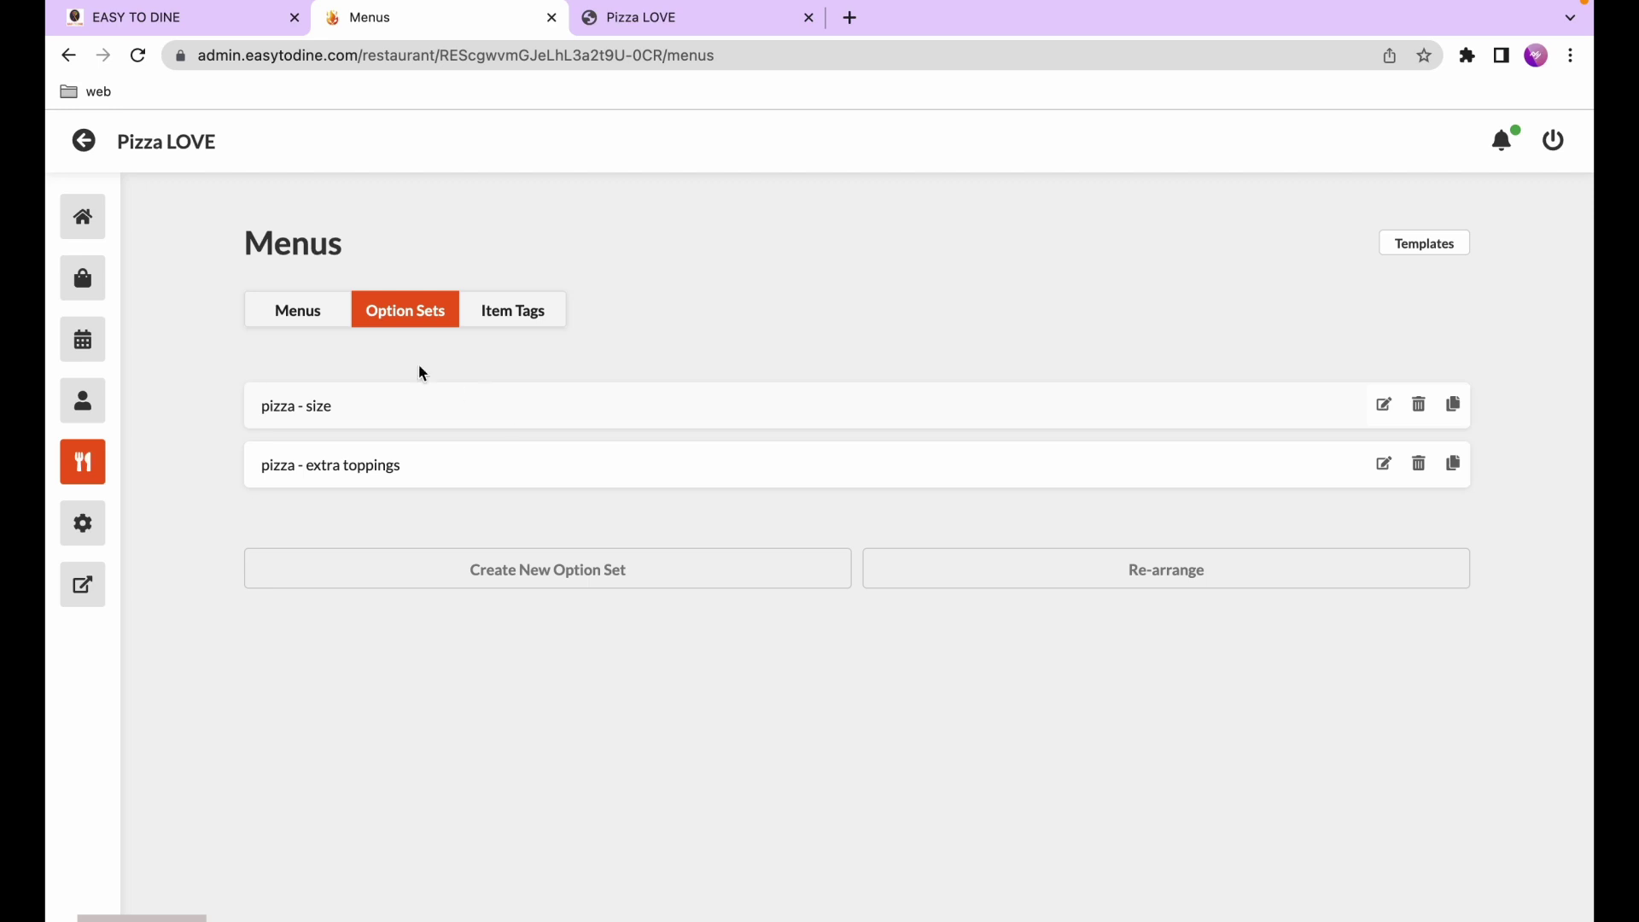
Open Vegetarian Pizza's Options & Ingredients settings under Menu > Pizzas
{"action": "left_click", "coordinate": [294, 309]}
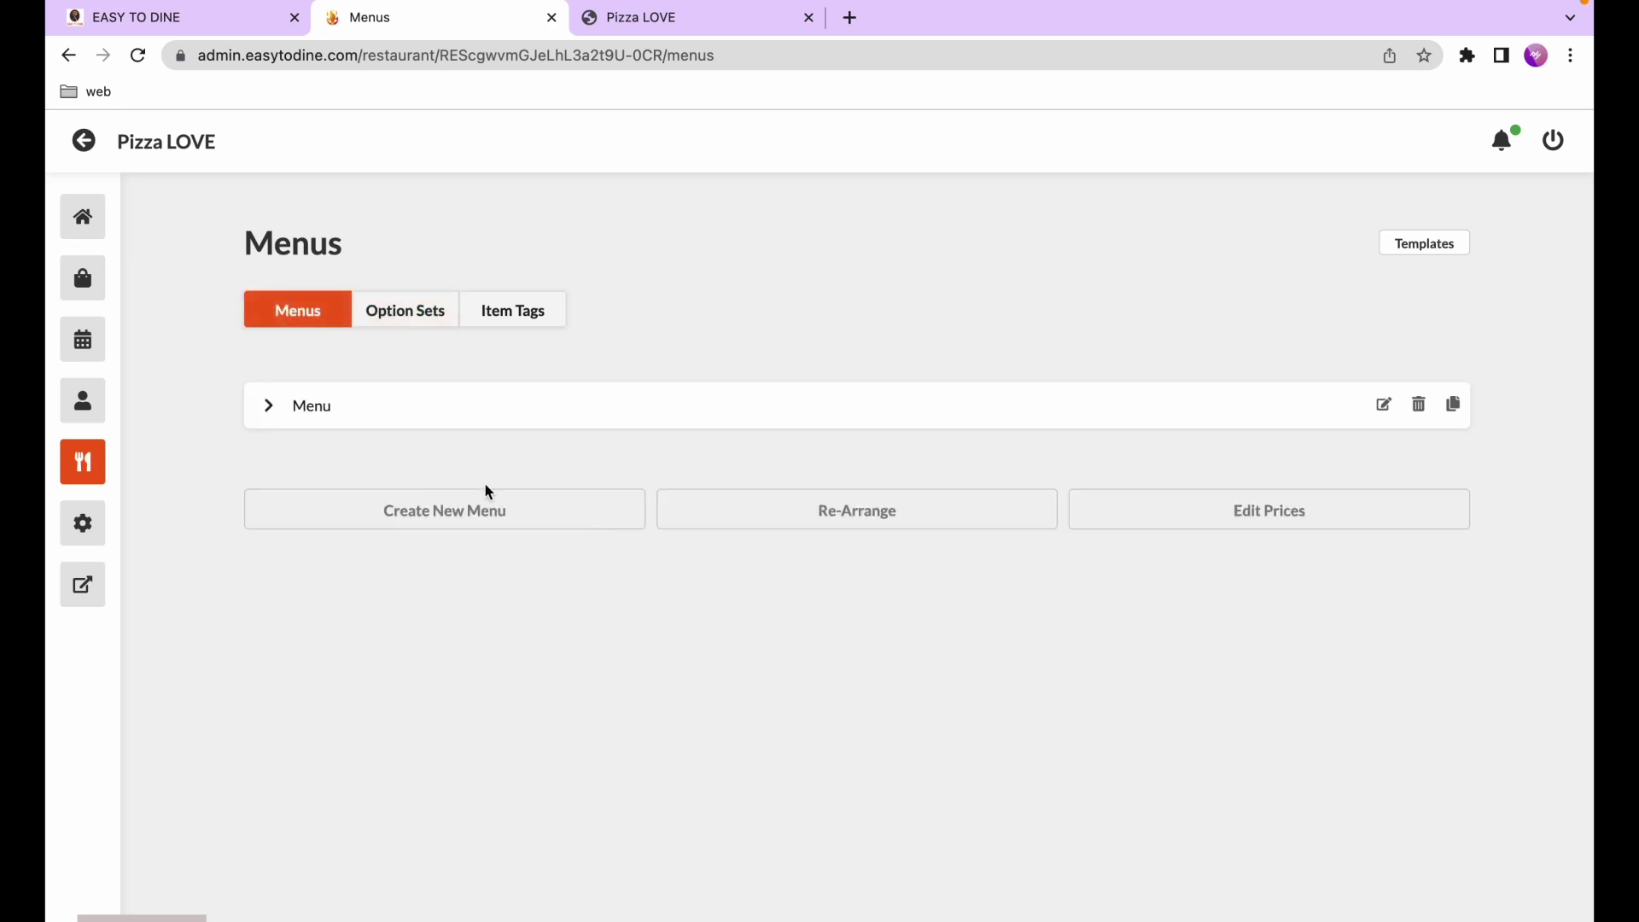
{"action": "left_click", "coordinate": [335, 408]}
{"action": "left_click", "coordinate": [296, 546]}
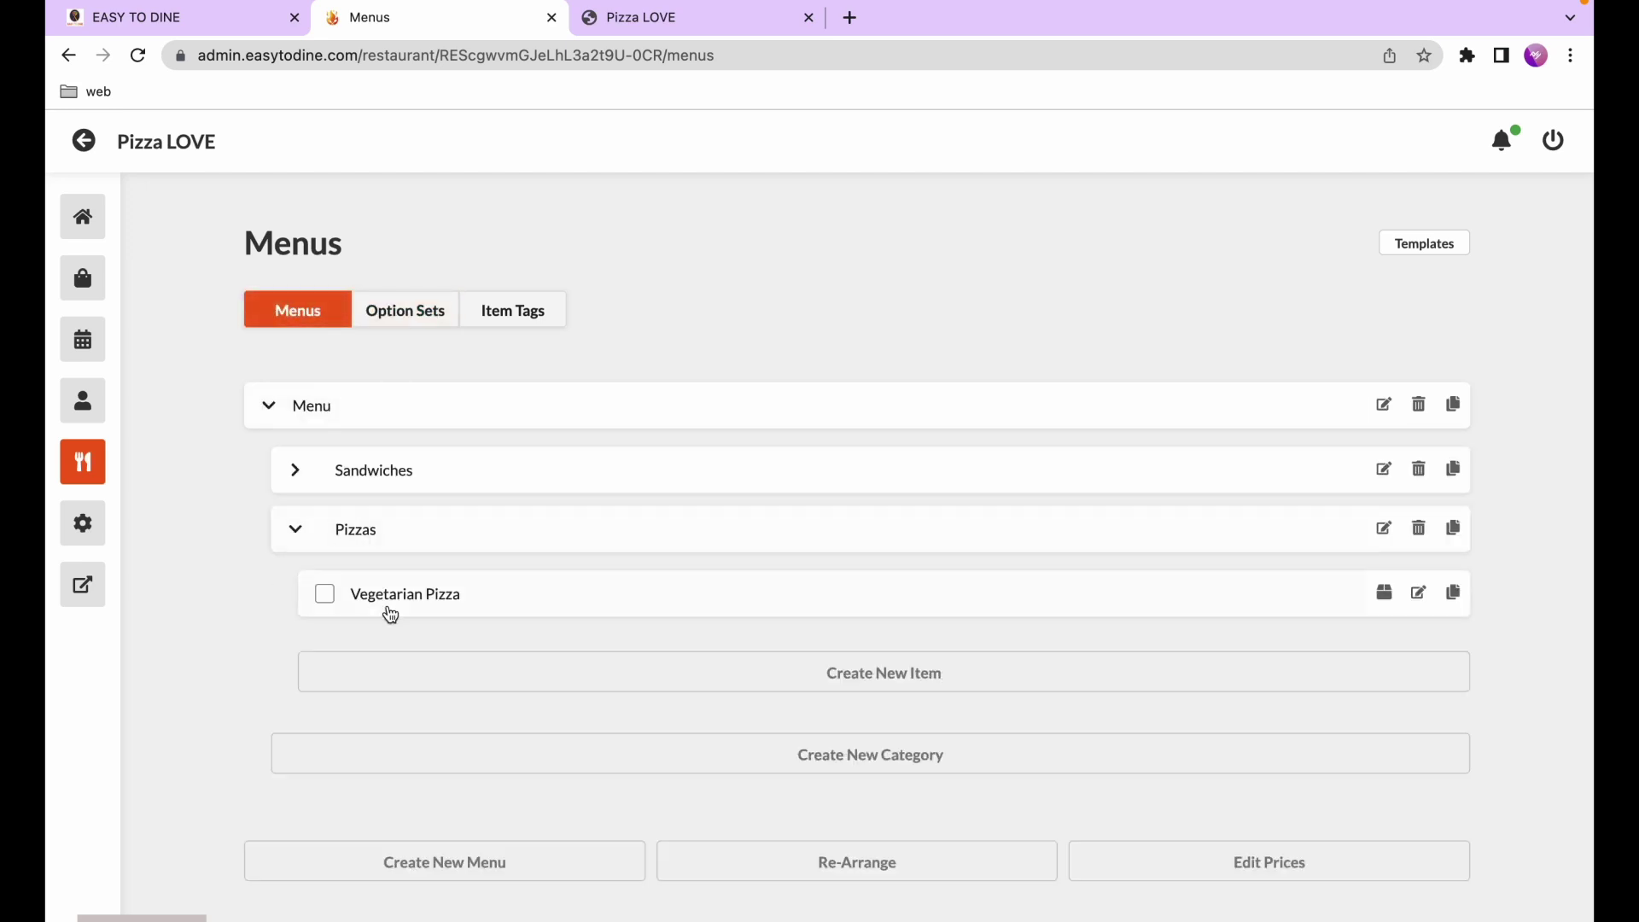
{"action": "left_click", "coordinate": [1420, 593]}
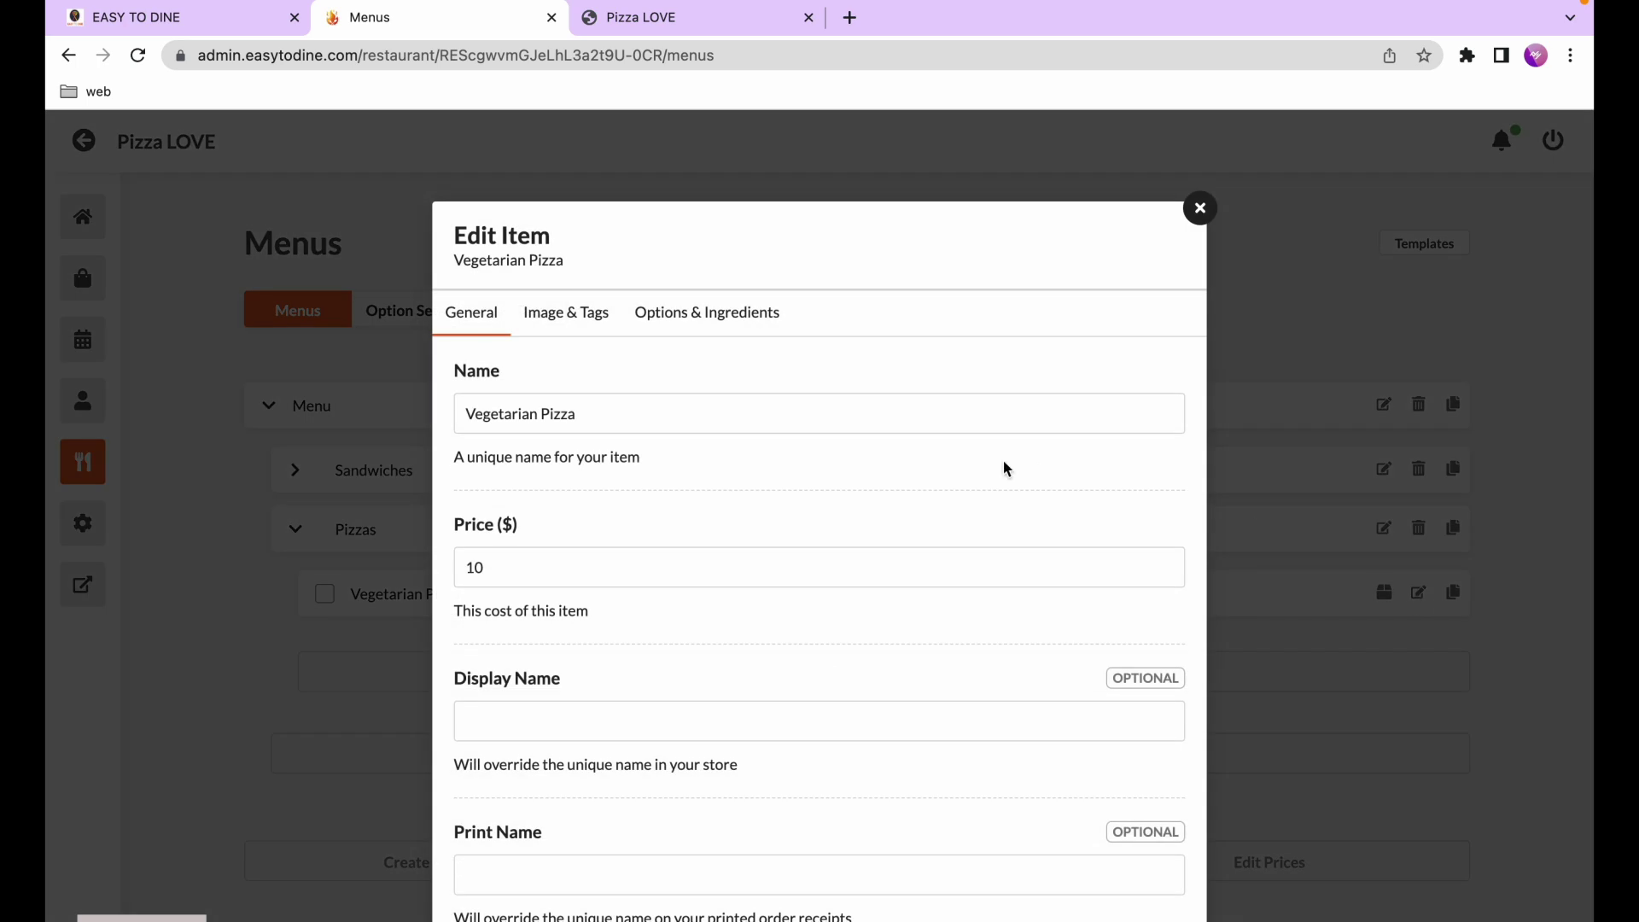
{"action": "left_click", "coordinate": [759, 322]}
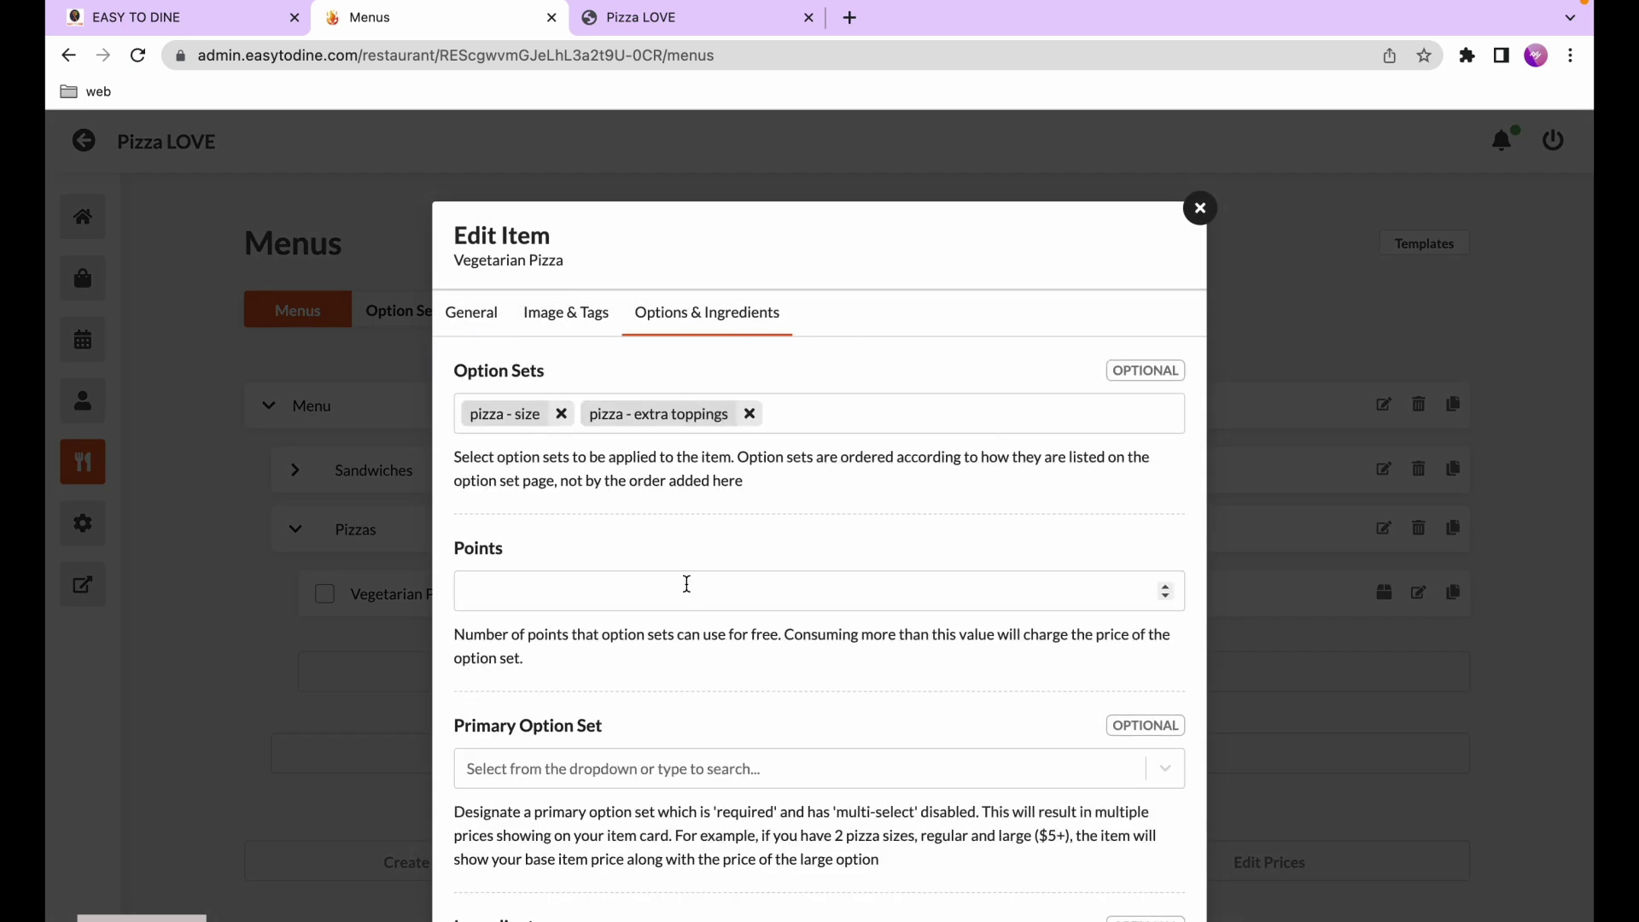
Choose pizza - size as the primary option set and save Vegetarian Pizza
{"action": "scroll", "coordinate": [687, 584], "scroll_direction": "down", "scroll_amount": 1}
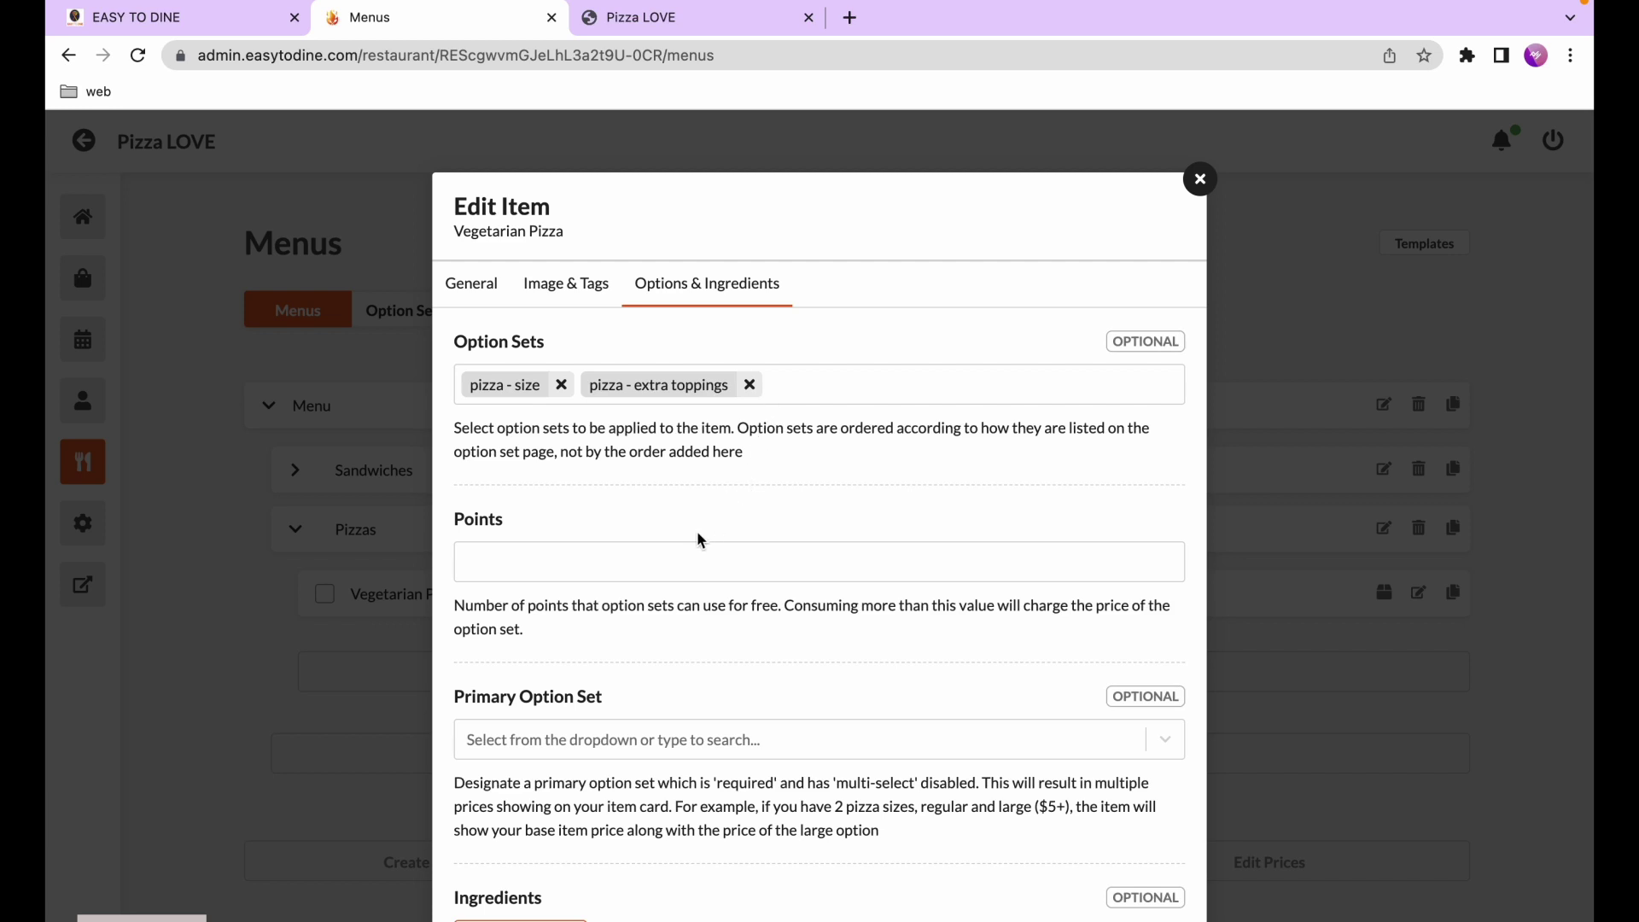
{"action": "scroll", "coordinate": [627, 564], "scroll_direction": "down", "scroll_amount": 3}
{"action": "left_click", "coordinate": [565, 623]}
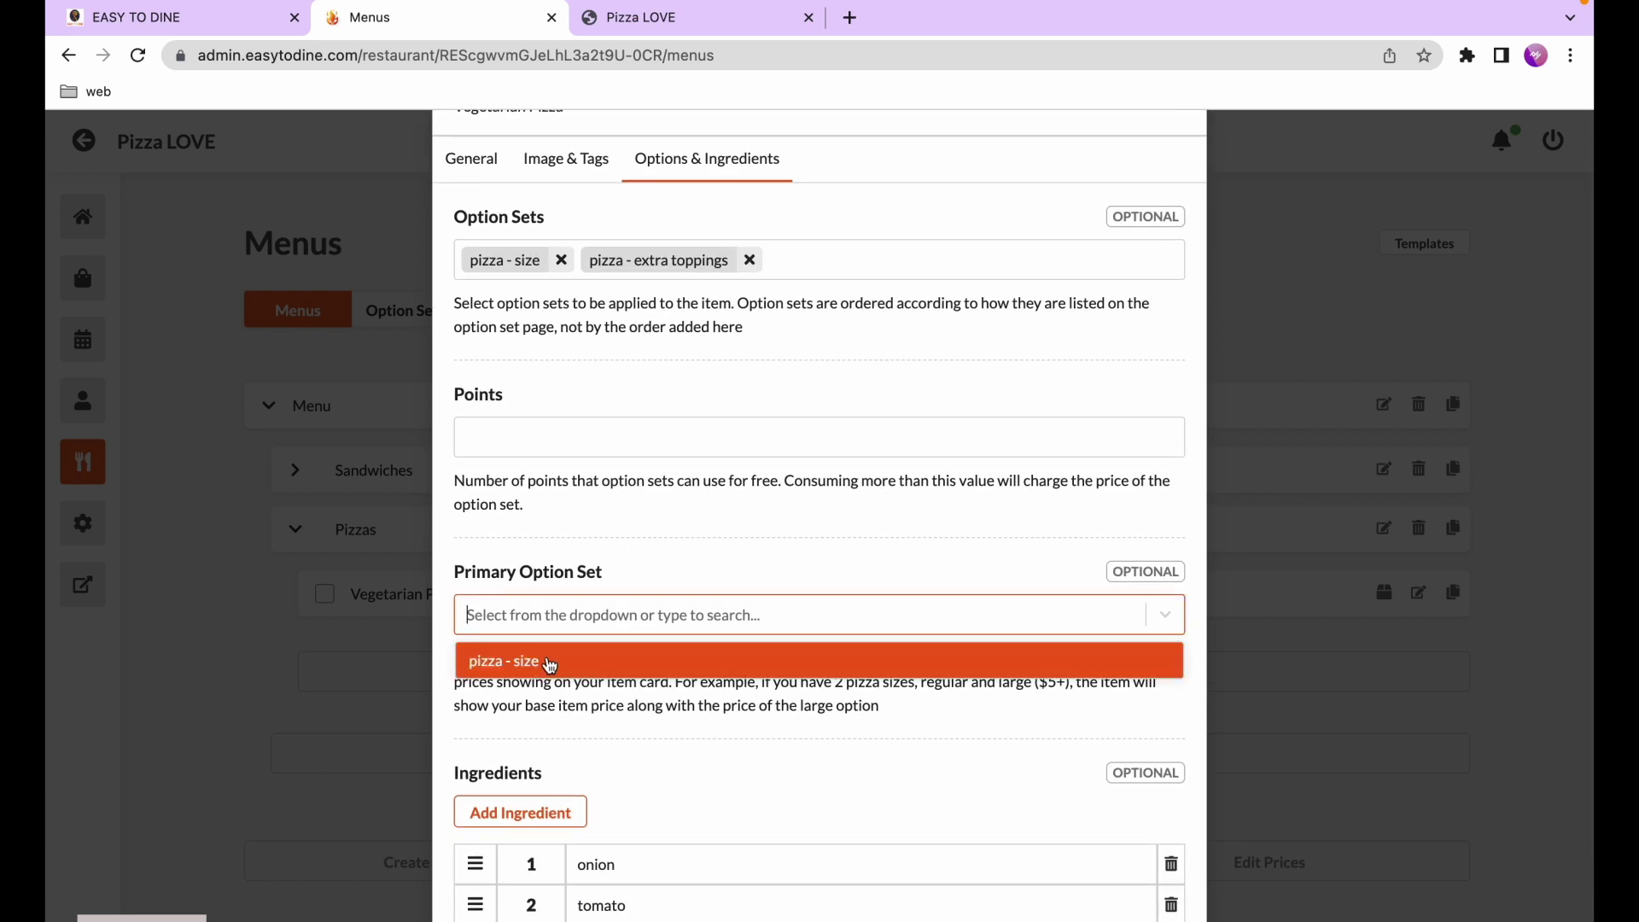
{"action": "left_click", "coordinate": [550, 665]}
{"action": "scroll", "coordinate": [548, 656], "scroll_direction": "down", "scroll_amount": 3}
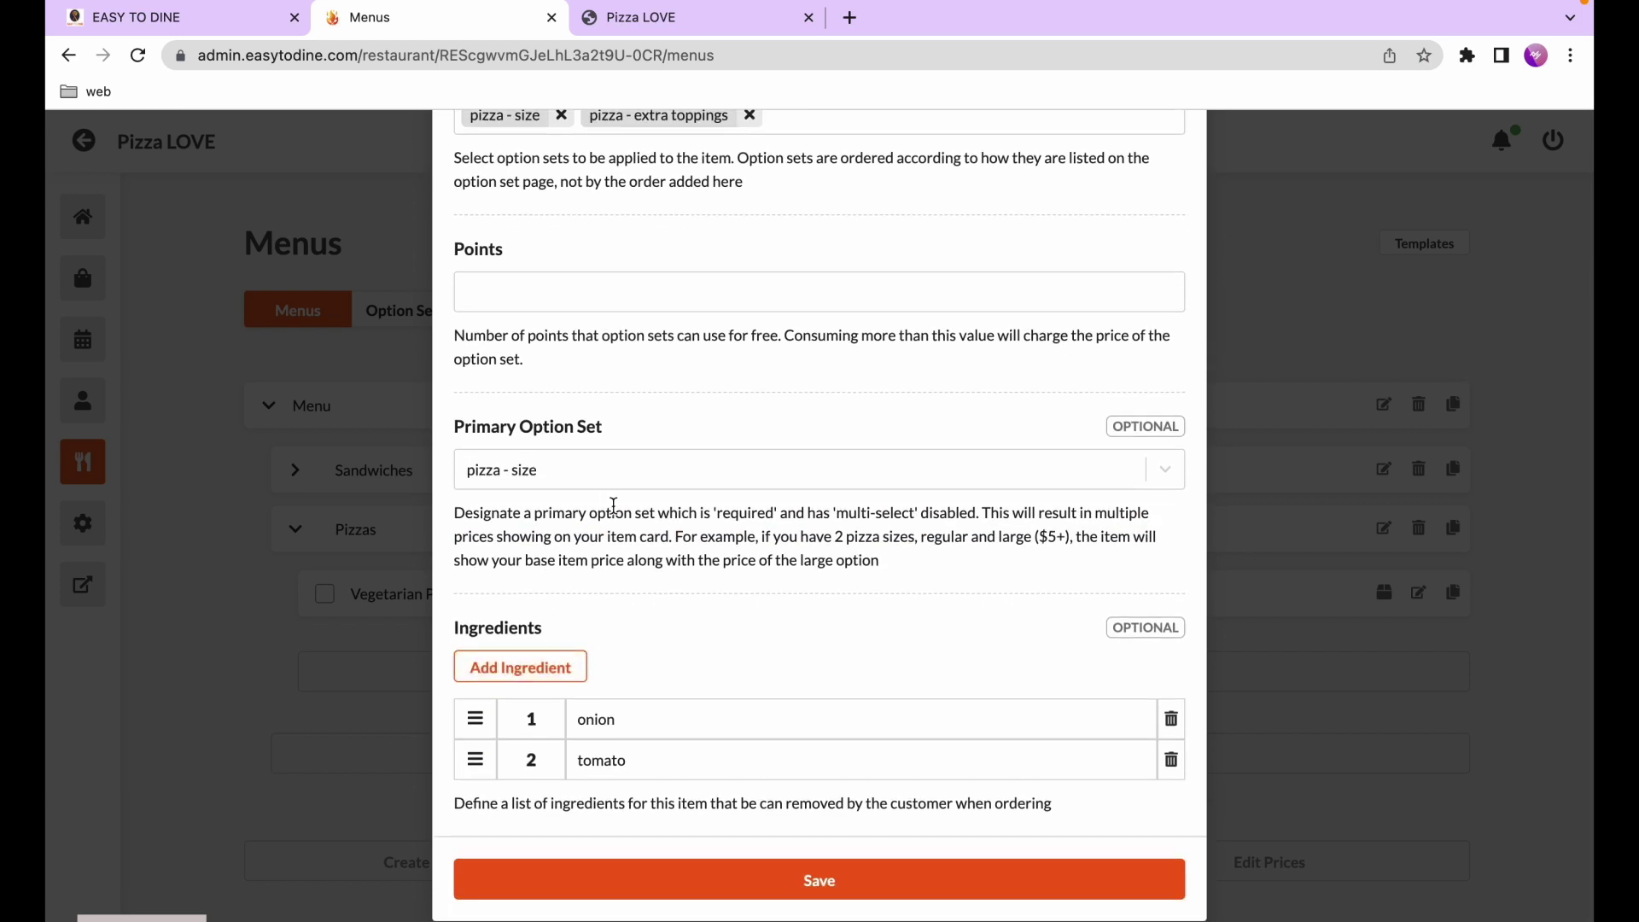
{"action": "scroll", "coordinate": [641, 526], "scroll_direction": "up", "scroll_amount": 3}
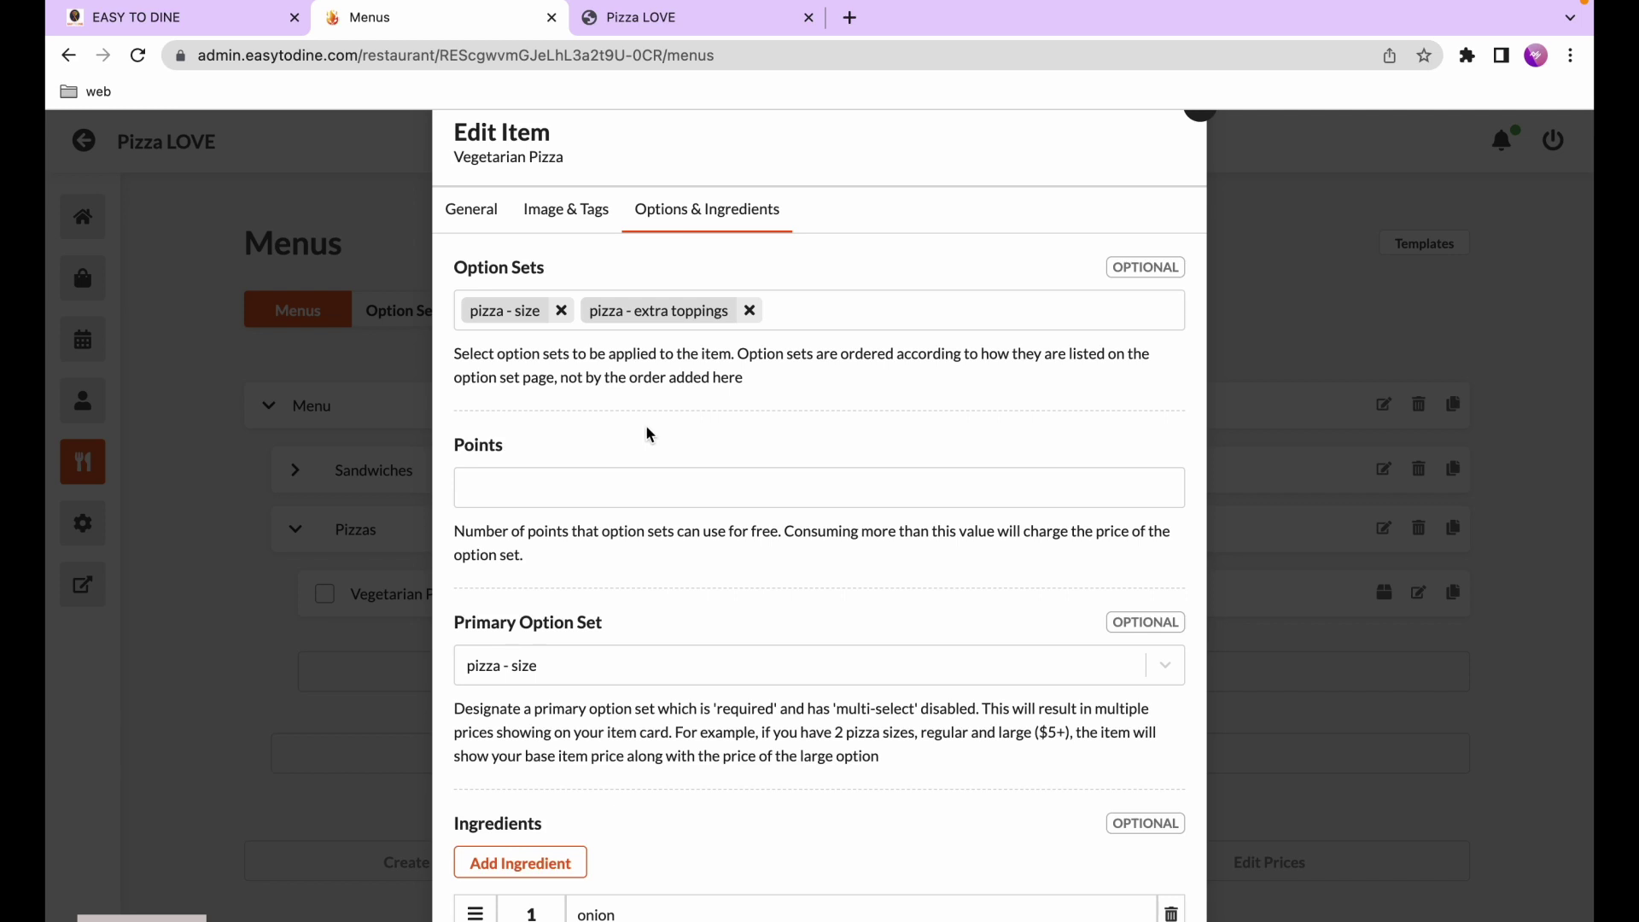
{"action": "scroll", "coordinate": [569, 681], "scroll_direction": "down", "scroll_amount": 3}
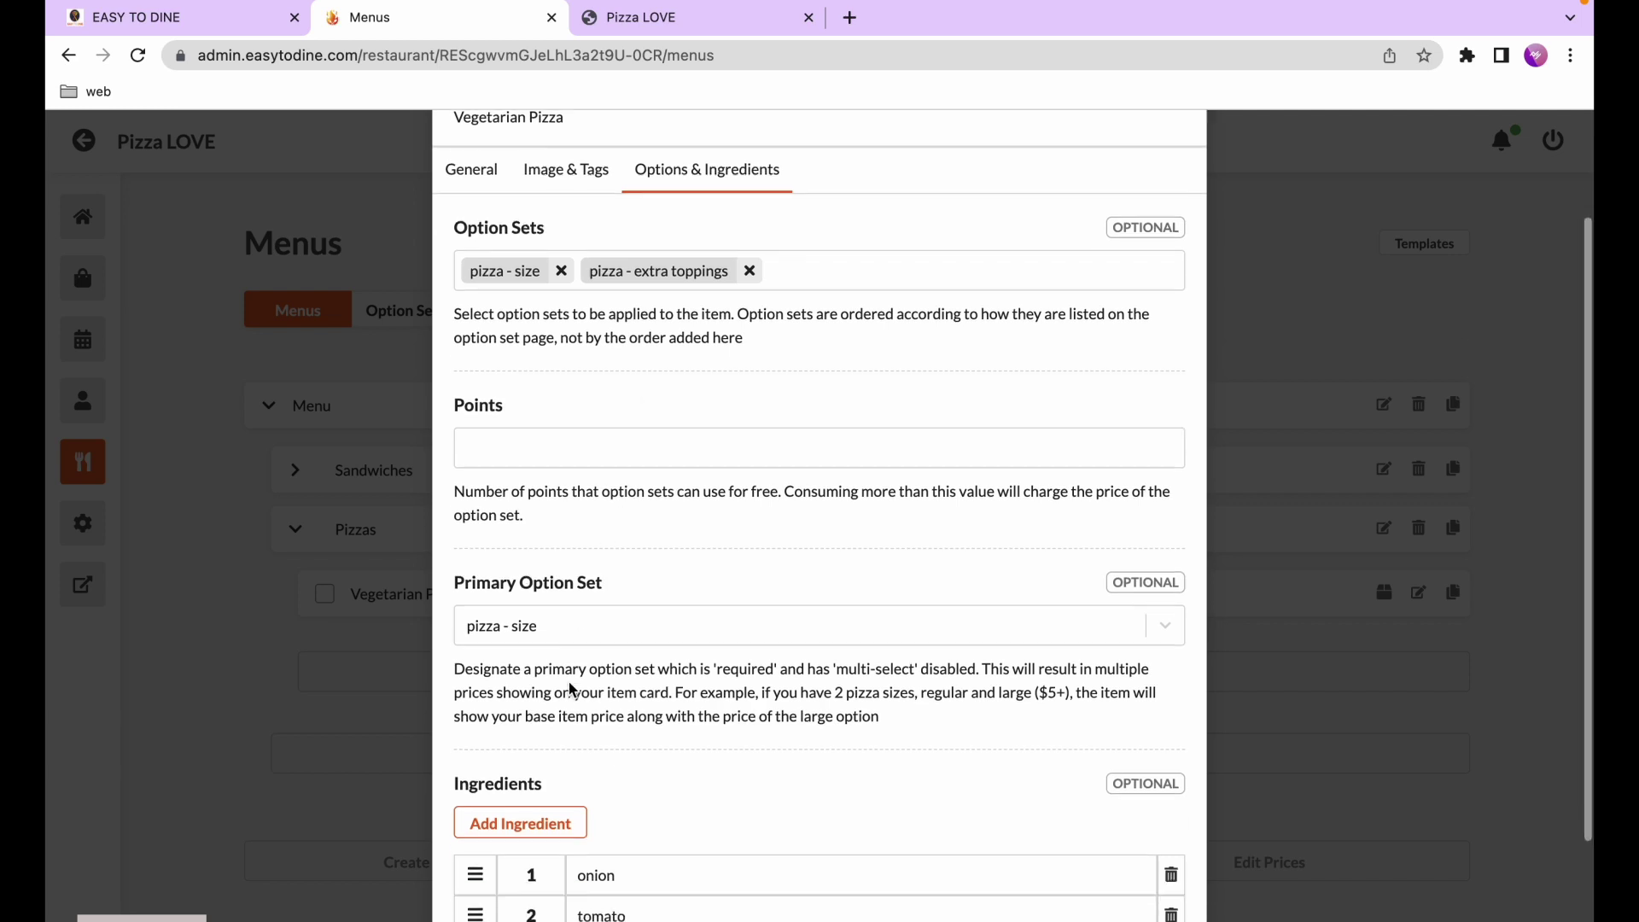
{"action": "left_click", "coordinate": [567, 887]}
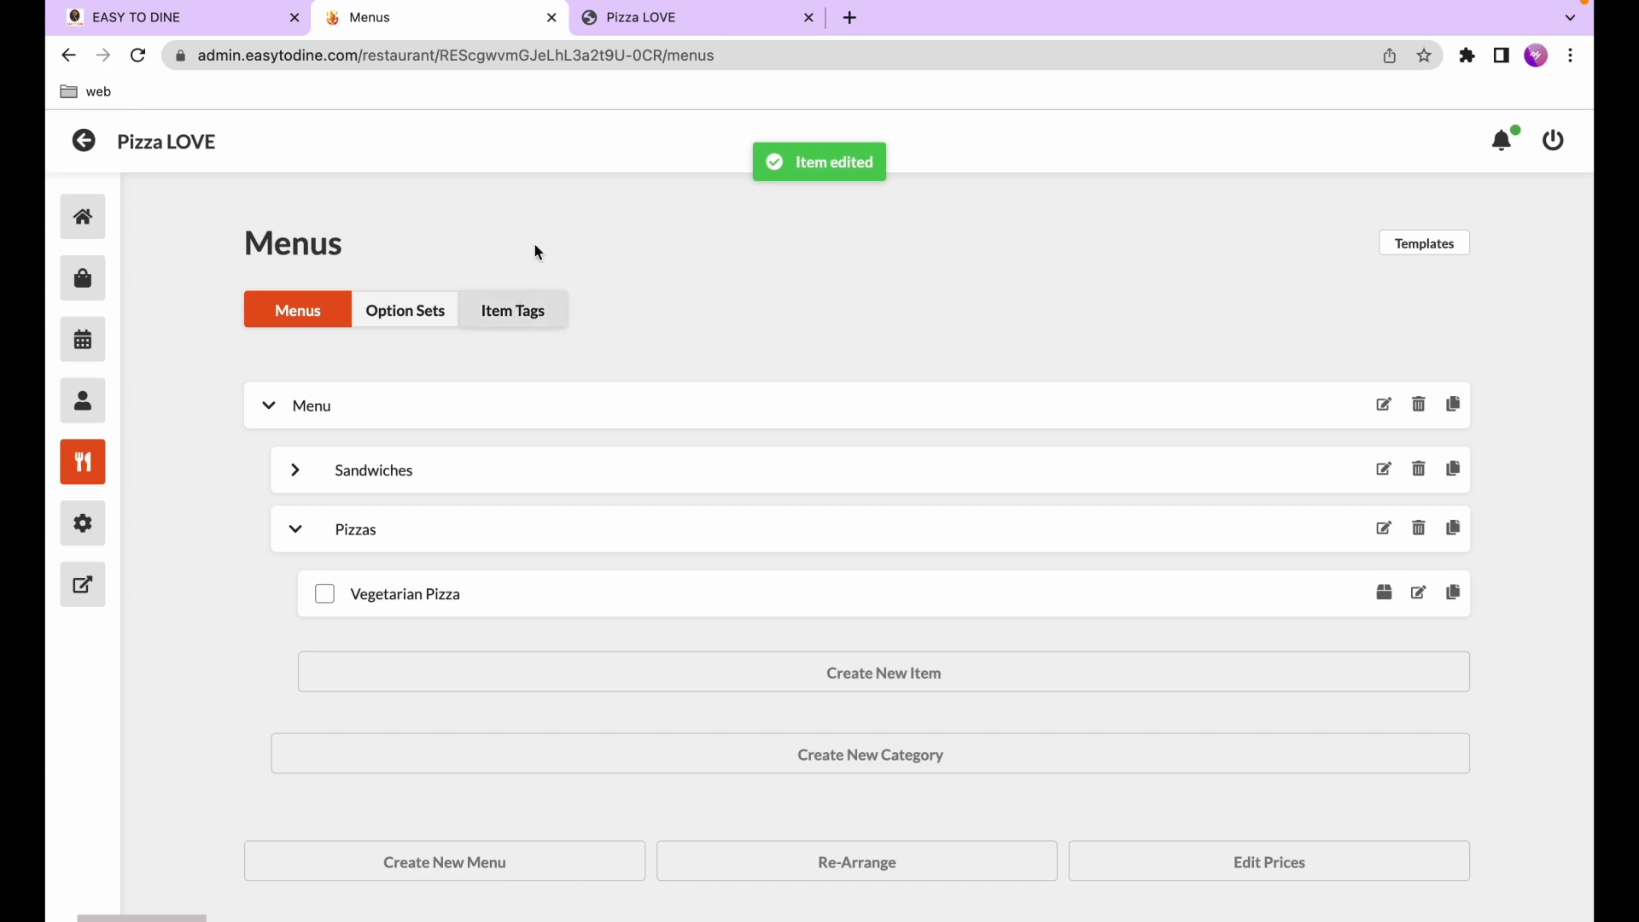
Reload the Pizza LOVE storefront and restart with a fresh, empty pickup order
{"action": "left_click", "coordinate": [700, 17]}
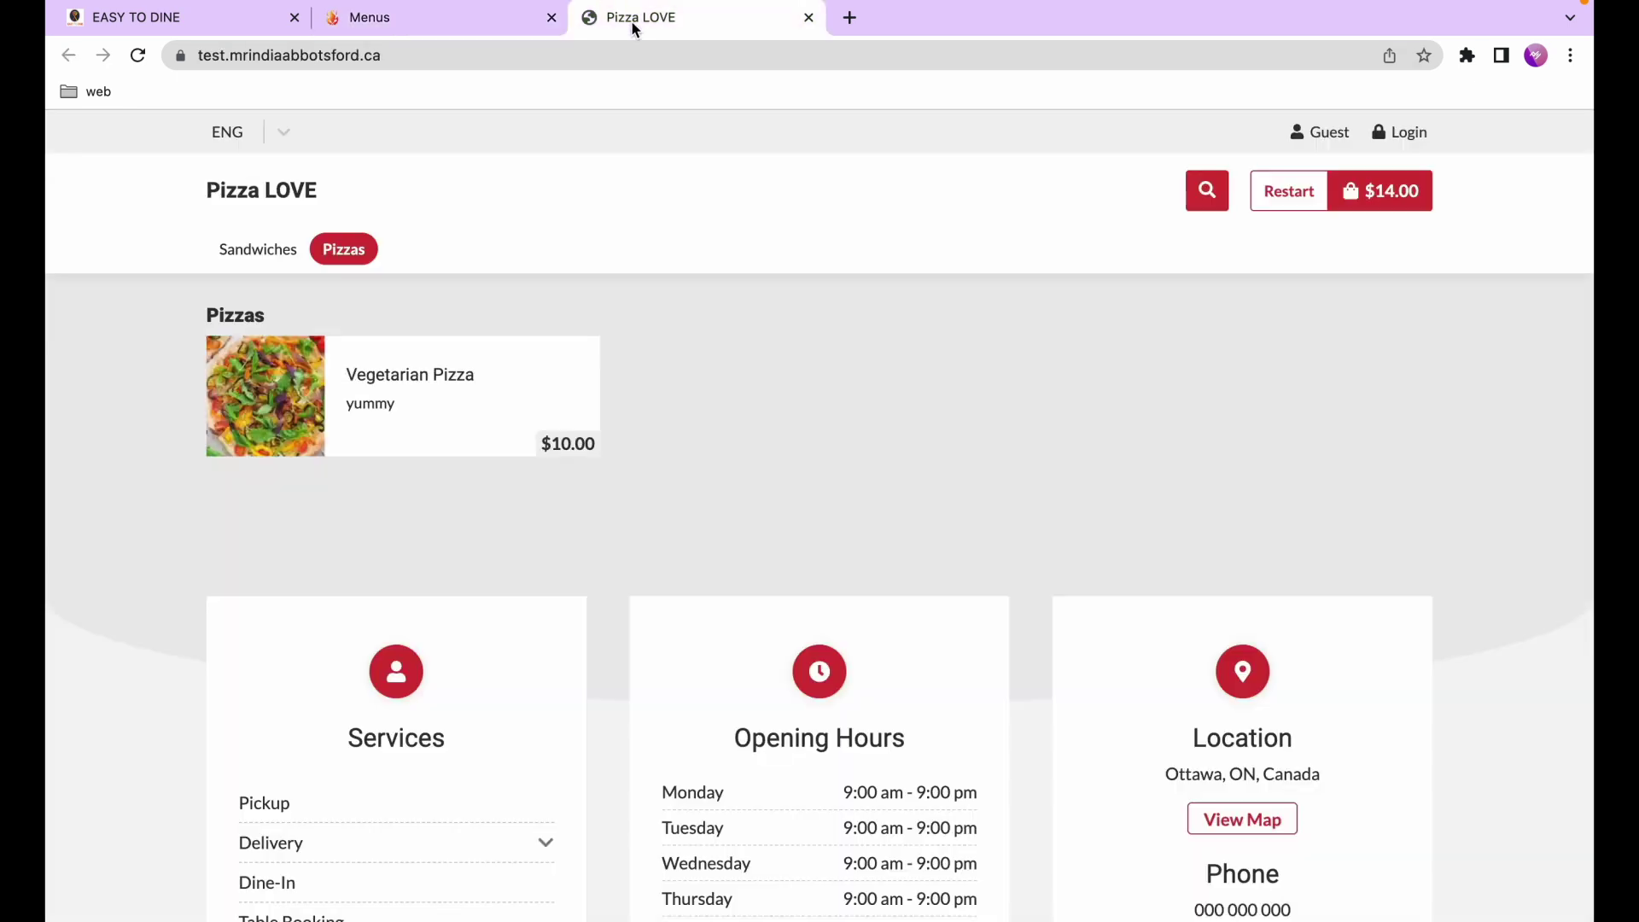
{"action": "left_click", "coordinate": [137, 55]}
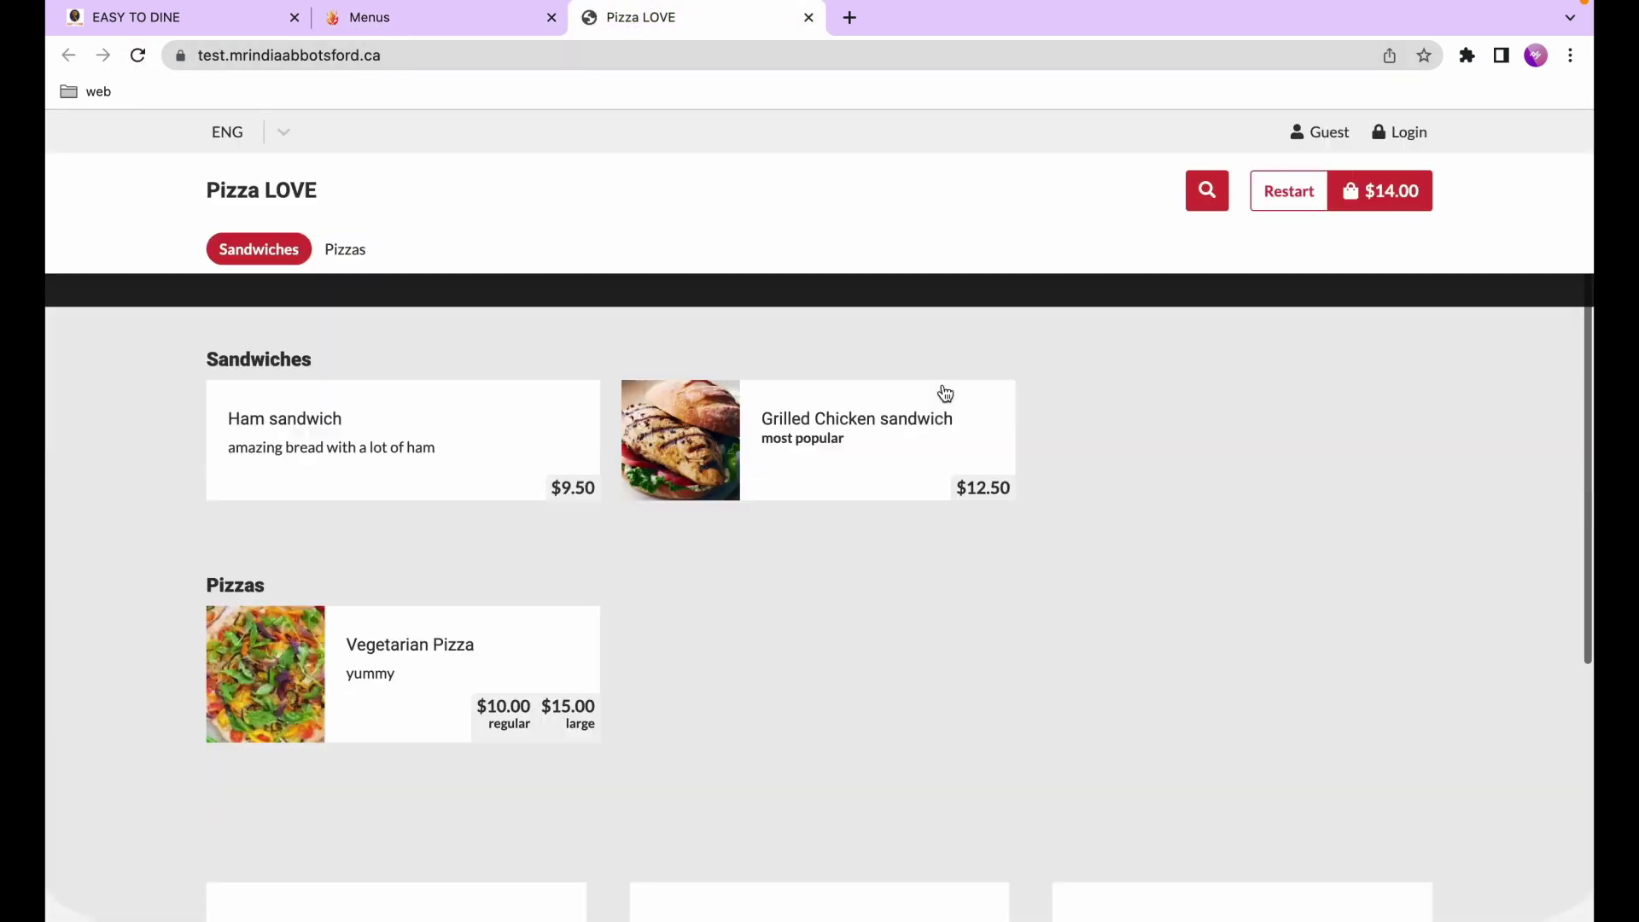
{"action": "scroll", "coordinate": [943, 389], "scroll_direction": "down", "scroll_amount": 3}
{"action": "scroll", "coordinate": [801, 469], "scroll_direction": "up", "scroll_amount": 2}
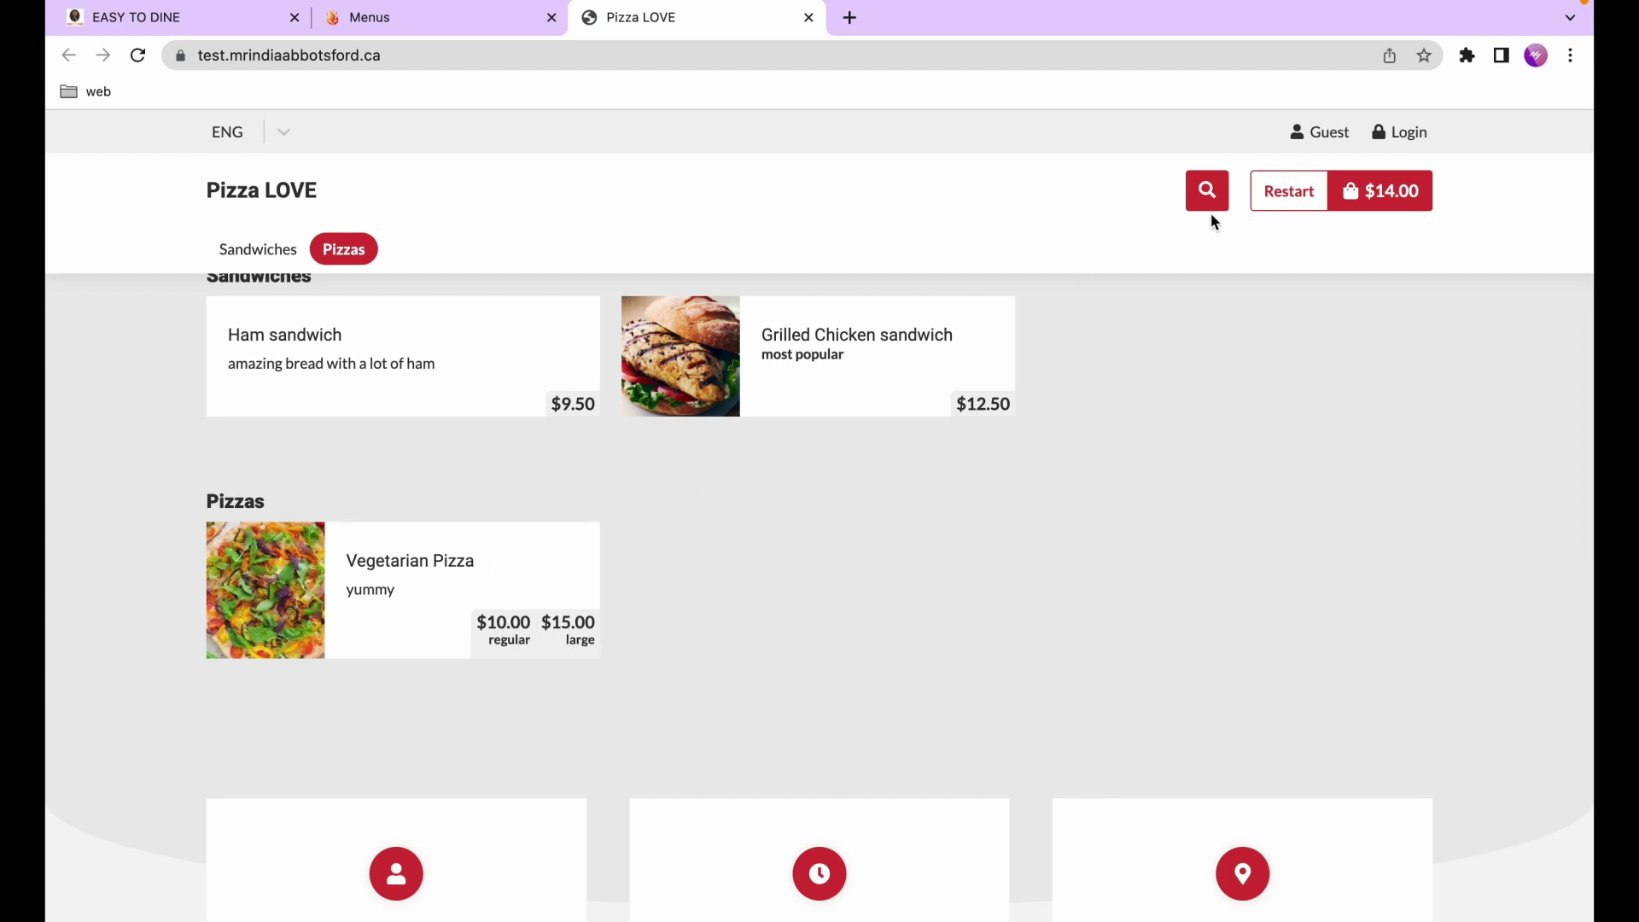
{"action": "left_click", "coordinate": [1285, 189]}
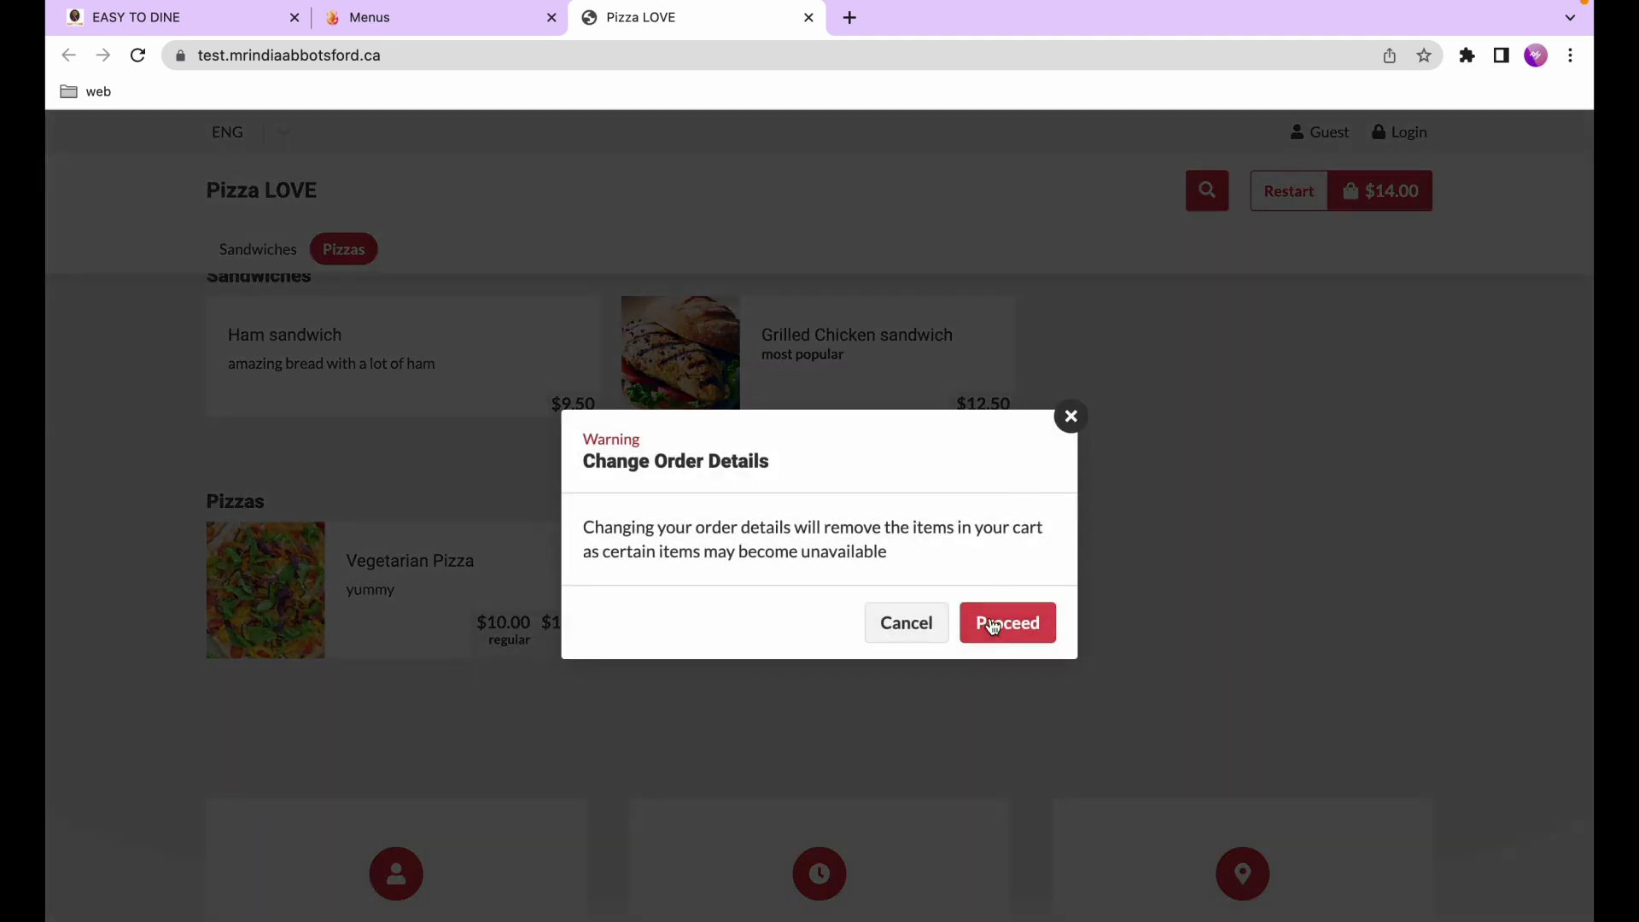
{"action": "left_click", "coordinate": [955, 622]}
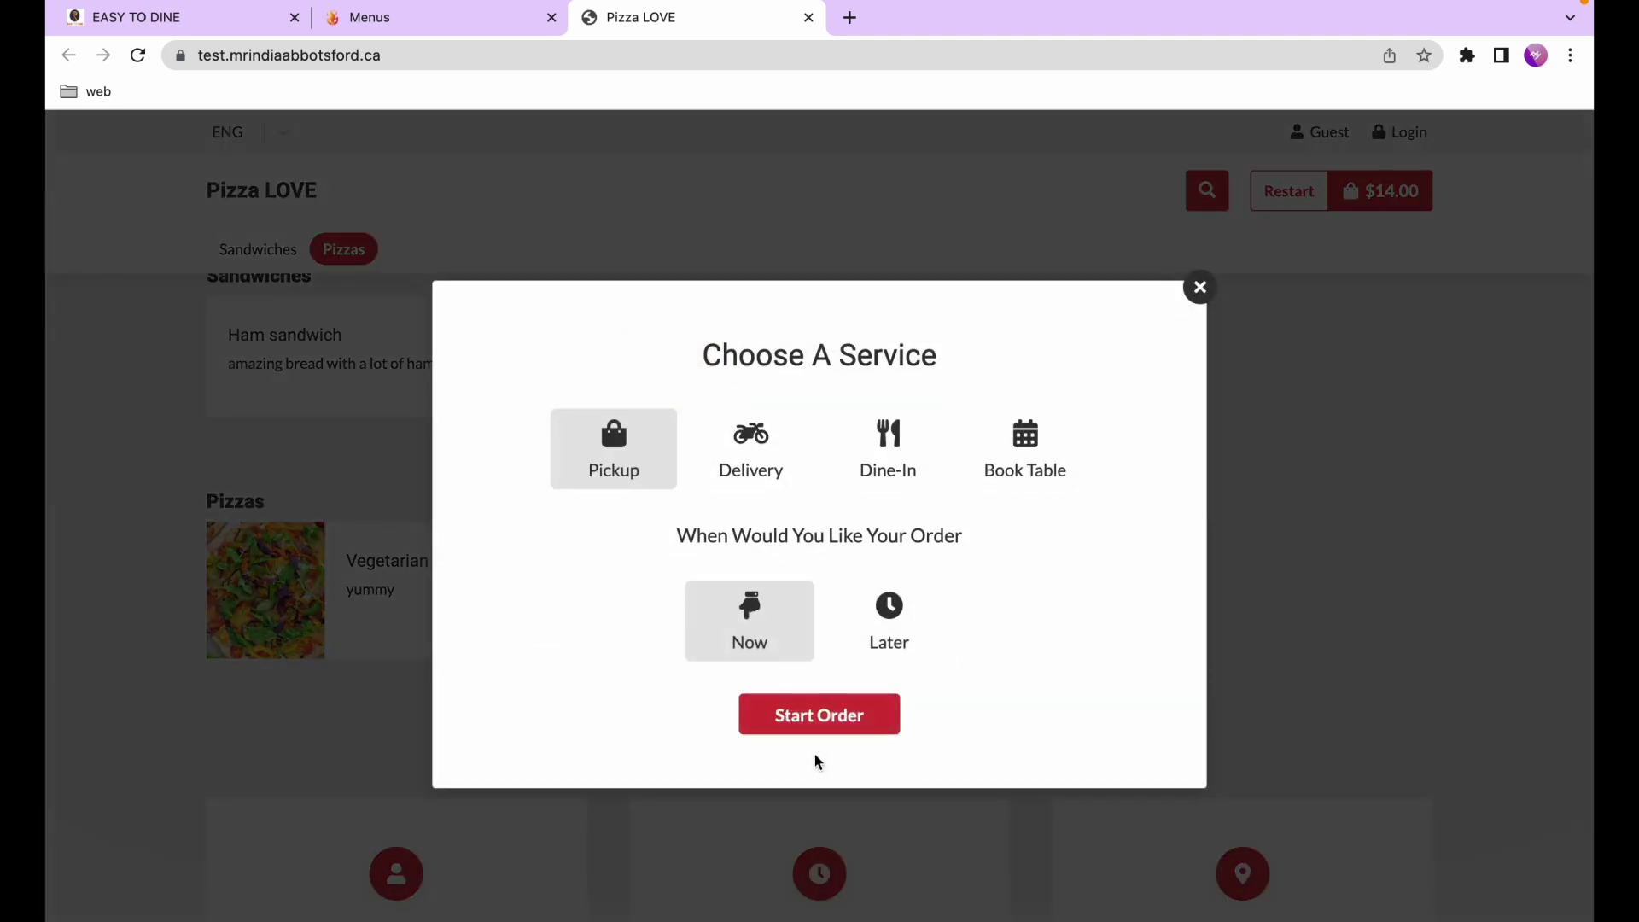
{"action": "left_click", "coordinate": [807, 715]}
Check Vegetarian Pizza shows $10.00 regular and $15.00 large prices
{"action": "scroll", "coordinate": [648, 439], "scroll_direction": "down", "scroll_amount": 2}
{"action": "left_click", "coordinate": [567, 453]}
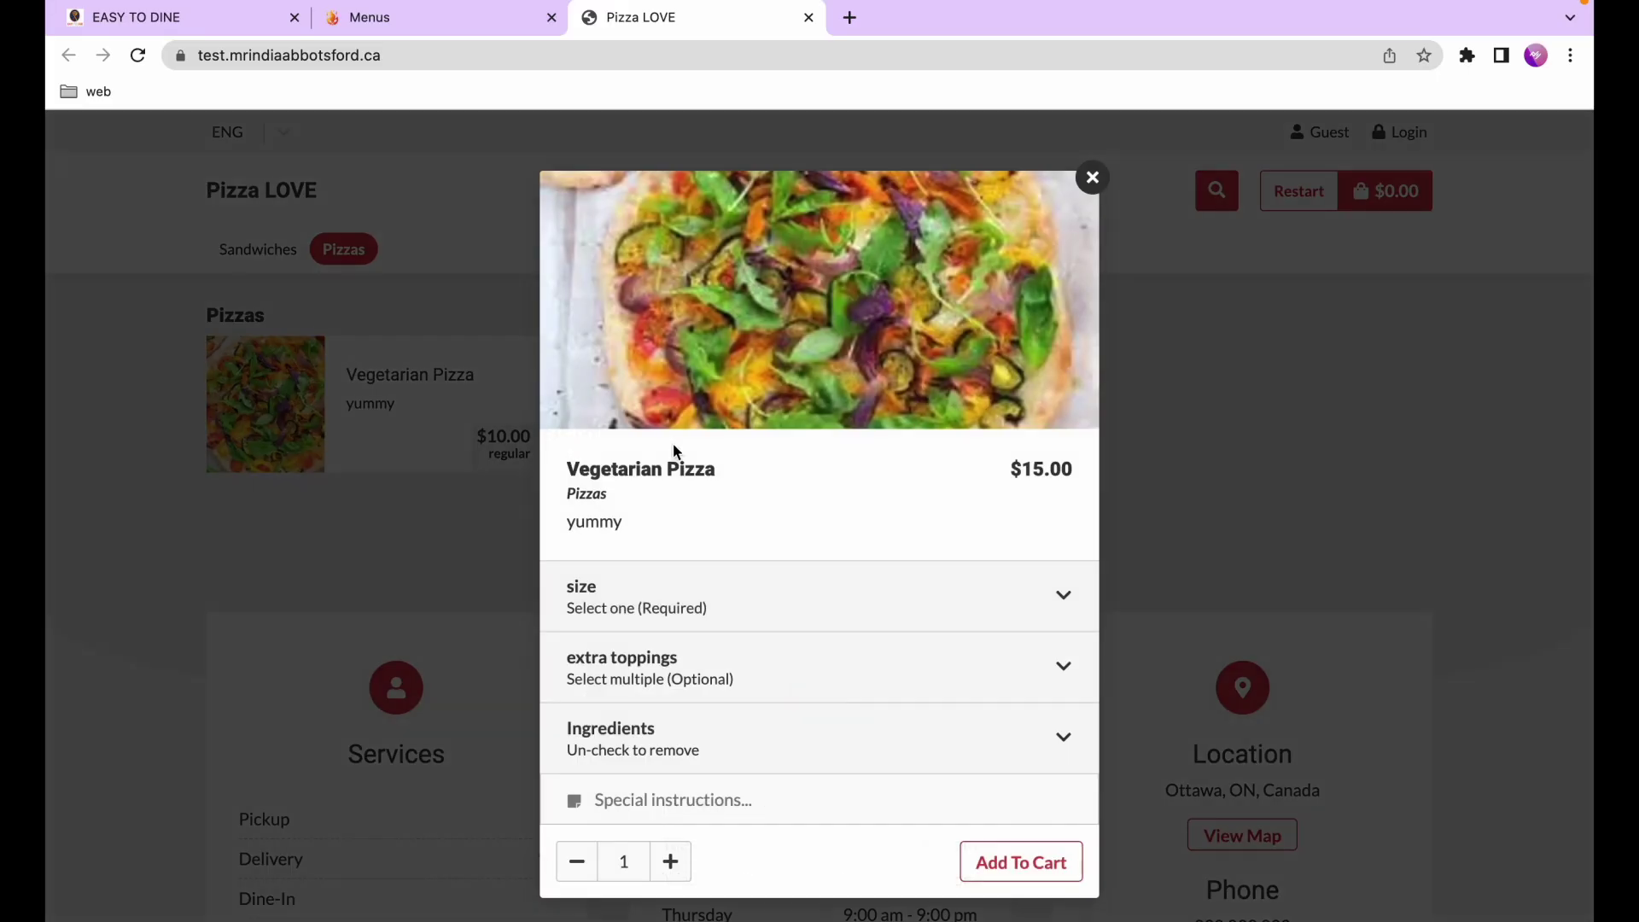
{"action": "left_click", "coordinate": [1093, 176]}
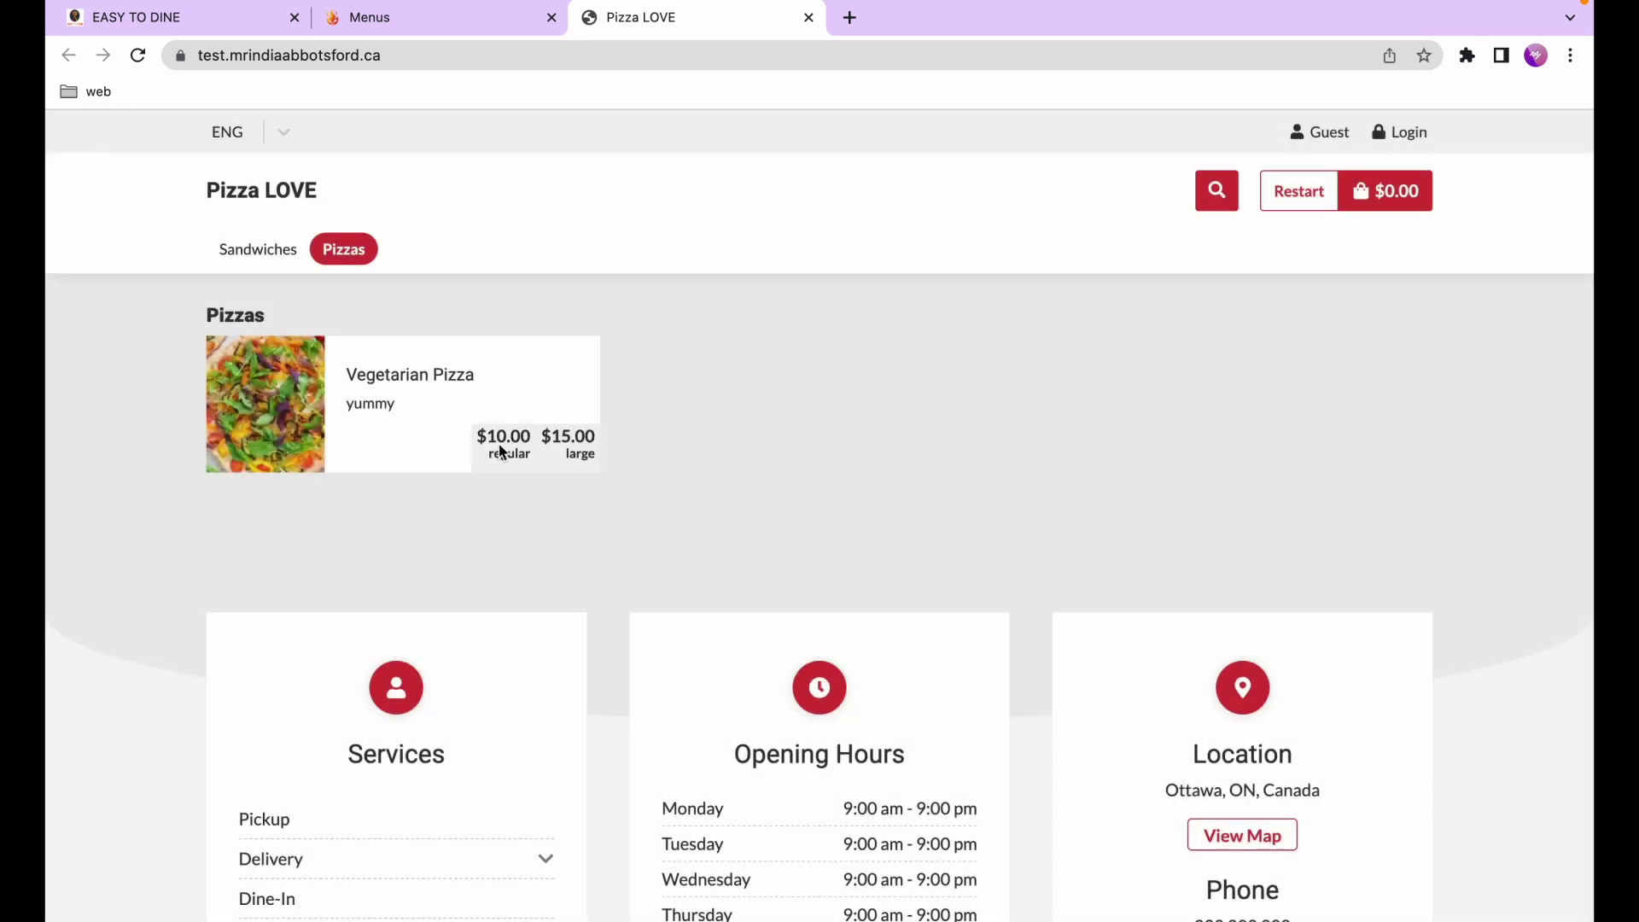
{"action": "left_click", "coordinate": [503, 450]}
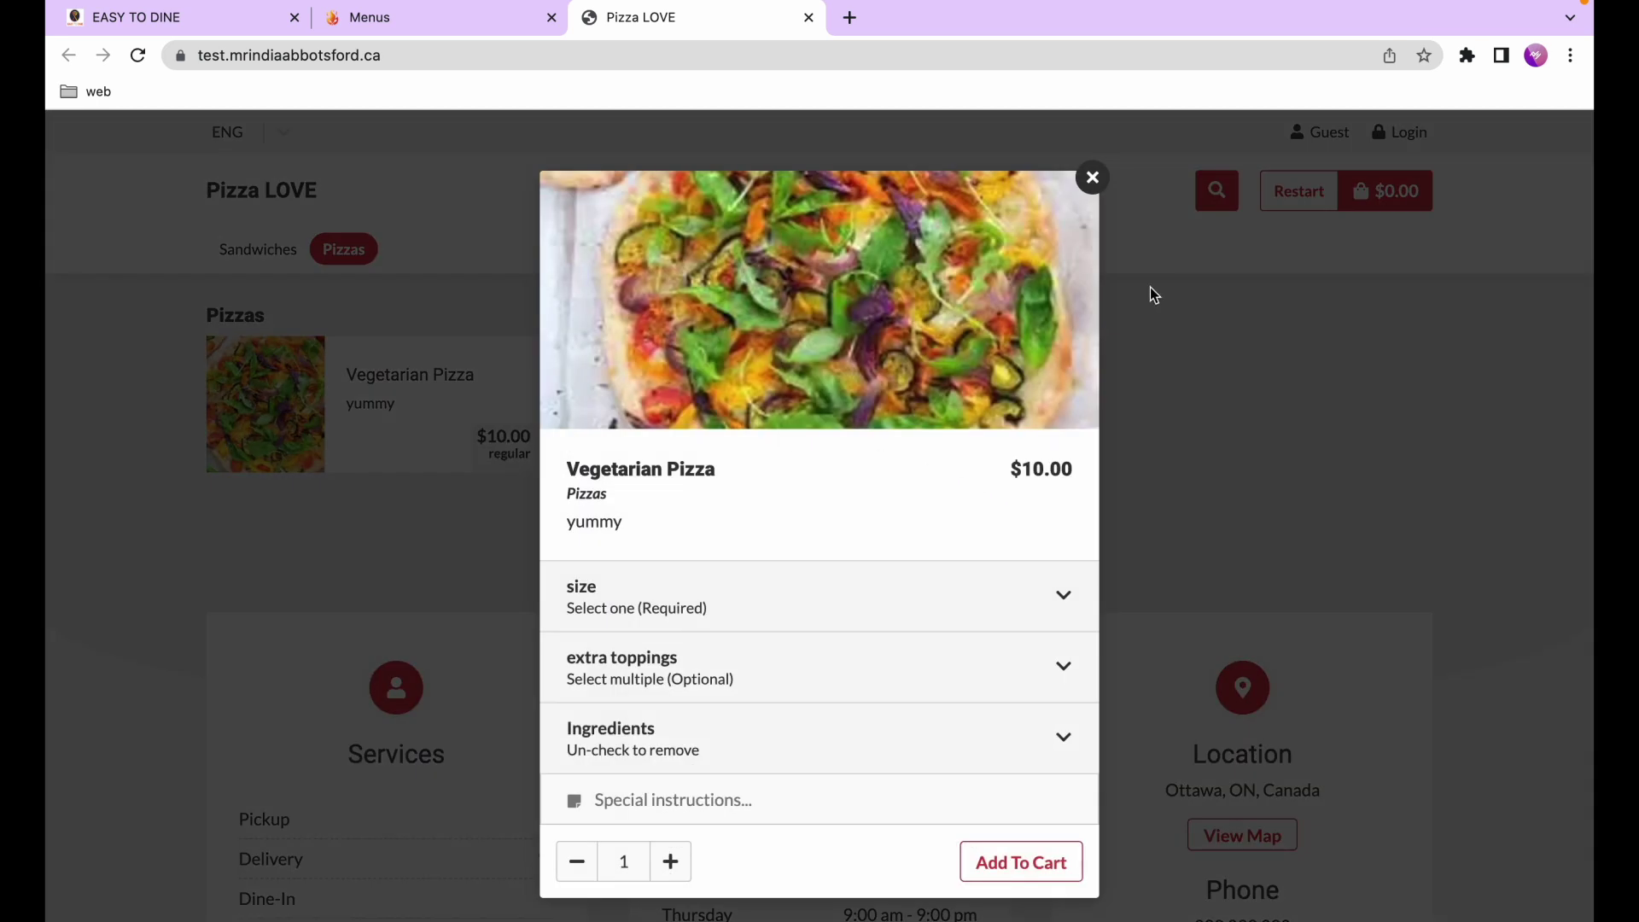
{"action": "left_click", "coordinate": [1093, 179]}
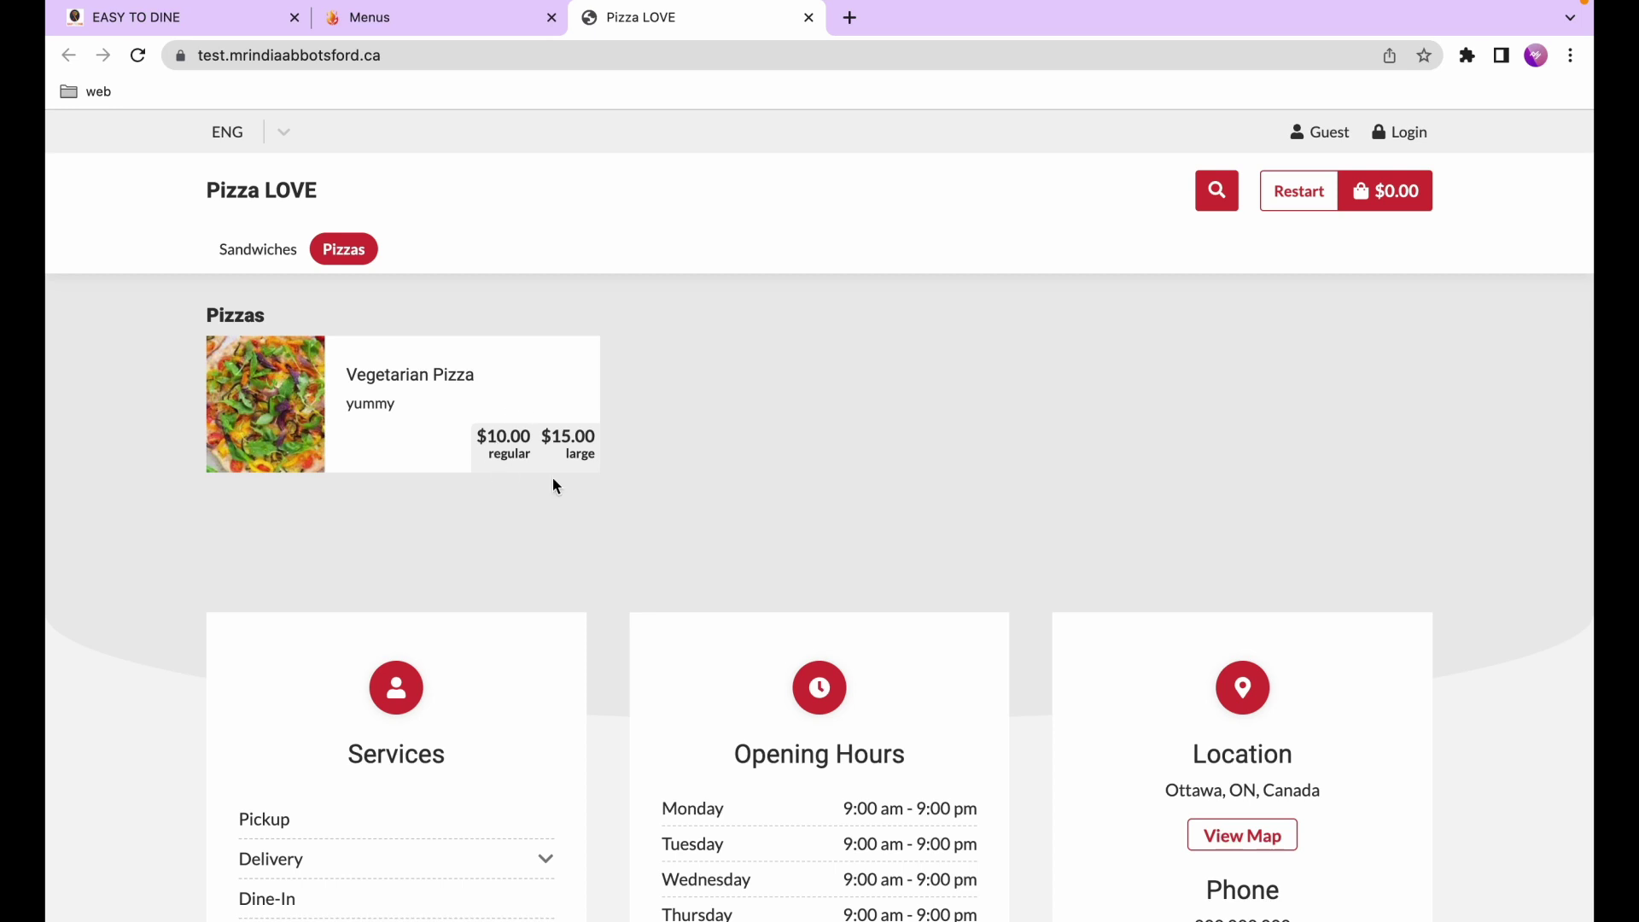
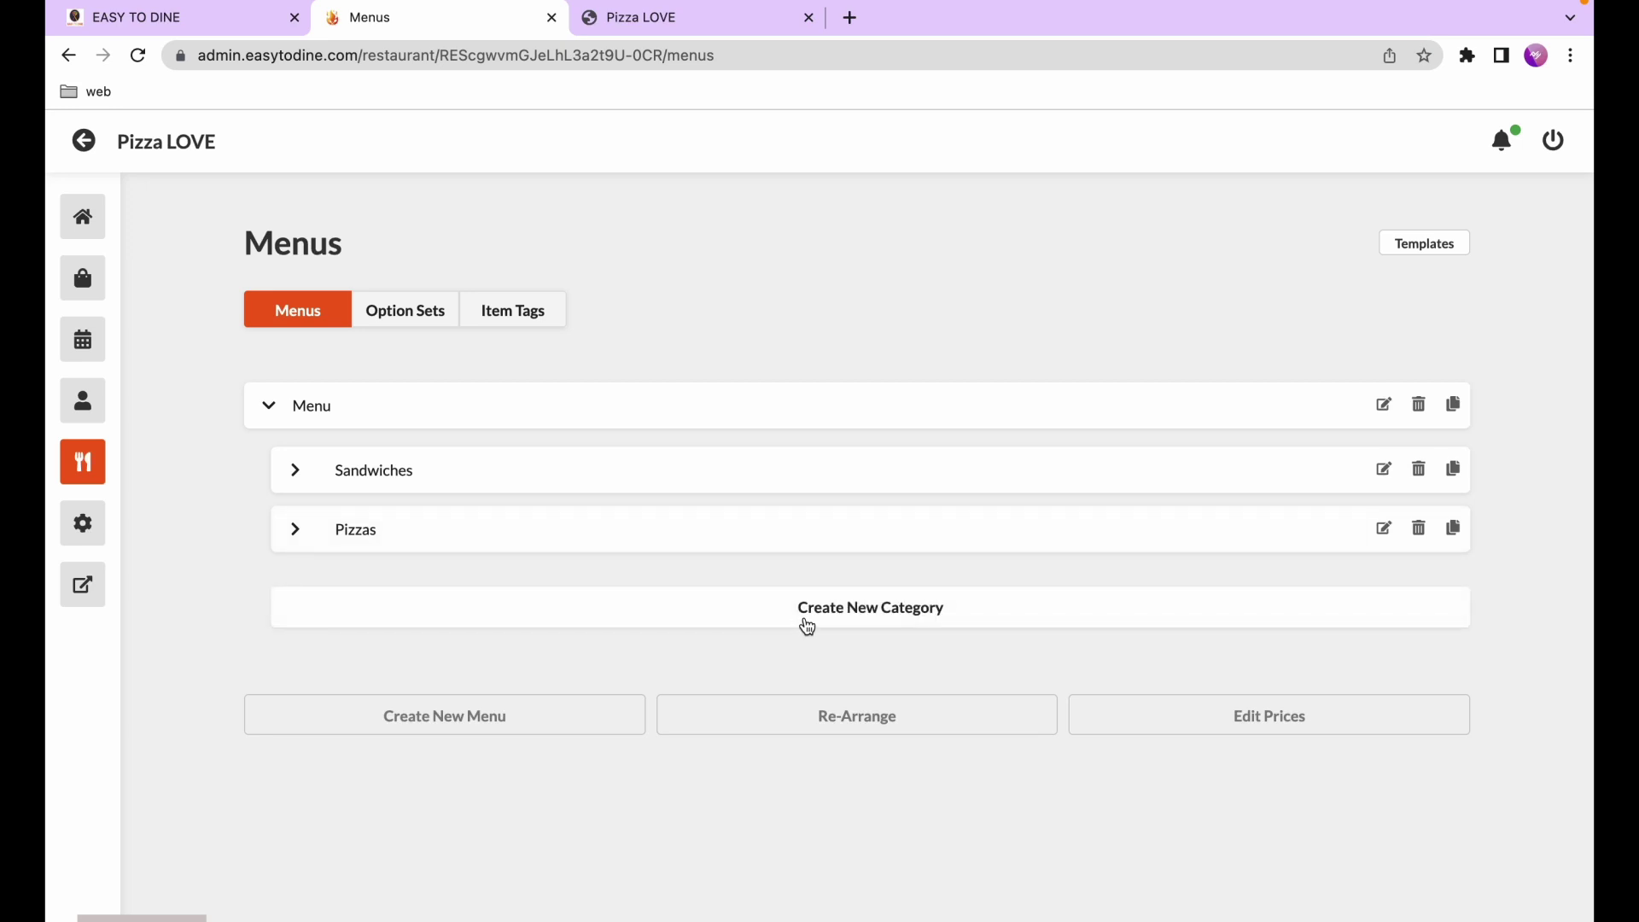
Create a category named 'combos' in the Pizza LOVE menu and expand it
{"action": "left_click", "coordinate": [841, 608]}
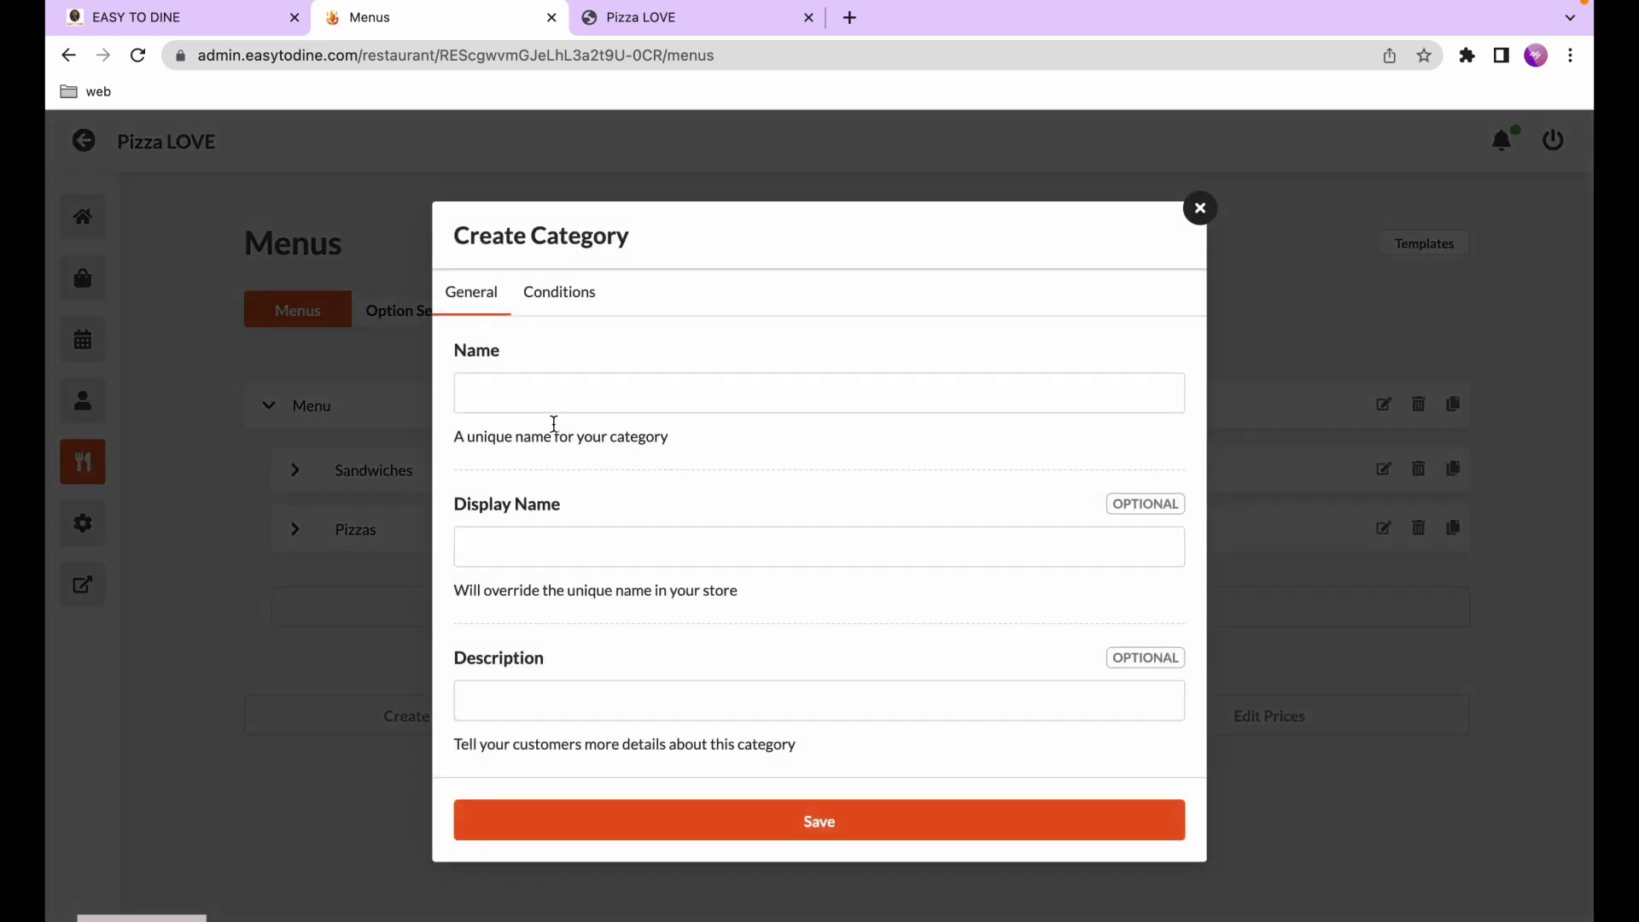
{"action": "left_click", "coordinate": [545, 404]}
{"action": "type", "text": "combos"}
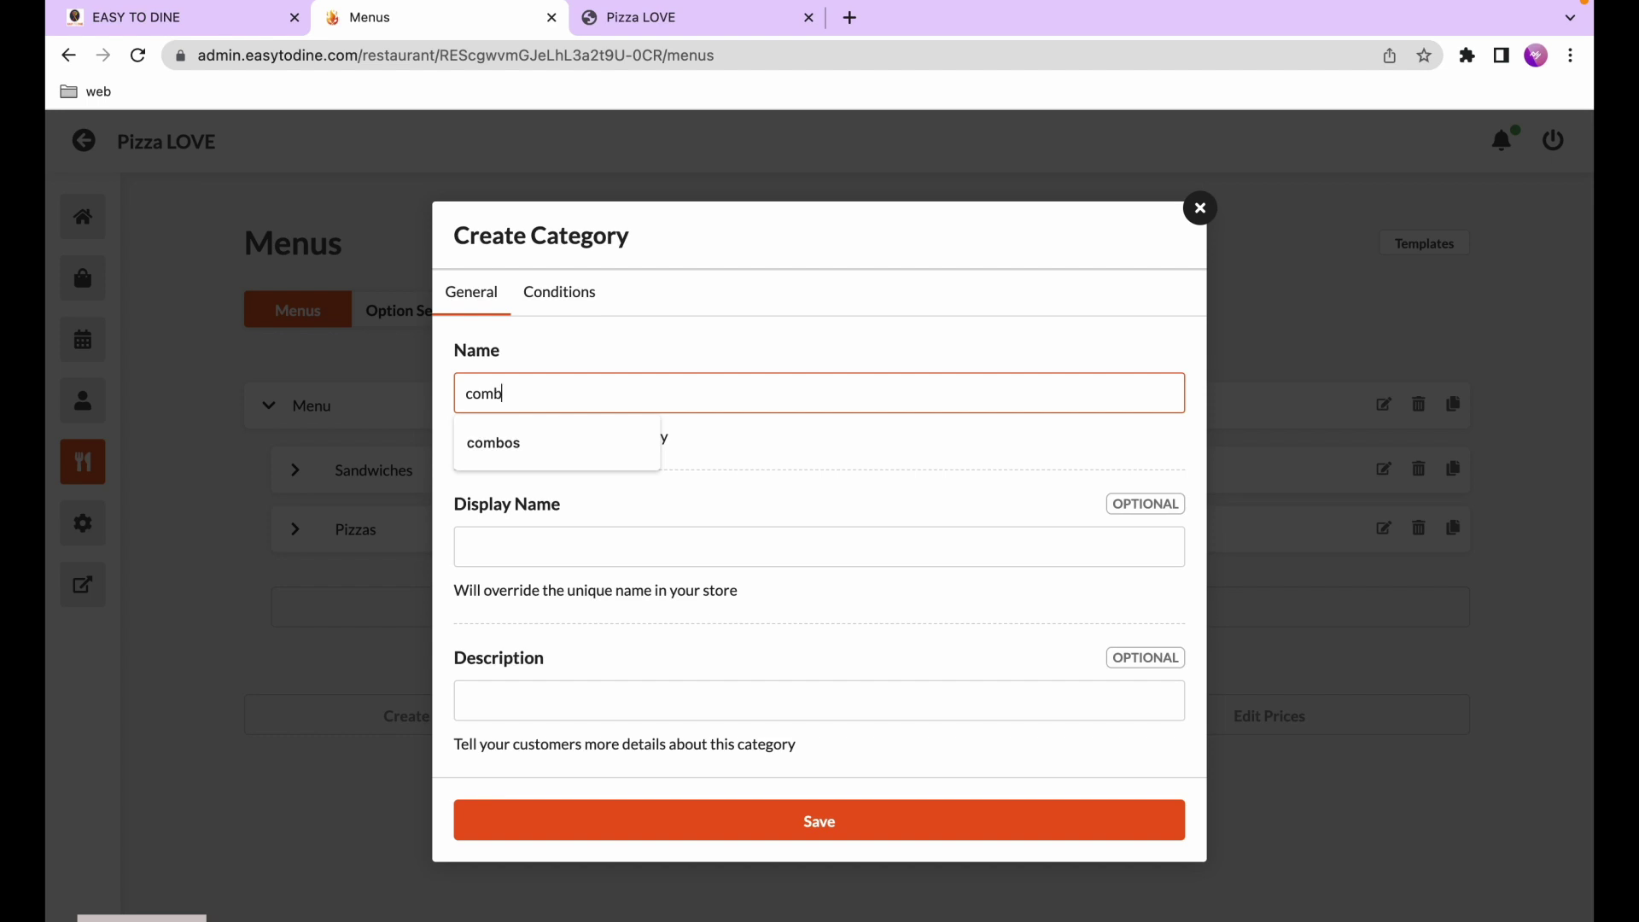
{"action": "left_click", "coordinate": [641, 827]}
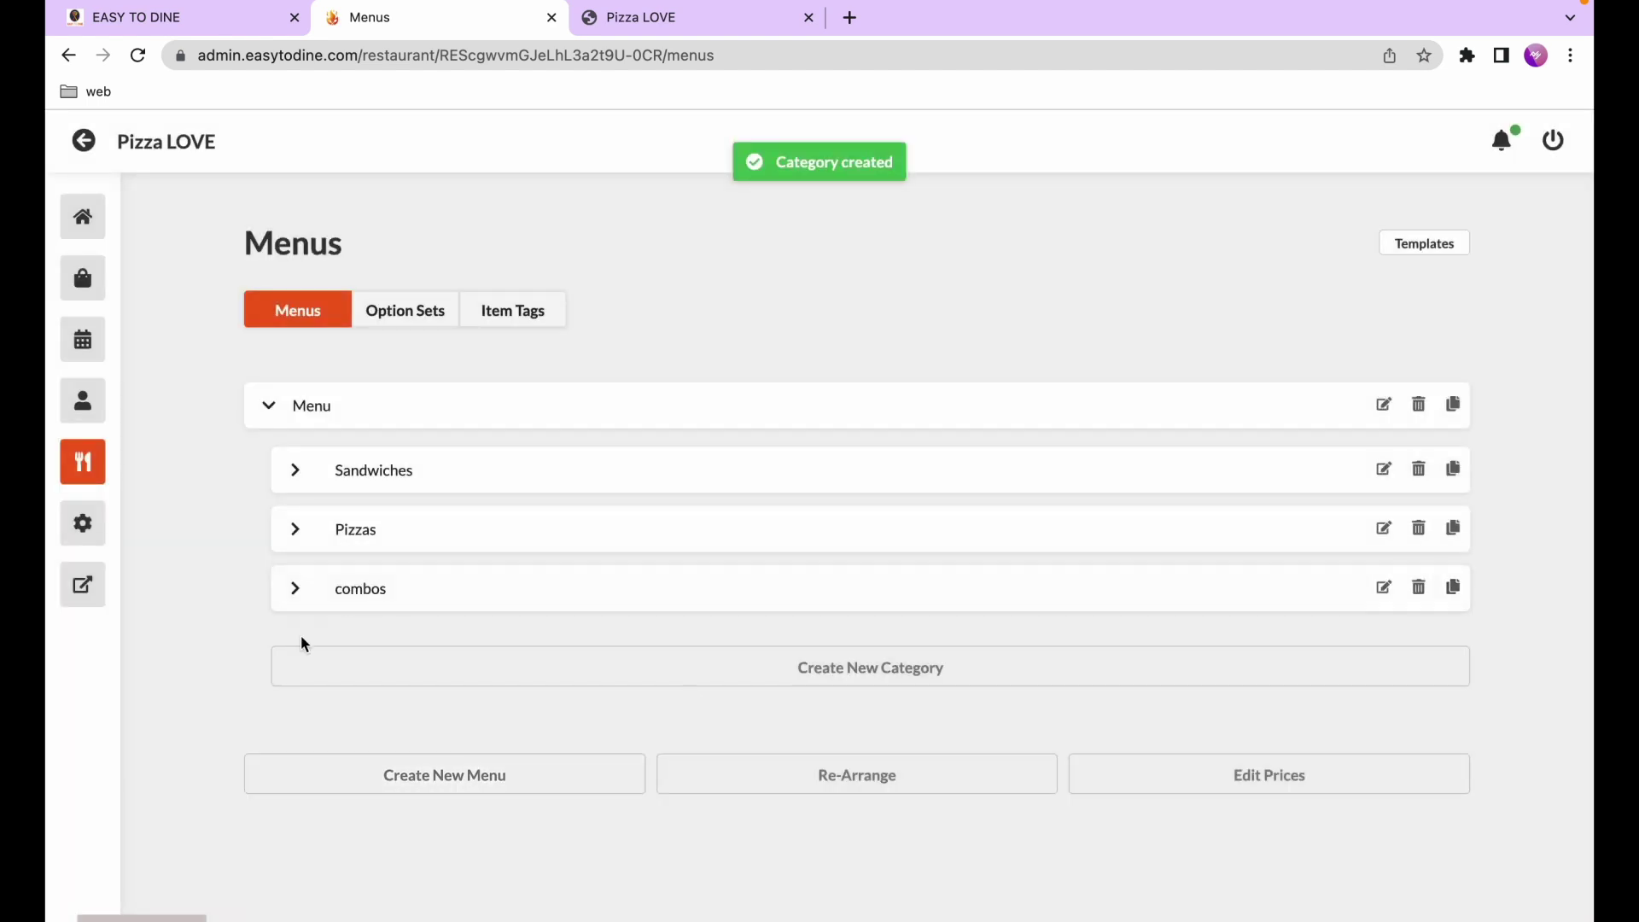
{"action": "left_click", "coordinate": [296, 588]}
Create a combo-type item in combos named 'sandwiches and pizza' with price 19.5
{"action": "left_click", "coordinate": [605, 669]}
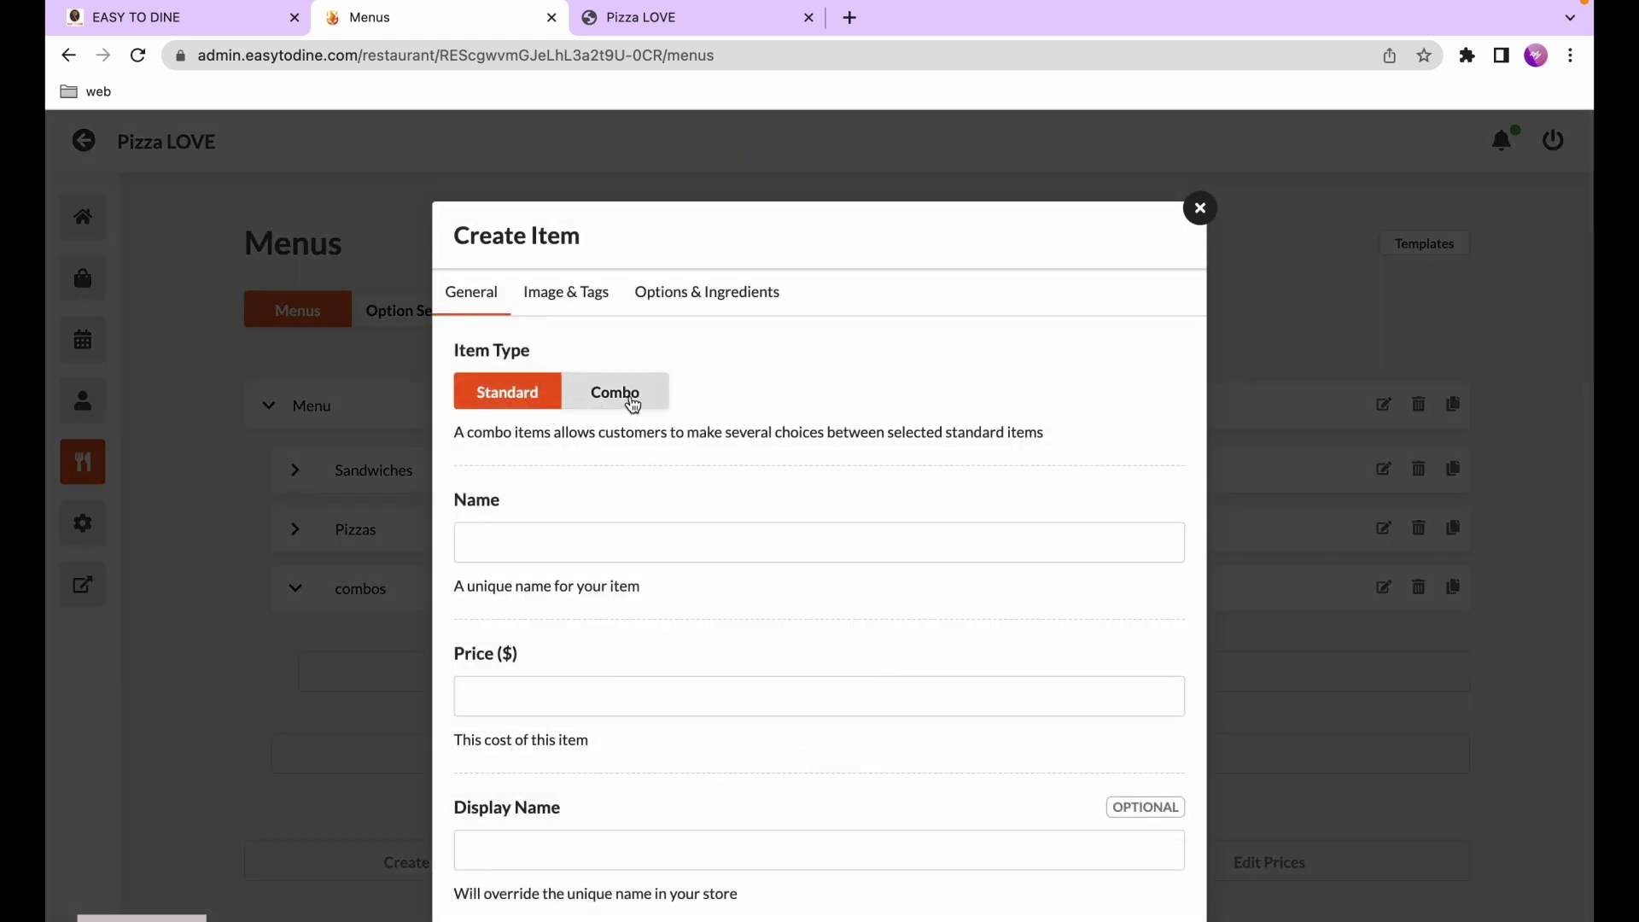
{"action": "left_click", "coordinate": [631, 403]}
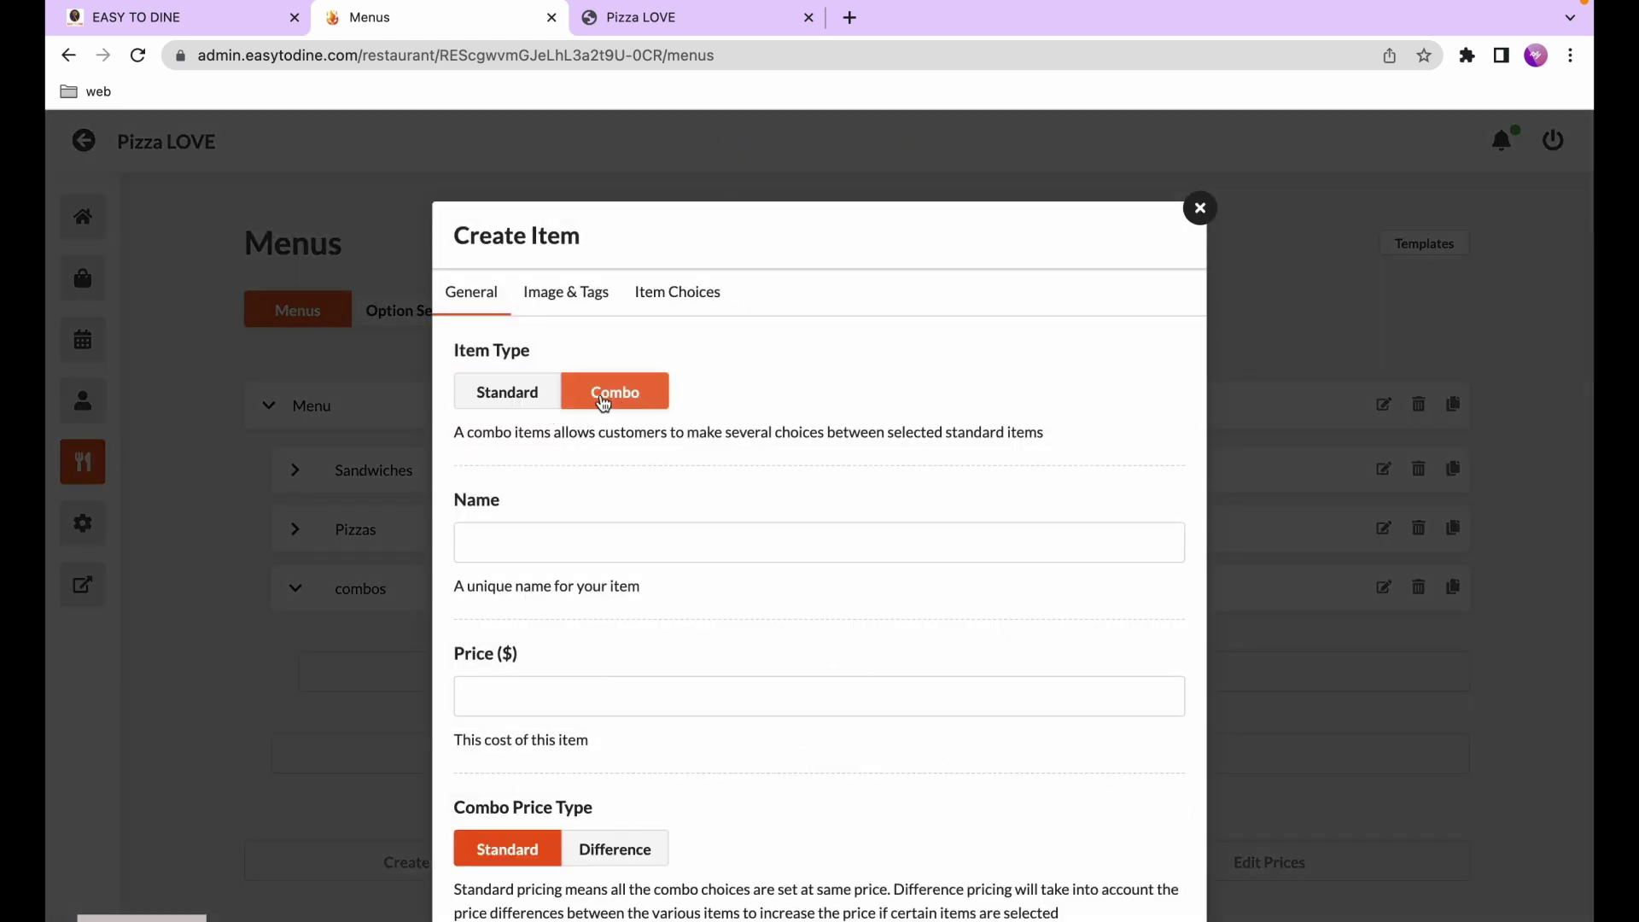
{"action": "left_click", "coordinate": [540, 404]}
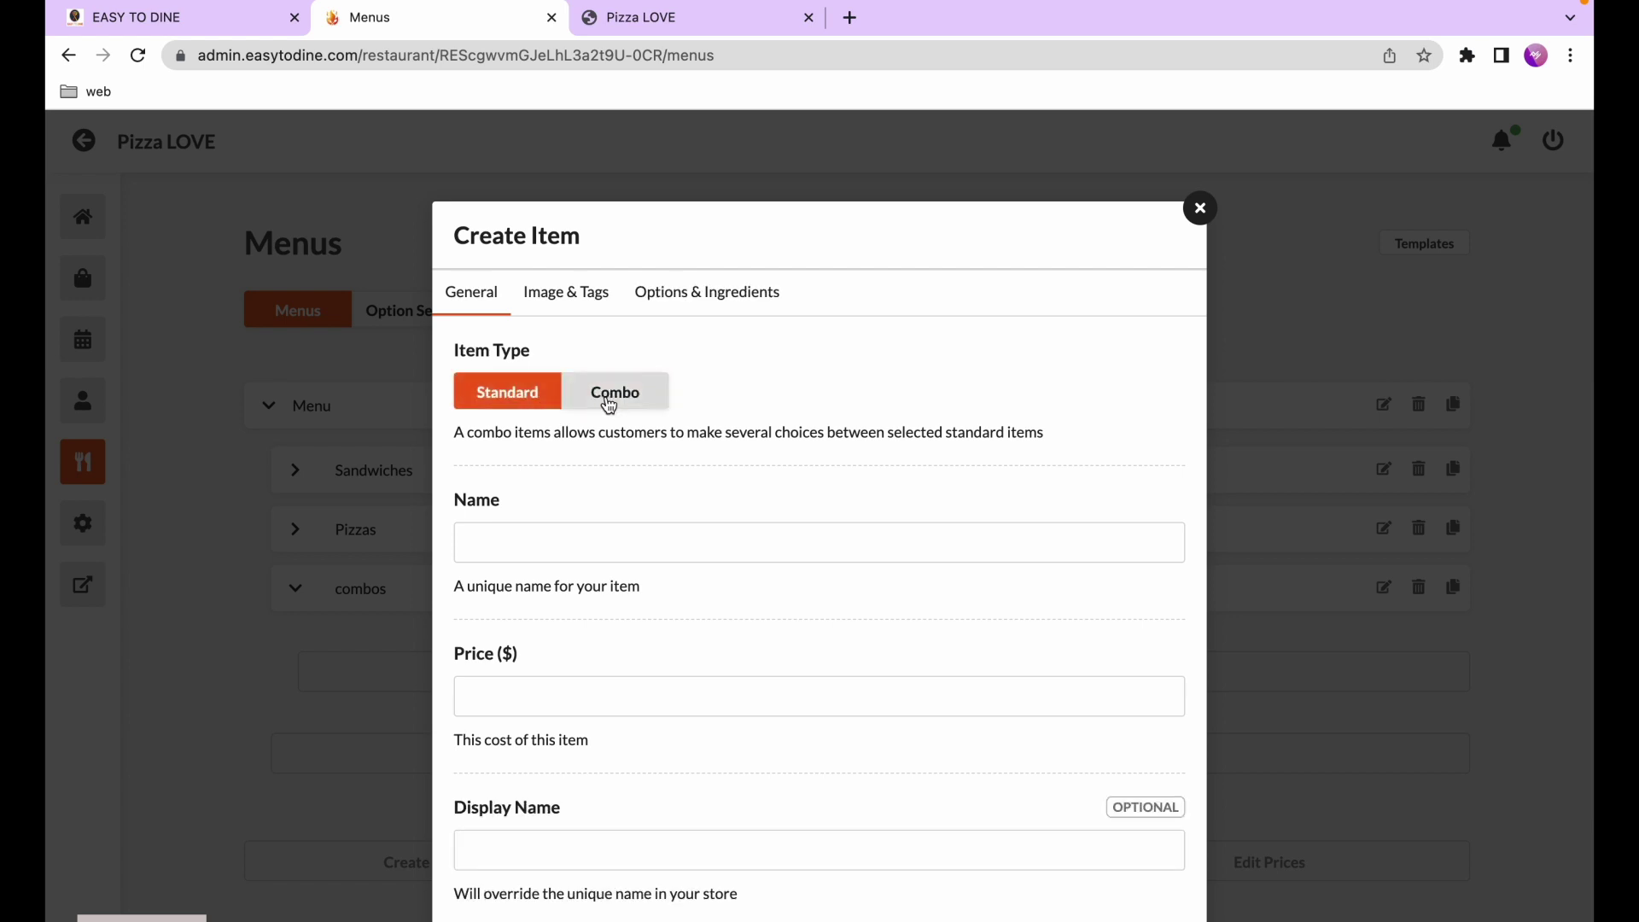
{"action": "left_click", "coordinate": [608, 405]}
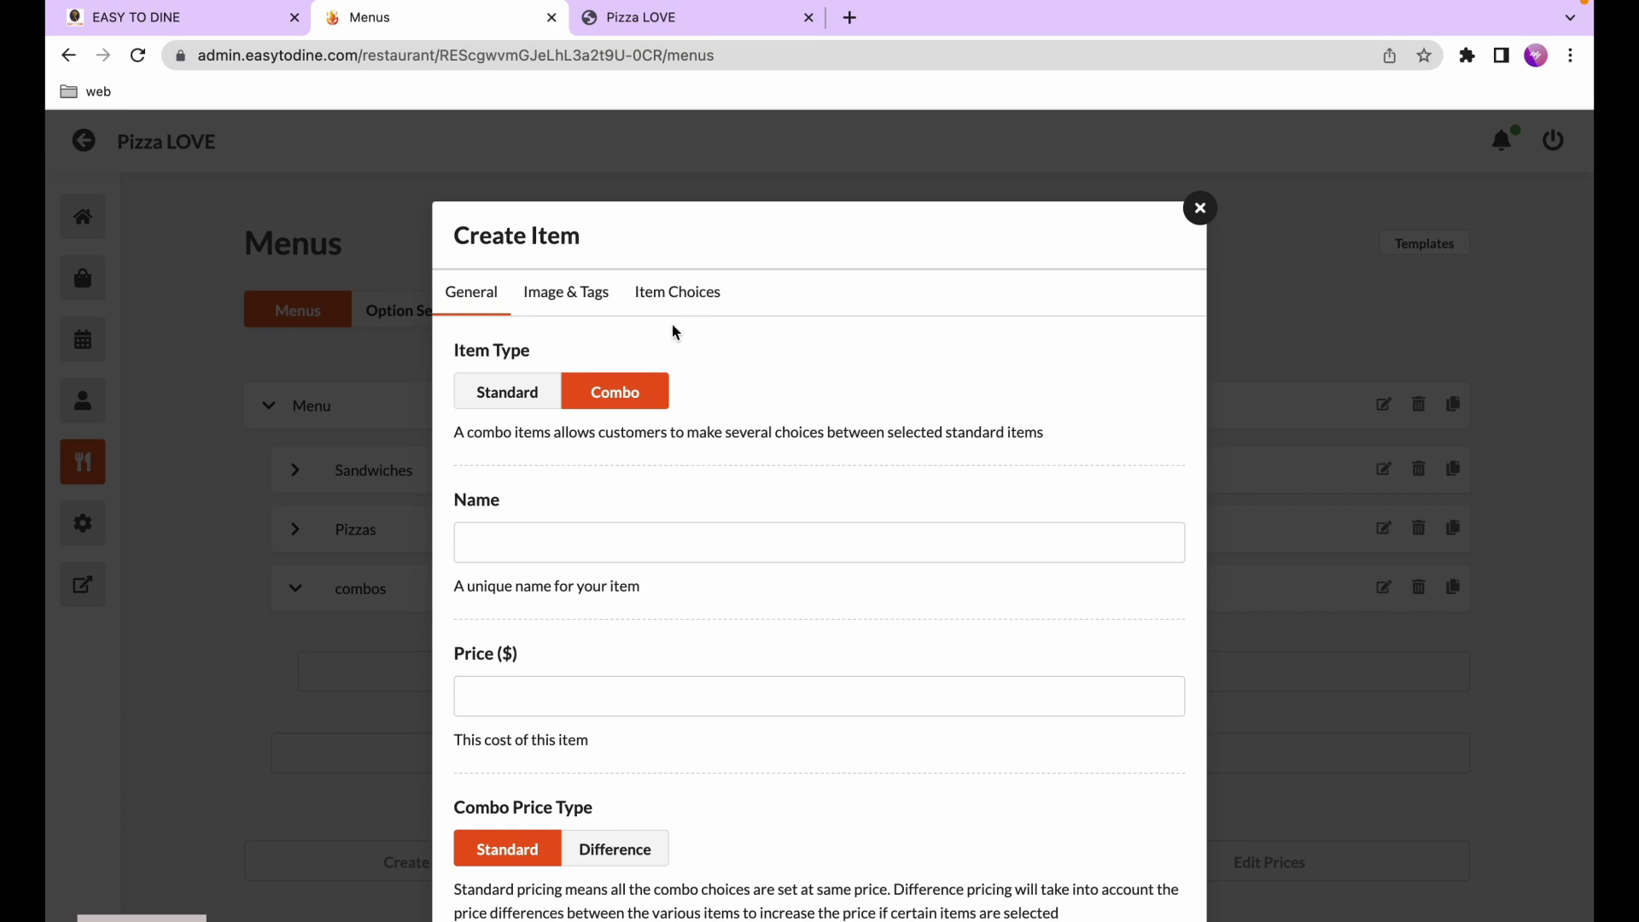
{"action": "left_click", "coordinate": [535, 543]}
{"action": "type", "text": "sandwiches and pizza"}
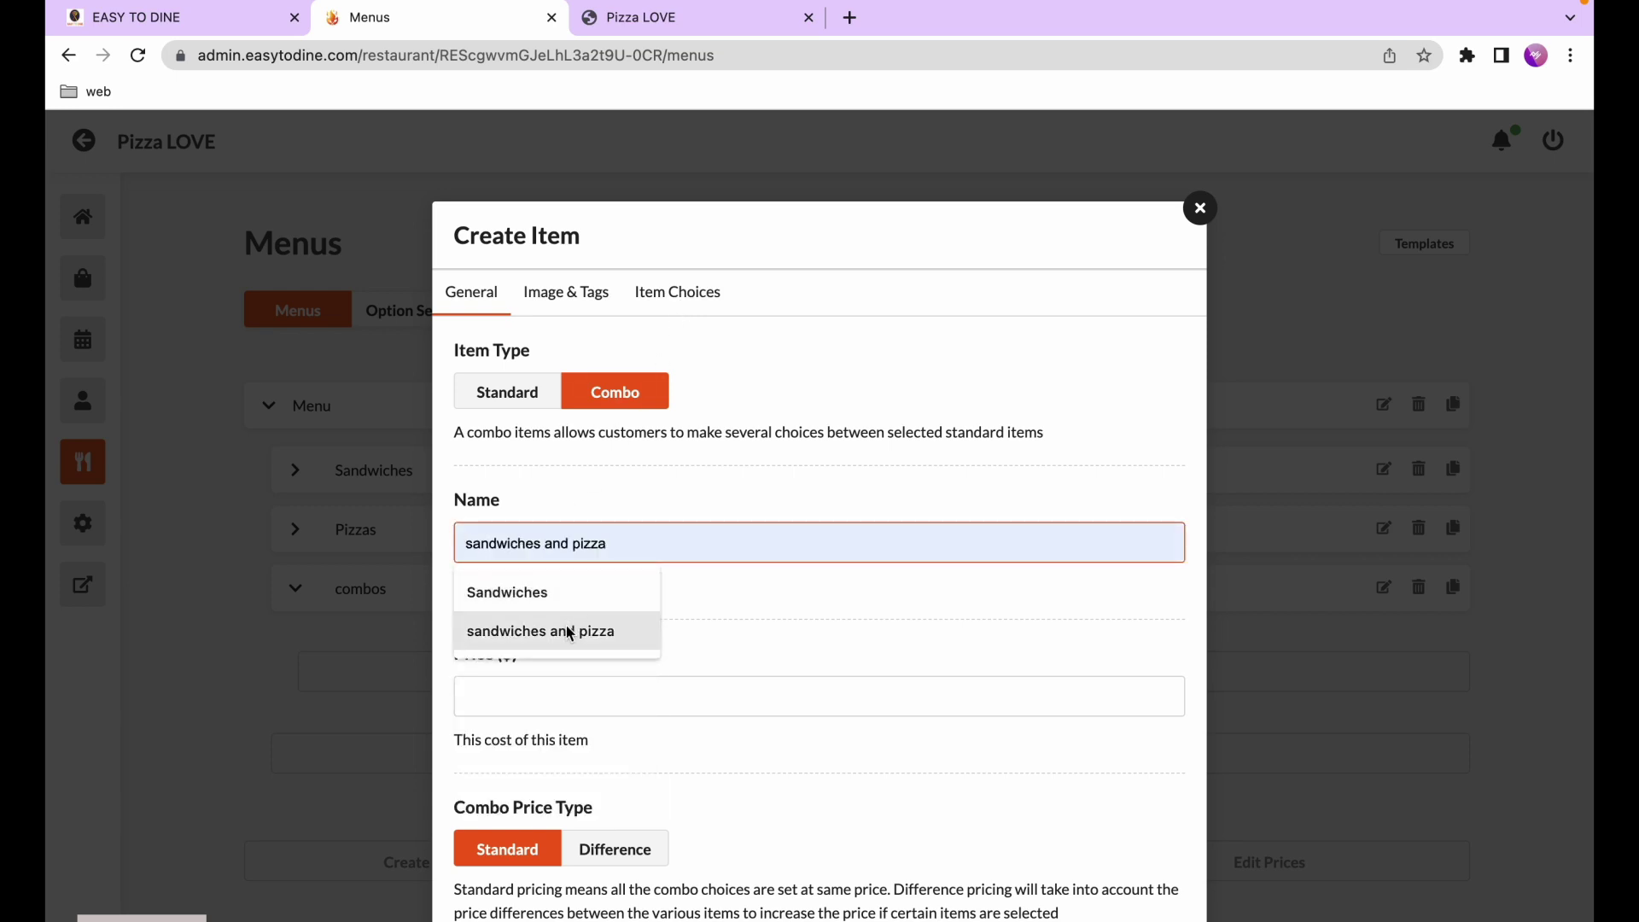
{"action": "left_click", "coordinate": [570, 633]}
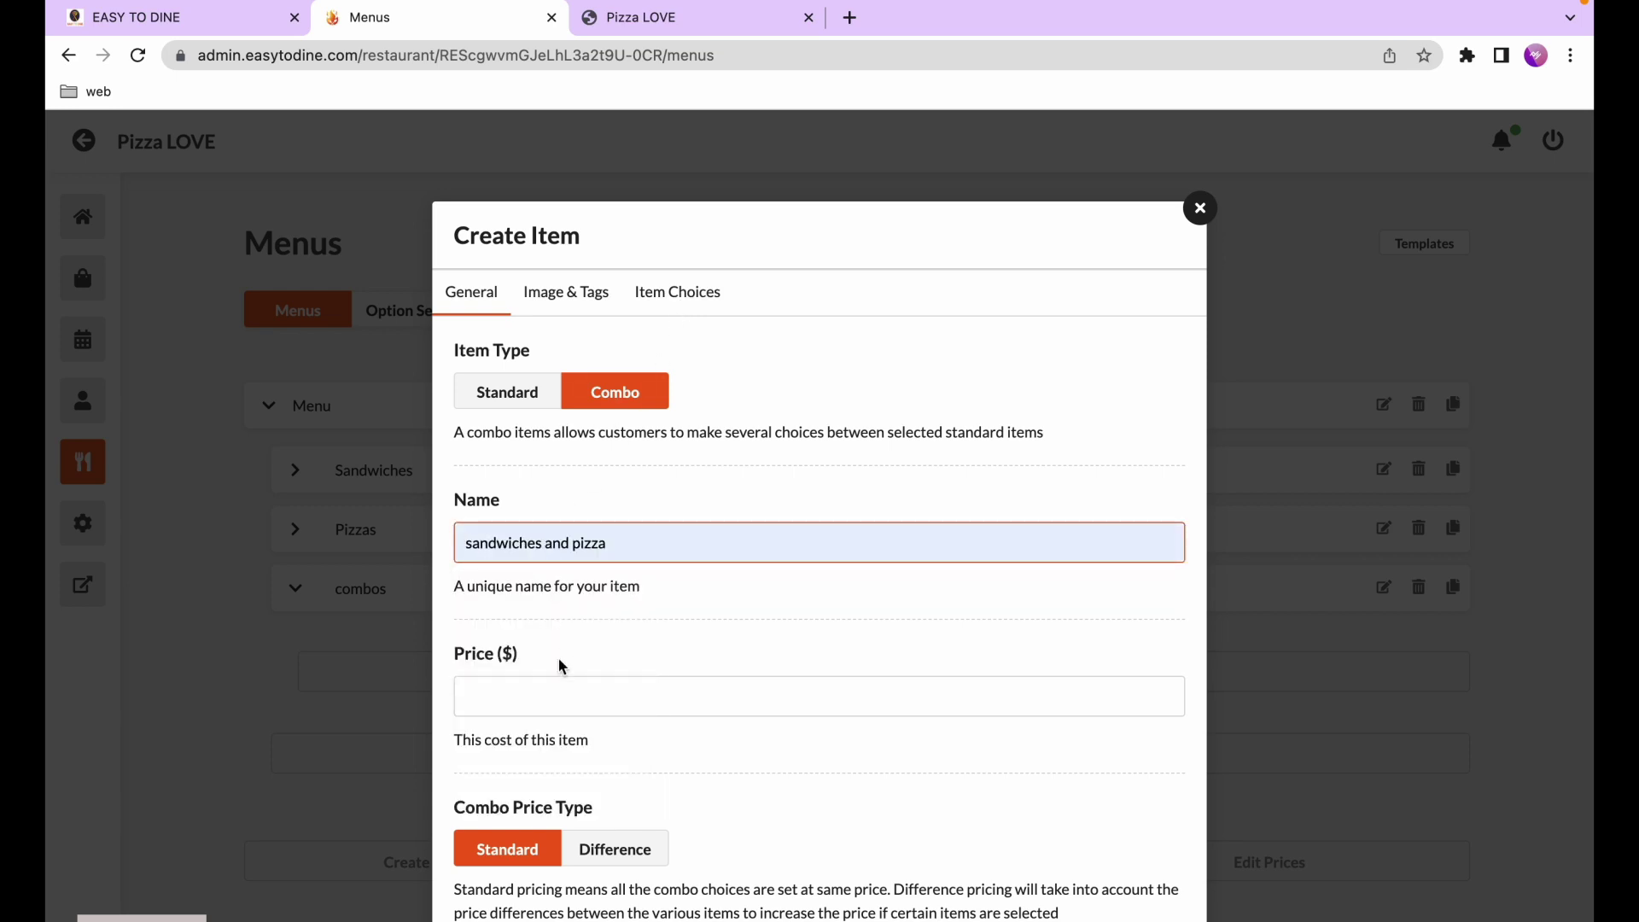
{"action": "left_click", "coordinate": [524, 711]}
{"action": "type", "text": "19.5"}
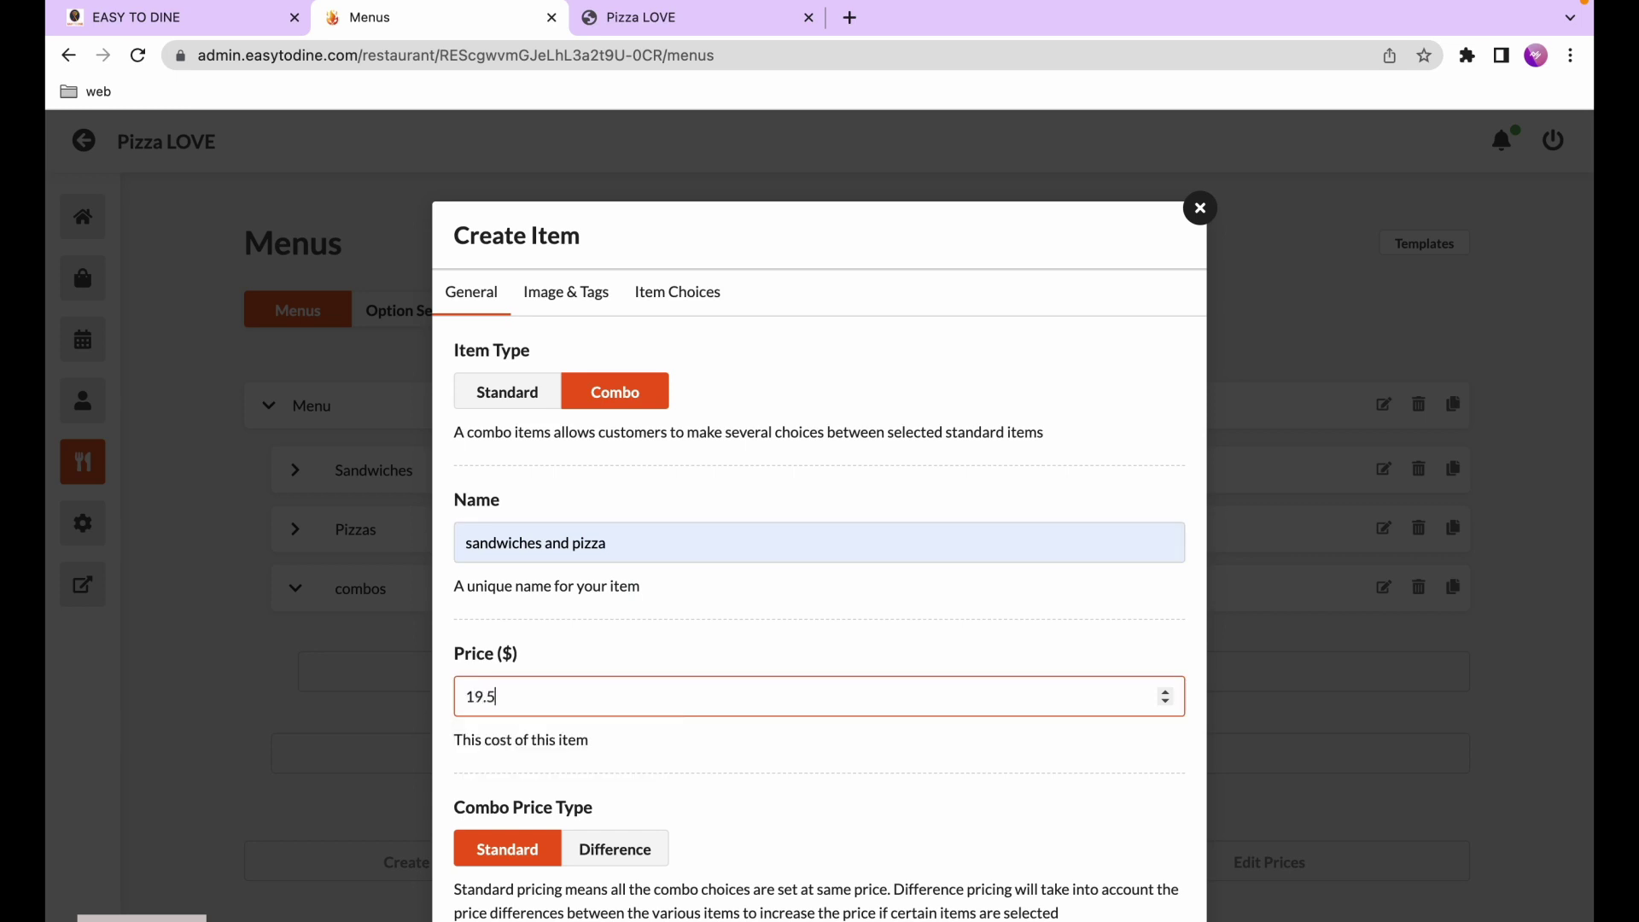
Add two item choices to the combo, named 'sandwich' and 'pizza'
{"action": "left_click", "coordinate": [655, 304]}
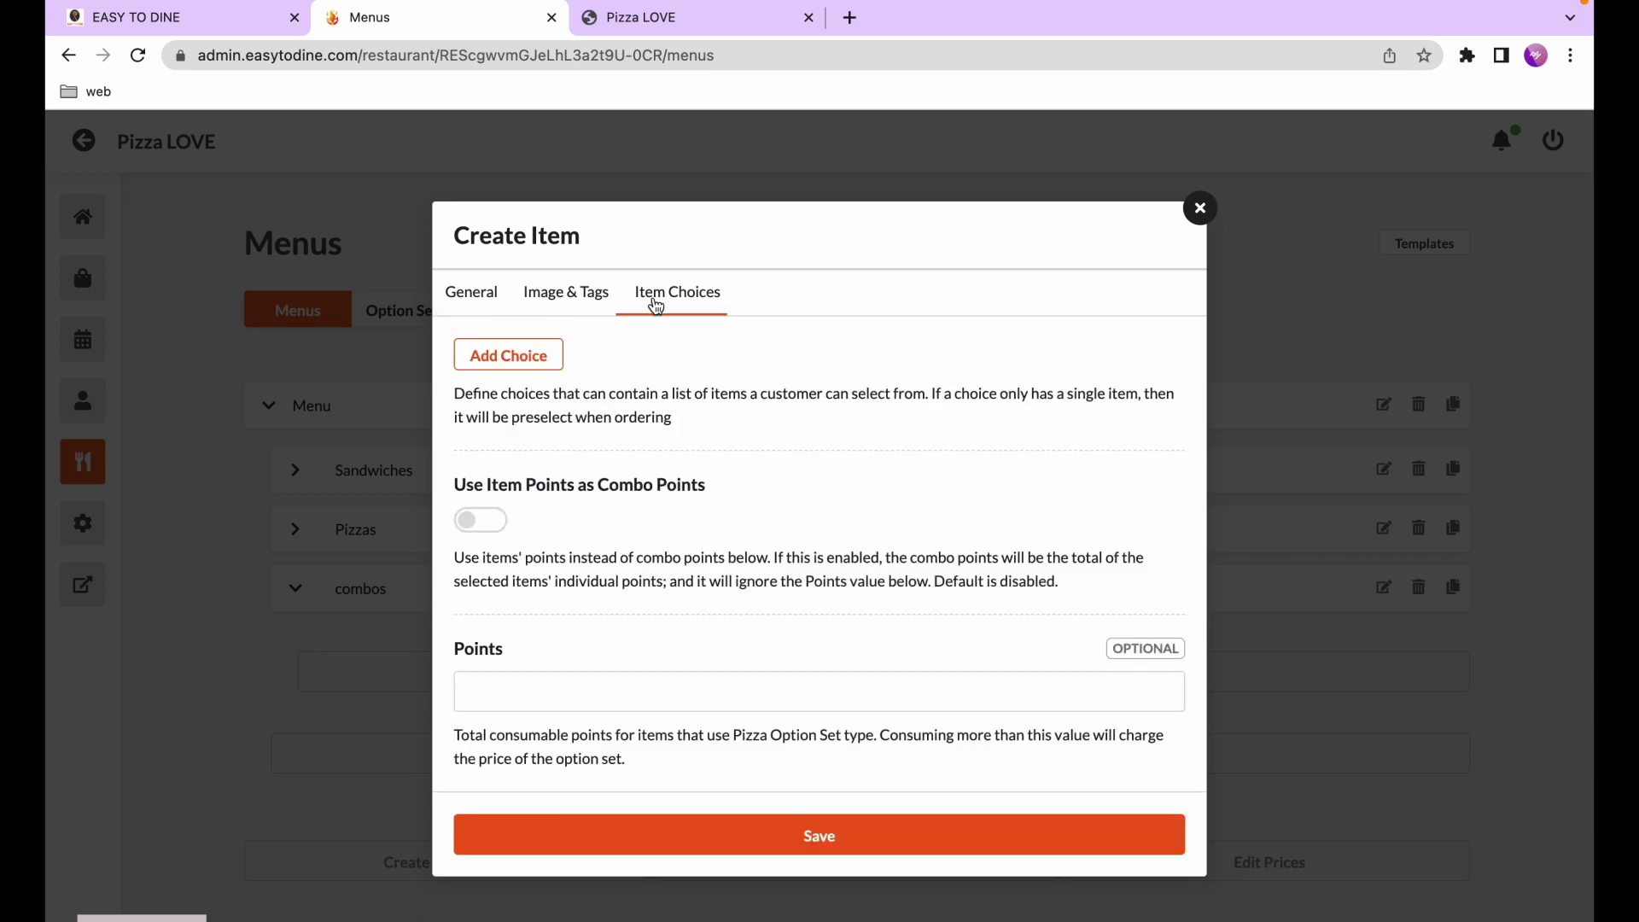
{"action": "left_click", "coordinate": [543, 359]}
{"action": "left_click", "coordinate": [543, 358]}
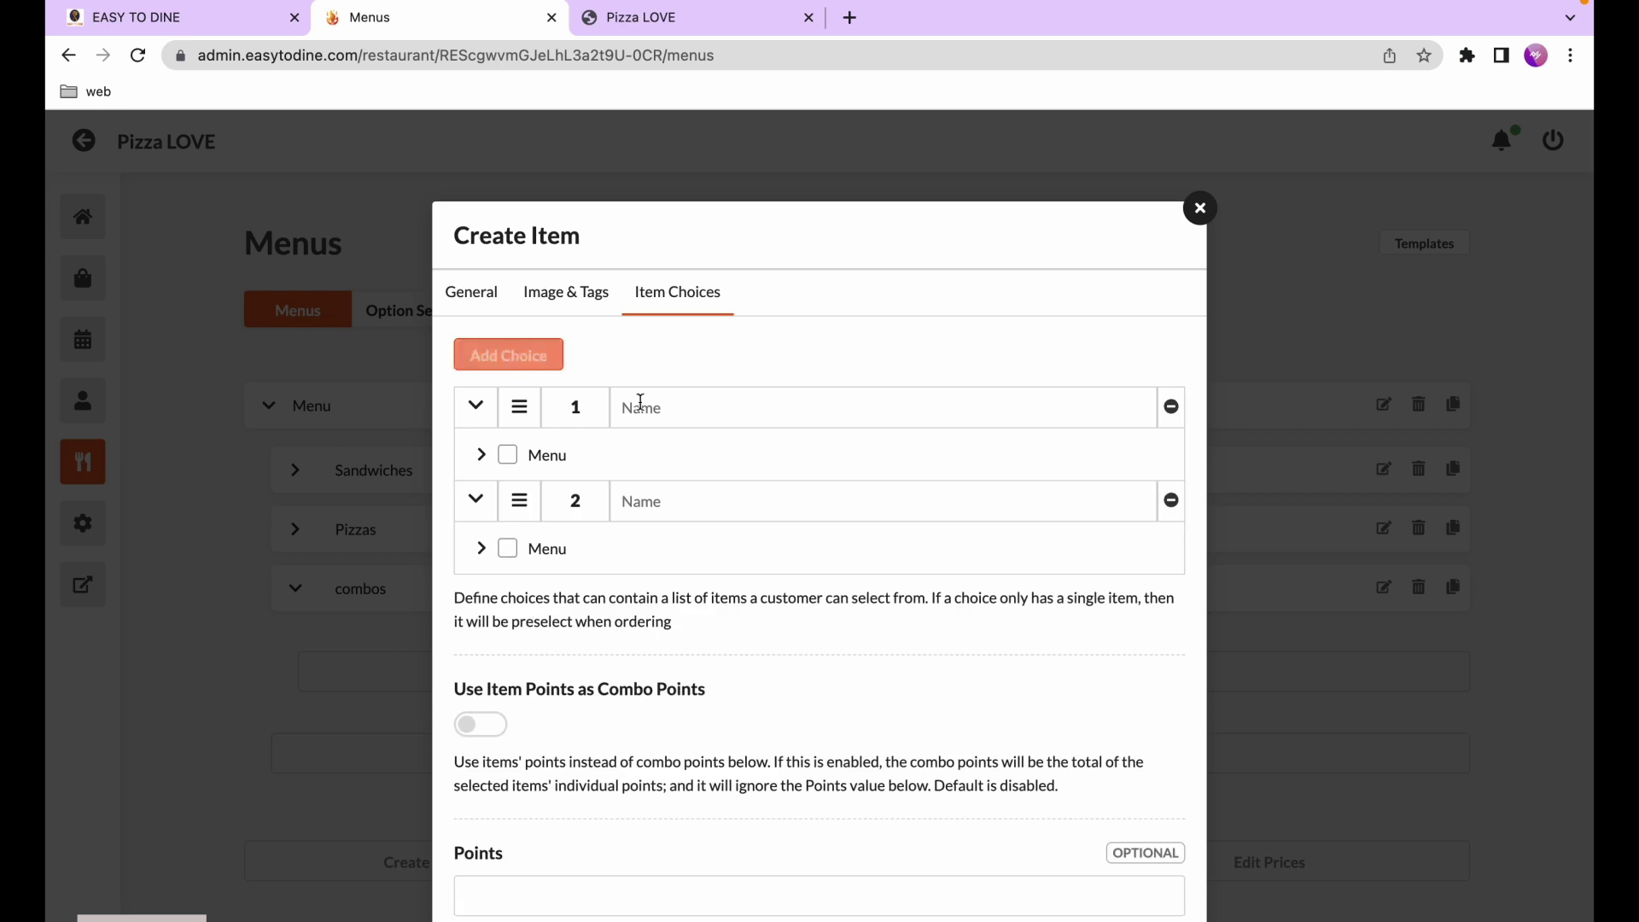
{"action": "left_click", "coordinate": [632, 407]}
{"action": "type", "text": "sand"}
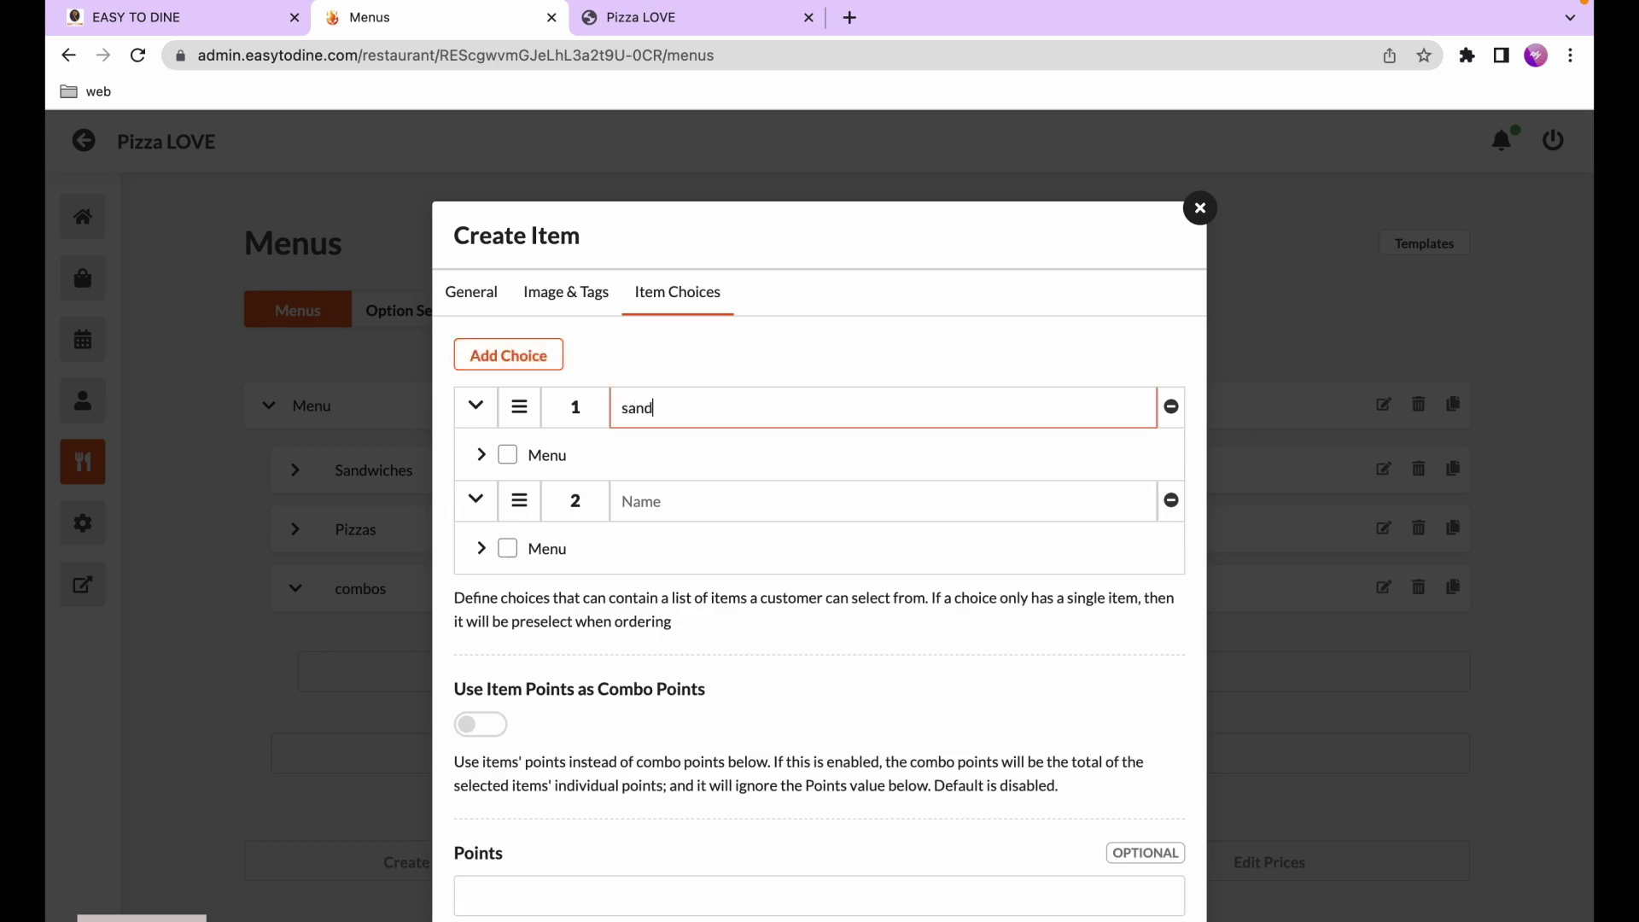
{"action": "type", "text": "wich"}
{"action": "key", "text": "Tab"}
{"action": "type", "text": "pizza"}
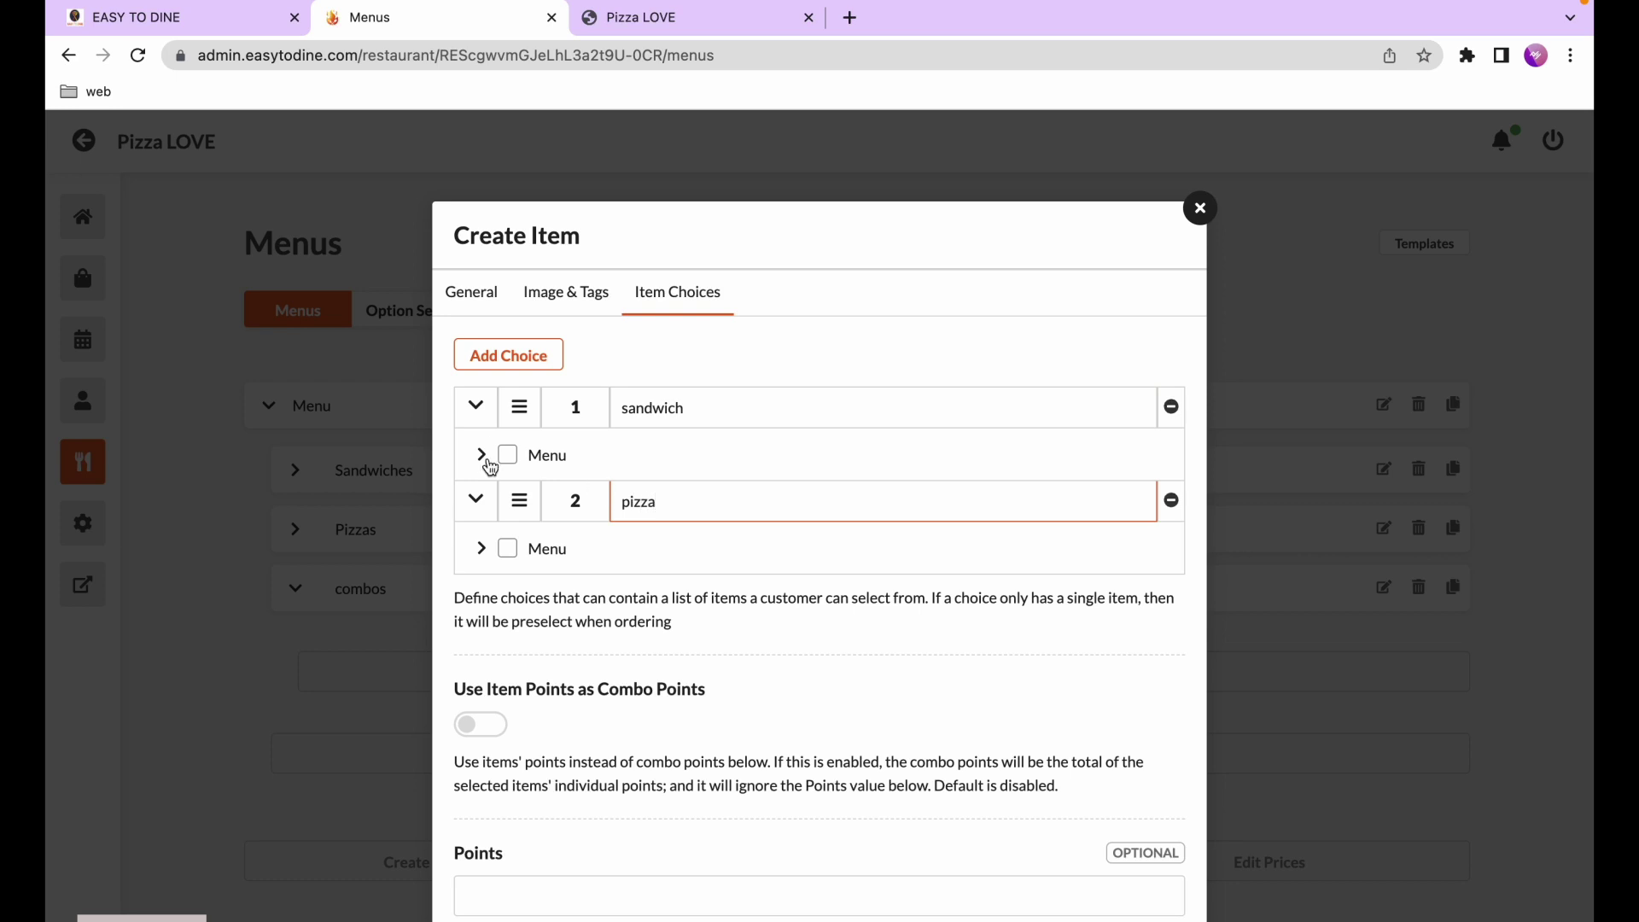
Include all Sandwiches items in the sandwich choice
{"action": "left_click", "coordinate": [483, 457]}
{"action": "left_click", "coordinate": [519, 485]}
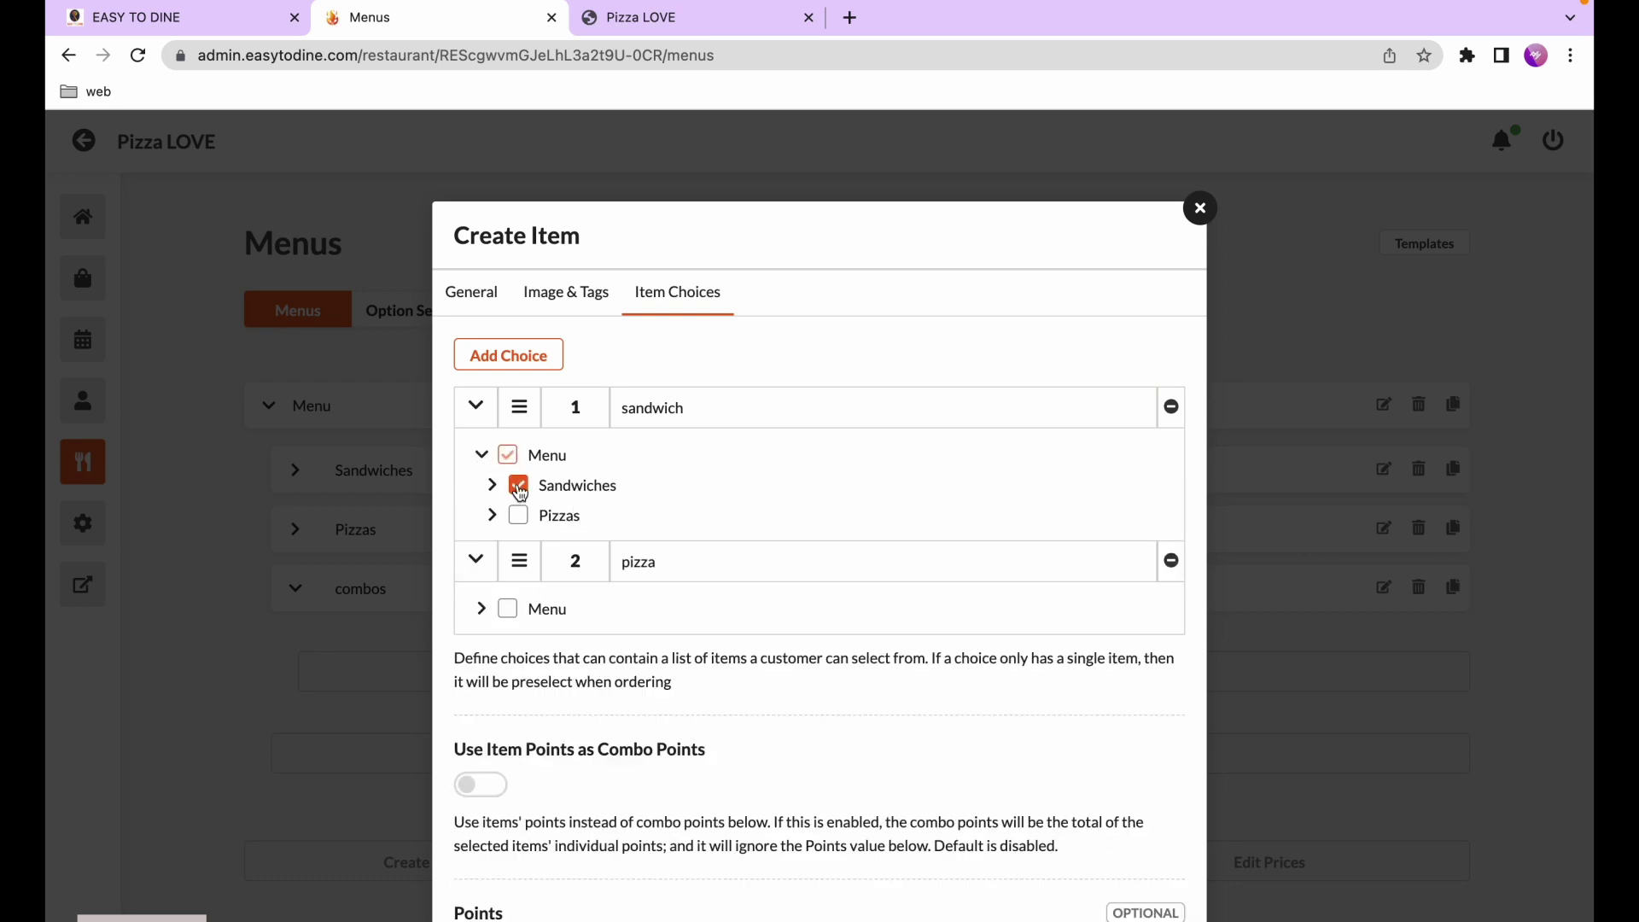
{"action": "left_click", "coordinate": [492, 485]}
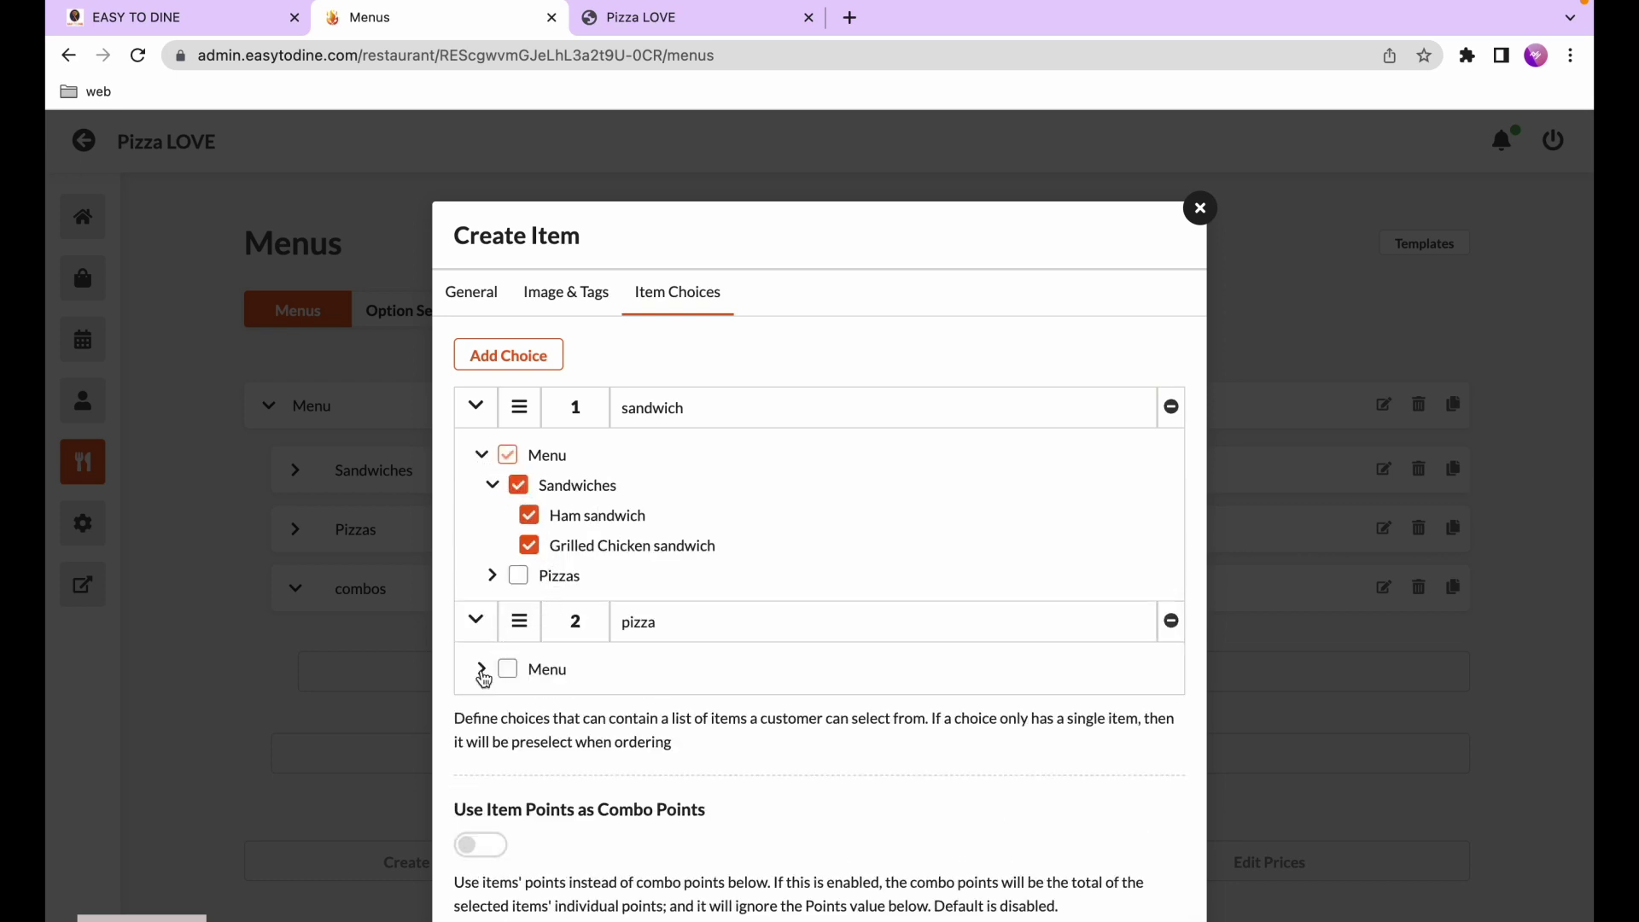
{"action": "scroll", "coordinate": [504, 736], "scroll_direction": "down", "scroll_amount": 1}
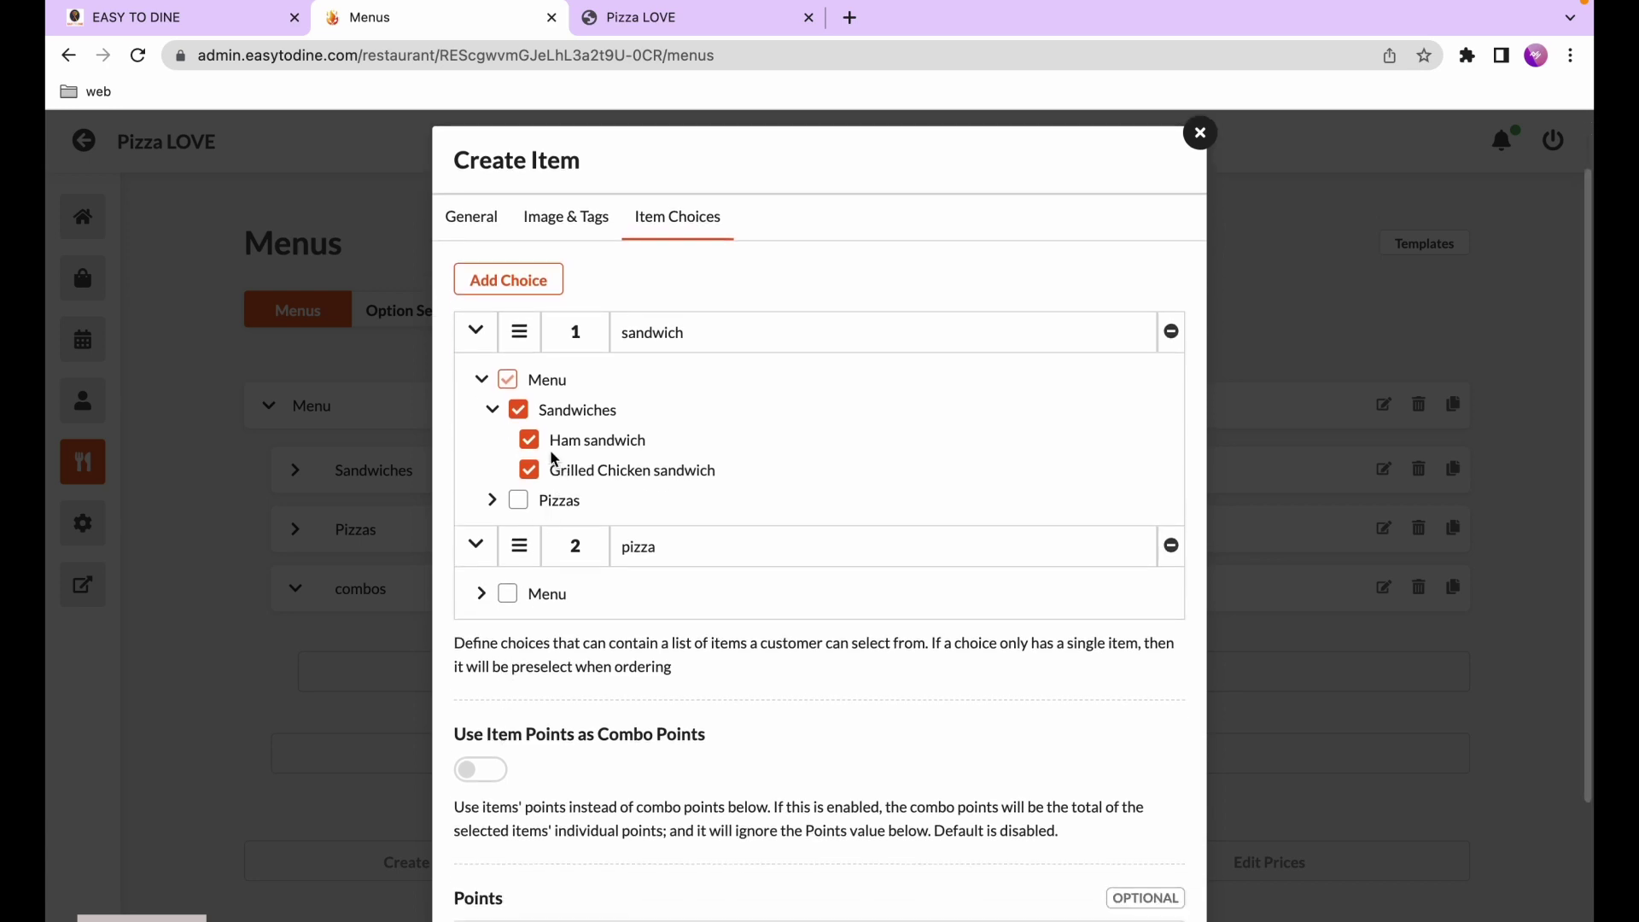
Include Pizzas in the pizza choice and save the combo item
{"action": "left_click", "coordinate": [484, 556]}
{"action": "left_click", "coordinate": [484, 555]}
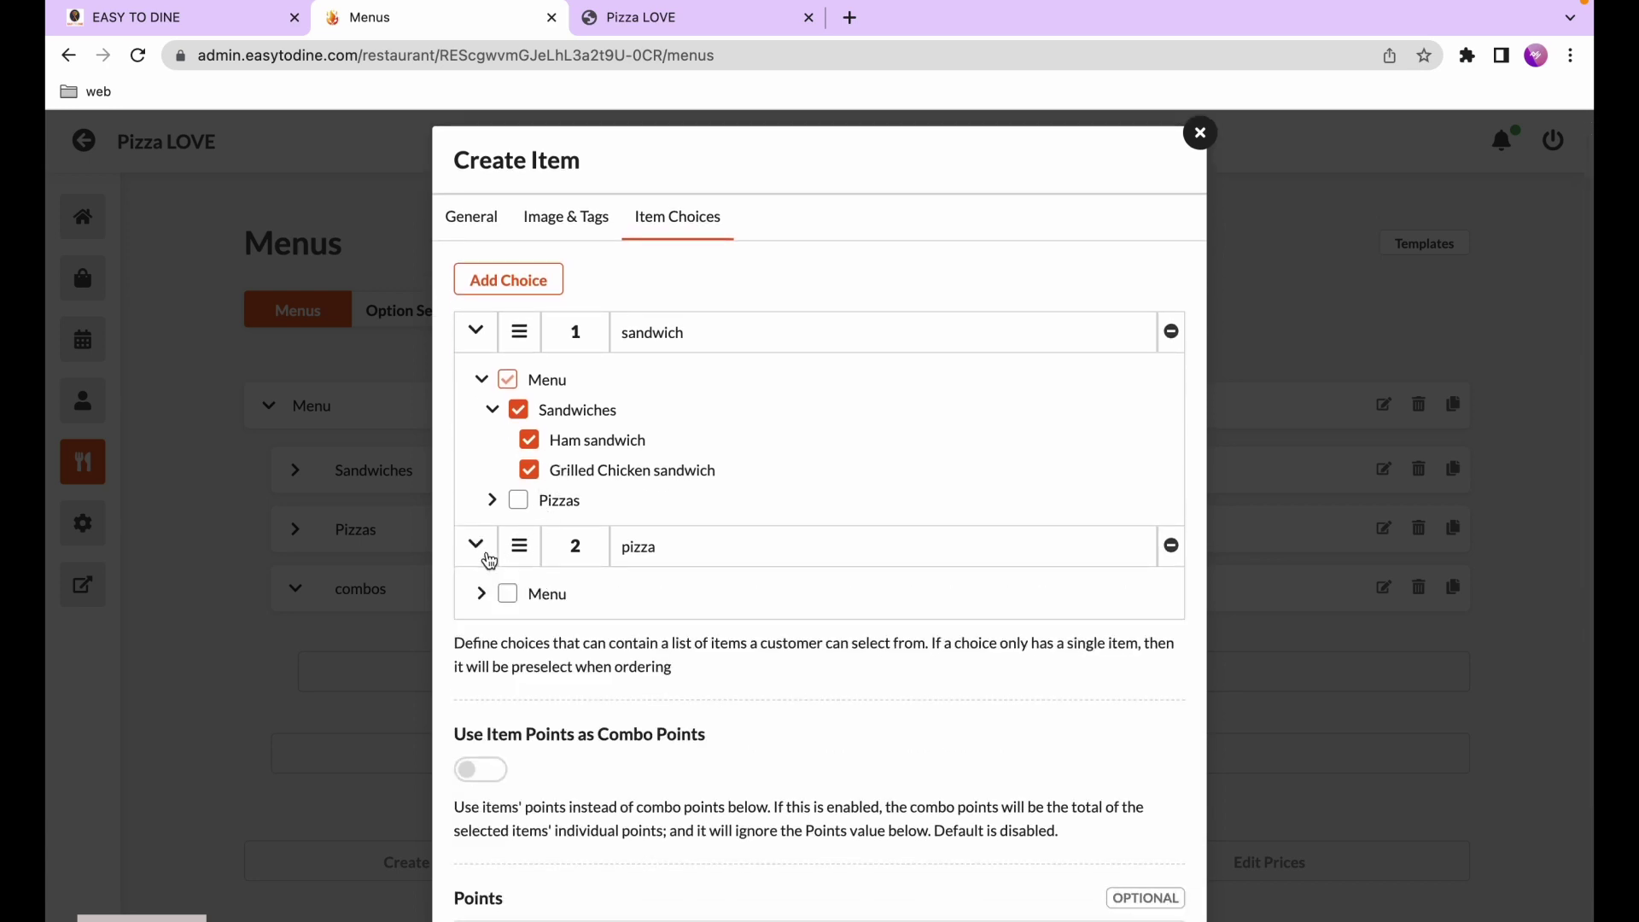
{"action": "left_click", "coordinate": [495, 598]}
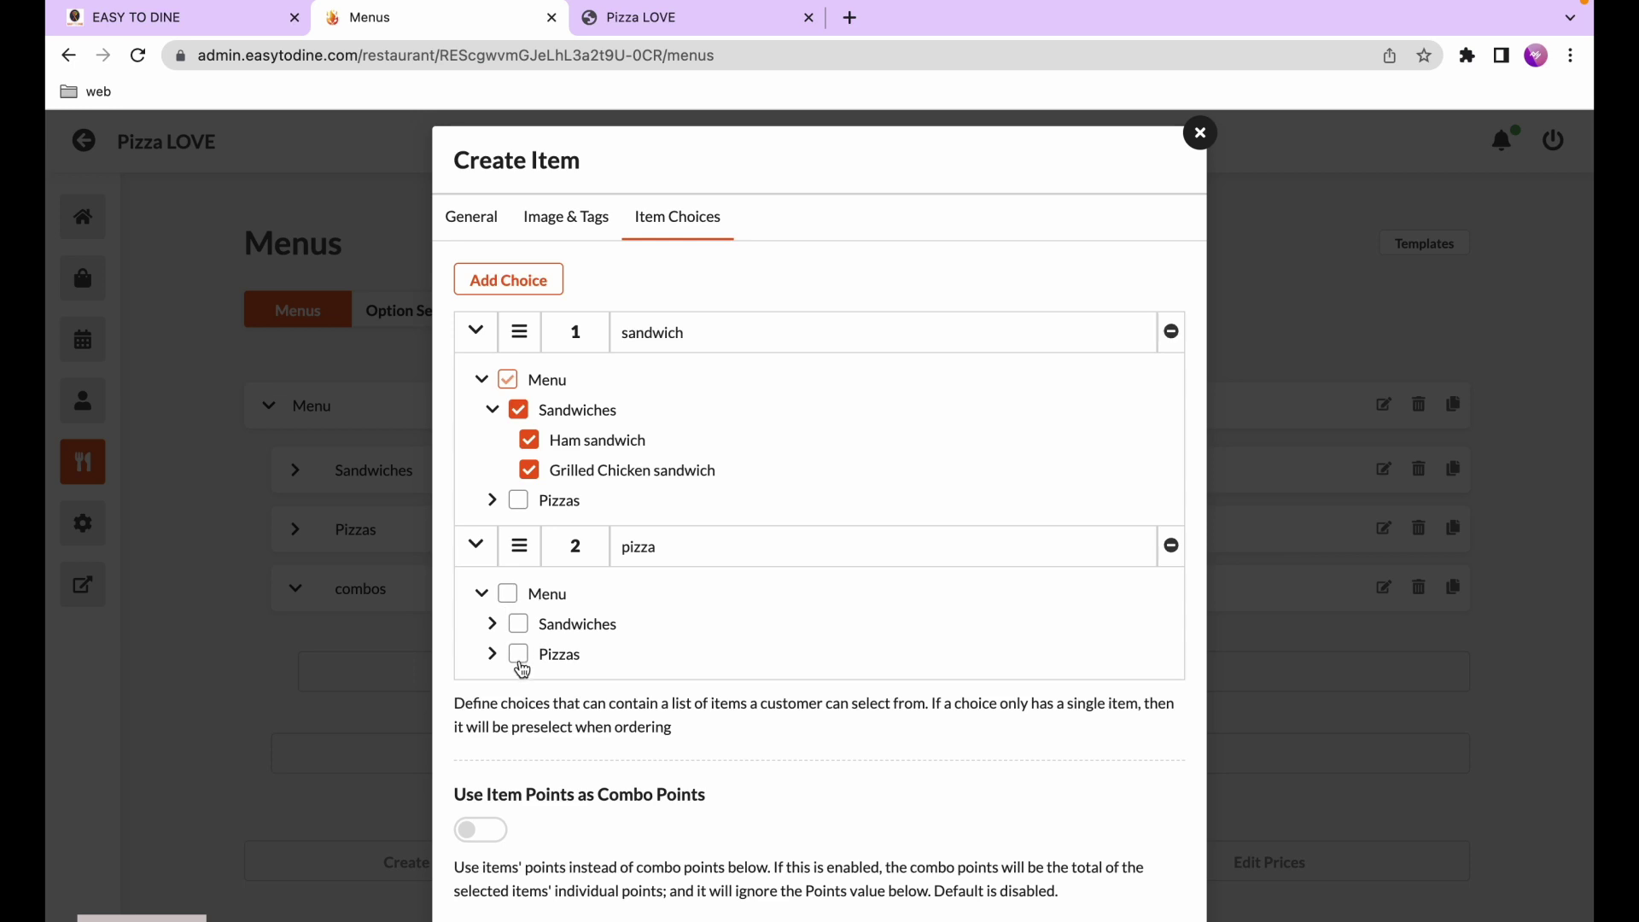
{"action": "left_click", "coordinate": [493, 656]}
{"action": "left_click", "coordinate": [518, 656]}
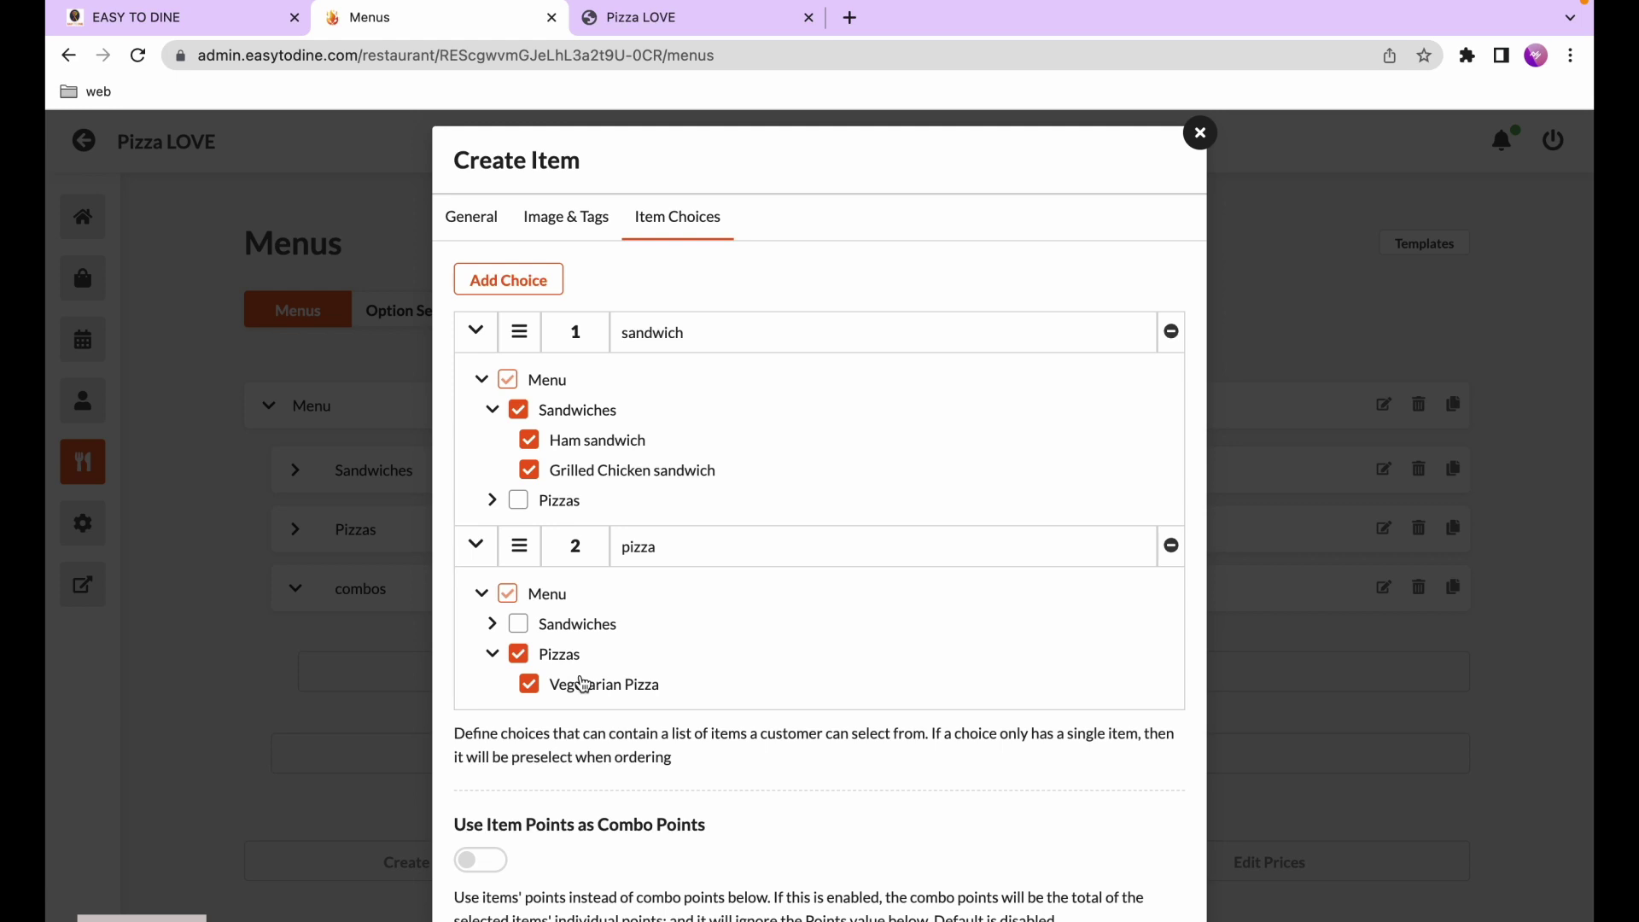
{"action": "scroll", "coordinate": [583, 683], "scroll_direction": "down", "scroll_amount": 3}
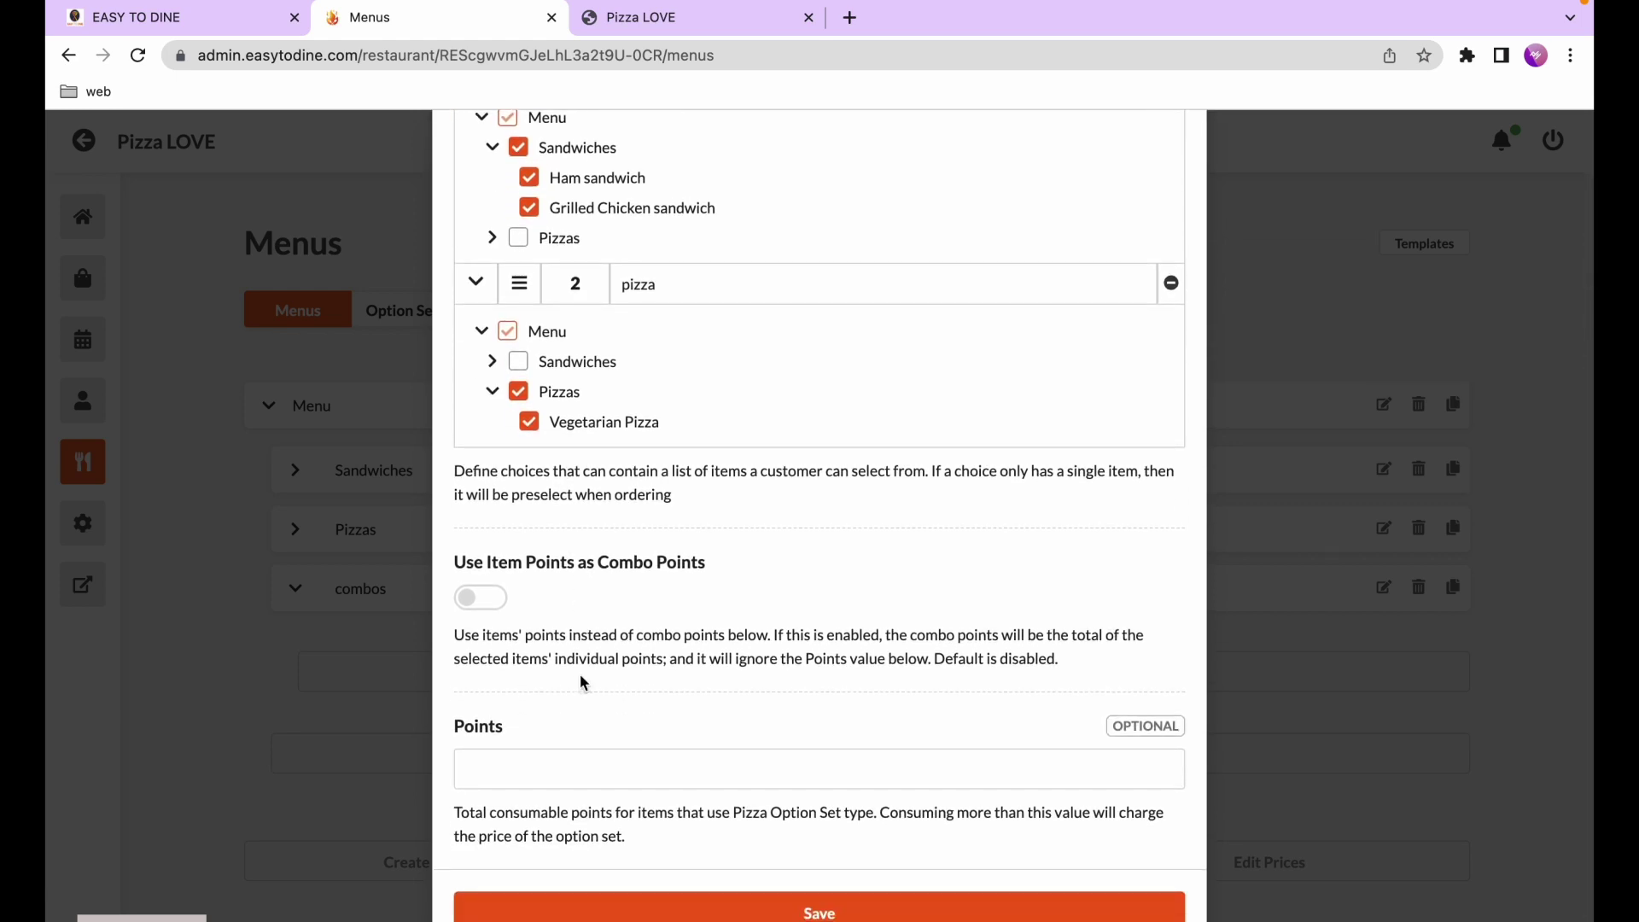
{"action": "scroll", "coordinate": [583, 683], "scroll_direction": "up", "scroll_amount": 1}
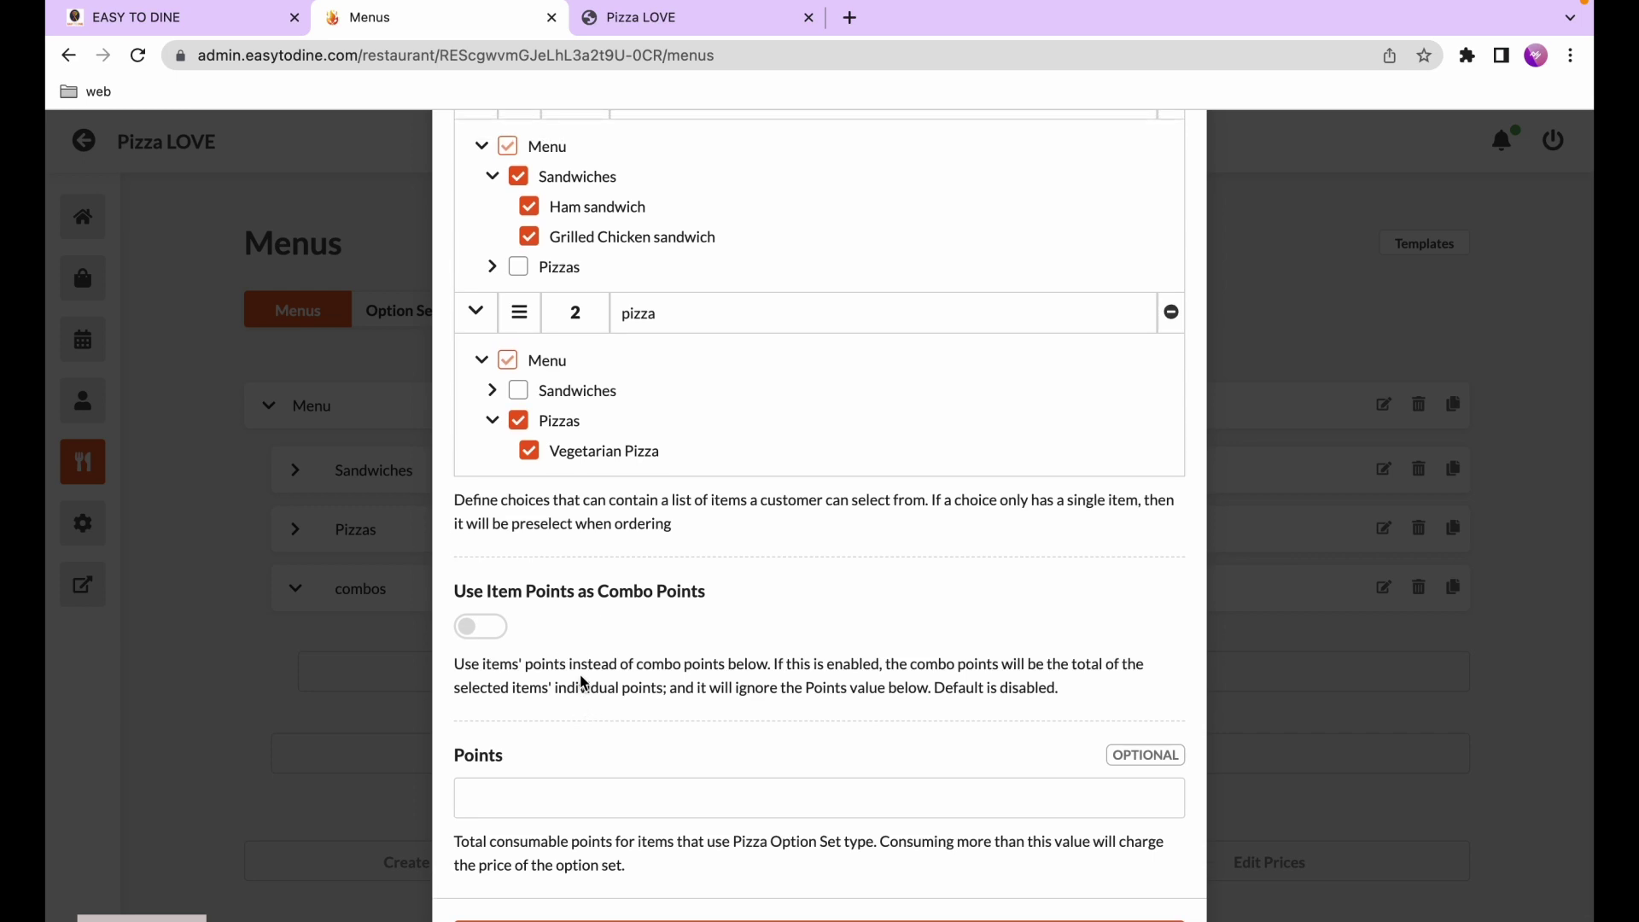
{"action": "scroll", "coordinate": [583, 683], "scroll_direction": "down", "scroll_amount": 1}
{"action": "left_click", "coordinate": [536, 878]}
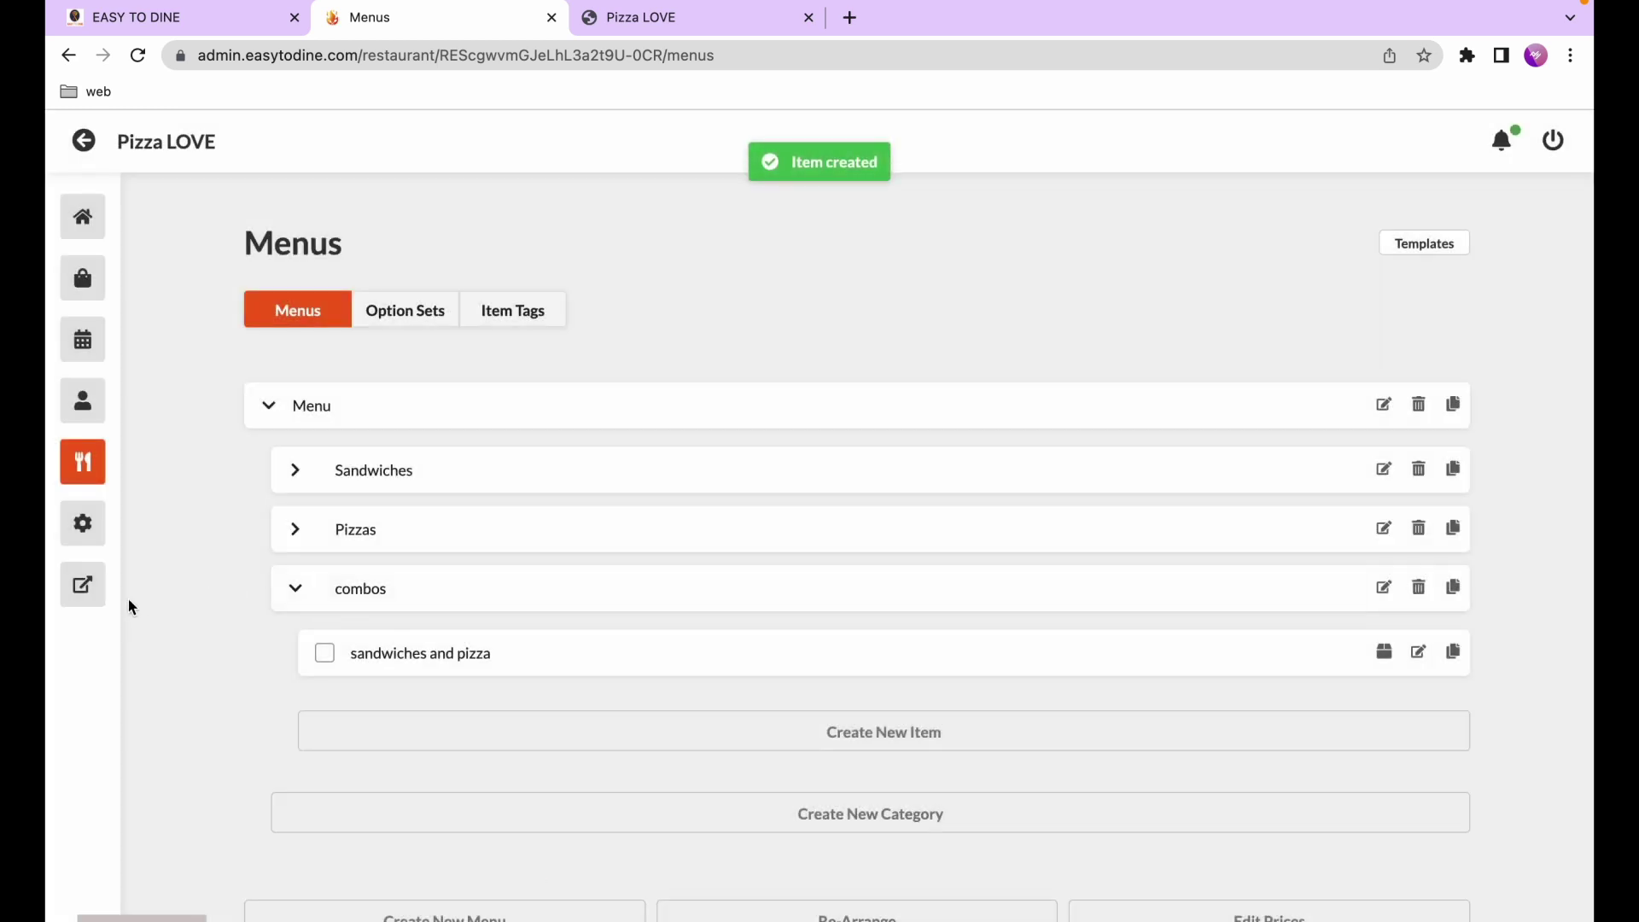
On the live storefront, restart the order and open the sandwiches and pizza combo
{"action": "left_click", "coordinate": [86, 589]}
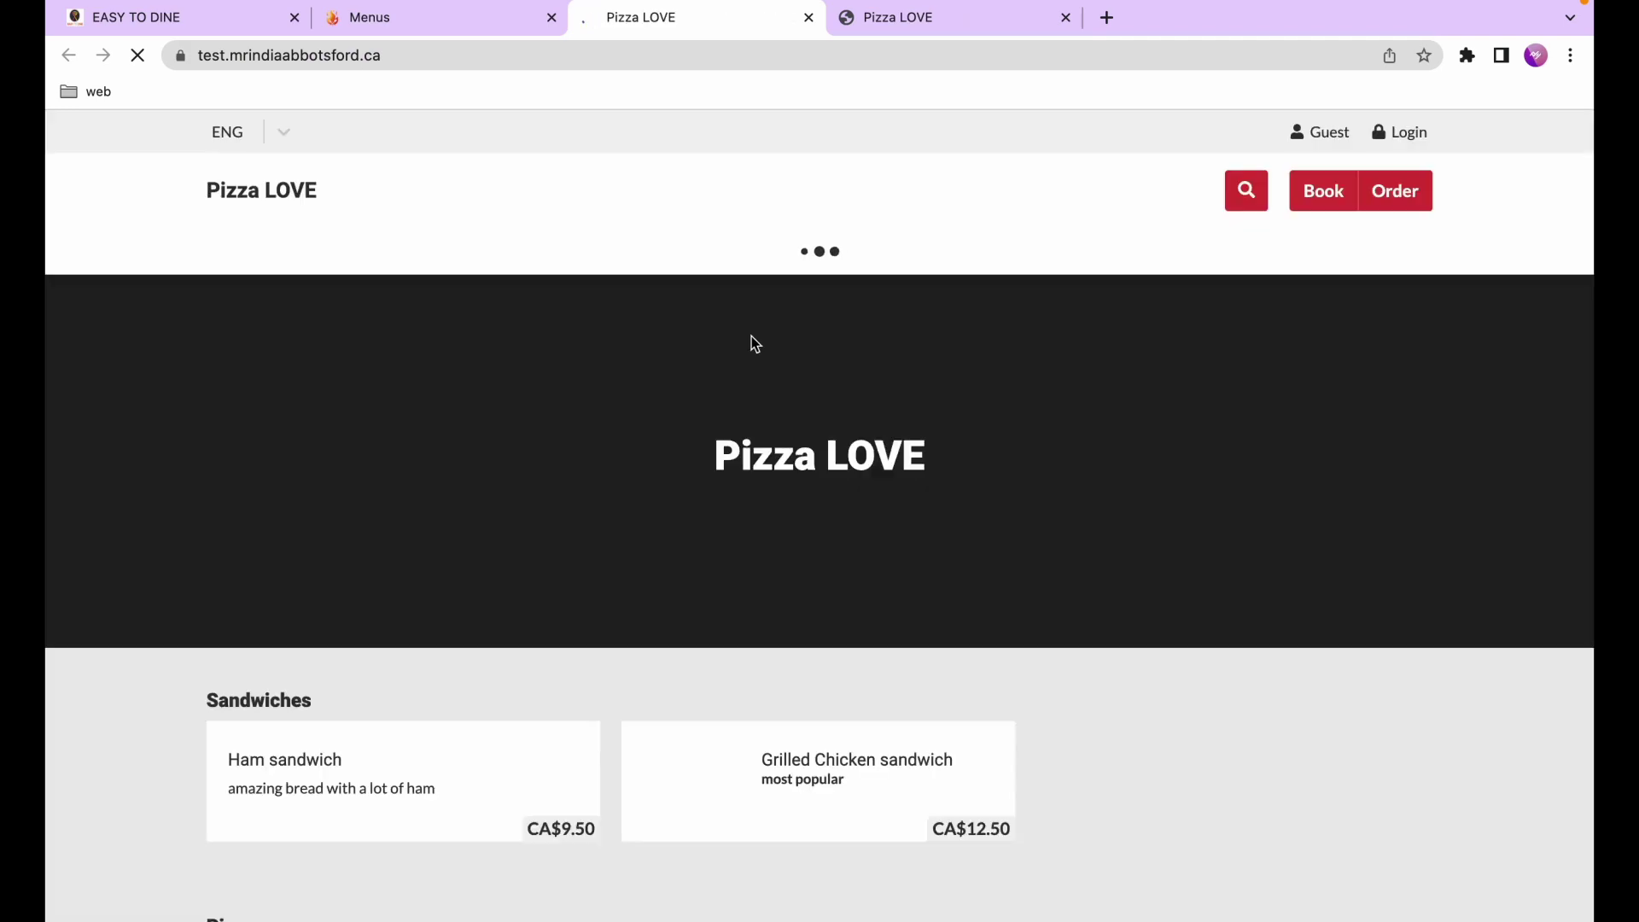
{"action": "scroll", "coordinate": [755, 344], "scroll_direction": "down", "scroll_amount": 10}
{"action": "left_click", "coordinate": [1305, 193]}
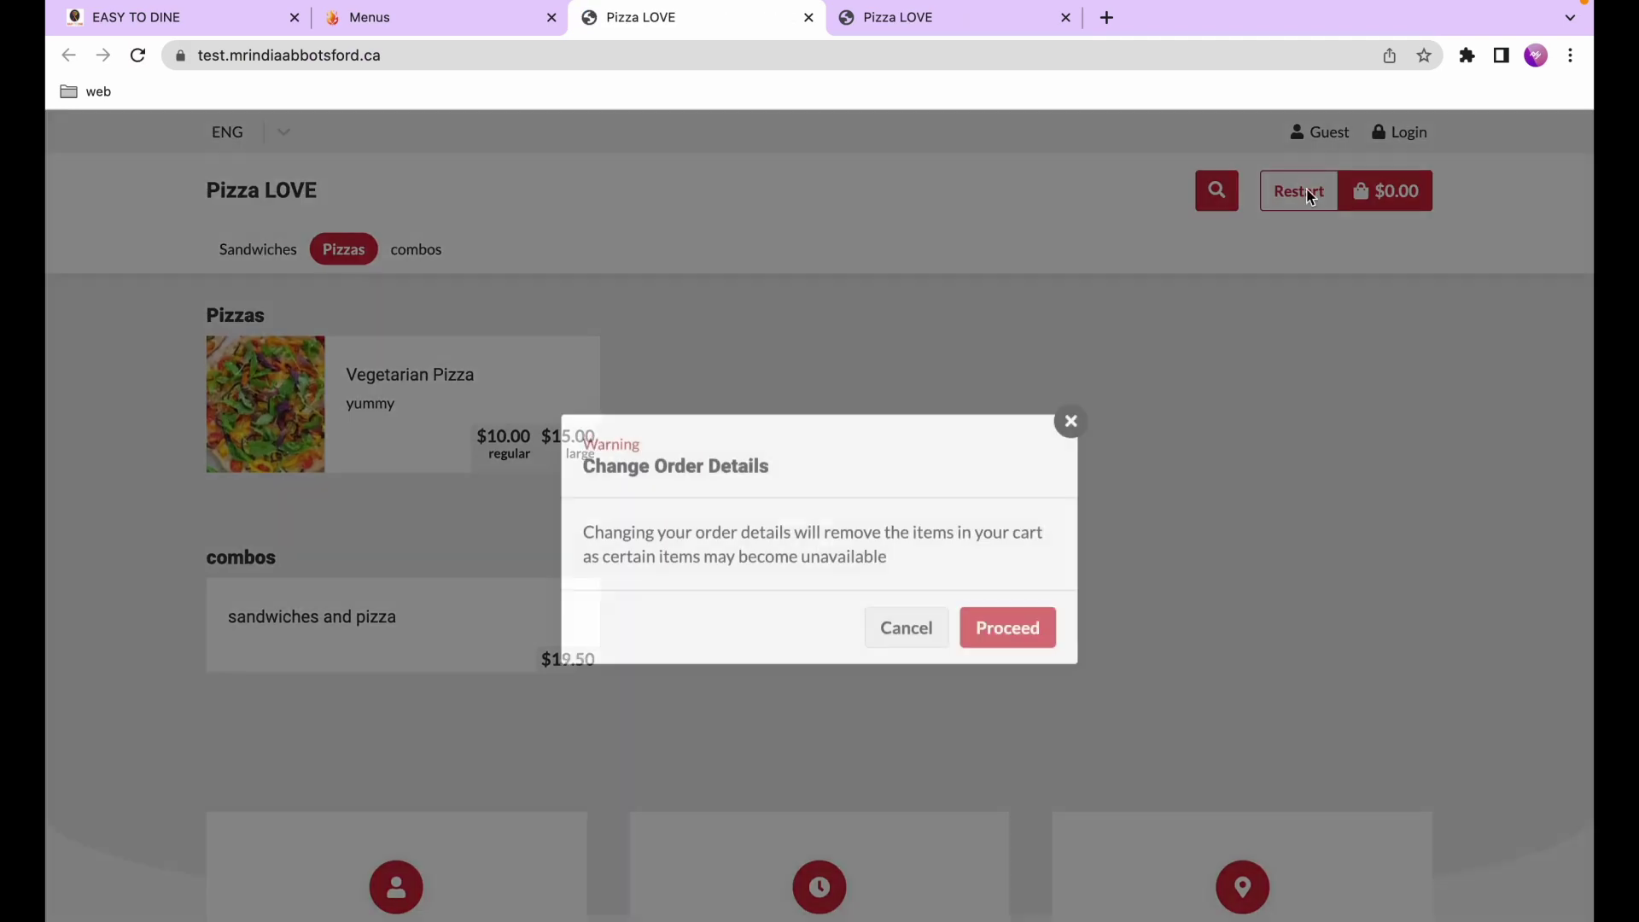
{"action": "left_click", "coordinate": [999, 627]}
{"action": "left_click", "coordinate": [847, 727]}
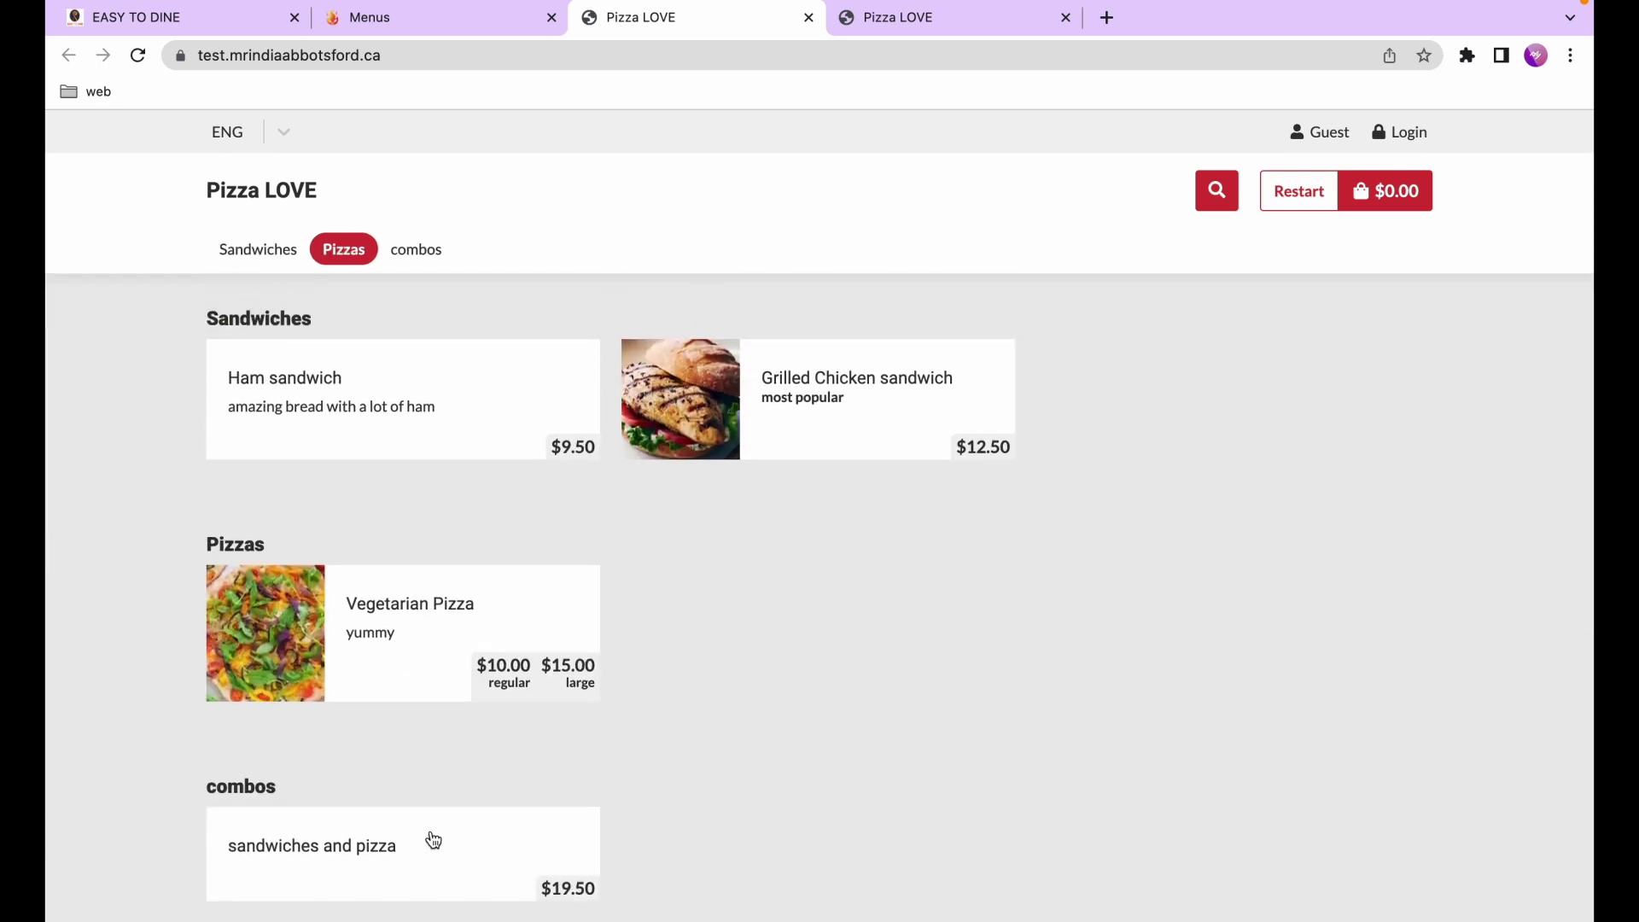
{"action": "left_click", "coordinate": [432, 842]}
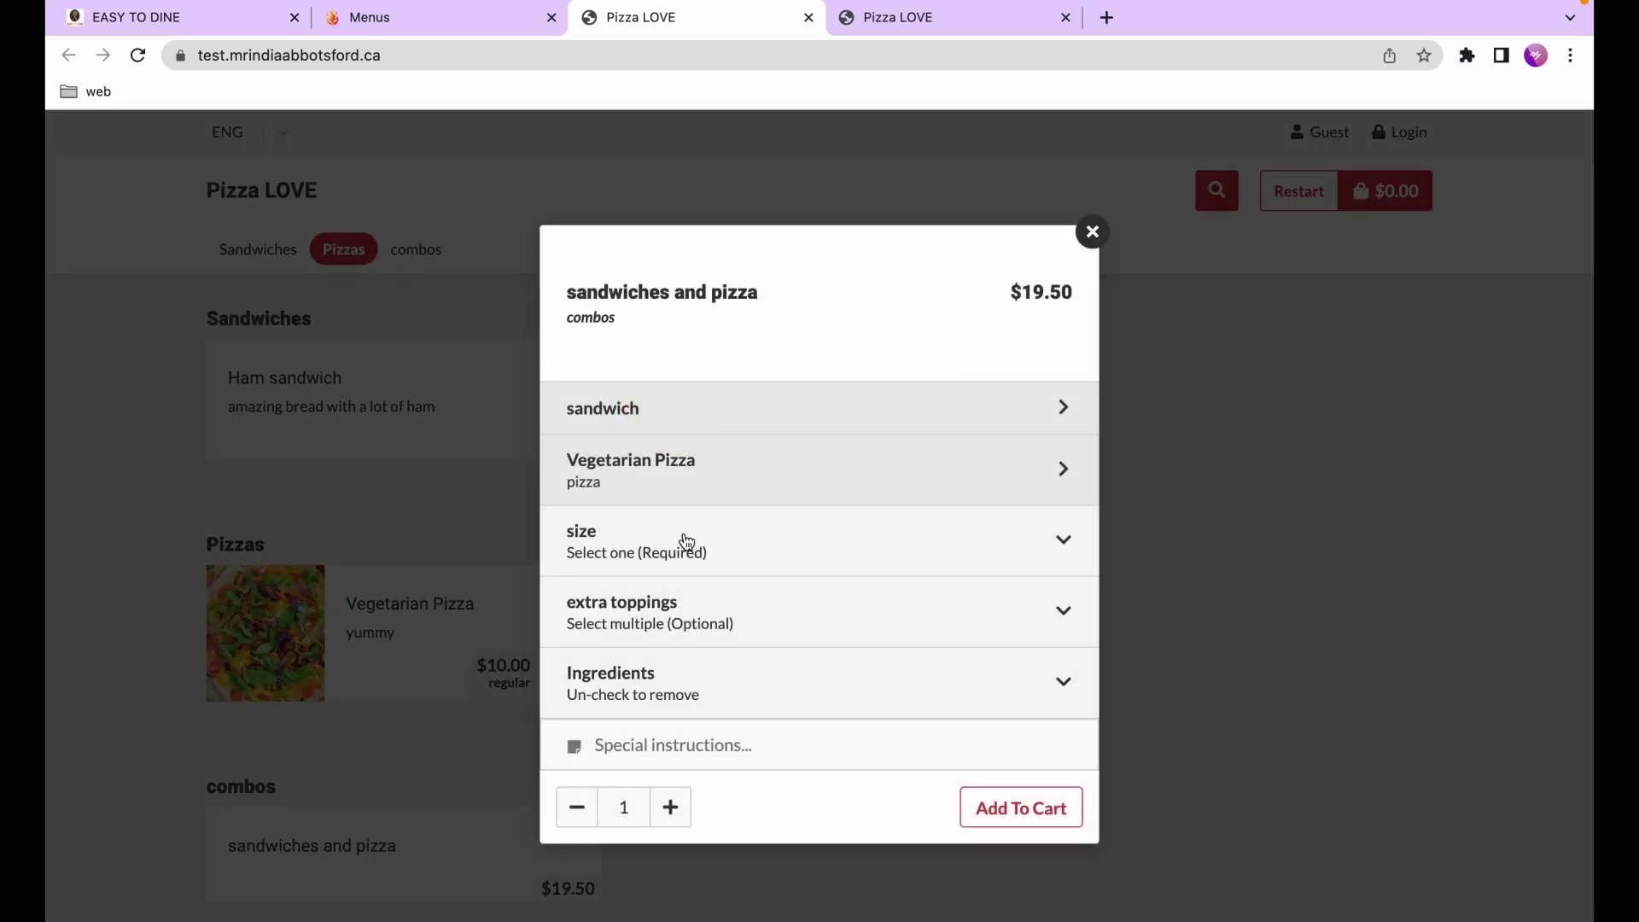
Choose the Grilled Chicken sandwich with grilled chicken and lettuce removed
{"action": "left_click", "coordinate": [1067, 405]}
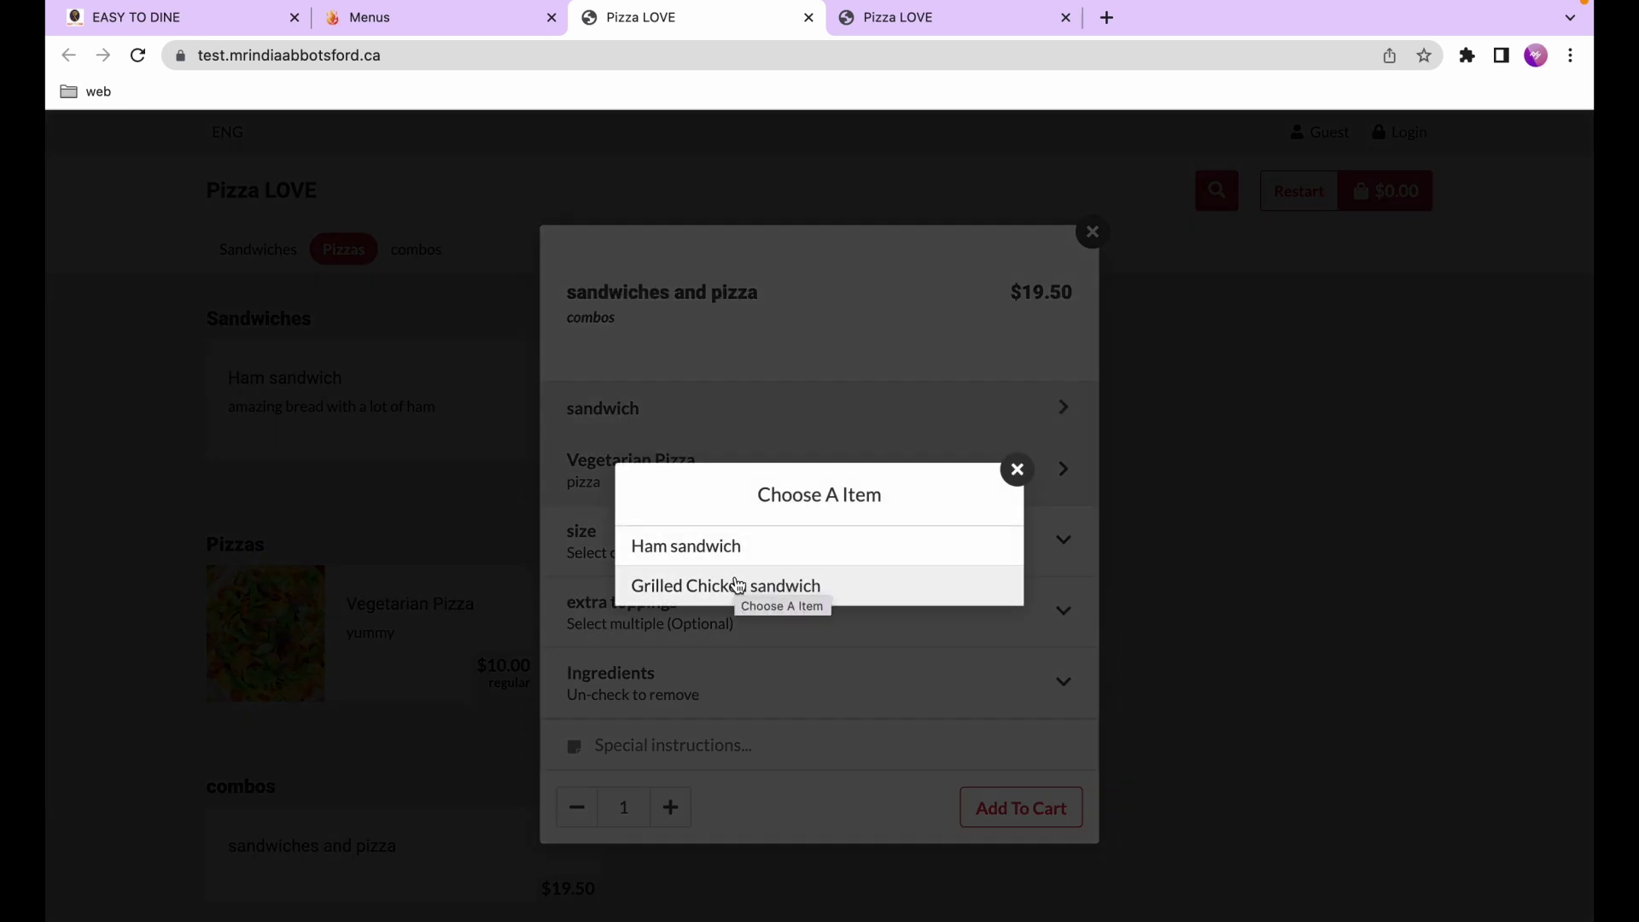
{"action": "left_click", "coordinate": [736, 586]}
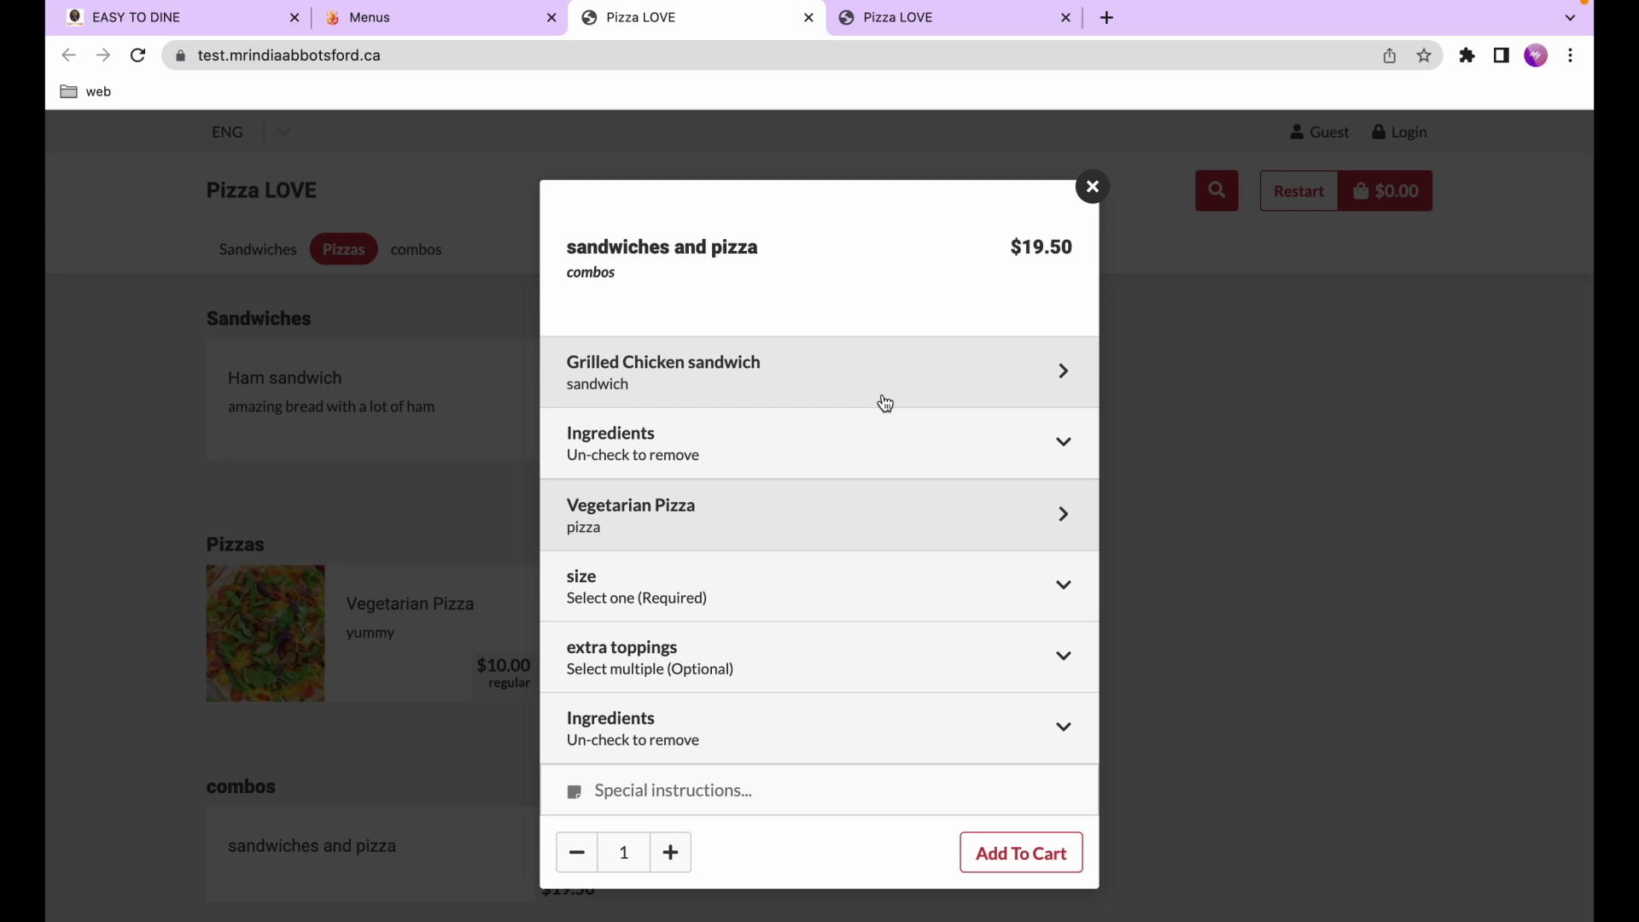
{"action": "left_click", "coordinate": [1009, 448]}
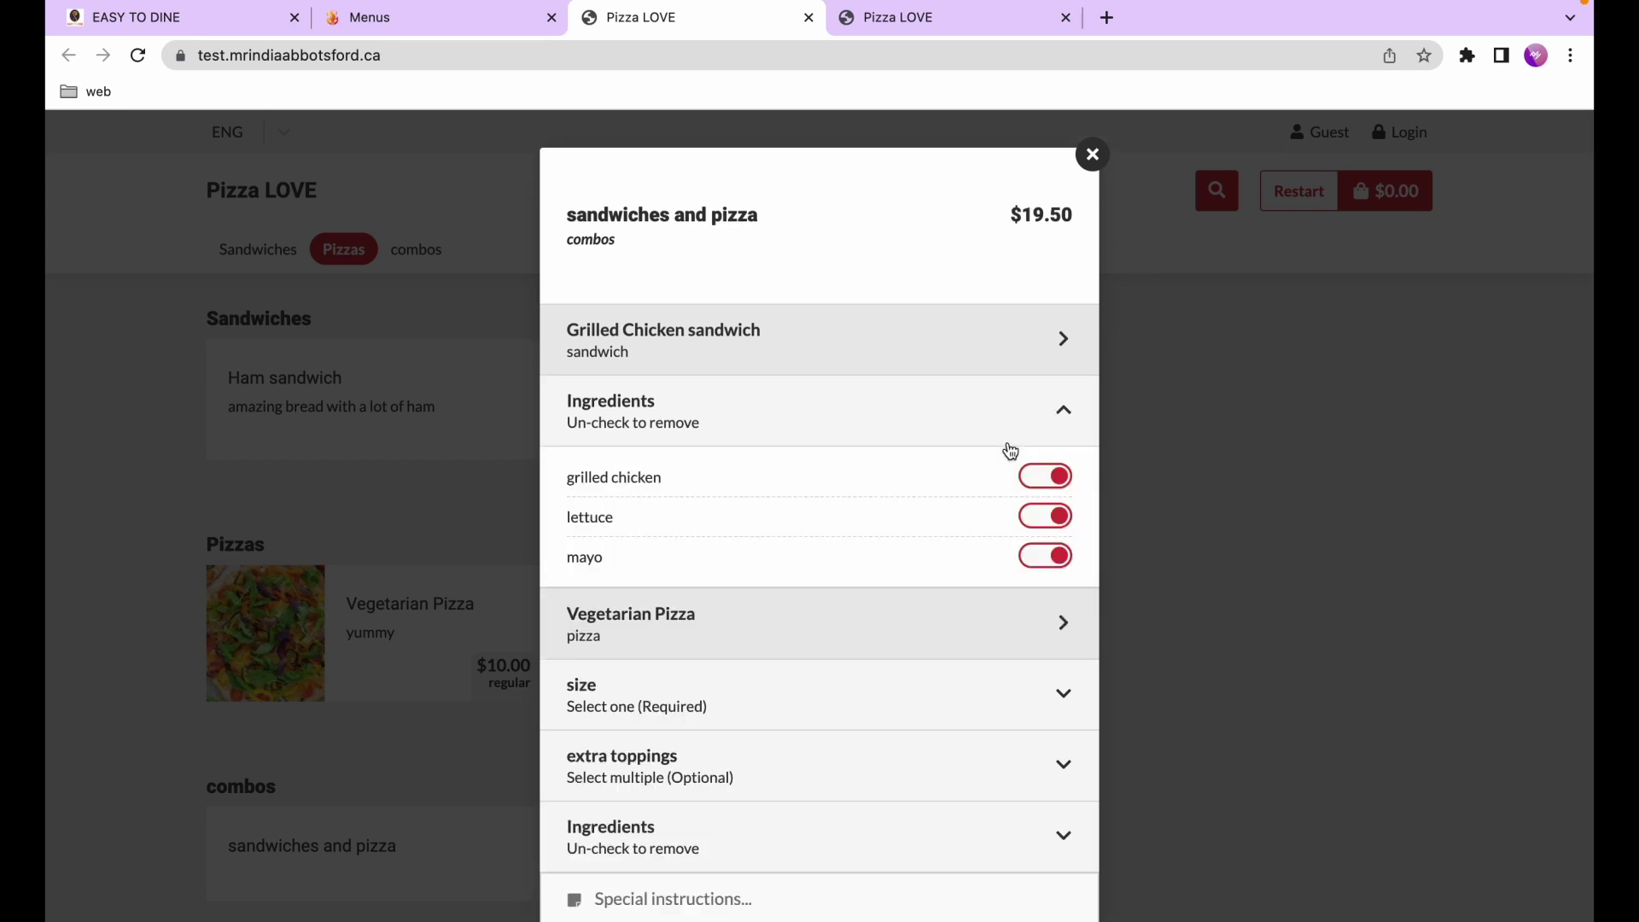
{"action": "left_click", "coordinate": [1046, 477]}
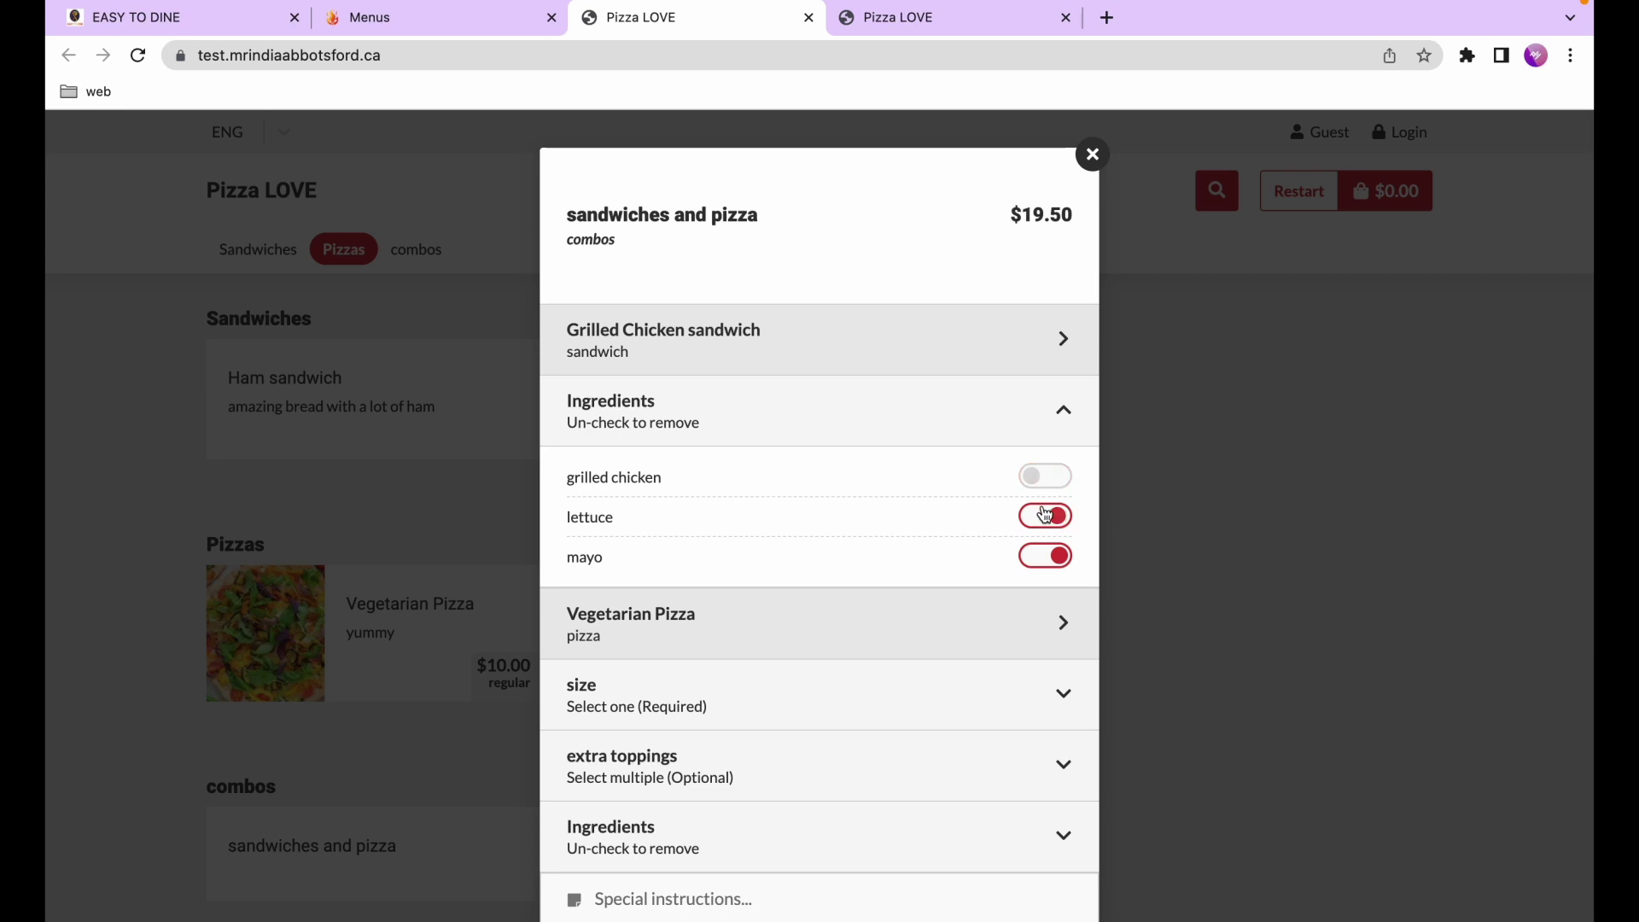
{"action": "left_click", "coordinate": [1046, 516]}
Select regular pizza size and add the combo to the cart at $19.50
{"action": "scroll", "coordinate": [974, 598], "scroll_direction": "down", "scroll_amount": 2}
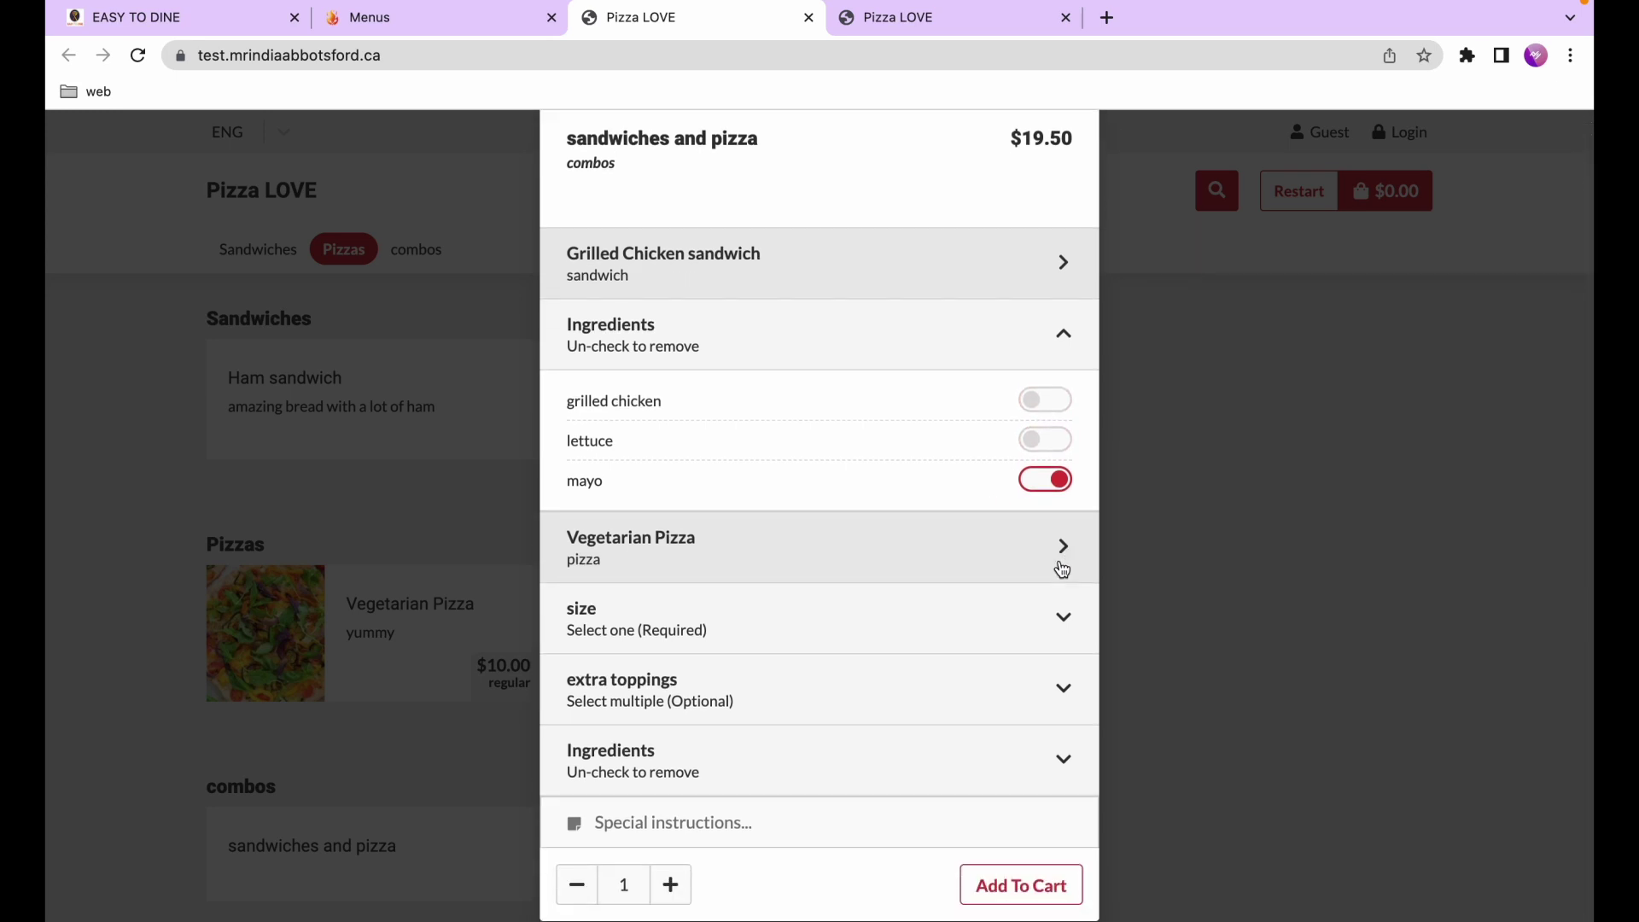
{"action": "left_click", "coordinate": [1059, 618]}
{"action": "left_click", "coordinate": [1040, 684]}
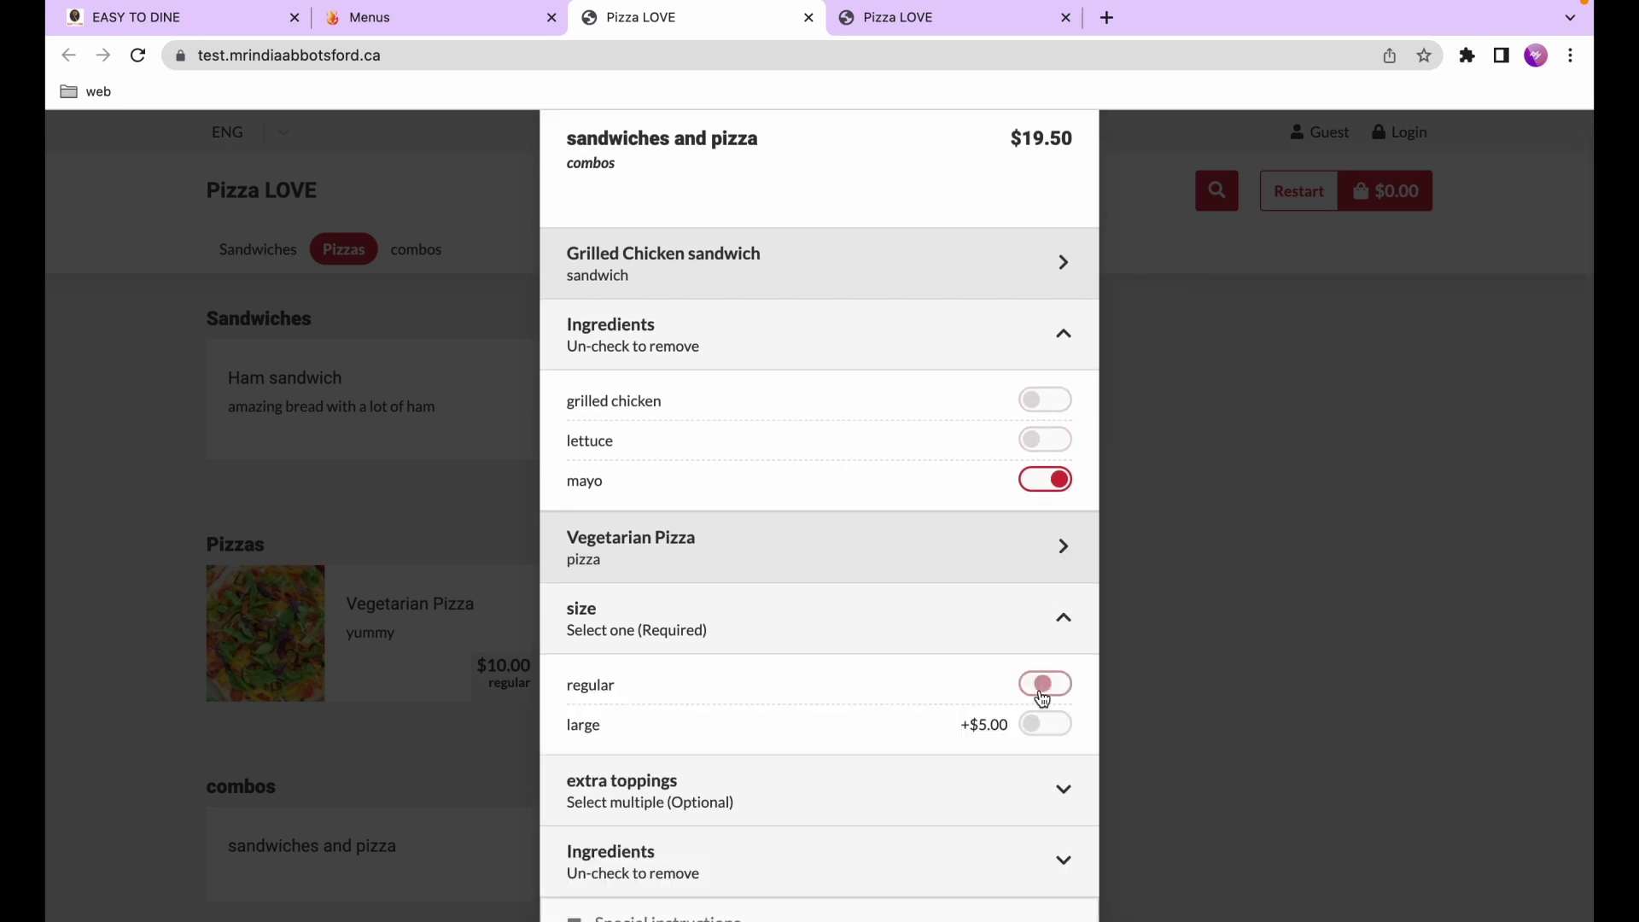
{"action": "scroll", "coordinate": [979, 867], "scroll_direction": "down", "scroll_amount": 2}
{"action": "left_click", "coordinate": [1022, 888]}
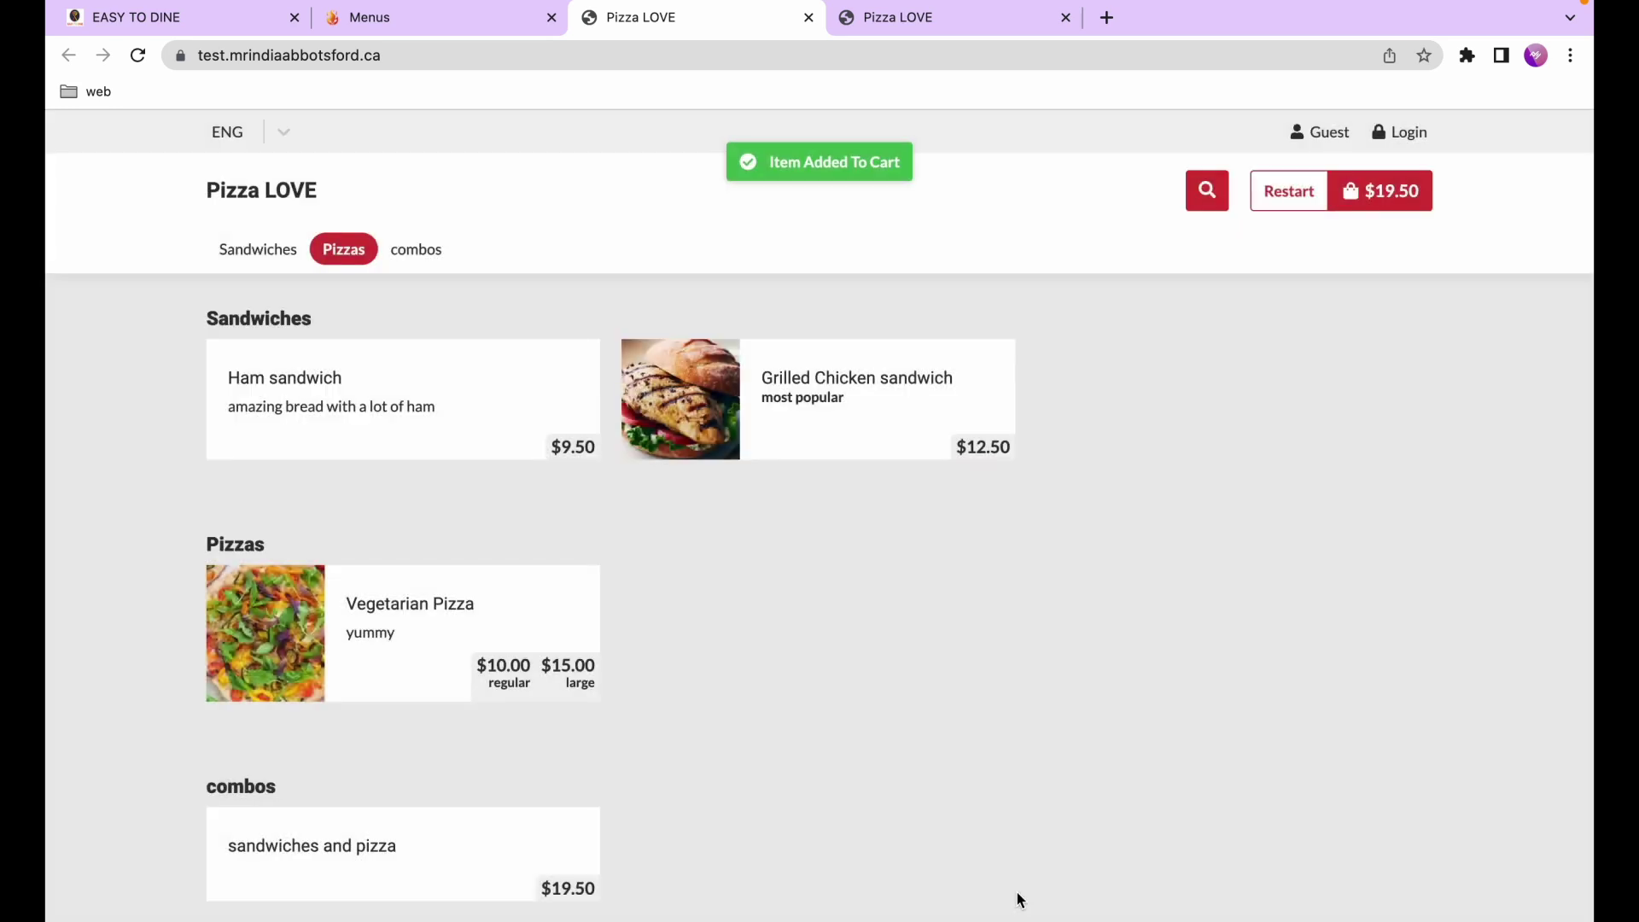
Set the sandwiches and pizza combo's Combo Price Type to Difference, save, and return to the storefront
{"action": "left_click", "coordinate": [431, 27]}
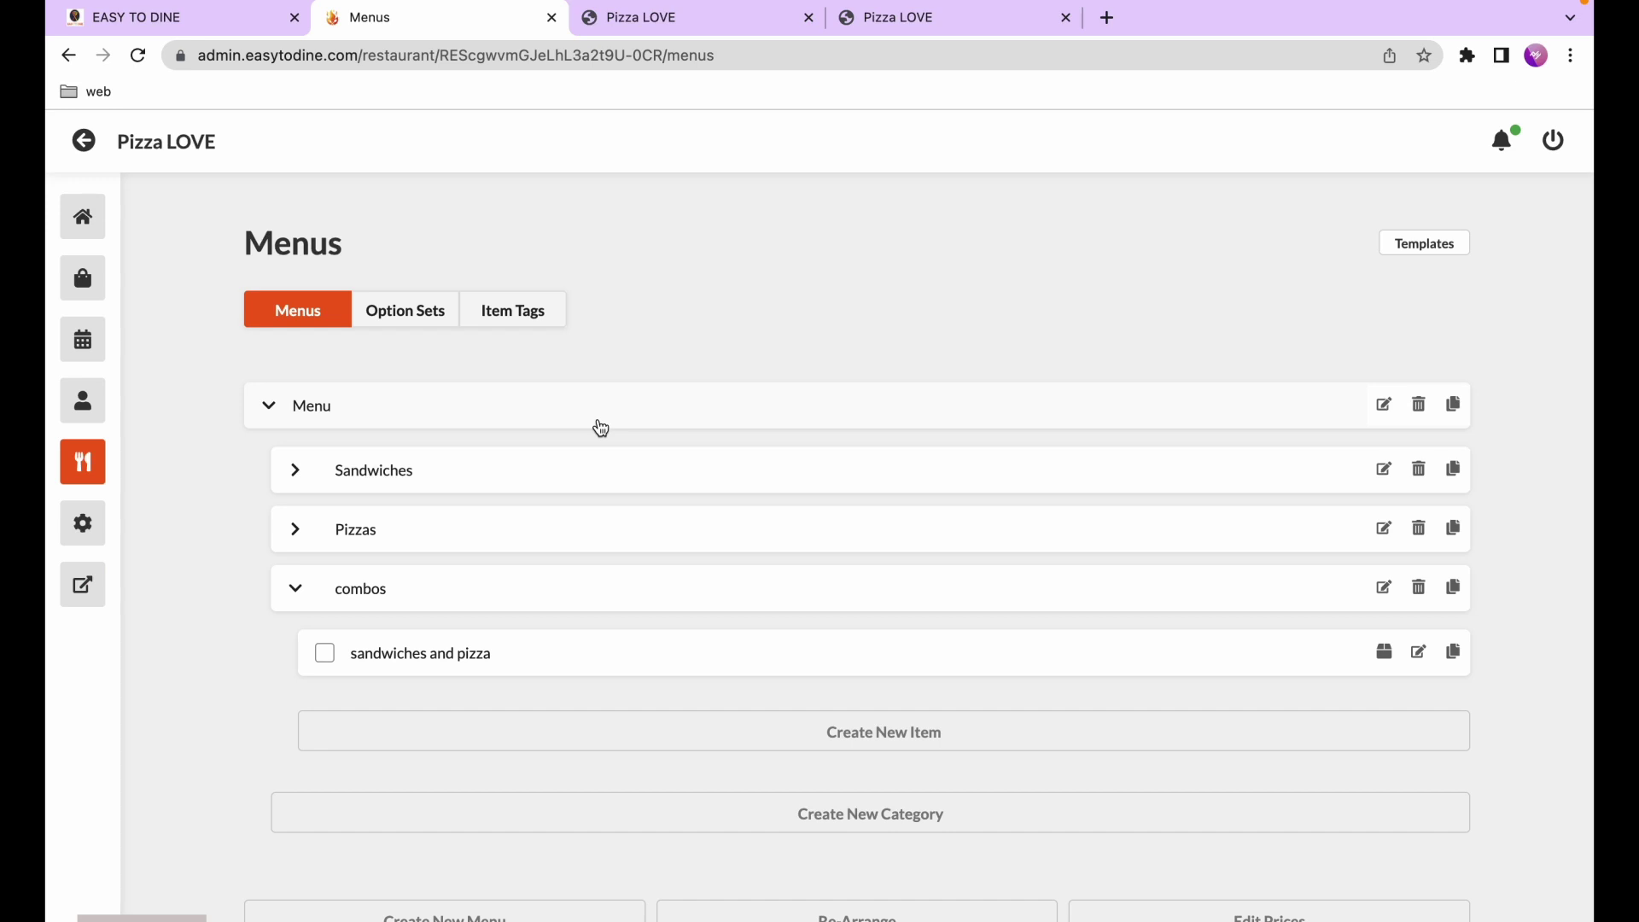
{"action": "left_click", "coordinate": [1419, 652]}
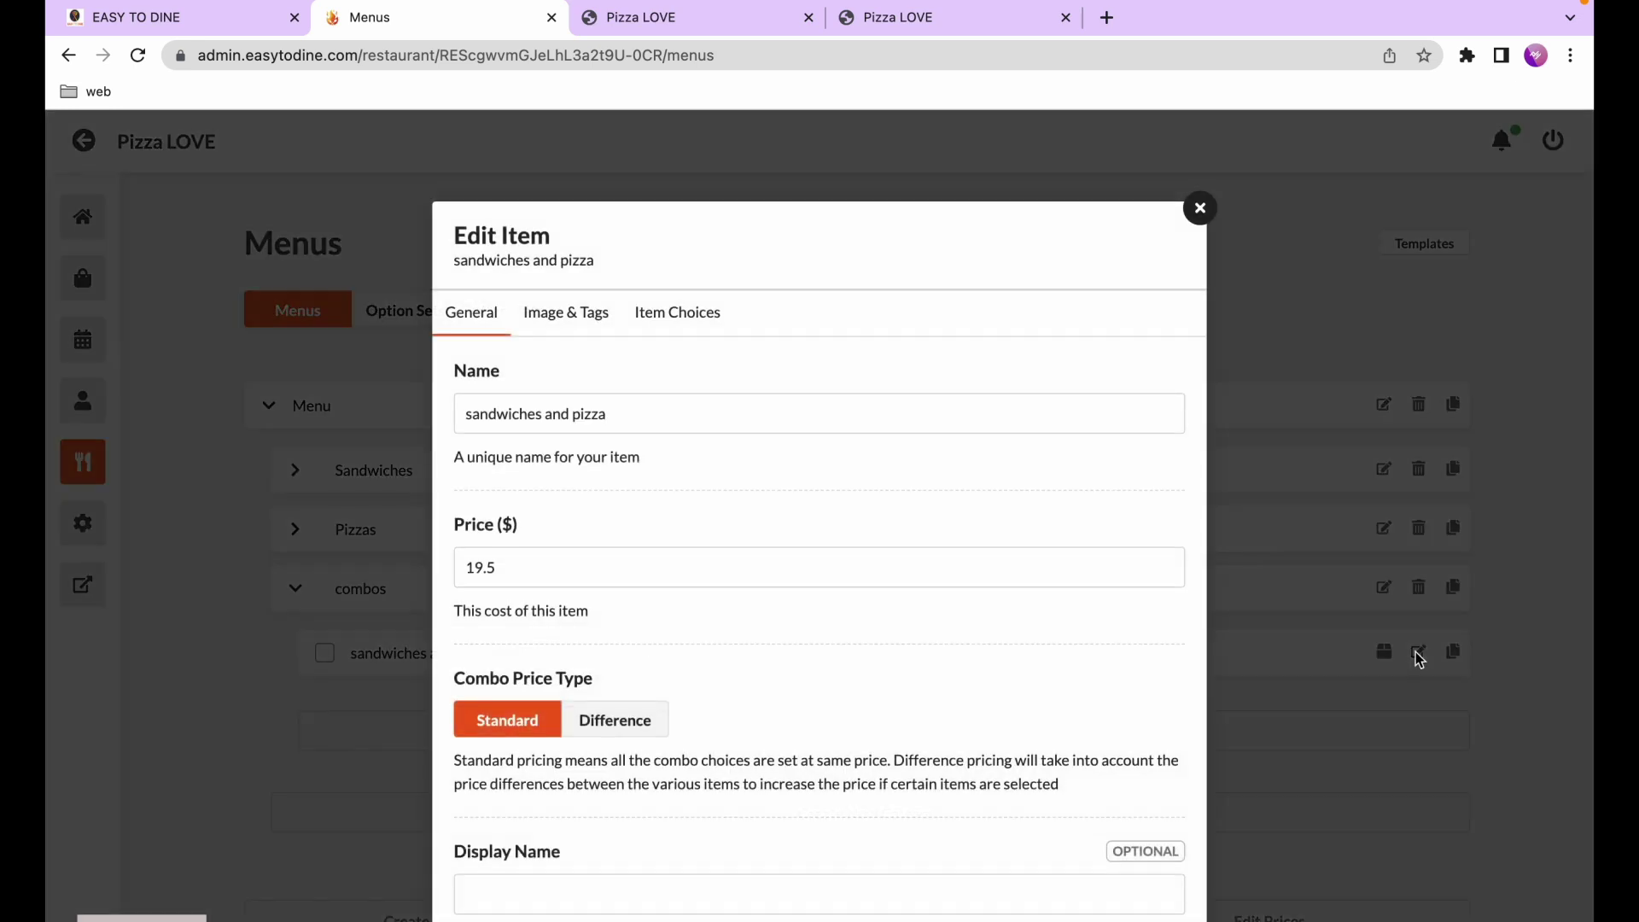
{"action": "scroll", "coordinate": [815, 634], "scroll_direction": "down", "scroll_amount": 3}
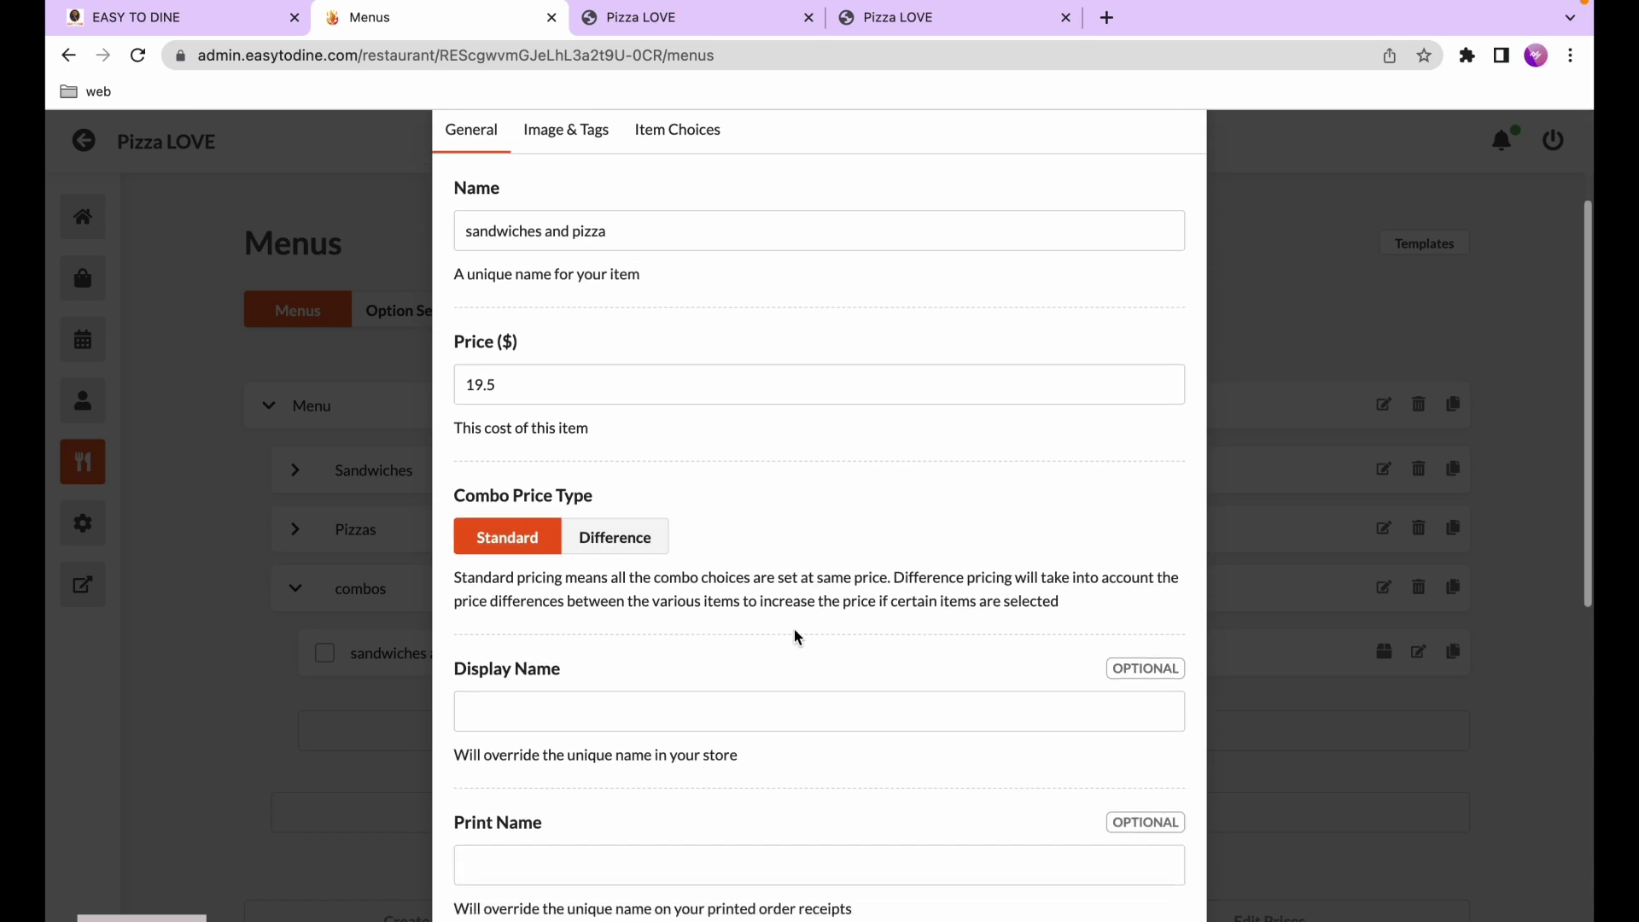
{"action": "left_click", "coordinate": [642, 545]}
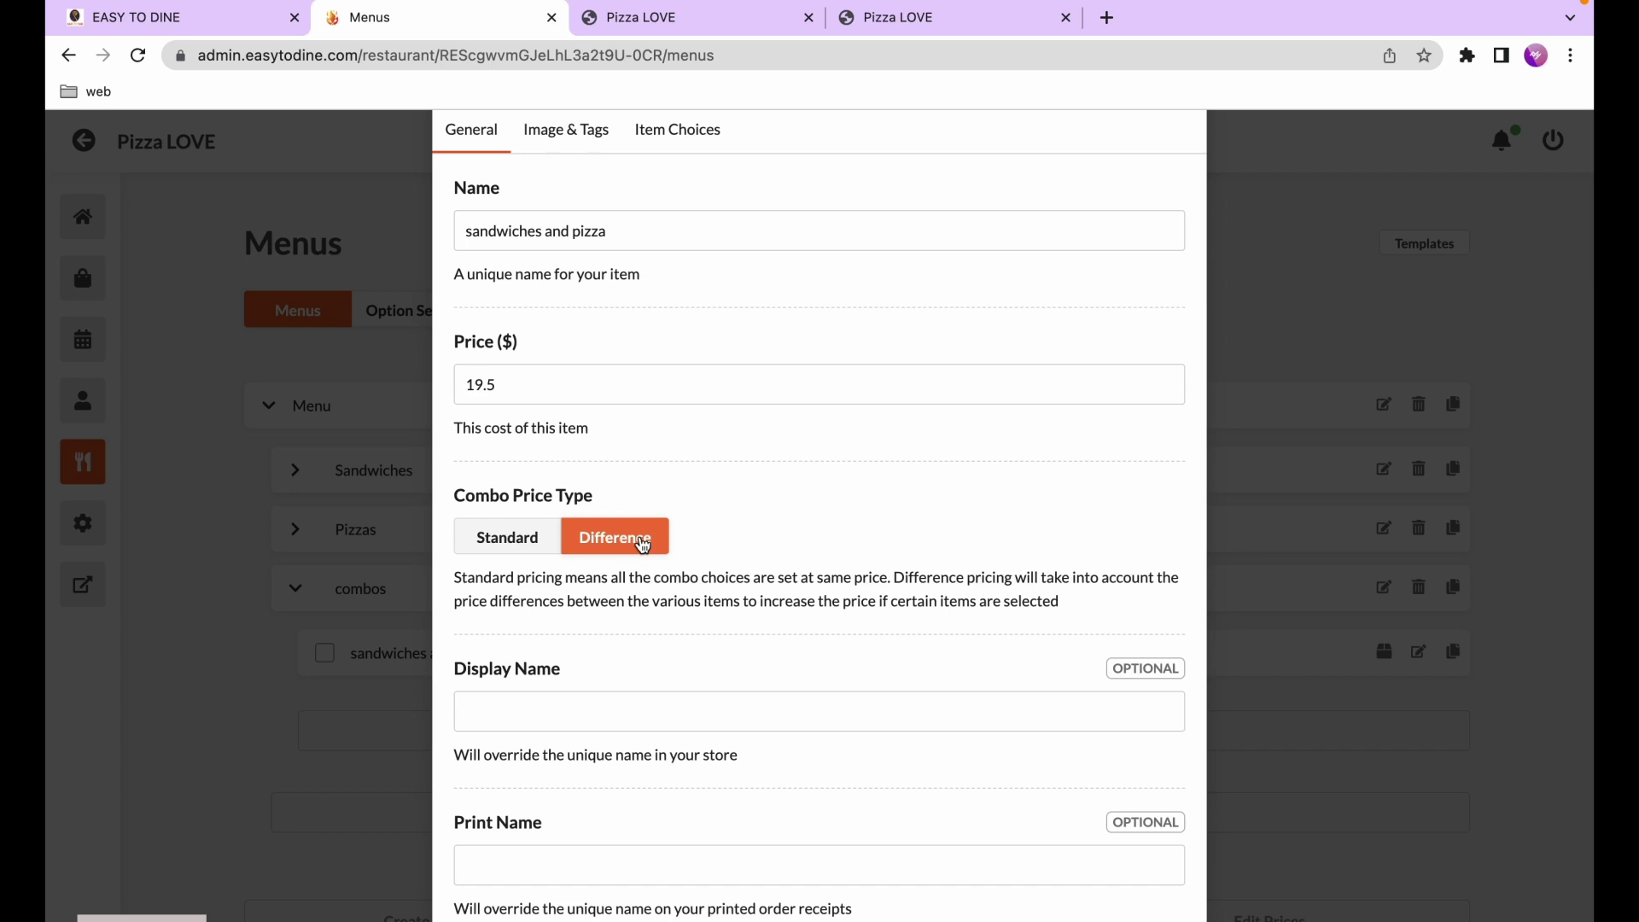
{"action": "scroll", "coordinate": [637, 542], "scroll_direction": "down", "scroll_amount": 8}
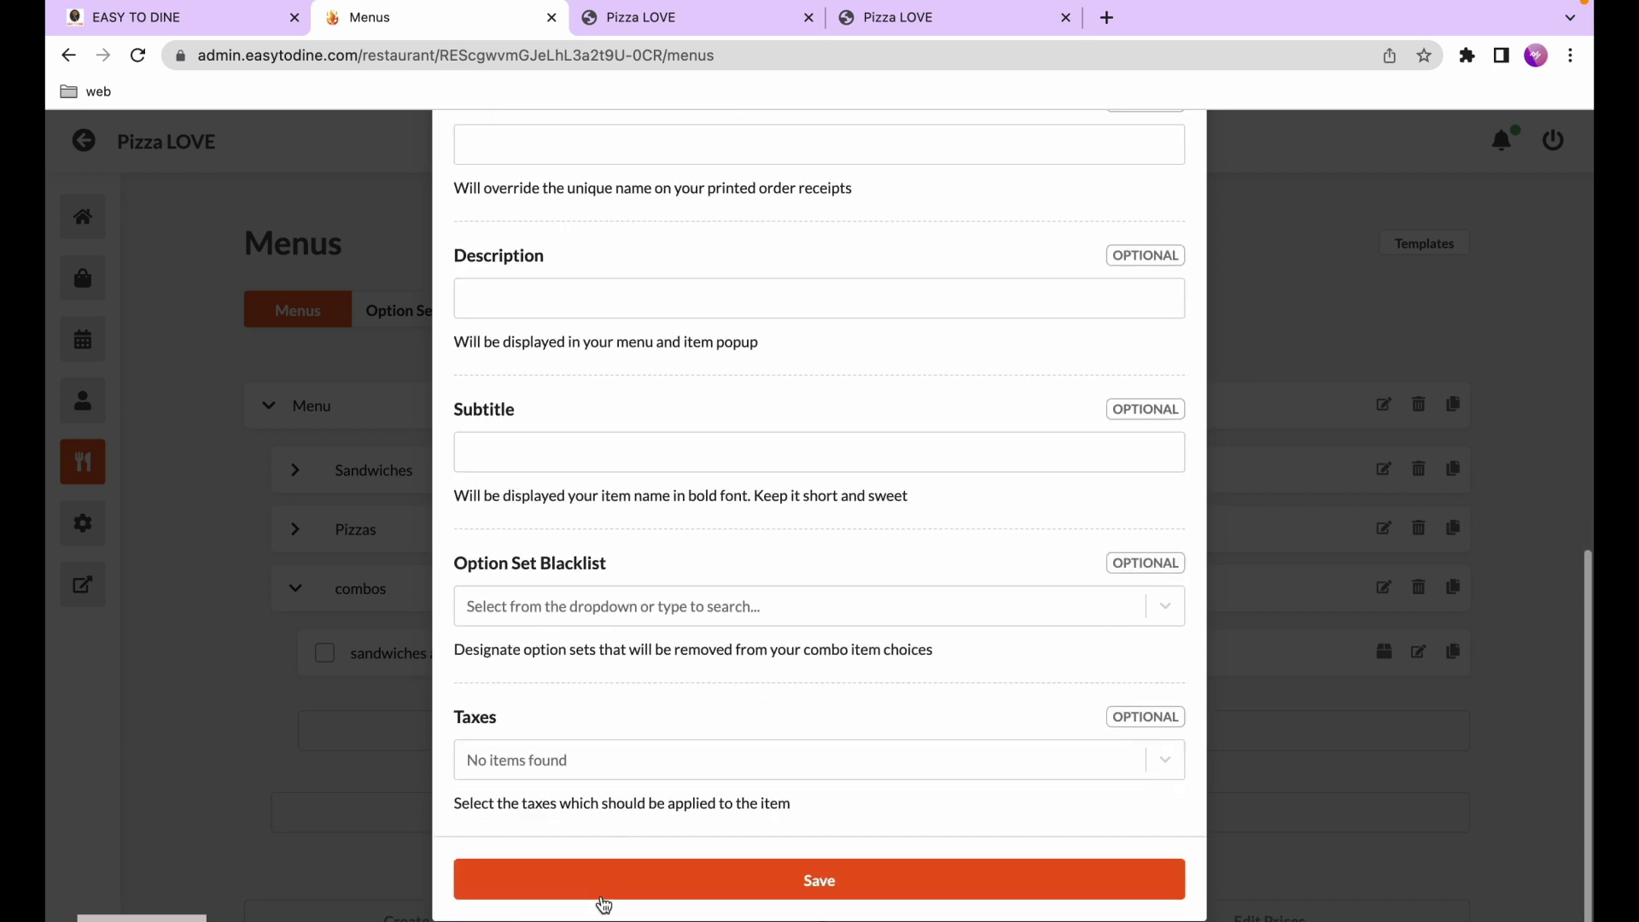
{"action": "left_click", "coordinate": [602, 897]}
{"action": "left_click", "coordinate": [652, 17]}
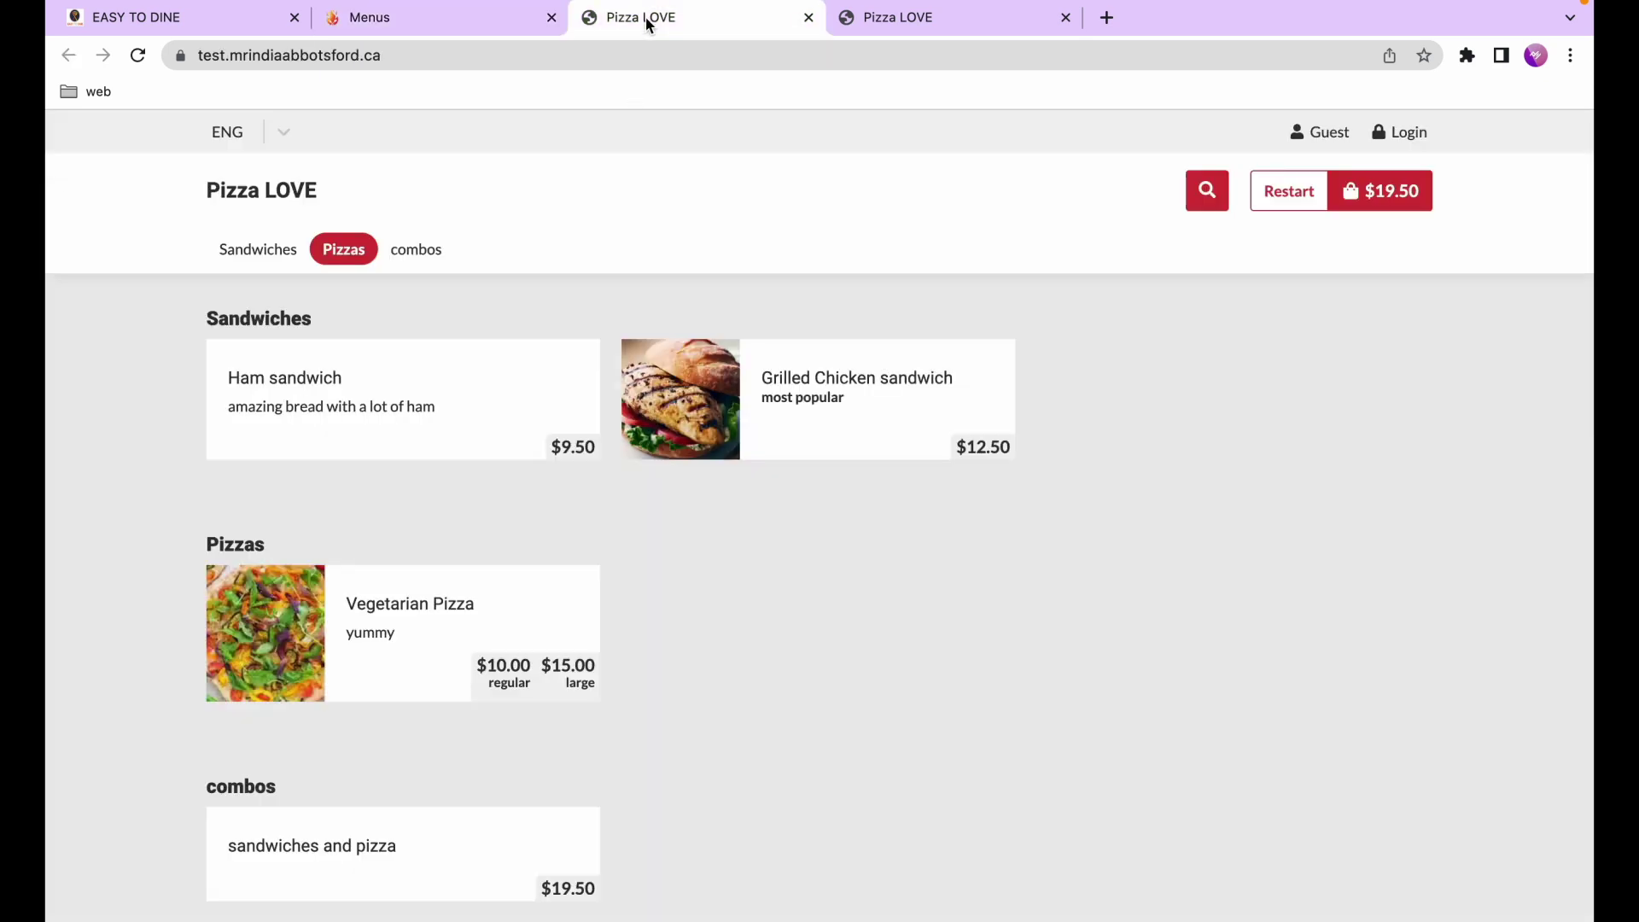
Reload the storefront, restart the order, and open the sandwiches and pizza combo
{"action": "left_click", "coordinate": [137, 56]}
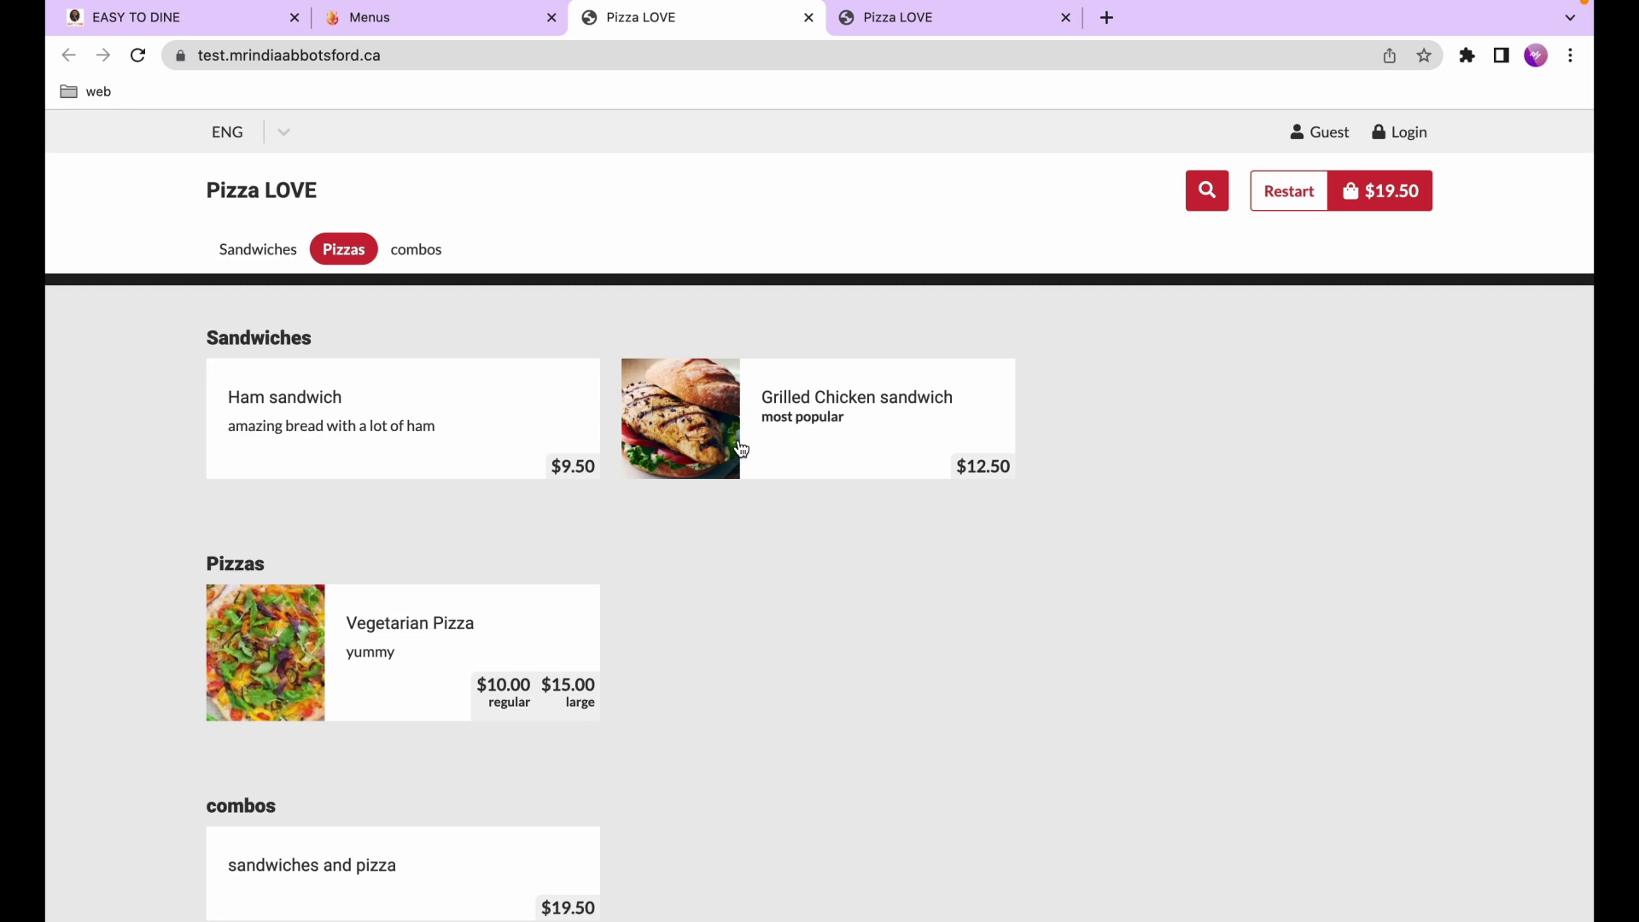
{"action": "left_click", "coordinate": [1287, 195]}
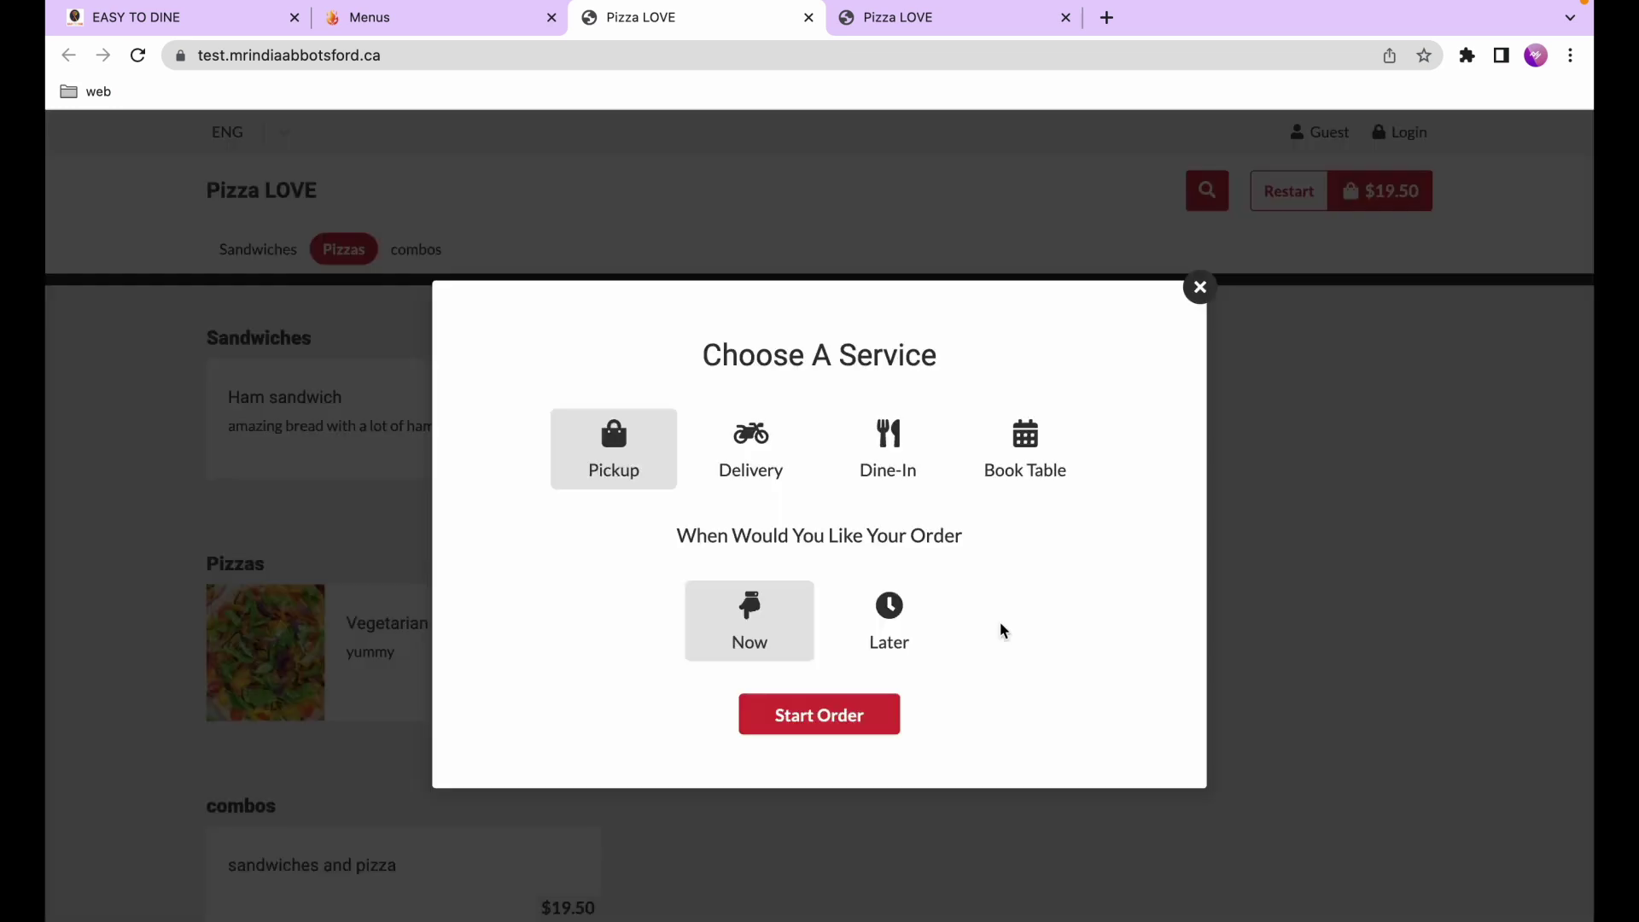
{"action": "left_click", "coordinate": [849, 718]}
{"action": "left_click", "coordinate": [431, 621]}
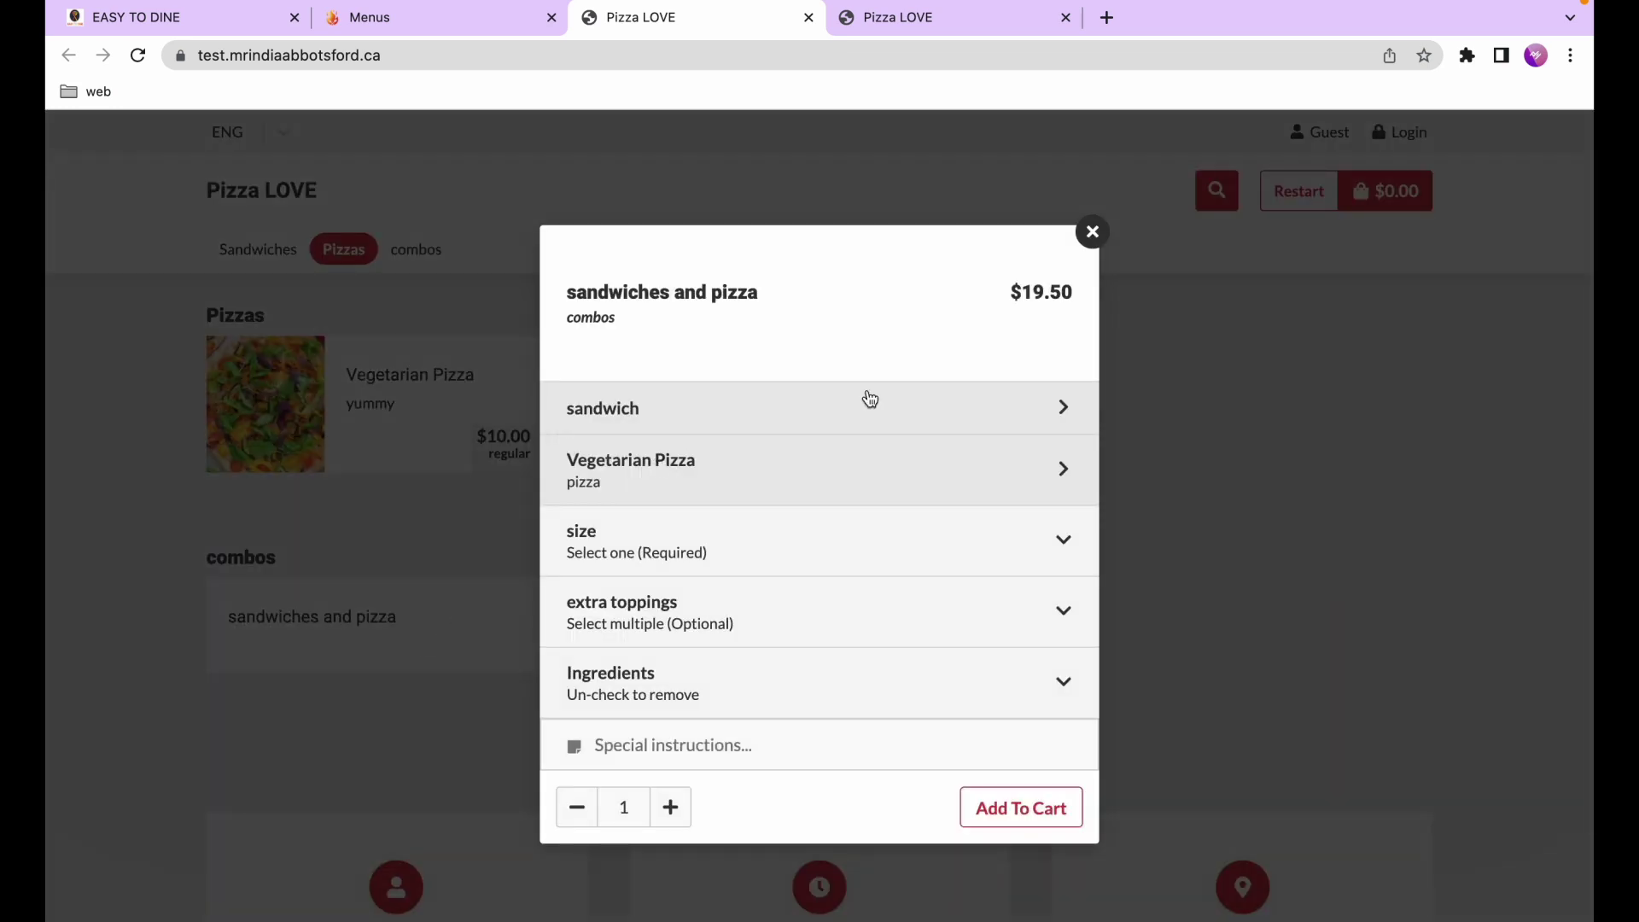
Pick Grilled Chicken to confirm the combo now totals $22.50, then return to admin Menus
{"action": "left_click", "coordinate": [1062, 408]}
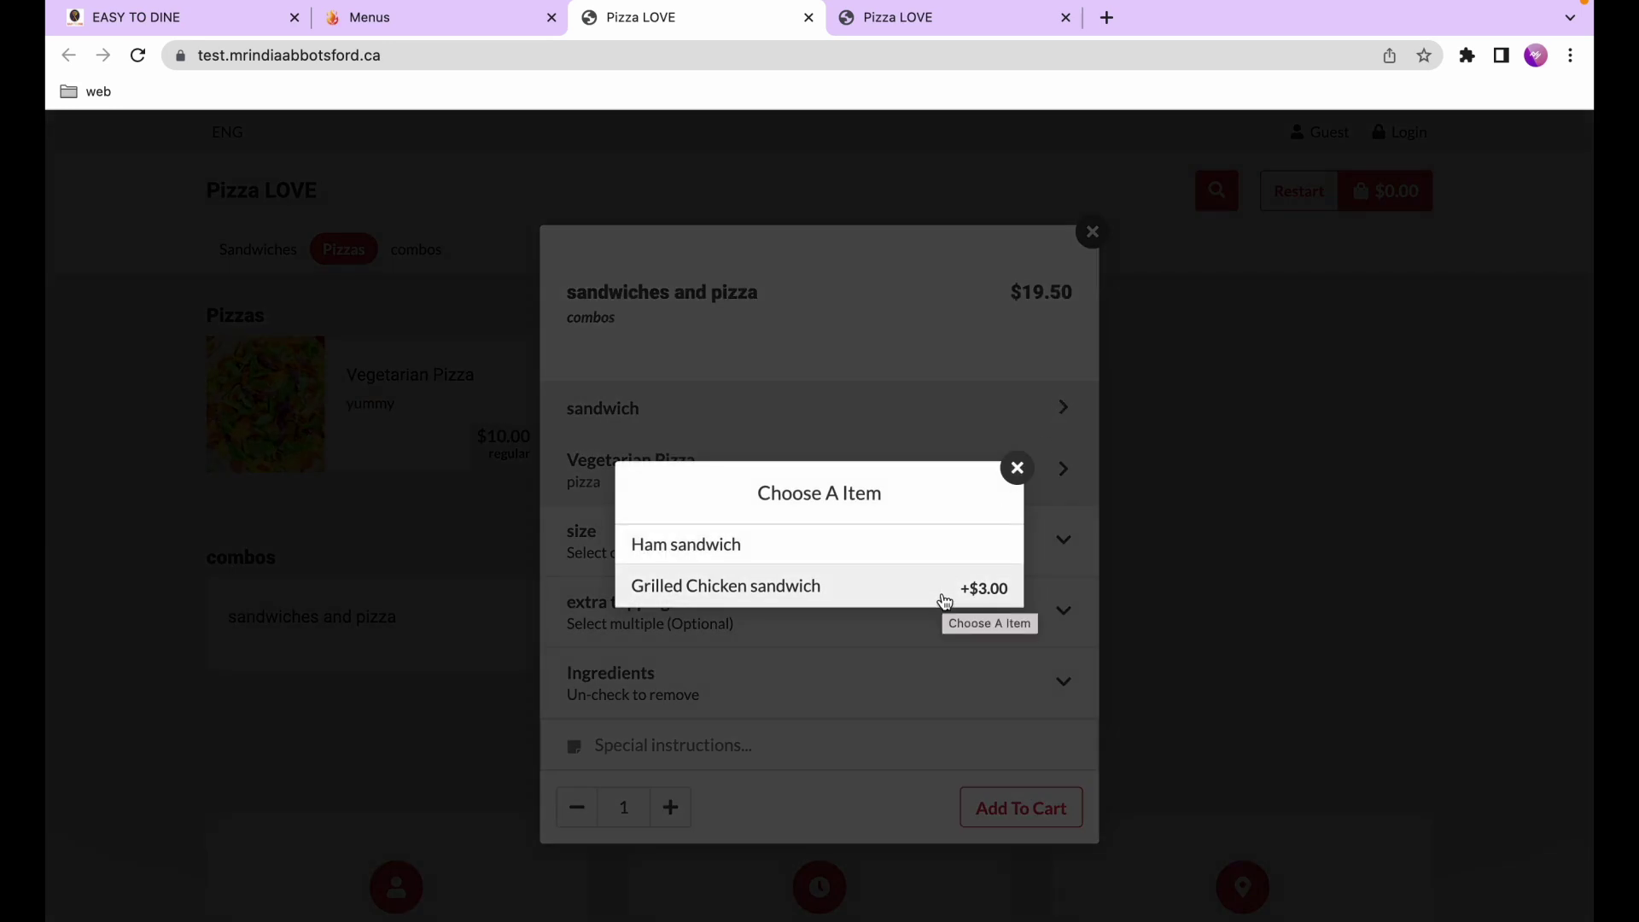
{"action": "left_click", "coordinate": [944, 600]}
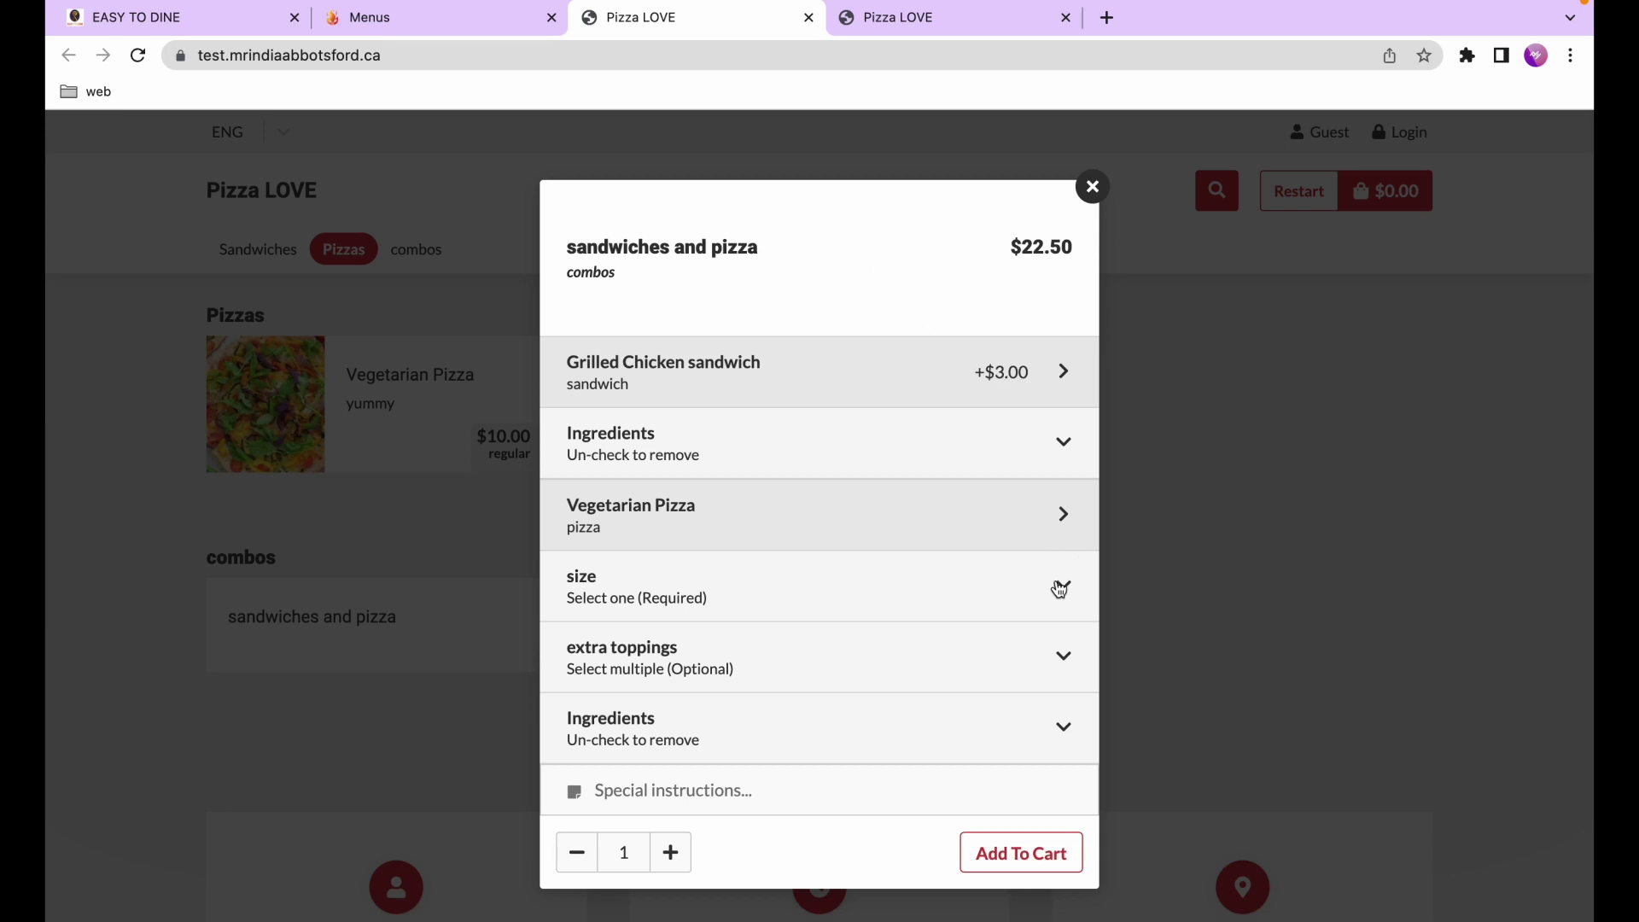
{"action": "left_click", "coordinate": [1062, 587]}
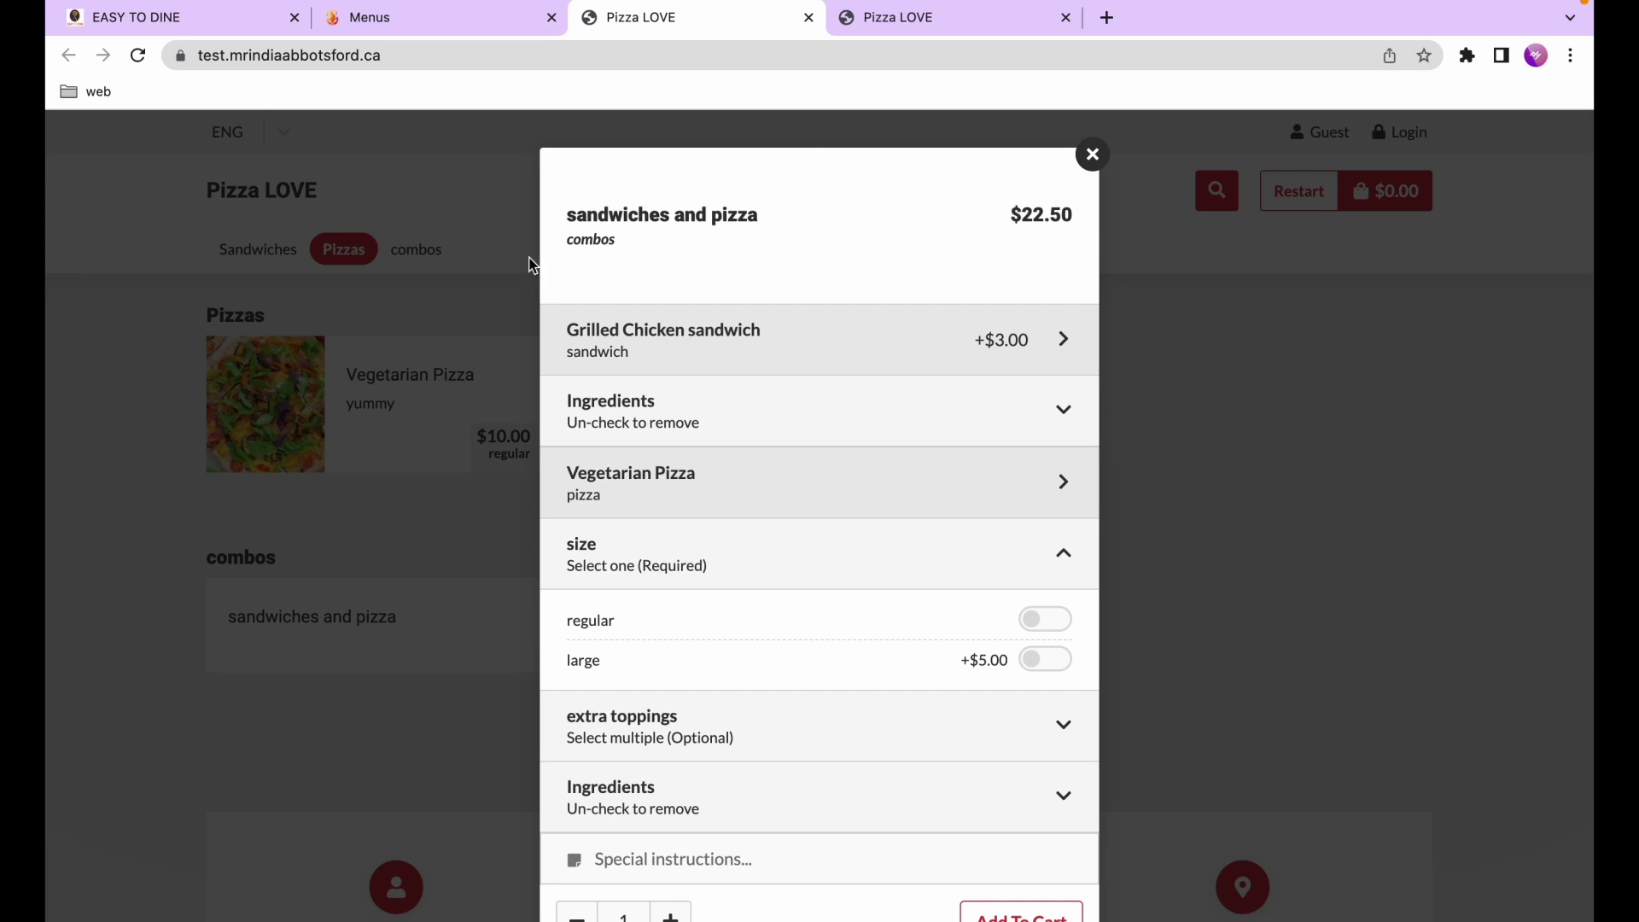
{"action": "left_click", "coordinate": [465, 521]}
{"action": "scroll", "coordinate": [608, 510], "scroll_direction": "up", "scroll_amount": 3}
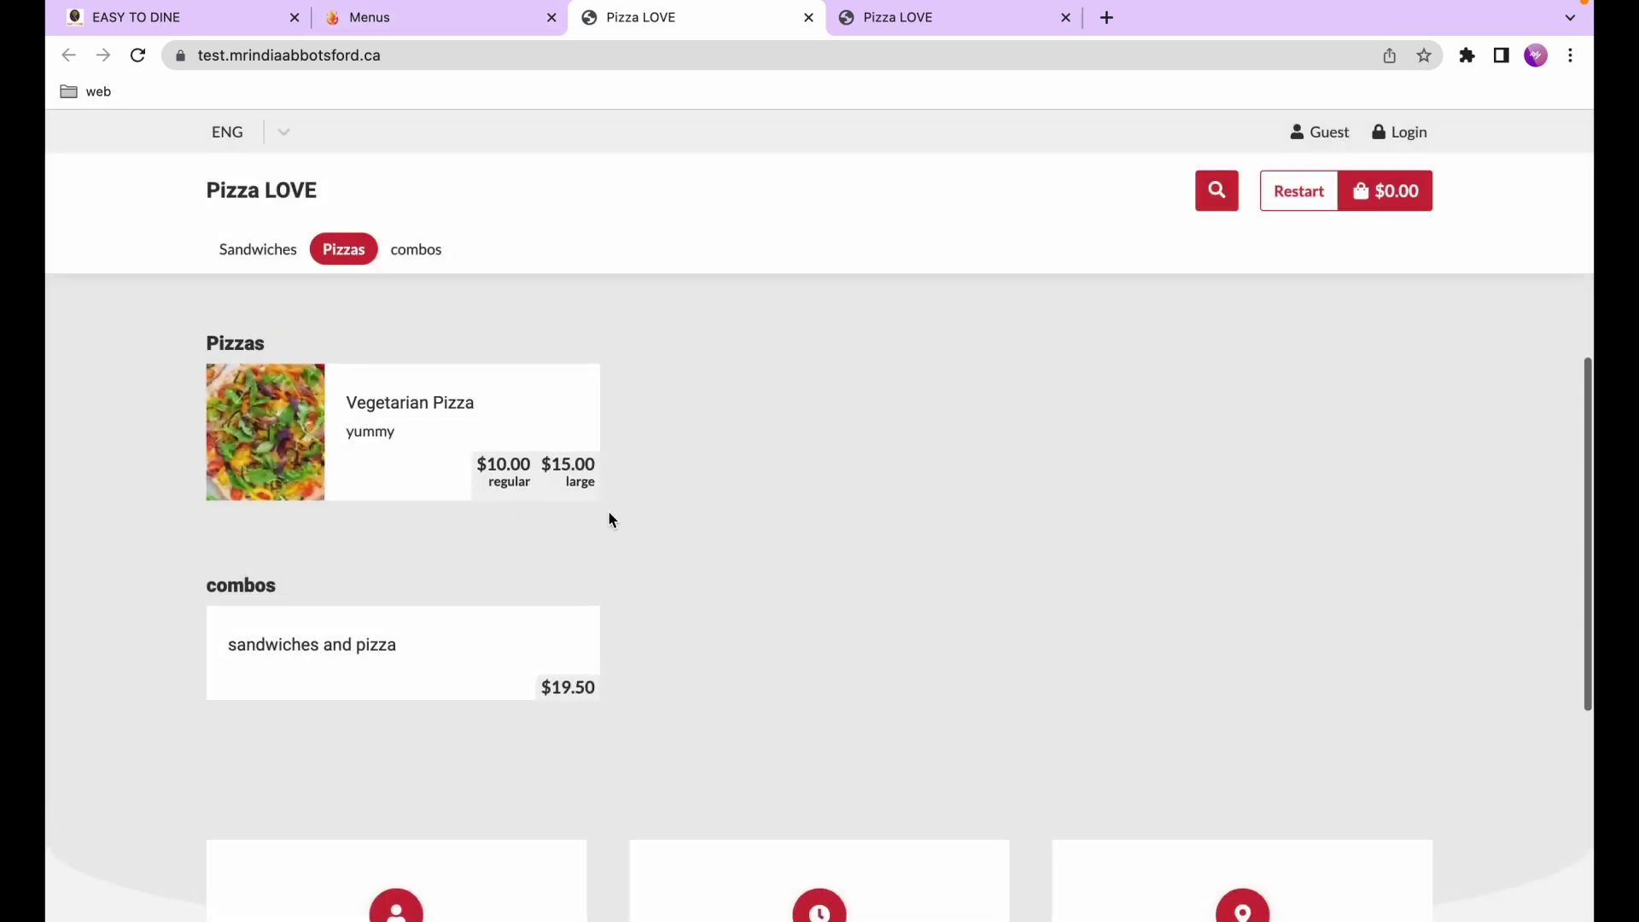
{"action": "left_click", "coordinate": [388, 19]}
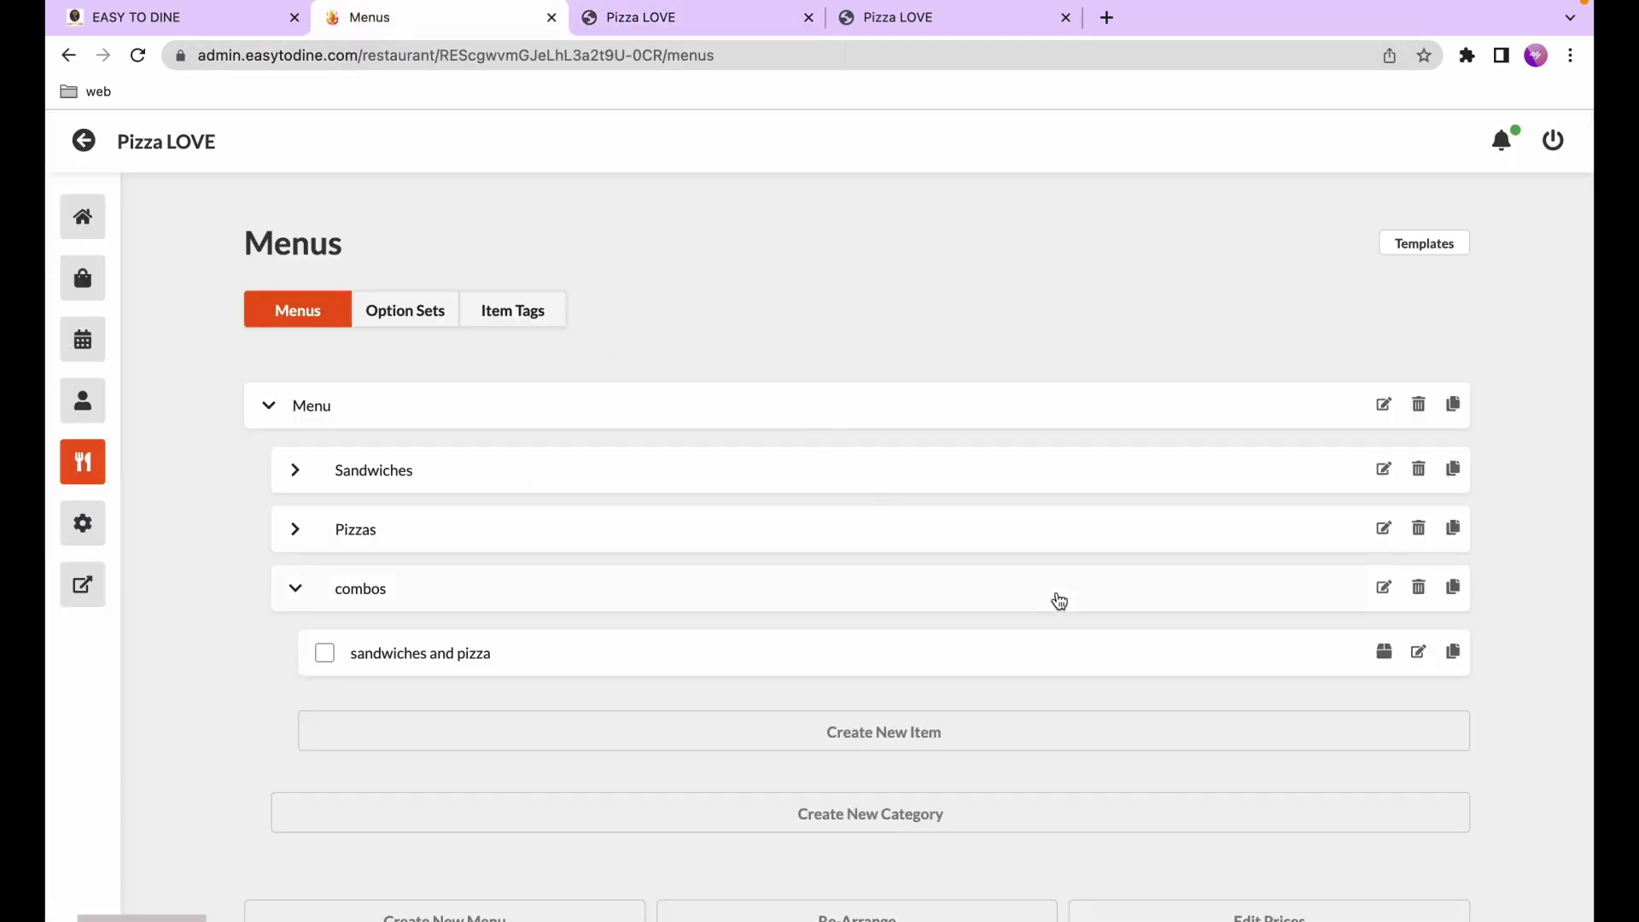
Add 'pizza - size' to the sandwiches and pizza combo's Option Set Blacklist and save
{"action": "left_click", "coordinate": [1419, 651]}
{"action": "scroll", "coordinate": [886, 714], "scroll_direction": "down", "scroll_amount": 10}
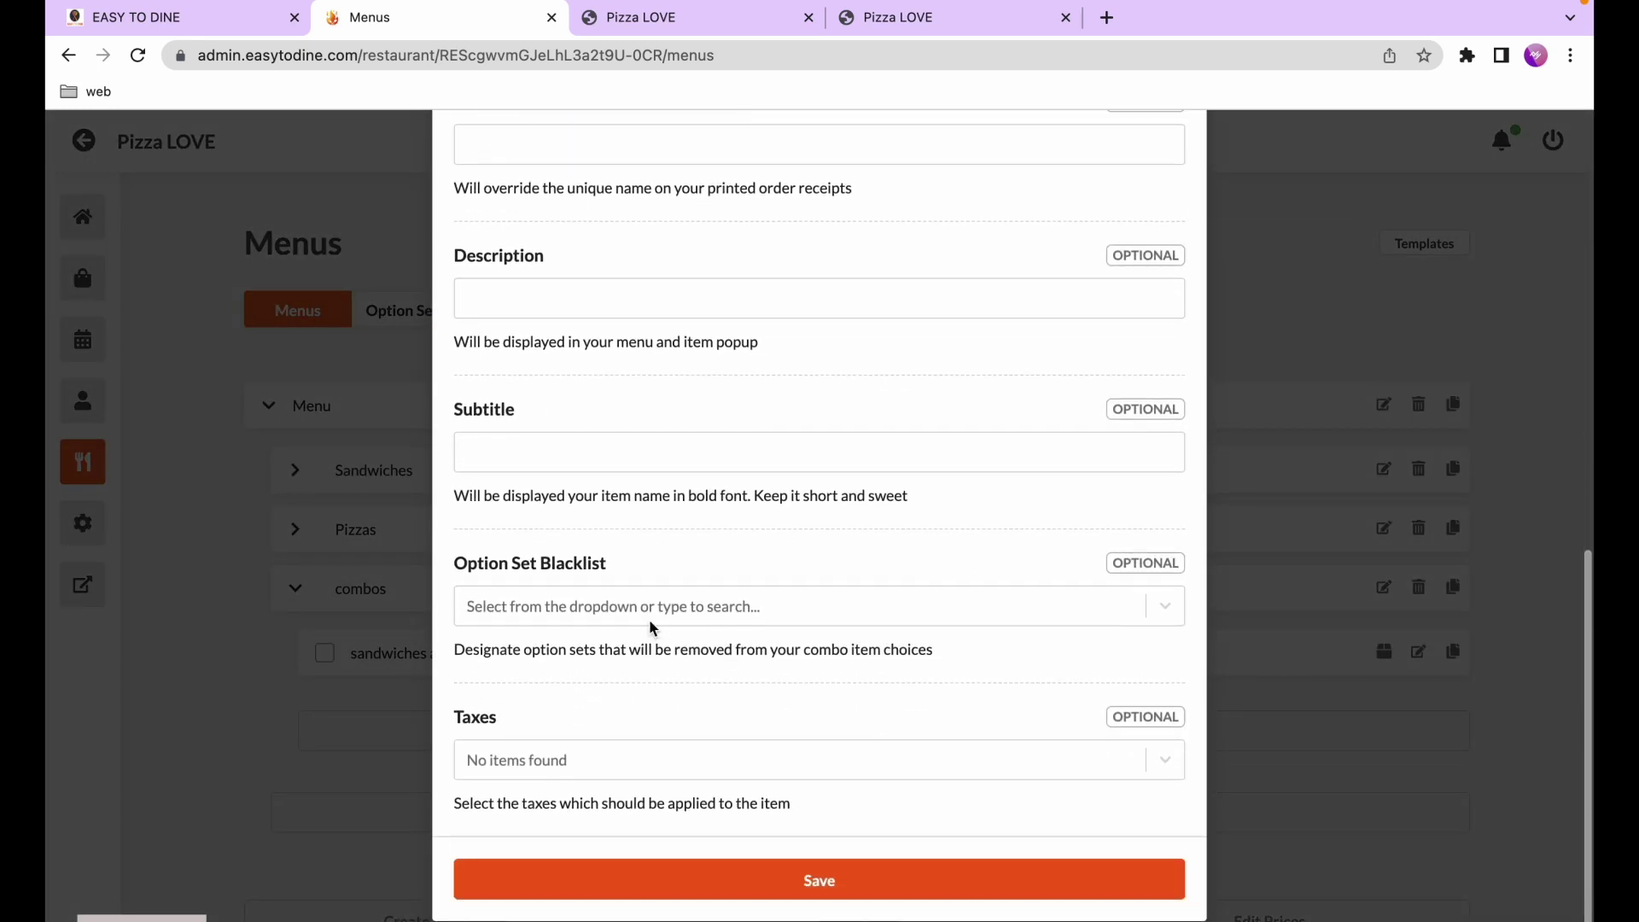
{"action": "left_click", "coordinate": [641, 612]}
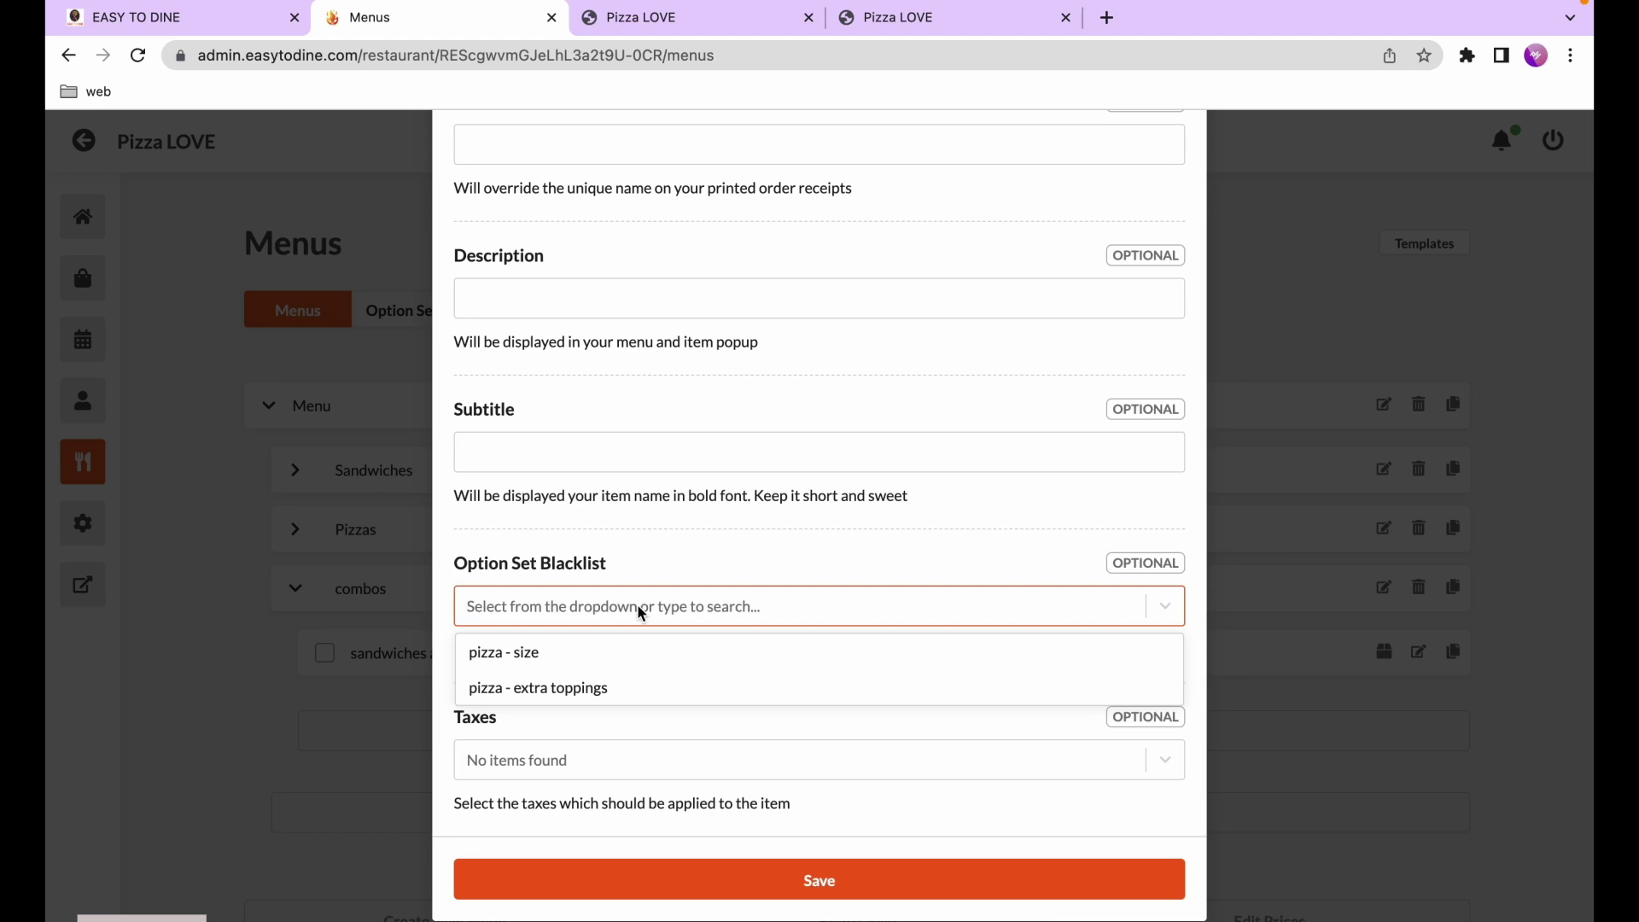
{"action": "left_click", "coordinate": [587, 653]}
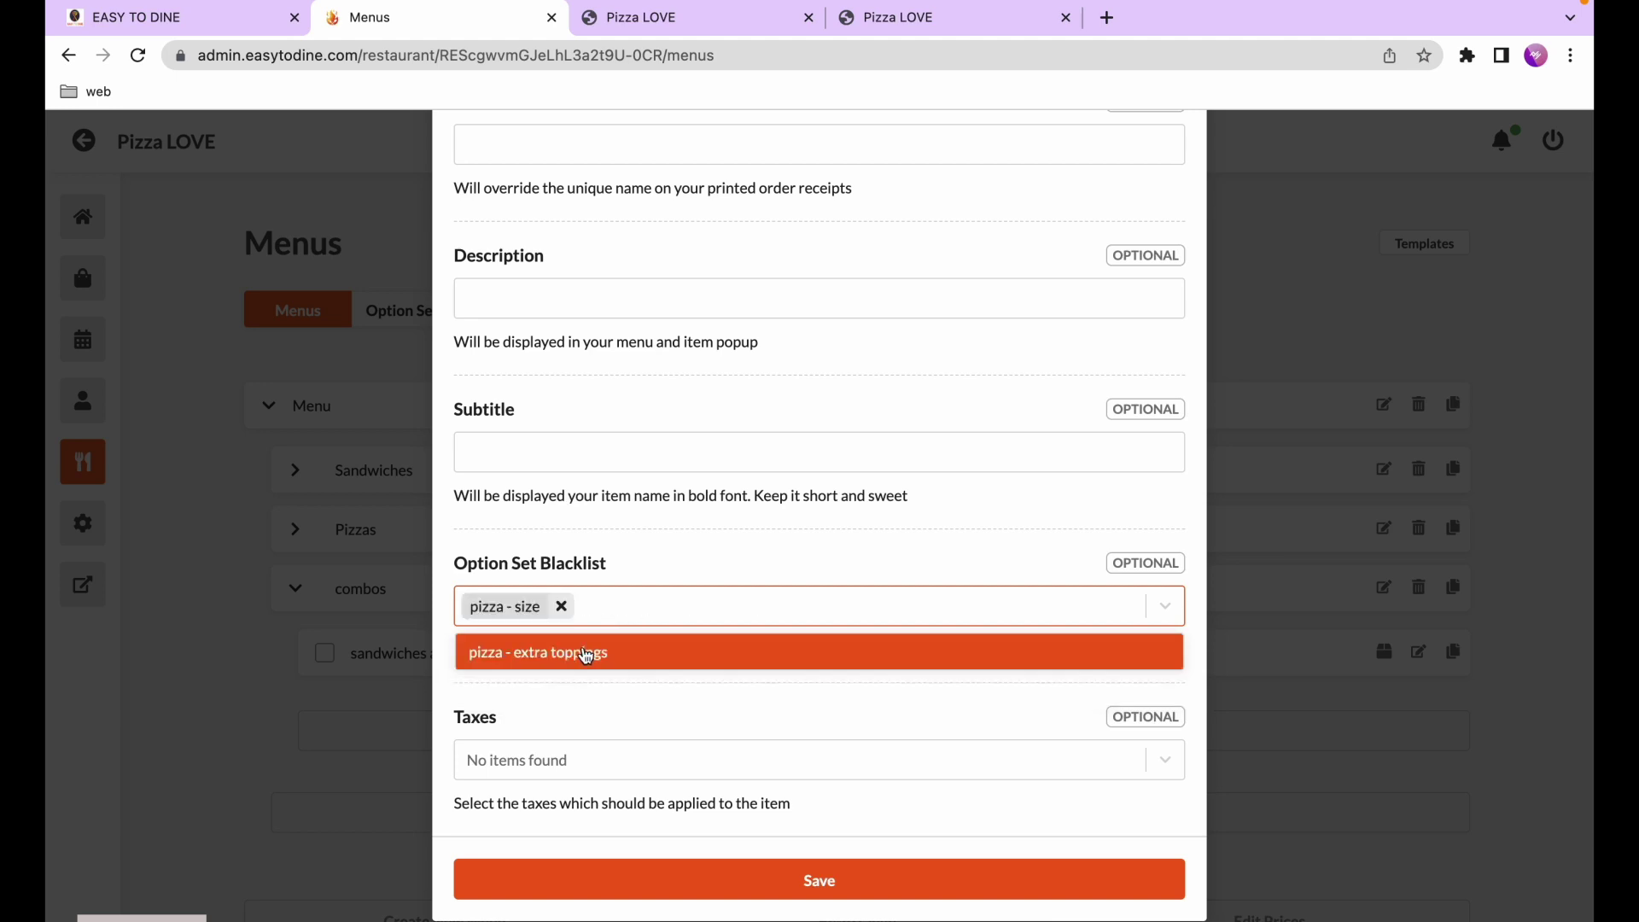
{"action": "left_click", "coordinate": [590, 879]}
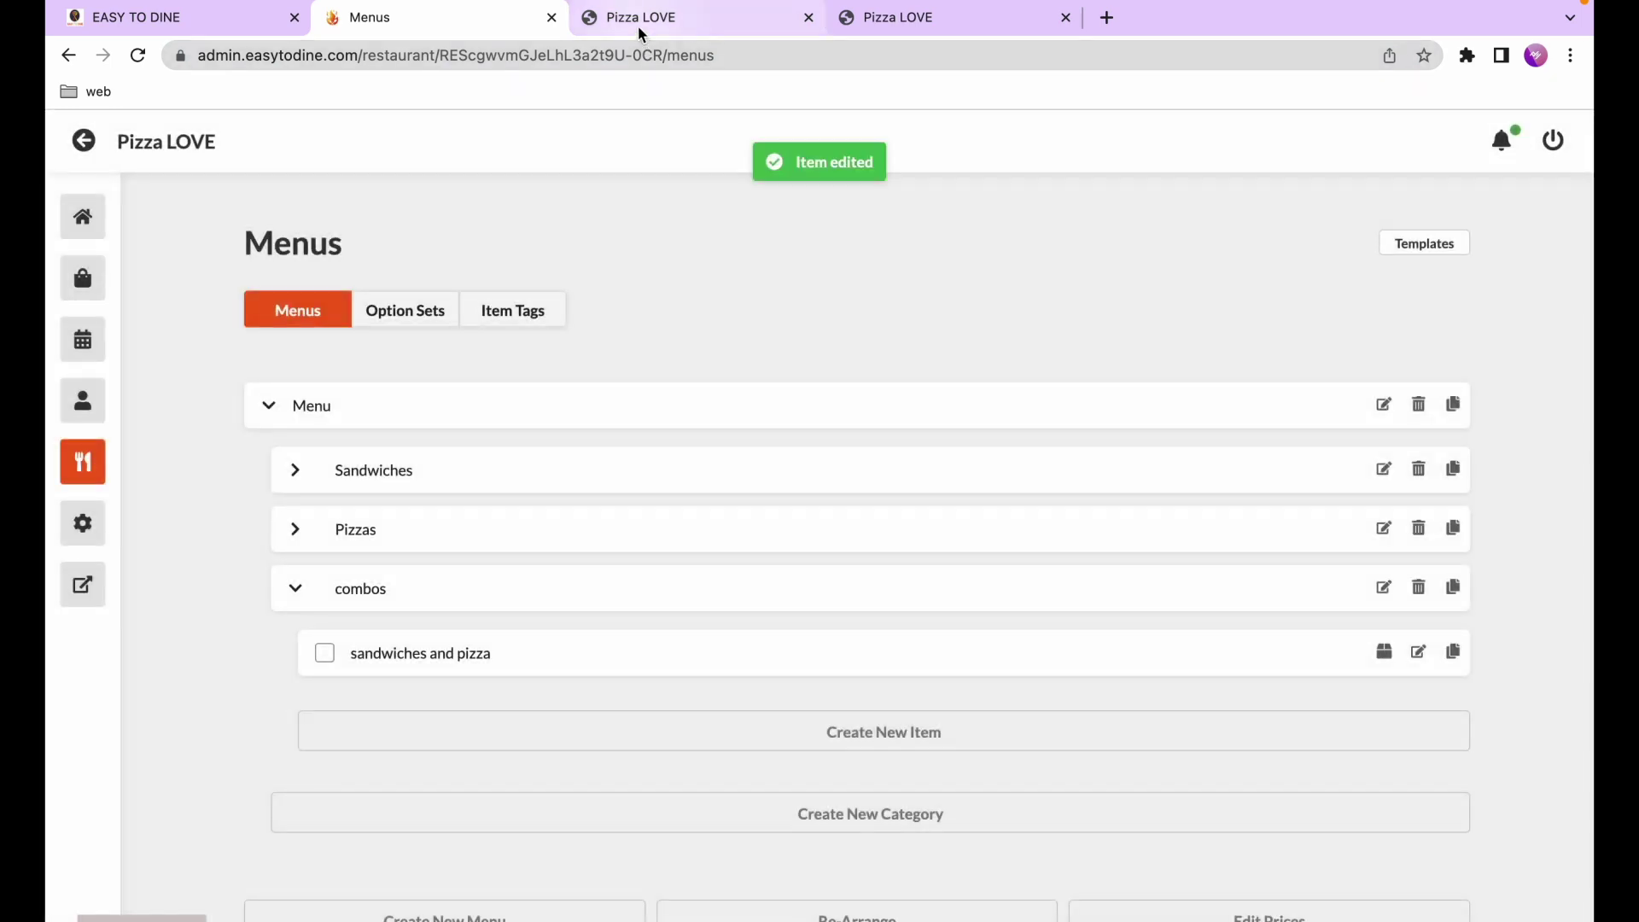
Reload the storefront and open the combo's pizza choice to verify no size option appears
{"action": "left_click", "coordinate": [638, 25]}
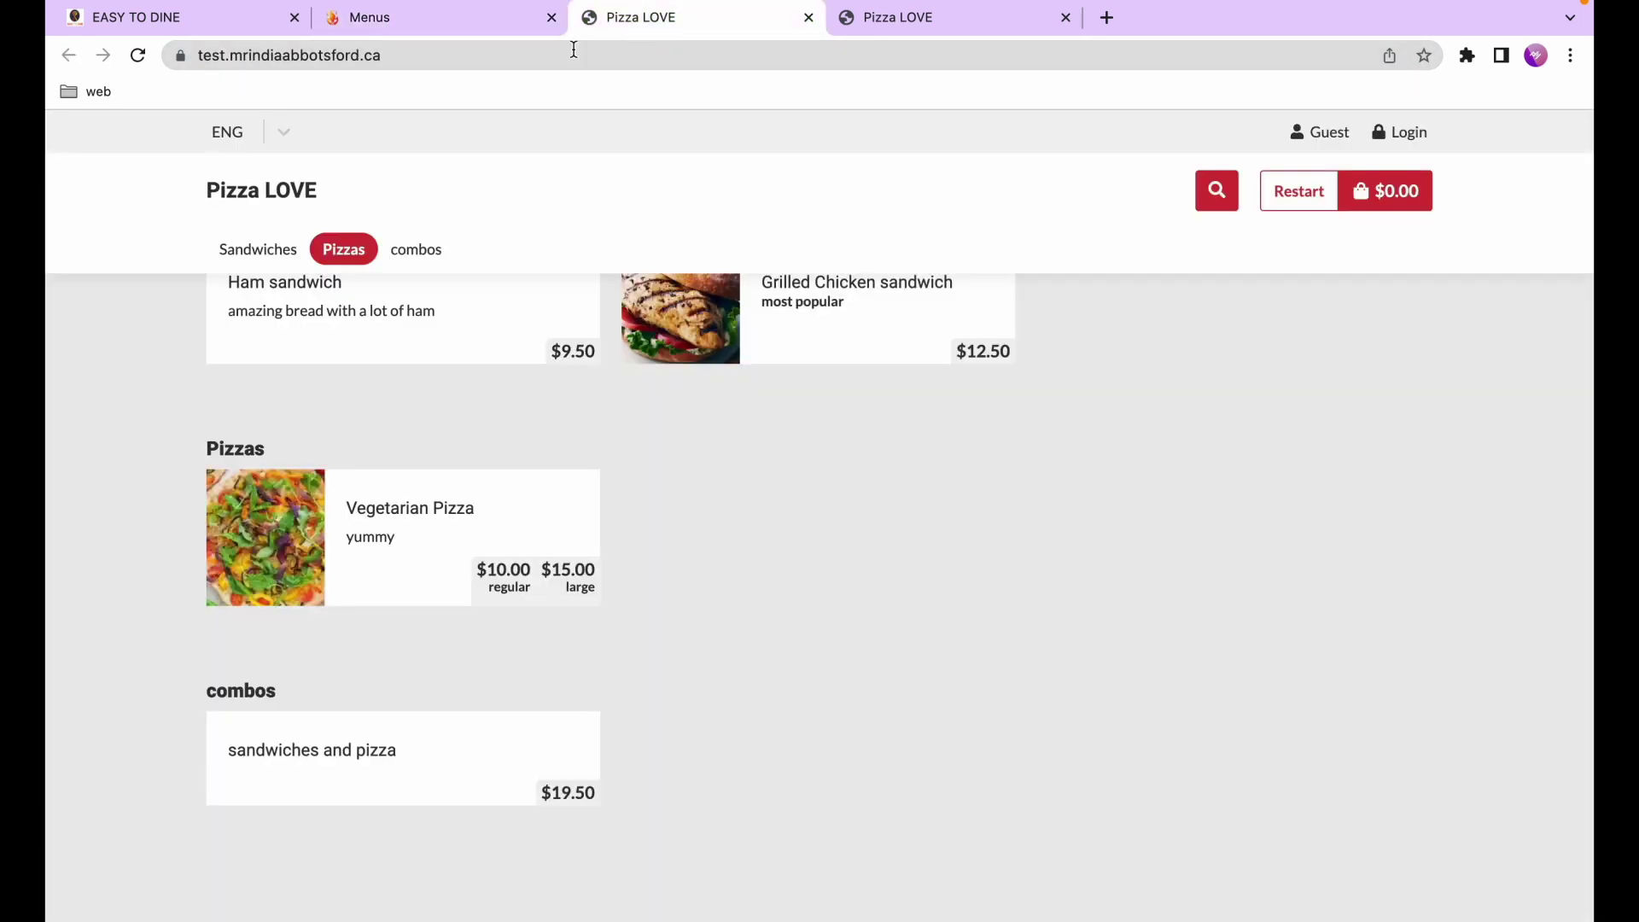
{"action": "left_click", "coordinate": [138, 56]}
{"action": "scroll", "coordinate": [506, 572], "scroll_direction": "down", "scroll_amount": 7}
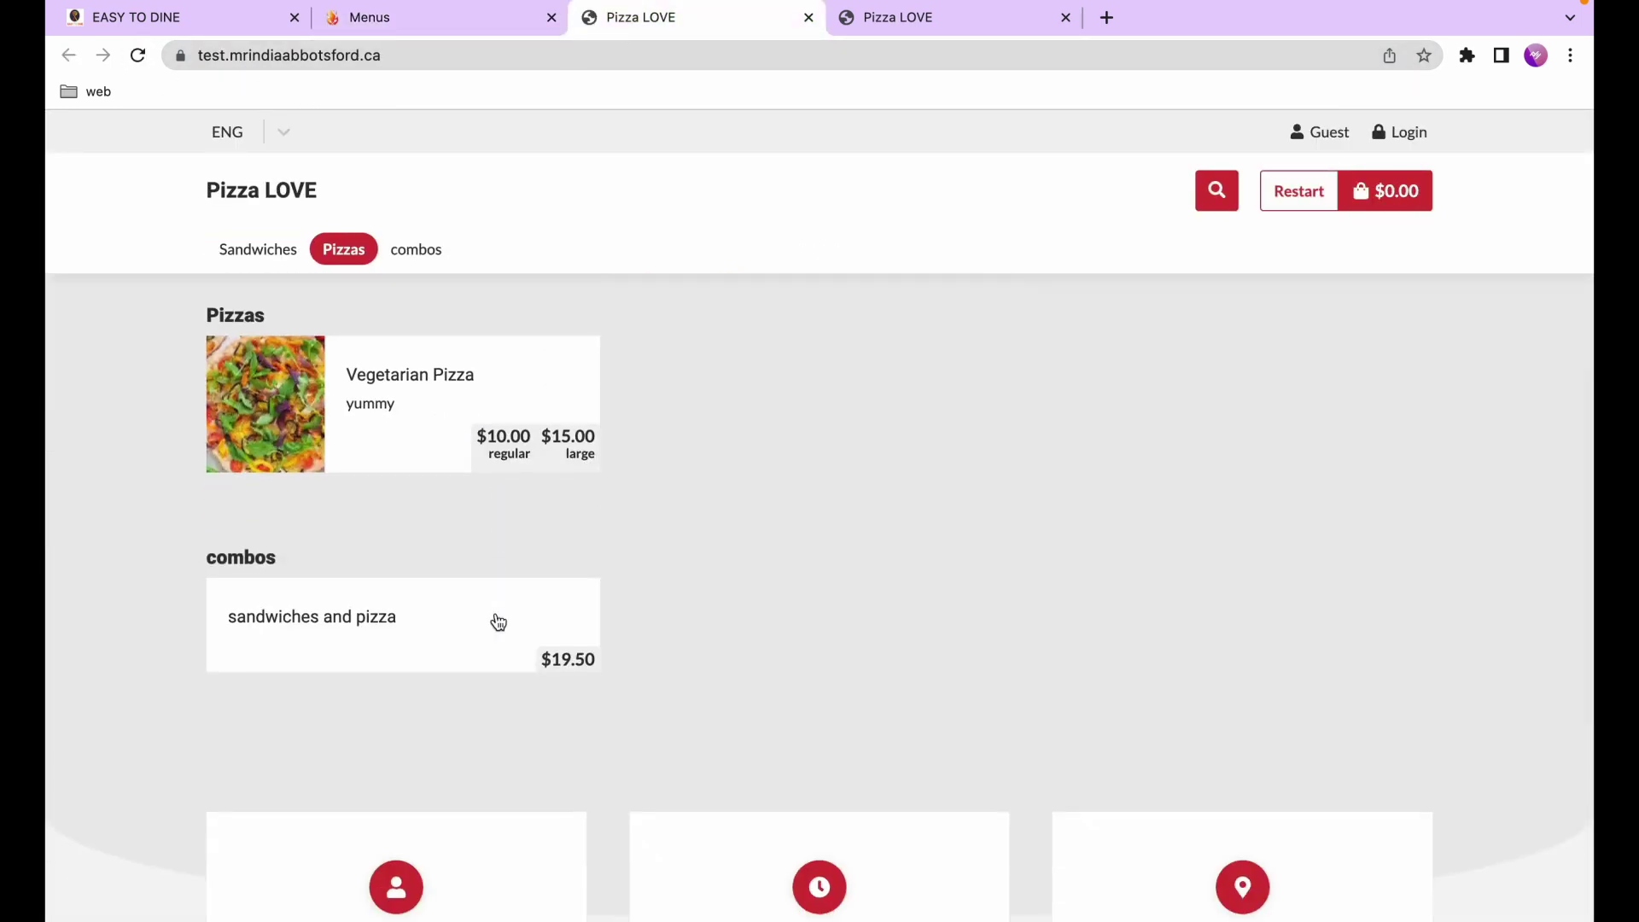
{"action": "left_click", "coordinate": [465, 623]}
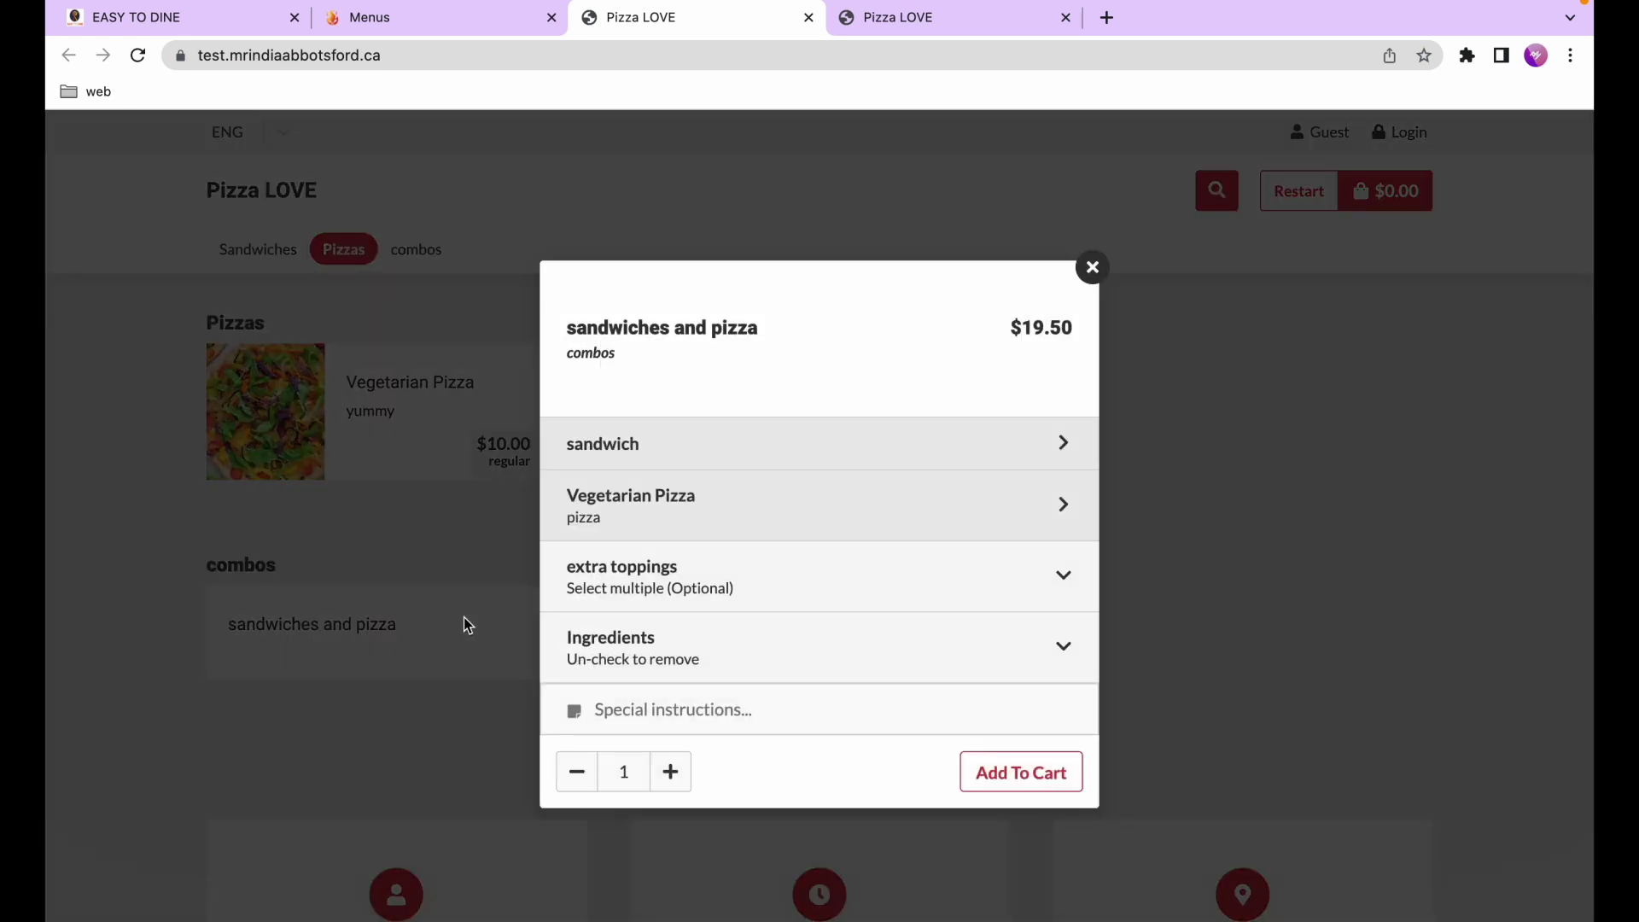
{"action": "left_click", "coordinate": [1058, 503]}
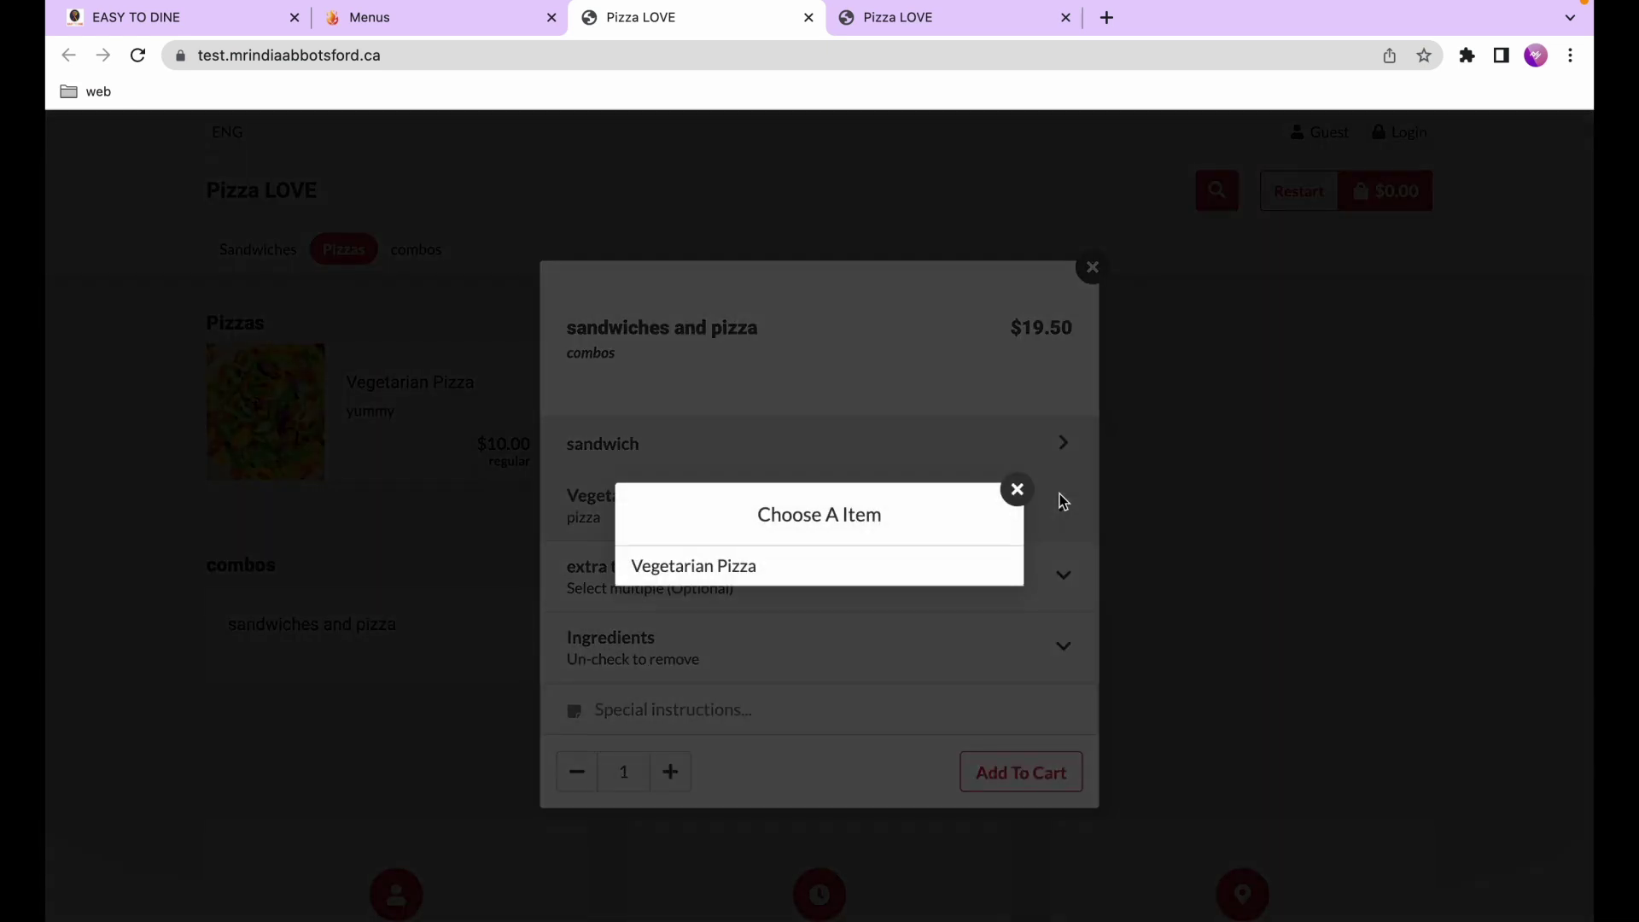
{"action": "left_click", "coordinate": [1014, 495]}
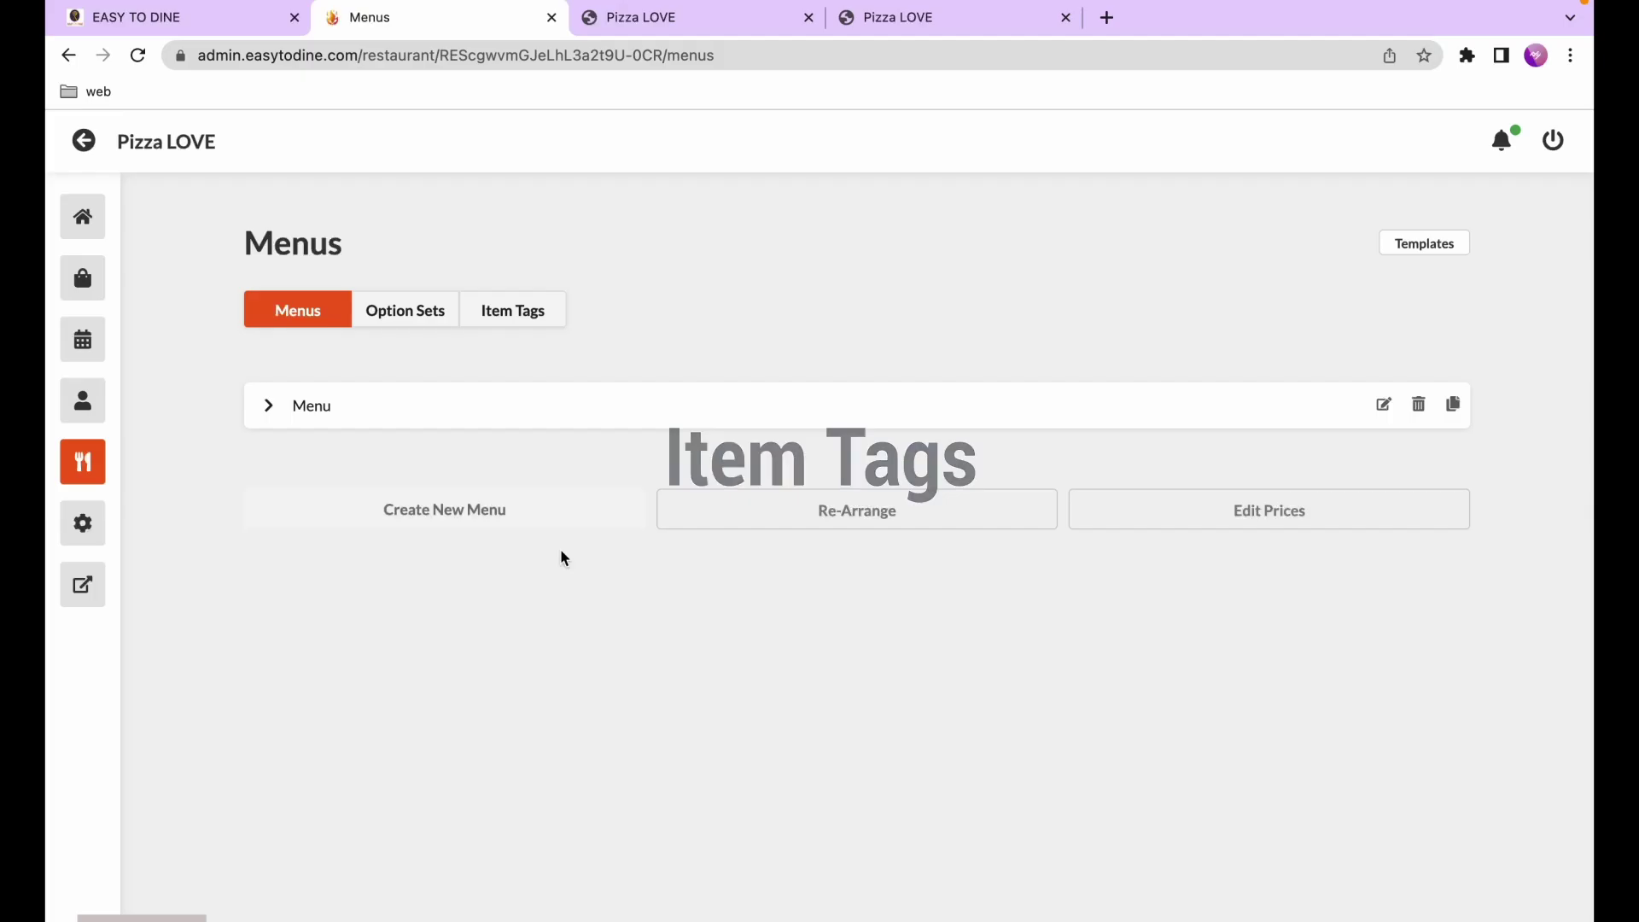
Go to the Item Tags section and start a new item tag
{"action": "left_click", "coordinate": [271, 411]}
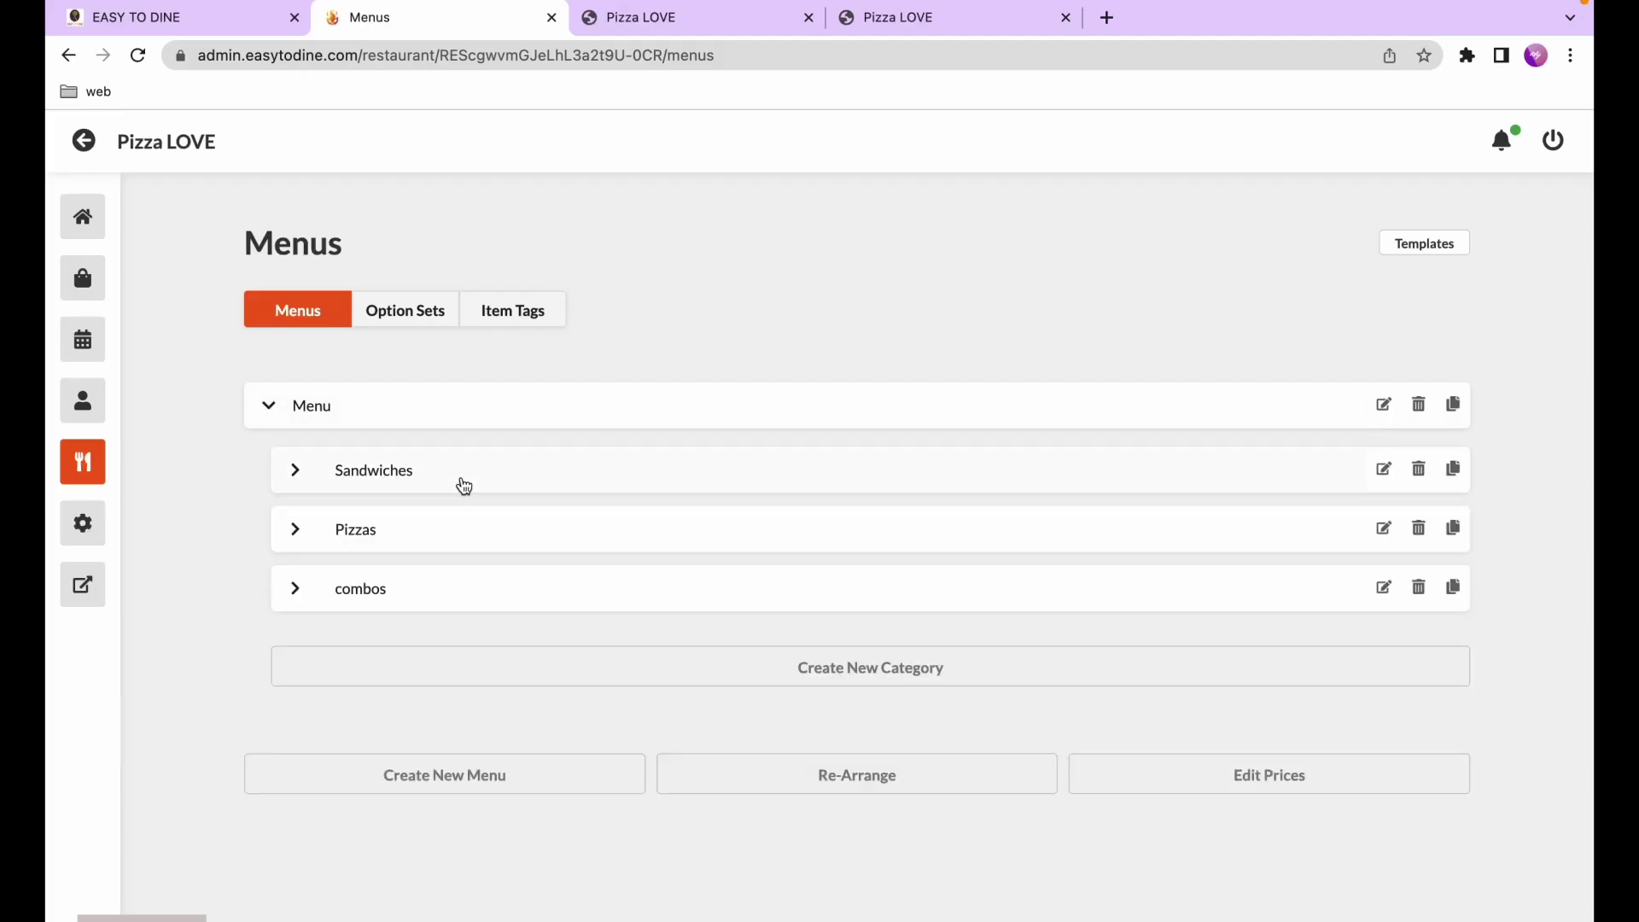
{"action": "left_click", "coordinate": [501, 321]}
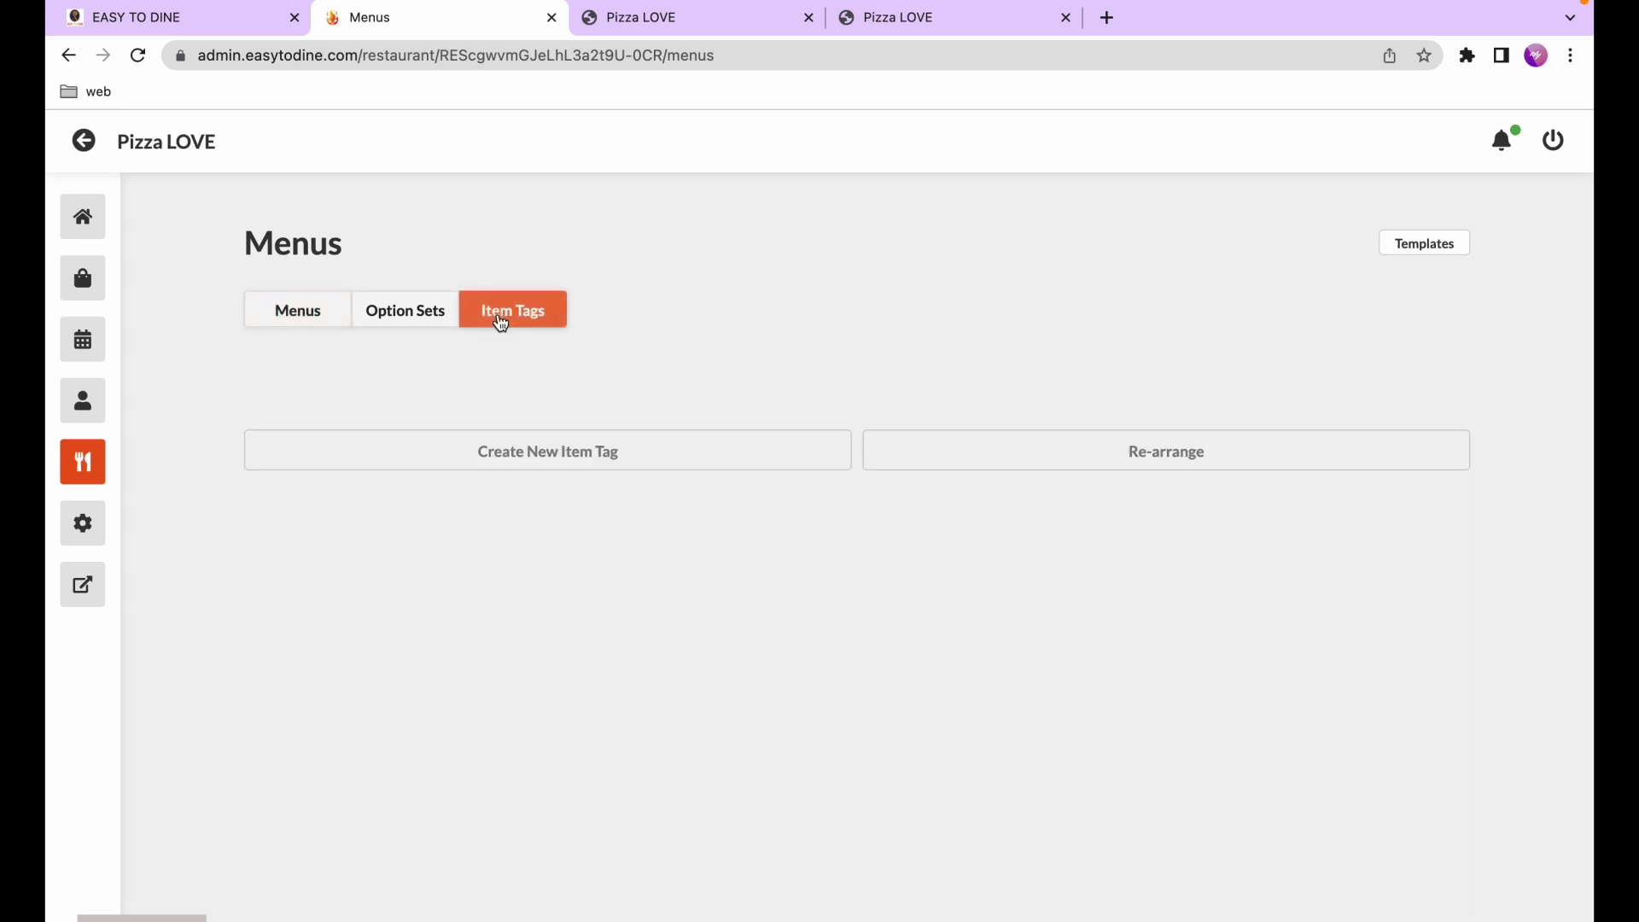
{"action": "left_click", "coordinate": [502, 453]}
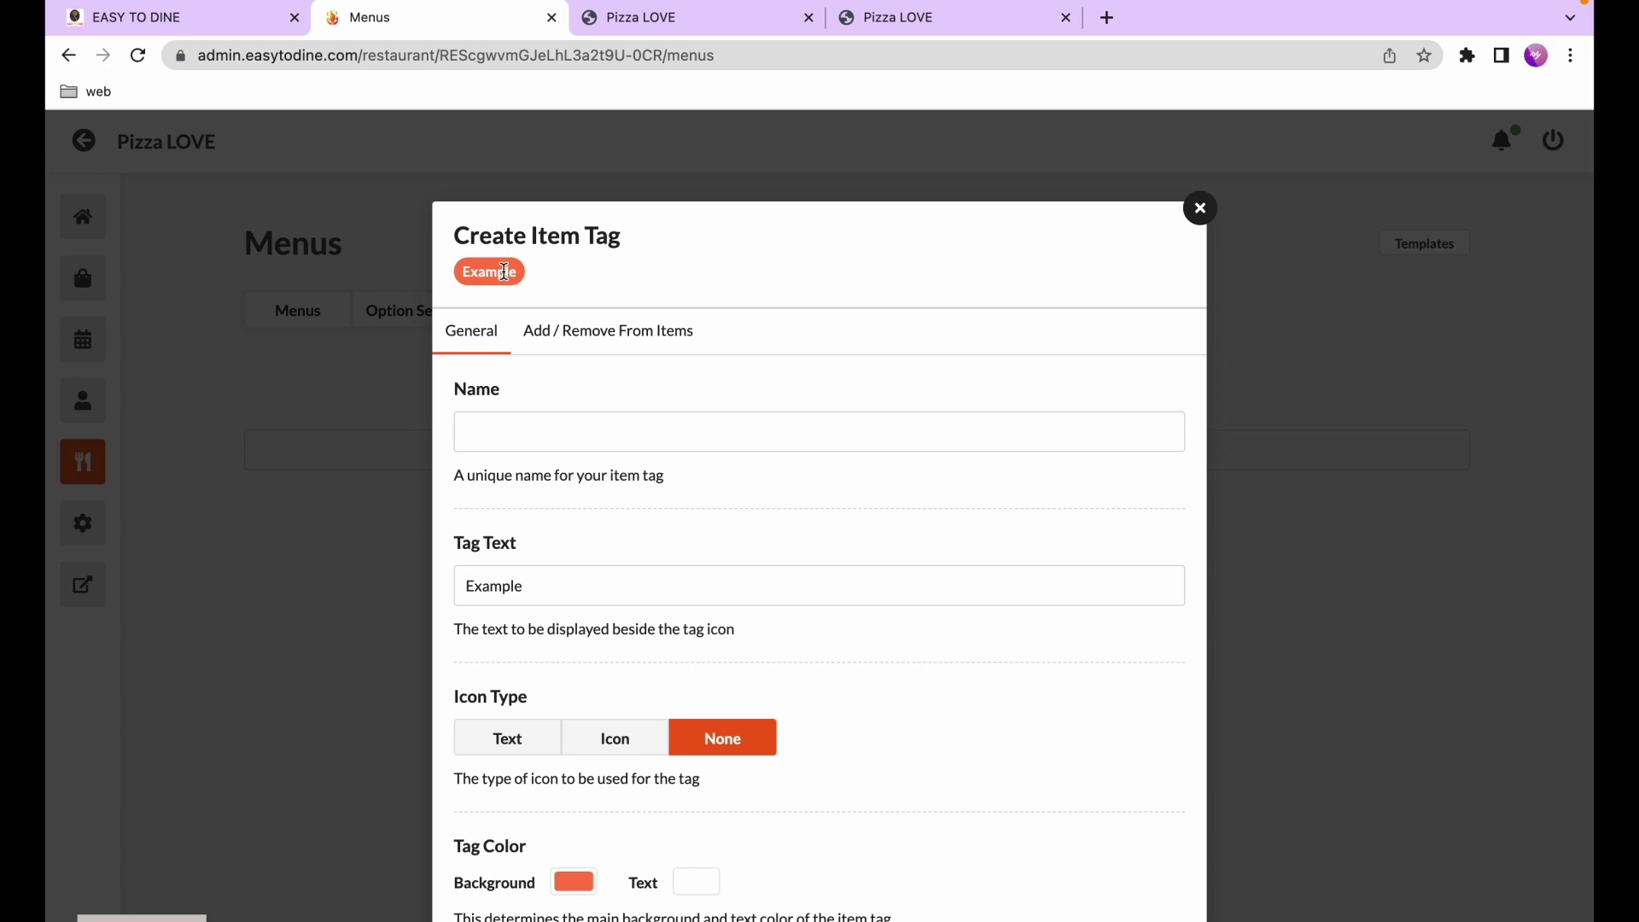
Name the tag 'spicy' and replace the Example tag text with 'spicy'
{"action": "left_click", "coordinate": [490, 436]}
{"action": "type", "text": "spicy"}
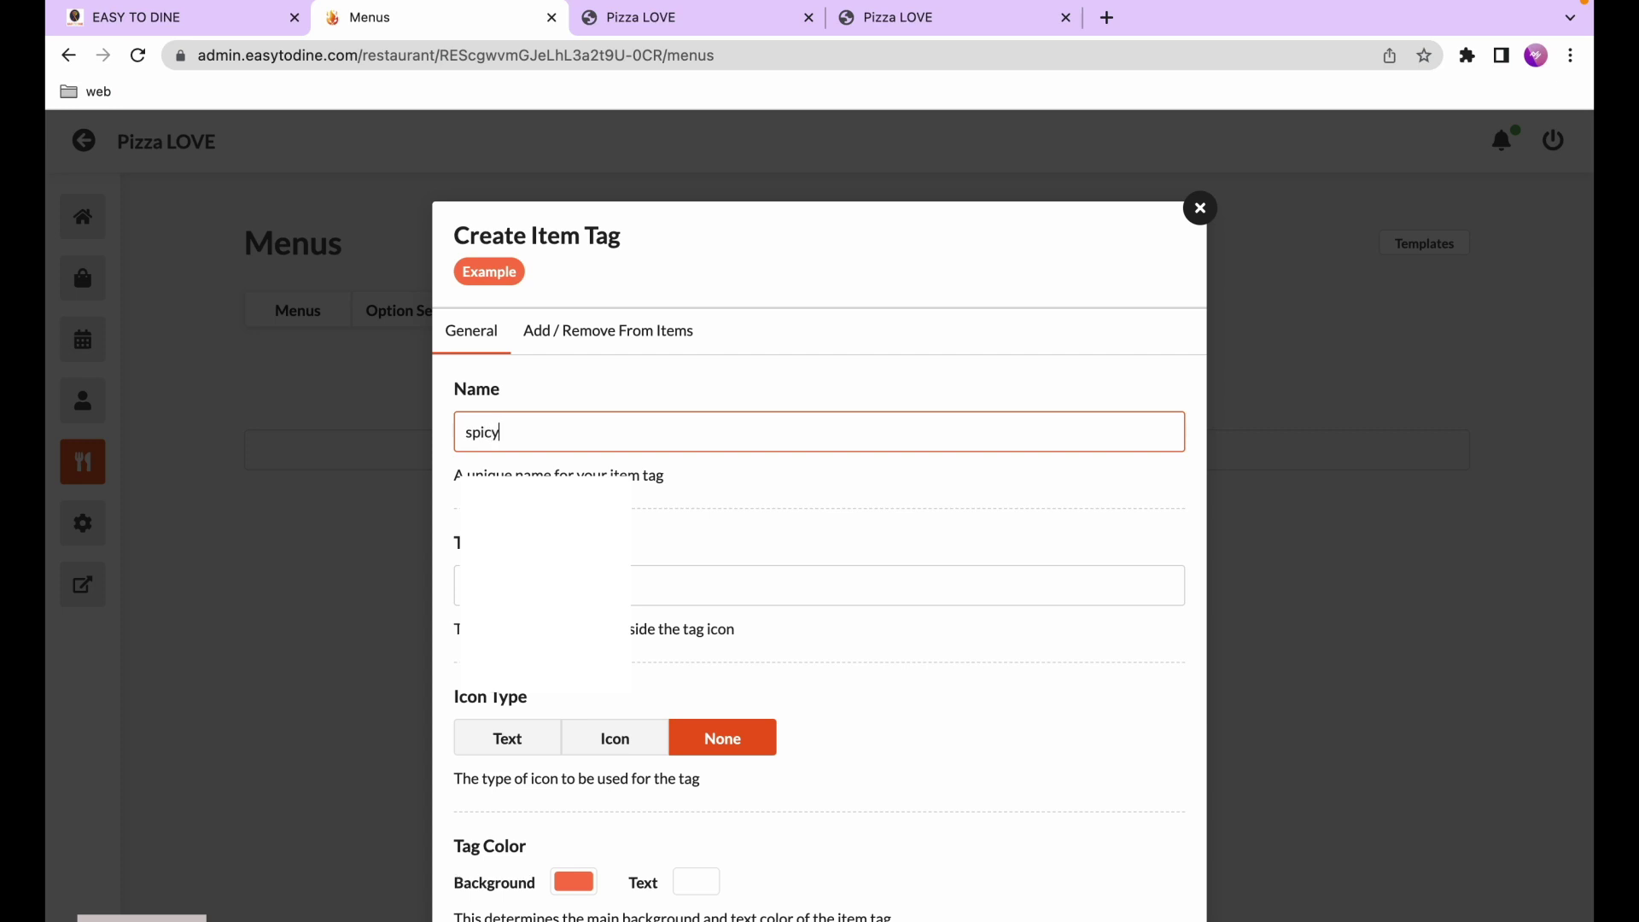
{"action": "left_click_drag", "start_coordinate": [545, 451], "coordinate": [417, 432]}
{"action": "key", "text": "ctrl+c"}
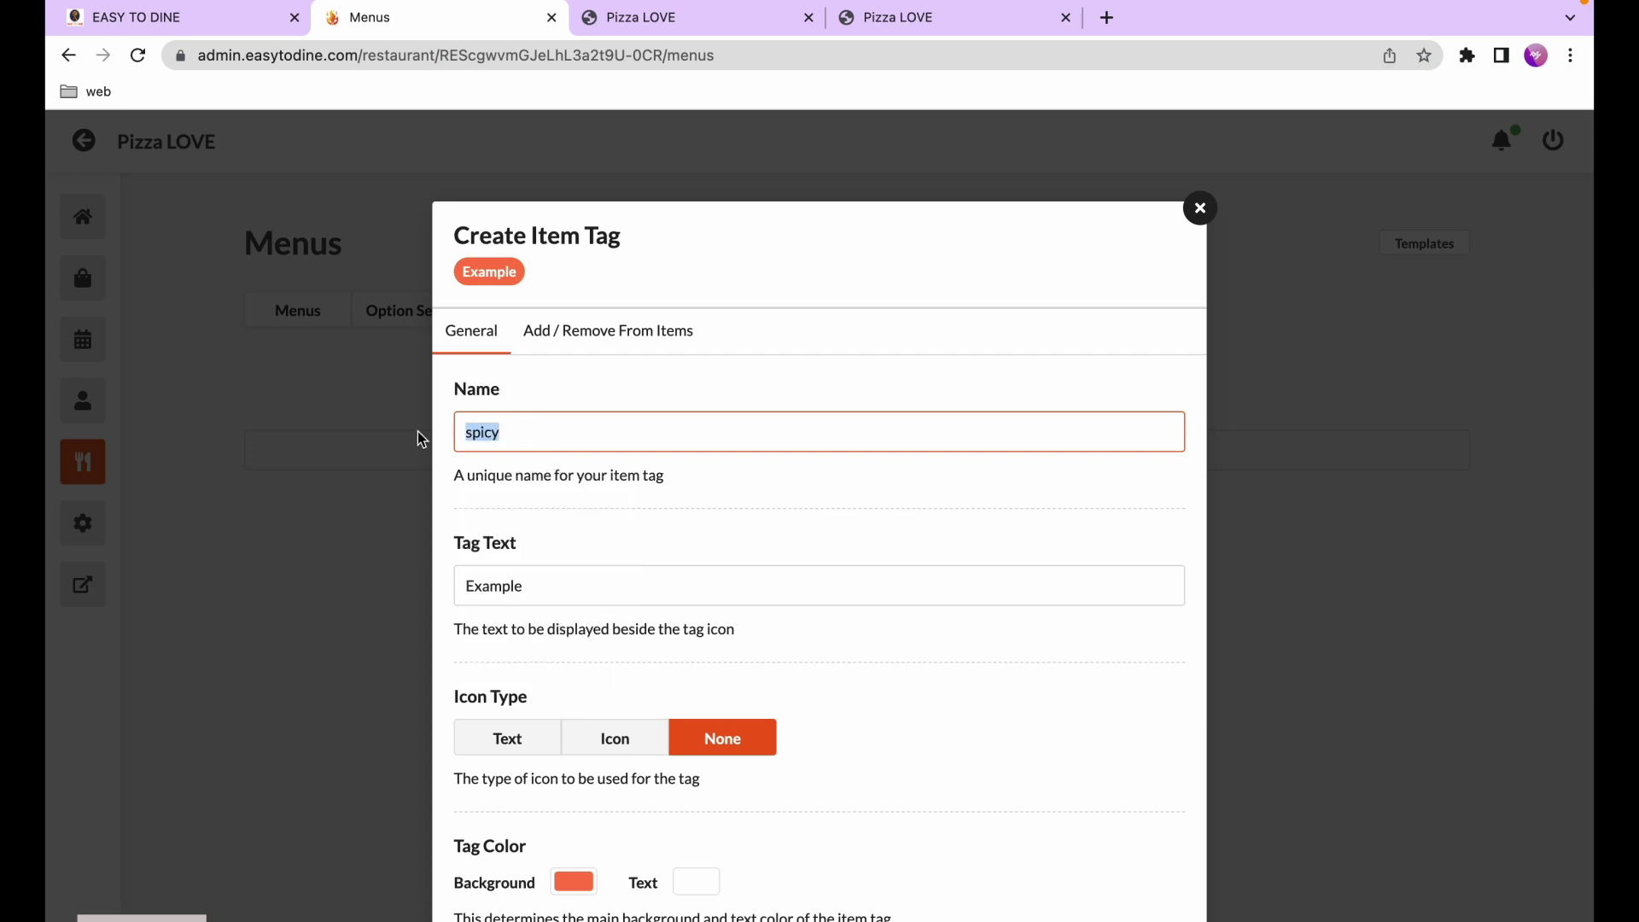
{"action": "left_click_drag", "start_coordinate": [531, 588], "coordinate": [424, 589]}
{"action": "key", "text": "ctrl+v"}
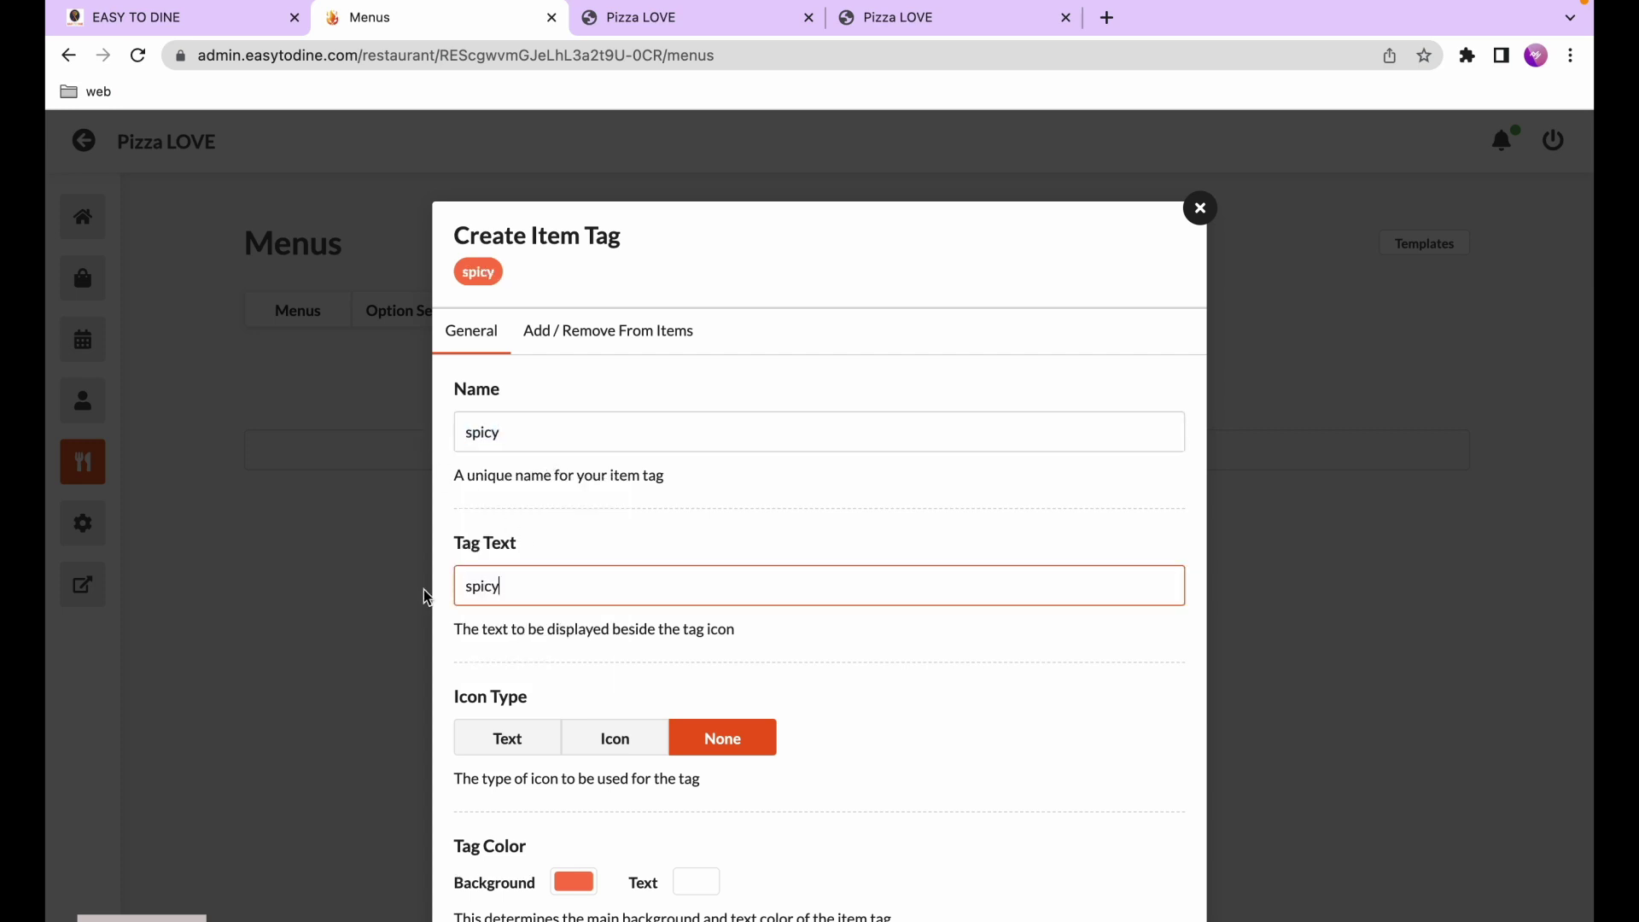
Try the Text icon type and enter a few letters of icon text
{"action": "scroll", "coordinate": [545, 673], "scroll_direction": "down", "scroll_amount": 2}
{"action": "left_click", "coordinate": [524, 623]}
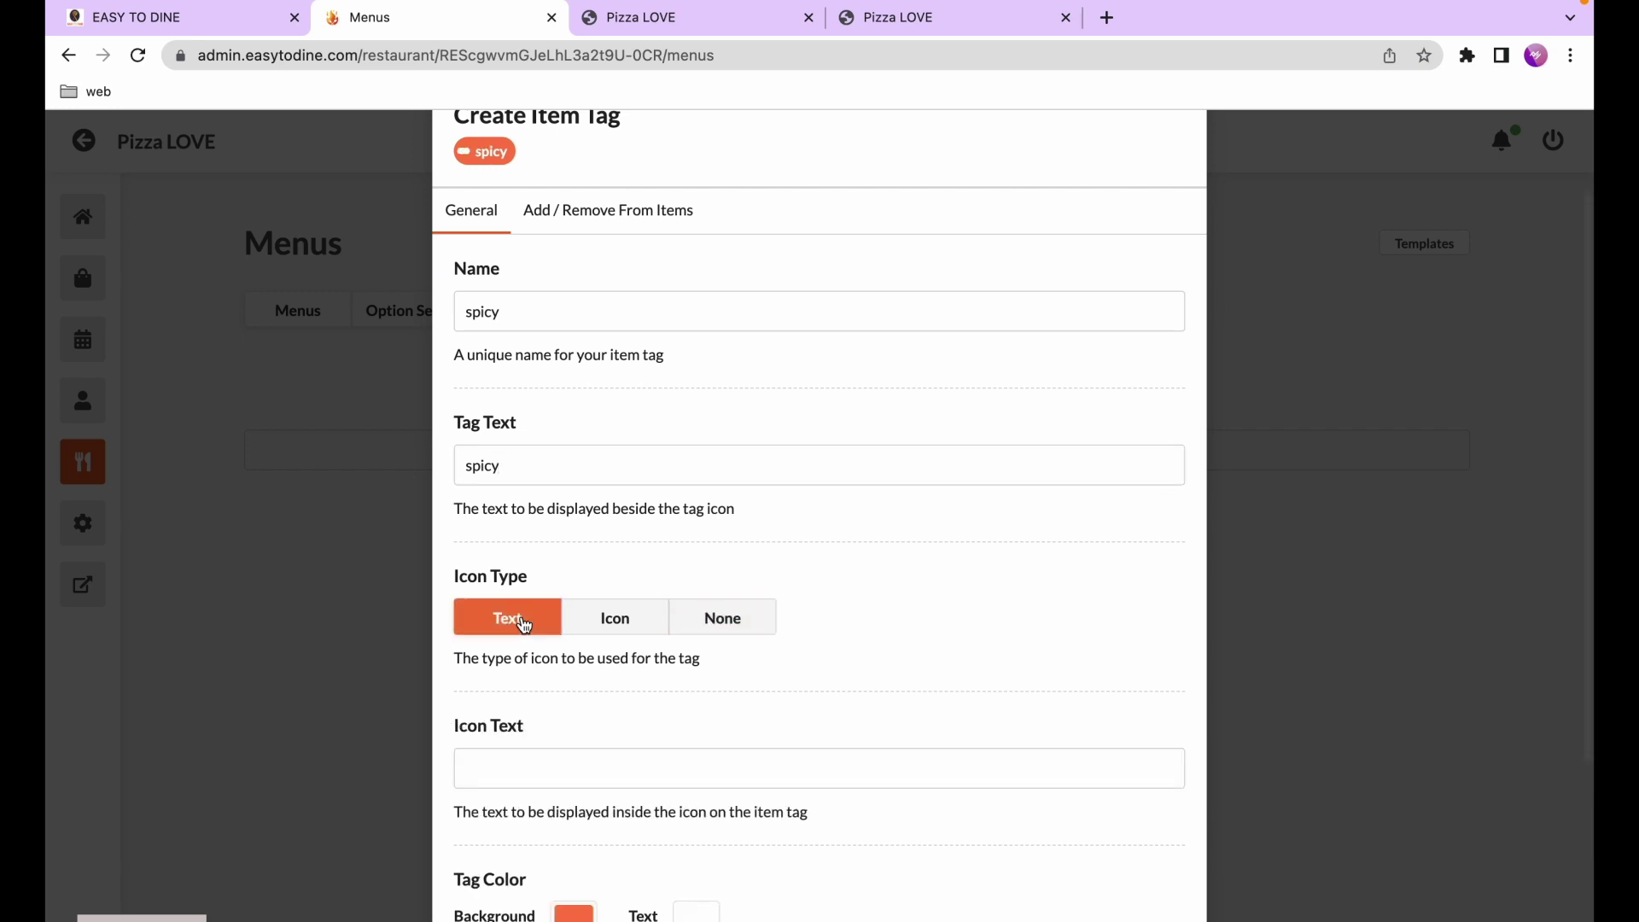
{"action": "left_click", "coordinate": [547, 767]}
{"action": "type", "text": "s"}
{"action": "scroll", "coordinate": [526, 751], "scroll_direction": "up", "scroll_amount": 3}
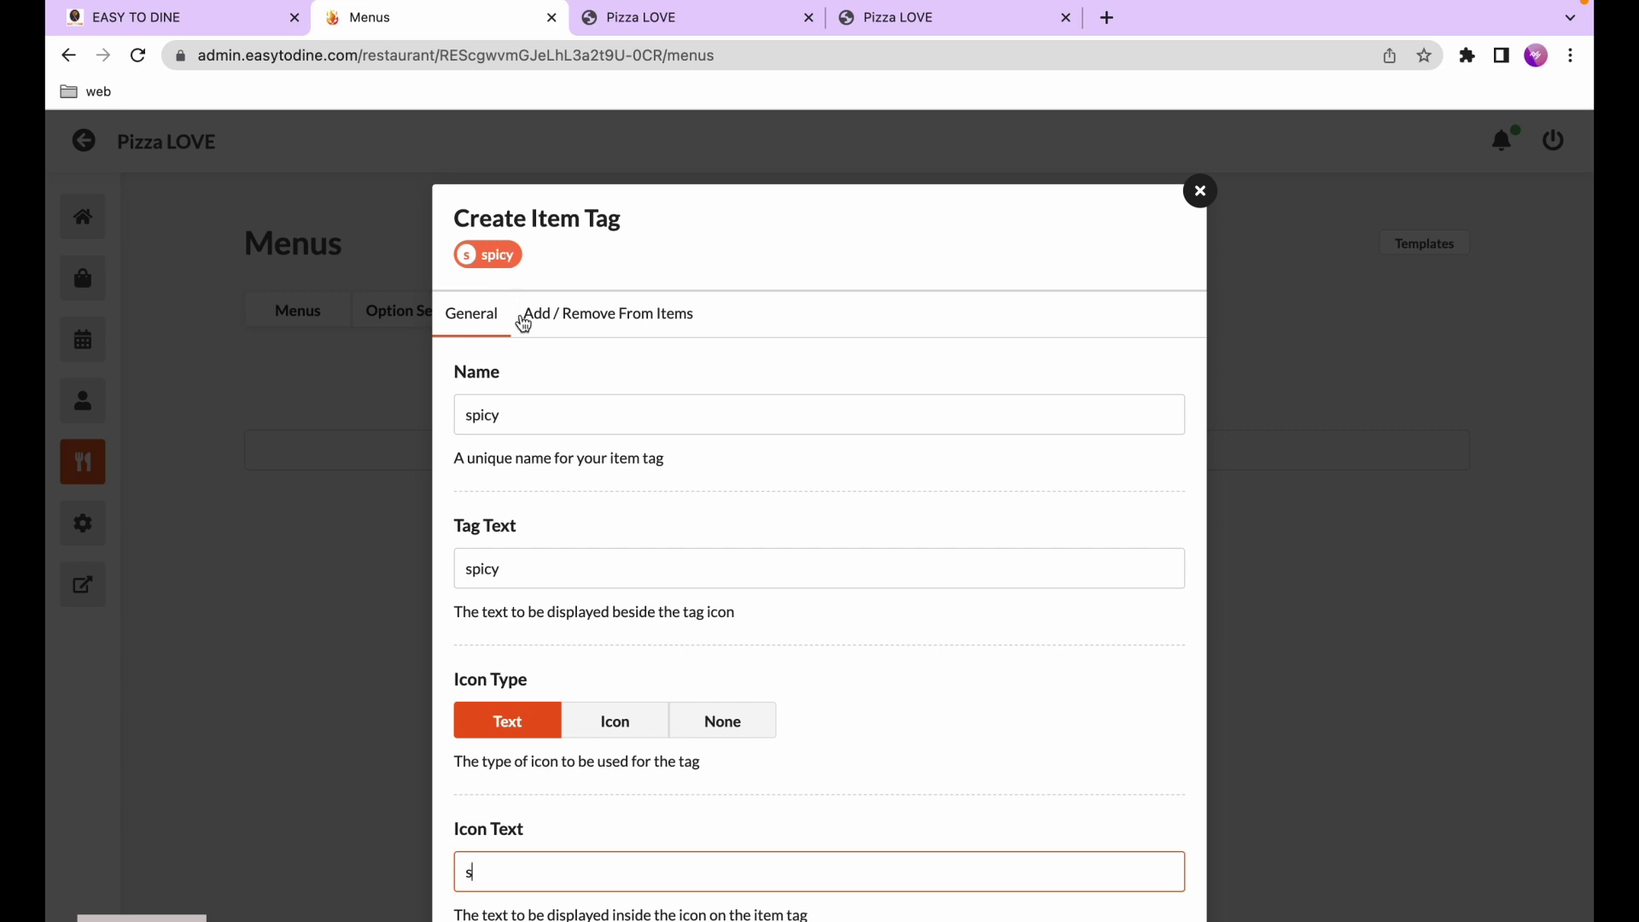
{"action": "scroll", "coordinate": [556, 765], "scroll_direction": "down", "scroll_amount": 1}
{"action": "type", "text": "ss"}
{"action": "key", "text": "BackSpace"}
{"action": "key", "text": "BackSpace"}
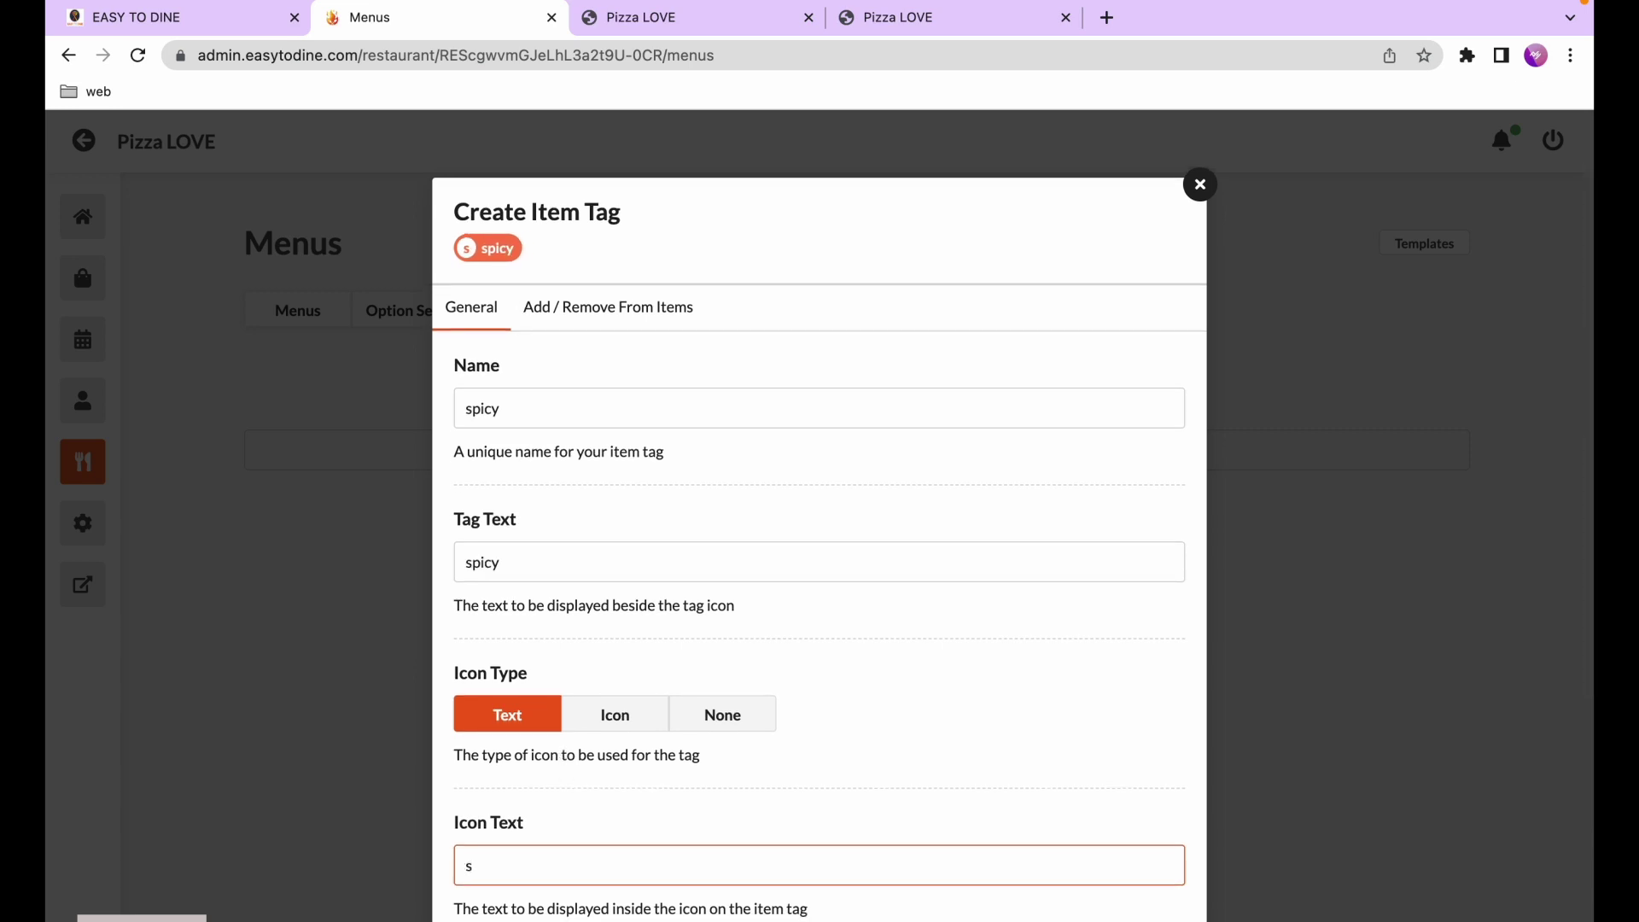
{"action": "scroll", "coordinate": [590, 866], "scroll_direction": "down", "scroll_amount": 1}
Switch the icon type to Icon and choose the chili pepper icon
{"action": "left_click", "coordinate": [615, 618]}
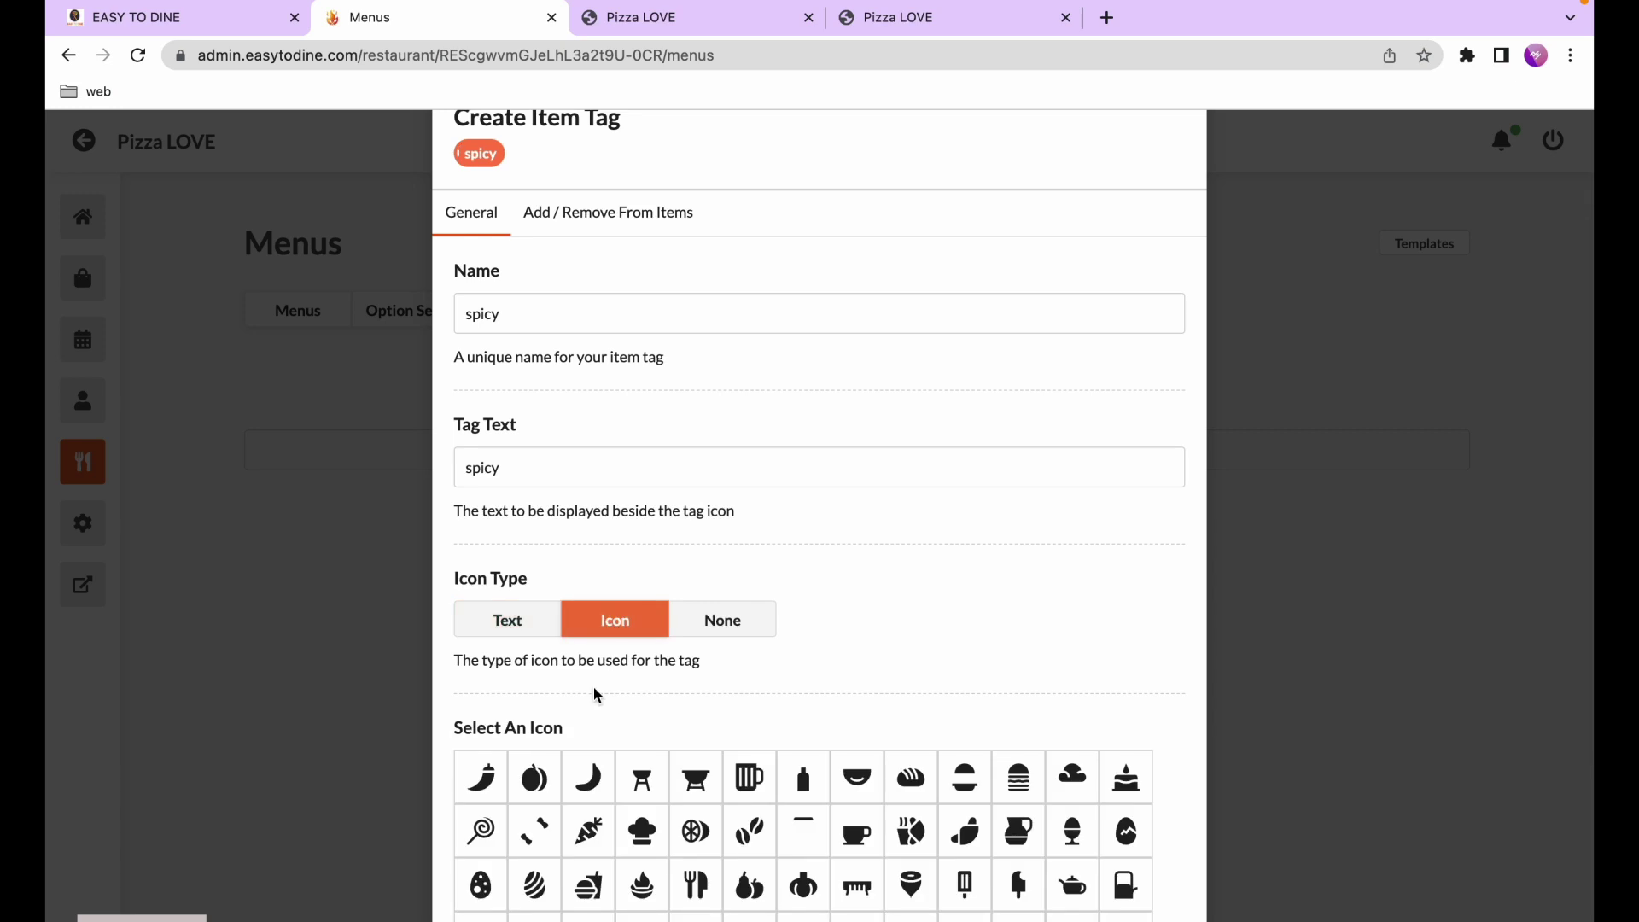
{"action": "scroll", "coordinate": [571, 824], "scroll_direction": "down", "scroll_amount": 1}
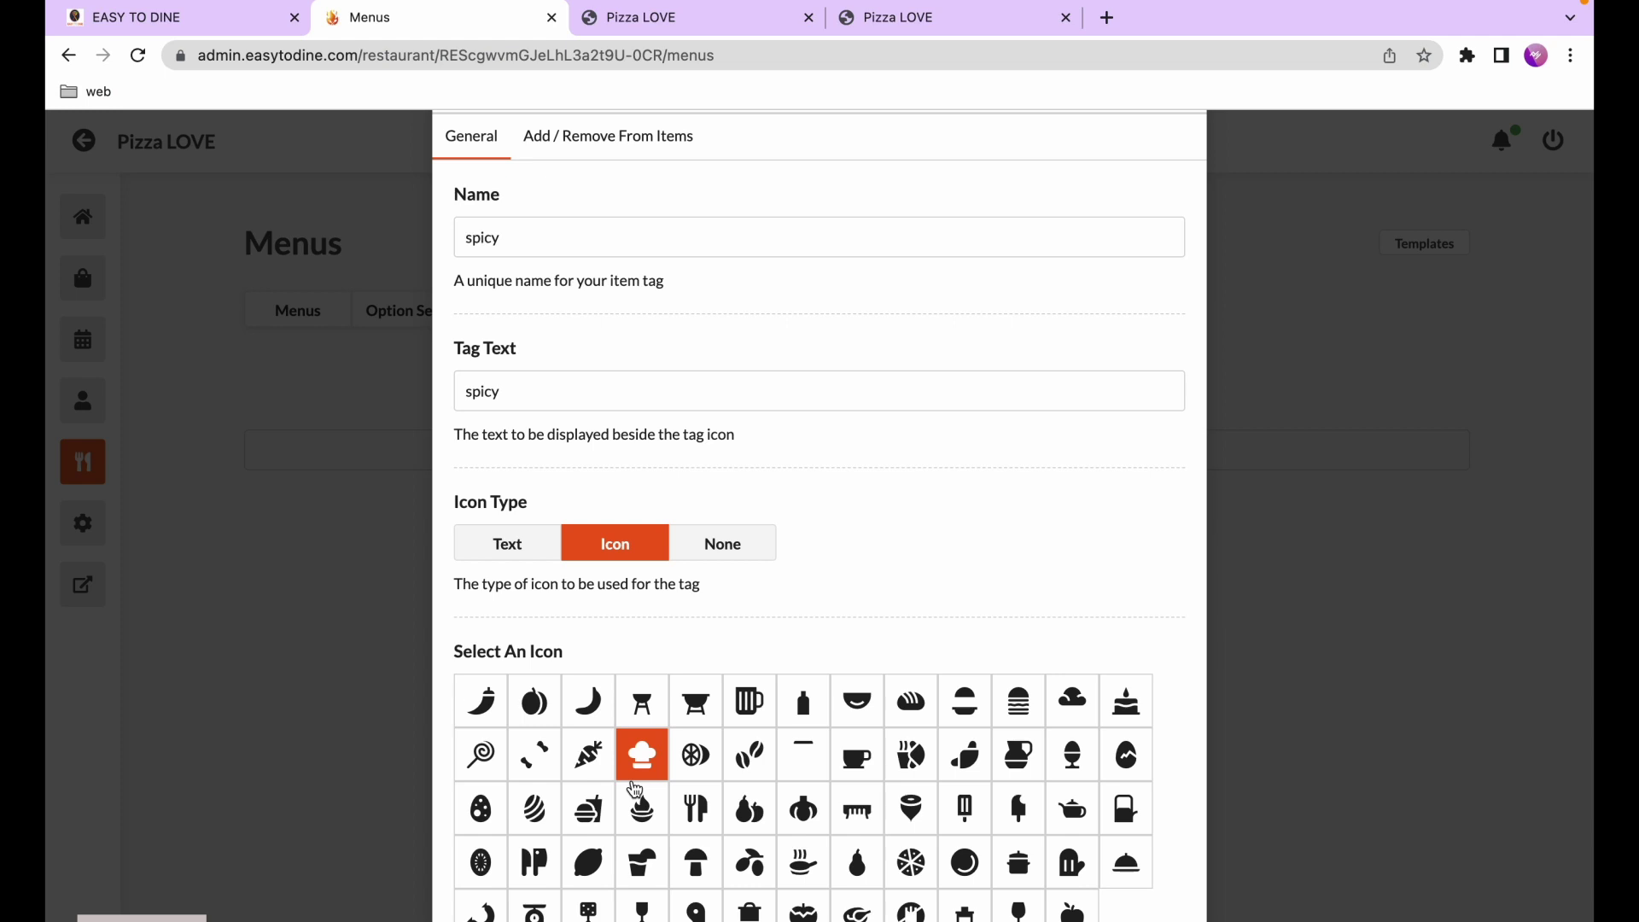
{"action": "left_click", "coordinate": [489, 720]}
{"action": "scroll", "coordinate": [567, 653], "scroll_direction": "up", "scroll_amount": 3}
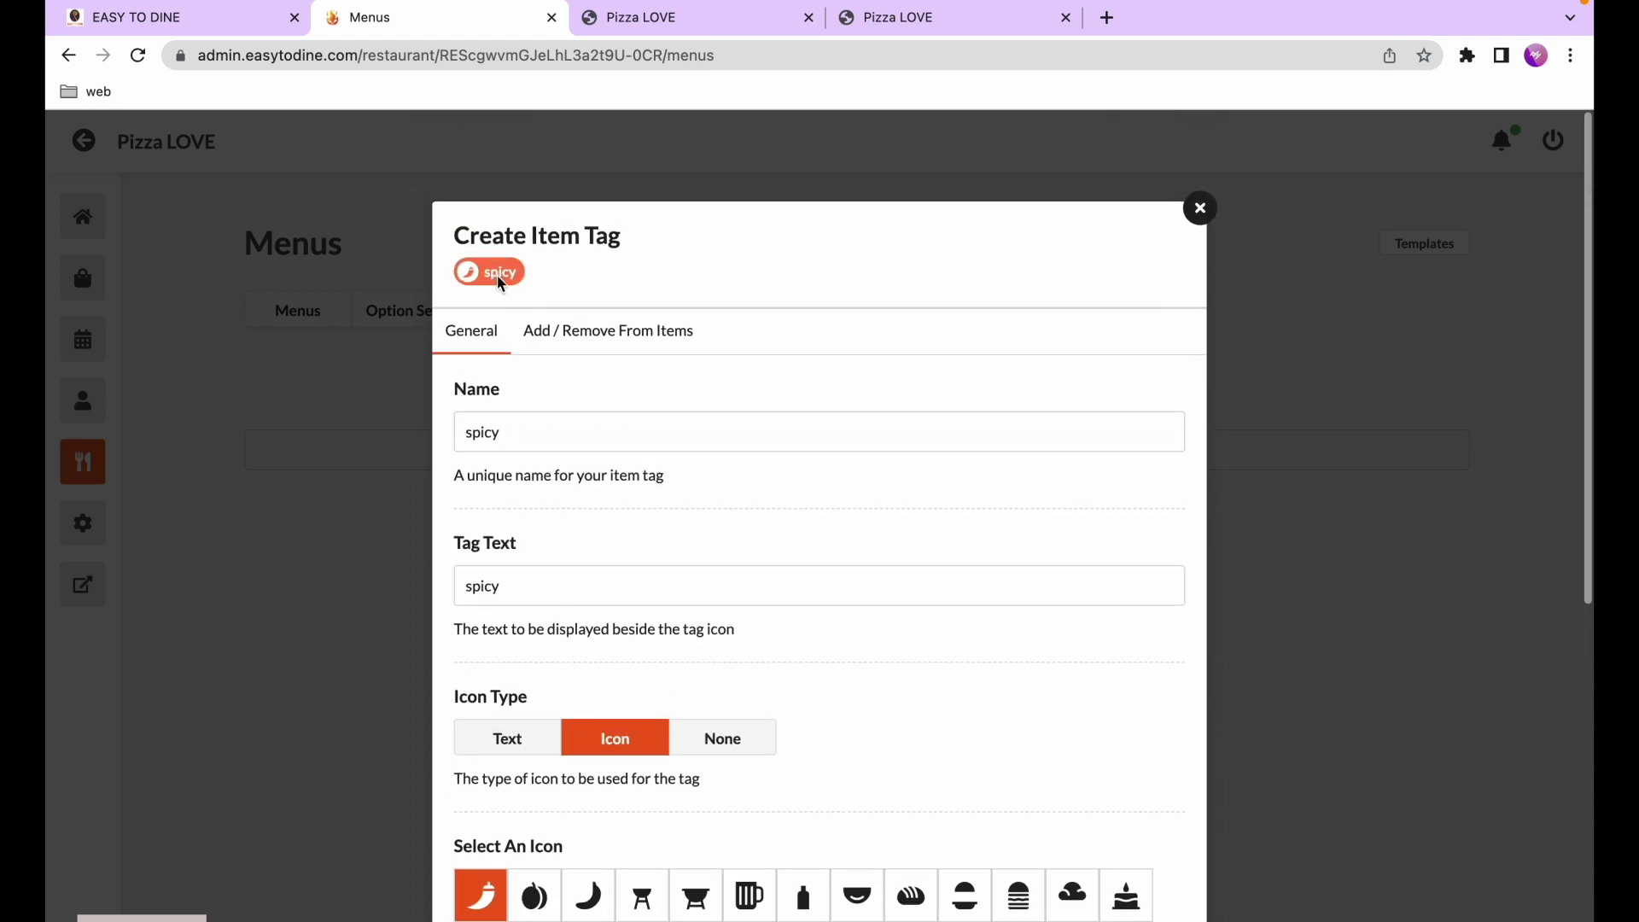
{"action": "scroll", "coordinate": [619, 571], "scroll_direction": "down", "scroll_amount": 5}
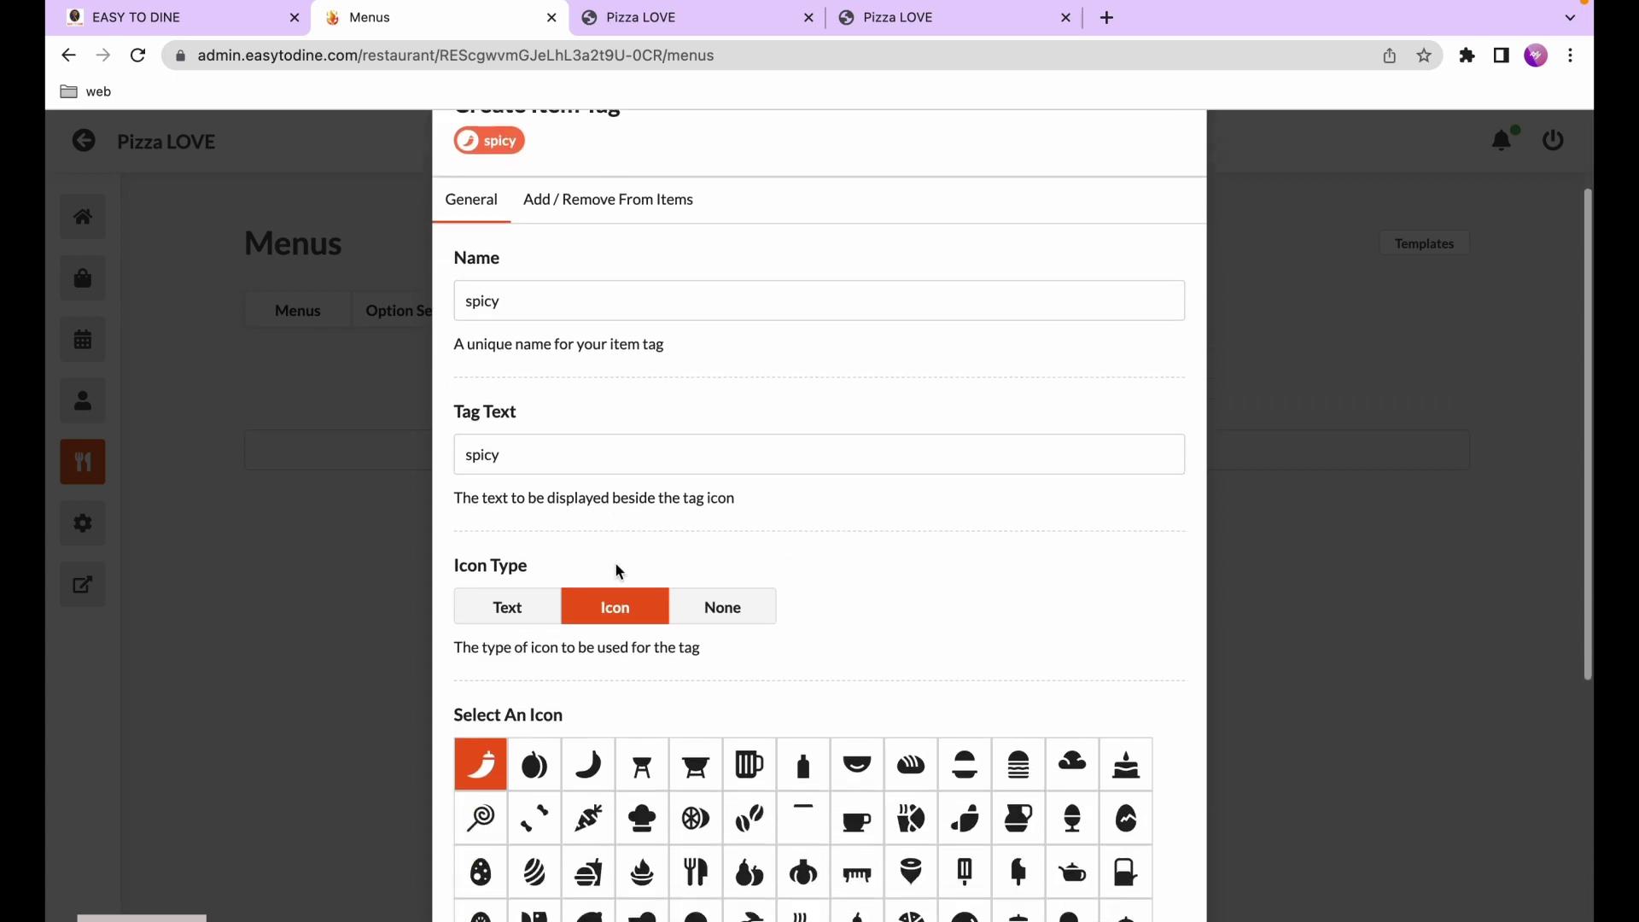
{"action": "scroll", "coordinate": [618, 571], "scroll_direction": "down", "scroll_amount": 2}
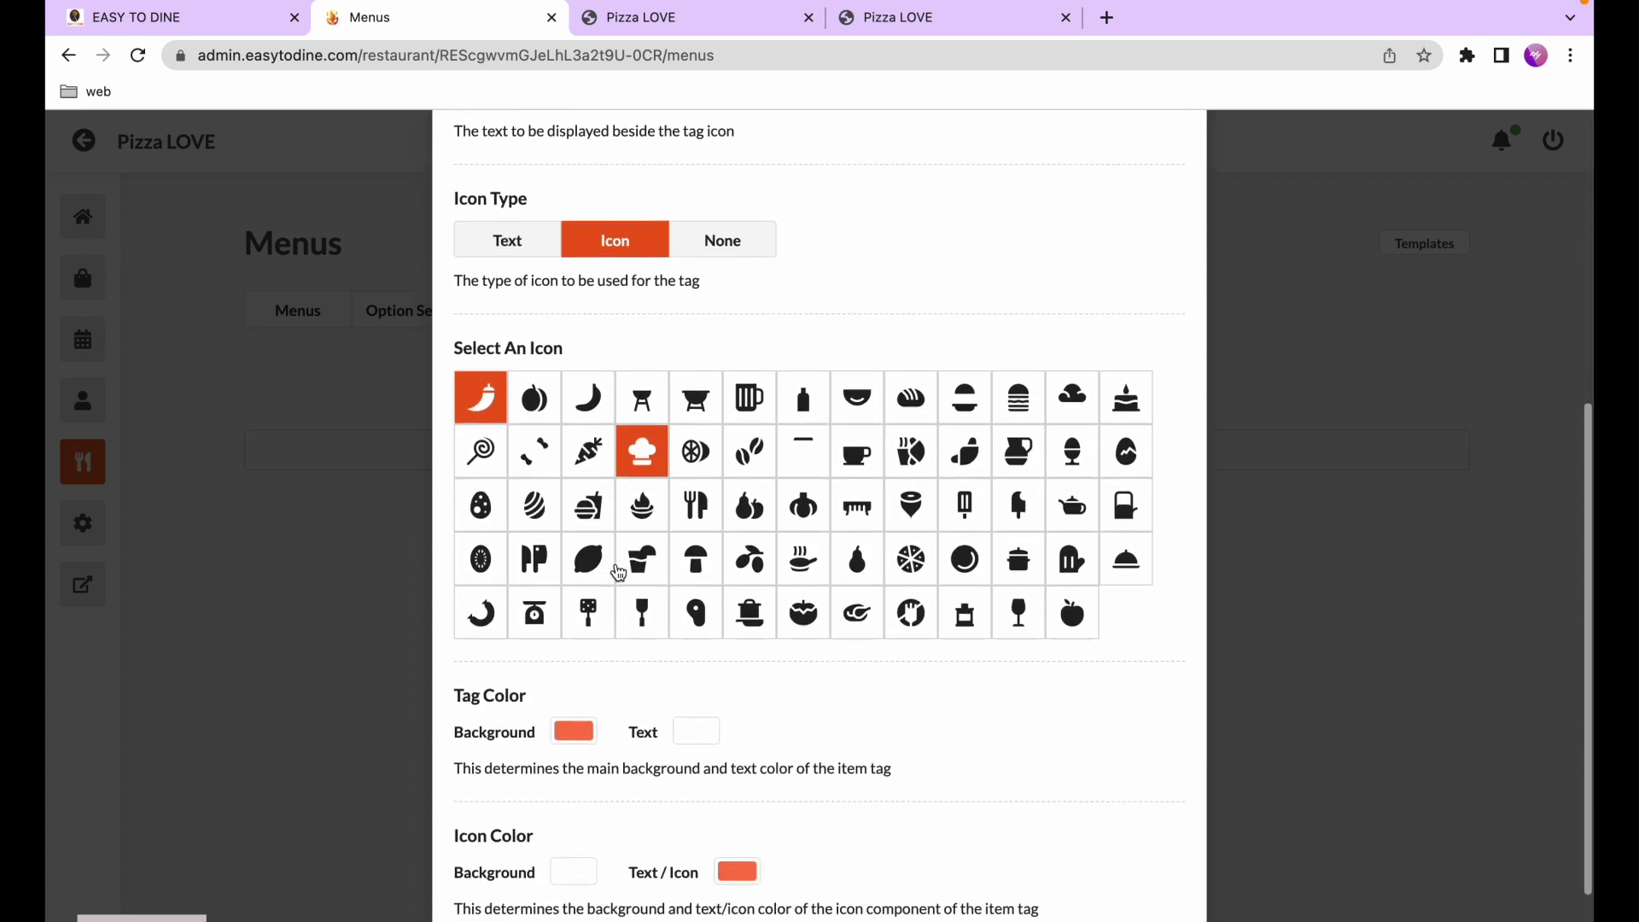
Set the spicy tag's background colour to dark red
{"action": "left_click", "coordinate": [574, 702]}
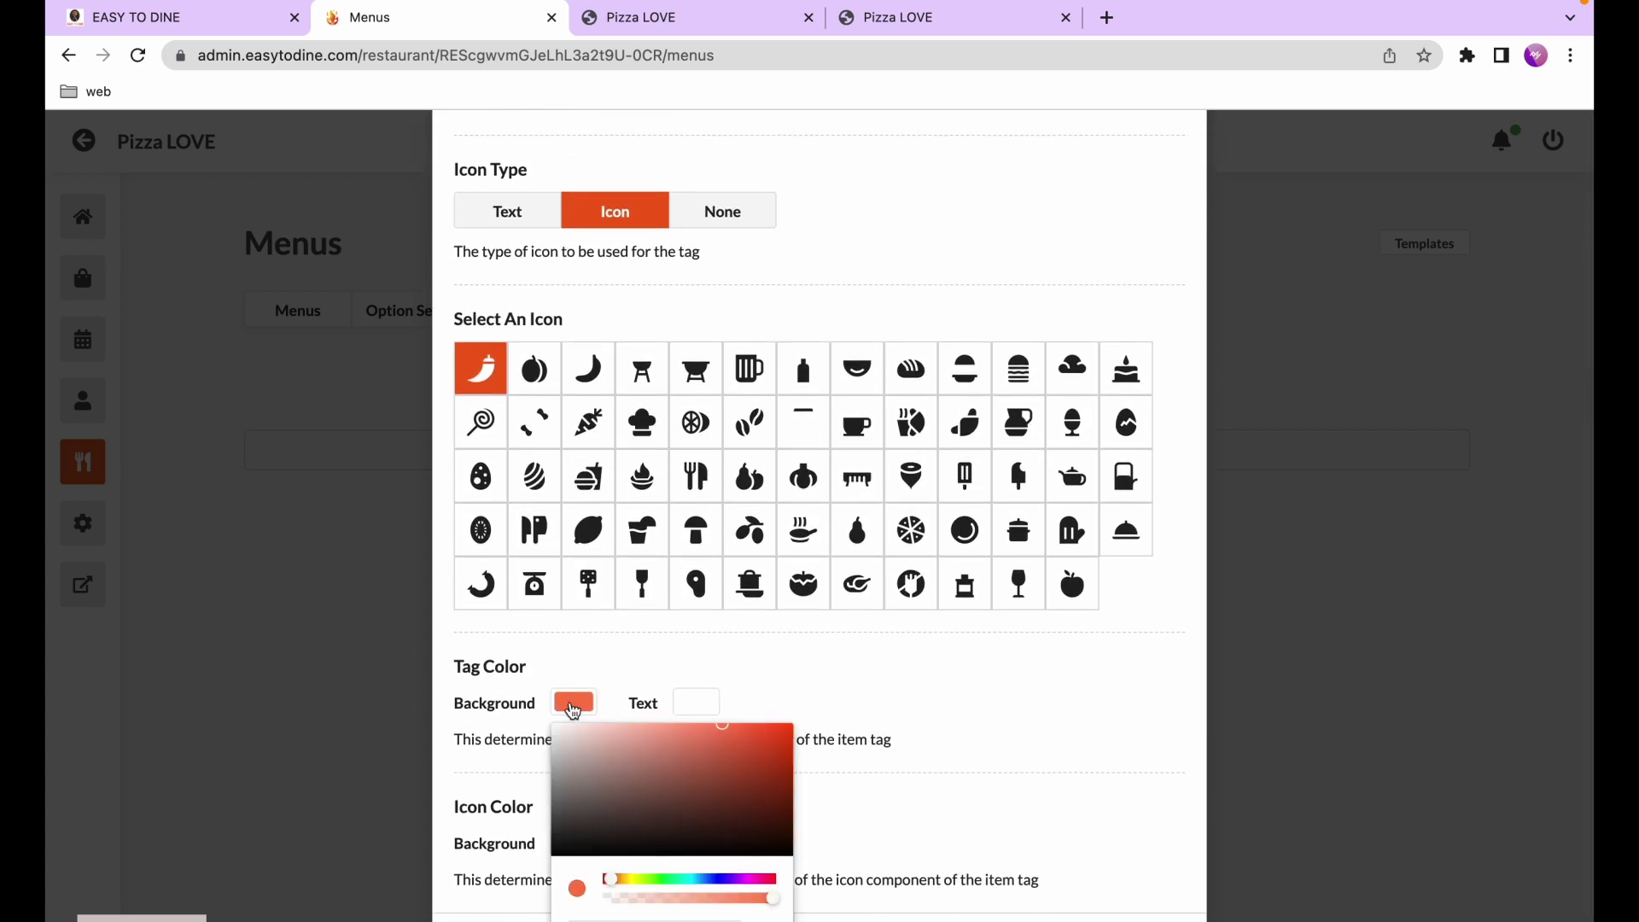
{"action": "left_click", "coordinate": [774, 879]}
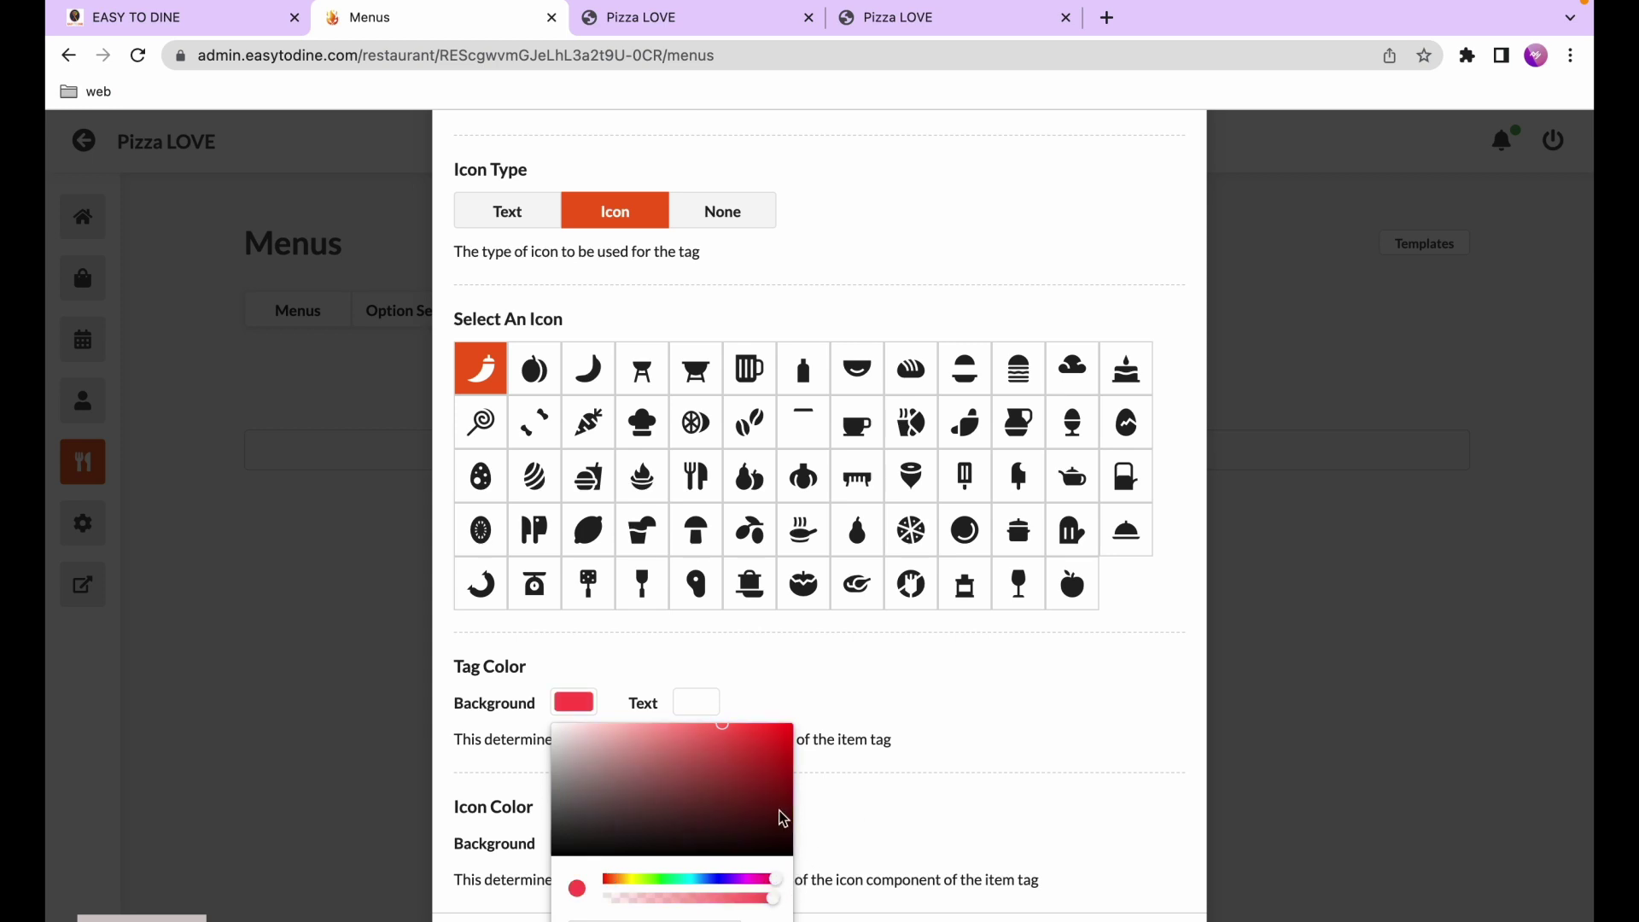
{"action": "left_click_drag", "start_coordinate": [730, 773], "coordinate": [798, 780]}
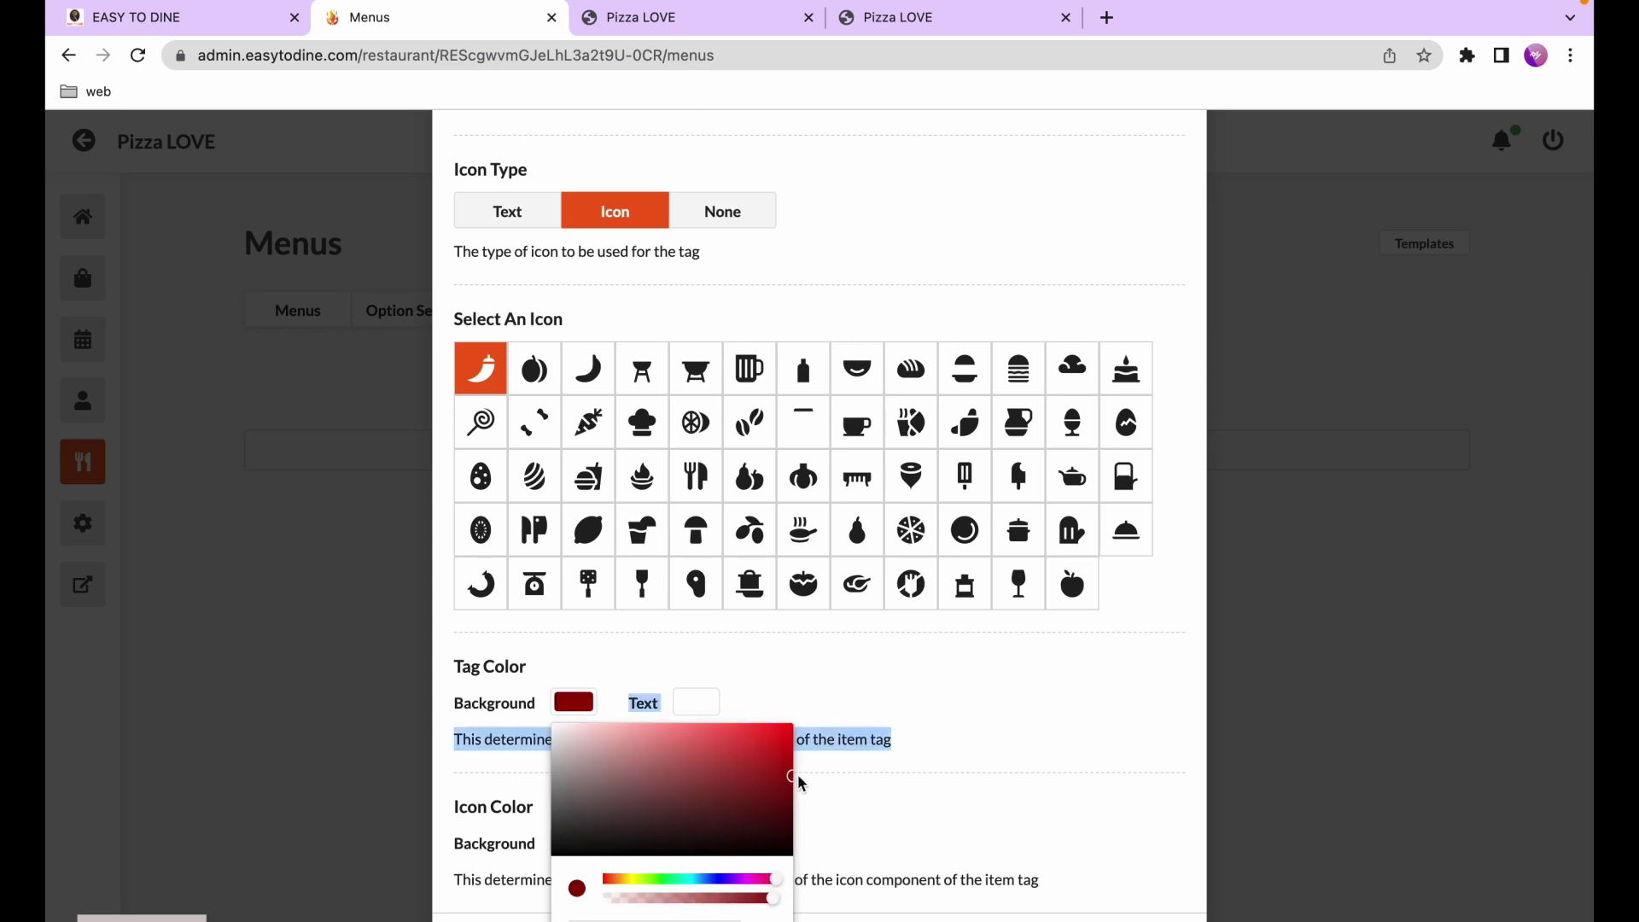
{"action": "left_click", "coordinate": [798, 780]}
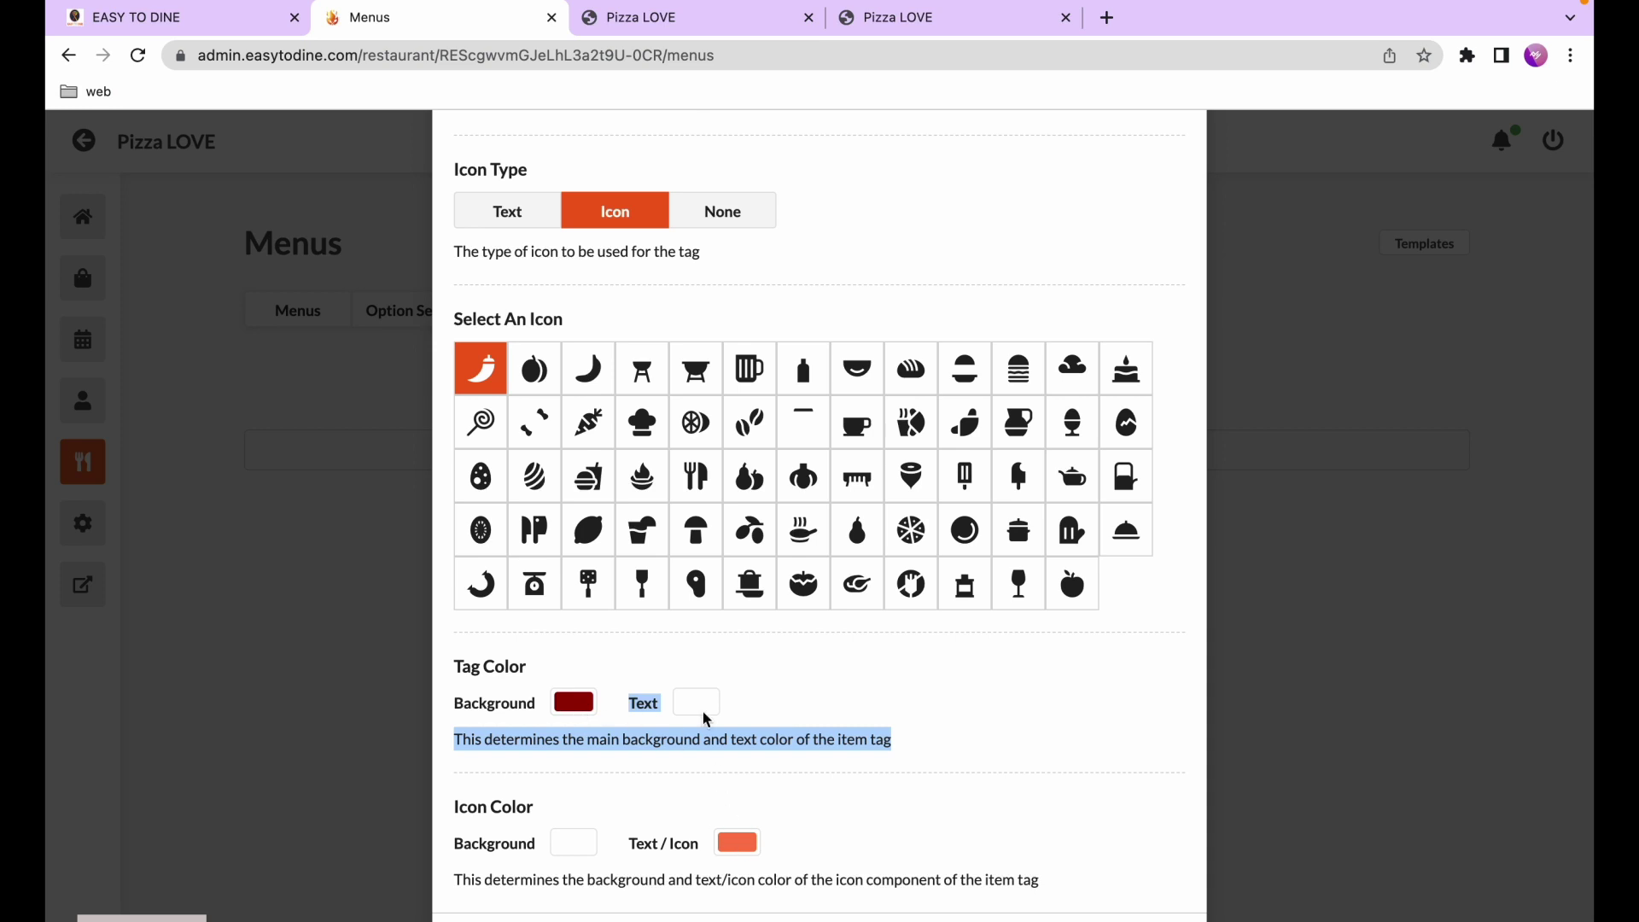
Set the tag's Text / Icon colour to a deep crimson-maroon
{"action": "left_click", "coordinate": [699, 590]}
{"action": "scroll", "coordinate": [700, 602], "scroll_direction": "up", "scroll_amount": 2}
{"action": "scroll", "coordinate": [701, 602], "scroll_direction": "up", "scroll_amount": 5}
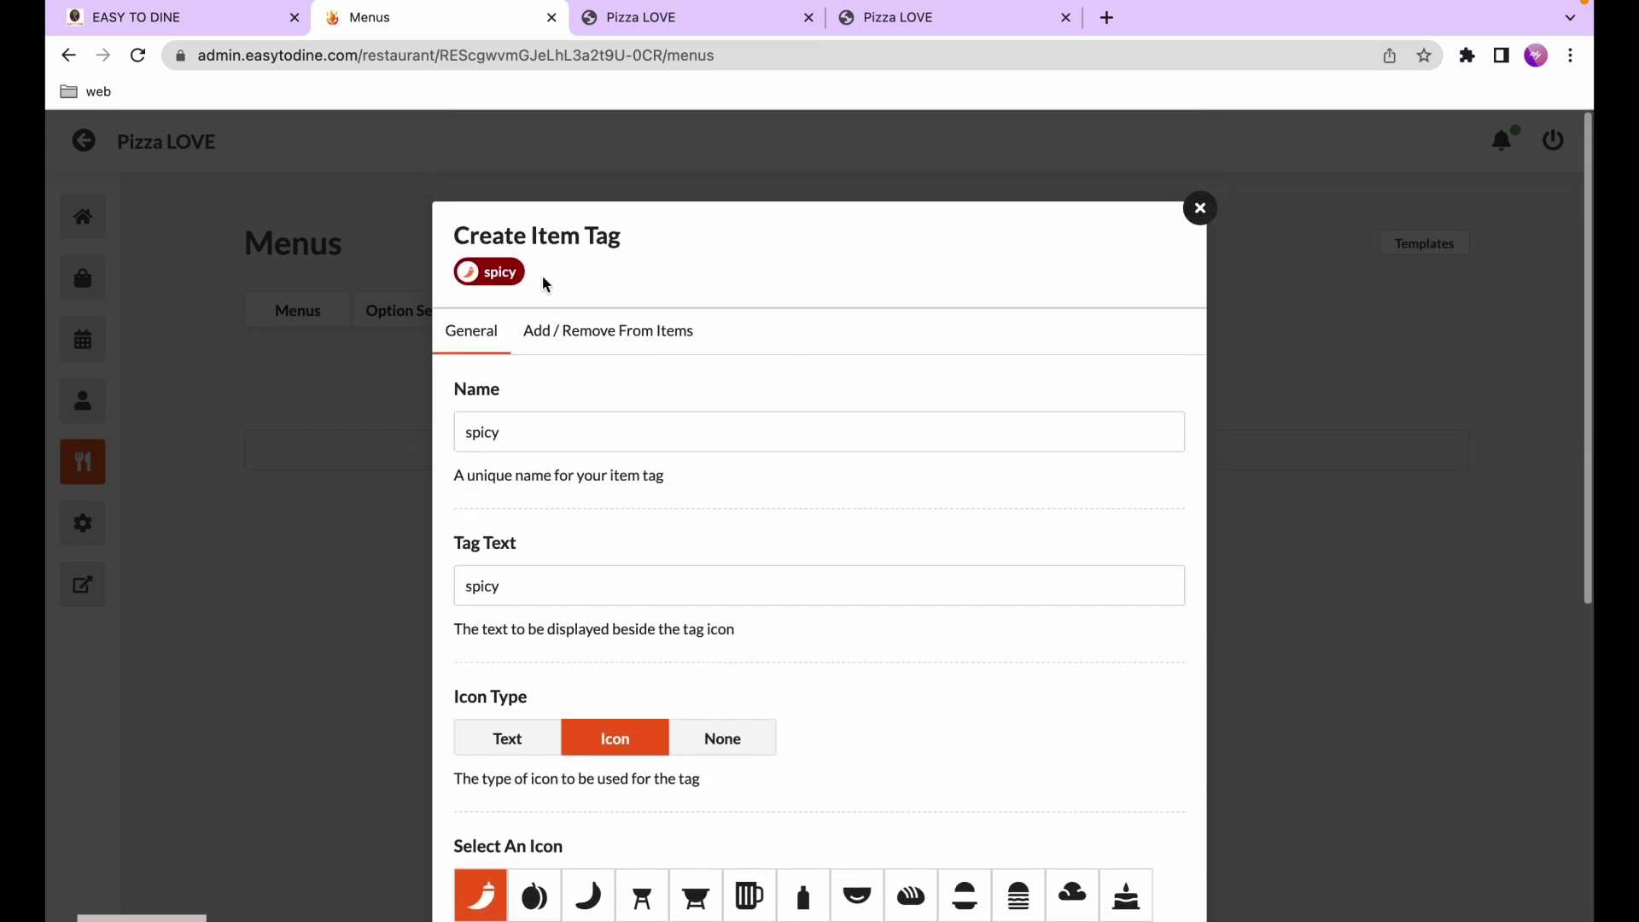
{"action": "scroll", "coordinate": [588, 451], "scroll_direction": "down", "scroll_amount": 7}
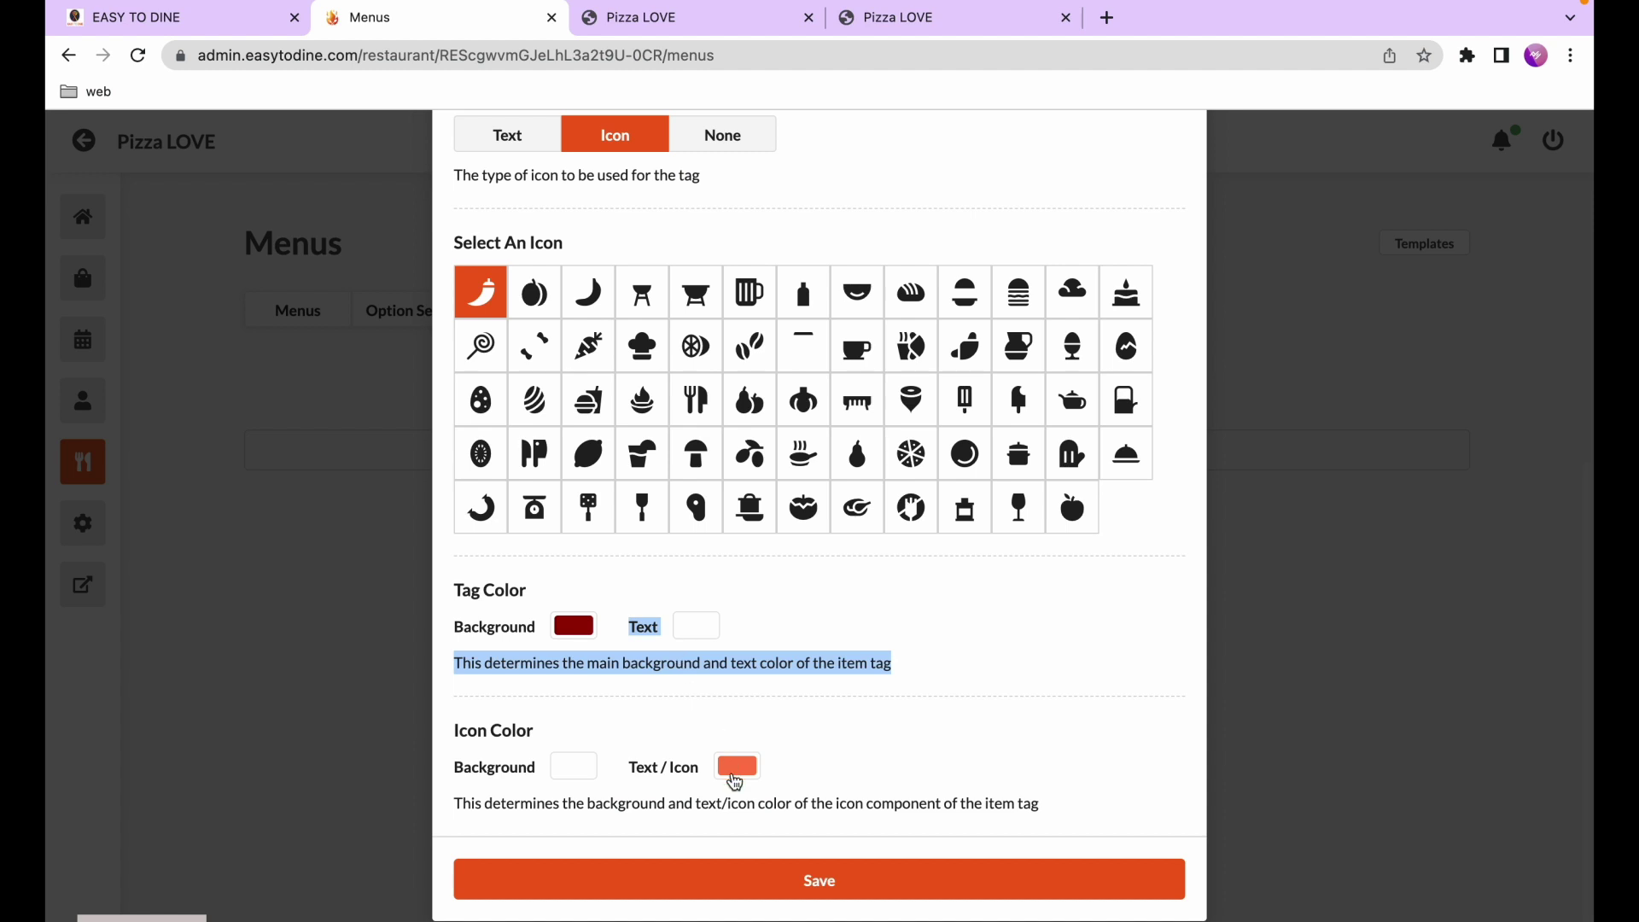
{"action": "left_click", "coordinate": [738, 766]}
{"action": "mouse_move", "coordinate": [948, 853]}
{"action": "left_mouse_down"}
{"action": "mouse_move", "coordinate": [958, 893]}
{"action": "mouse_move", "coordinate": [952, 853]}
{"action": "left_mouse_up"}
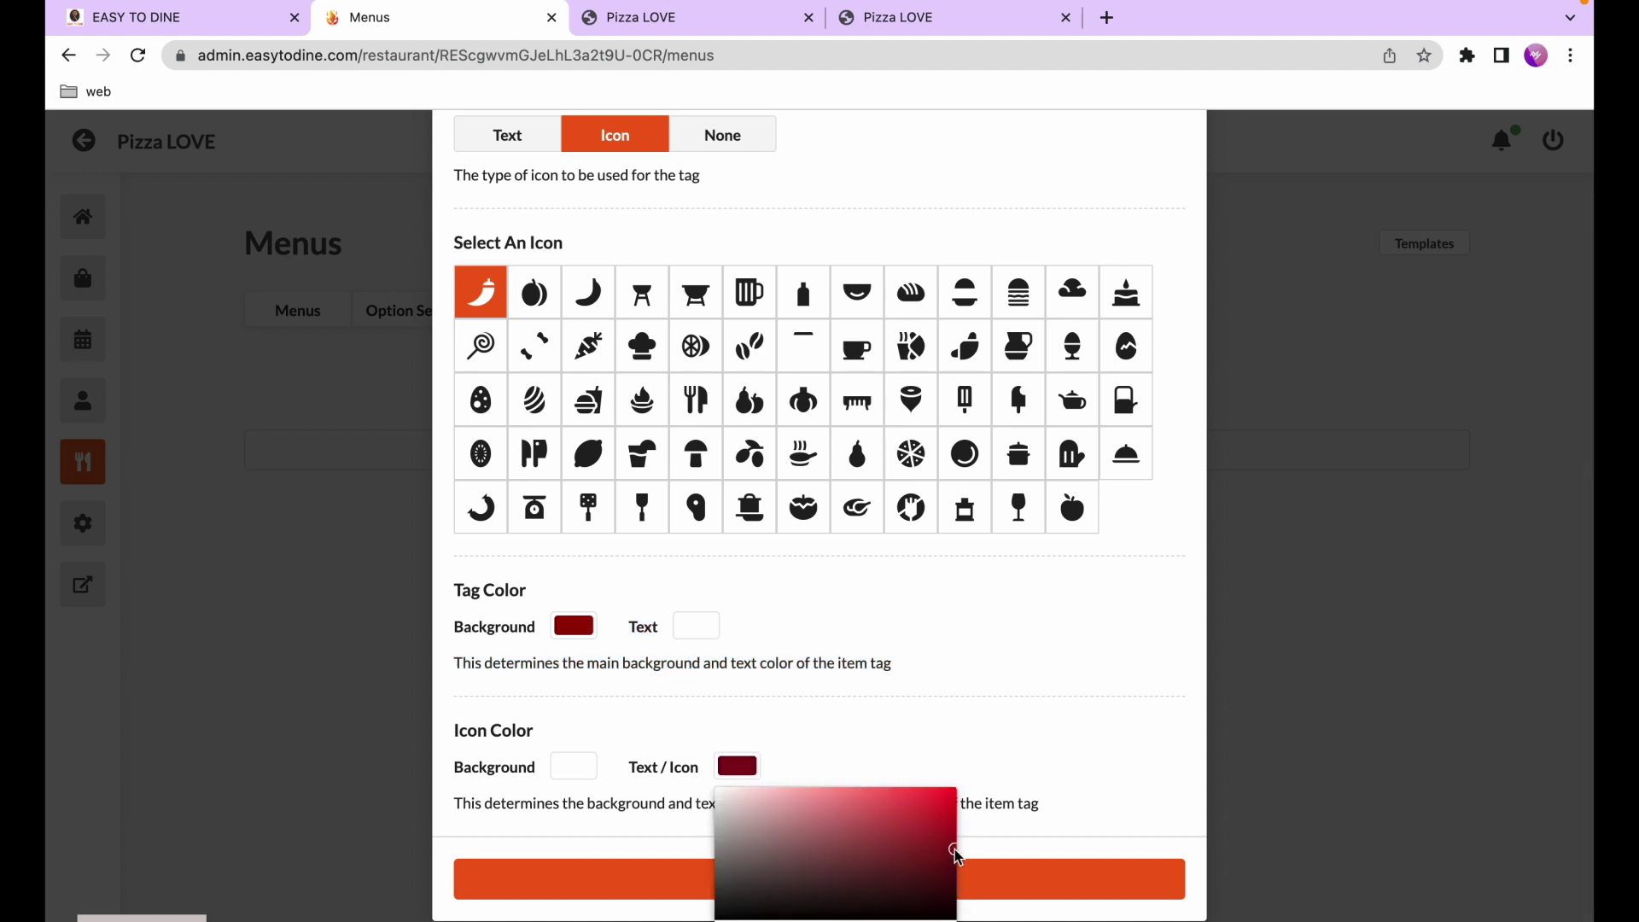
{"action": "left_click", "coordinate": [1047, 712]}
{"action": "scroll", "coordinate": [1044, 709], "scroll_direction": "up", "scroll_amount": 7}
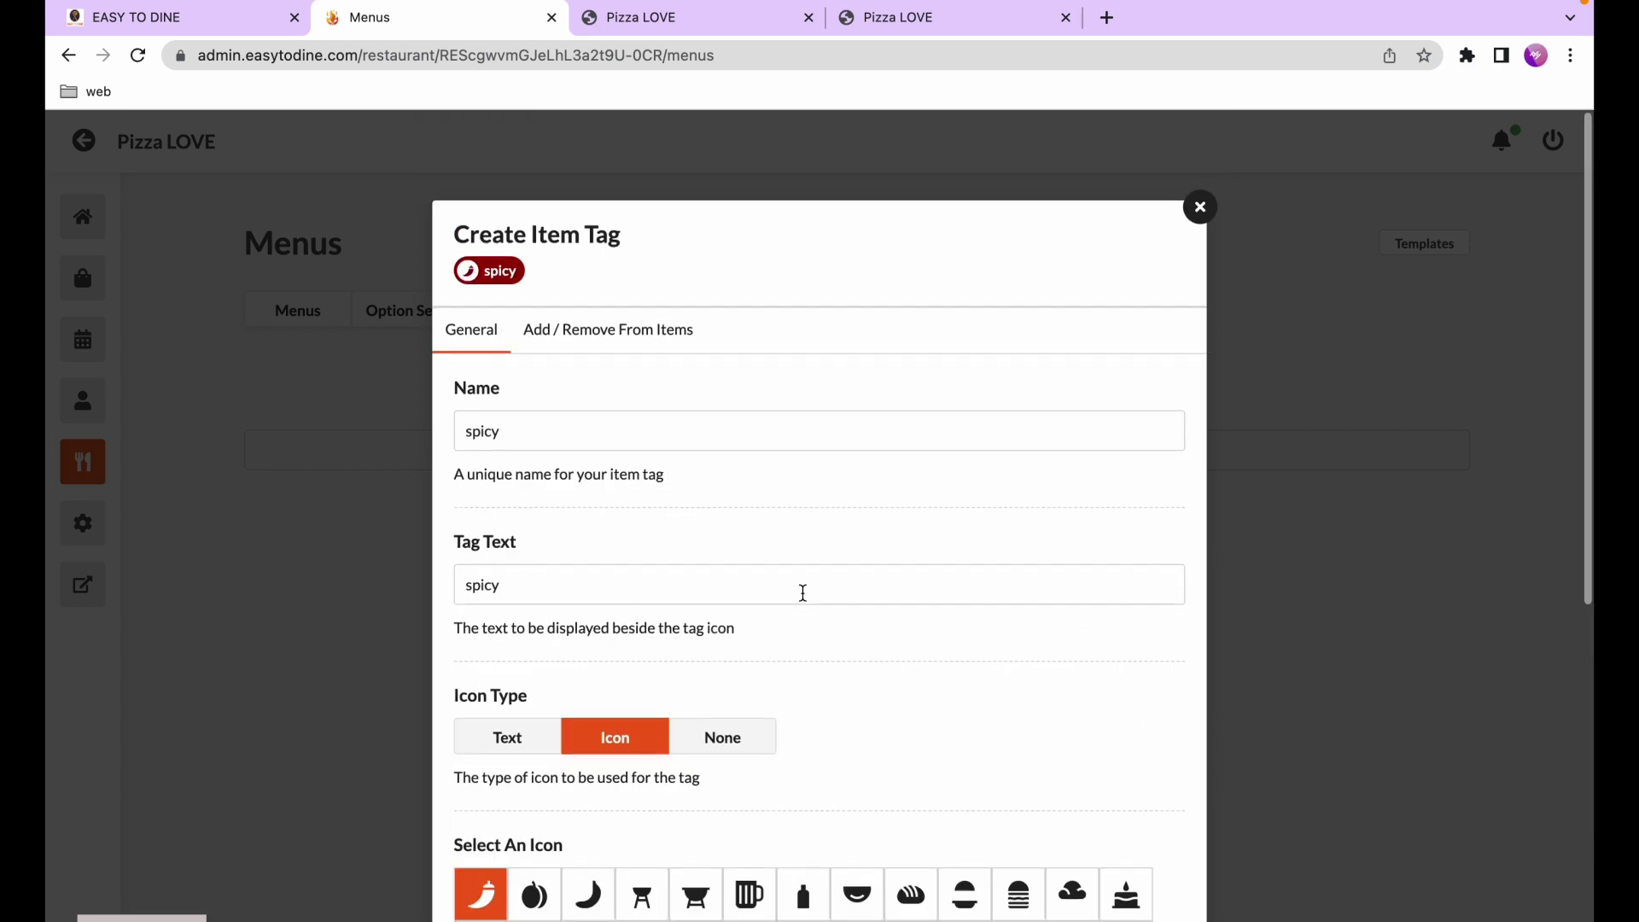
{"action": "scroll", "coordinate": [802, 593], "scroll_direction": "down", "scroll_amount": 1}
Assign the spicy tag to Vegetarian Pizza under Menu > Pizzas and save the tag
{"action": "scroll", "coordinate": [803, 596], "scroll_direction": "up", "scroll_amount": 2}
{"action": "left_click", "coordinate": [615, 331]}
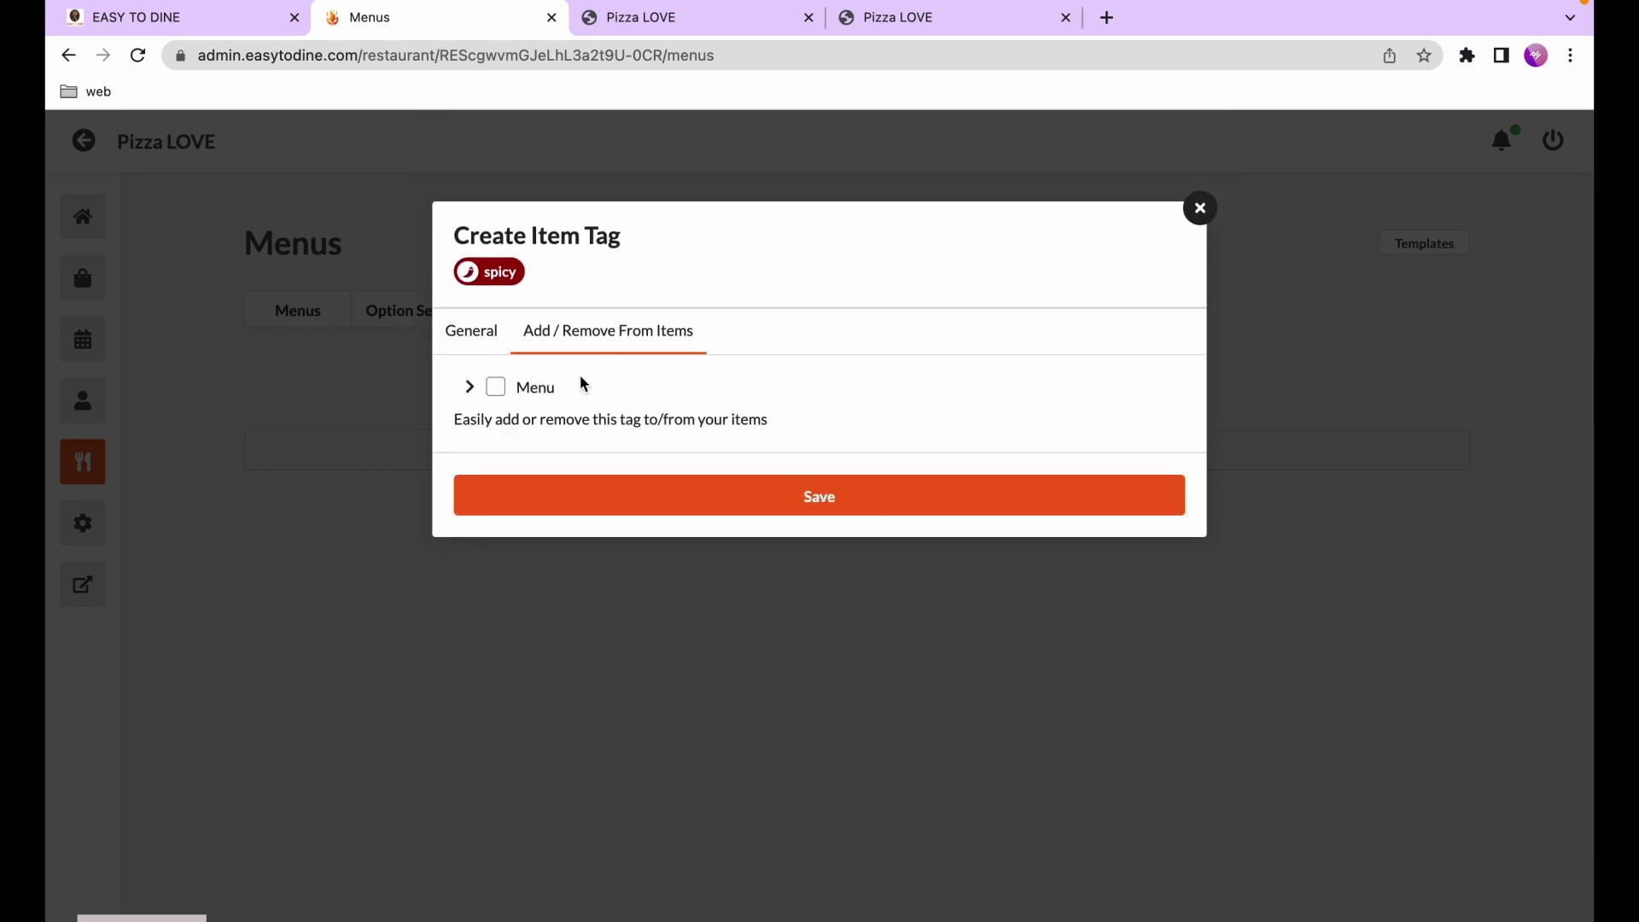
{"action": "left_click", "coordinate": [471, 389]}
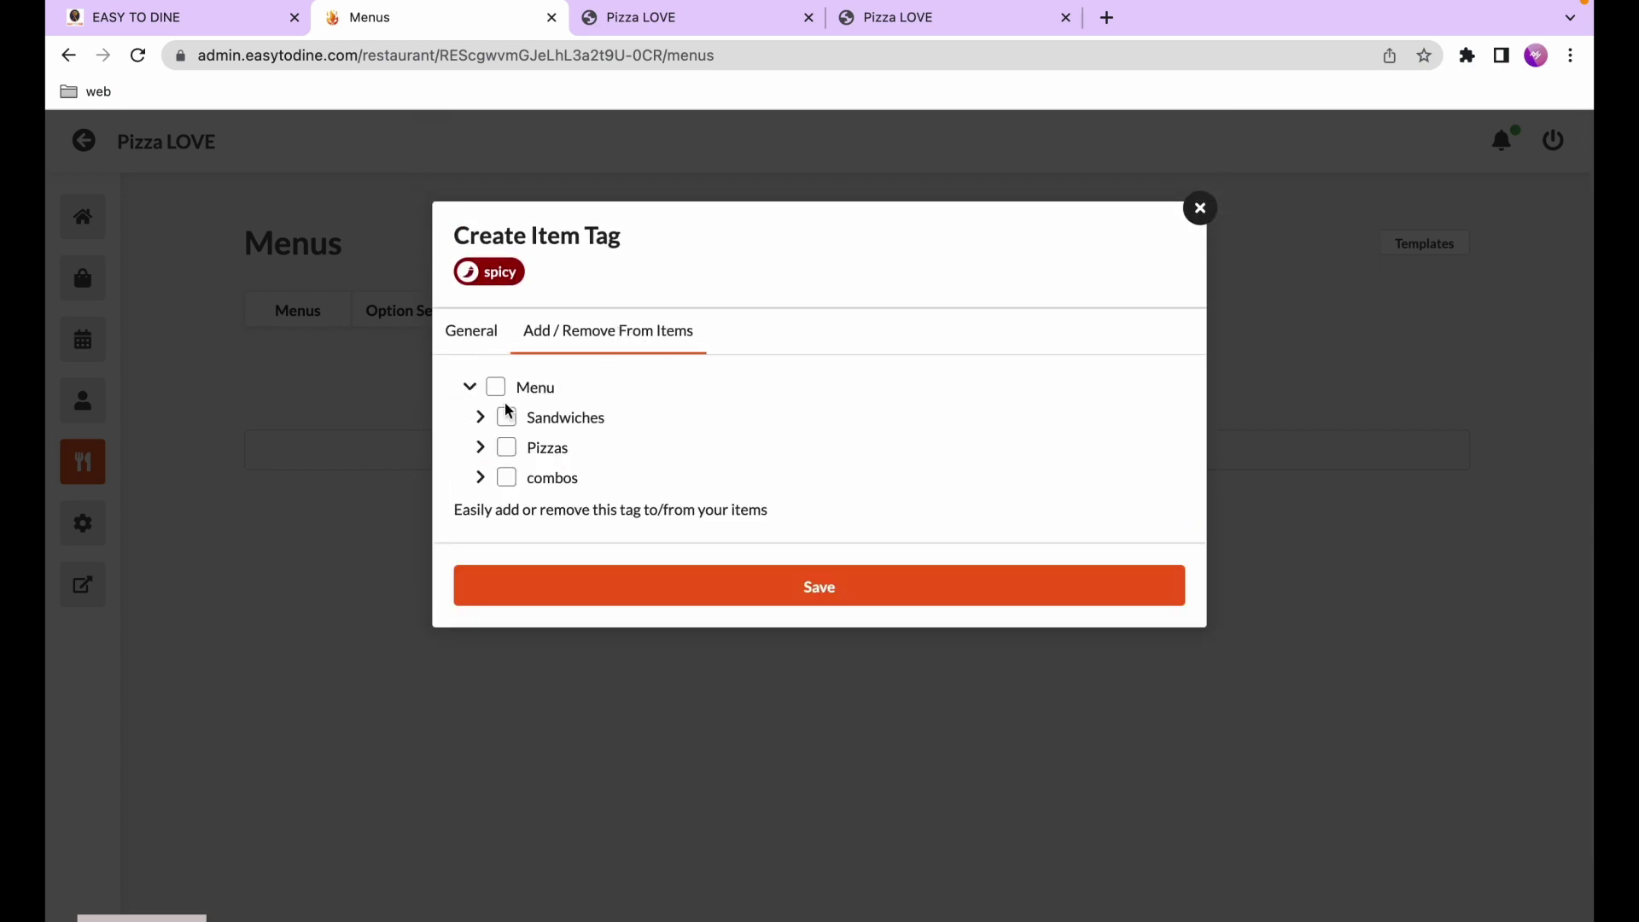
{"action": "left_click", "coordinate": [480, 447]}
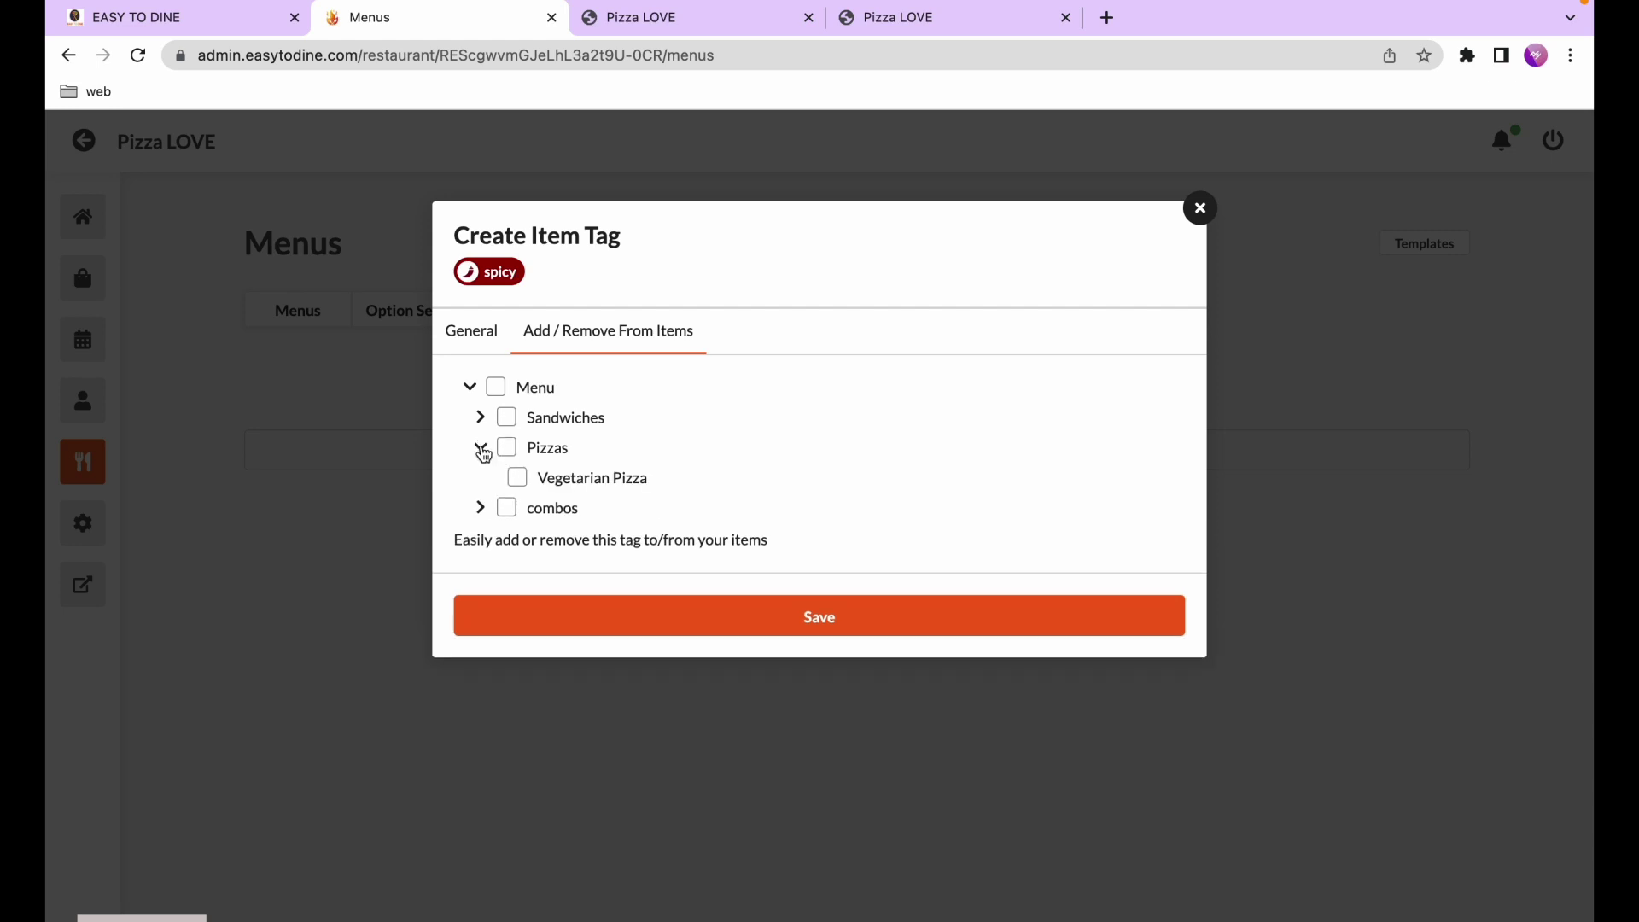
{"action": "left_click", "coordinate": [518, 477]}
{"action": "left_click", "coordinate": [633, 618]}
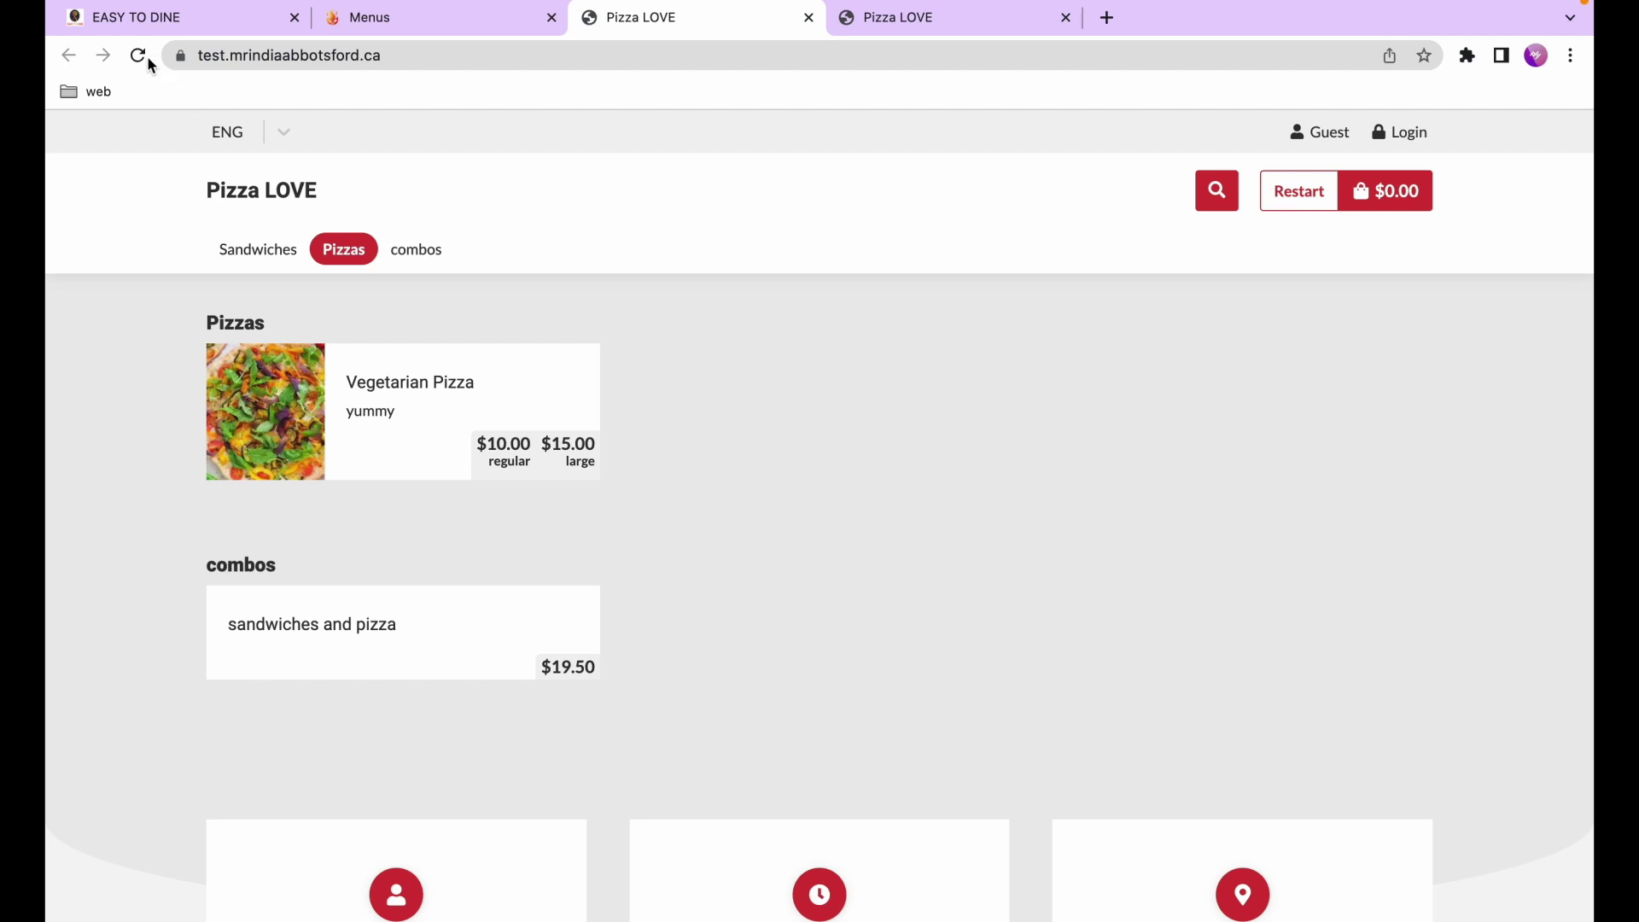
Reload the Pizza LOVE storefront to check Vegetarian Pizza's spicy tag, then return to the Menus admin
{"action": "left_click", "coordinate": [144, 57]}
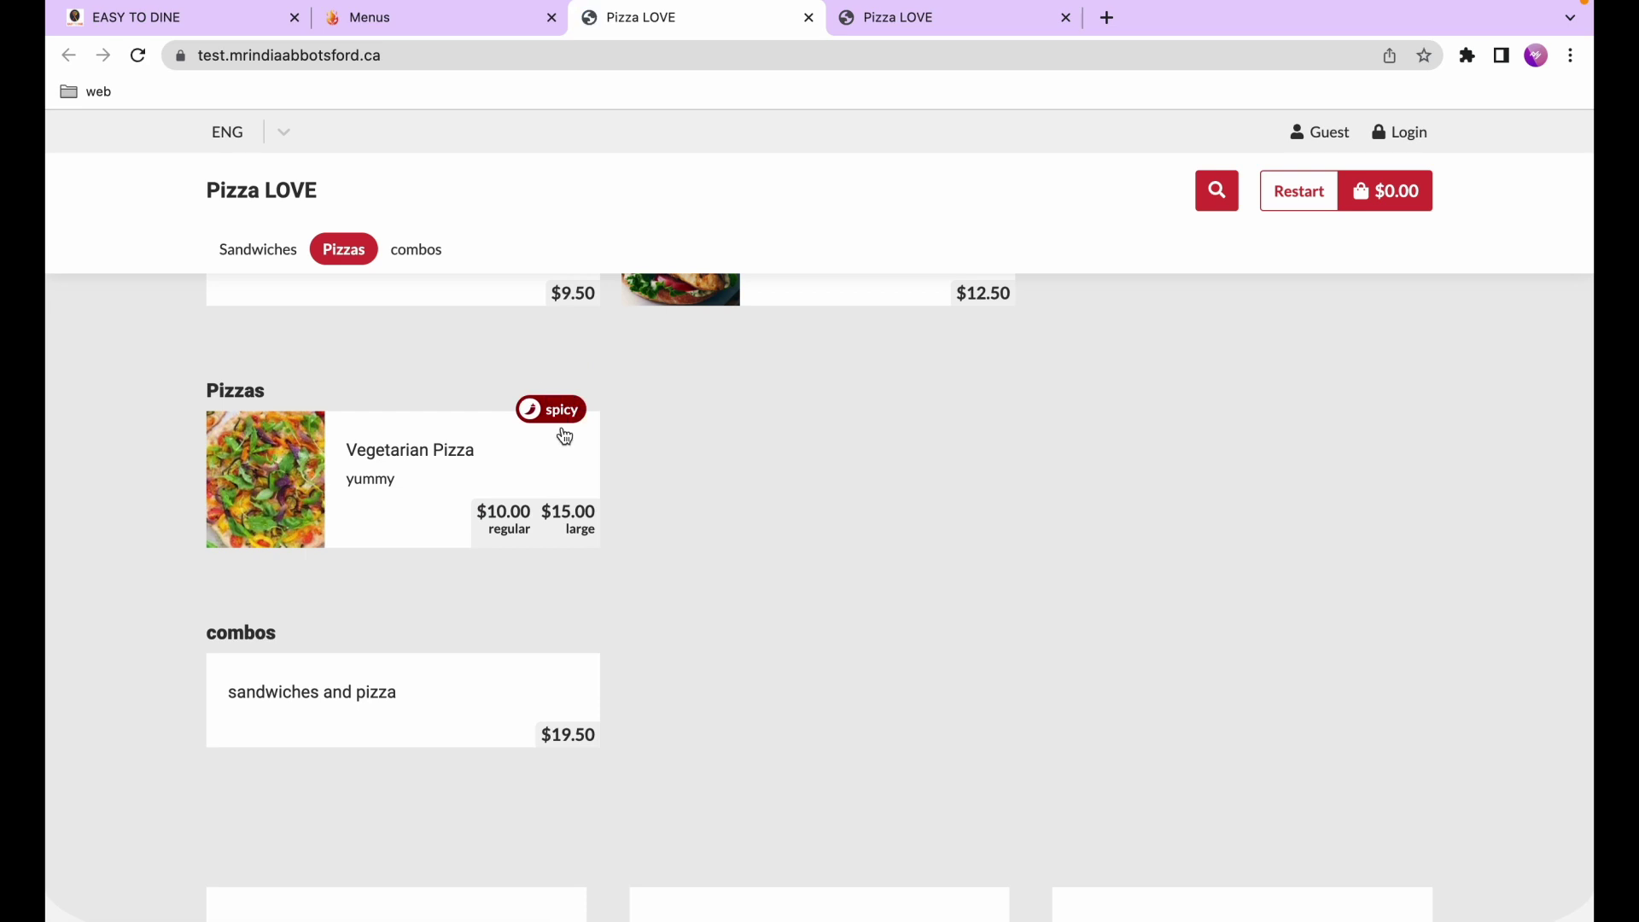
{"action": "scroll", "coordinate": [562, 433], "scroll_direction": "up", "scroll_amount": 2}
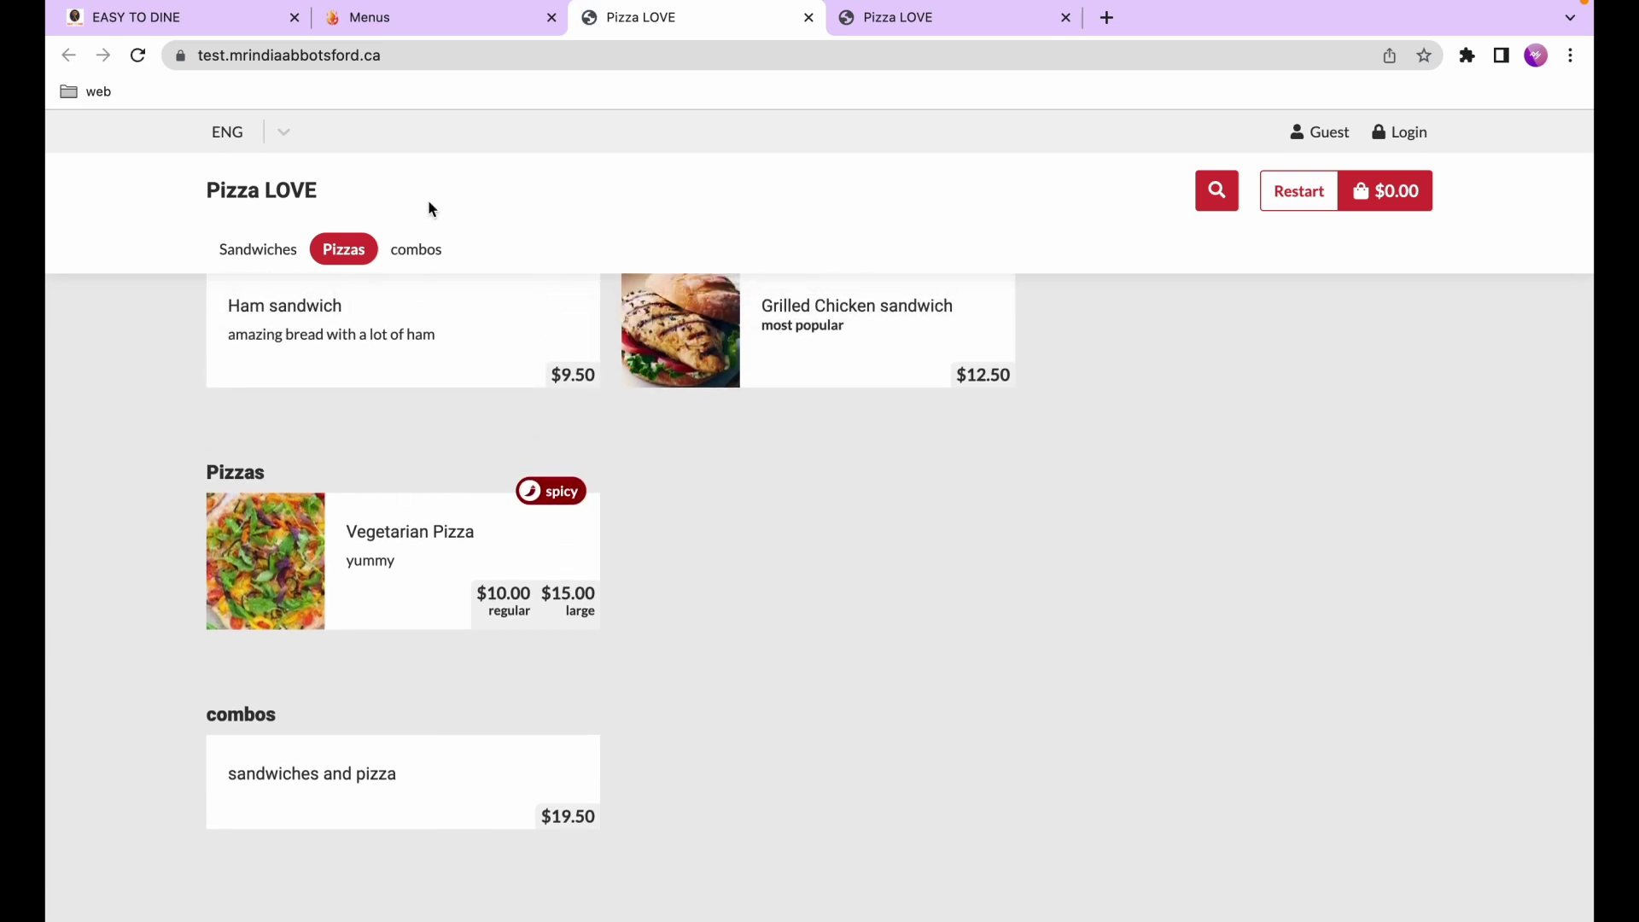
{"action": "left_click", "coordinate": [392, 20]}
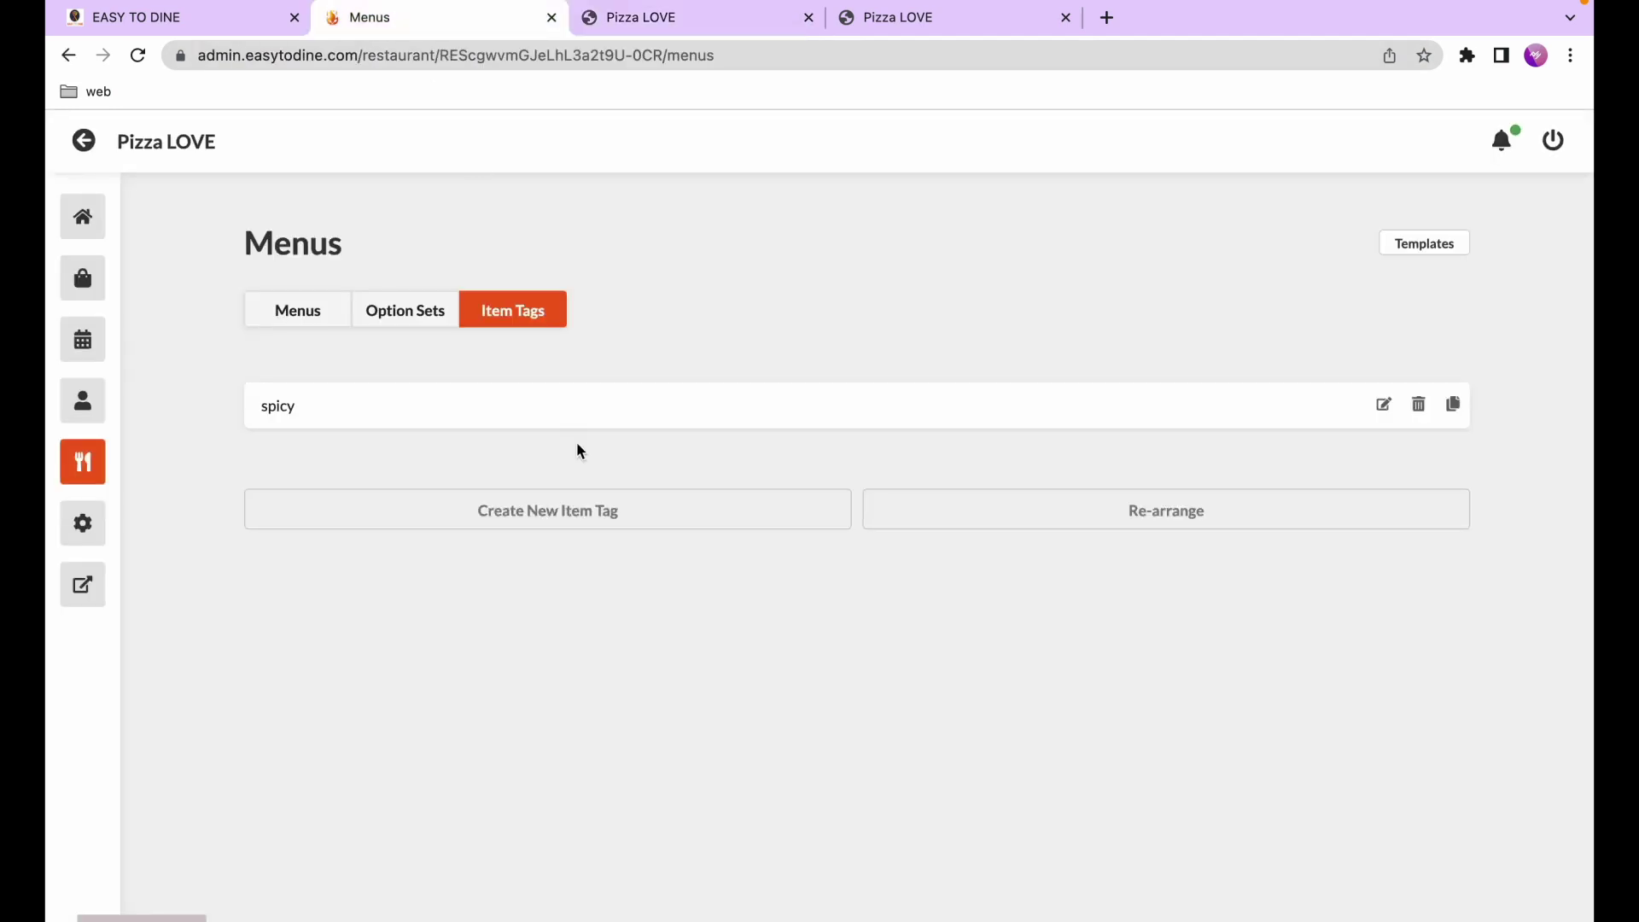
In Settings > Website > Items, set Item Tag Position to Inner Bottom and save
{"action": "left_click", "coordinate": [81, 536]}
{"action": "left_click", "coordinate": [733, 318]}
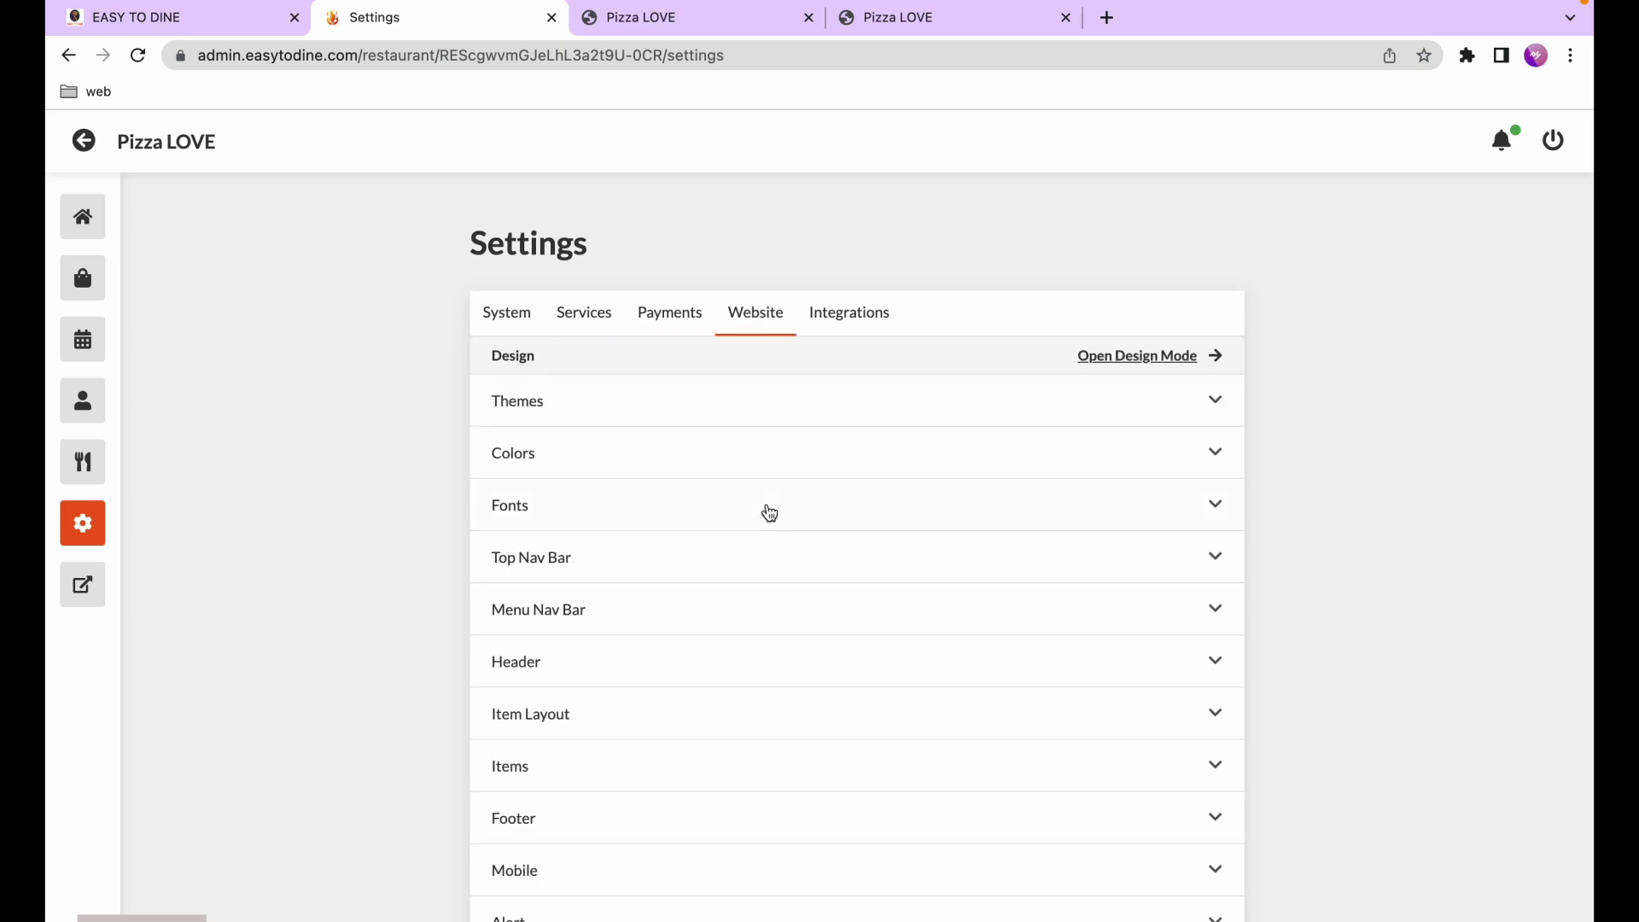
{"action": "scroll", "coordinate": [769, 513], "scroll_direction": "down", "scroll_amount": 4}
{"action": "scroll", "coordinate": [925, 479], "scroll_direction": "up", "scroll_amount": 1}
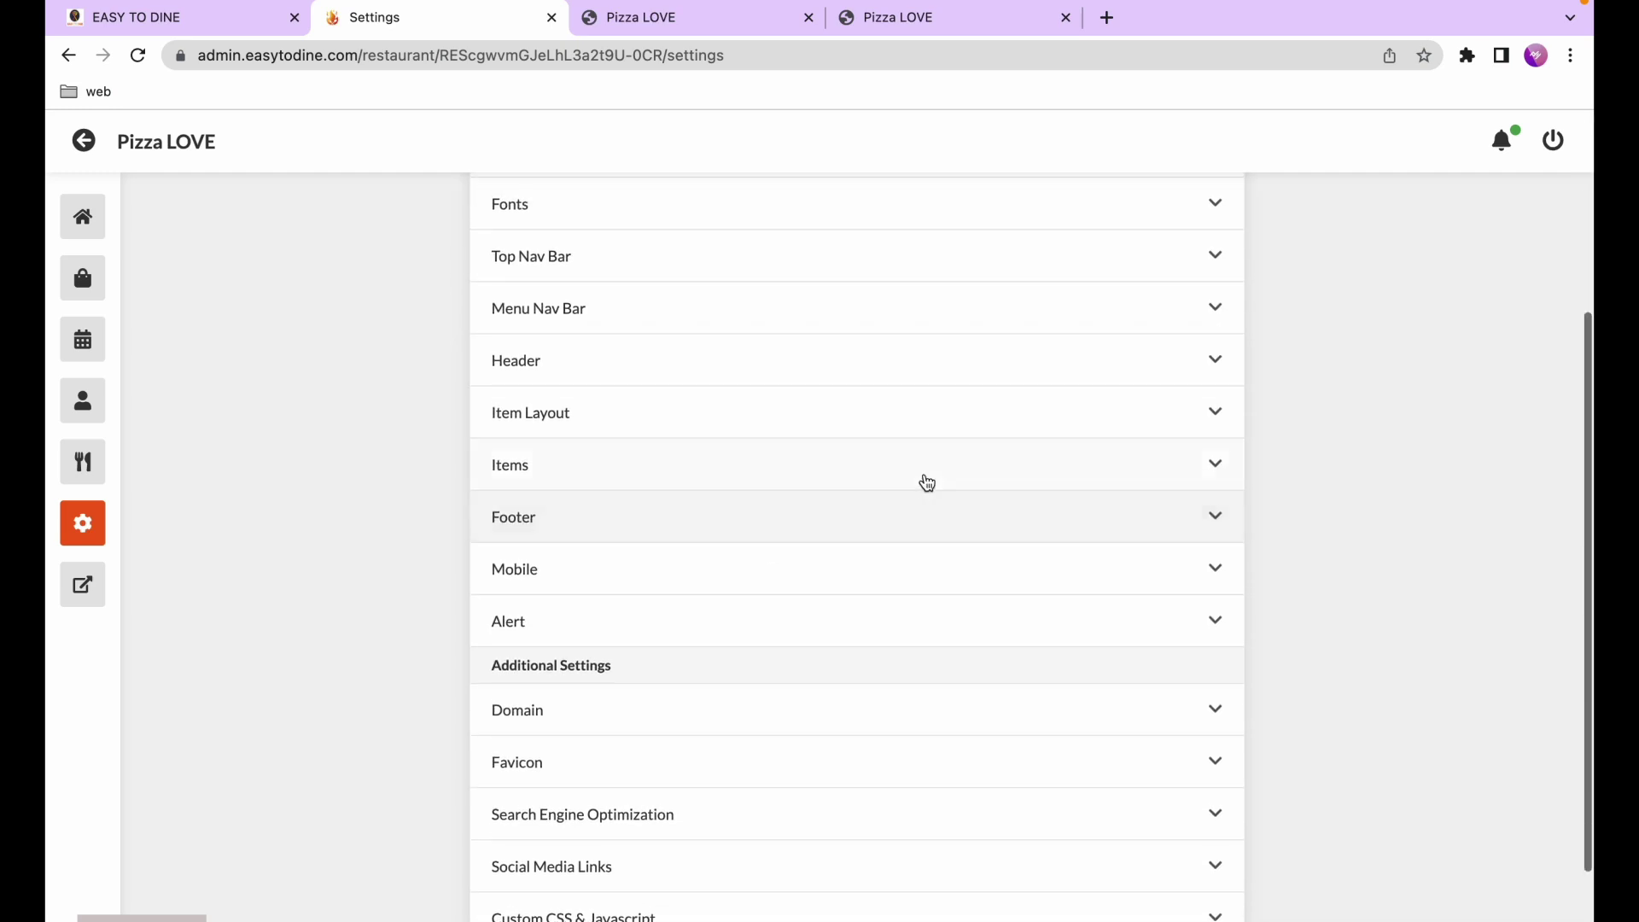
{"action": "left_click", "coordinate": [1212, 476]}
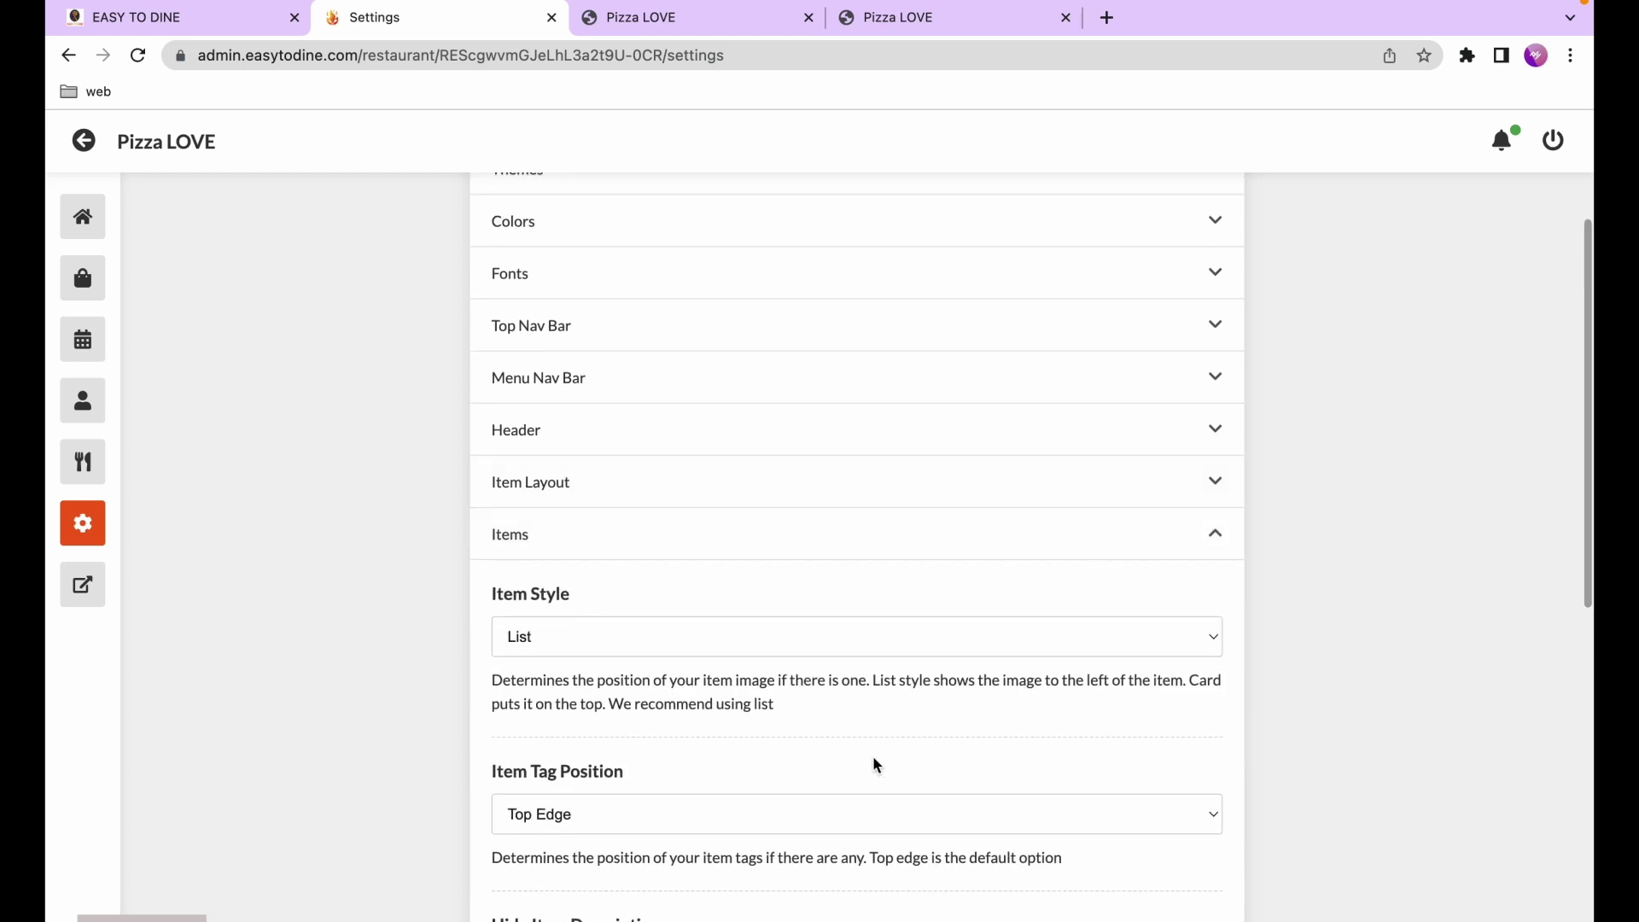
{"action": "scroll", "coordinate": [874, 760], "scroll_direction": "down", "scroll_amount": 2}
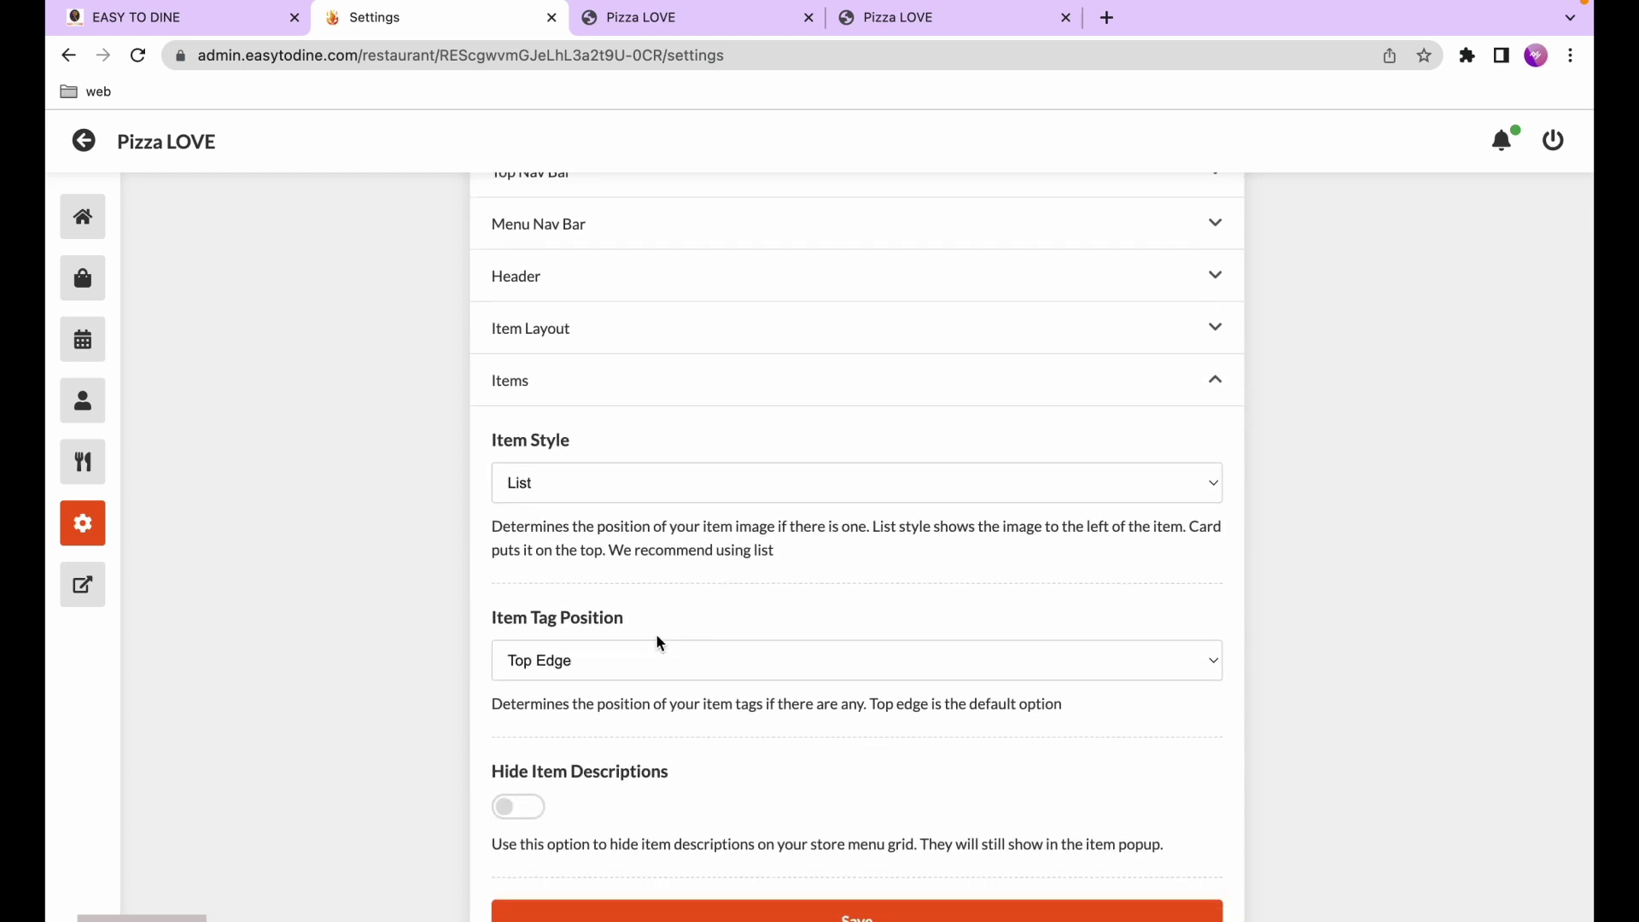
{"action": "left_click", "coordinate": [580, 673]}
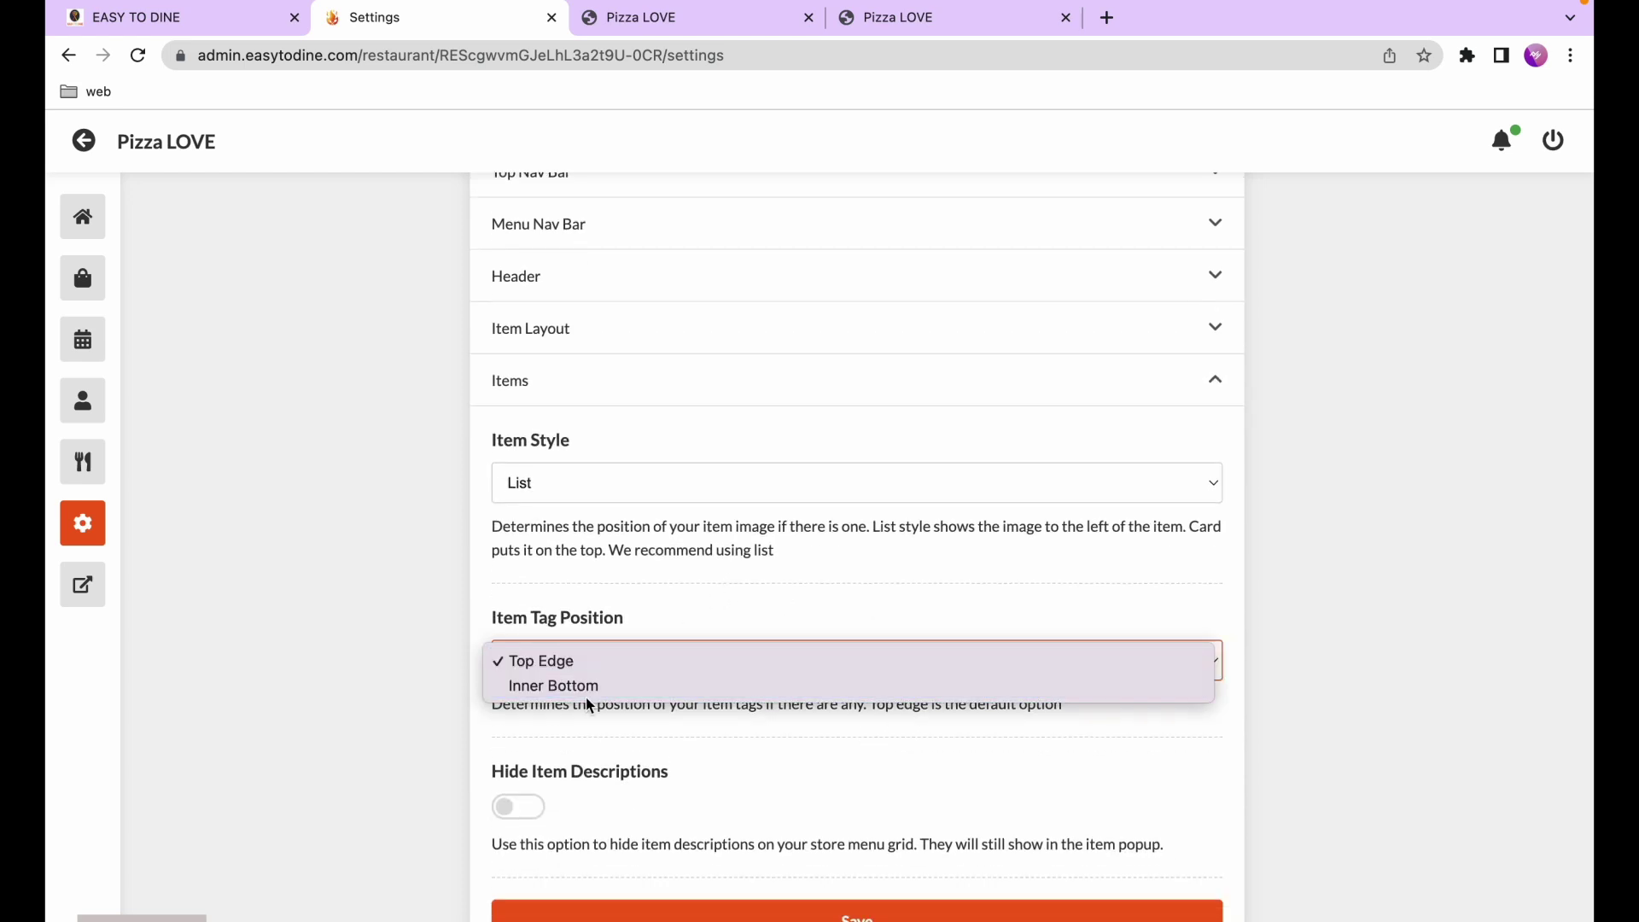
{"action": "left_click", "coordinate": [576, 683]}
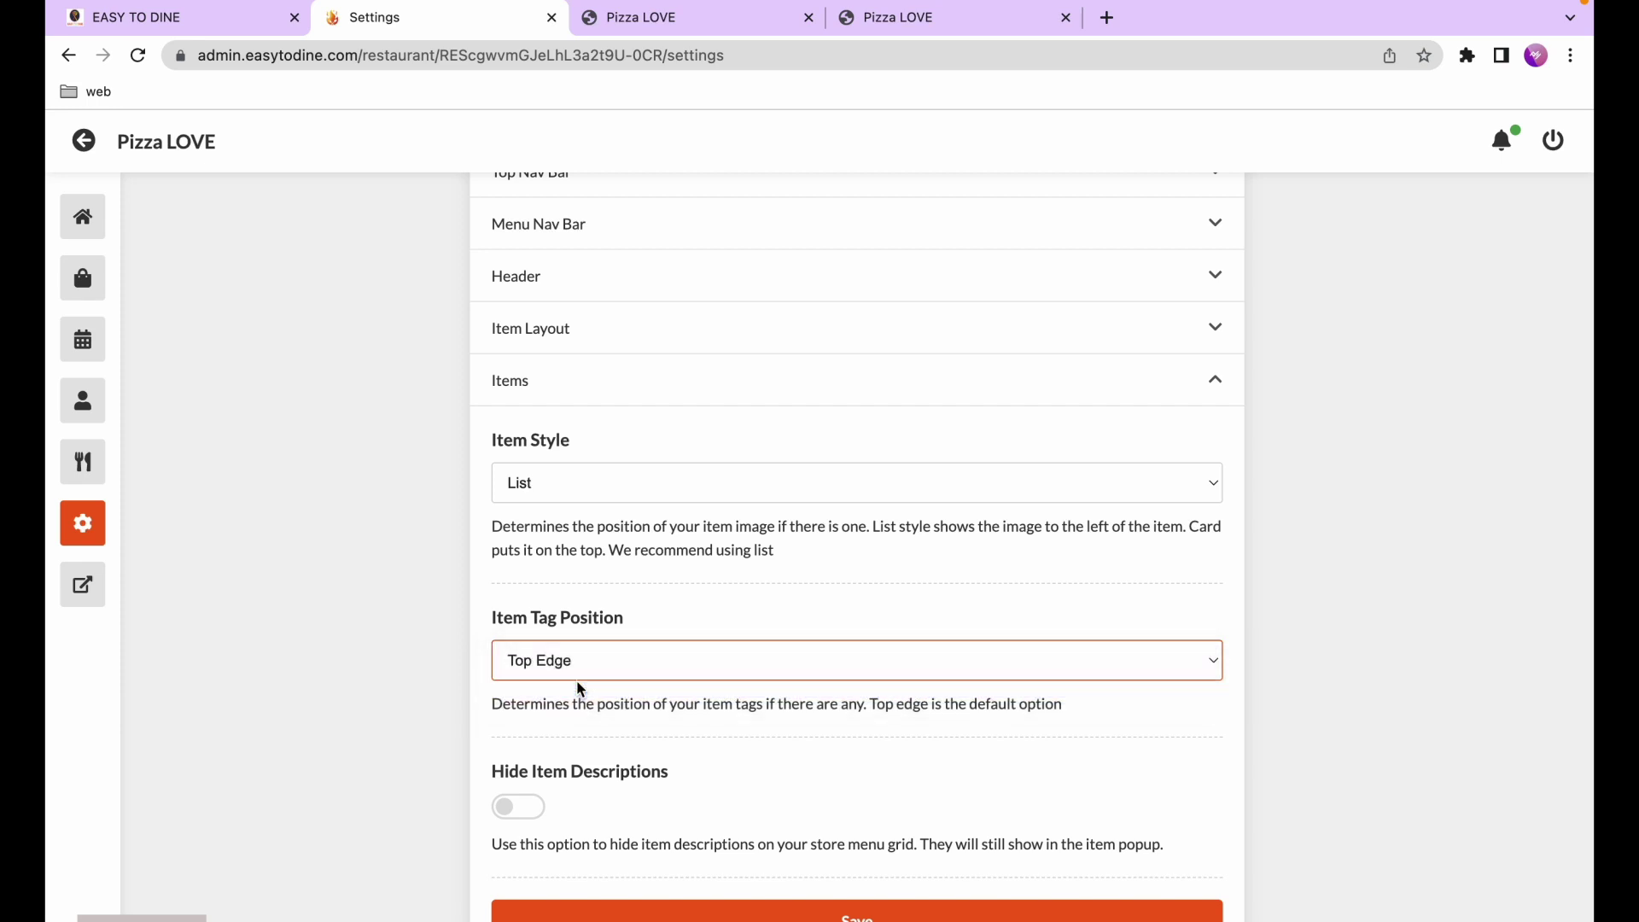
{"action": "left_click", "coordinate": [663, 916]}
Reload the Pizza LOVE storefront to see the new tag position
{"action": "left_click", "coordinate": [671, 19]}
{"action": "left_click", "coordinate": [137, 54]}
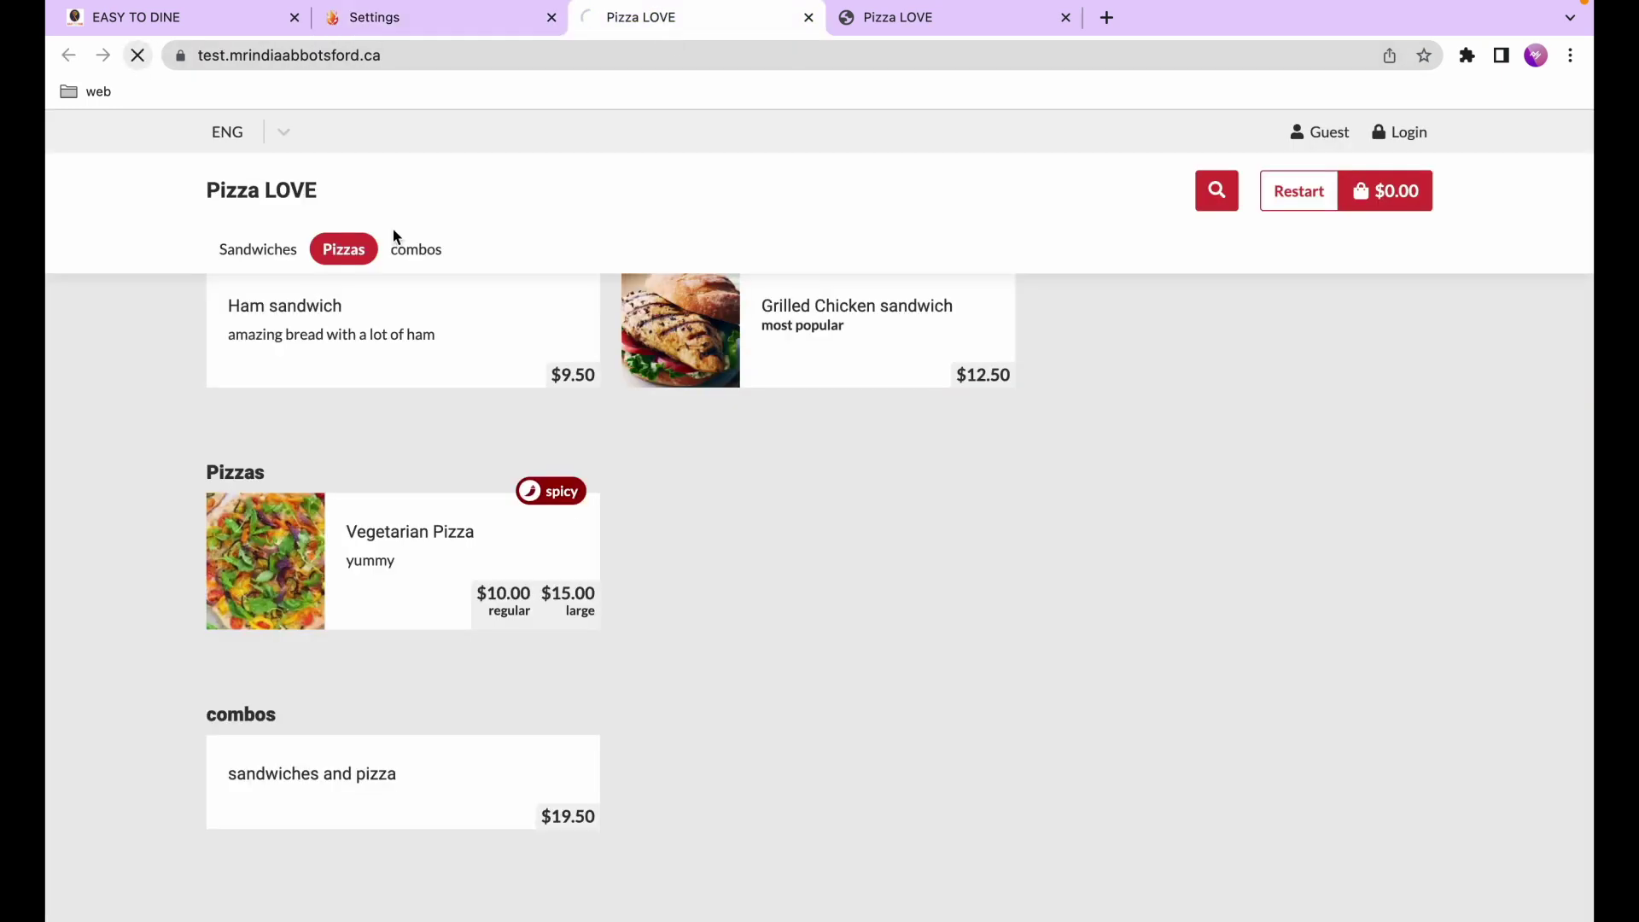
{"action": "scroll", "coordinate": [469, 458], "scroll_direction": "up", "scroll_amount": 1}
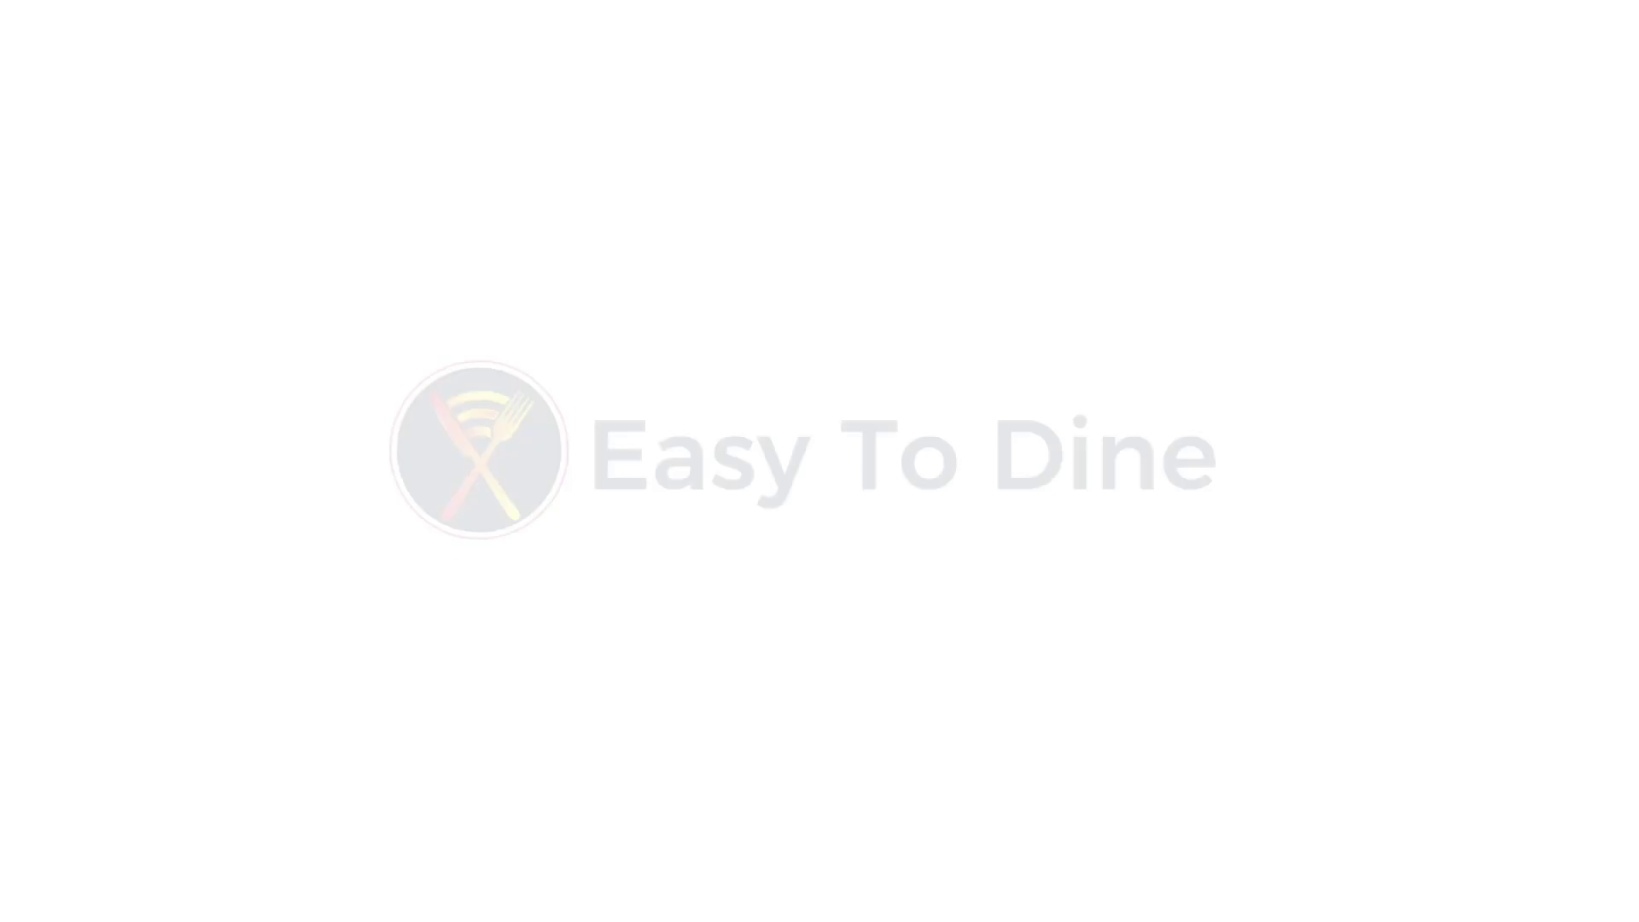